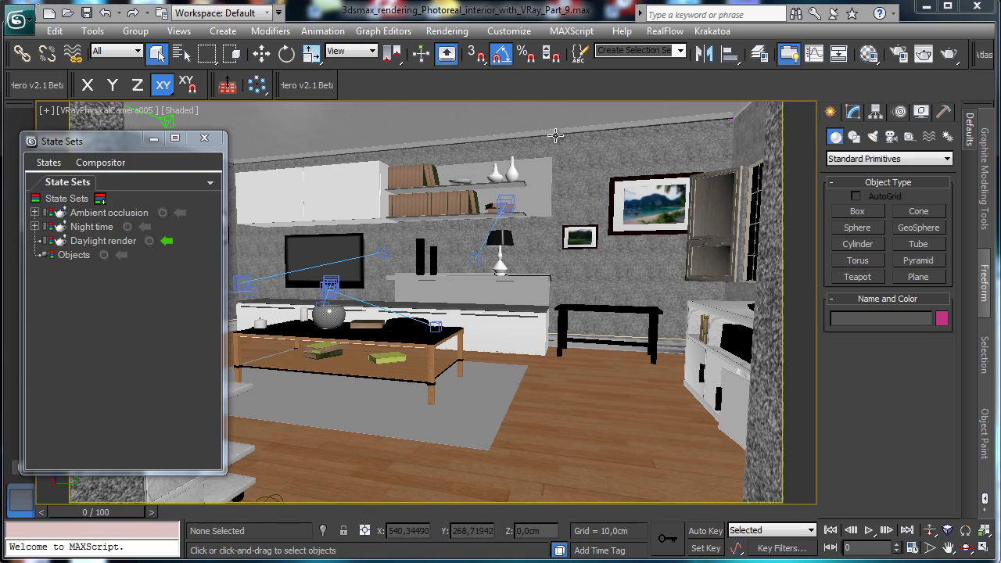
Close the State Sets window and open the Material Editor beside the camera view.
left_click(204, 140)
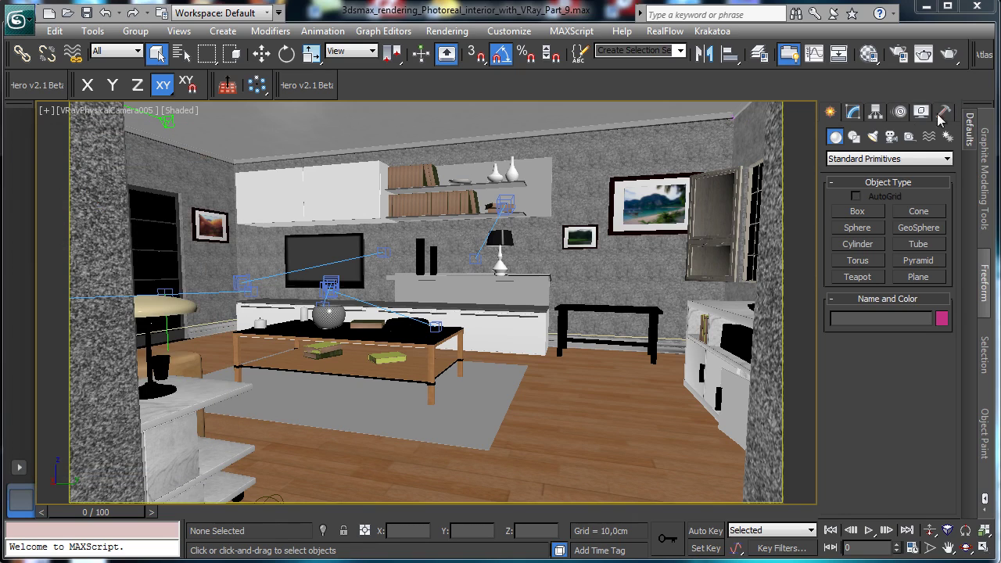
left_click(873, 59)
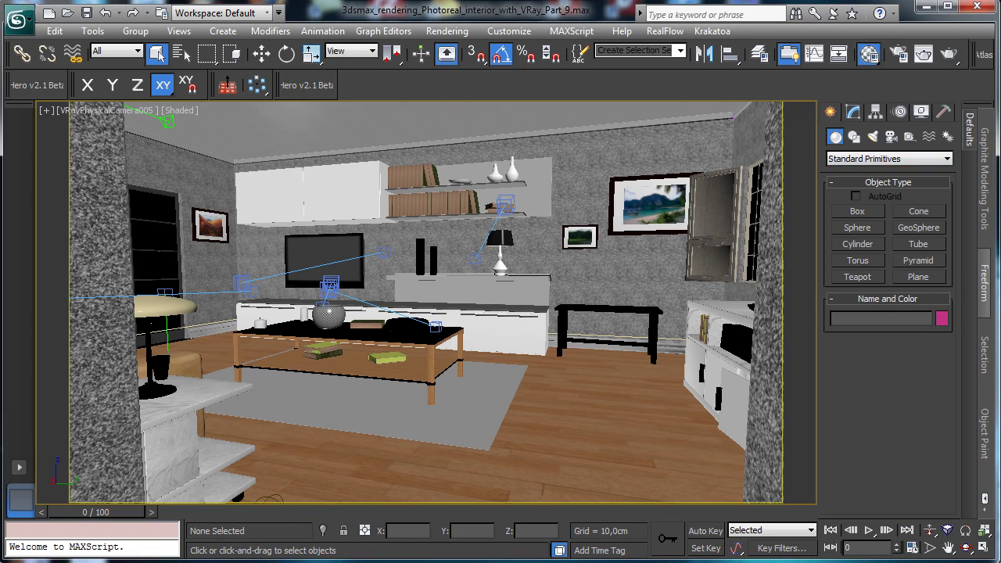
left_click_drag(728, 160, 142, 30)
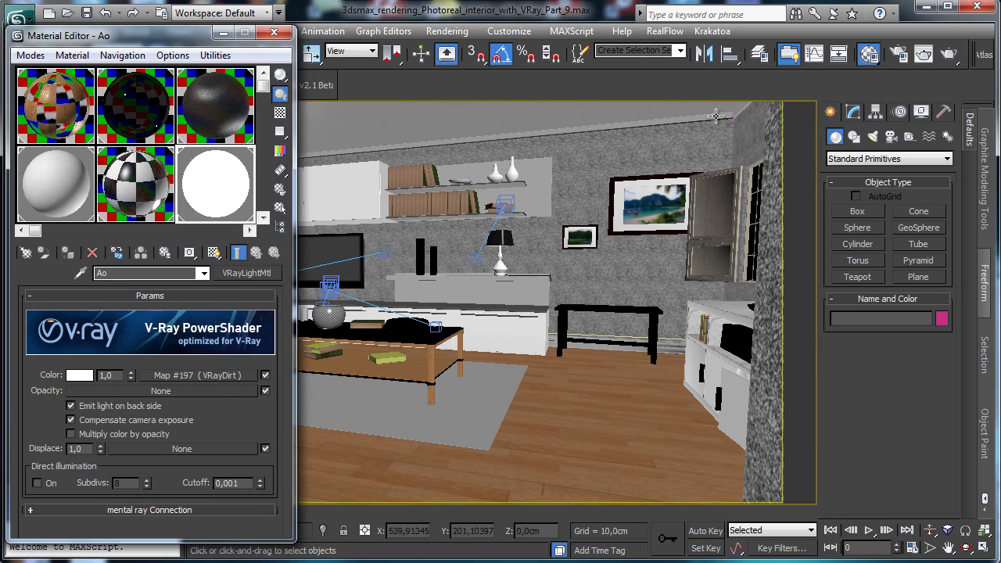
Reopen the State Sets window to review which state is active, and close it.
left_click(512, 32)
mouse_move(447, 32)
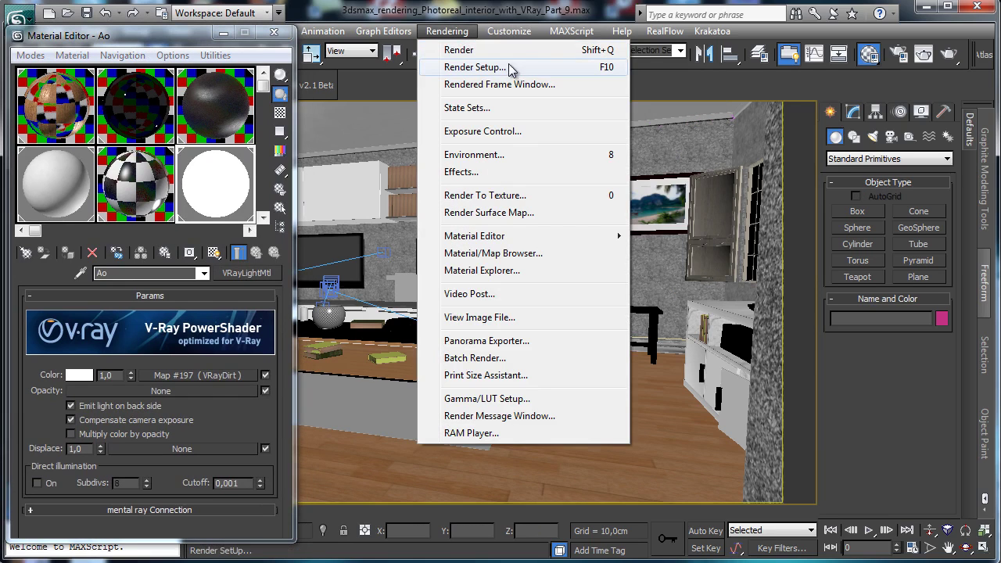
left_click(507, 108)
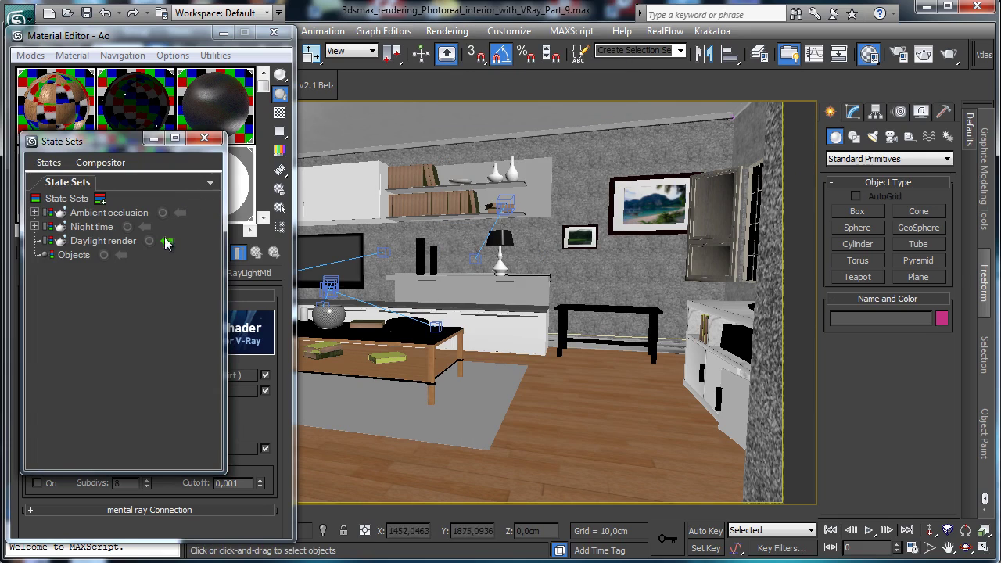
left_click(212, 138)
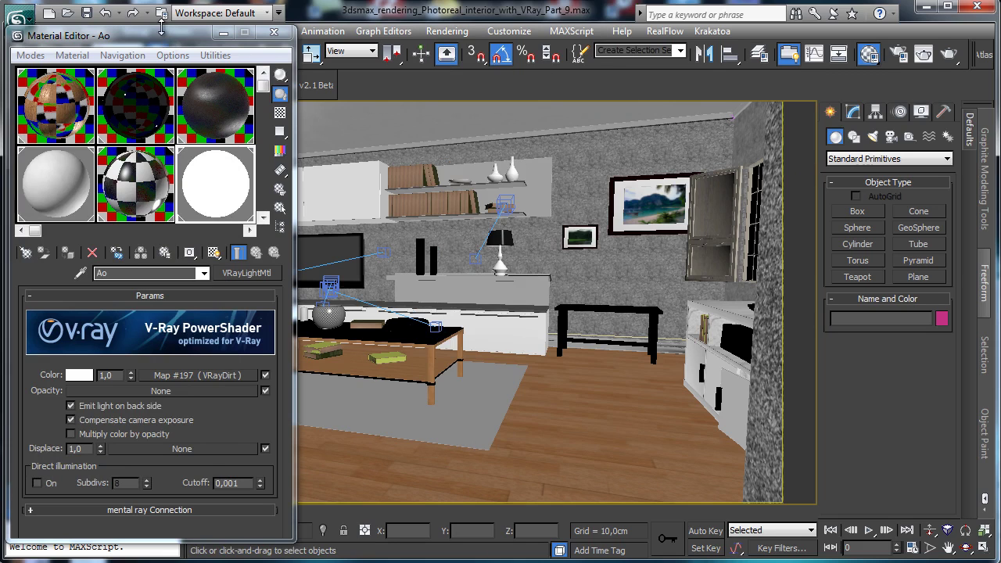
Lower the Material Editor window and reset all its sample slots to default materials.
left_click_drag(160, 29, 160, 102)
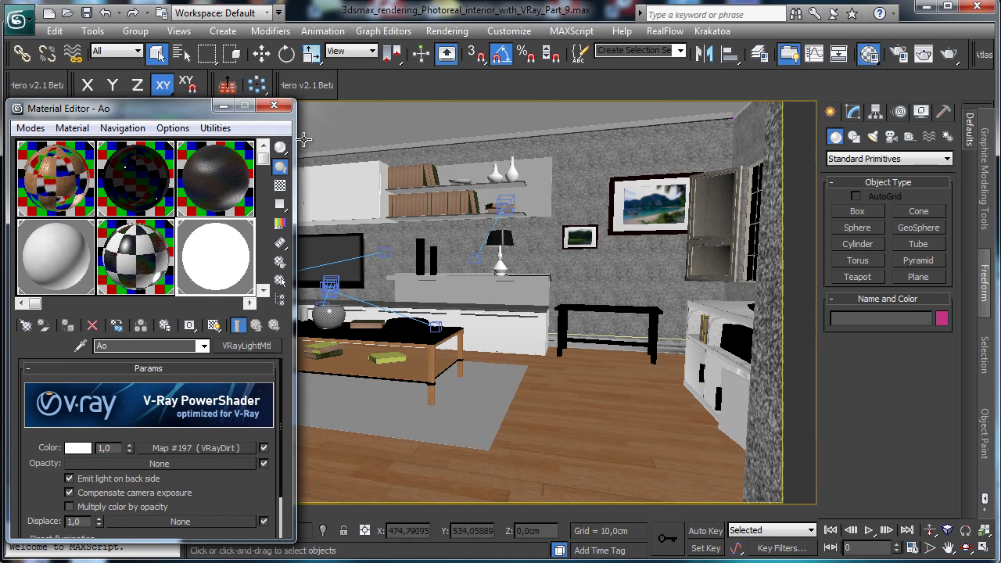
left_click(216, 128)
left_click(276, 221)
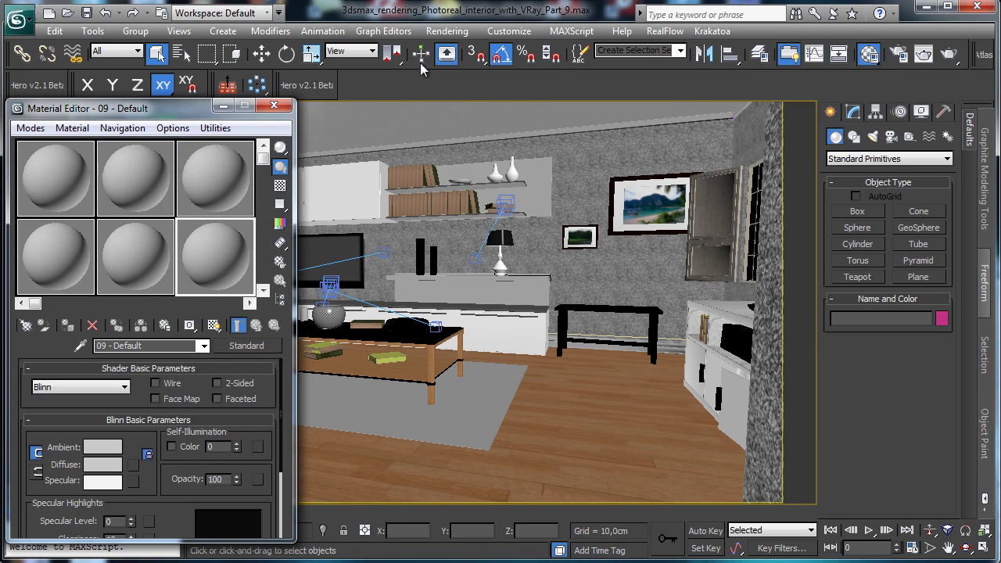
Open the Material Explorer, place it beside the Material Editor and fit its height to the screen.
left_click(447, 32)
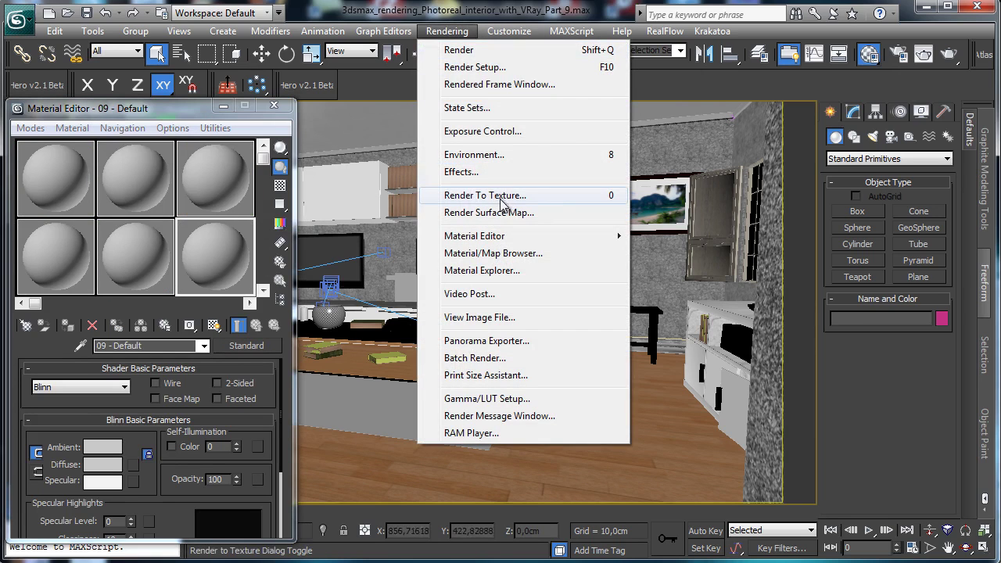
left_click(540, 270)
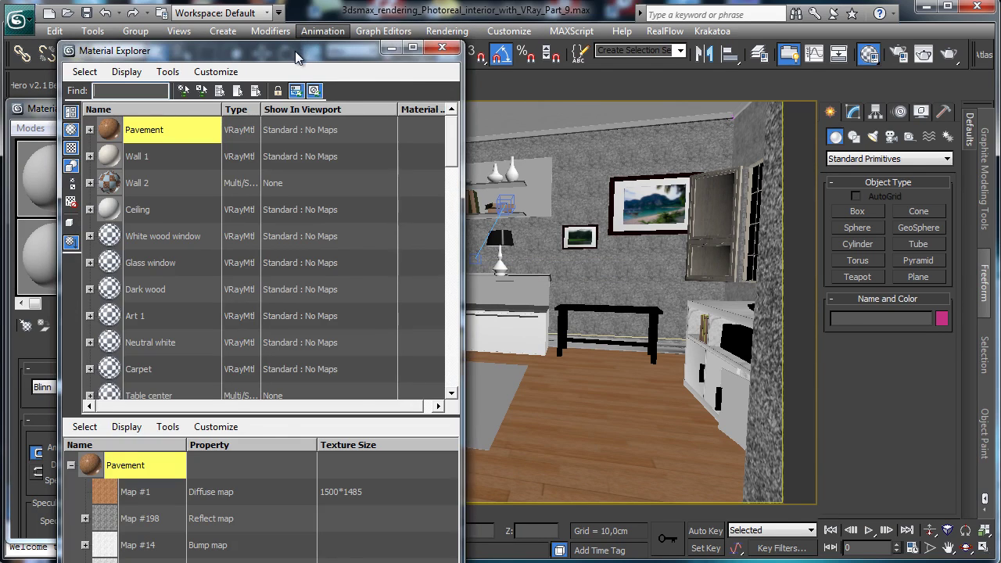
left_click_drag(294, 50, 626, 28)
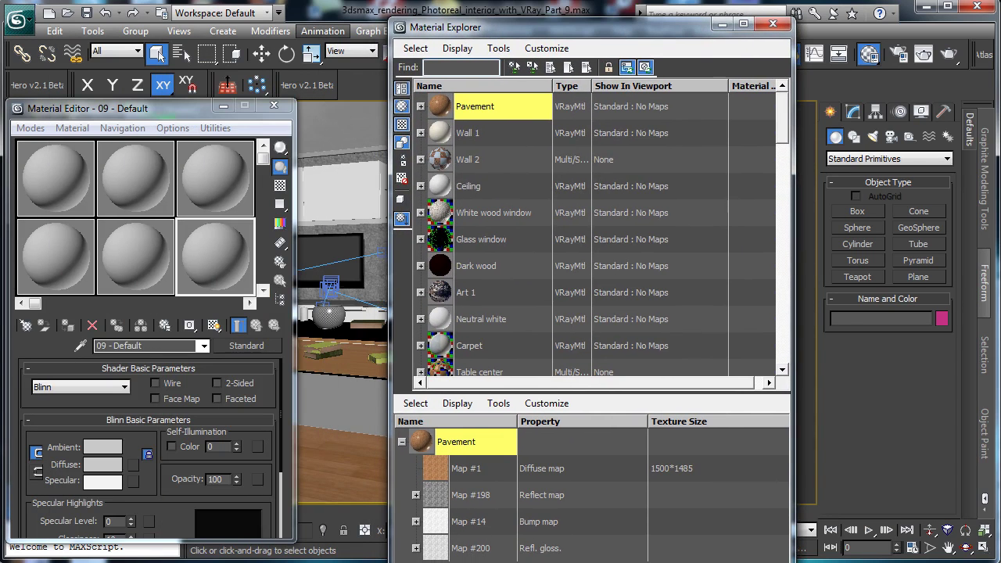
left_click_drag(609, 561, 613, 553)
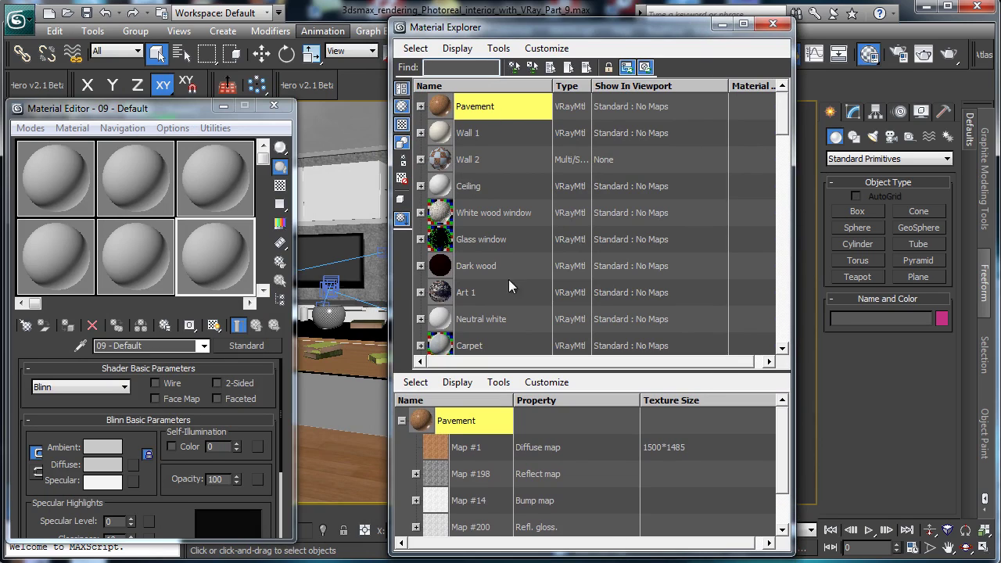
left_click_drag(787, 117, 803, 92)
Load the Pavement, Wall 1 and Wall 2 scene materials as instances into the first three sample slots, and close the Material Explorer.
left_click_drag(458, 111, 47, 174)
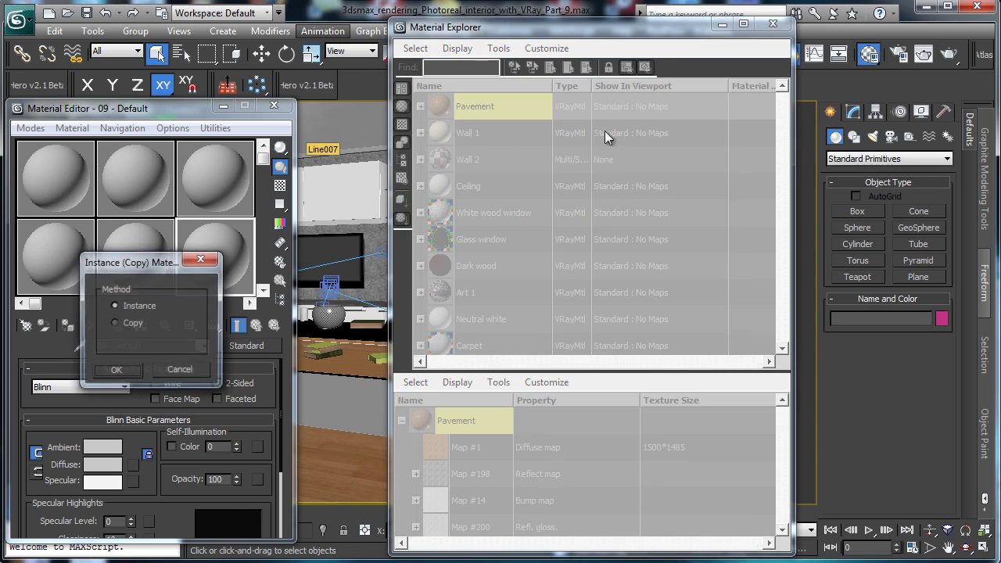
left_click(118, 366)
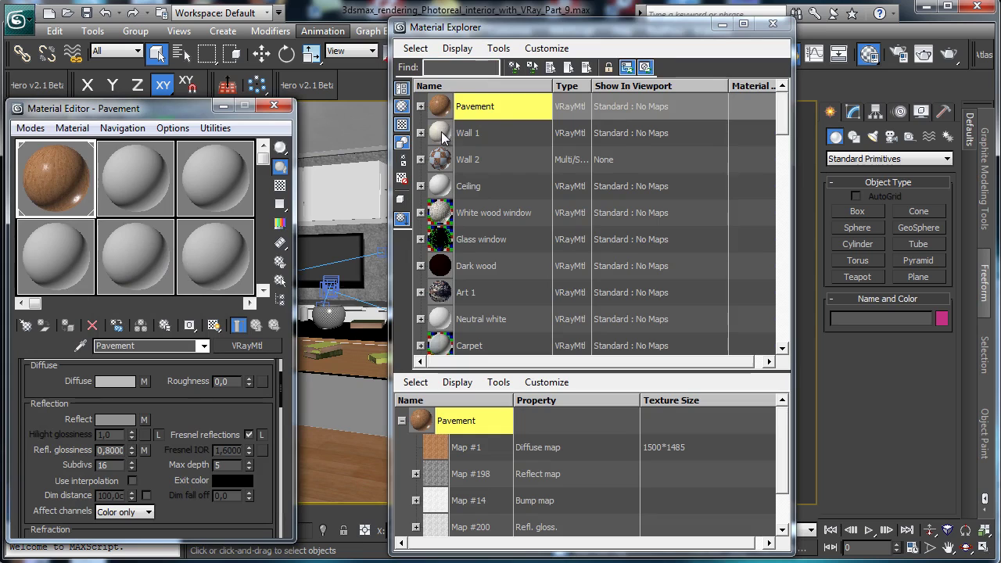
left_click_drag(442, 136, 144, 168)
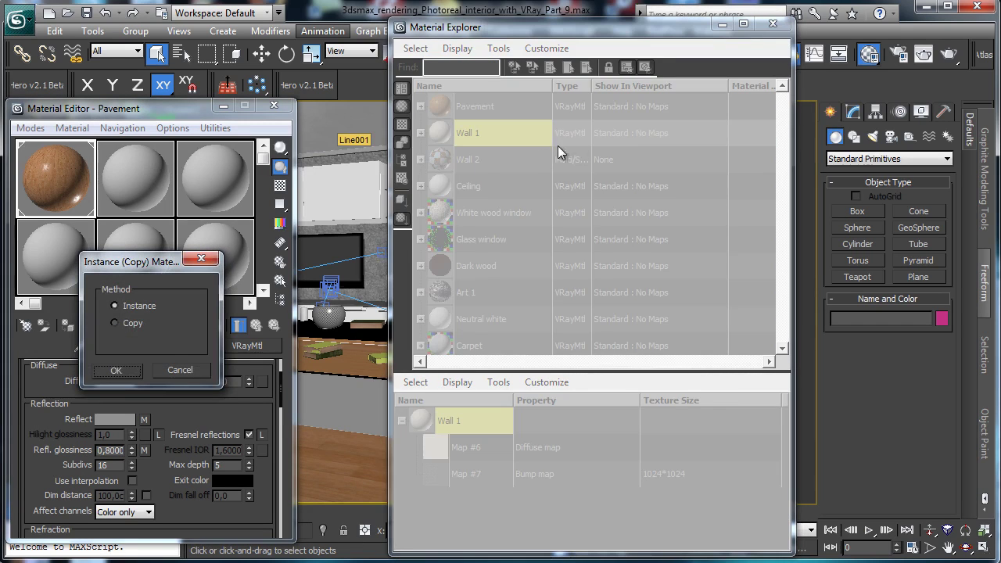
left_click(114, 370)
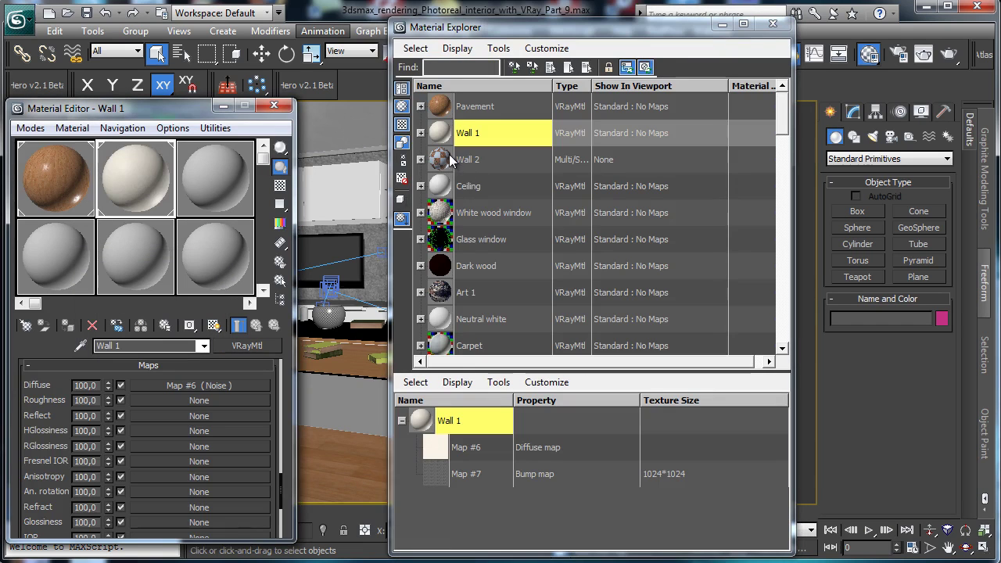
left_click_drag(450, 159, 217, 180)
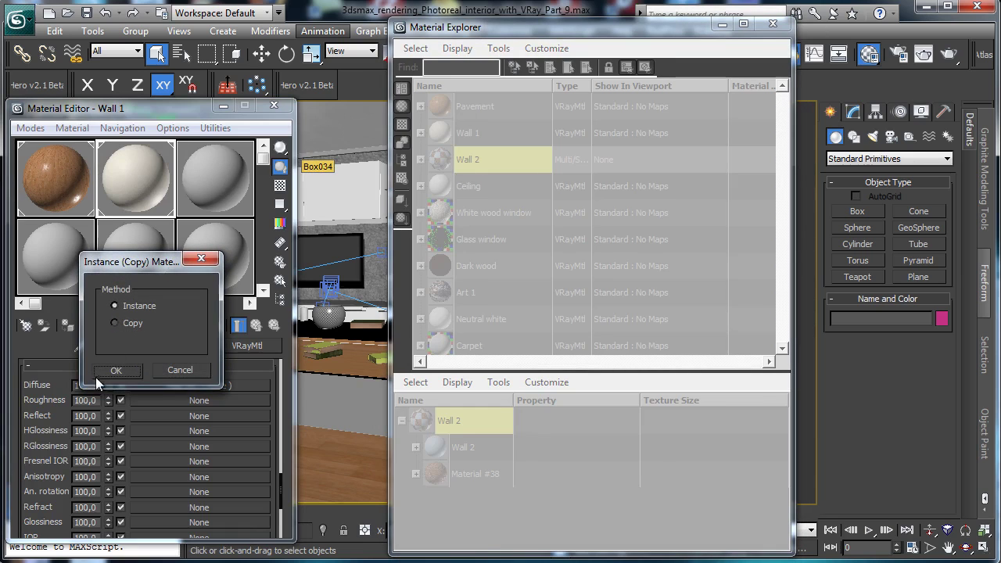
left_click(100, 373)
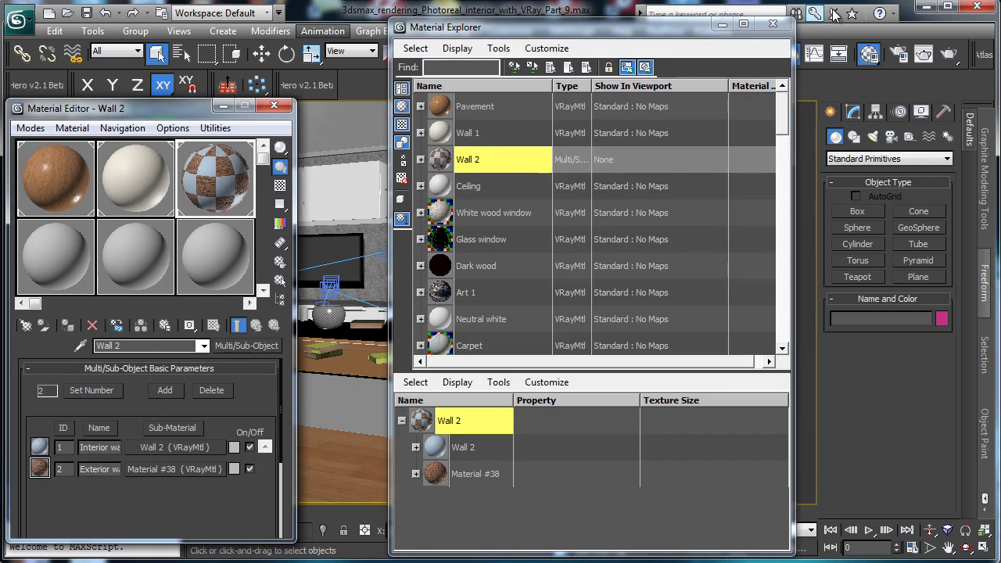
left_click(773, 23)
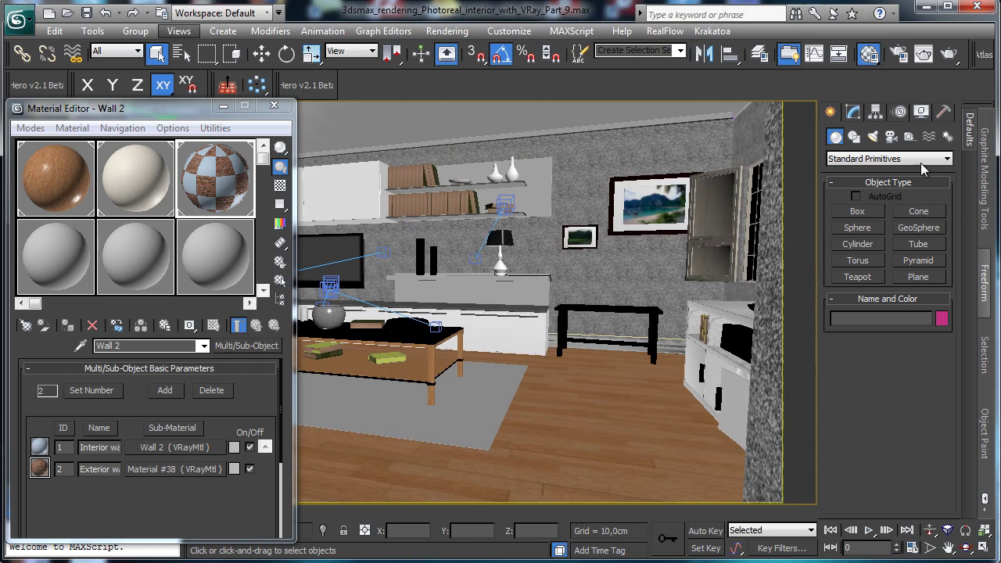
Switch to the four-viewport layout and select the Daylight002 object from the scene list to show its modifiable parameters.
left_click(921, 112)
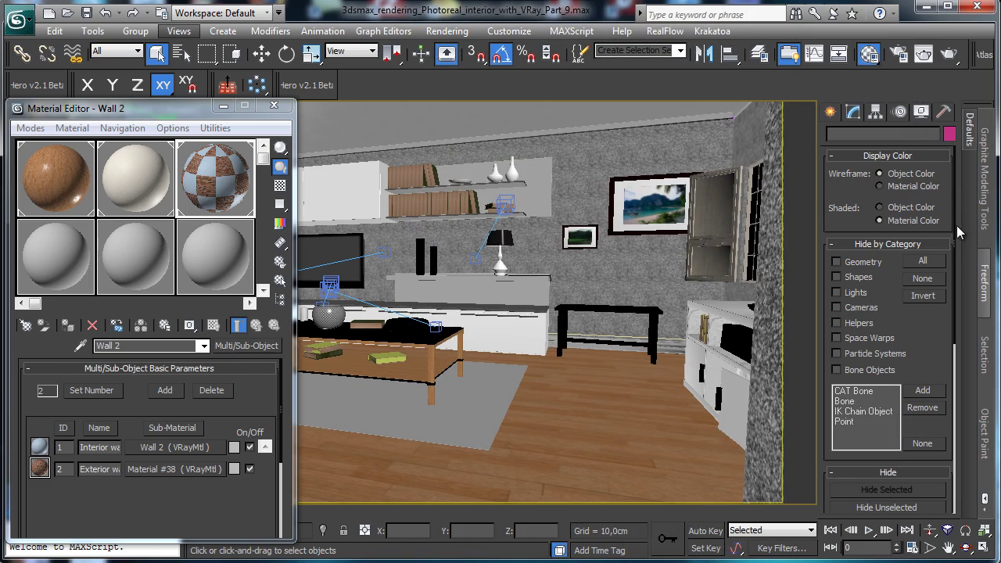
left_click(982, 547)
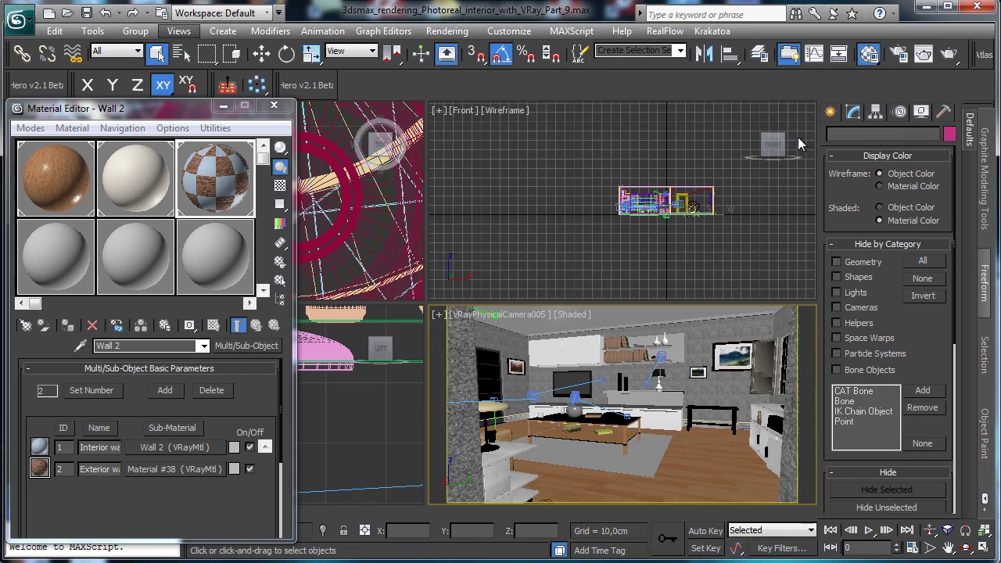
left_click(852, 112)
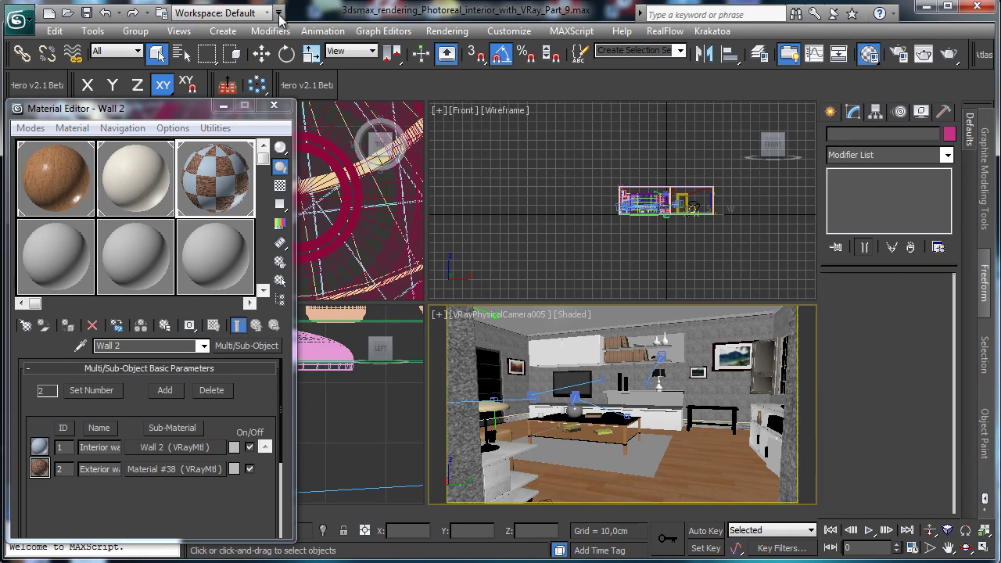
left_click(156, 52)
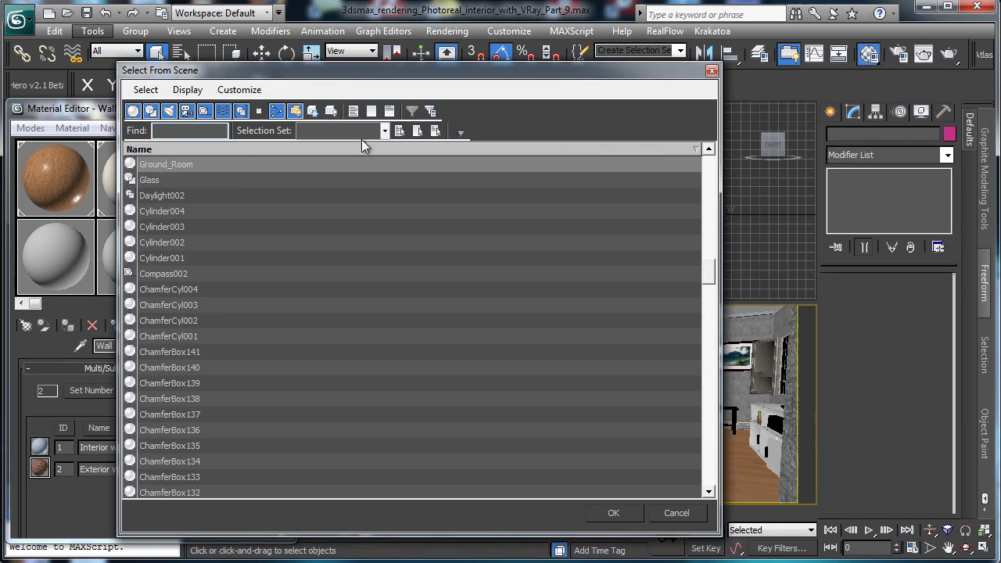
left_click(183, 198)
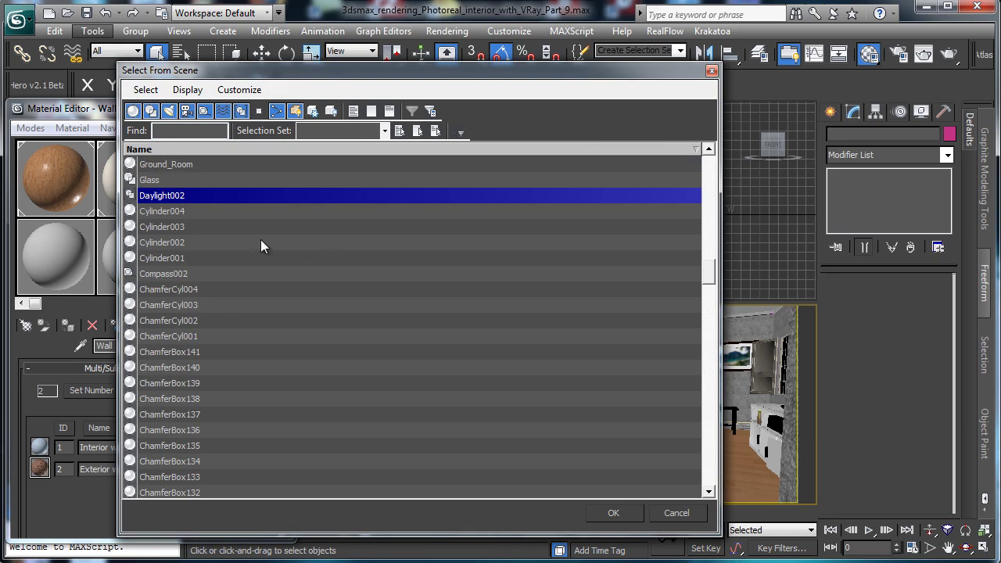
left_click(613, 512)
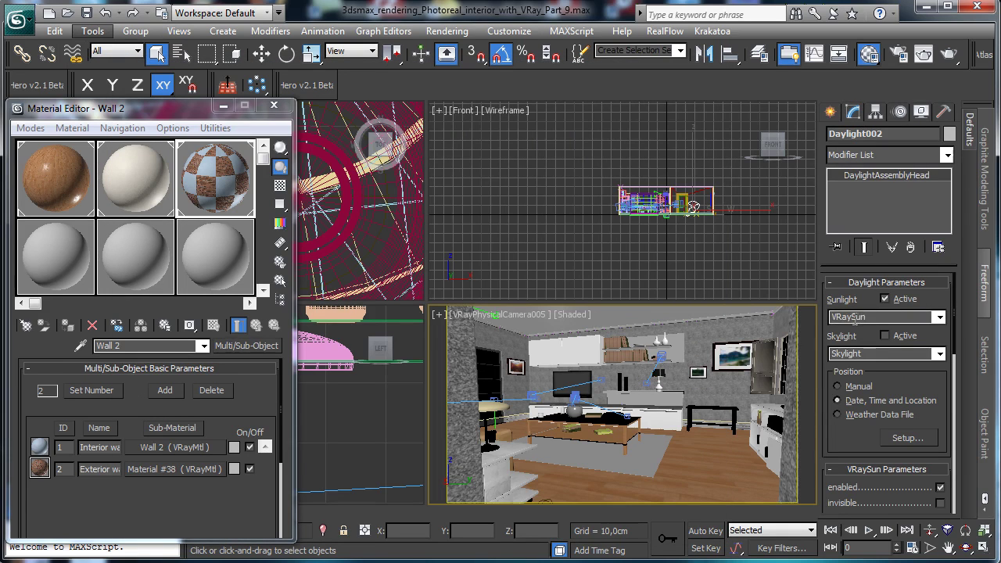
Assign NVIDIA iray as the production renderer and NVIDIA mental ray as the Material Editor renderer in the render setup.
key("F10")
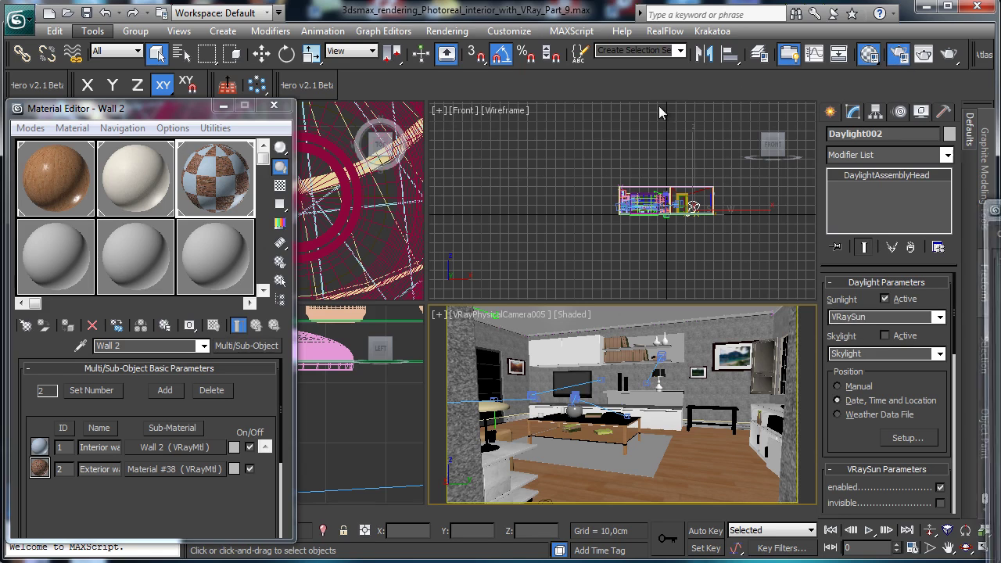
left_click_drag(1000, 205, 621, 22)
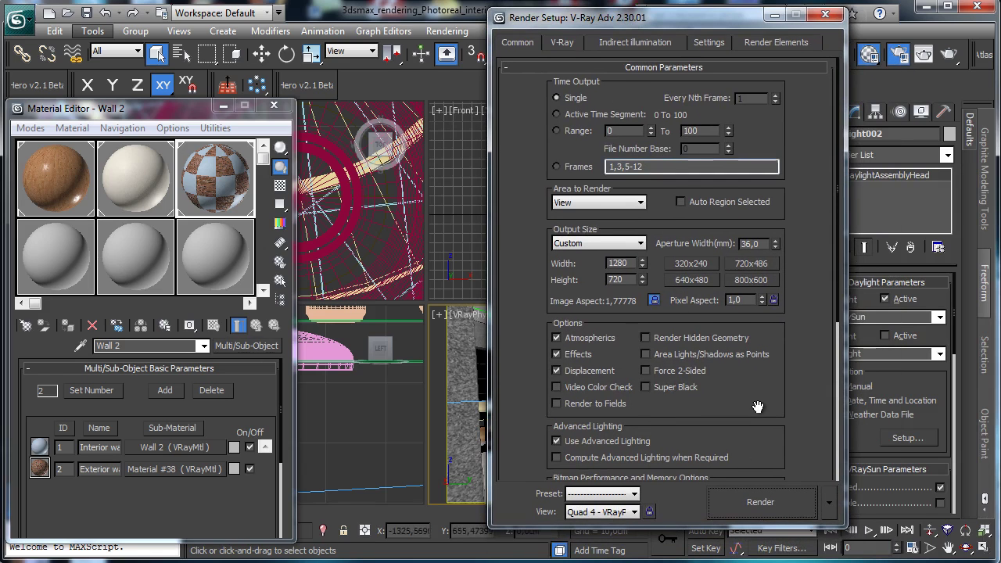
scroll(729, 467, "down", 5)
scroll(729, 467, "down", 1)
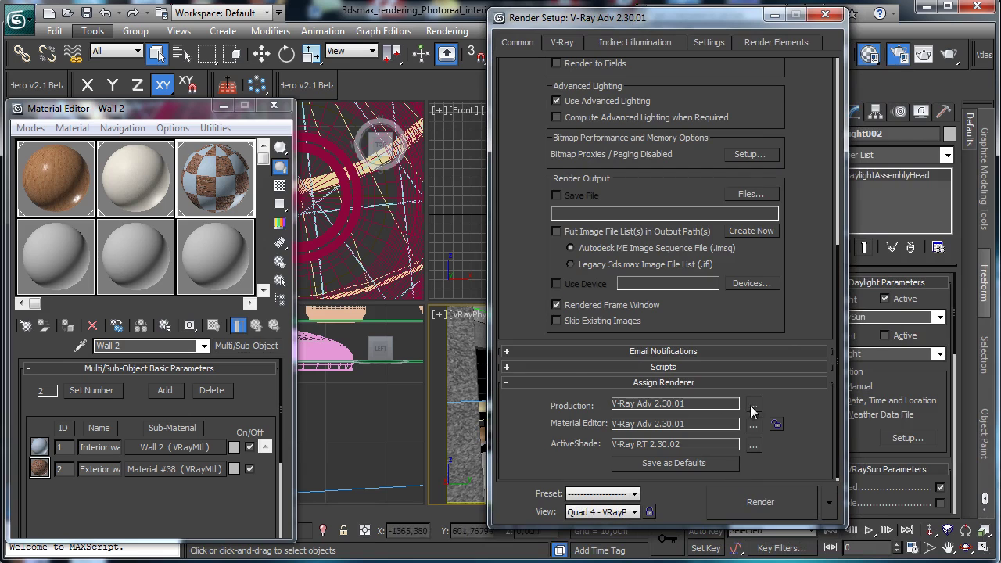
left_click(753, 404)
left_click(740, 380)
left_click(754, 404)
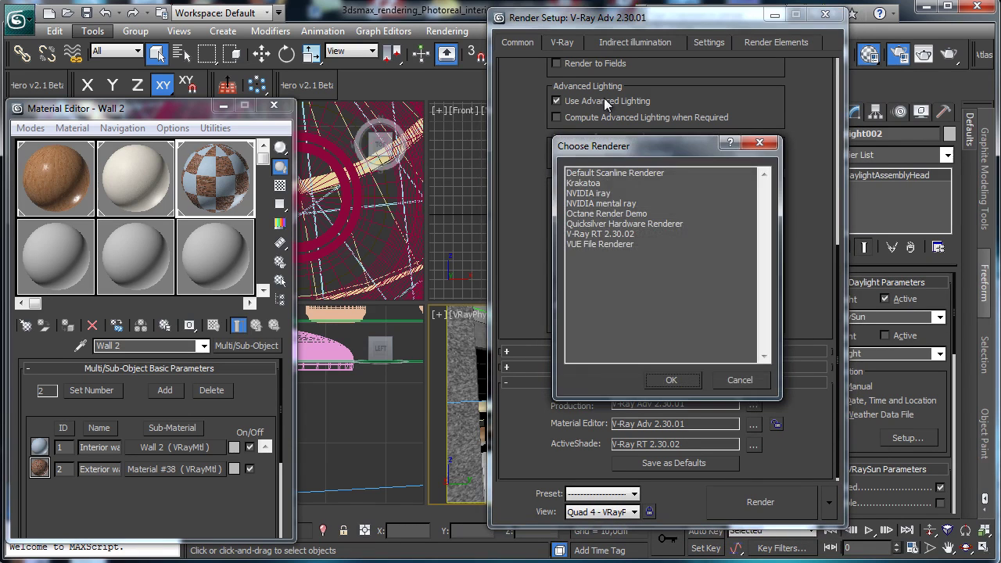
double_click(606, 193)
left_click(713, 423)
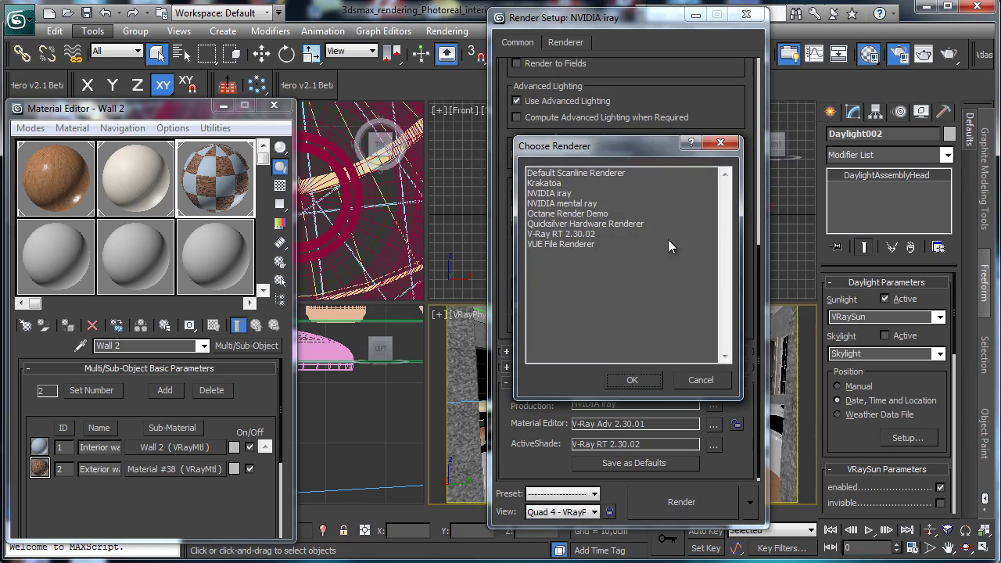
double_click(580, 204)
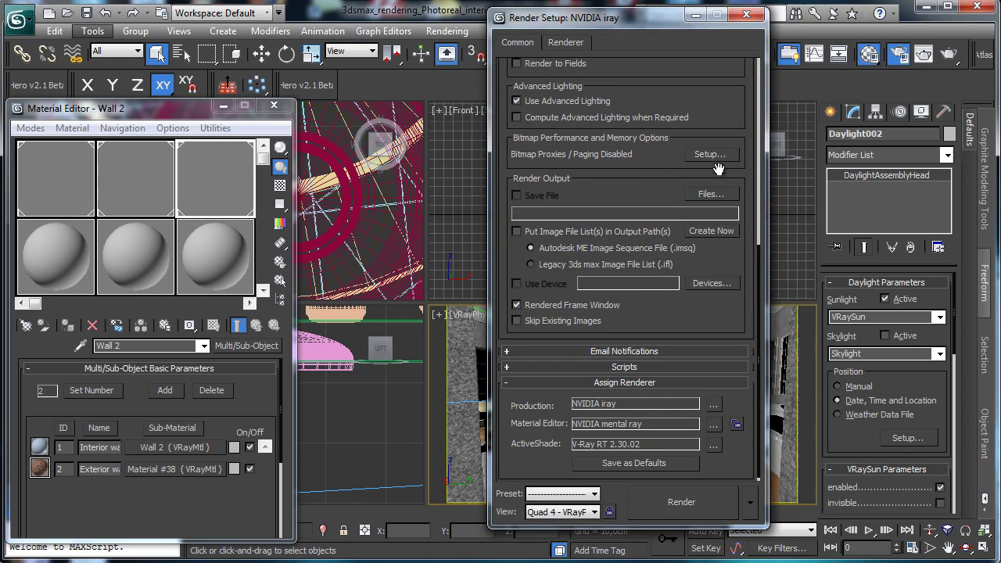
Set the render output width to 800 and expand iray's advanced parameters and hardware resources settings.
scroll(717, 82, "up", 5)
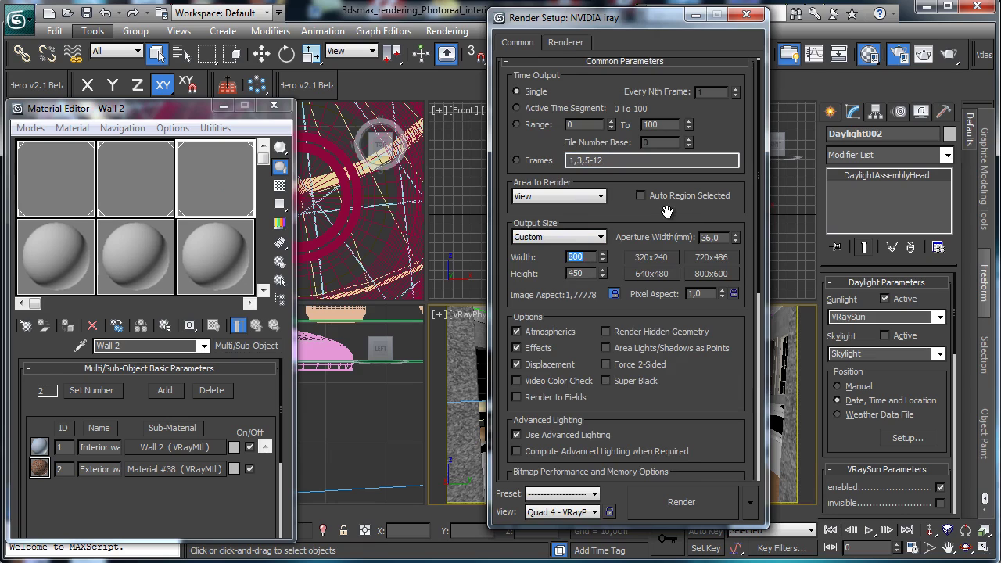
left_click(569, 43)
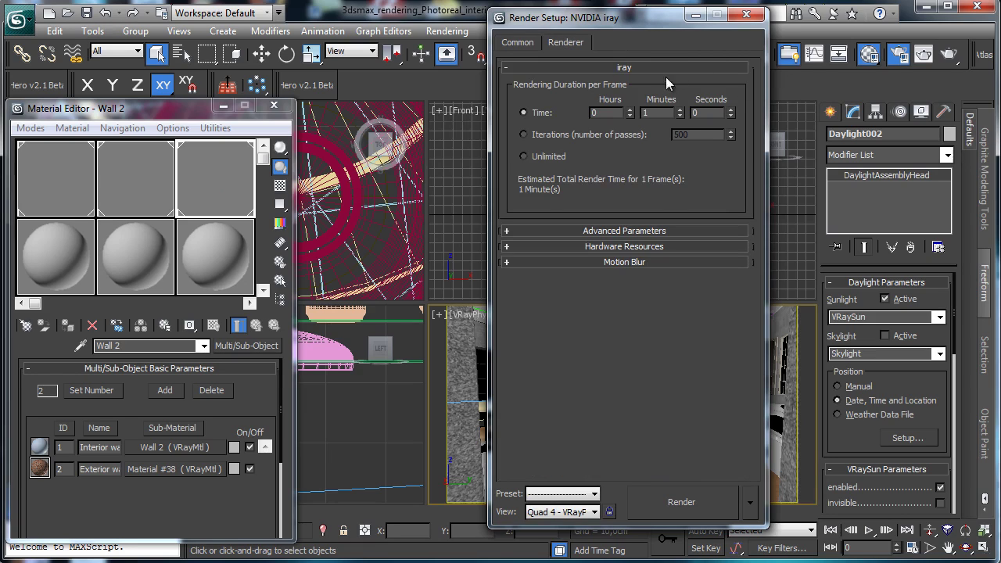
left_click(635, 230)
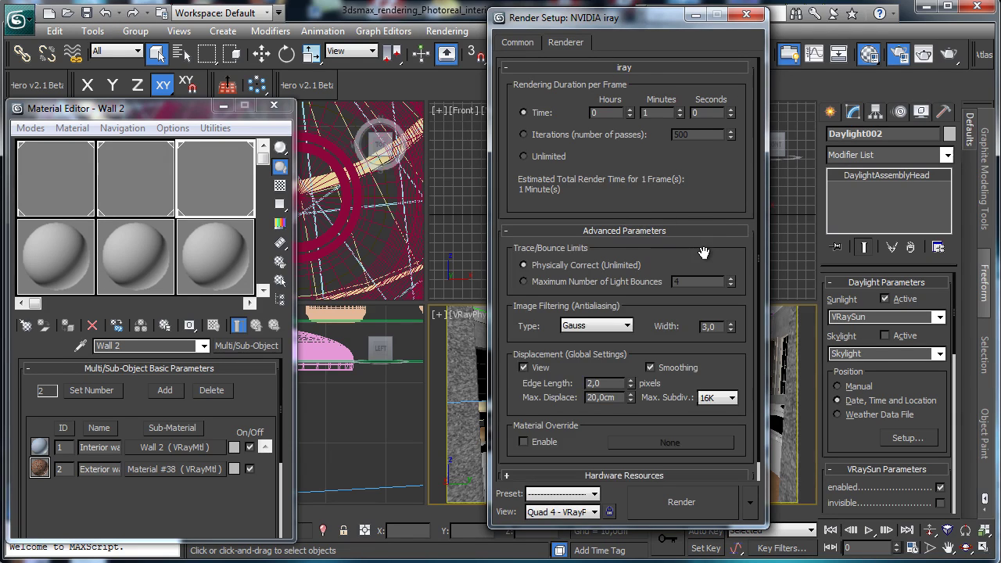
scroll(672, 328, "down", 1)
left_click(680, 457)
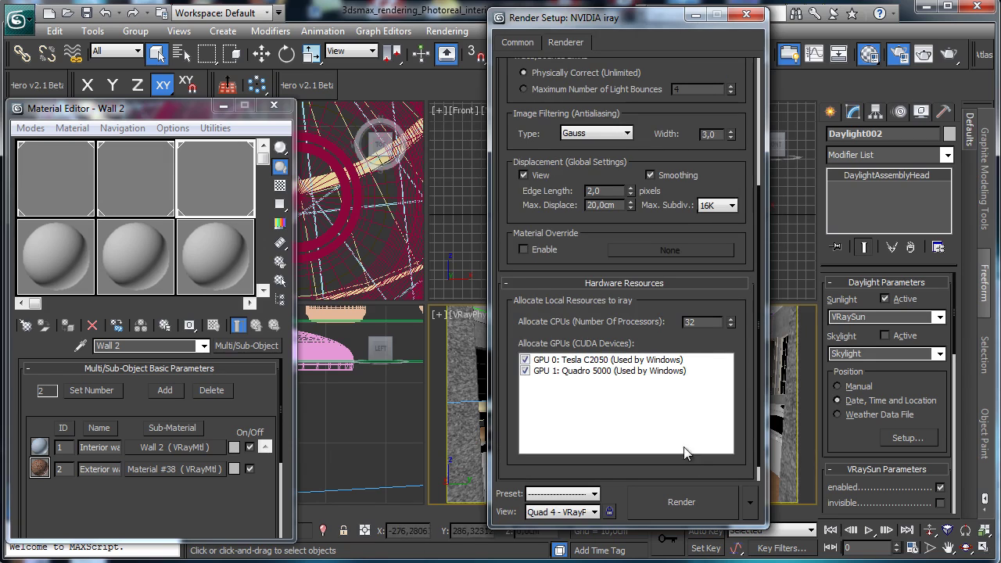
Limit iray's hardware resources to 16 CPUs and GPU 0 by disabling the Quadro 5000, and close the render setup.
left_click(525, 361)
left_click(525, 361)
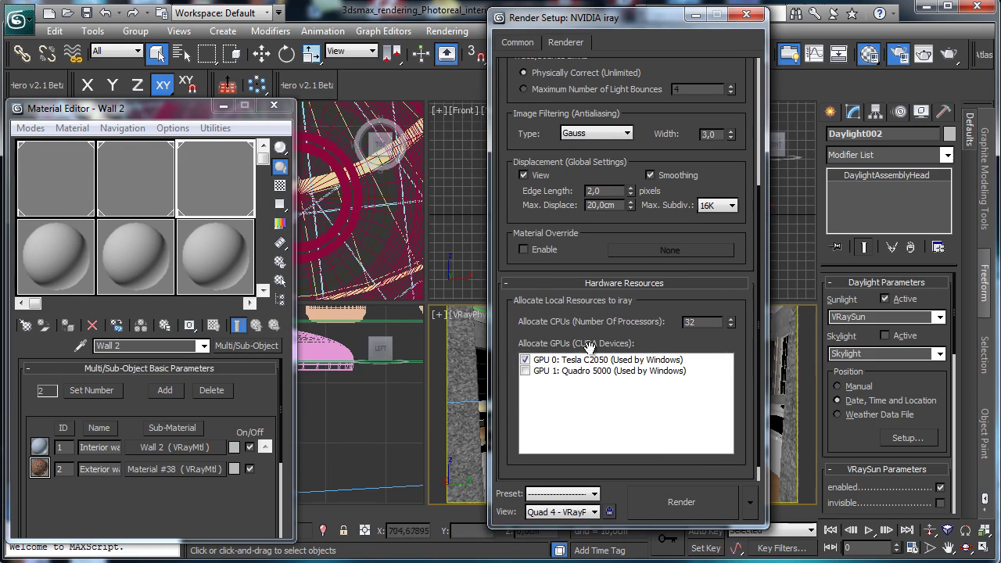
double_click(692, 322)
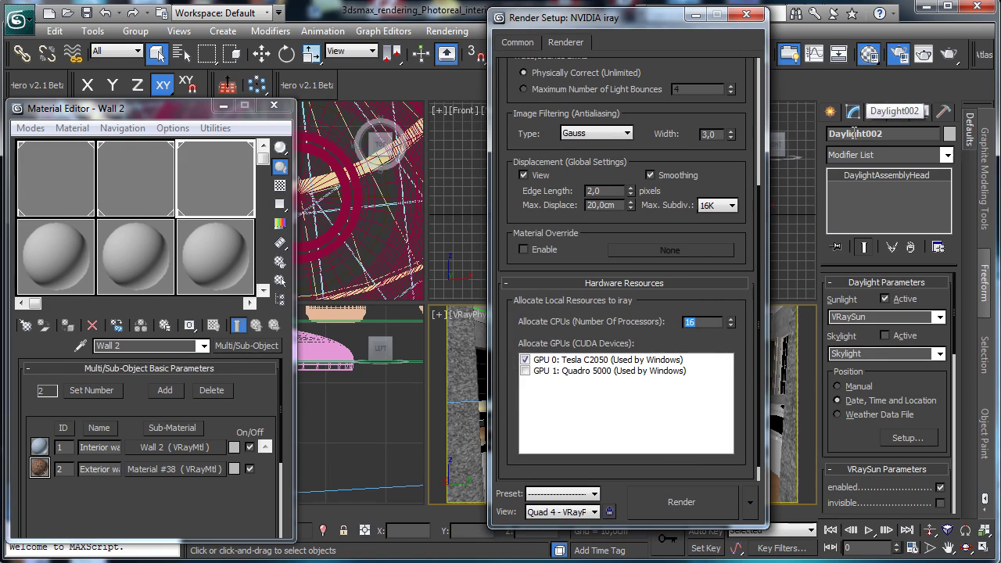
left_click_drag(674, 108, 662, 406)
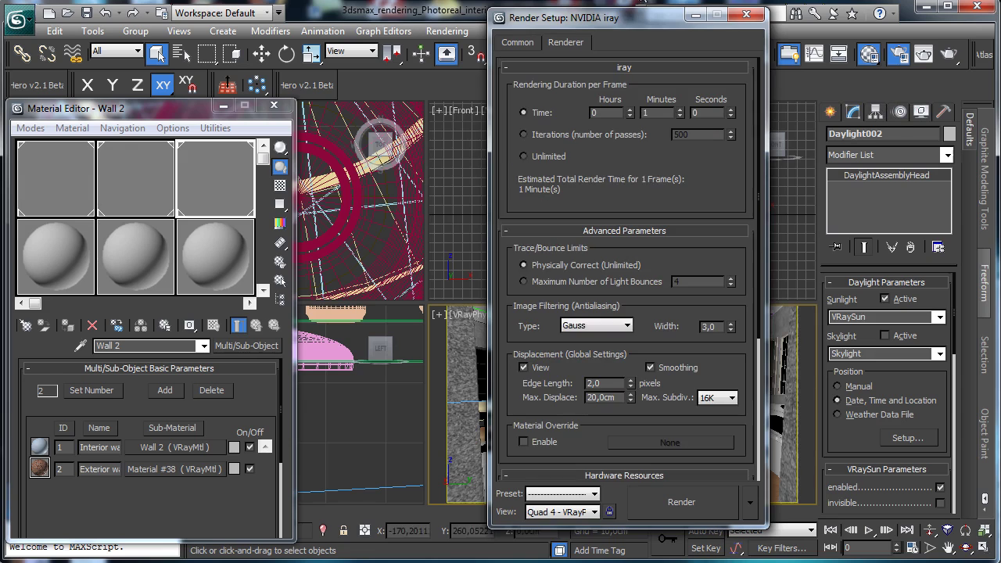
left_click(746, 14)
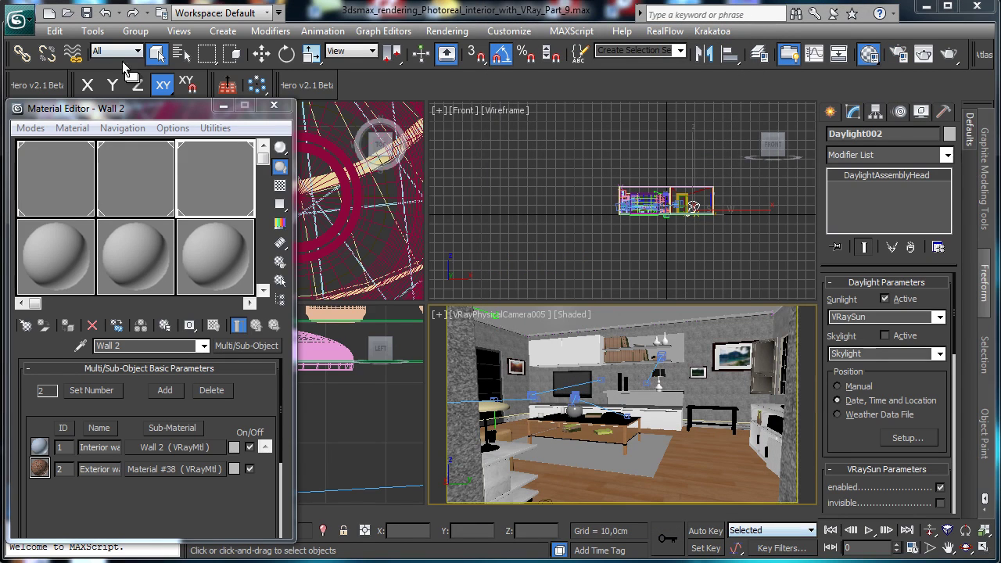
Change Daylight002's sunlight to mr Sun and its skylight to mr Sky.
left_click(940, 317)
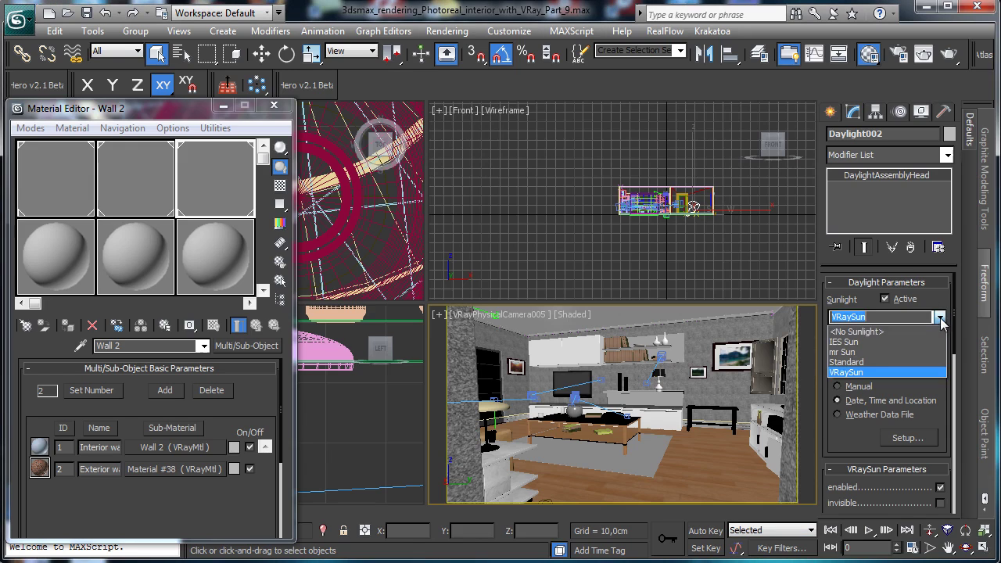
left_click(905, 350)
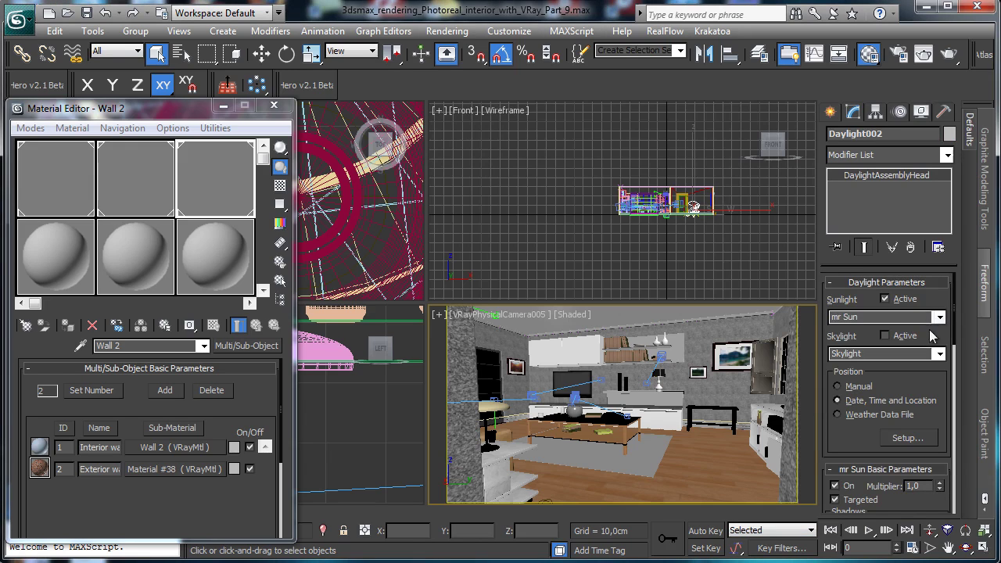
left_click(938, 355)
left_click(898, 387)
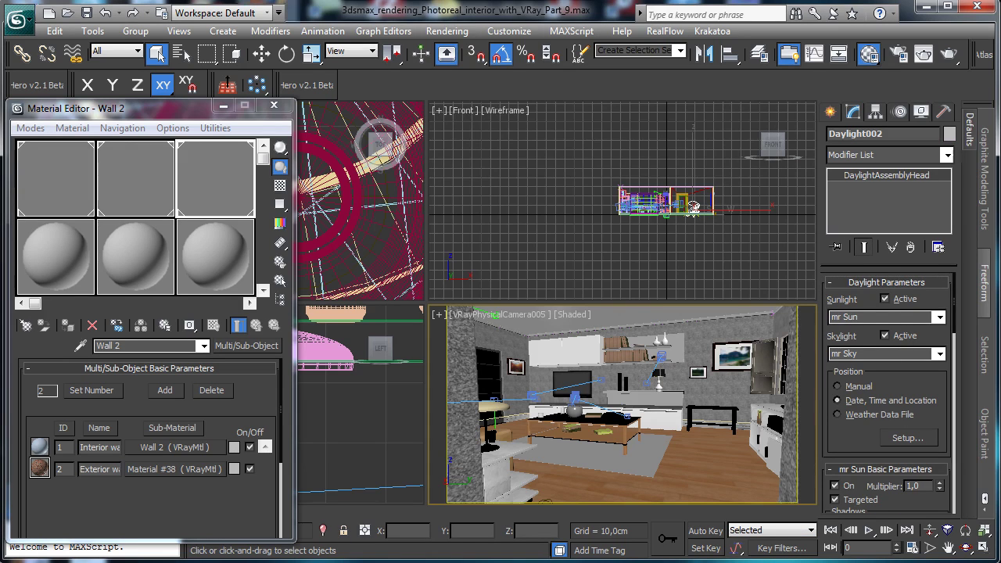
Replace the VRaySky environment map with an mr Physical Sky map in the environment settings.
left_click(447, 30)
left_click(507, 132)
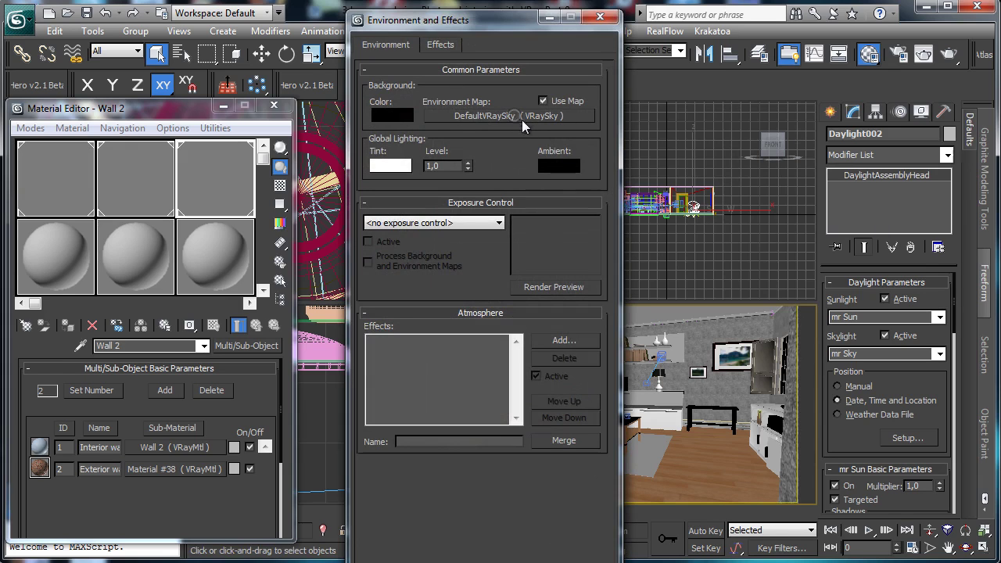
left_click(522, 118)
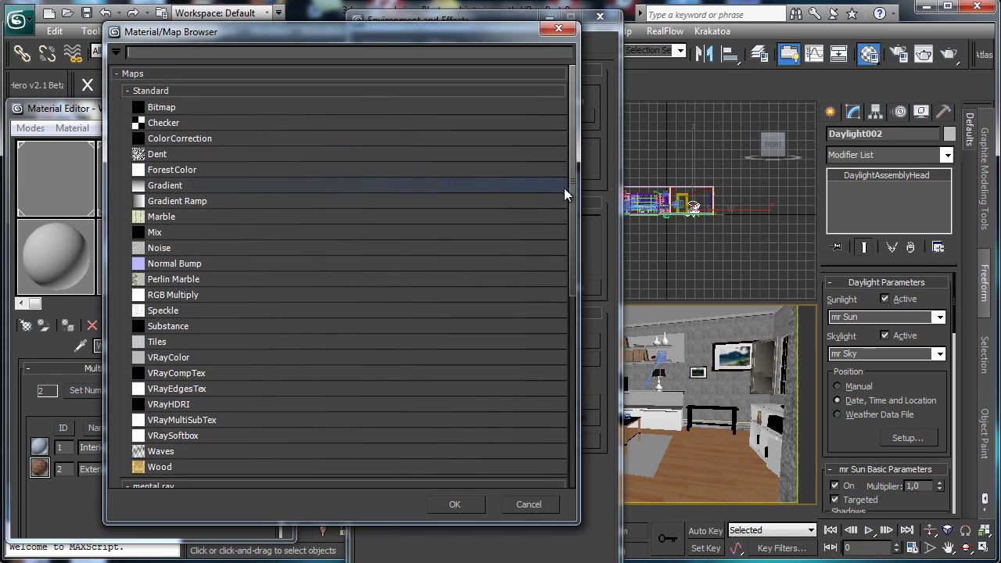
left_click_drag(565, 189, 560, 274)
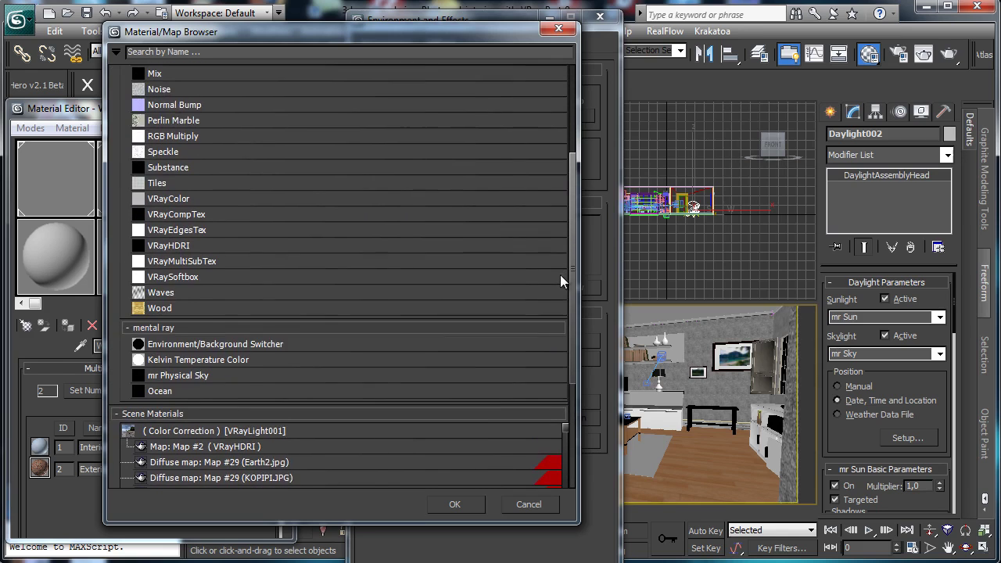
double_click(187, 384)
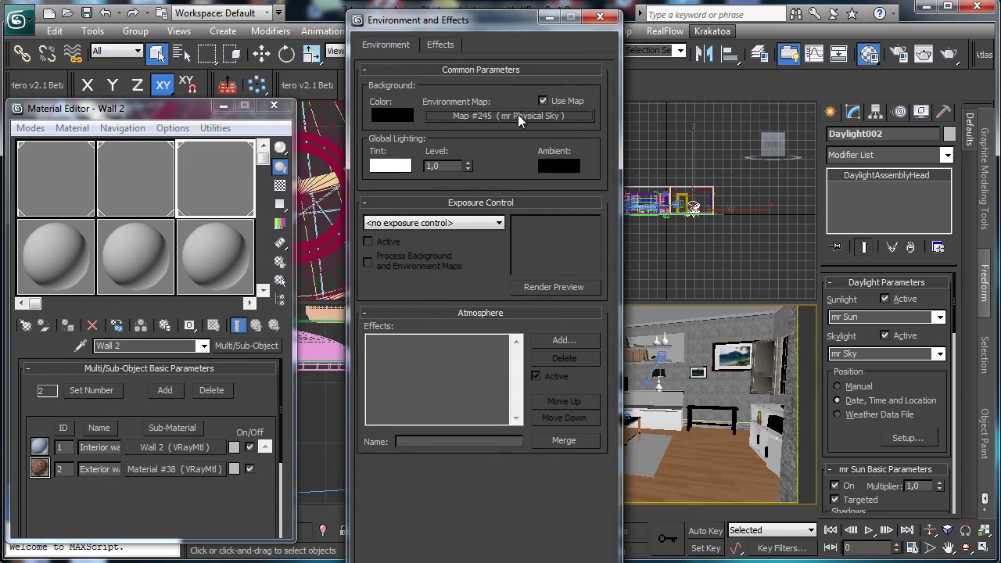
Load the mr Physical Sky environment map into the fourth sample slot, review its parameters, and reselect the Pavement slot.
left_click_drag(520, 119, 56, 274)
left_click(117, 369)
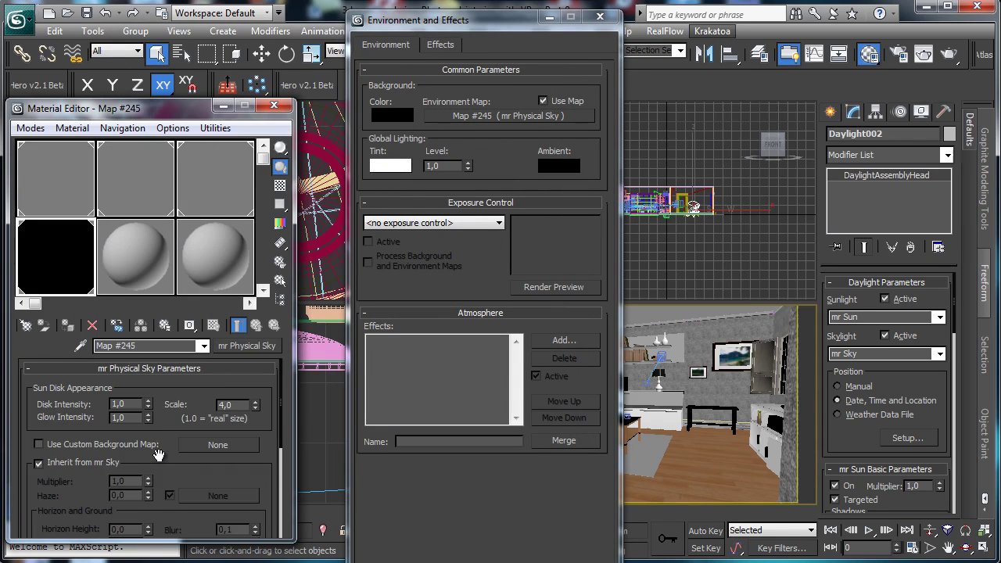
scroll(158, 455, "down", 3)
scroll(153, 477, "up", 3)
double_click(234, 405)
left_click(71, 176)
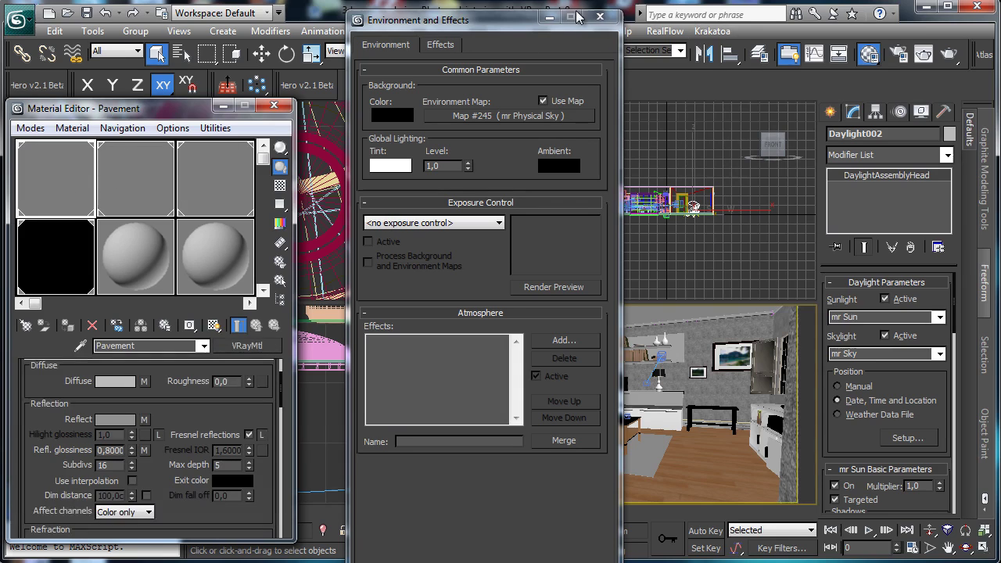
Assign mr Photographic Exposure Control with the Physically Based Lighting, Indoor Daylight preset, and close the environment settings.
left_click(488, 223)
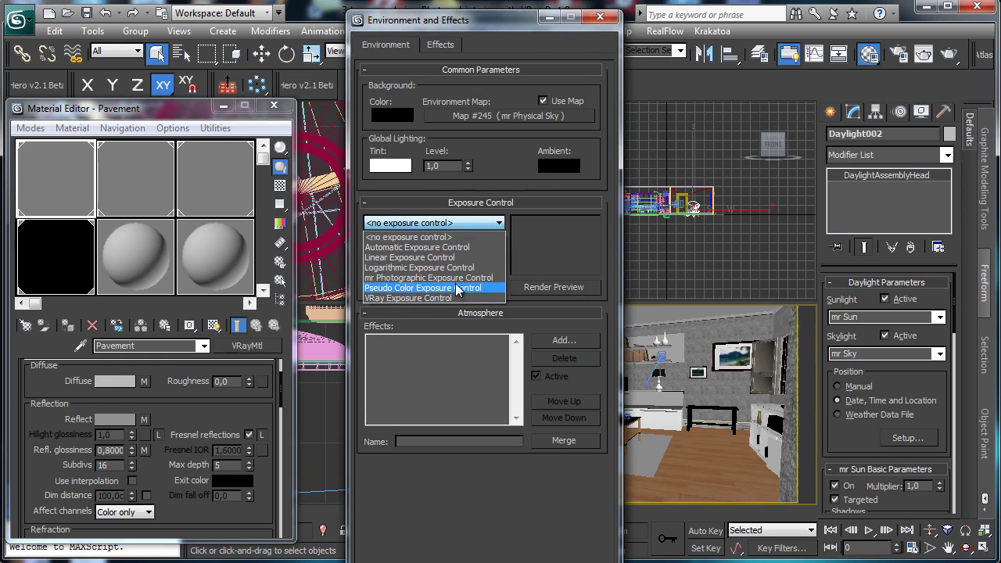
left_click(429, 277)
left_click(585, 346)
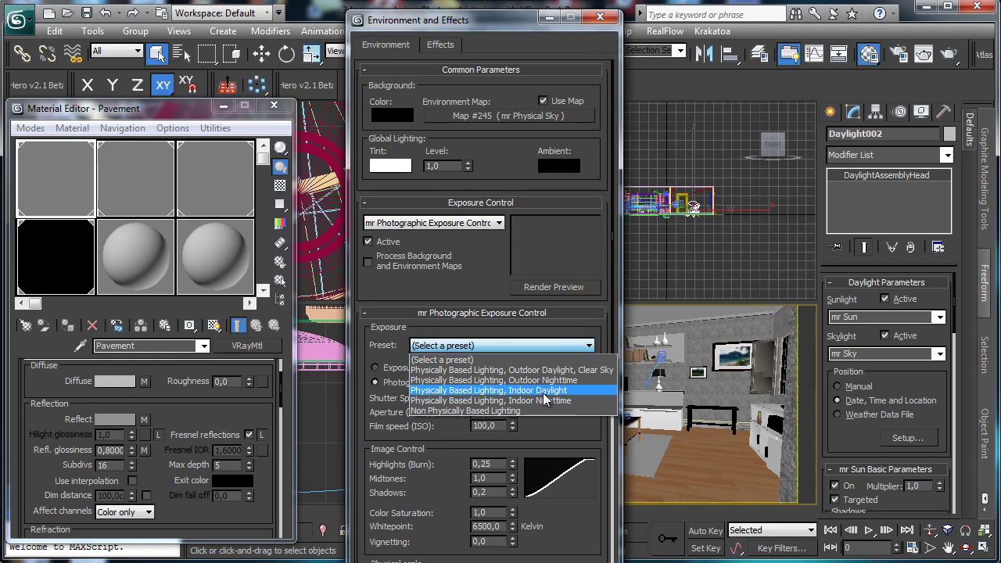
left_click(516, 391)
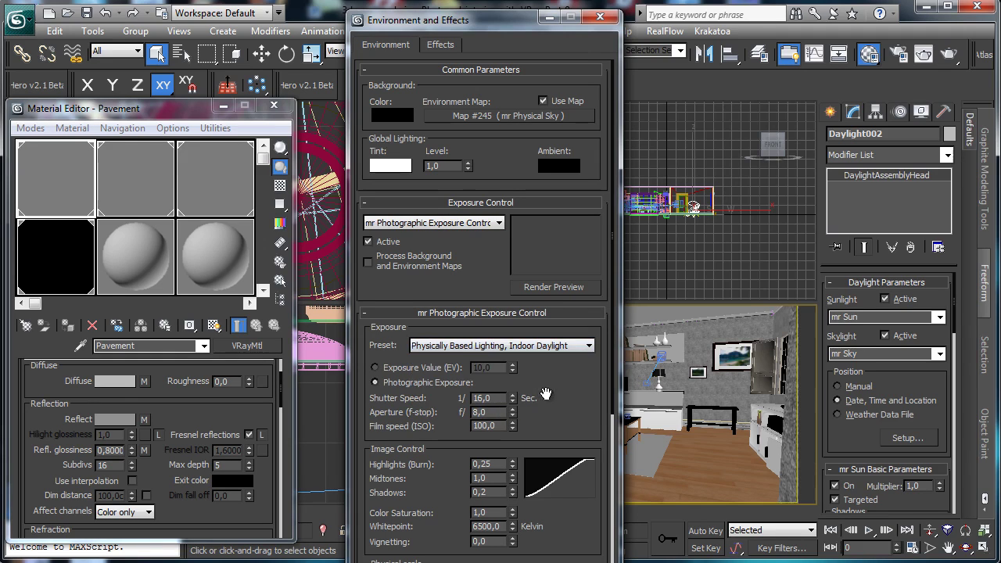
left_click(600, 16)
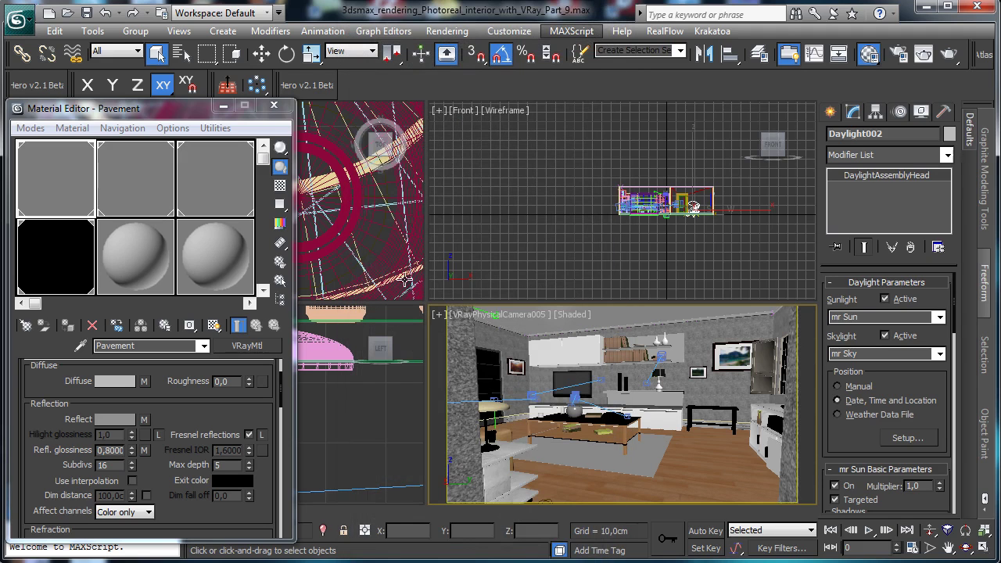
left_click(501, 330)
mouse_move(647, 334)
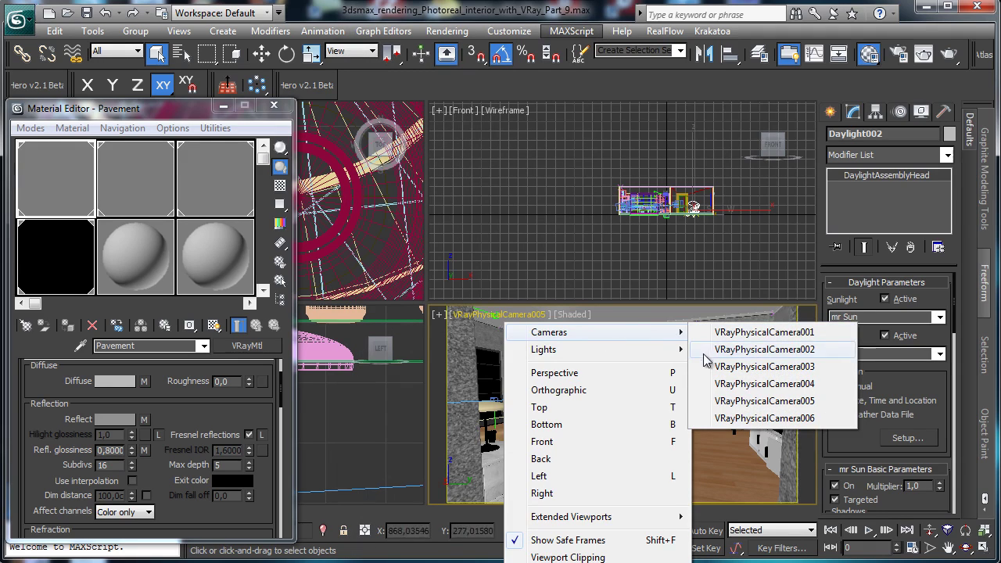
left_click(495, 13)
Select the unused 08 - Default sample slot and start an iray render of the VRayPhysicalCamera005 view.
left_click(170, 249)
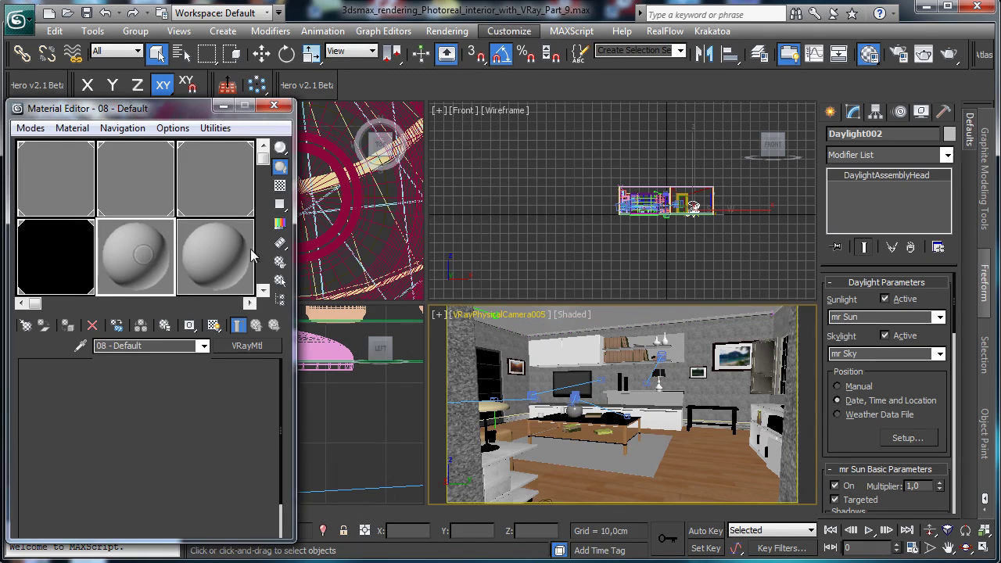
key("F10")
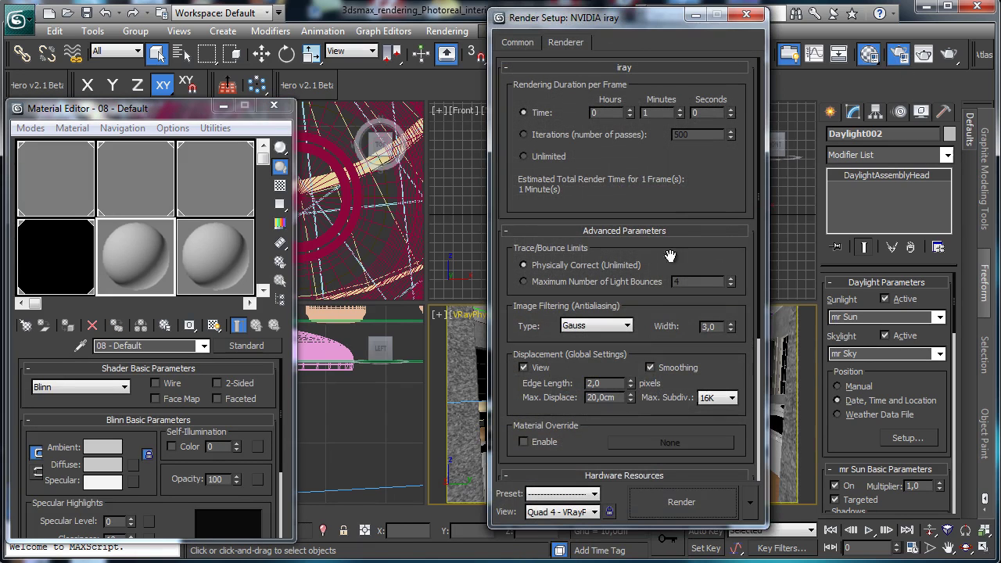
left_click(677, 502)
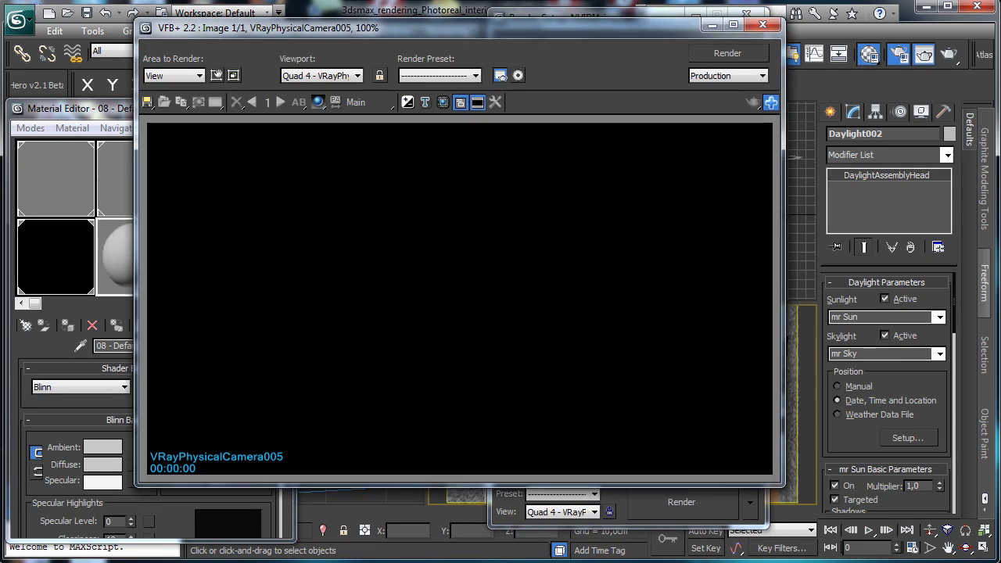
left_click_drag(758, 95, 761, 61)
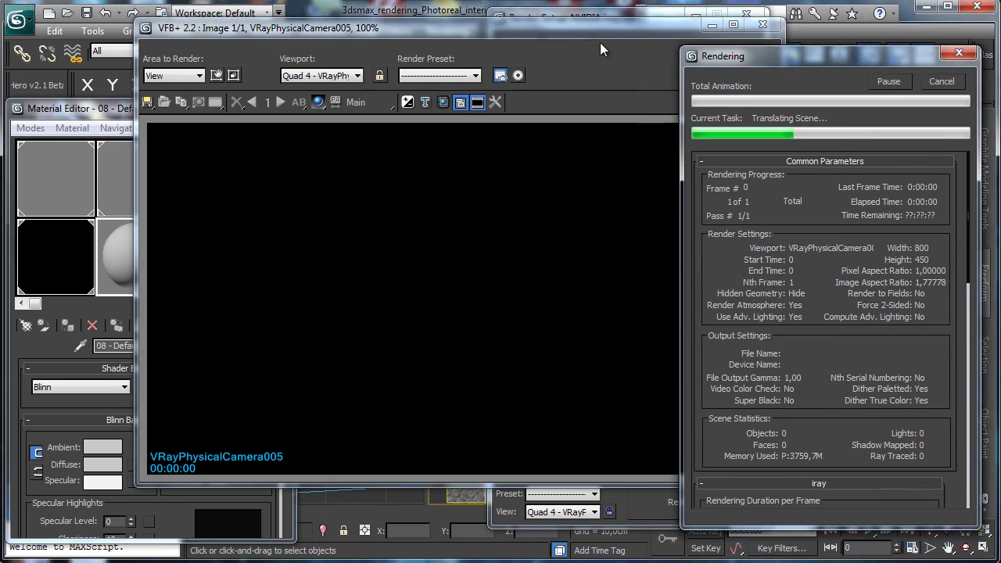
left_click(597, 38)
left_click_drag(598, 35, 534, 60)
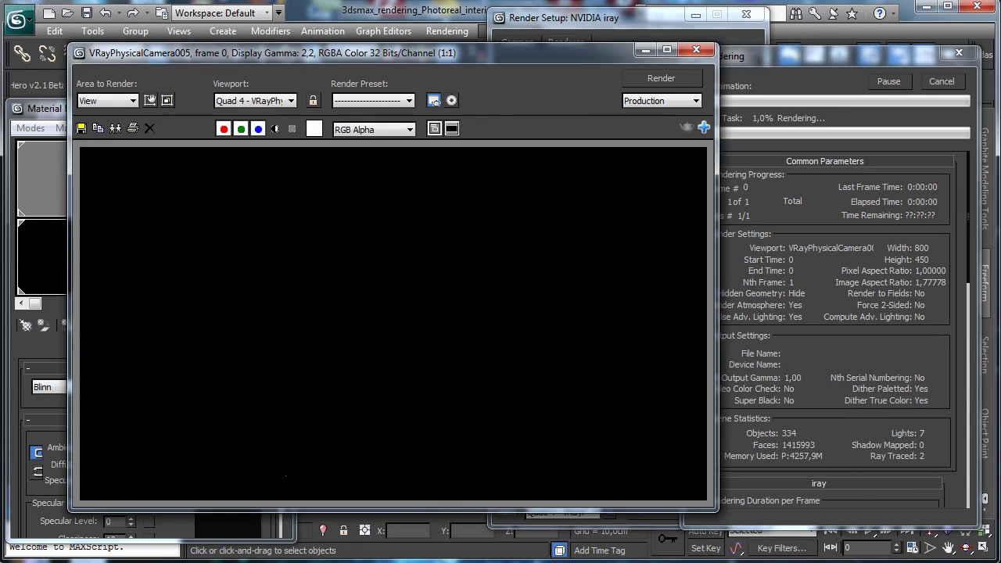
Check the alpha channel of the running render, then cancel the render and minimize the frame window.
left_click(274, 128)
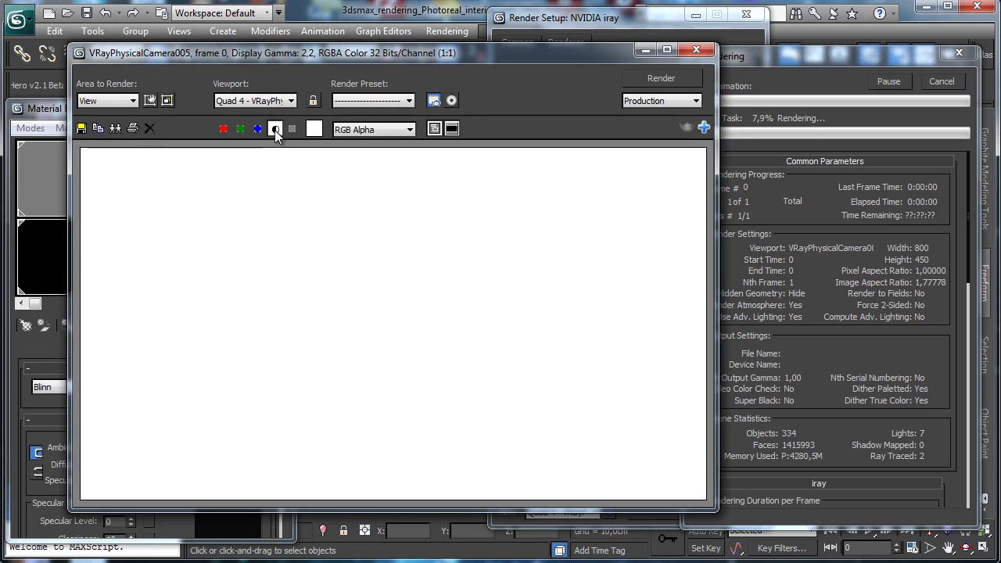
left_click(274, 128)
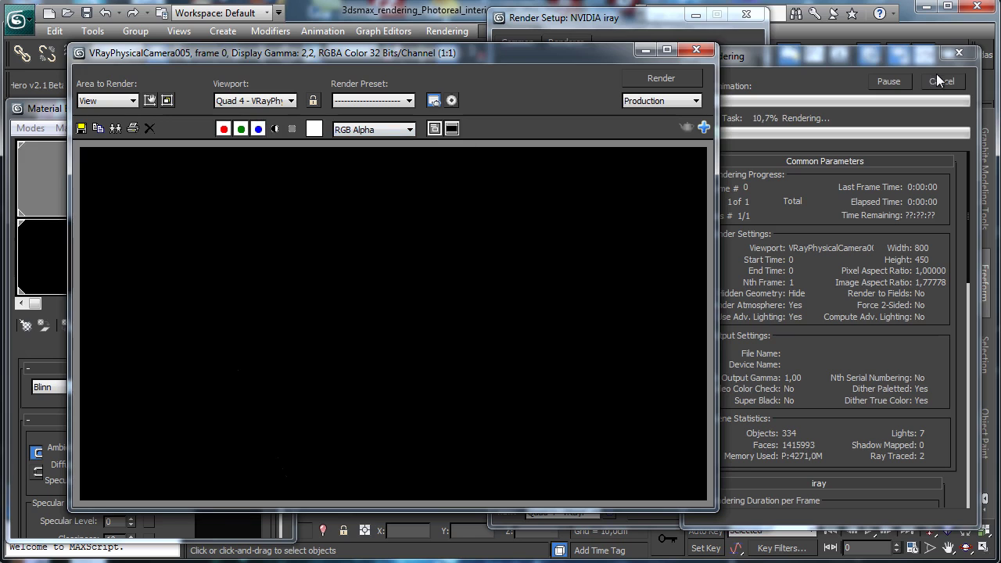
left_click(950, 81)
key("Escape")
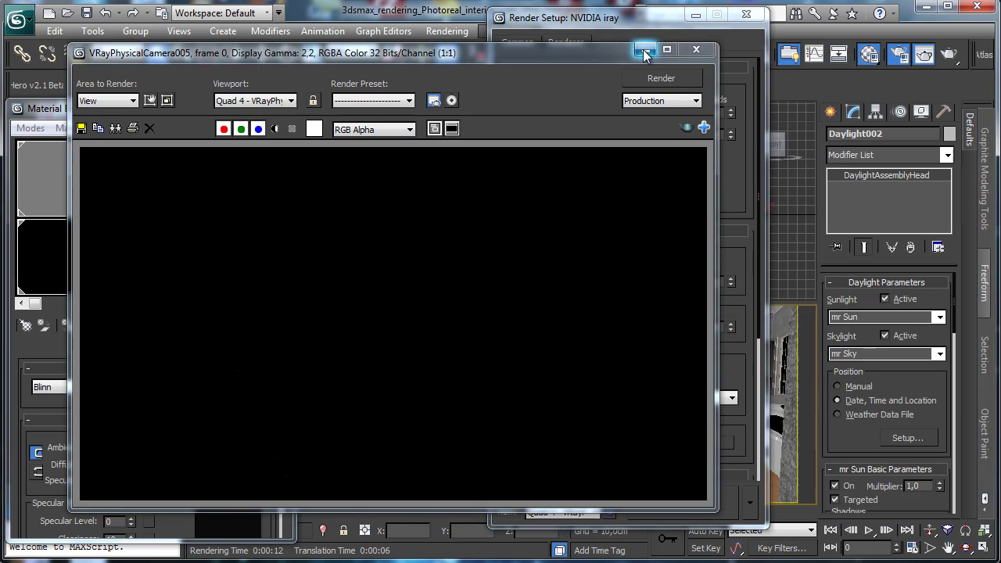
left_click(645, 49)
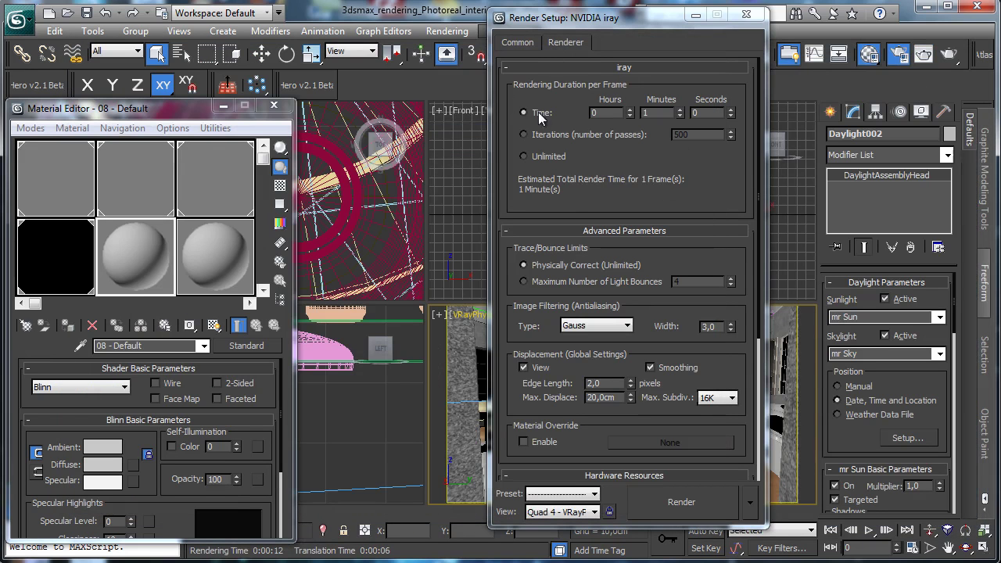
Enable iray's material override and change the 08 - Default material to the mental ray Arch & Design type.
left_click_drag(529, 424, 542, 329)
left_click(524, 329)
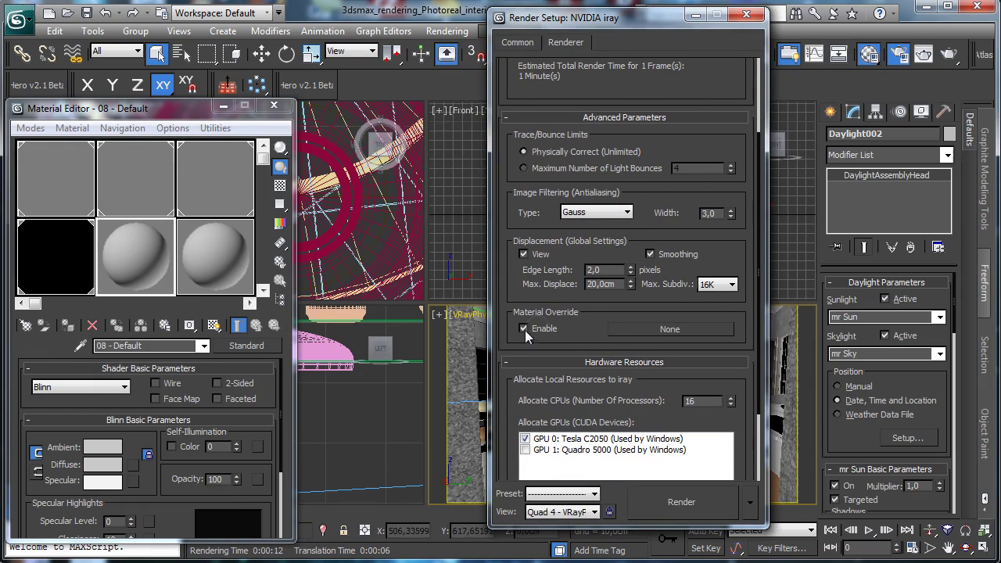
left_click(241, 348)
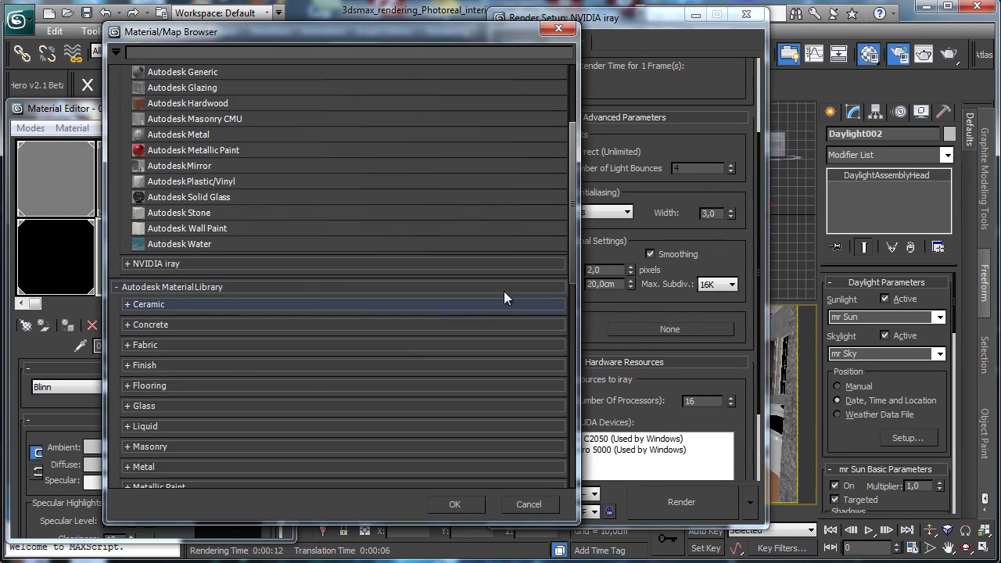
left_click(157, 263)
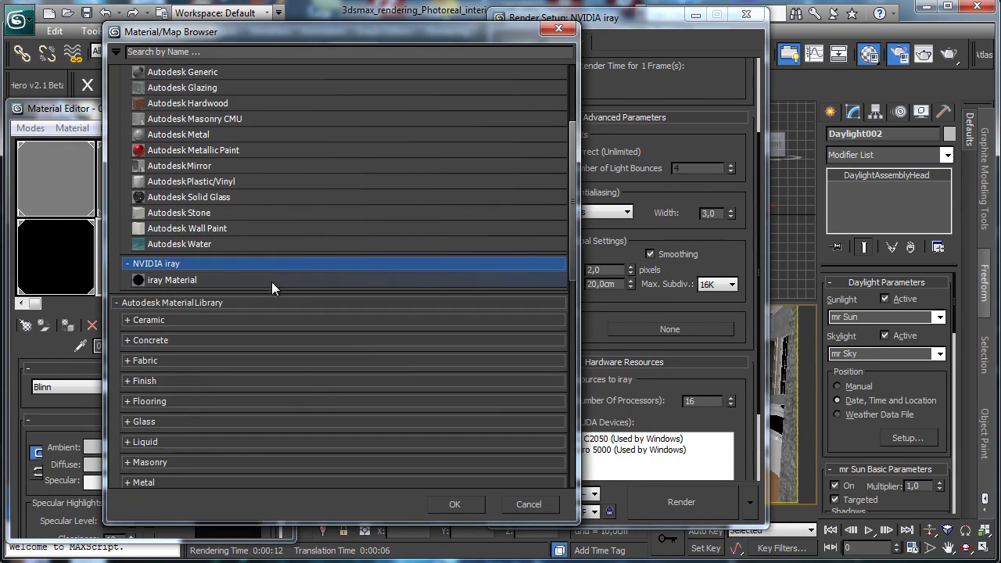
left_click(179, 281)
left_click_drag(568, 204, 581, 156)
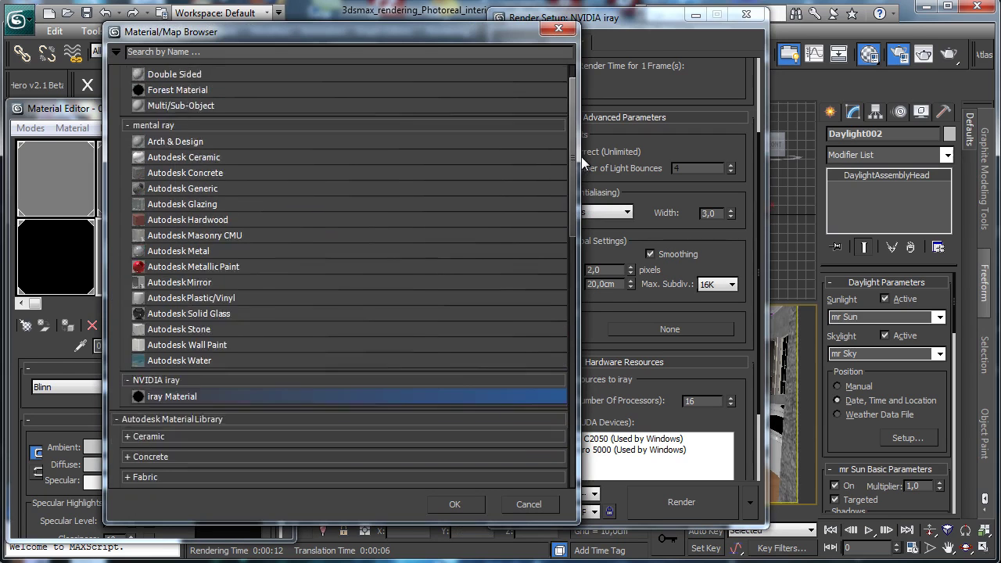
scroll(503, 191, "up", 1)
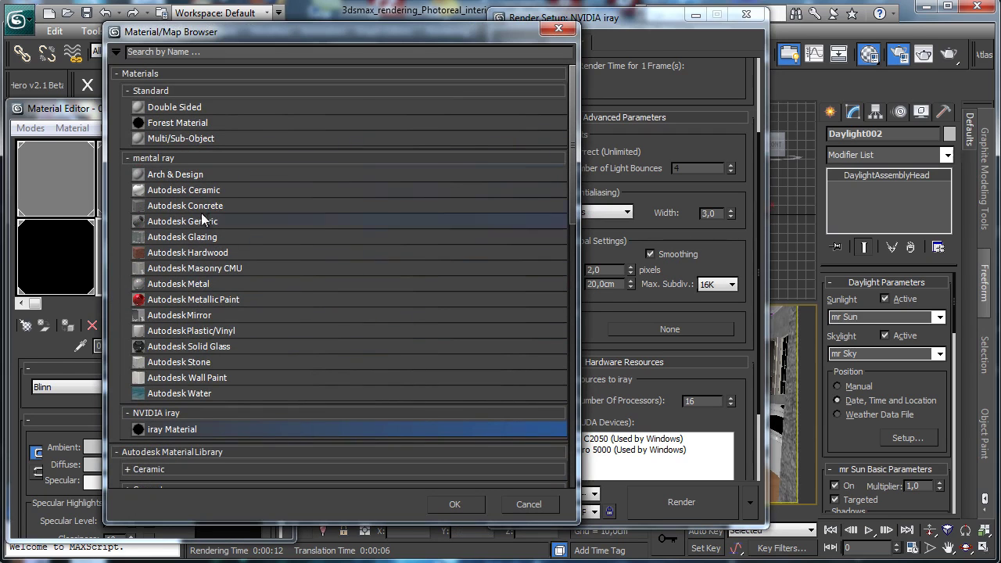
double_click(186, 175)
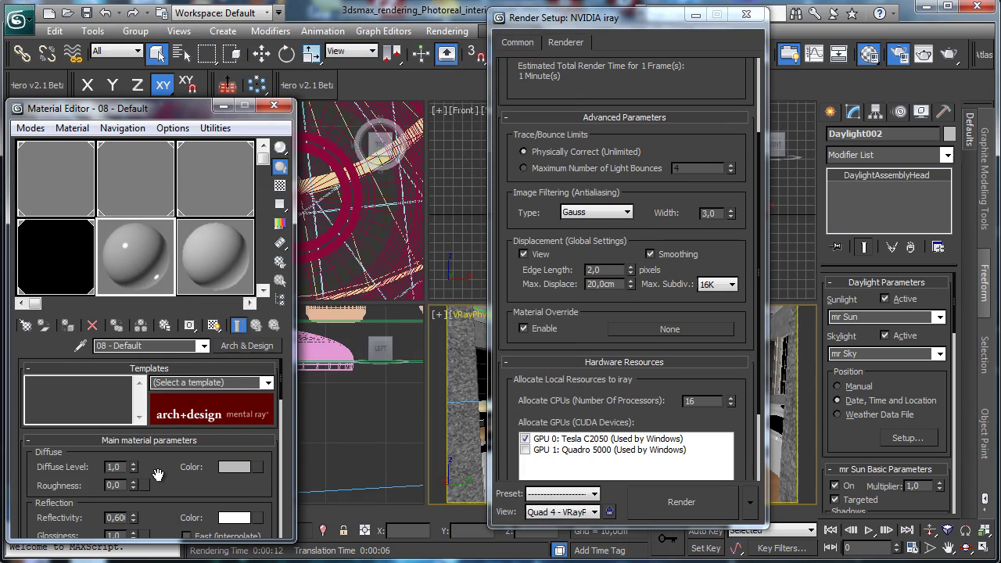
Set the 08 - Default material's reflectivity to 0.0 and assign it as an instance to iray's material override.
left_click_drag(158, 475, 159, 402)
left_click_drag(134, 448, 134, 498)
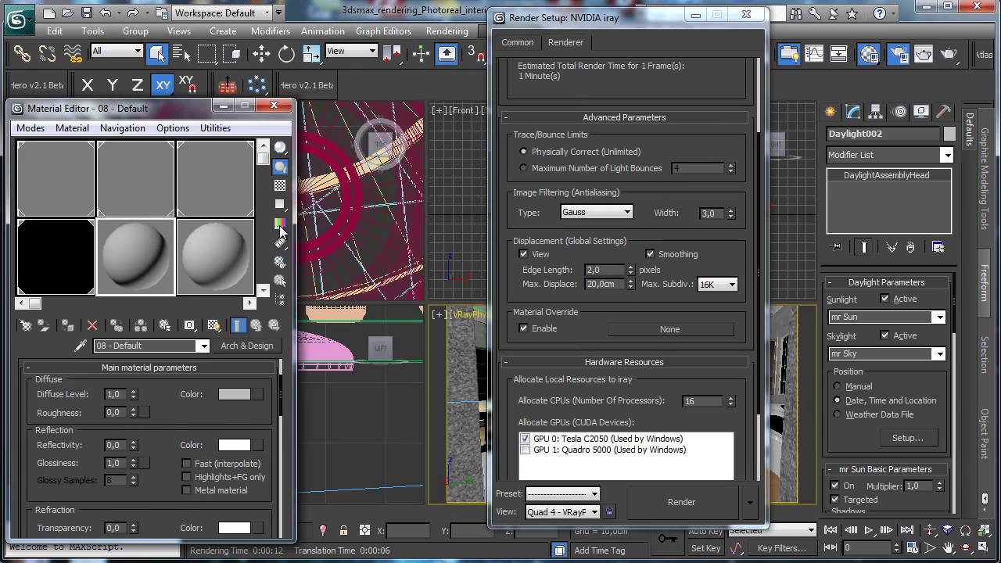
left_click_drag(244, 346, 675, 330)
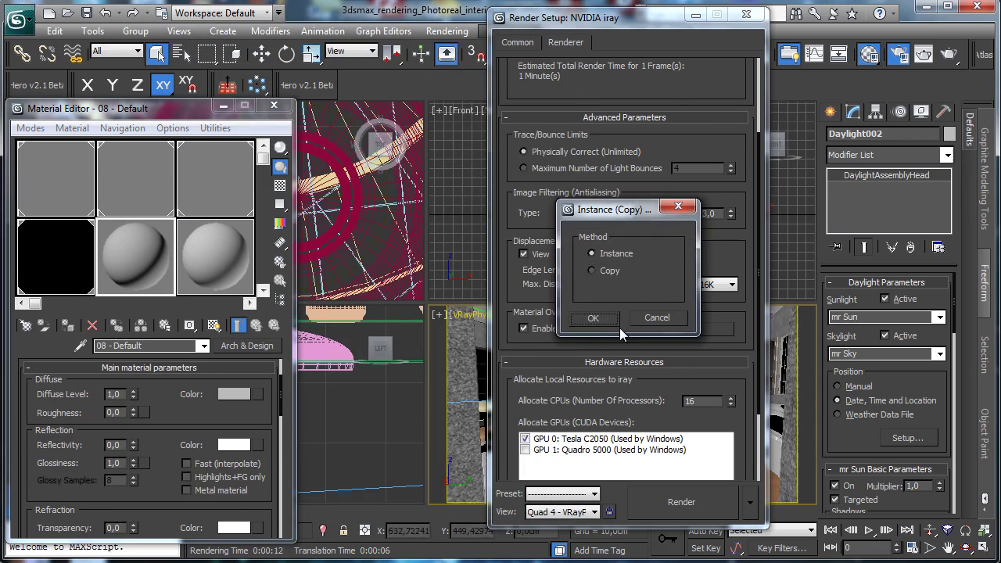
left_click(592, 319)
Test-render the VRayPhysicalCamera005 view with the override material, then close the render settings.
left_click(679, 501)
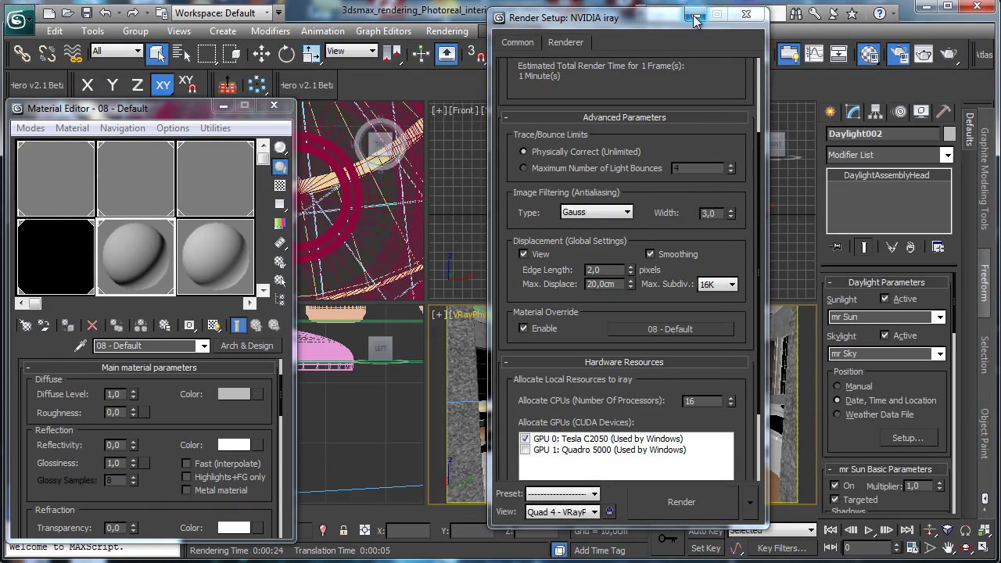
left_click(746, 14)
Select the Box005 glass pane in the camera view and try moving it along the Y axis.
left_click(491, 371)
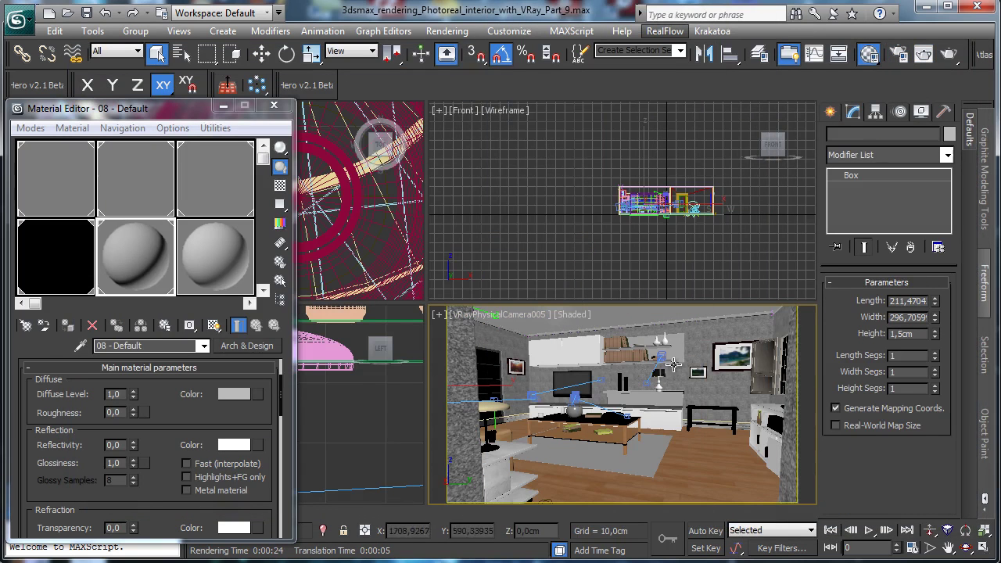
left_click(261, 53)
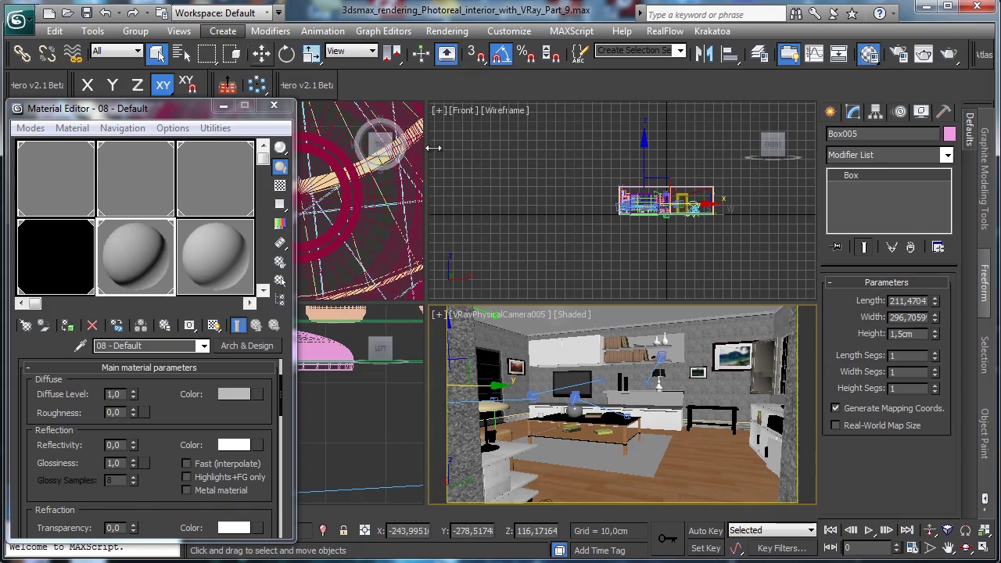
mouse_move(496, 387)
left_mouse_down()
mouse_move(622, 399)
mouse_move(477, 400)
mouse_move(494, 400)
left_mouse_up()
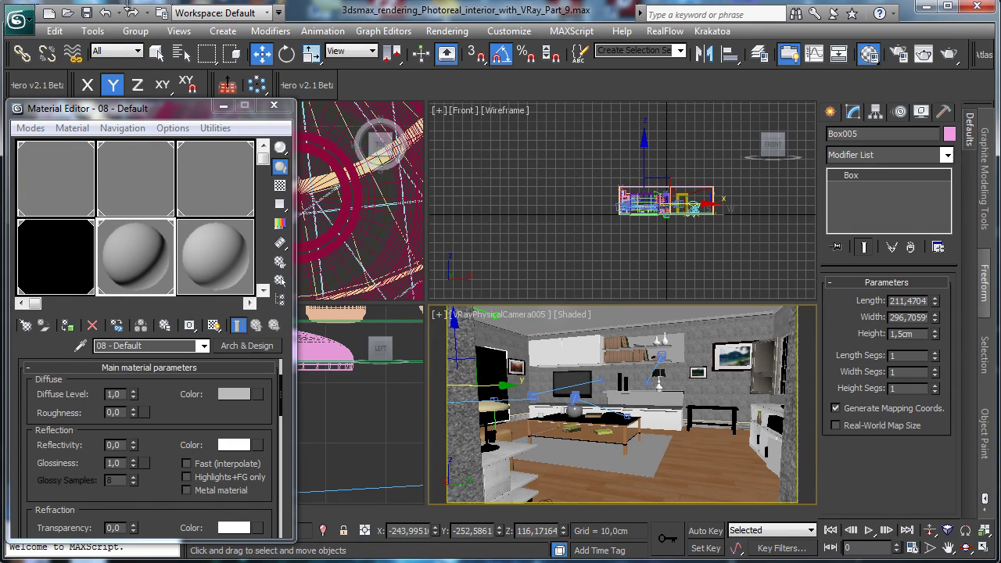
Hide the selected Box005 glass pane.
left_click(921, 112)
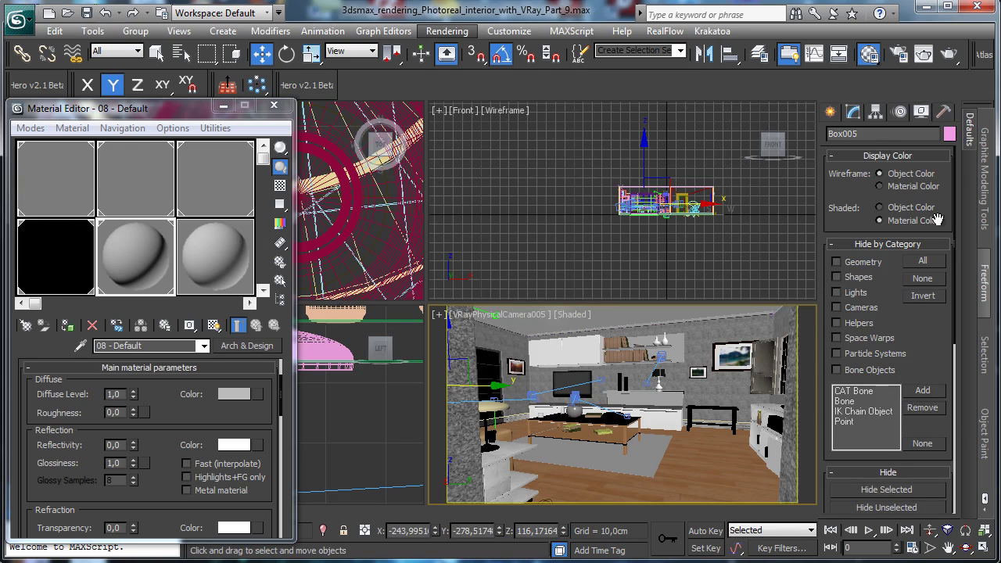
scroll(895, 336, "down", 3)
left_click(870, 334)
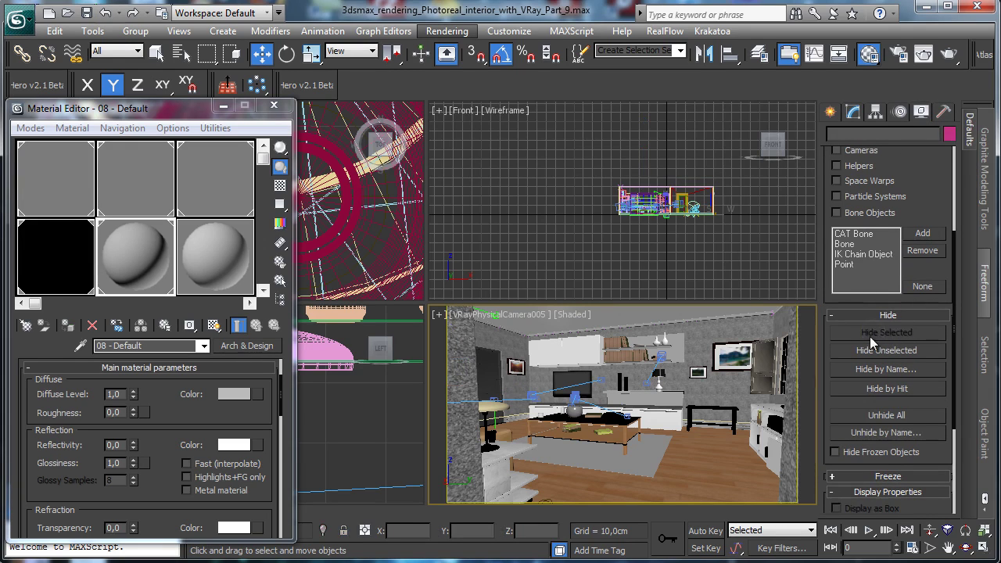
Test-render the camera view without the glass pane, then cancel the render and close the frame window.
left_click(948, 53)
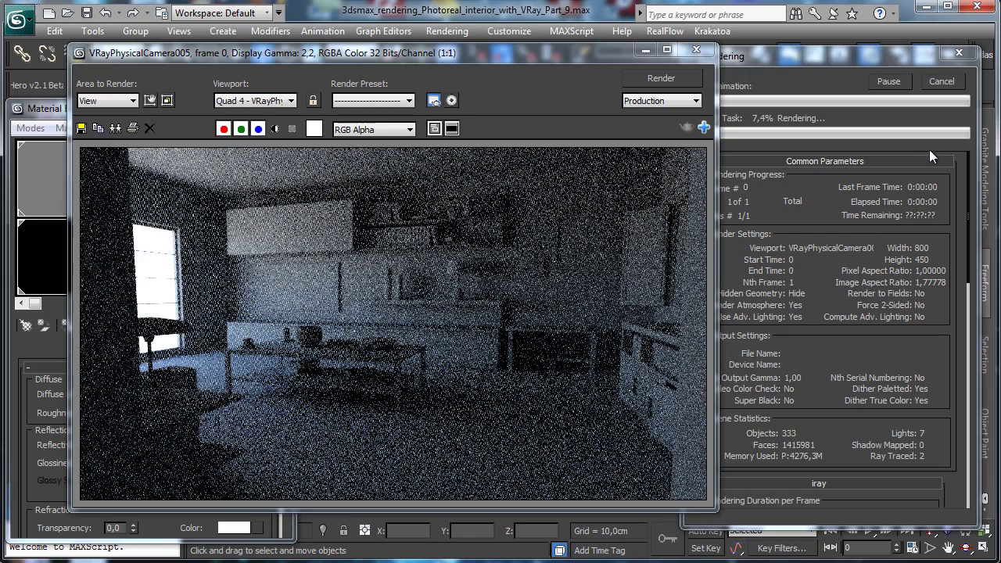
left_click(947, 83)
left_click(946, 82)
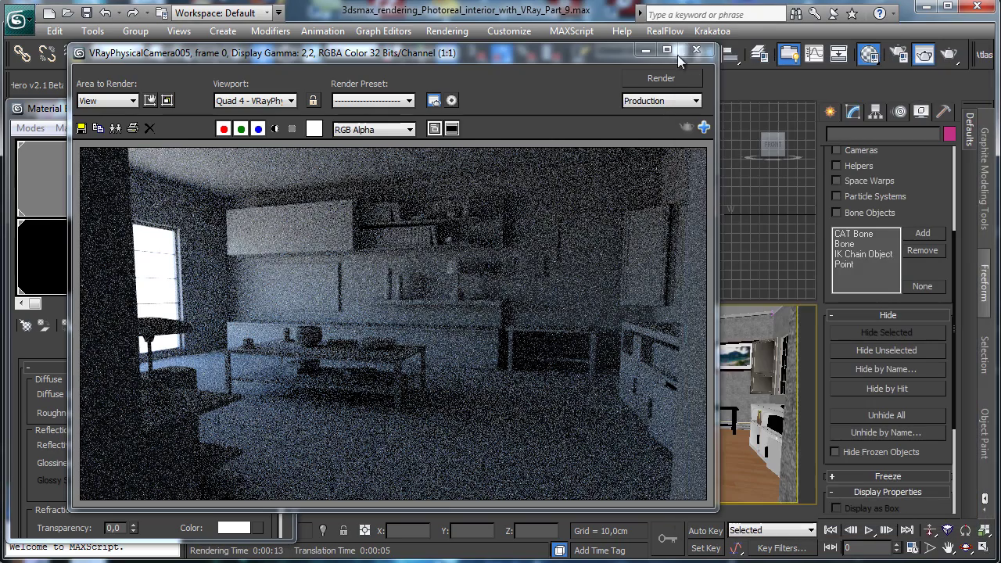
left_click(679, 53)
Unhide all objects and rename the Box005 glass pane to Glass big.
left_click(886, 431)
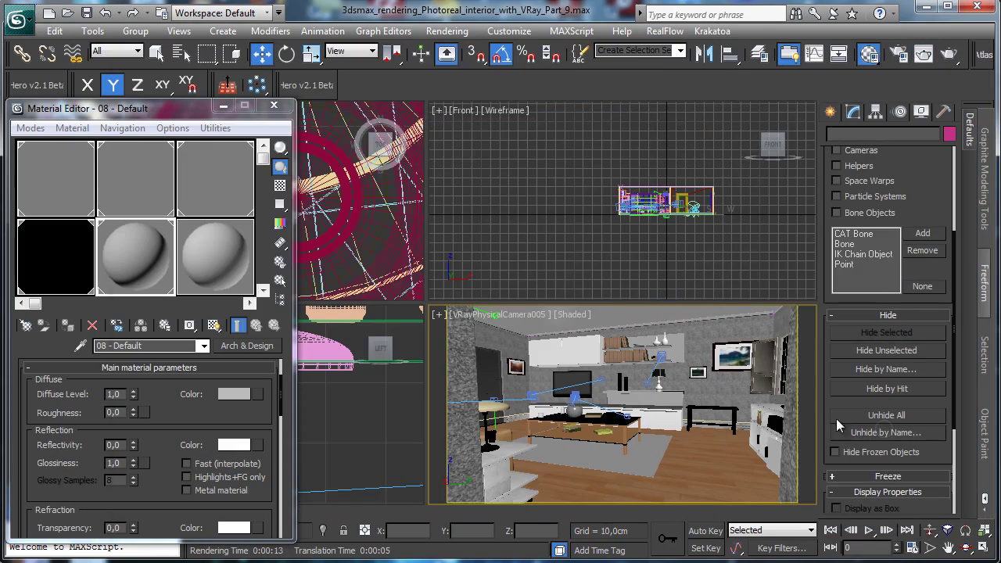
double_click(160, 165)
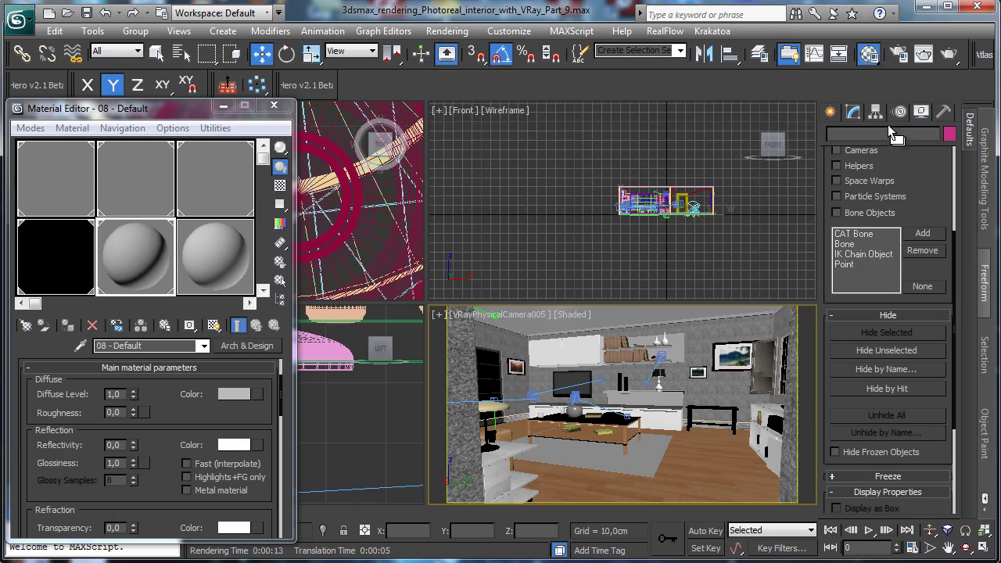
left_click(485, 371)
left_click_drag(864, 134, 770, 126)
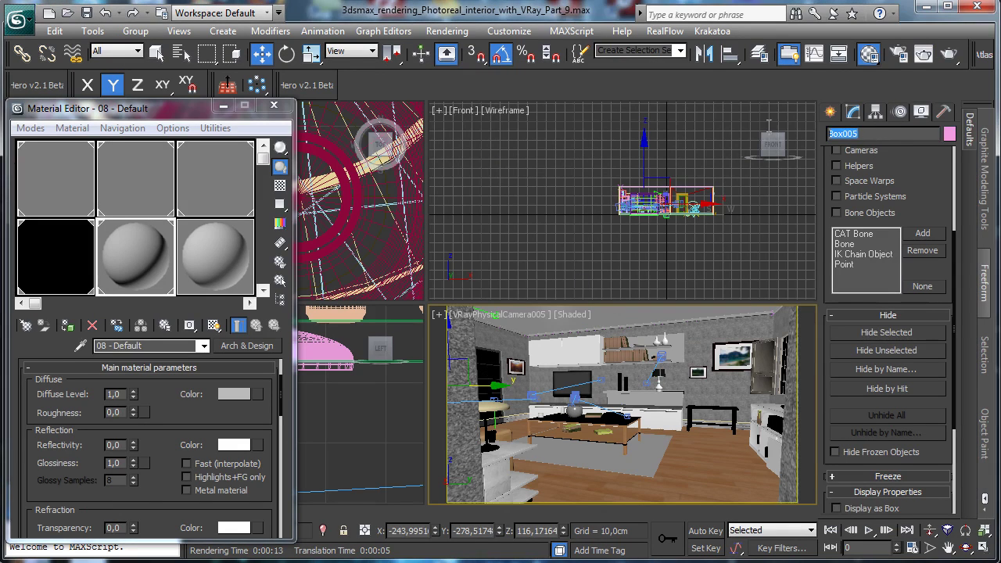
type("Glass big")
Minimize the material editor and switch the camera viewport to VRayPhysicalCamera001.
left_click(224, 105)
left_click(488, 314)
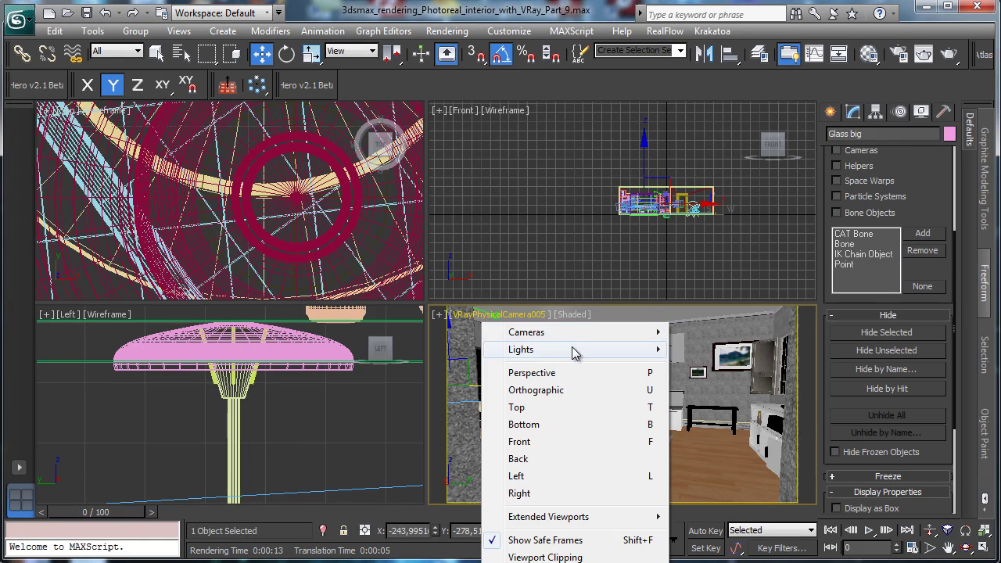
mouse_move(597, 332)
left_click(768, 334)
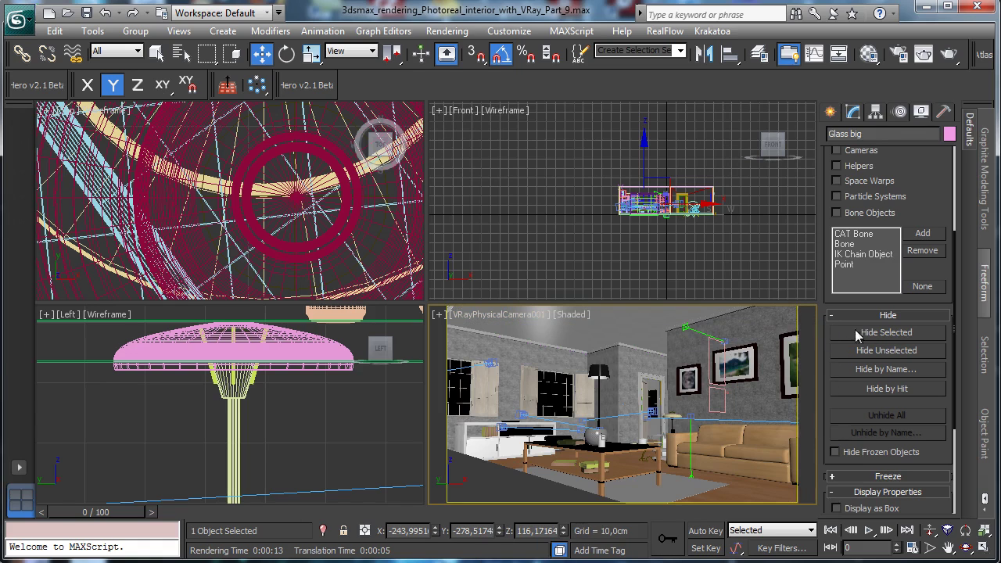
Select the Windows_1 group, try raising it along the Z axis, and undo the move.
left_click(550, 388)
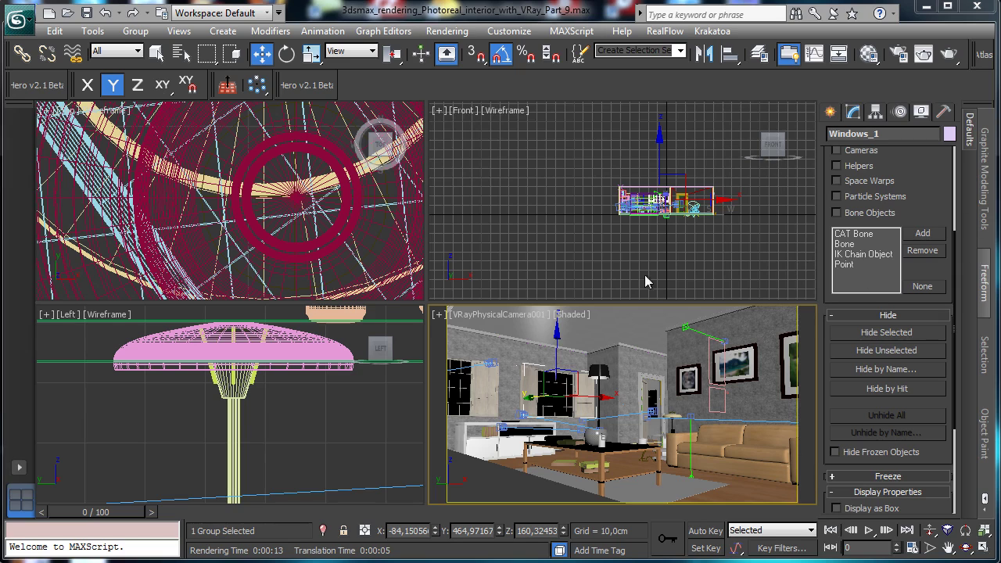
mouse_move(557, 355)
left_mouse_down()
mouse_move(565, 311)
mouse_move(574, 362)
mouse_move(573, 348)
left_mouse_up()
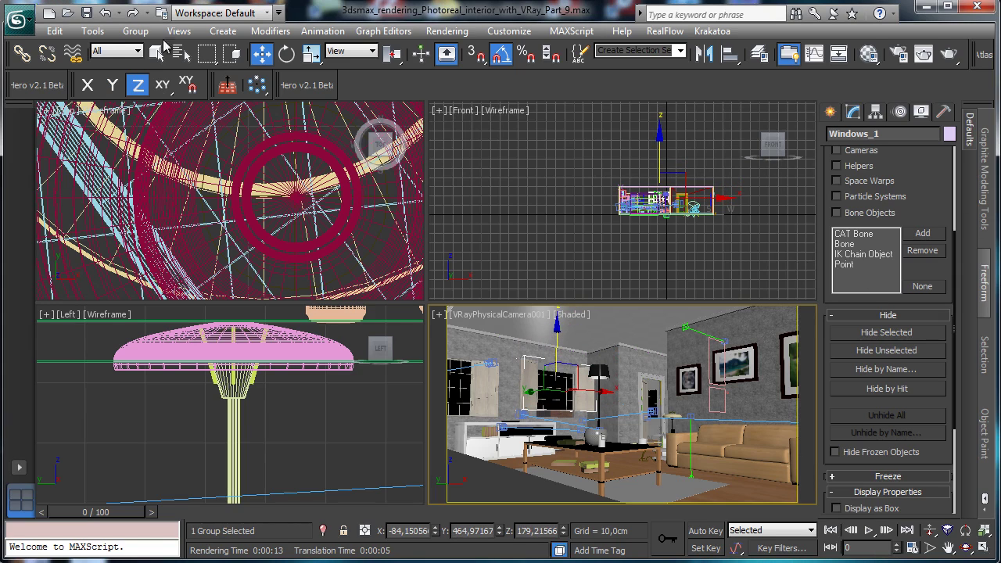
left_click(106, 12)
Pick the Glass window material from the window in the camera view into the 09 - Default sample slot.
left_click(869, 53)
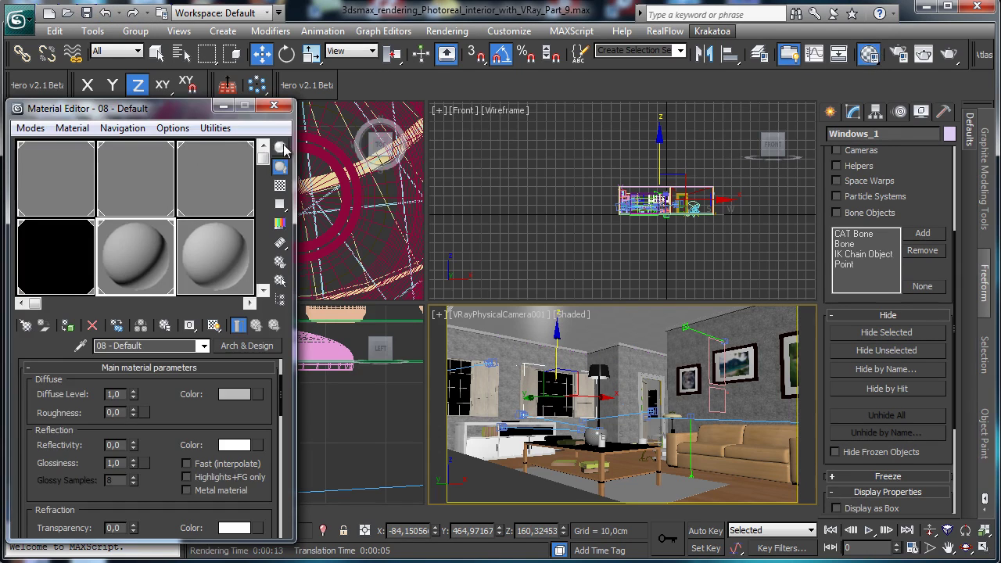
left_click(216, 249)
left_click(81, 345)
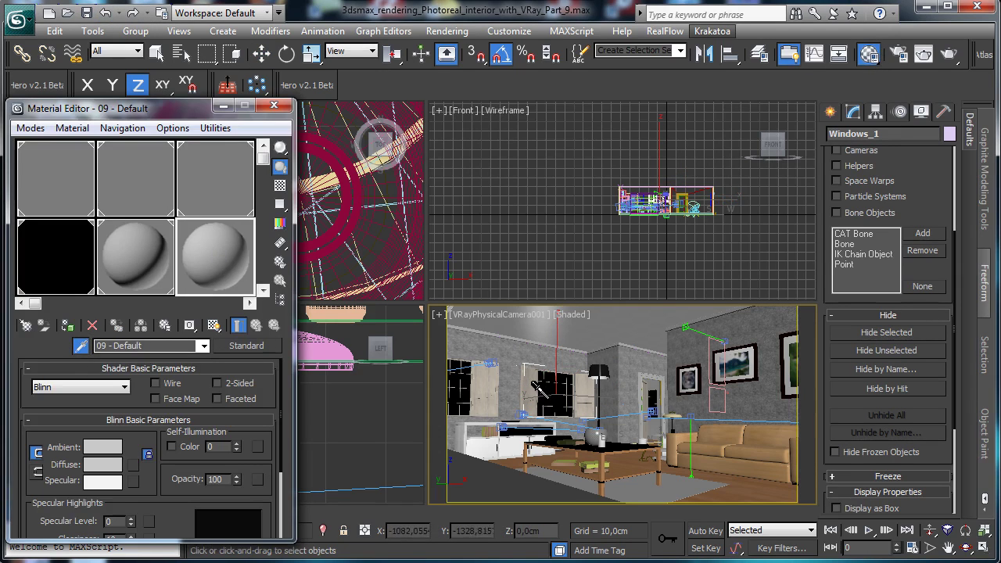
left_click(538, 389)
left_click_drag(203, 107, 372, 72)
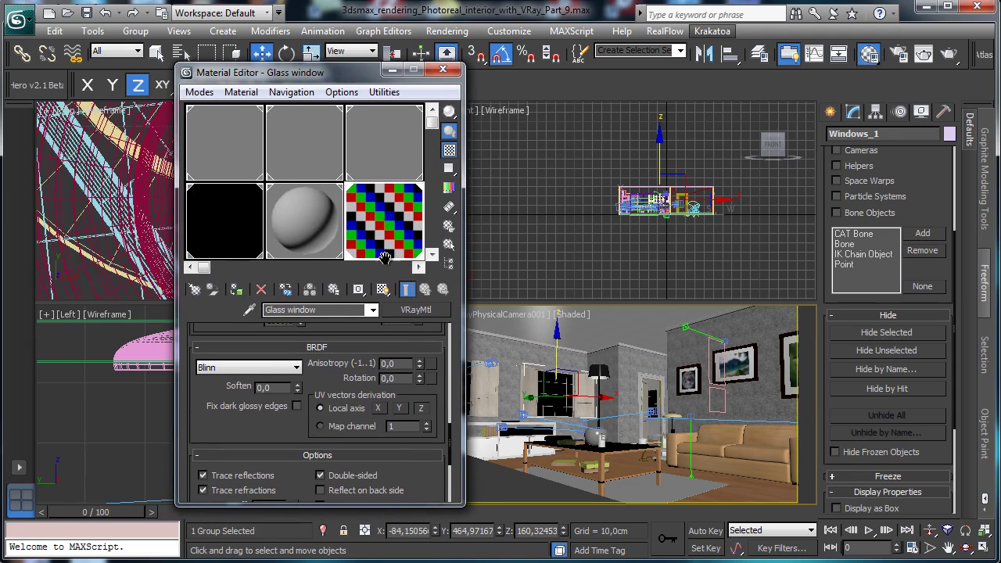
Change the Glass window material's type to mental ray Arch & Design.
left_click(419, 309)
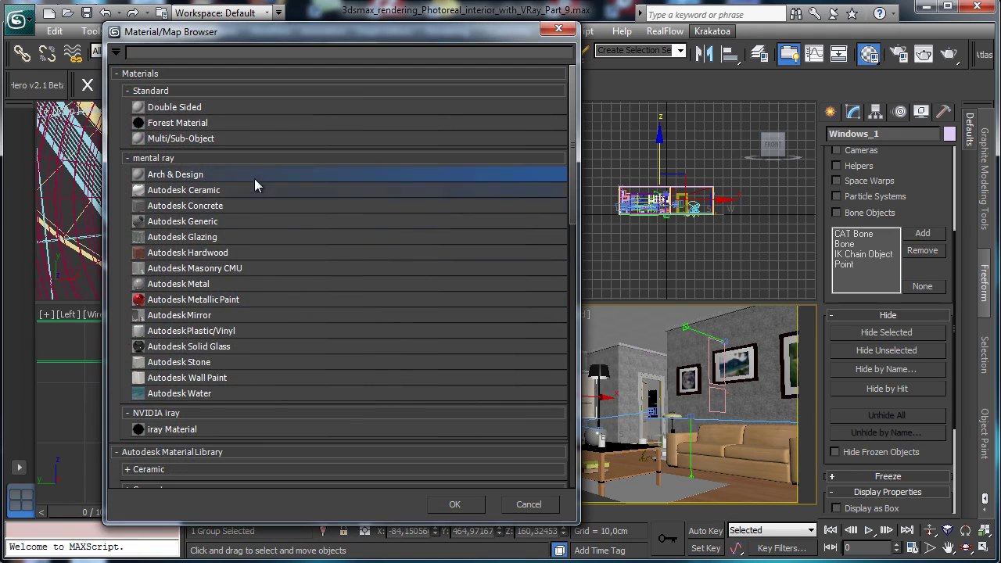
double_click(178, 175)
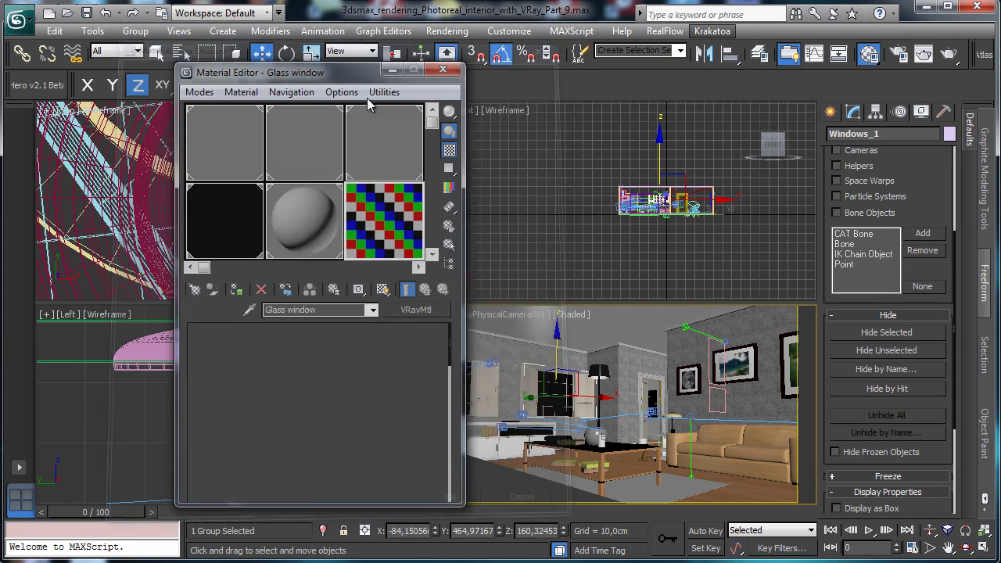
left_click_drag(288, 72, 113, 59)
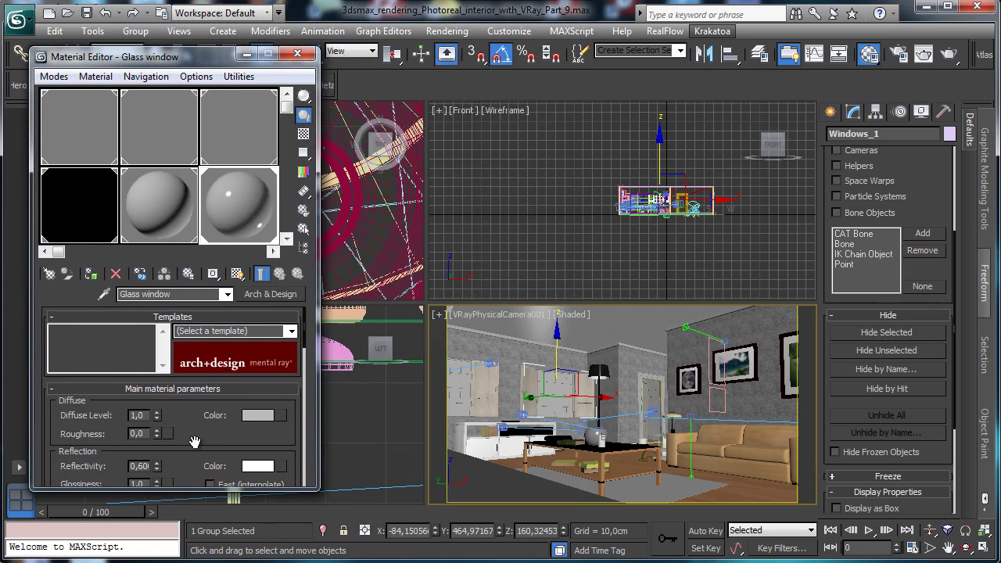
Set the Glass window material's diffuse color to black.
left_click_drag(193, 439, 197, 374)
left_click(254, 352)
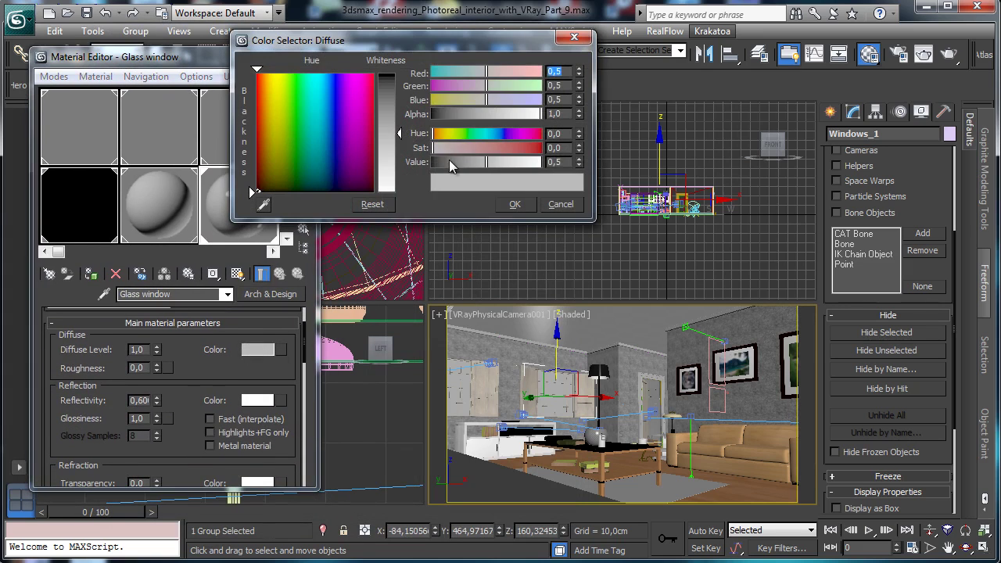
left_click_drag(449, 162, 429, 162)
left_click(515, 204)
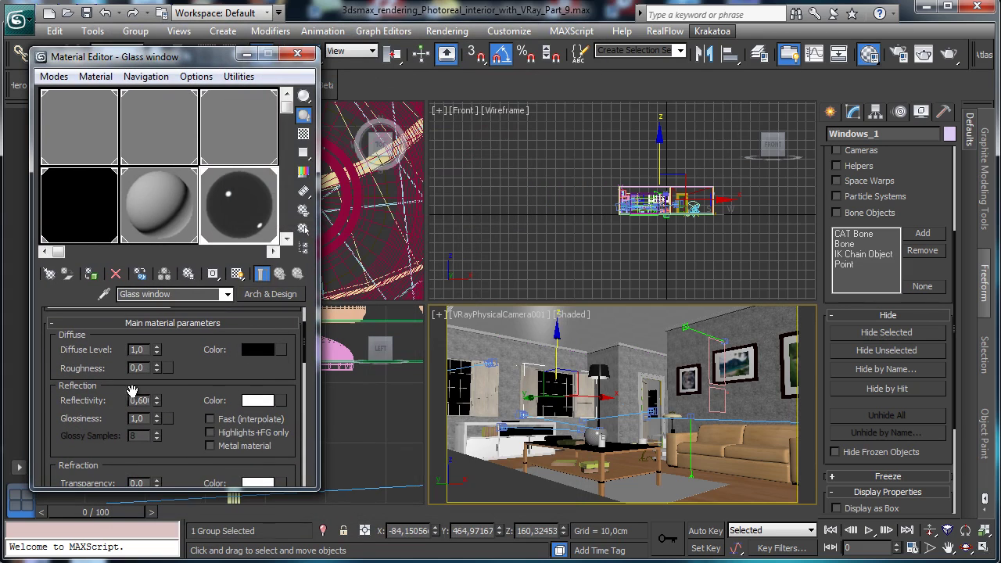
Set the Glass window material's refraction transparency to about 0.97 and its BRDF to By IOR (fresnel reflections).
scroll(199, 379, "down", 5)
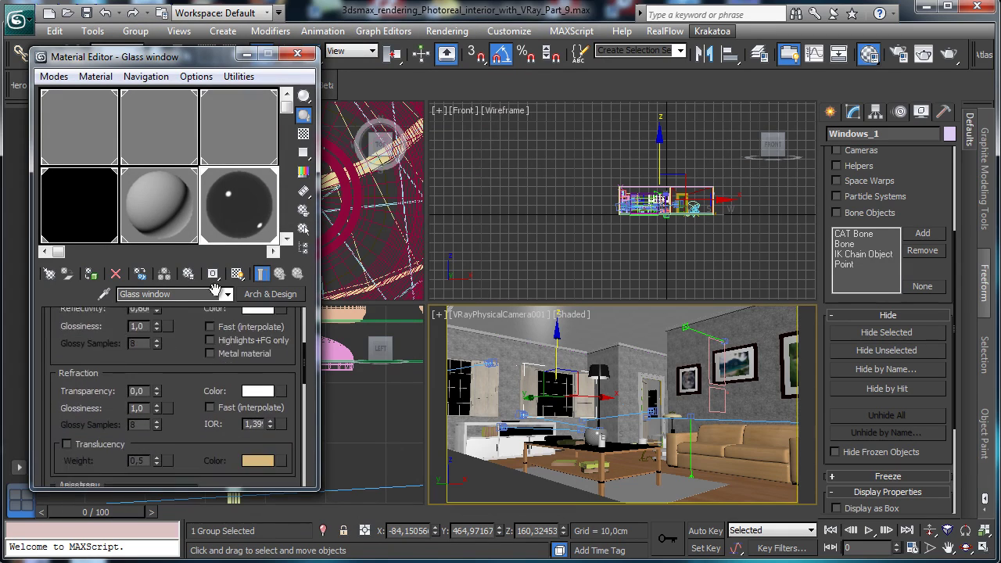
scroll(212, 320, "down", 2)
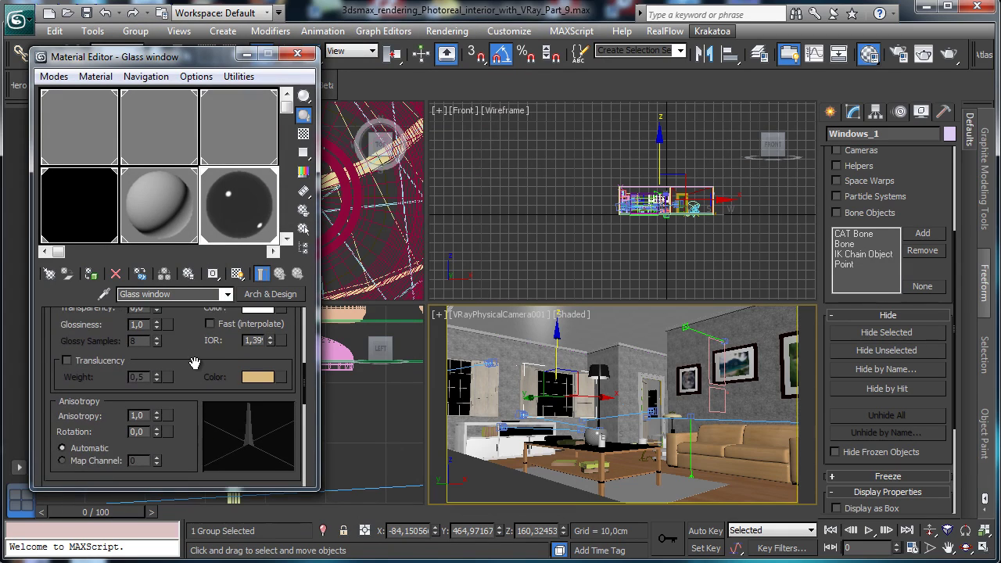
left_click_drag(194, 363, 196, 403)
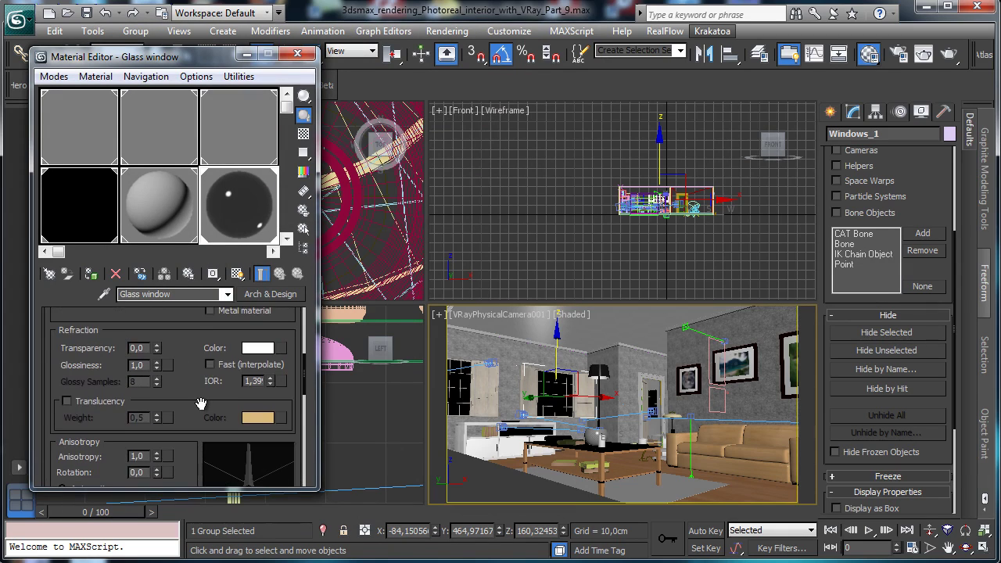
left_click(155, 351)
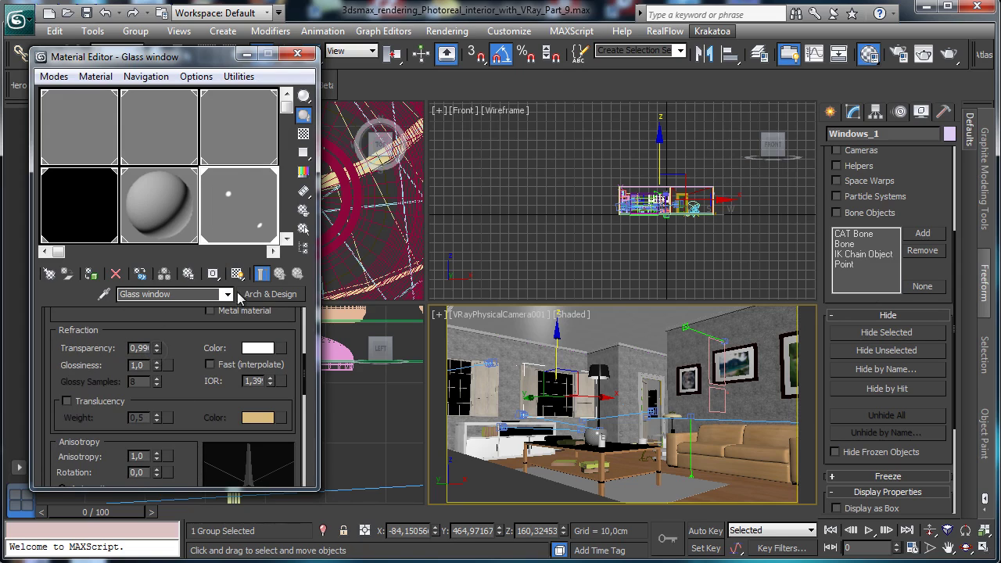
left_click(156, 351)
scroll(186, 348, "down", 5)
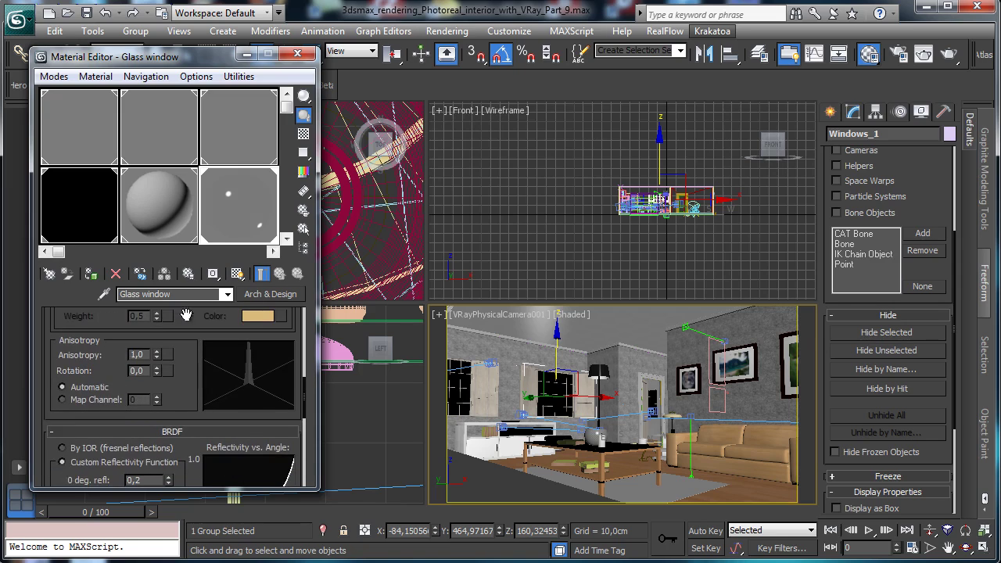
left_click(93, 404)
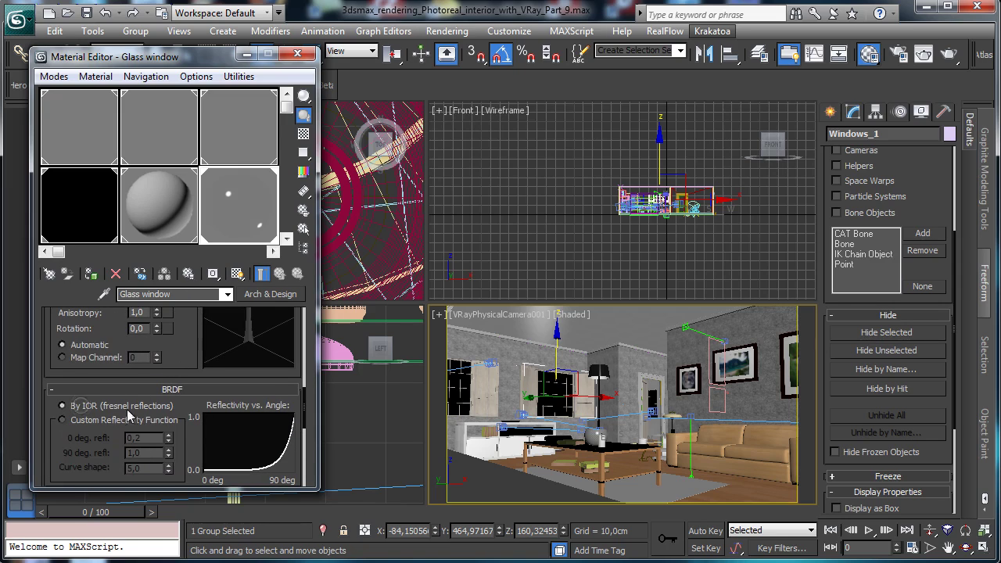
Set the Glass window material's IOR to 1 and switch its BRDF to Custom Reflectivity Function.
scroll(191, 377, "up", 5)
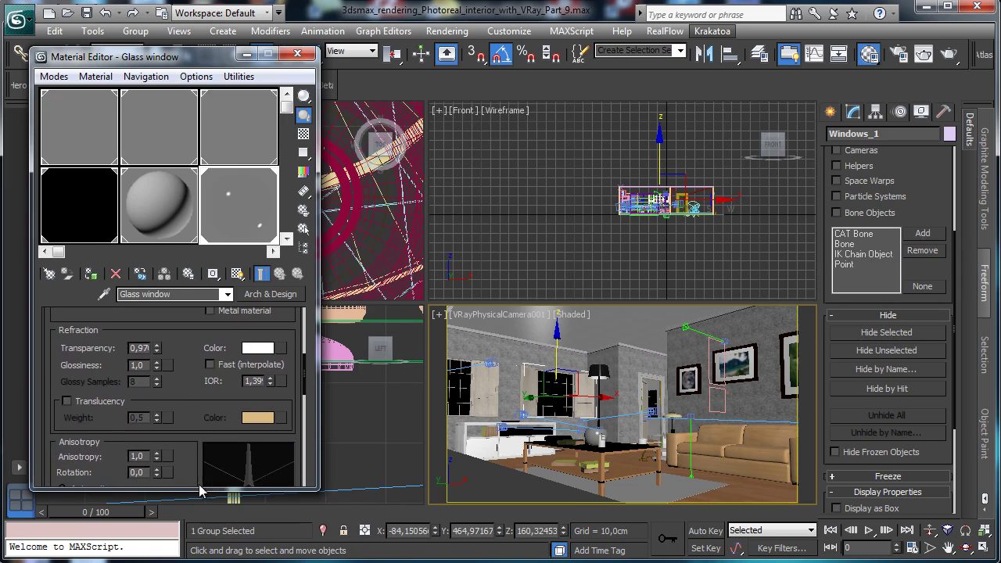
double_click(254, 379)
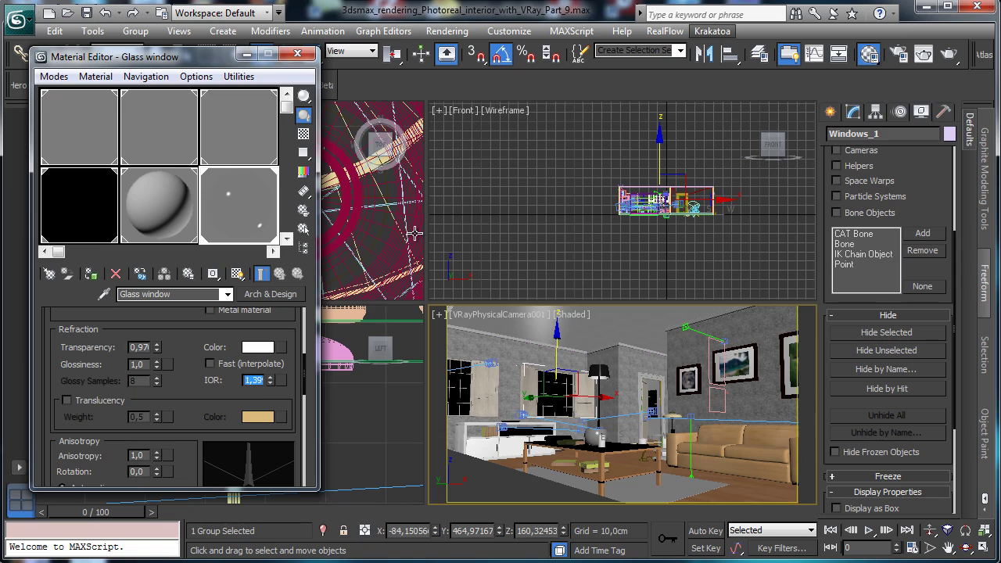
type("1")
scroll(184, 383, "down", 4)
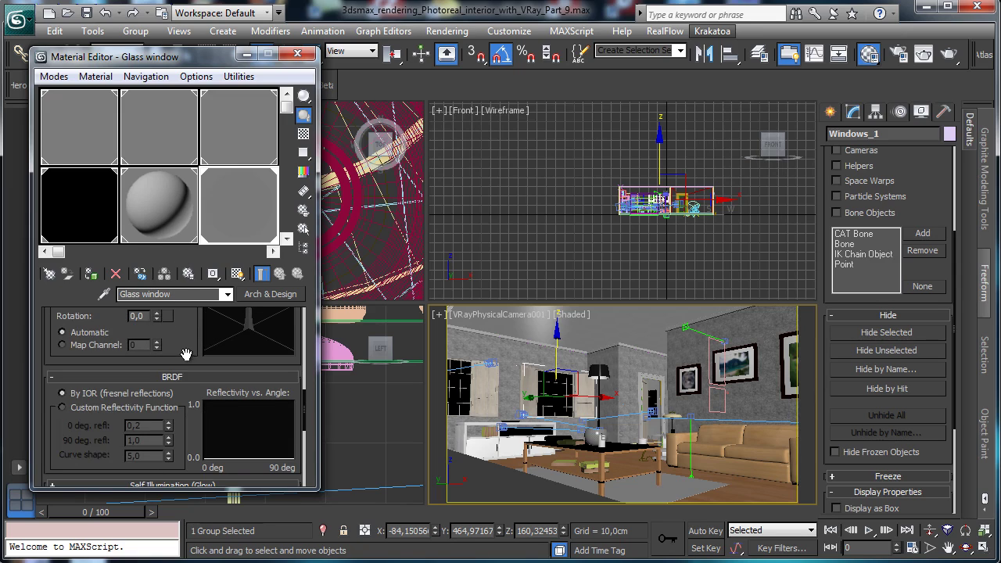
left_click(82, 407)
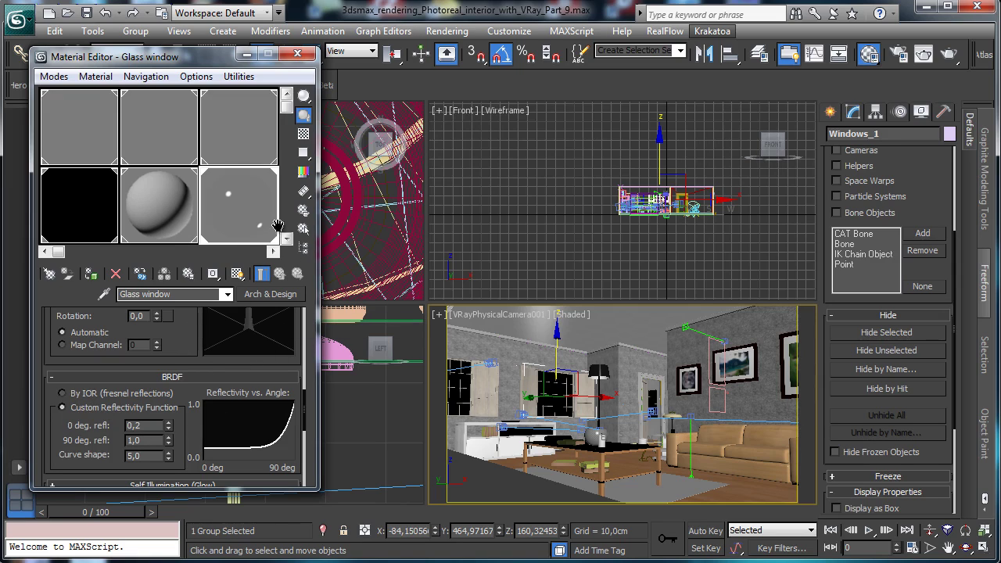
Turn on the checkered background for the Glass window sample and try a test render of the VRayPhysicalCamera001 view.
left_click_drag(189, 322, 180, 561)
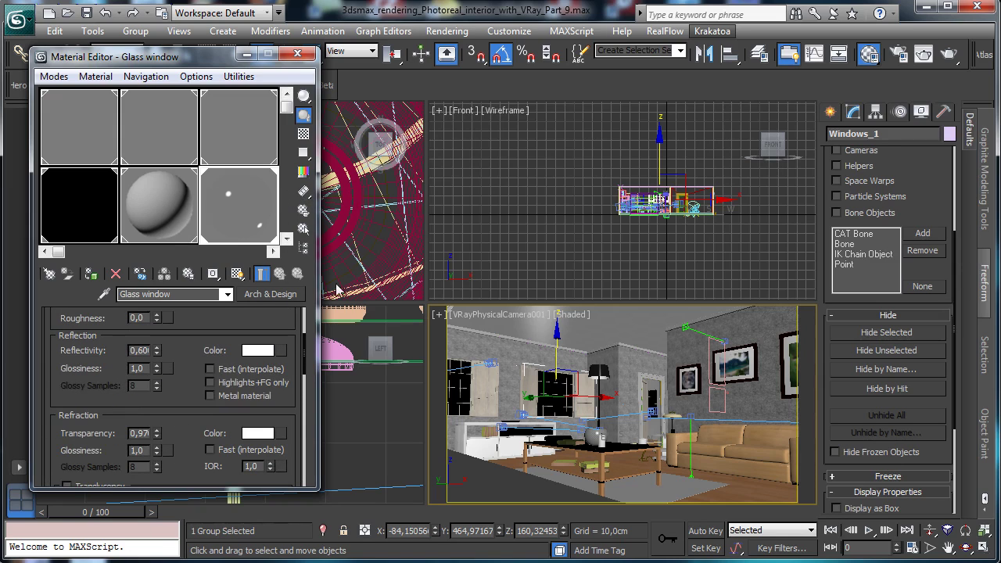
left_click(303, 133)
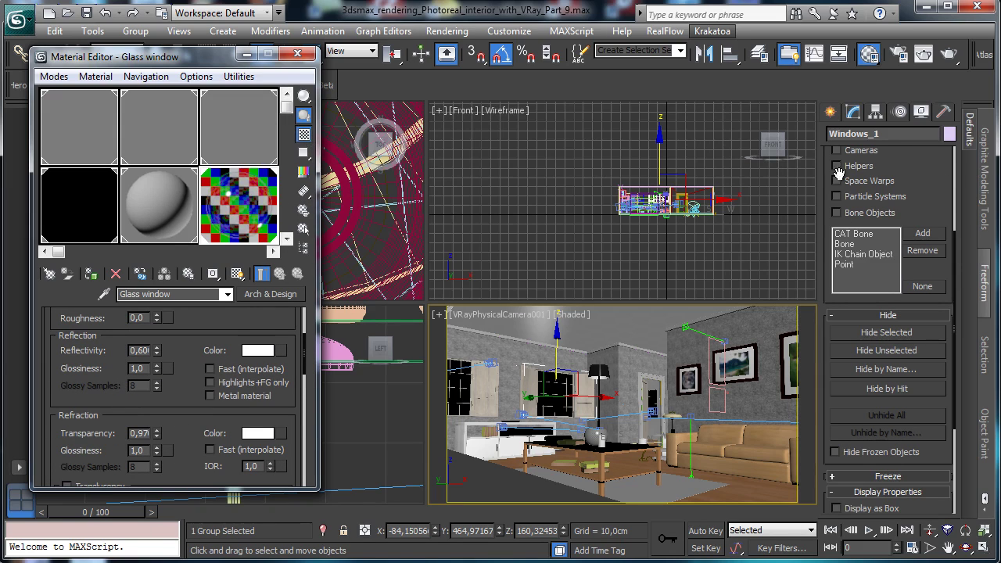
left_click(948, 53)
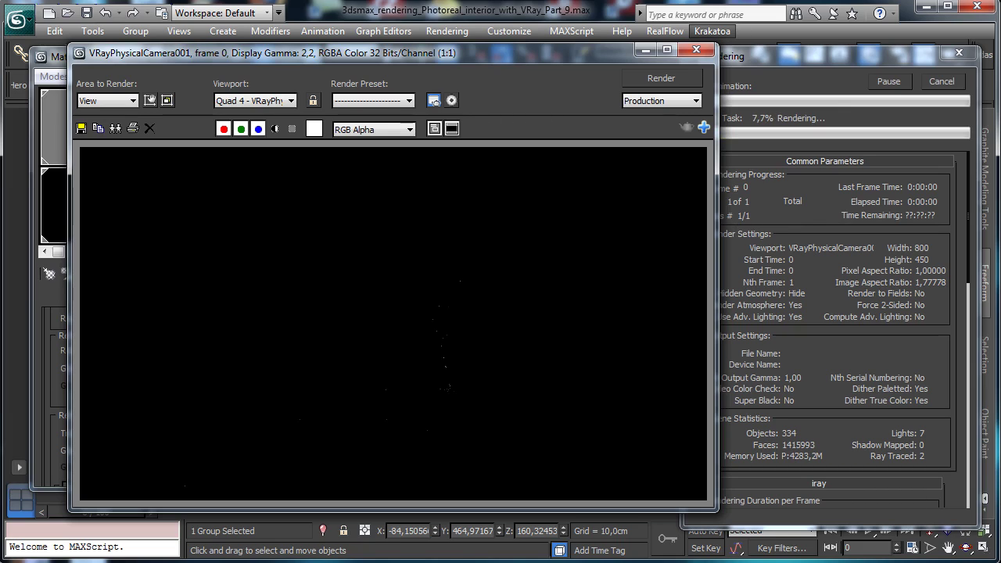
left_click(932, 87)
left_click(645, 53)
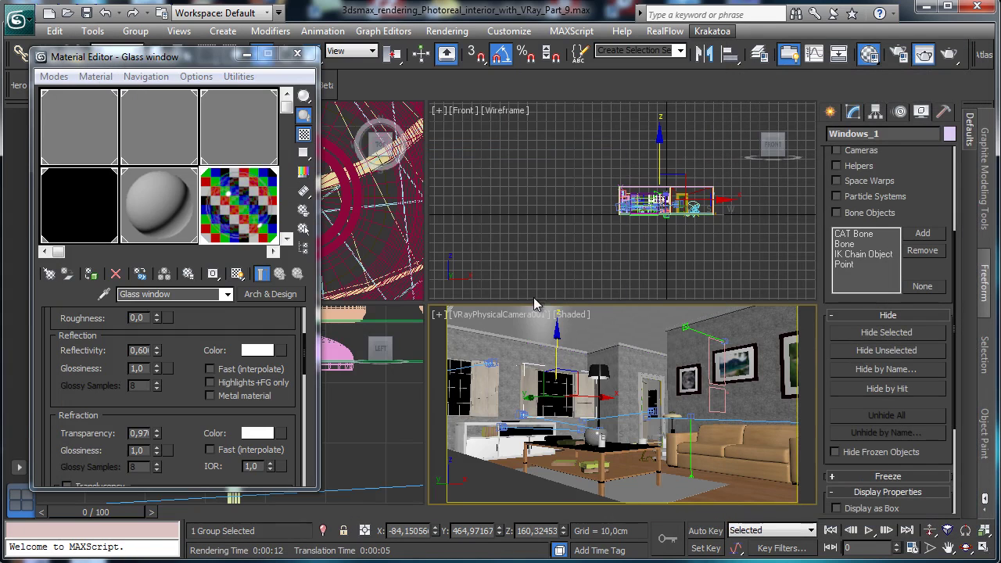
Switch the camera viewport to VRayPhysicalCamera005, checking VRayPhysicalCamera006 on the way.
left_click(489, 315)
mouse_move(529, 332)
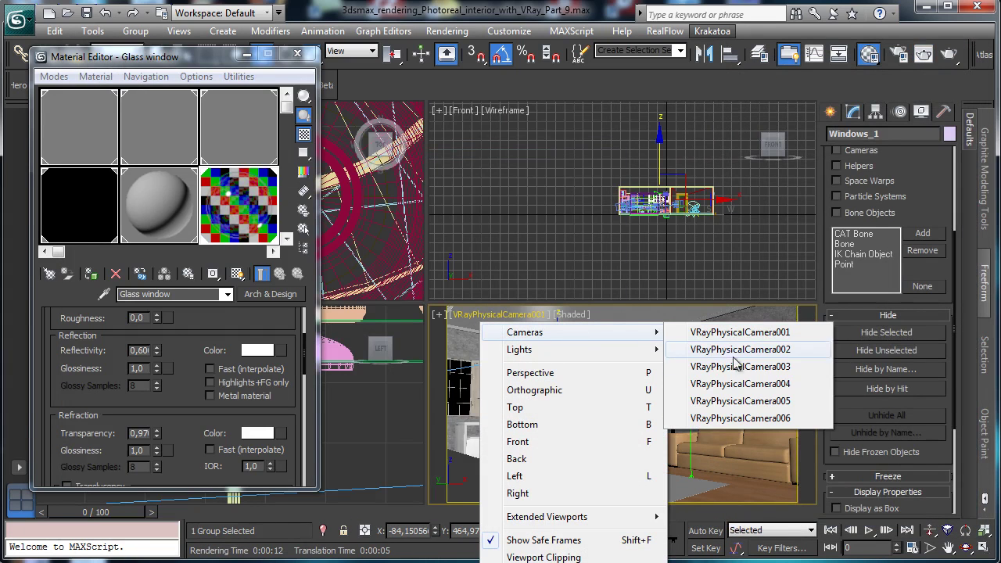
left_click(767, 418)
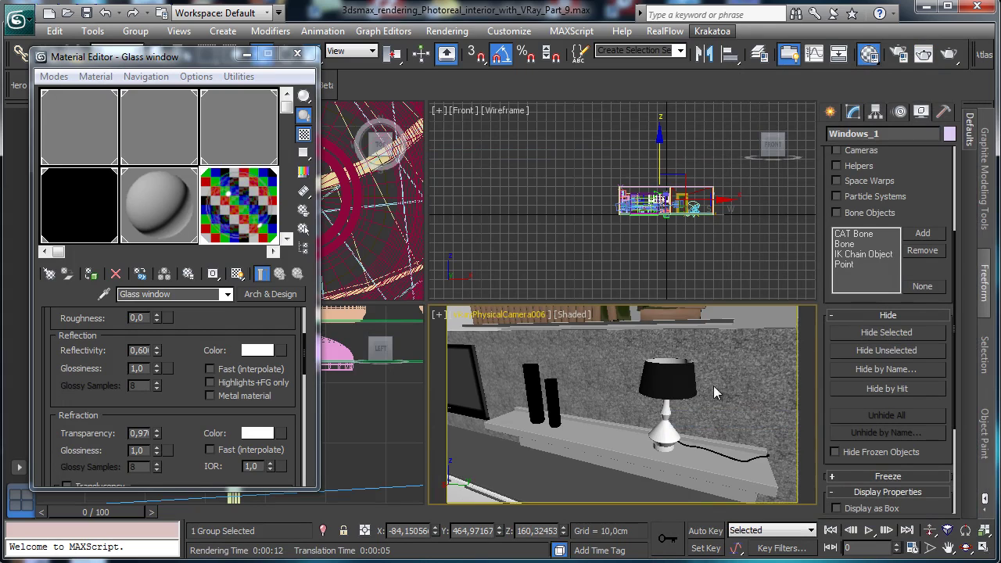
left_click(526, 321)
mouse_move(649, 335)
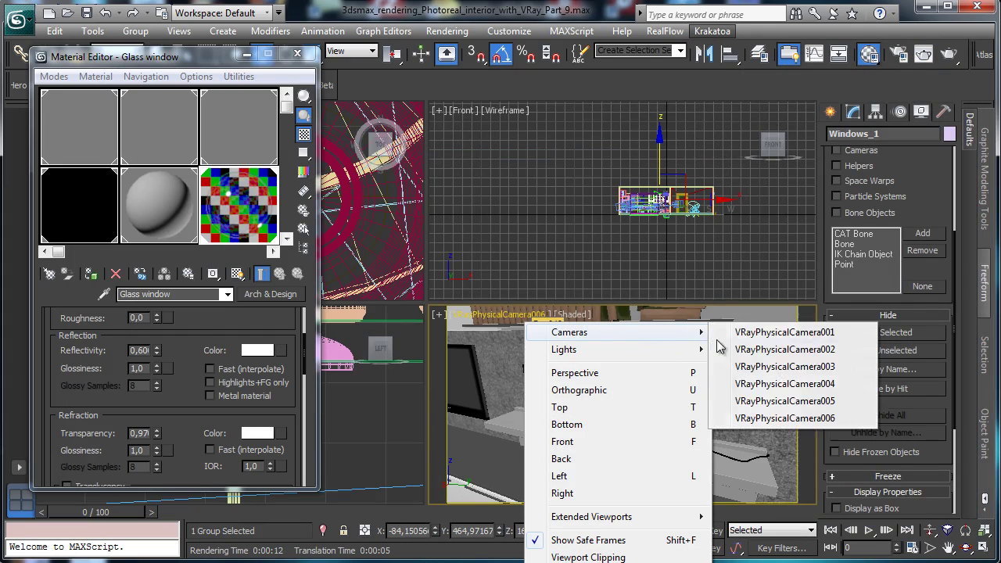
left_click(748, 408)
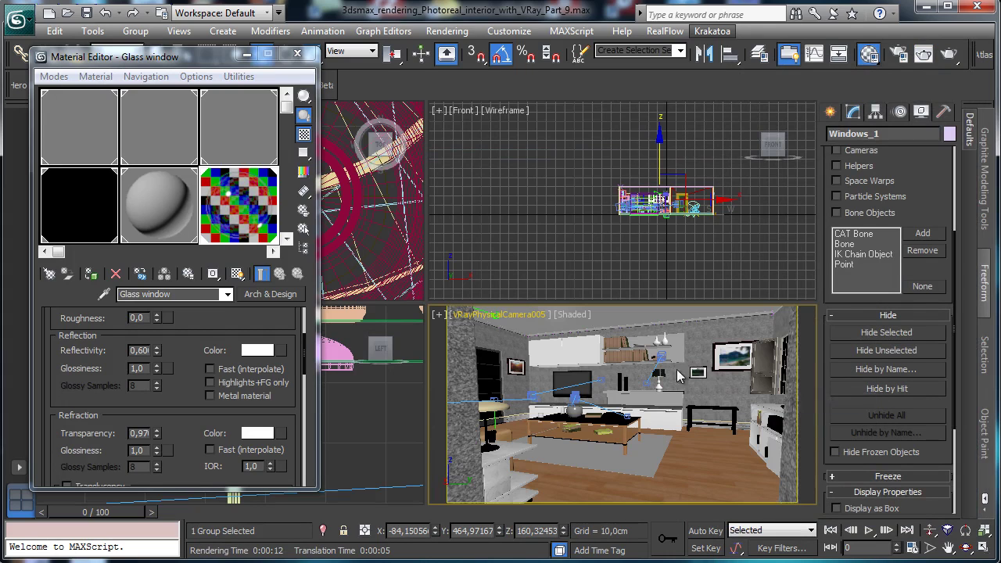
Select the Glass big object and sample its material into the unused 10 - Default slot.
left_click(489, 371)
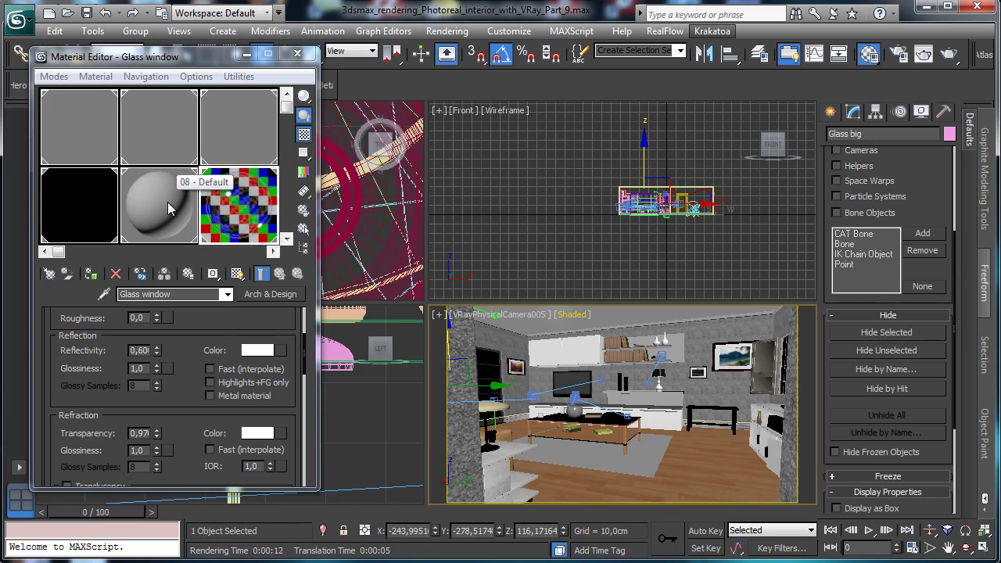
left_click_drag(201, 166, 126, 159)
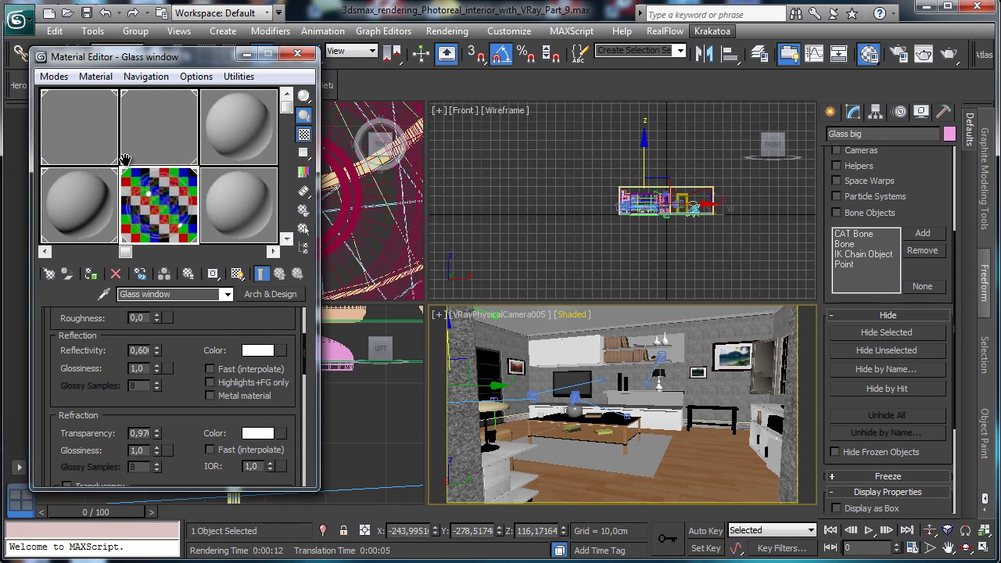
left_click(241, 206)
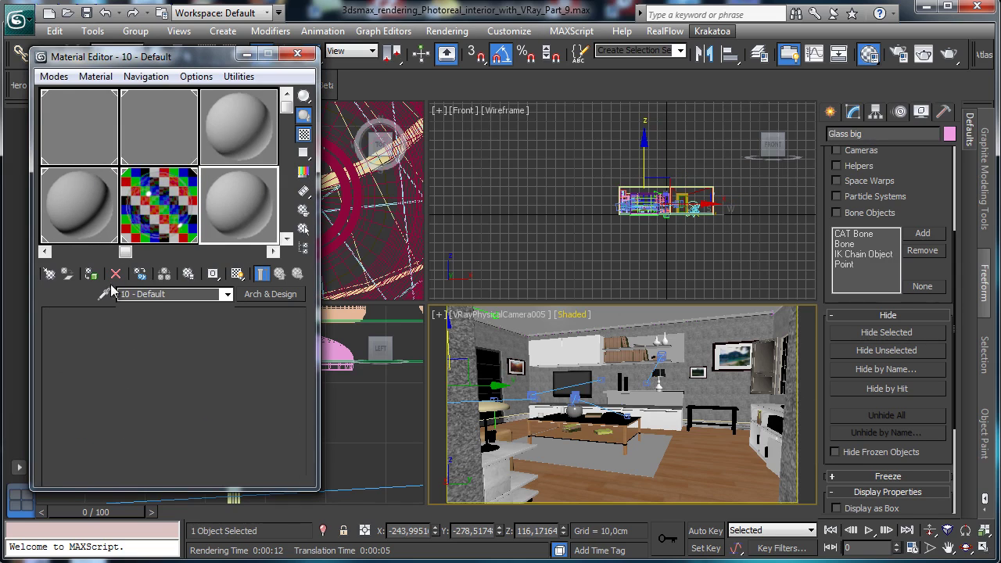
left_click(473, 361)
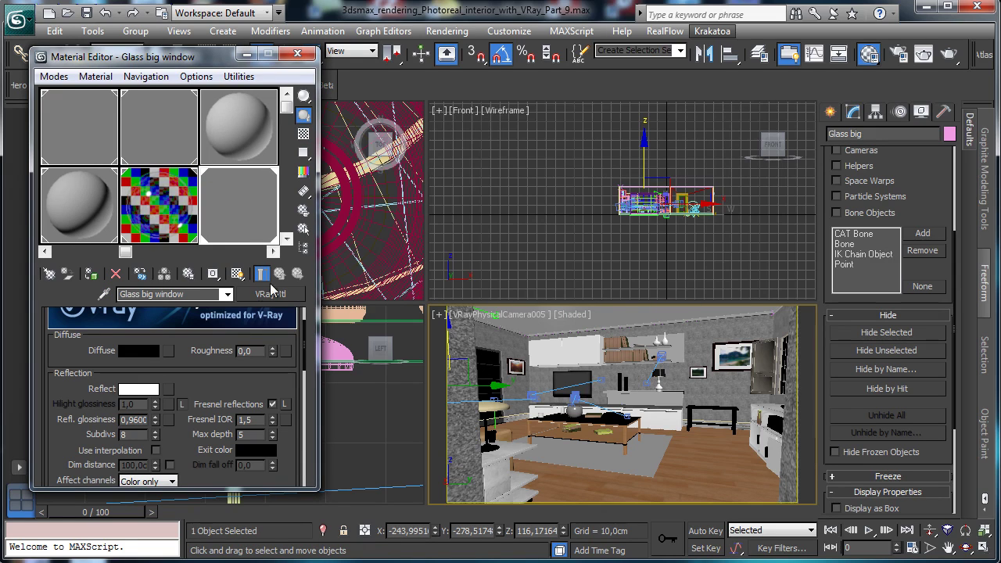
Replace the Glass big window V-Ray material with a copy of the Glass window Arch & Design material.
left_click(164, 205)
right_click(274, 295)
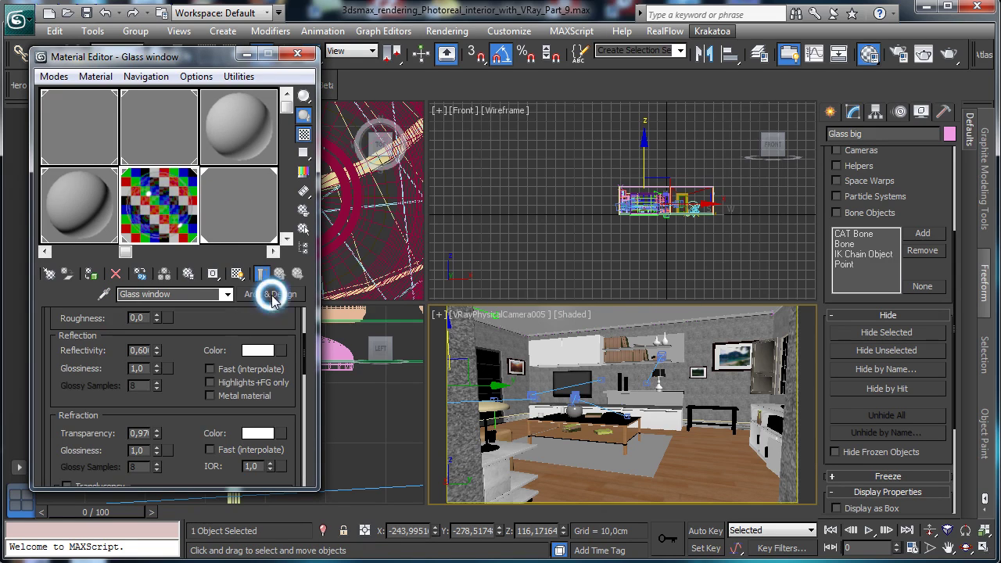
left_click(305, 327)
left_click(237, 220)
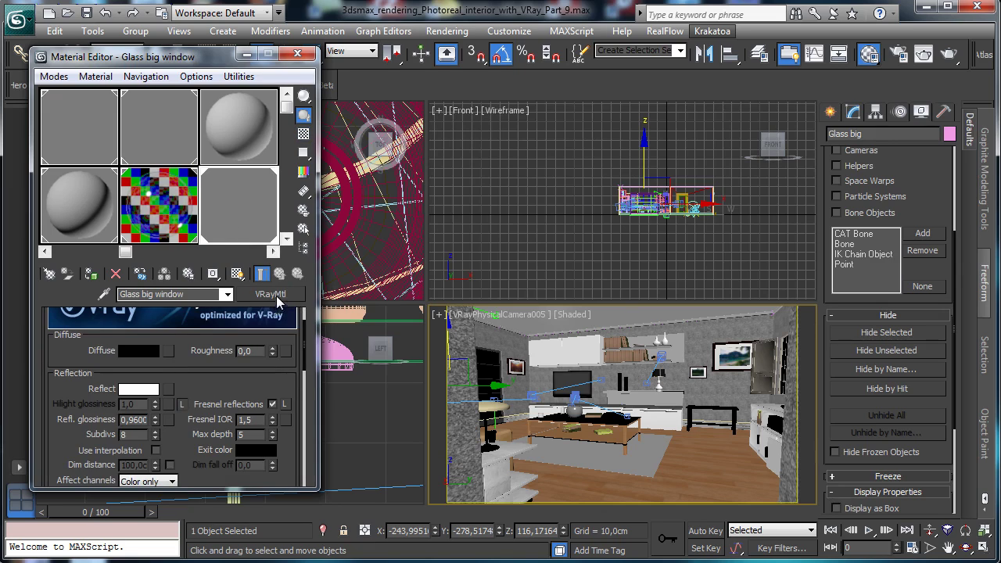
right_click(276, 295)
left_click(329, 341)
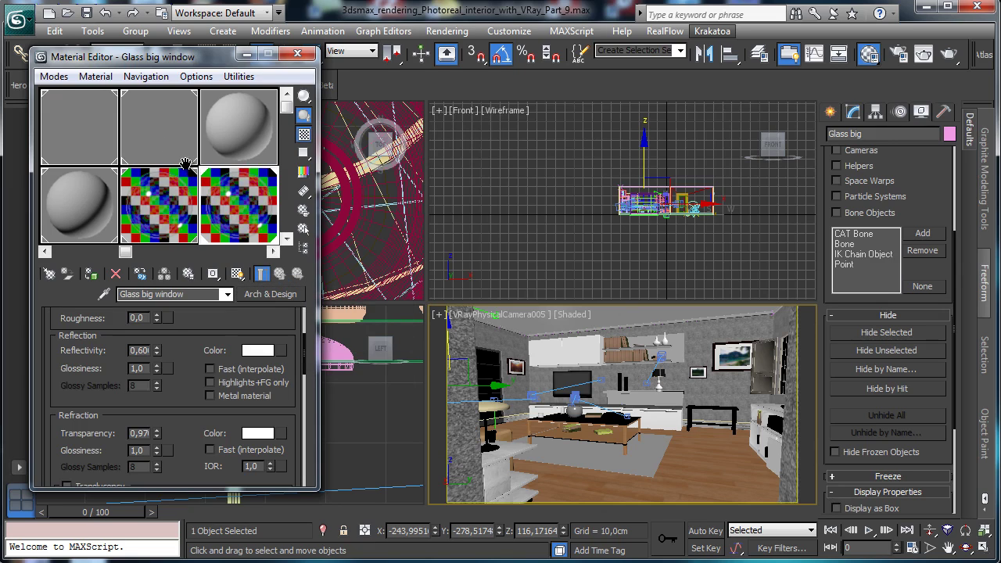
Test-render the interior from VRayPhysicalCamera001 with the converted window glass and minimize the rendered image.
left_click_drag(196, 167, 561, 209)
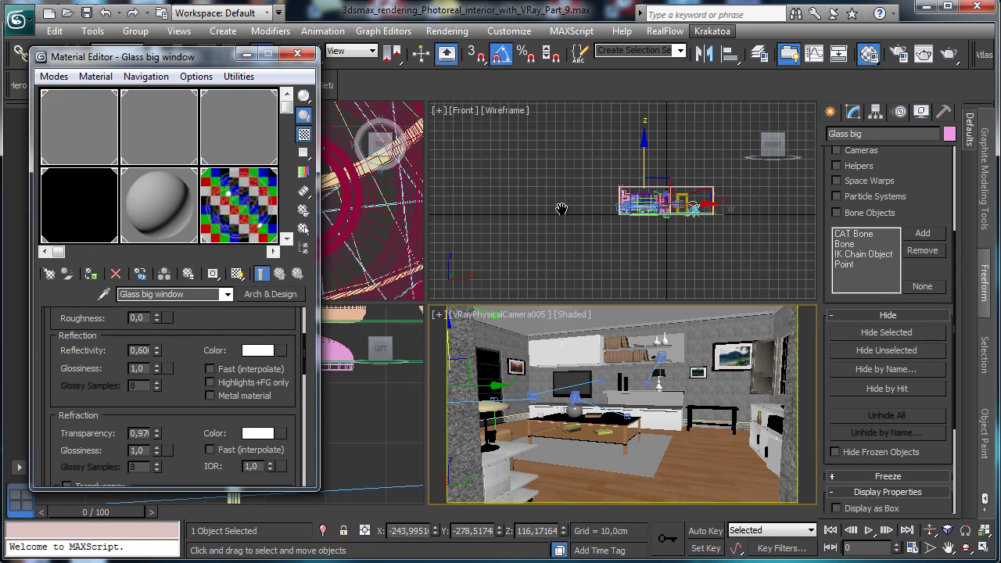
left_click(951, 55)
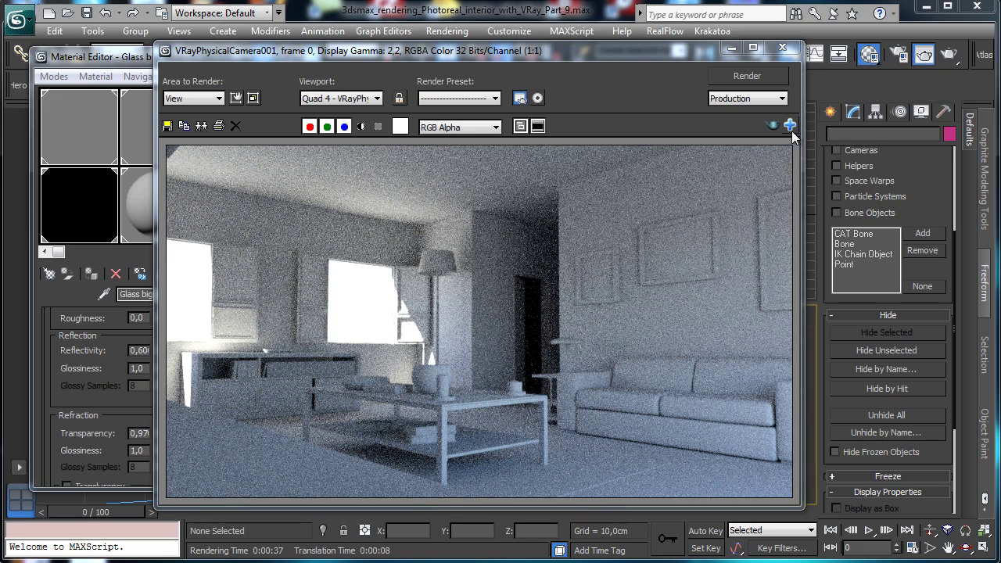
left_click(731, 49)
Disable the Material Override in the NVIDIA iray render settings.
left_click(899, 53)
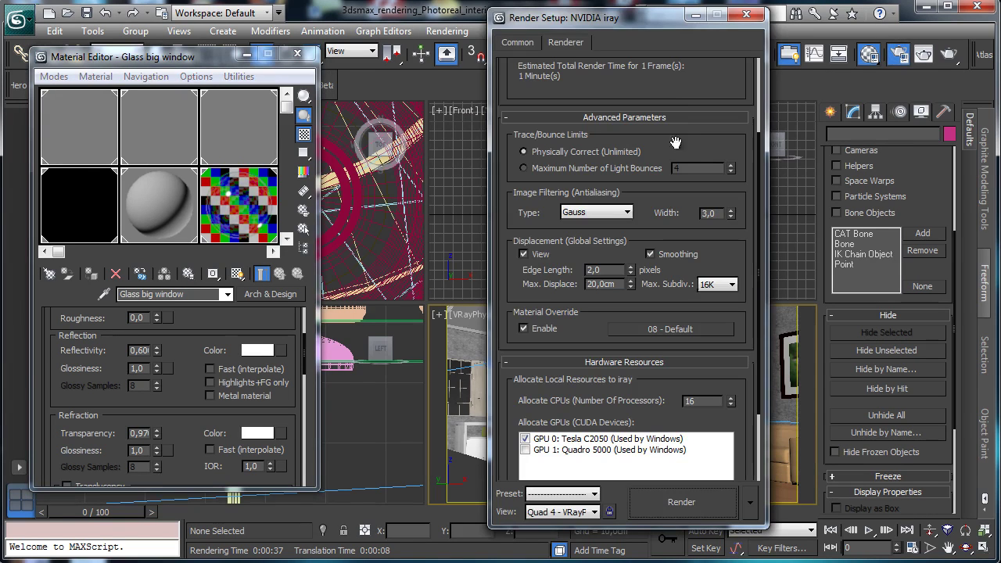
left_click(538, 329)
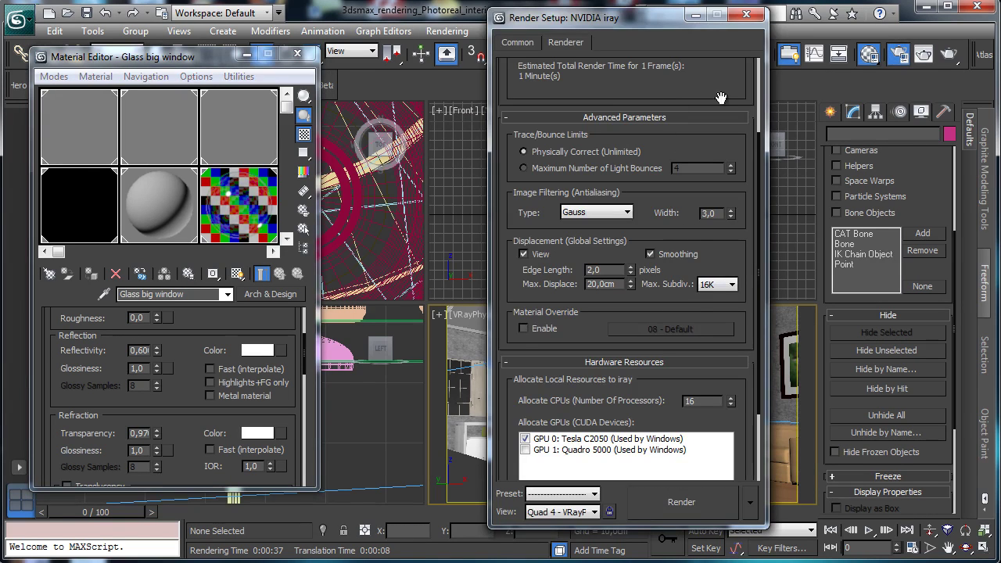
left_click(746, 14)
Review the Pavement material's V-Ray maps, duplicate it into a spare sample slot and reselect the original.
left_click(116, 143)
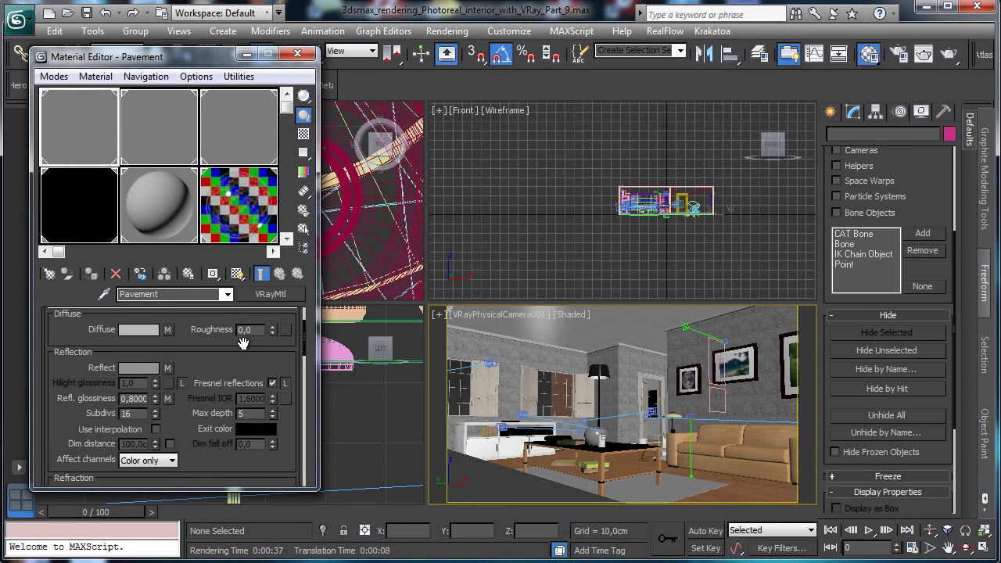
scroll(200, 333, "up", 1)
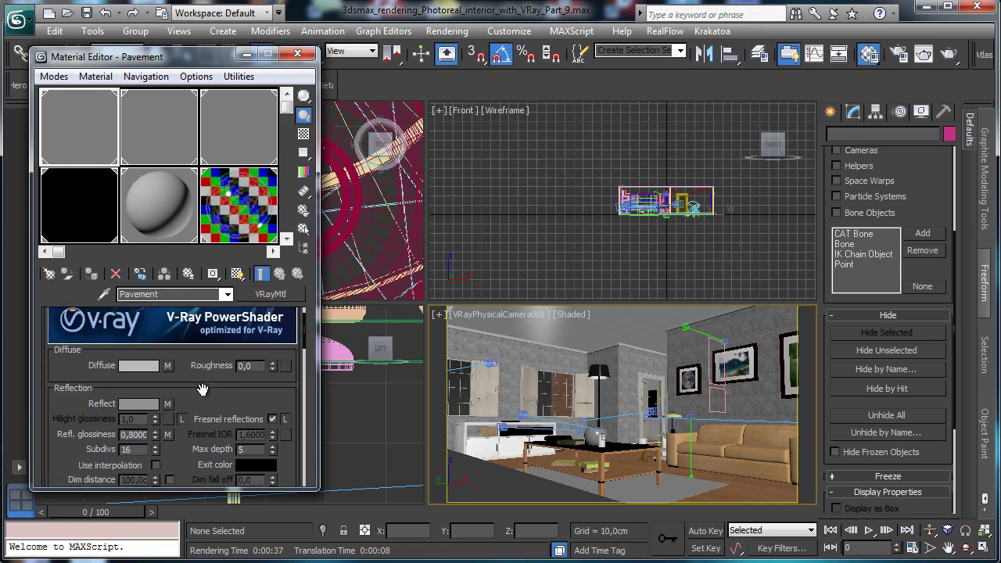
scroll(201, 335, "down", 5)
scroll(208, 390, "down", 5)
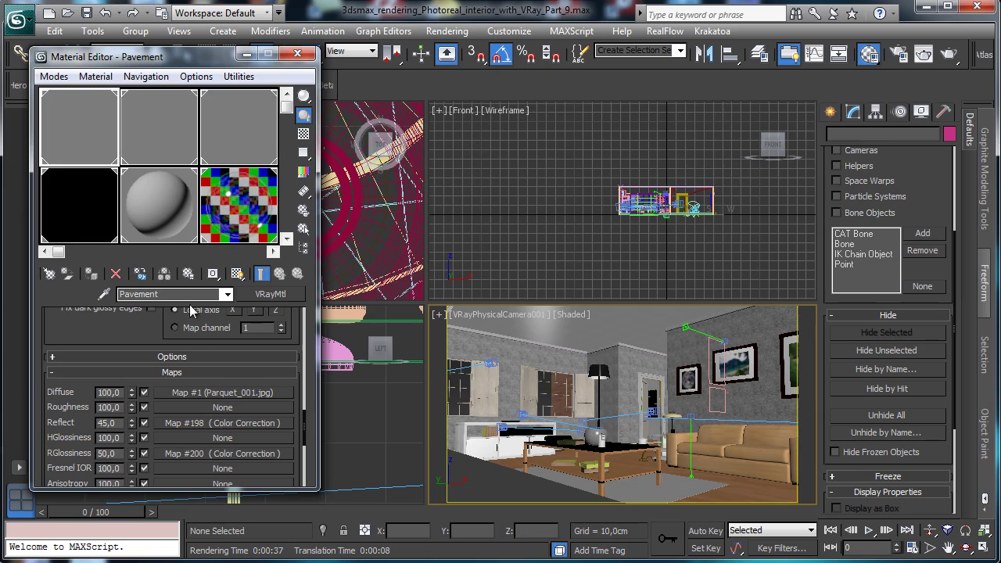
left_click_drag(122, 166, 126, 131)
left_click(83, 231)
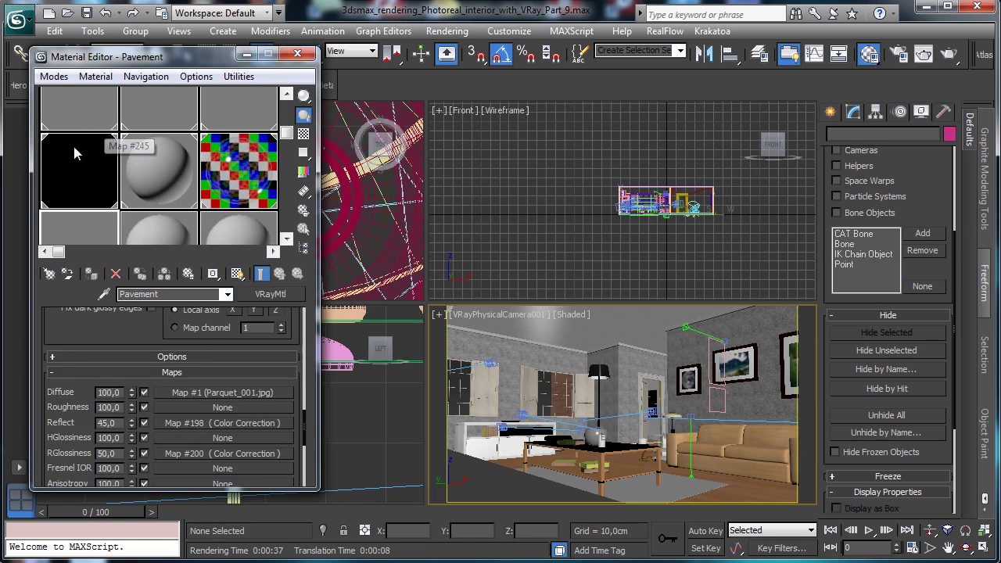
left_click(82, 117)
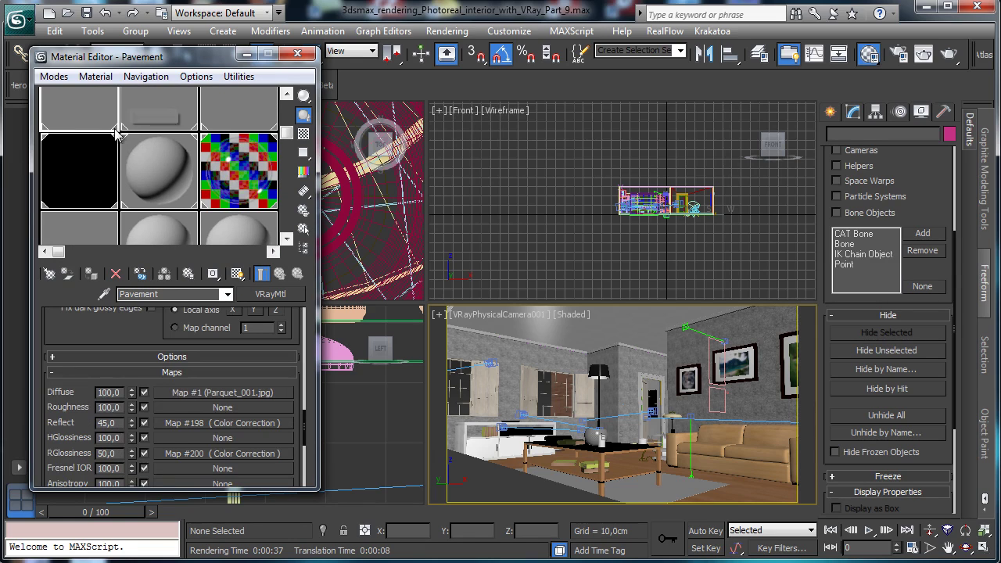
middle_click_drag(119, 132, 129, 167)
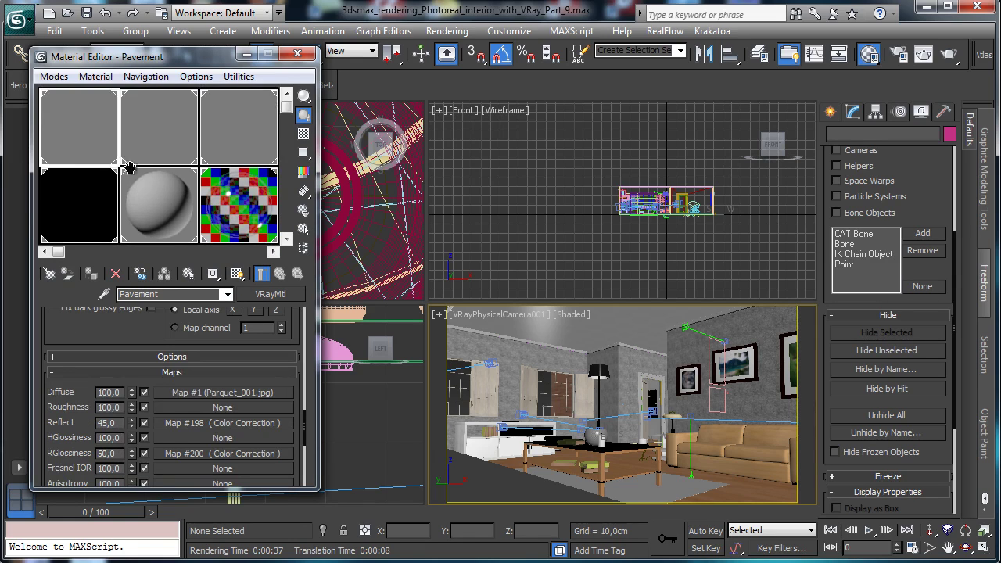
Change the original Pavement material's type to mental ray Arch & Design and maximize the camera viewport.
left_click(271, 296)
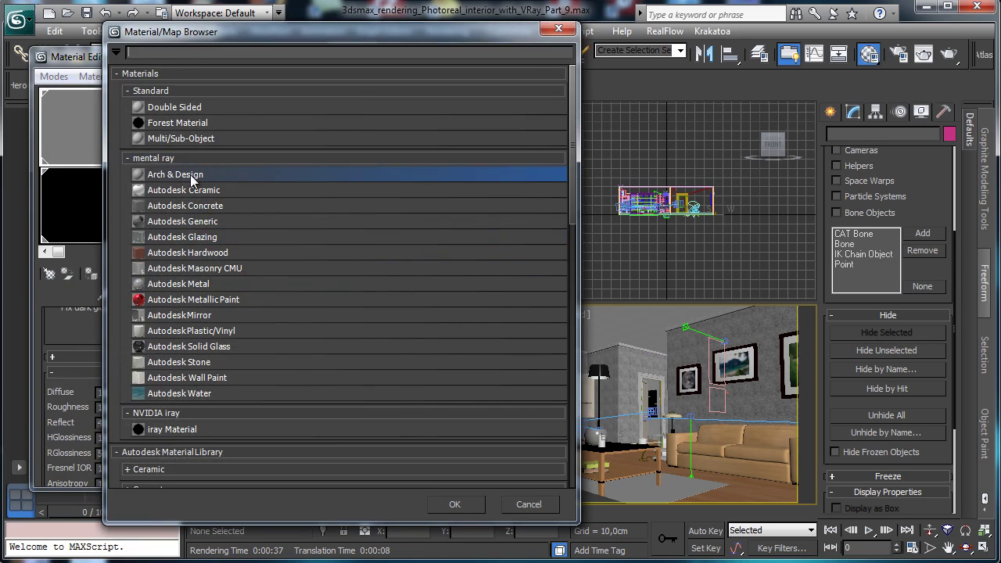
double_click(192, 179)
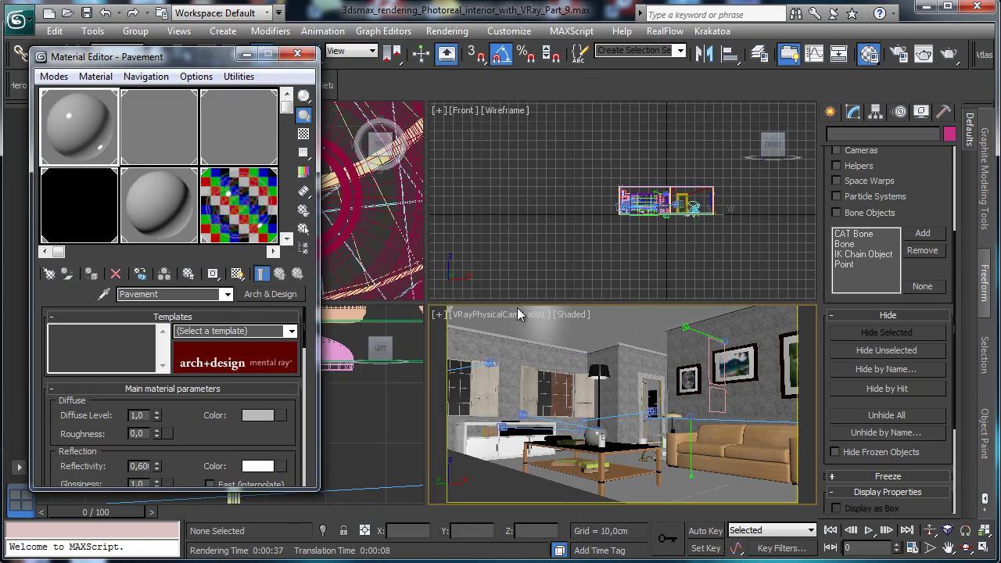
left_click(984, 547)
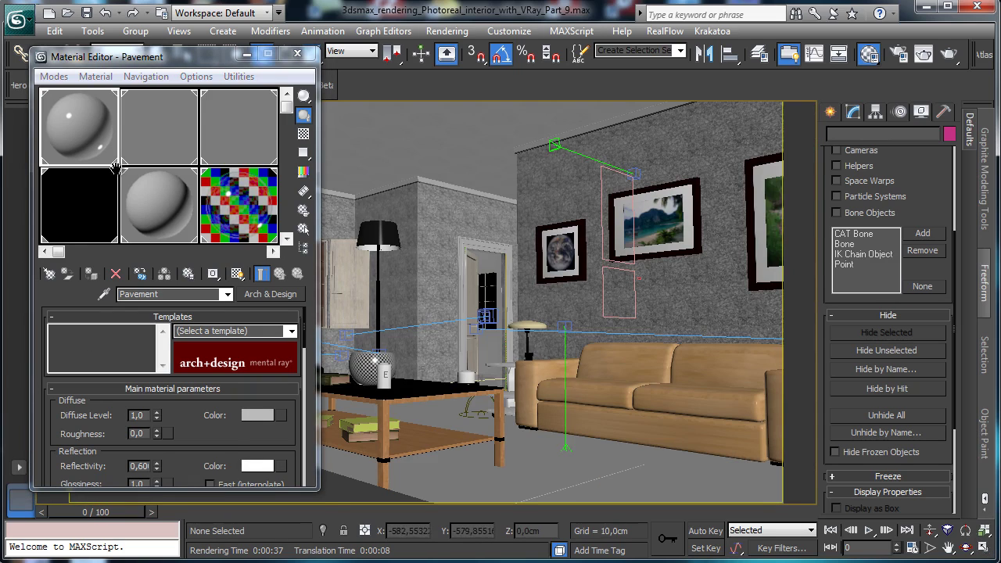
Copy the Parquet_001.jpg diffuse map from the V-Ray Pavement duplicate into the Arch & Design Pavement's diffuse color as a copy.
left_click_drag(116, 168, 115, 117)
left_click(76, 204)
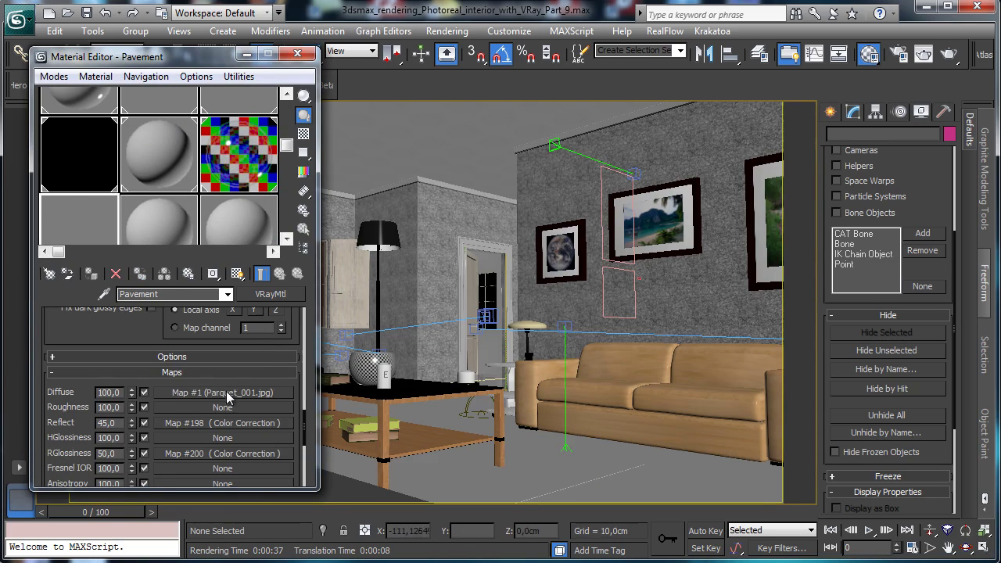
right_click(227, 397)
left_click(247, 420)
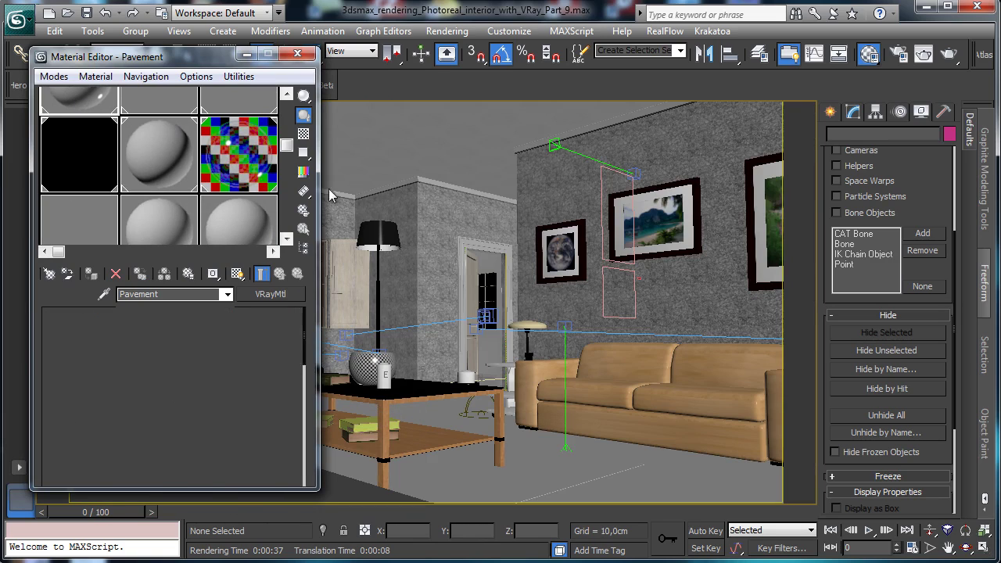
right_click(280, 423)
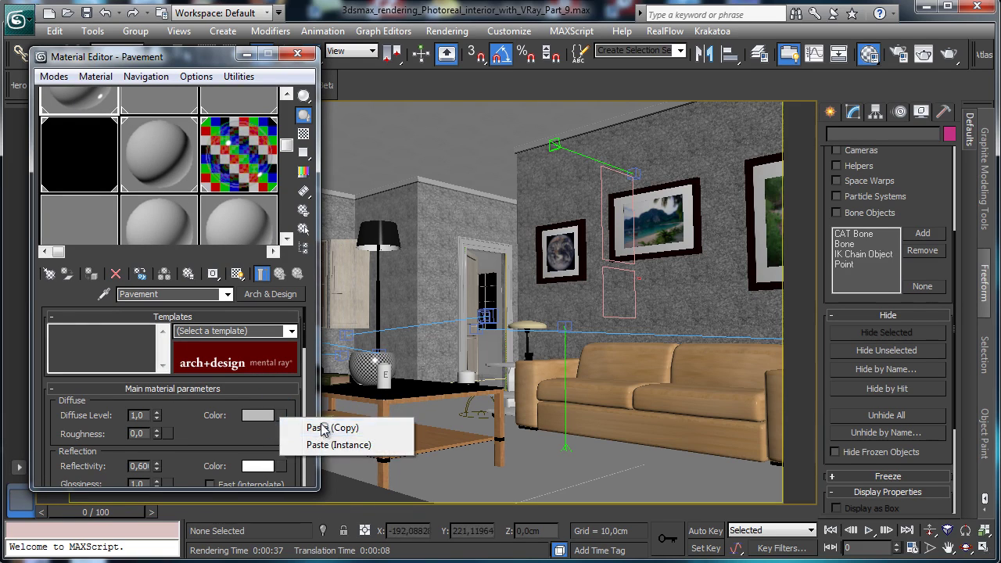
left_click(321, 423)
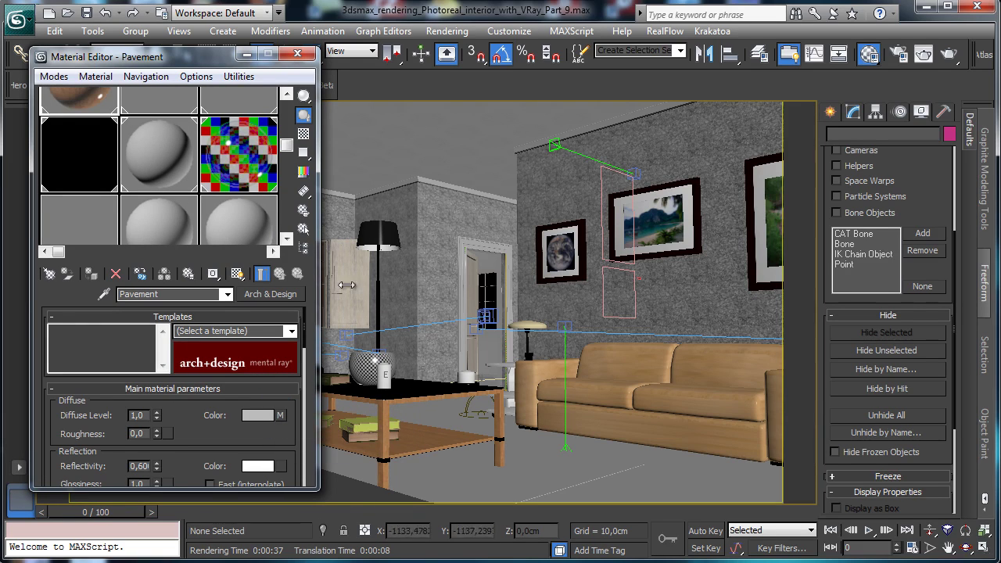
Copy the Reflect Color Correction map from the V-Ray Pavement duplicate into the Arch & Design Pavement's reflection color as a copy.
left_click(96, 222)
right_click(186, 424)
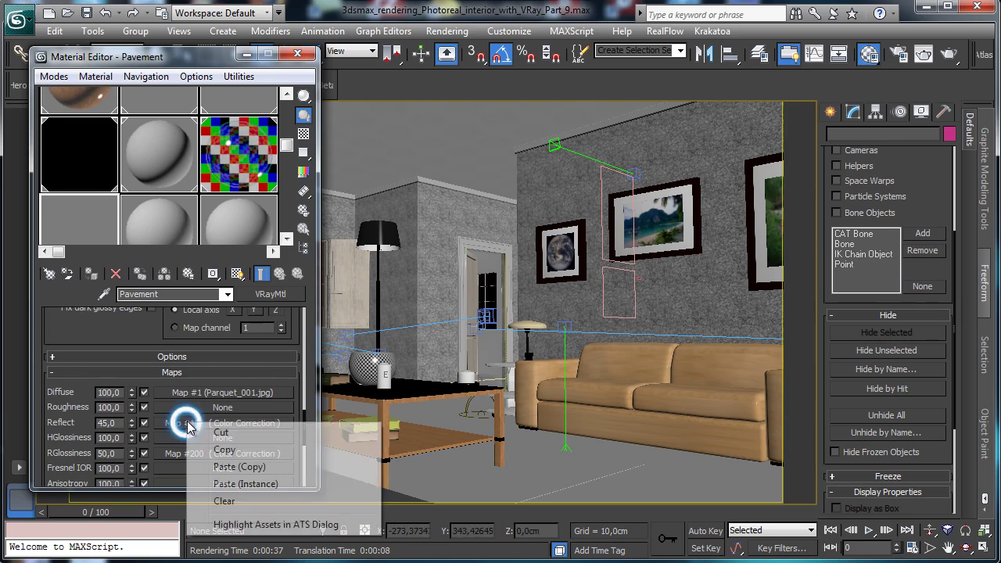
left_click(205, 449)
left_click(202, 129)
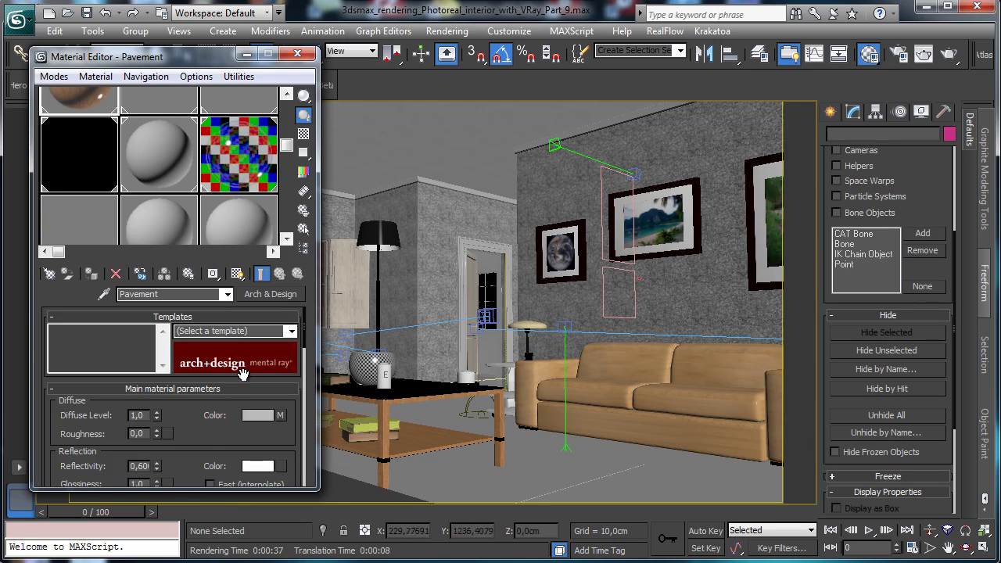
scroll(214, 381, "down", 2)
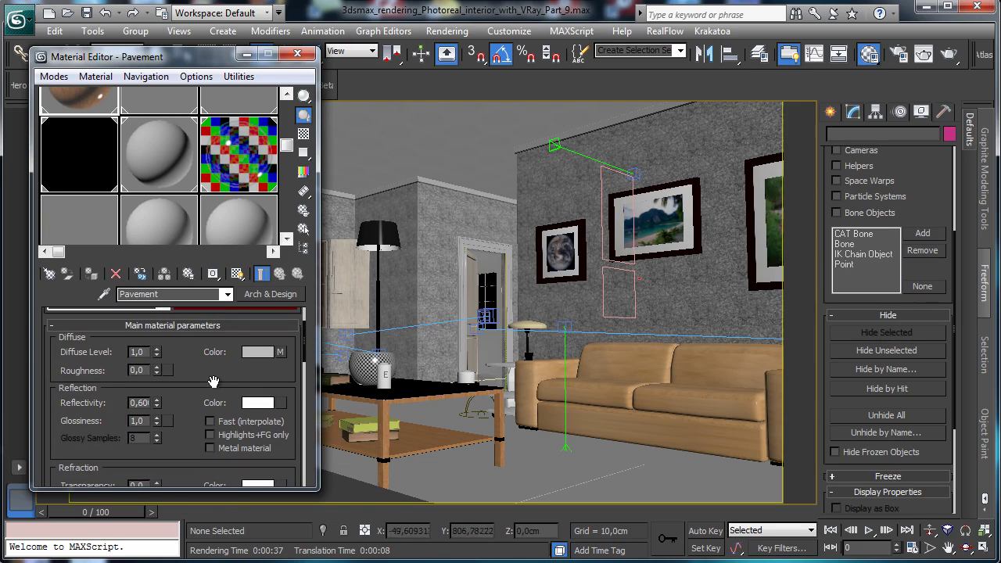
right_click(284, 405)
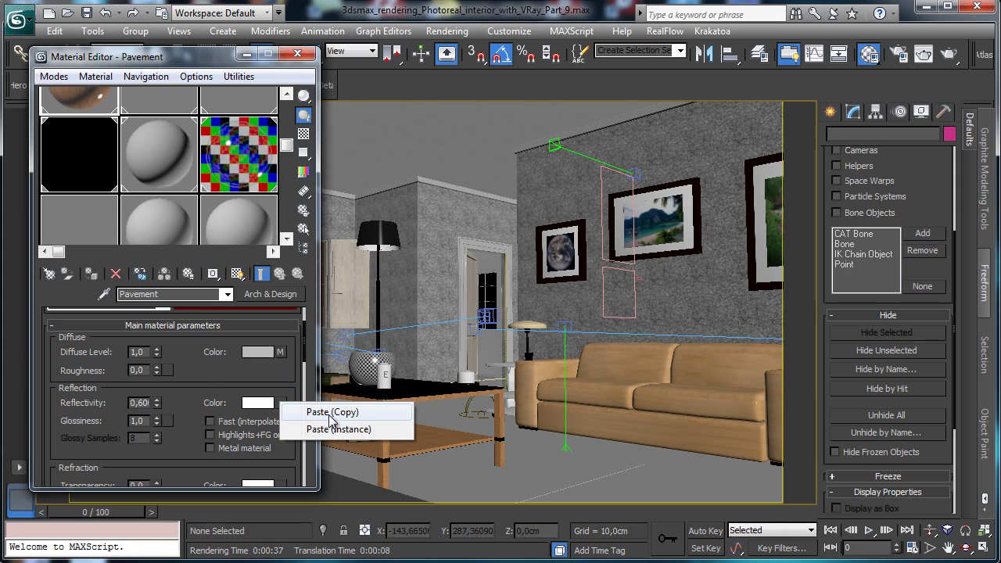
left_click(331, 413)
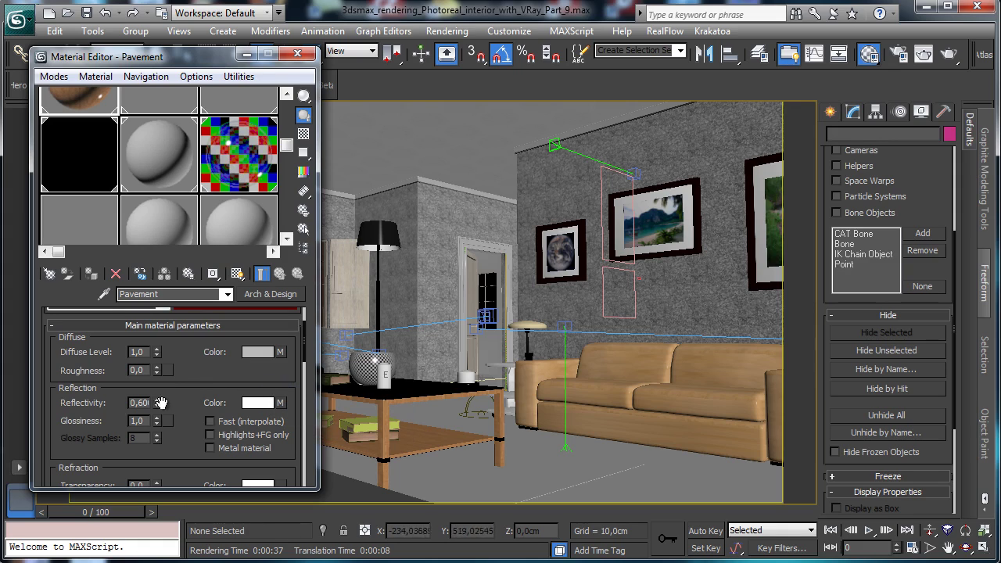
Set the Arch & Design Pavement's reflectivity to 1,0 and its BRDF to By IOR (fresnel reflections), and check its General Maps.
scroll(187, 399, "down", 5)
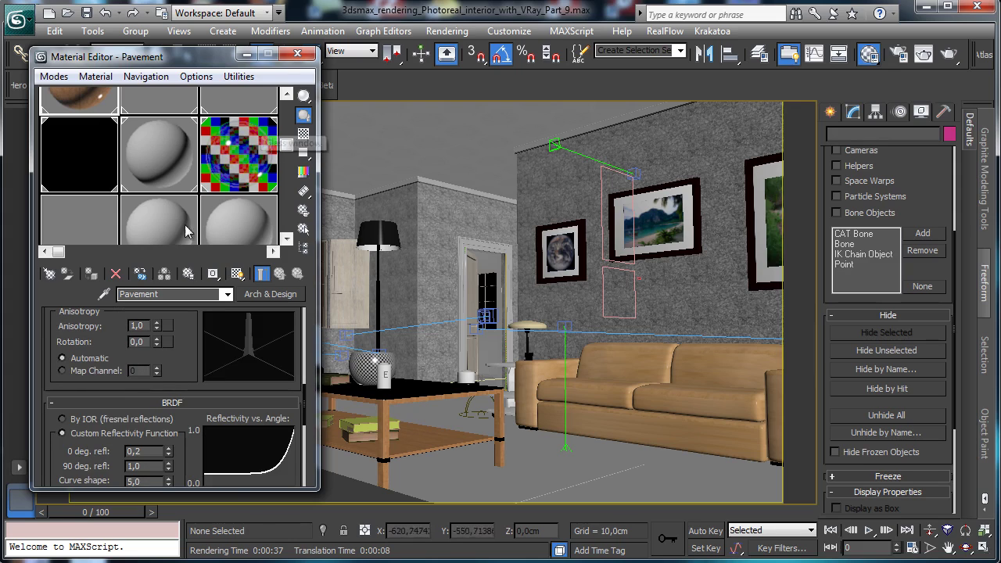
mouse_move(188, 368)
left_mouse_down()
mouse_move(200, 292)
mouse_move(176, 384)
mouse_move(173, 370)
left_mouse_up()
left_click(65, 421)
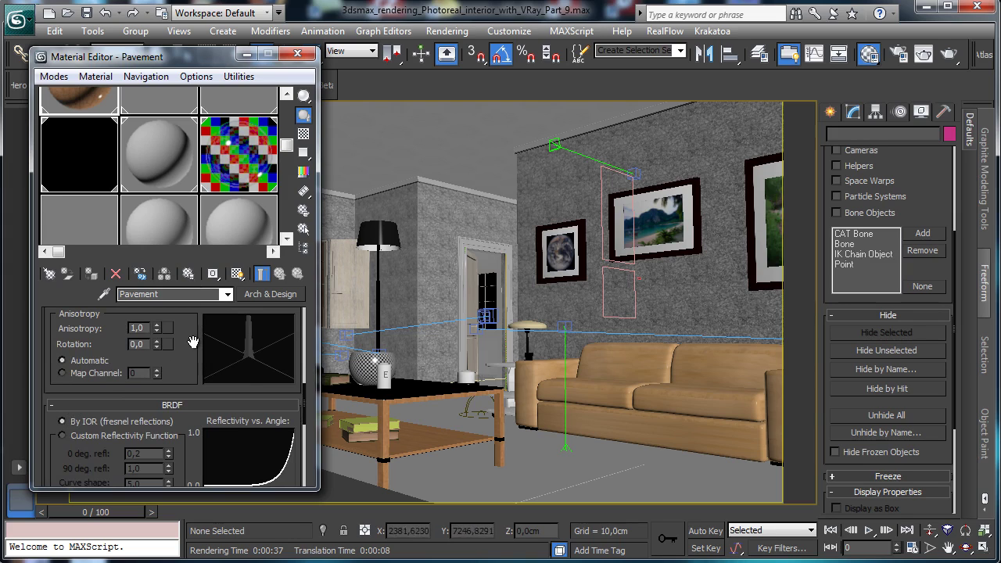
left_click_drag(193, 342, 205, 151)
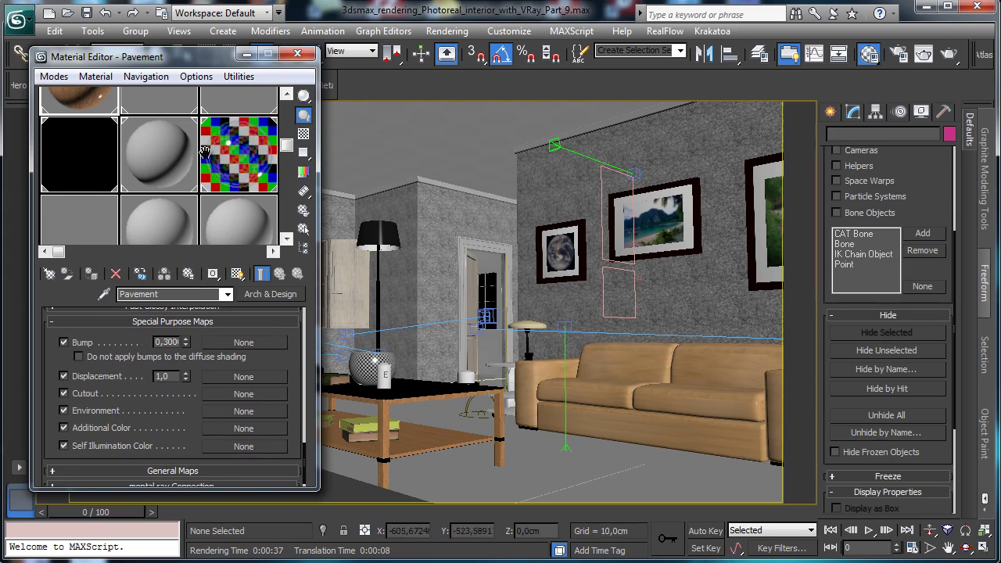
left_click(182, 471)
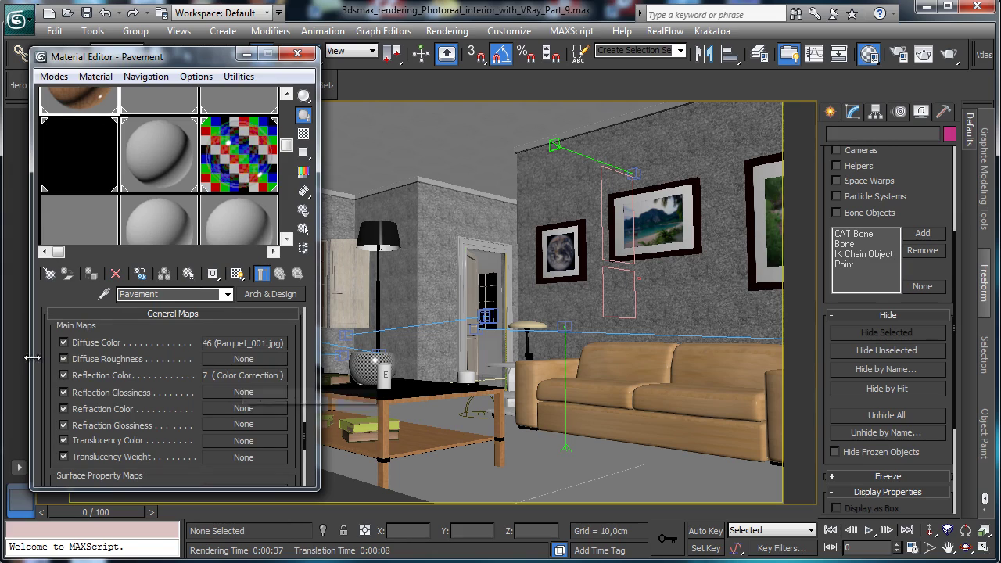
left_click_drag(51, 348, 55, 562)
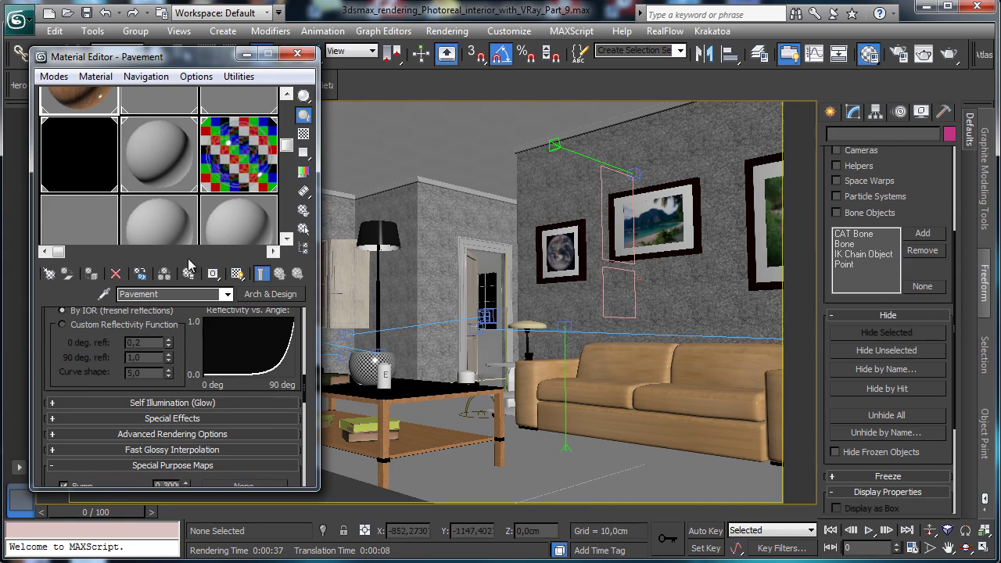
Copy the RGlossiness Color Correction map from the V-Ray Pavement duplicate into the Arch & Design Pavement's reflection glossiness as a copy.
left_click(106, 221)
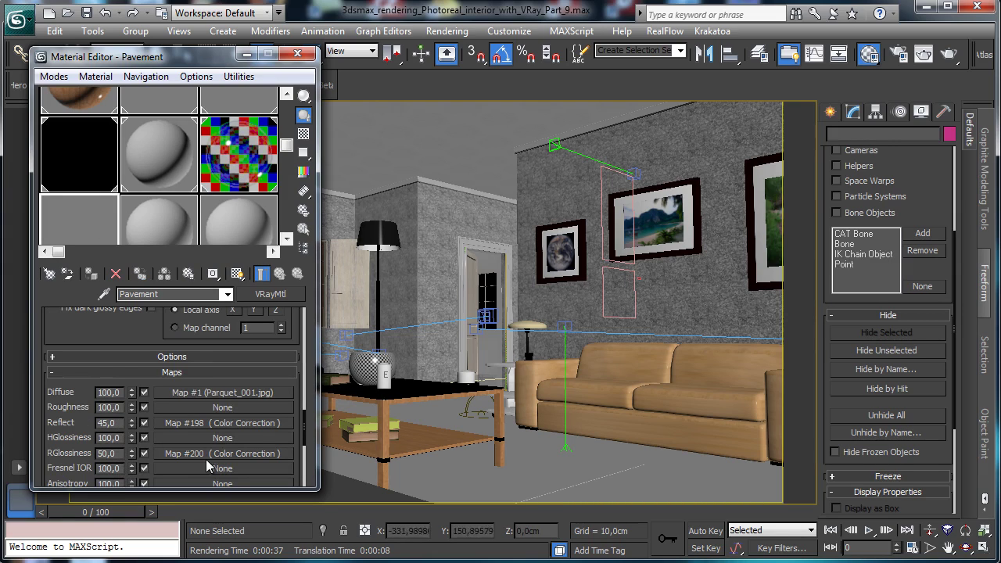
right_click(199, 460)
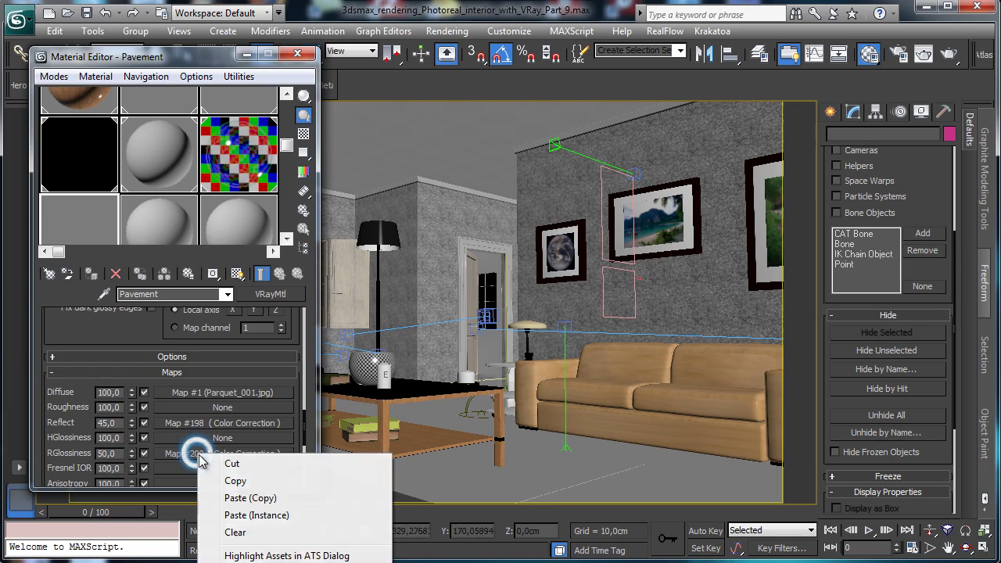
left_click(232, 478)
left_click(86, 102)
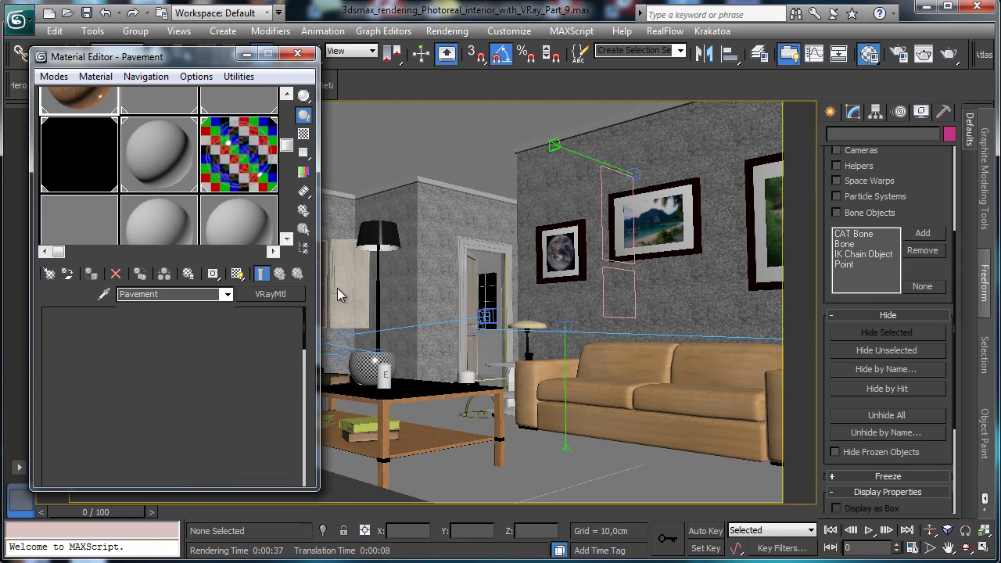
scroll(188, 367, "up", 5)
scroll(186, 400, "up", 6)
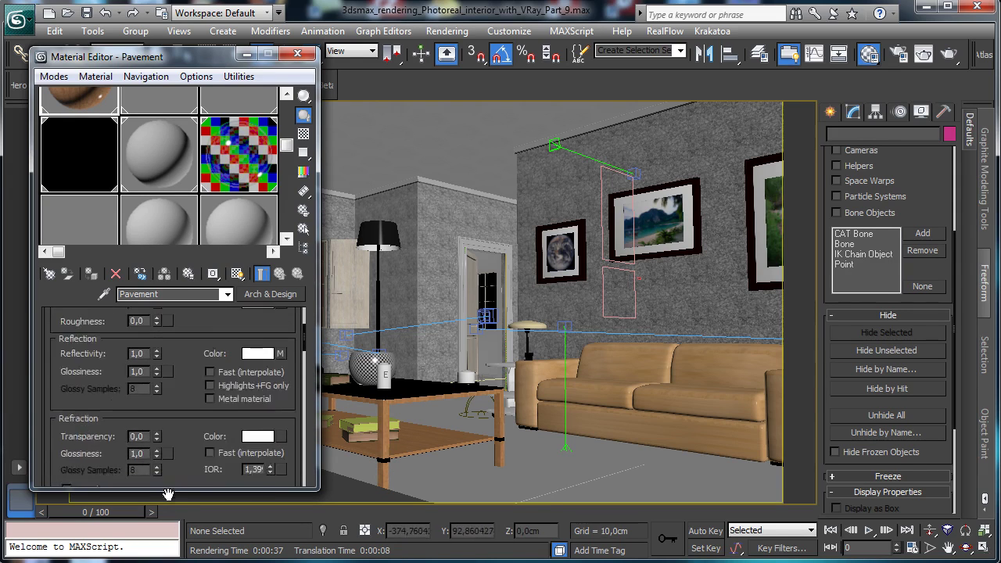
right_click(166, 428)
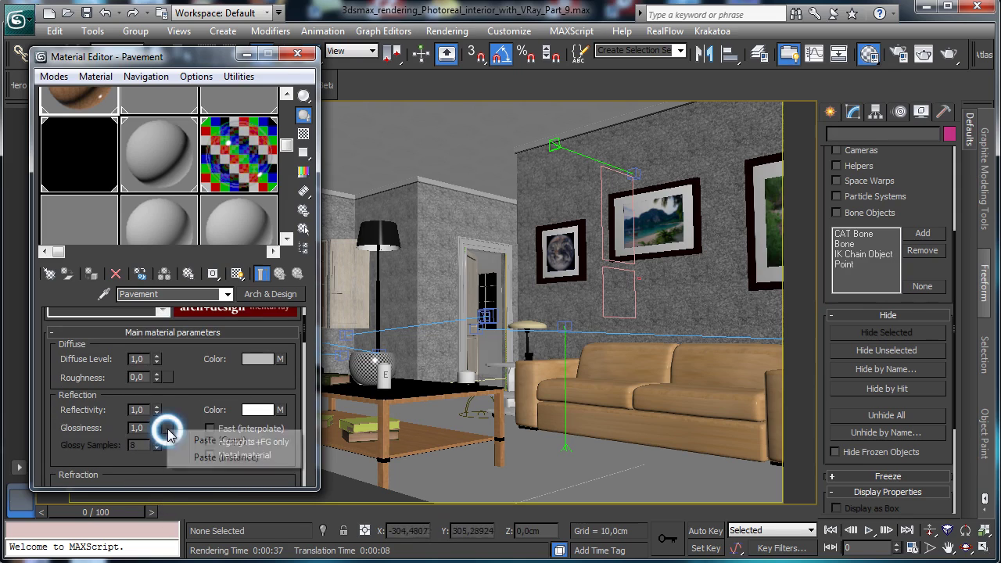
left_click(207, 439)
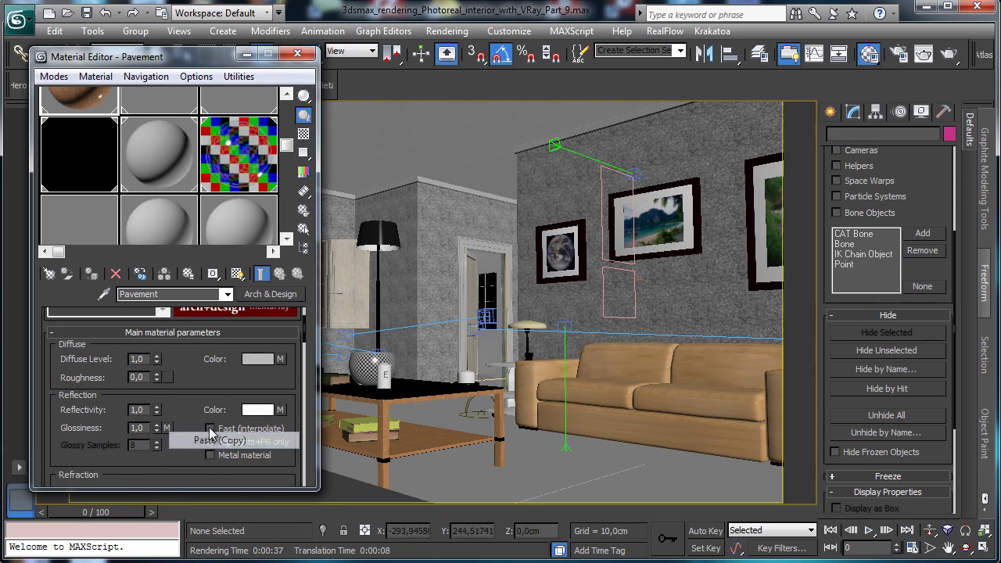
Check the V-Ray Pavement duplicate's refraction values and set the Arch & Design Pavement's IOR to 1,6.
left_click(85, 164)
scroll(189, 357, "up", 10)
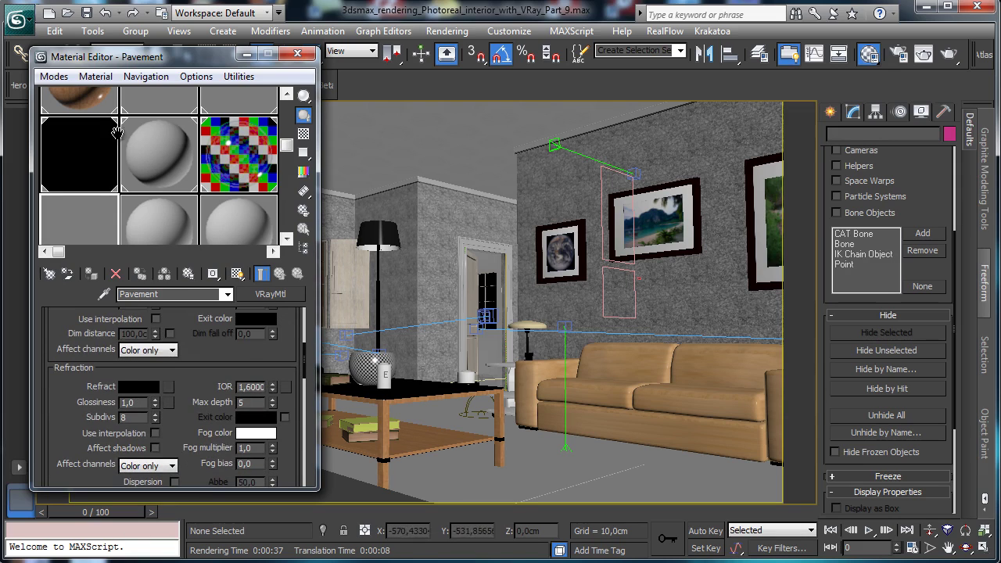
left_click(139, 140)
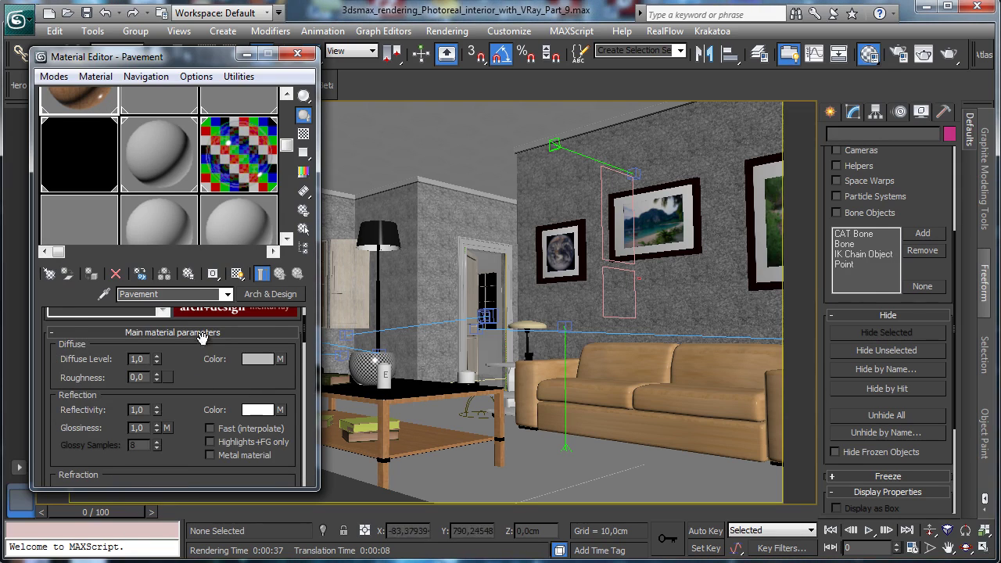
scroll(205, 352, "down", 3)
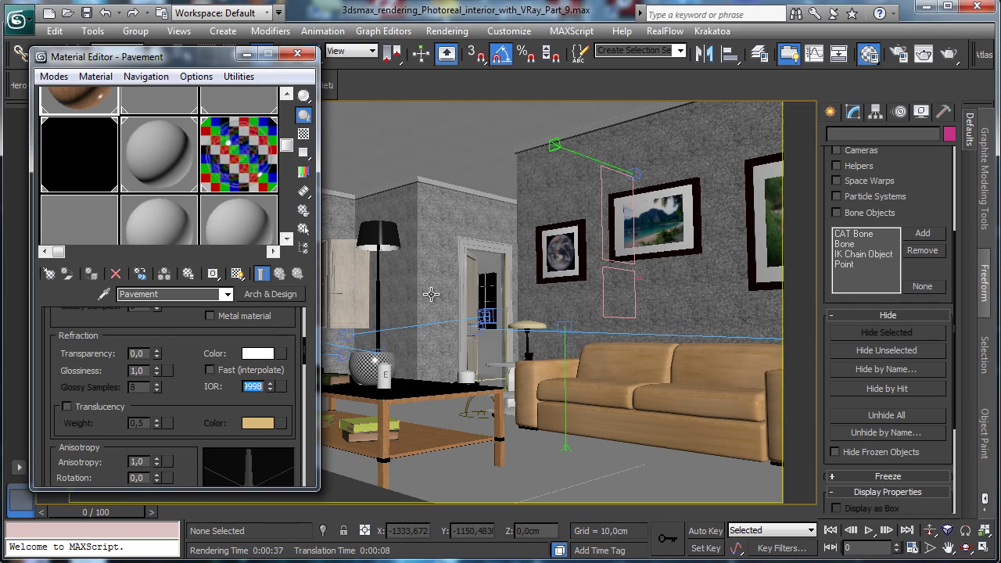
type("1,6")
key("Return")
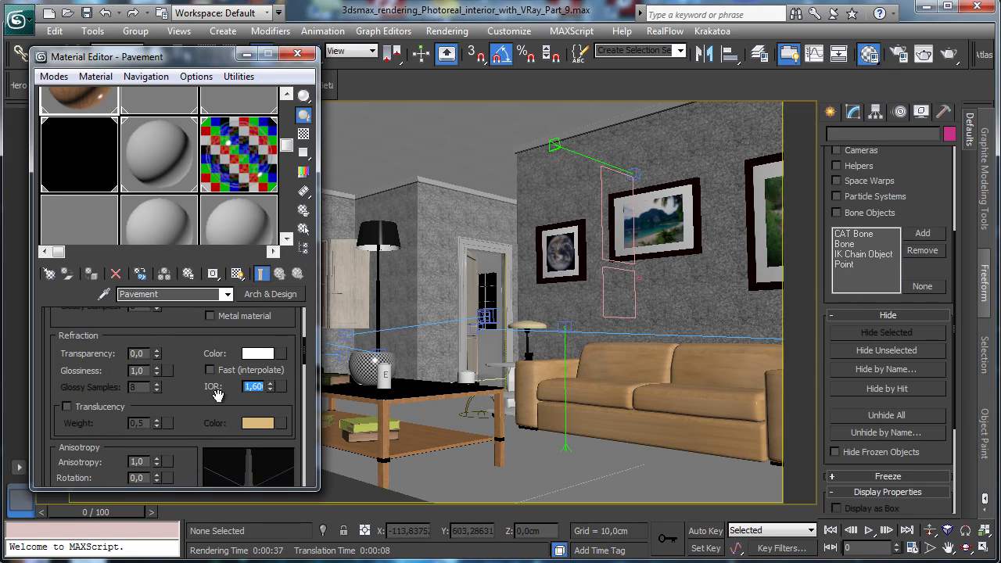
Copy the Mix bump map from the V-Ray Pavement duplicate into the Arch & Design Pavement's Bump slot as a copy.
scroll(183, 405, "down", 5)
scroll(191, 314, "up", 5)
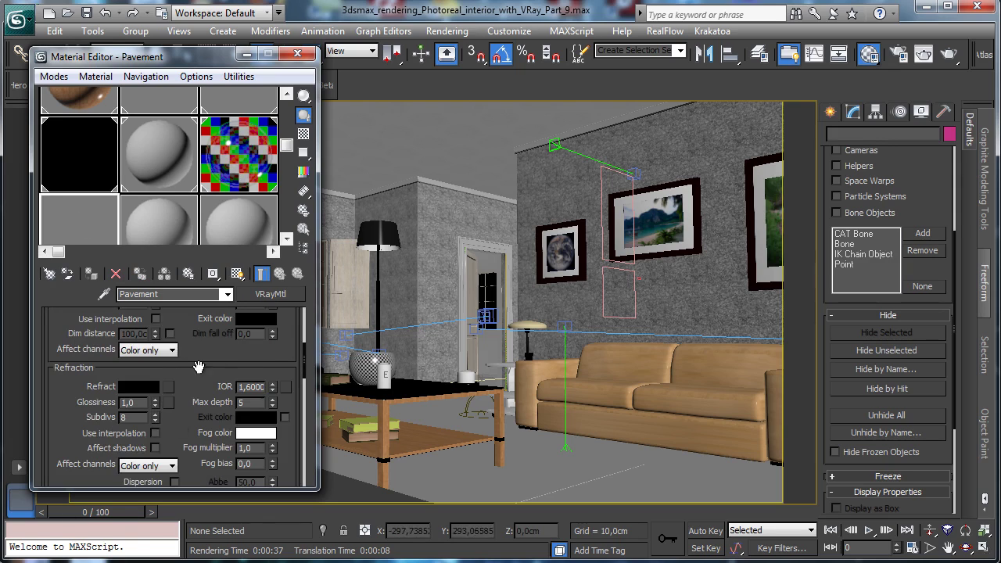
scroll(198, 367, "down", 10)
scroll(128, 343, "down", 5)
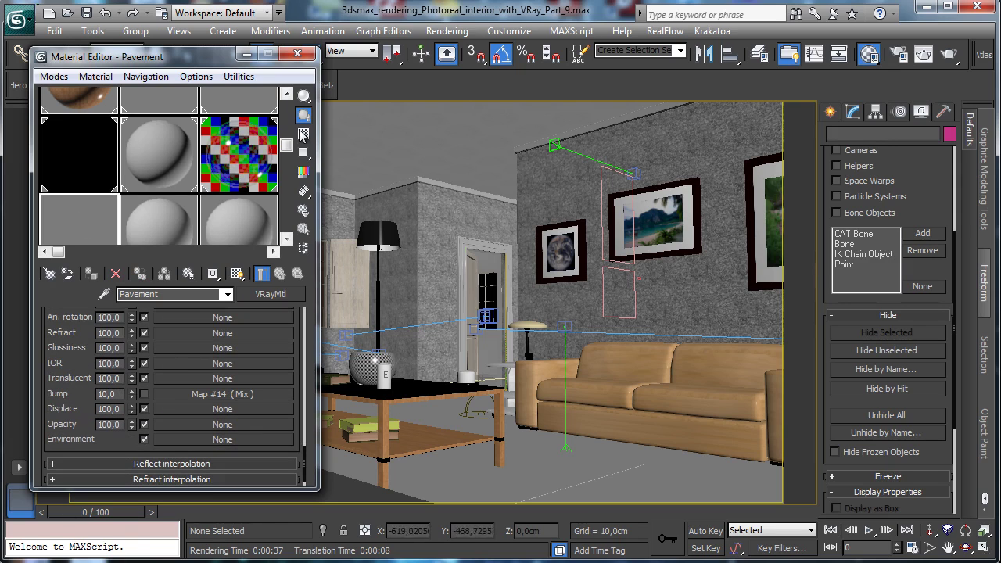
right_click(179, 395)
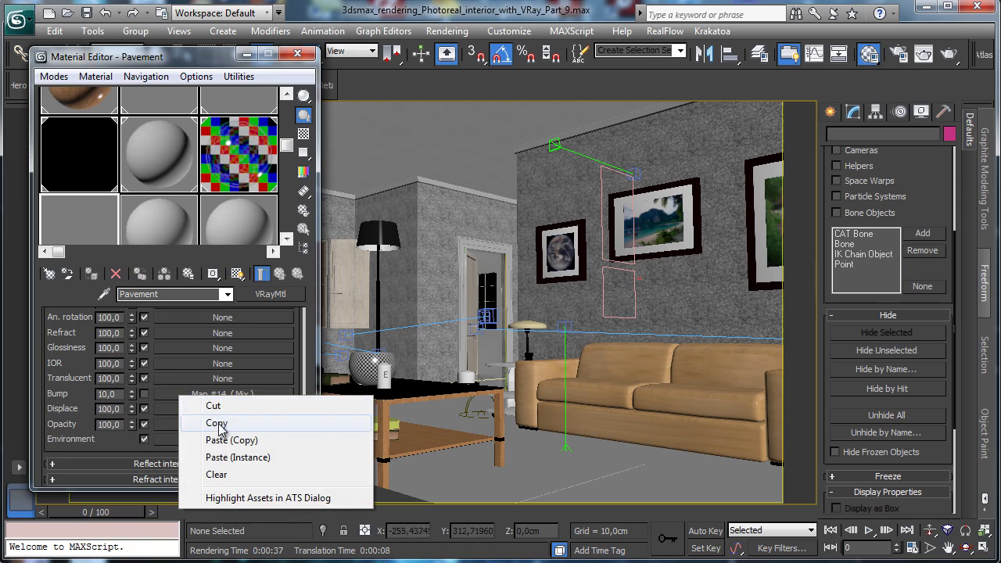
left_click(212, 423)
left_click(88, 99)
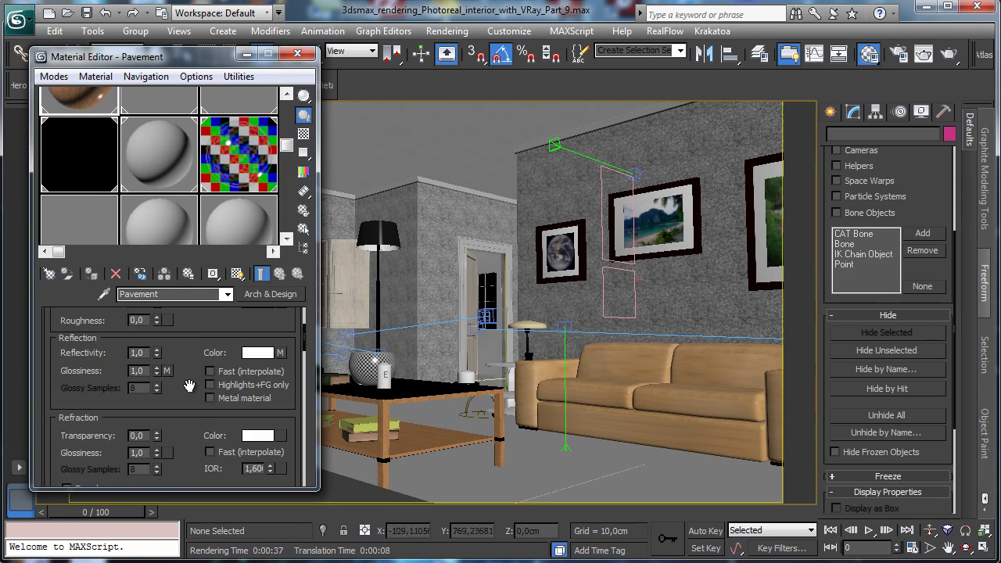
left_click_drag(190, 392, 221, 169)
scroll(189, 366, "down", 6)
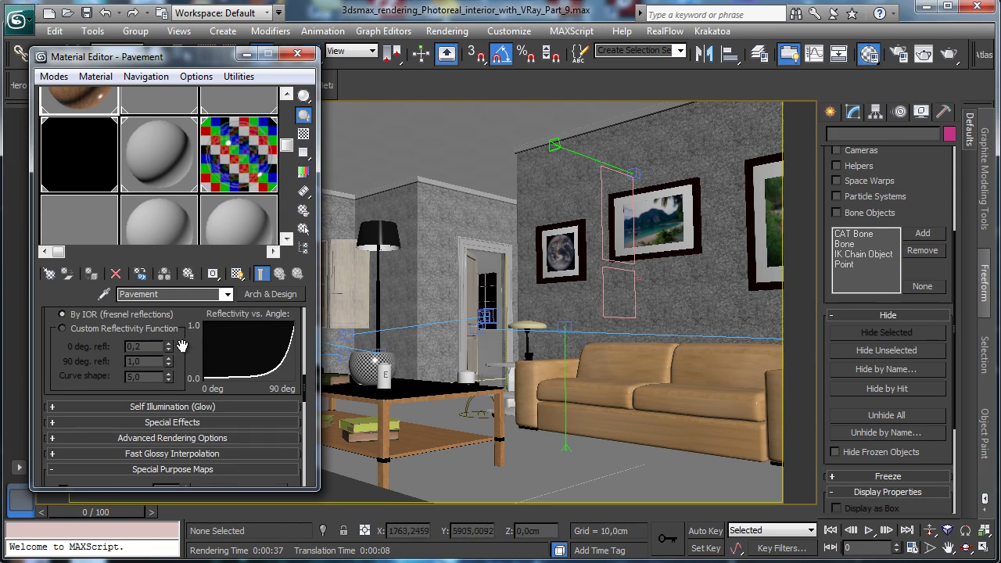
scroll(181, 345, "down", 5)
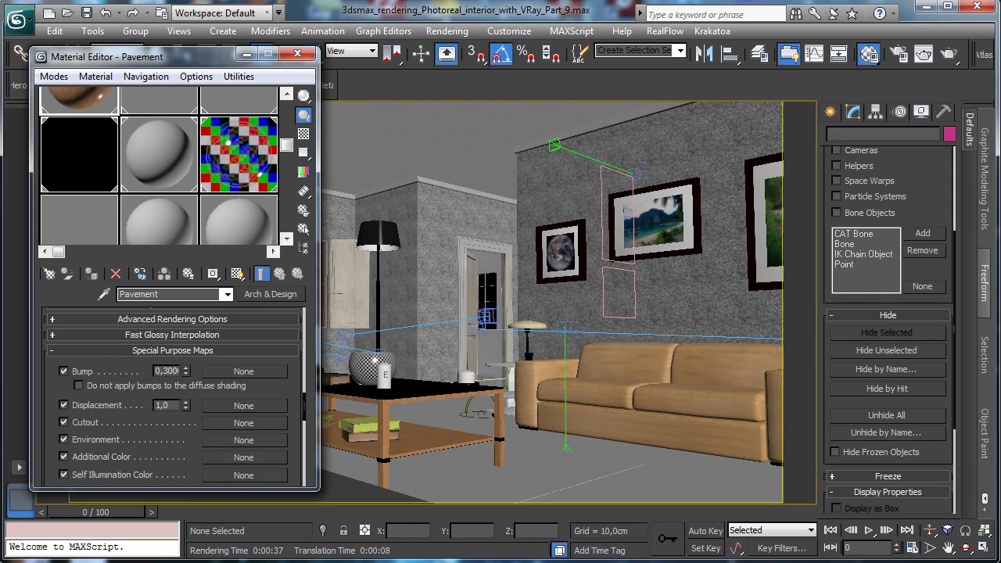
right_click(219, 371)
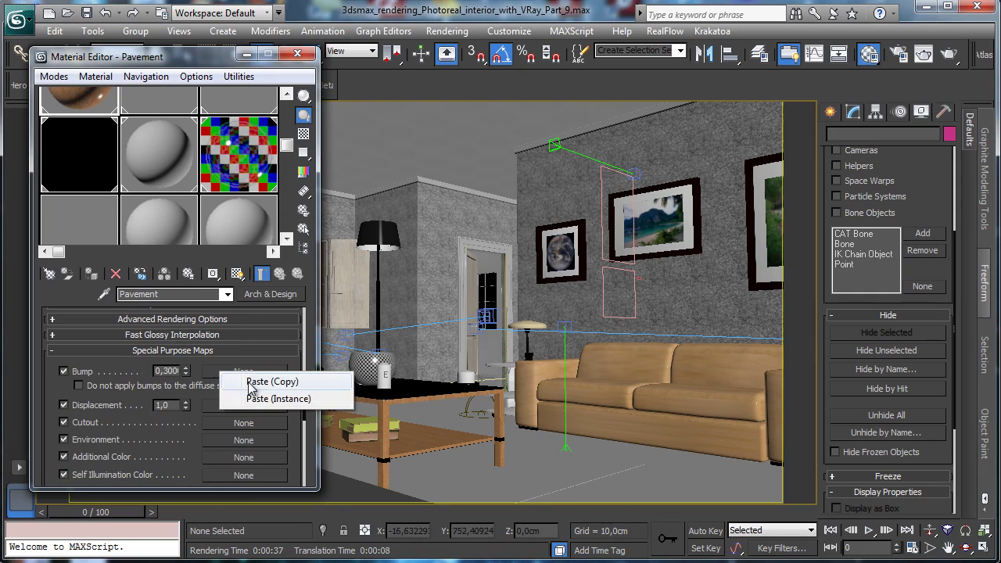
left_click(258, 391)
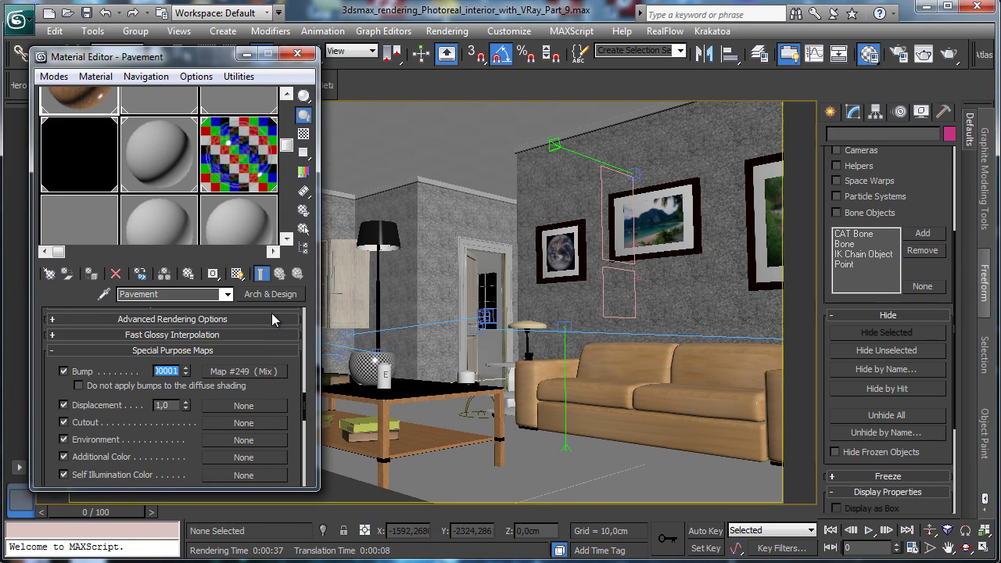
Set the Arch & Design Pavement's bump amount to 0,150 after trying 10.
type("10")
key("Return")
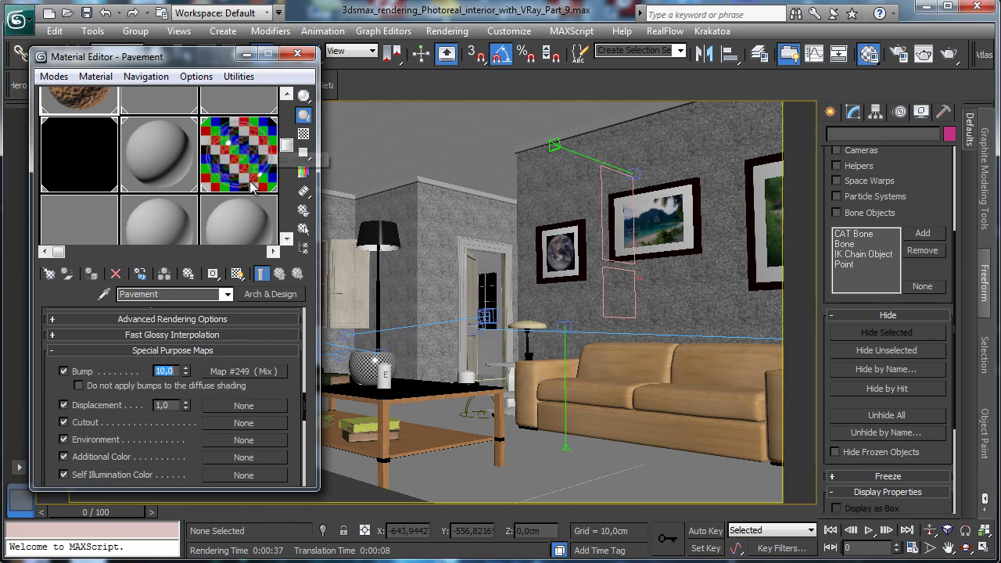
type("0")
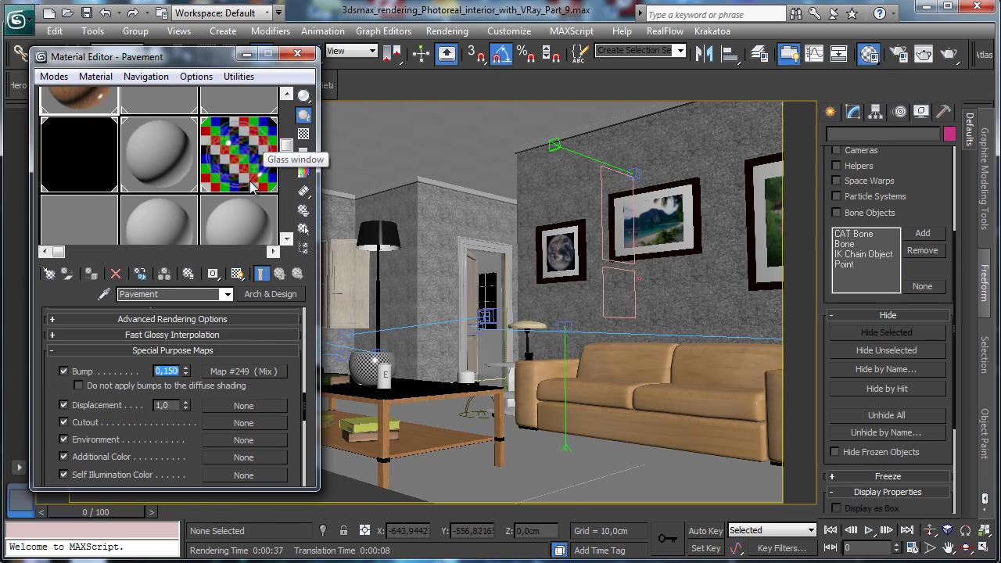
Select the Wall 1 V-Ray material and review its reflection settings and its diffuse and bump maps.
scroll(151, 140, "up", 1)
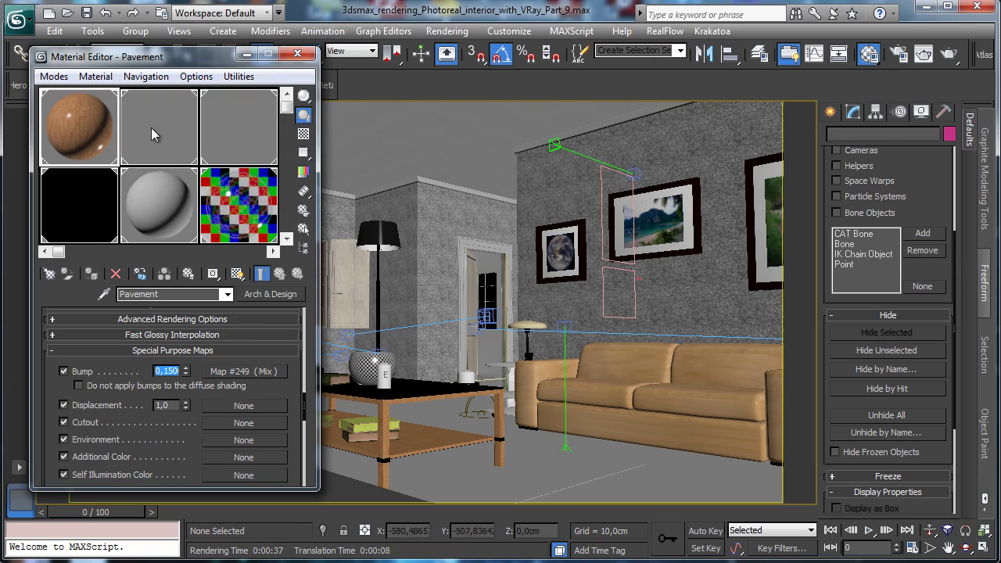
left_click(151, 128)
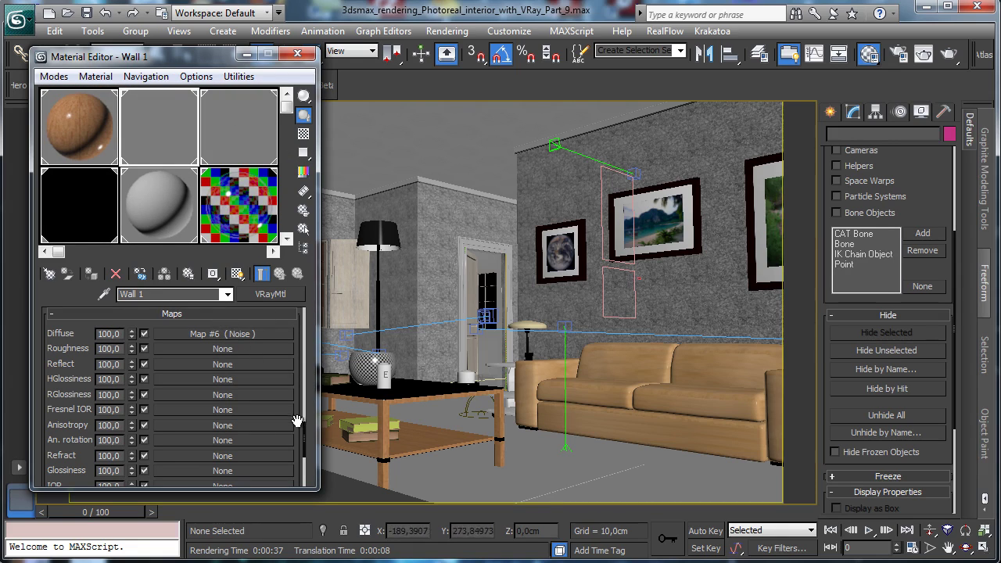
left_click_drag(317, 392, 318, 309)
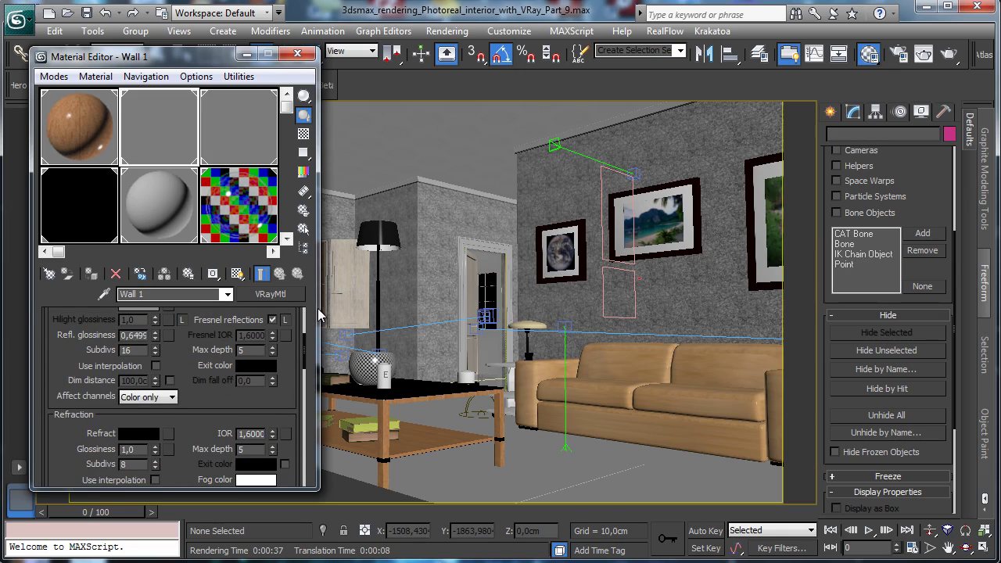
scroll(320, 315, "down", 10)
scroll(313, 375, "up", 4)
scroll(312, 420, "down", 4)
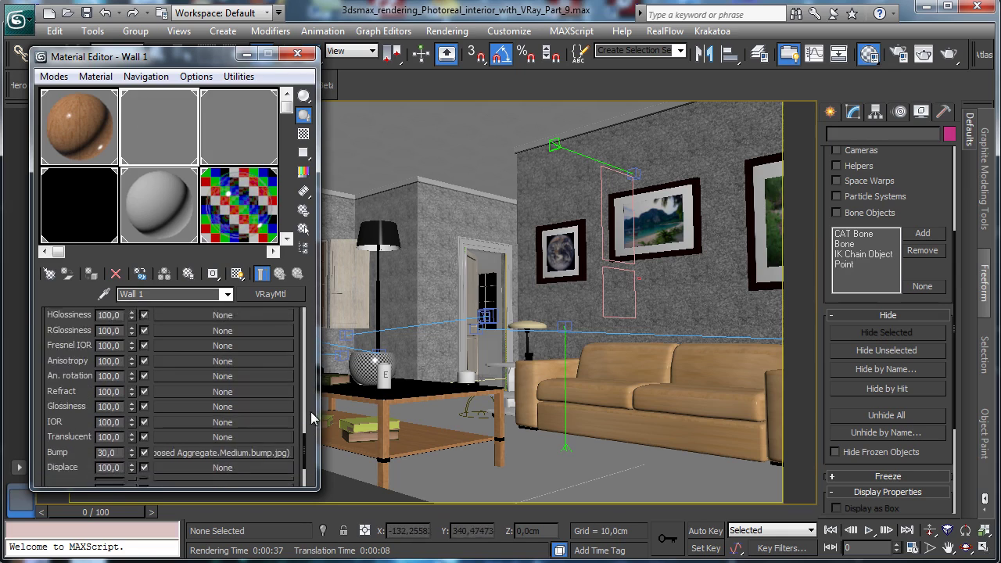
scroll(311, 420, "down", 1)
scroll(310, 423, "down", 1)
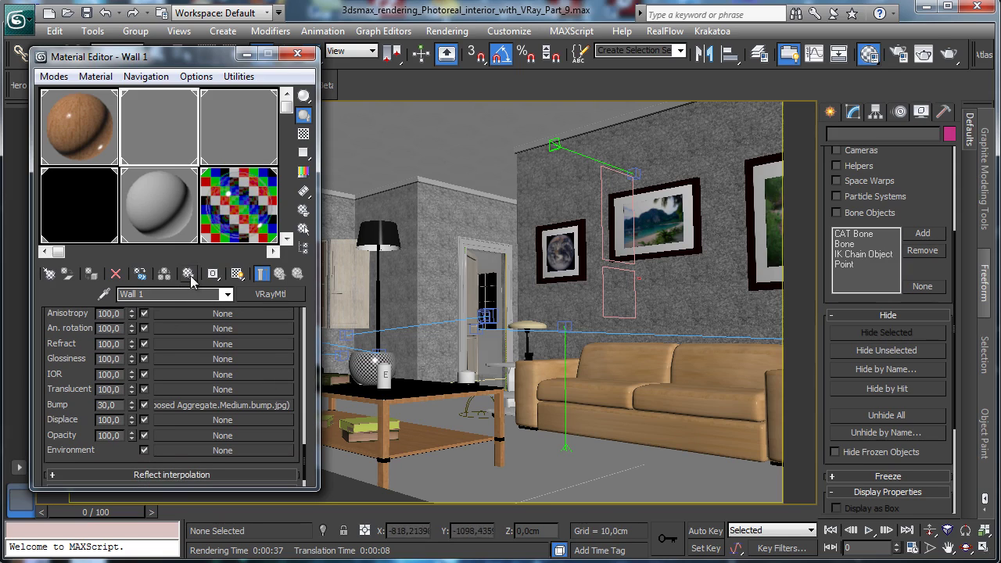
Duplicate the V-Ray Wall 1 material into a spare sample slot and change the original Wall 1 to the Arch & Design type.
scroll(170, 117, "down", 2)
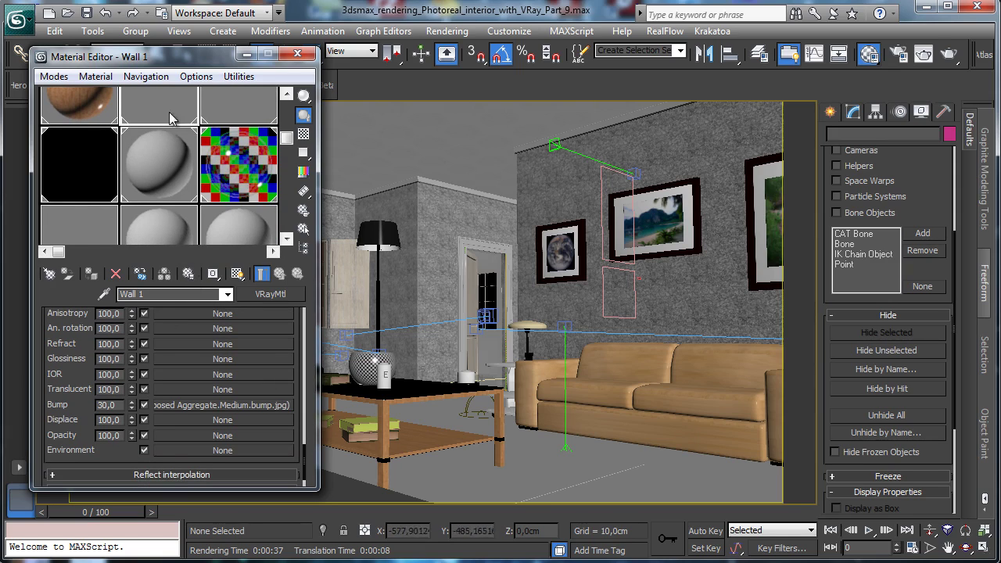
left_click(68, 231)
left_click(177, 119)
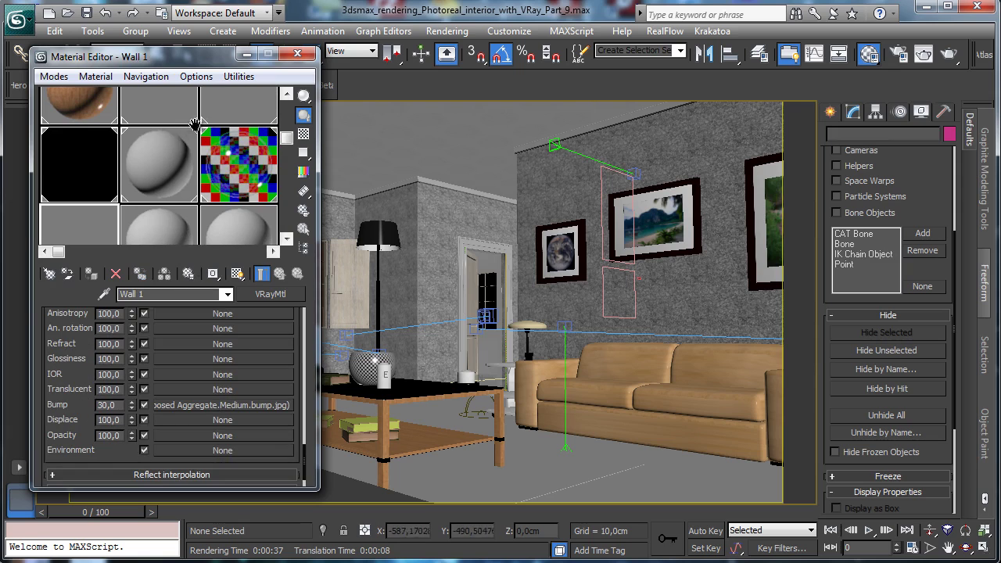
left_click_drag(194, 125, 195, 210)
left_click(181, 135)
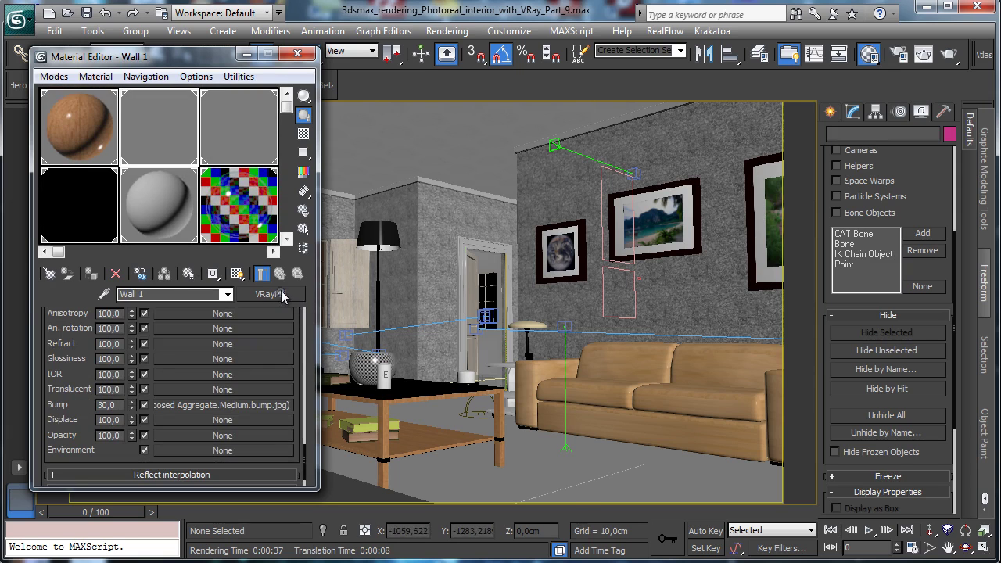
left_click(267, 294)
double_click(175, 177)
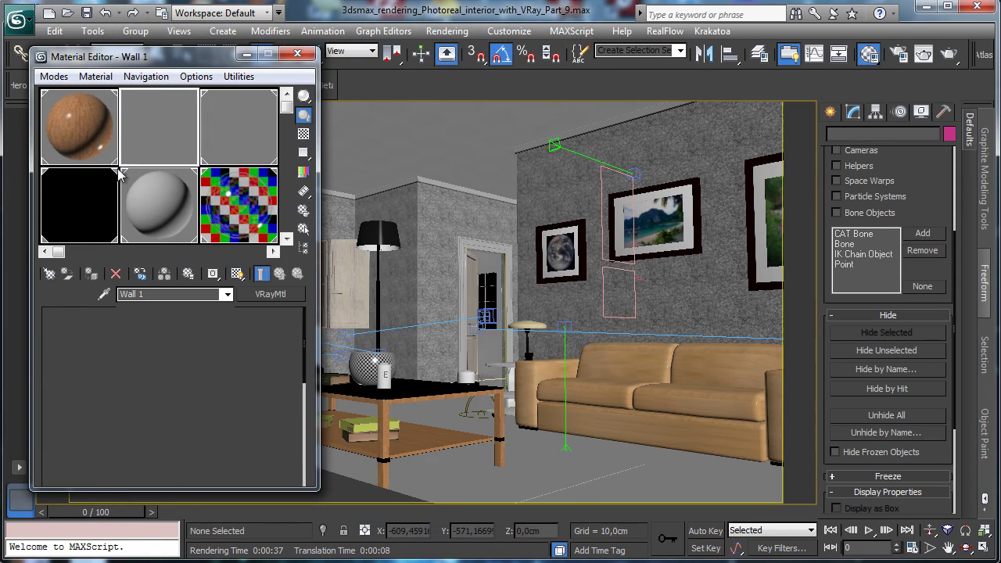
left_click_drag(119, 167, 119, 136)
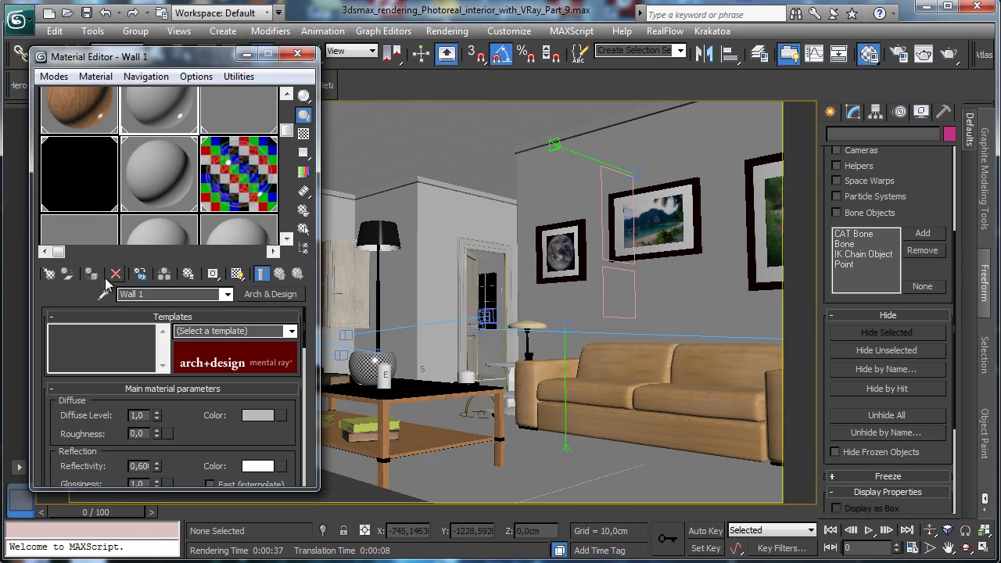
Copy the Exposed Aggregate bump map from the V-Ray Wall 1 duplicate into the Arch & Design Wall 1's Bump slot as a copy, with amount 0,2.
left_click(96, 233)
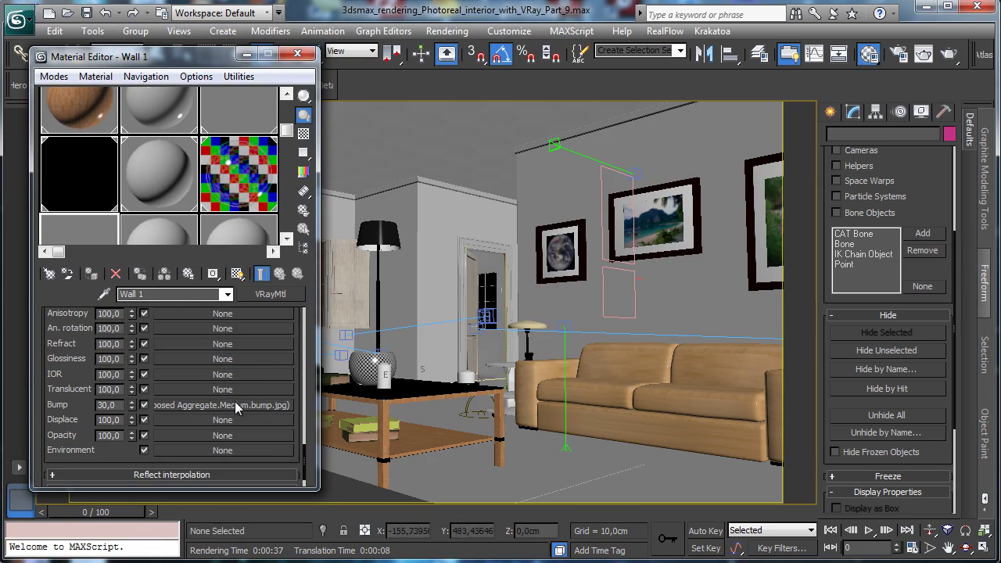
right_click(234, 405)
left_click(239, 431)
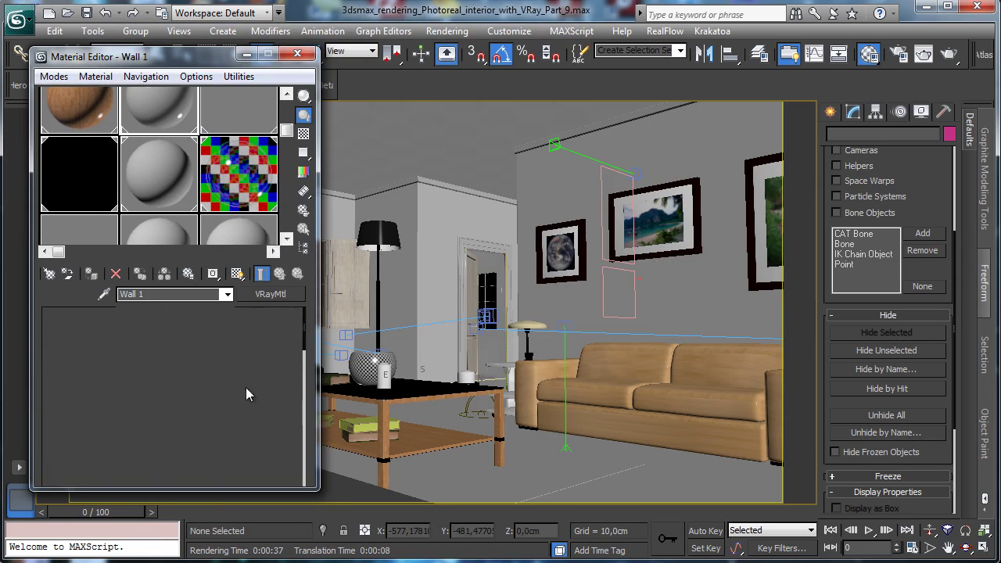
left_click_drag(190, 414, 199, 273)
left_click_drag(174, 409, 204, 273)
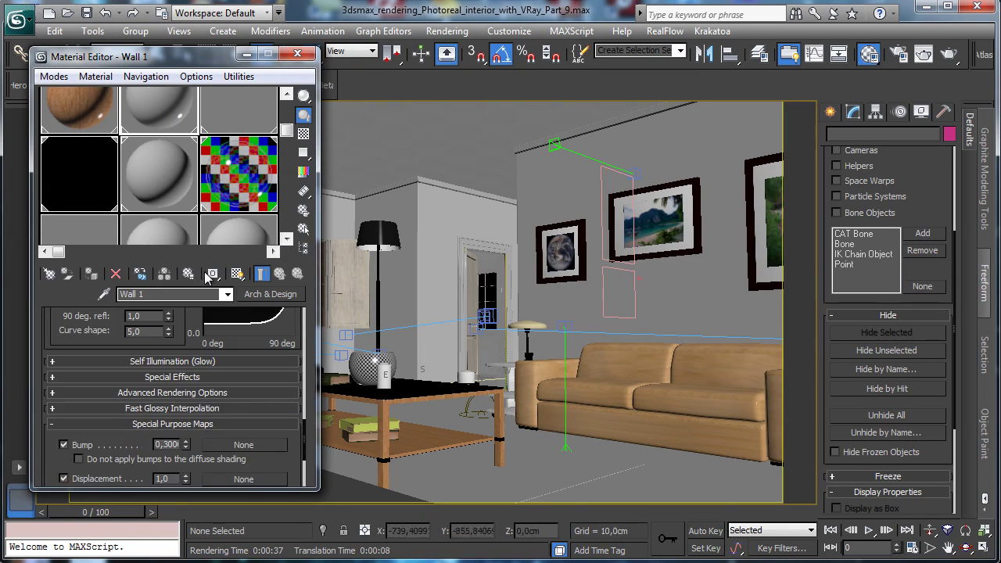
right_click(214, 445)
left_click(266, 453)
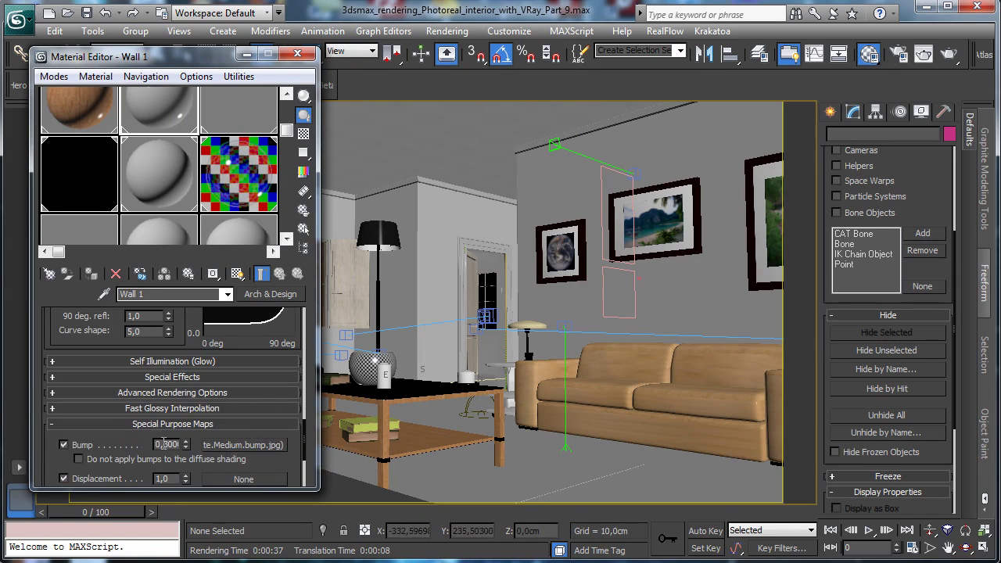
type("0,2")
key("Return")
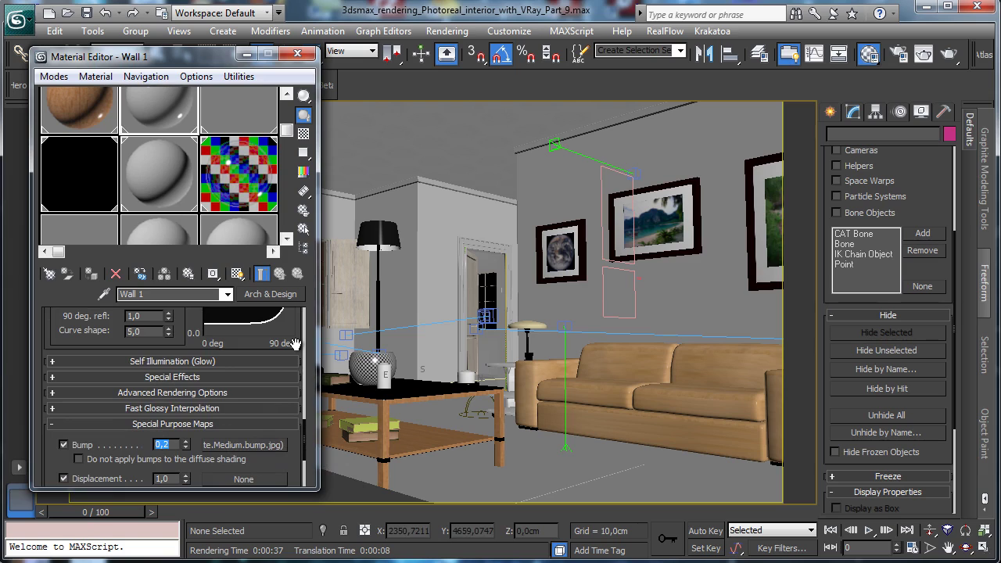
Copy the Noise diffuse map from the V-Ray Wall 1 duplicate into the Arch & Design Wall 1's diffuse color as an instance.
left_click(110, 234)
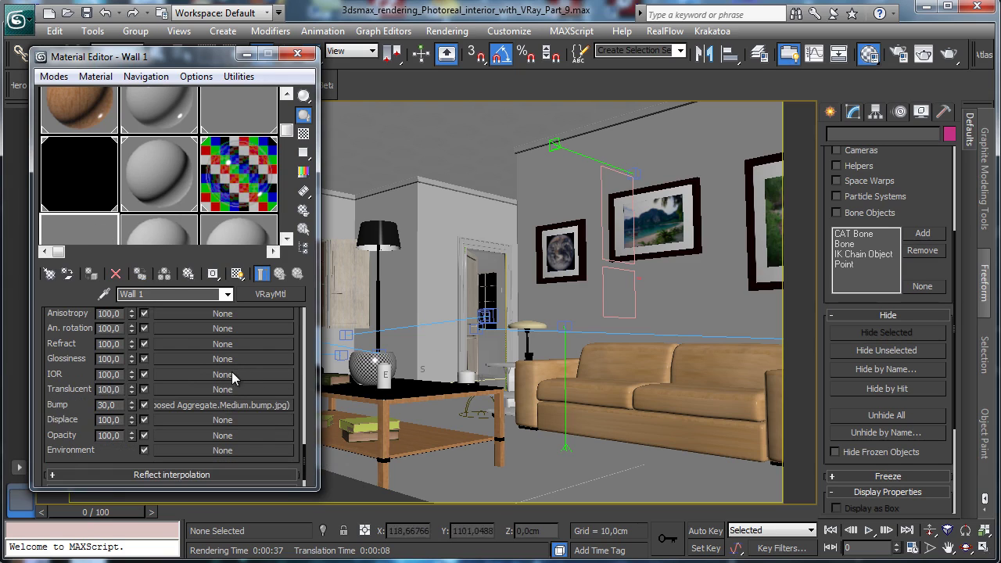
scroll(304, 383, "up", 2)
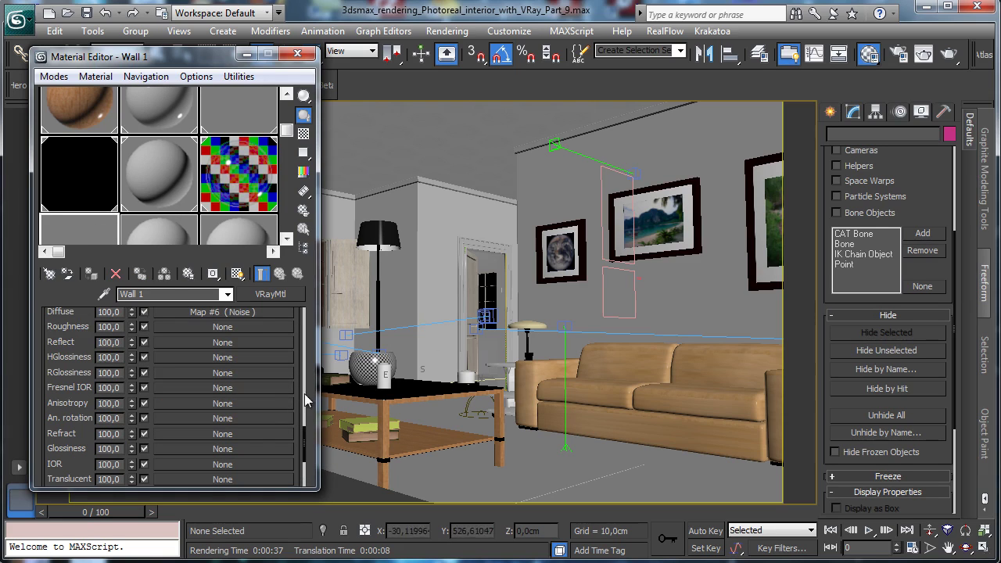
right_click(236, 313)
left_click(262, 341)
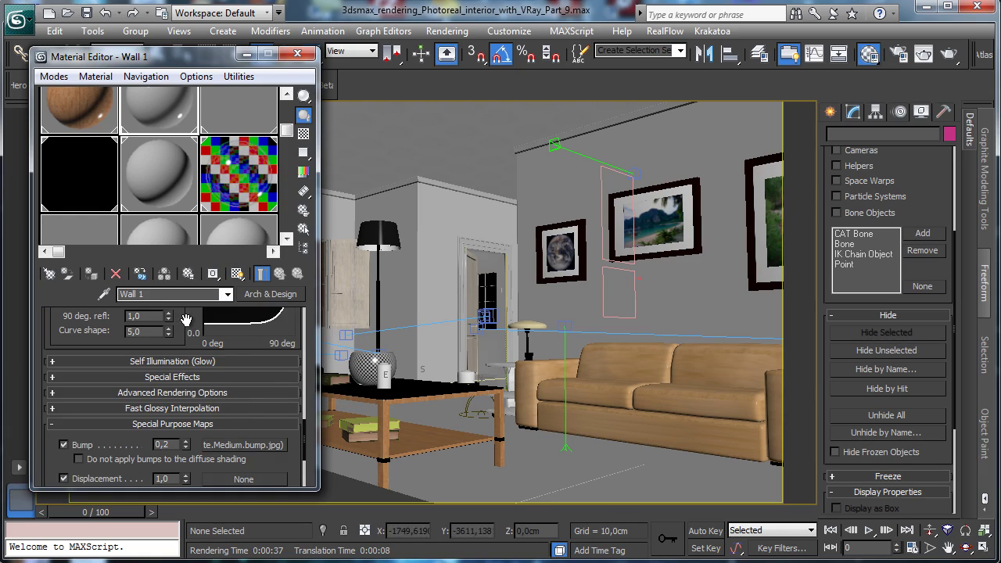
scroll(191, 345, "up", 6)
right_click(276, 349)
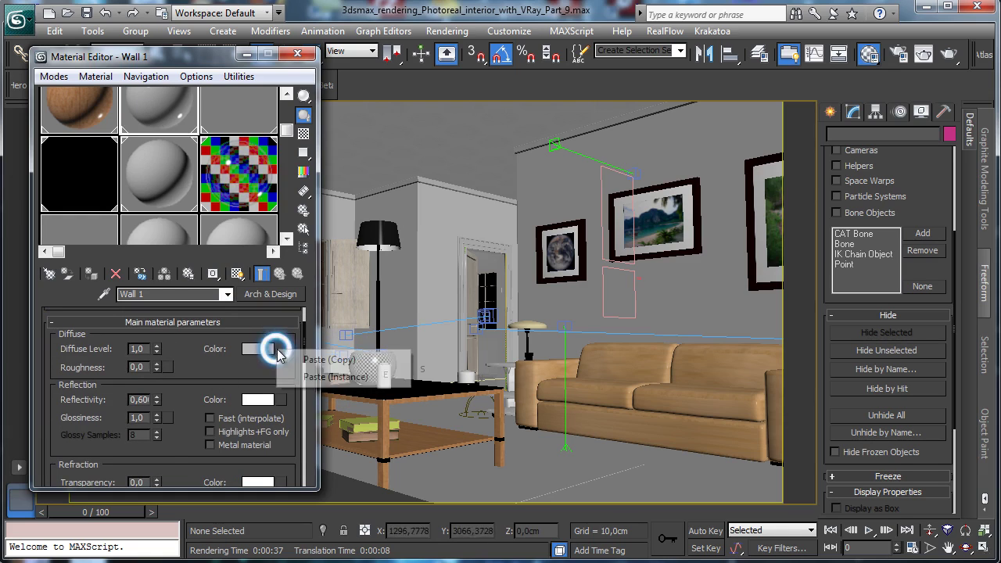
left_click(317, 377)
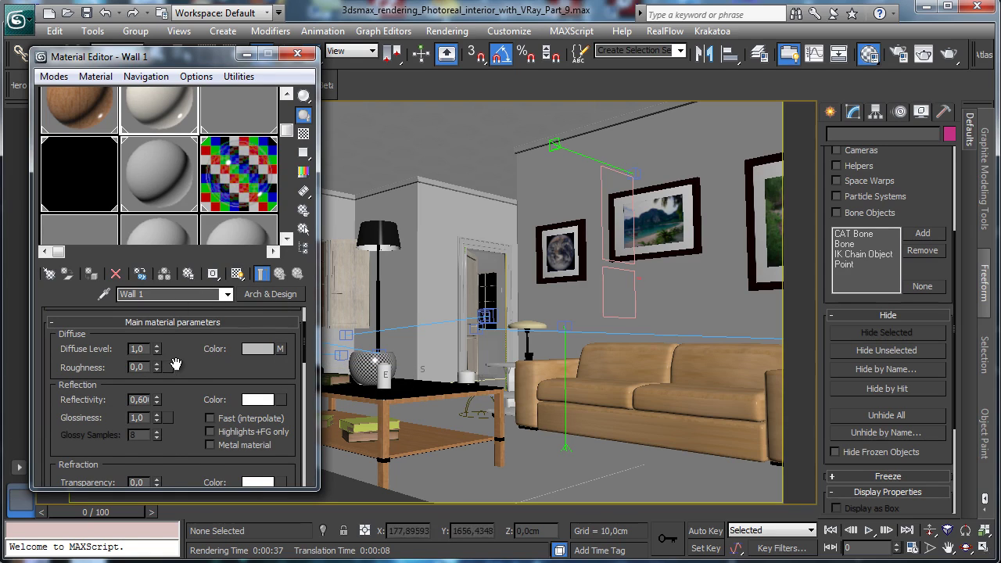
Check the V-Ray Wall 1 duplicate's reflection and refraction values and set the Arch & Design Wall 1's reflectivity to 0,34 and reflection glossiness to 0,6.
scroll(175, 364, "down", 2)
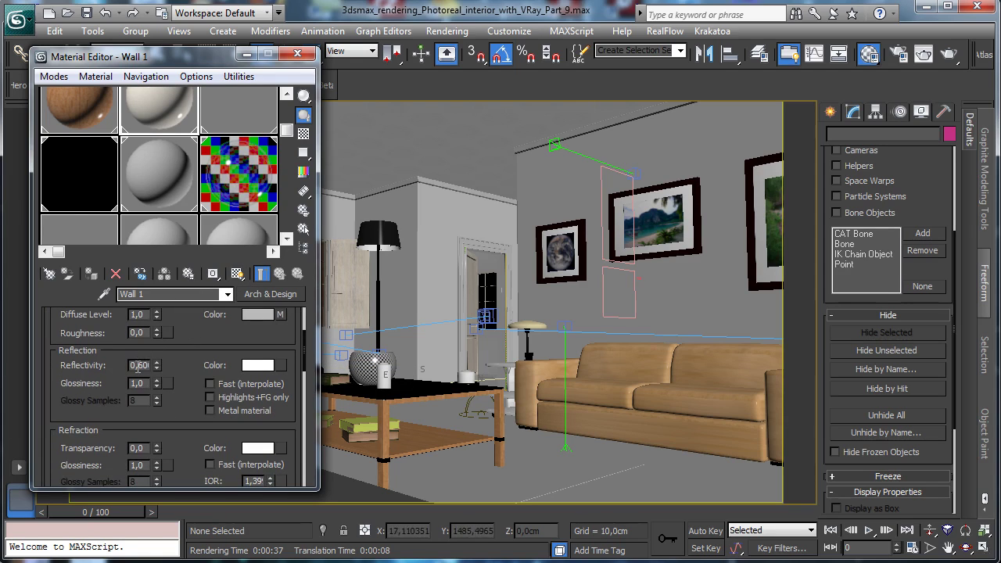
left_click_drag(66, 212, 69, 225)
double_click(159, 109)
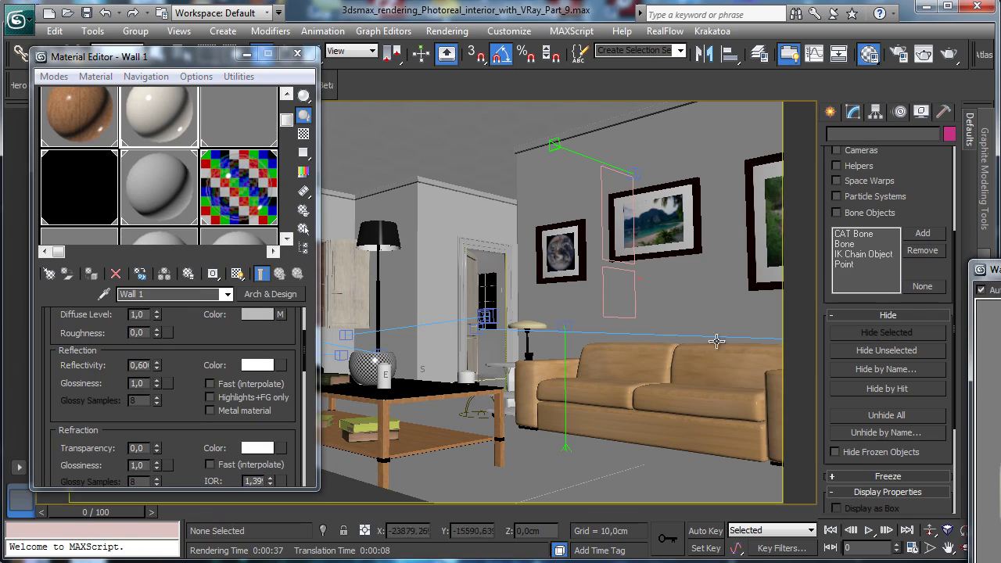
left_click(84, 332)
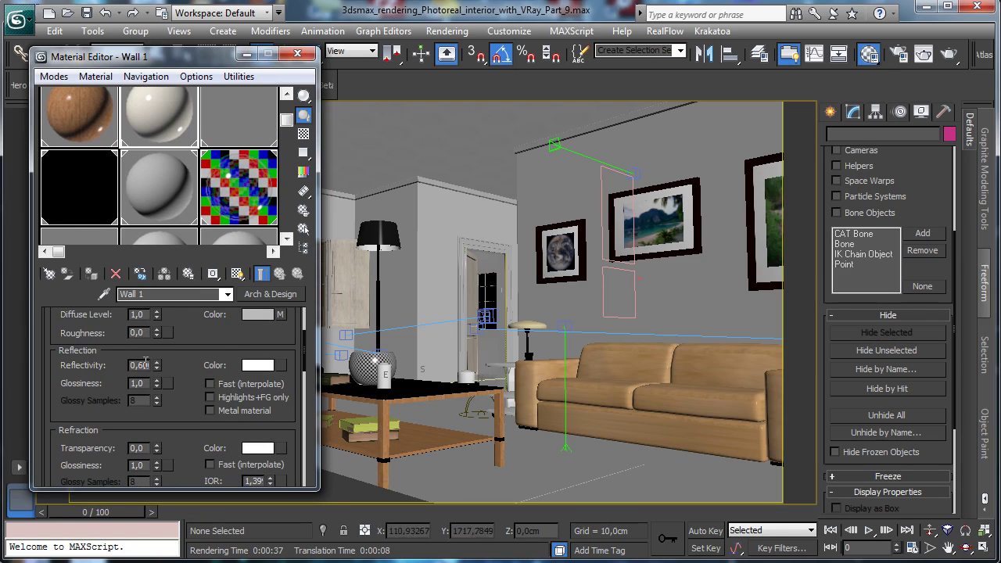
left_click(73, 235)
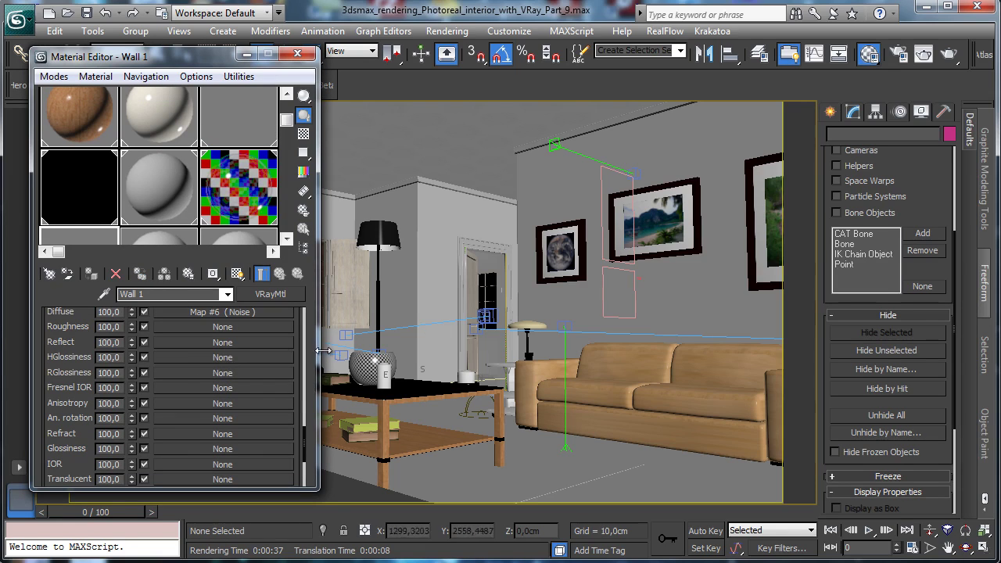
scroll(297, 348, "up", 5)
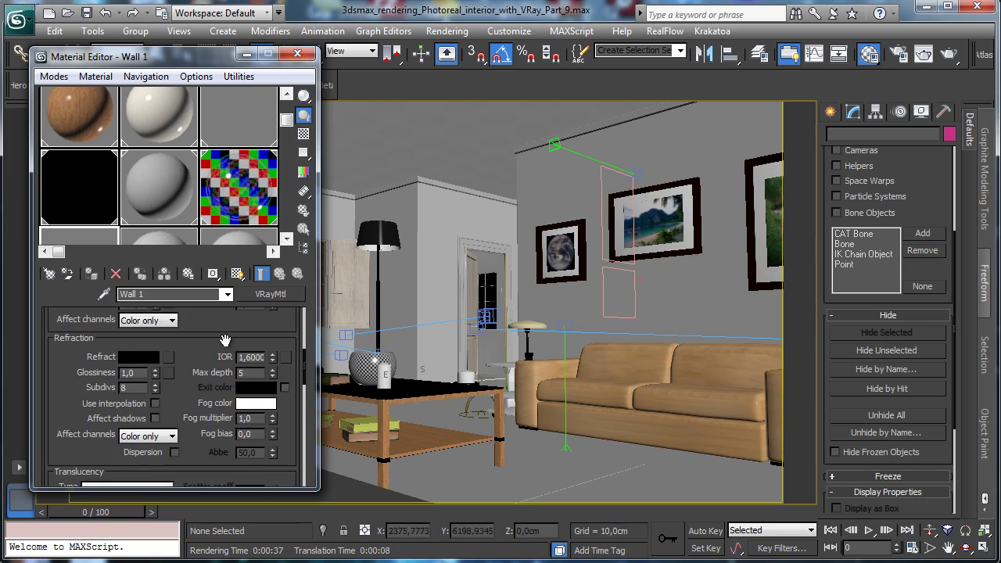
left_click(145, 130)
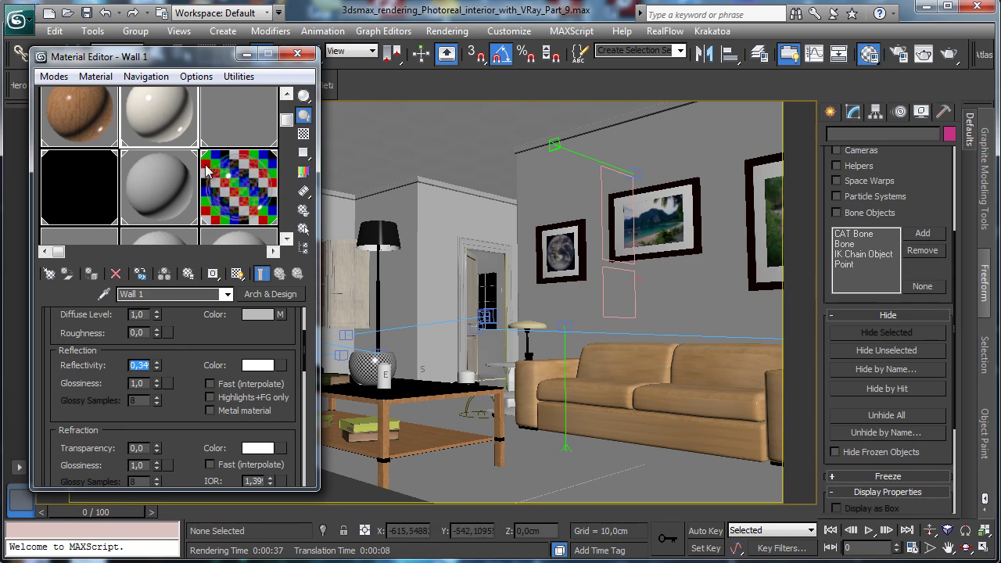
key("Tab")
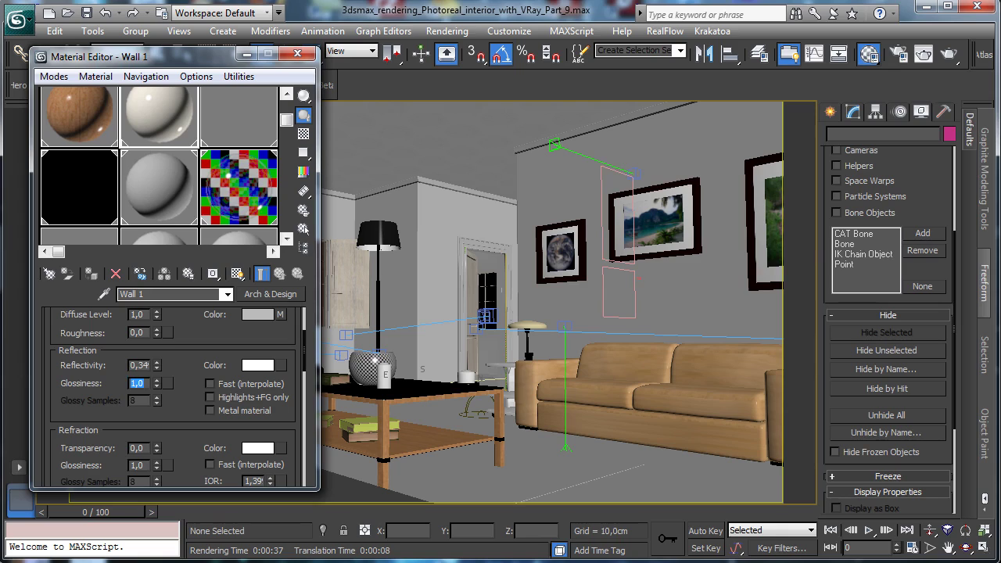
type("0,69")
key("Return")
type("0,6")
key("Return")
Place Wall 2's interior V-Ray sub-material in the spare sample slot as an instance and review its maps and reflection settings.
left_click(218, 122)
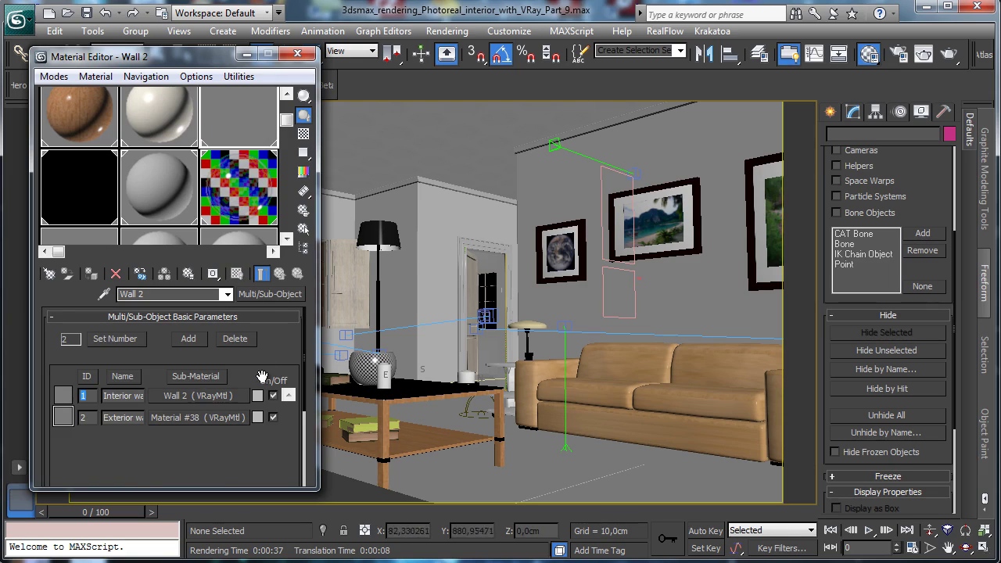
left_click_drag(263, 360, 287, 293)
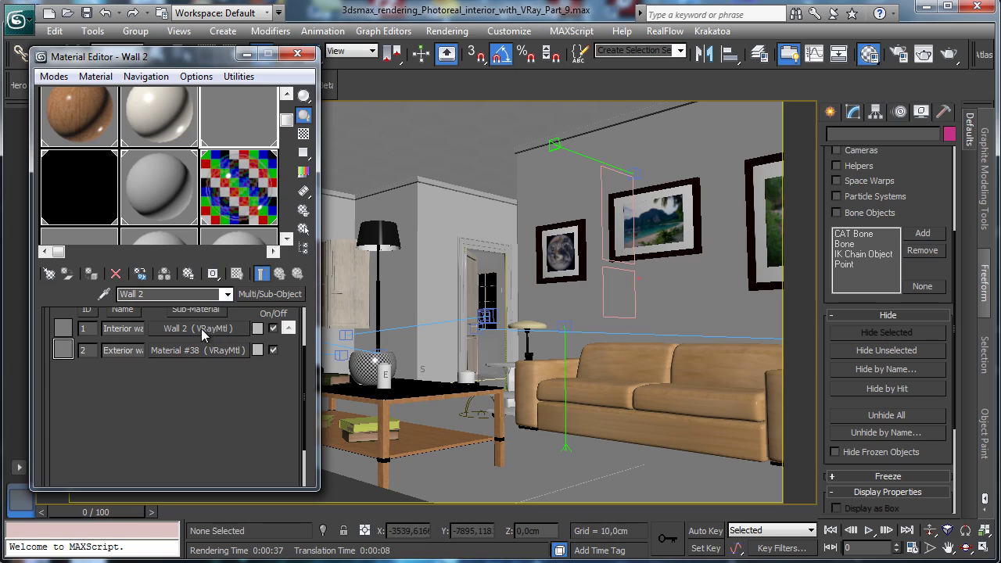
left_click(248, 122)
left_click(249, 122)
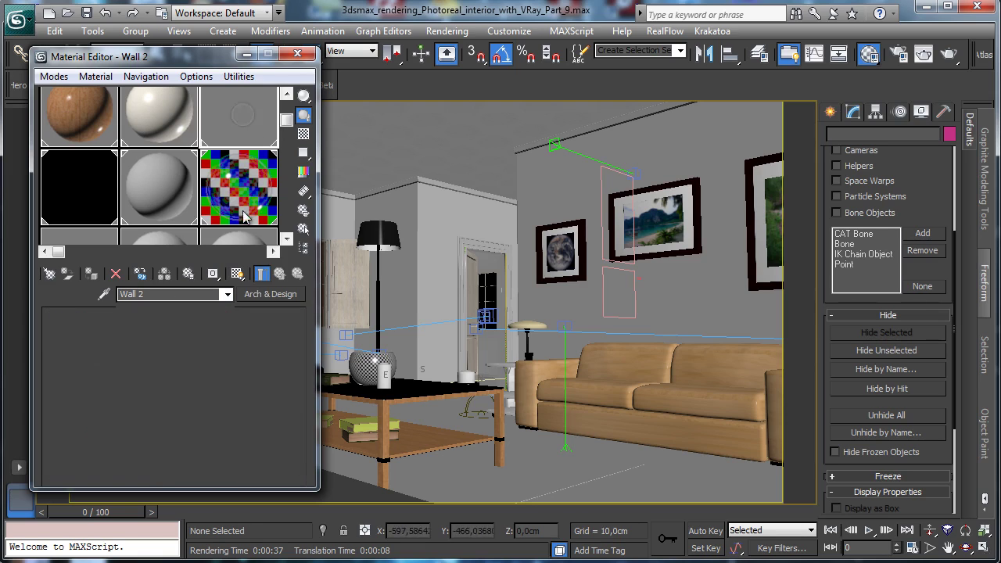
left_click_drag(208, 397, 78, 241)
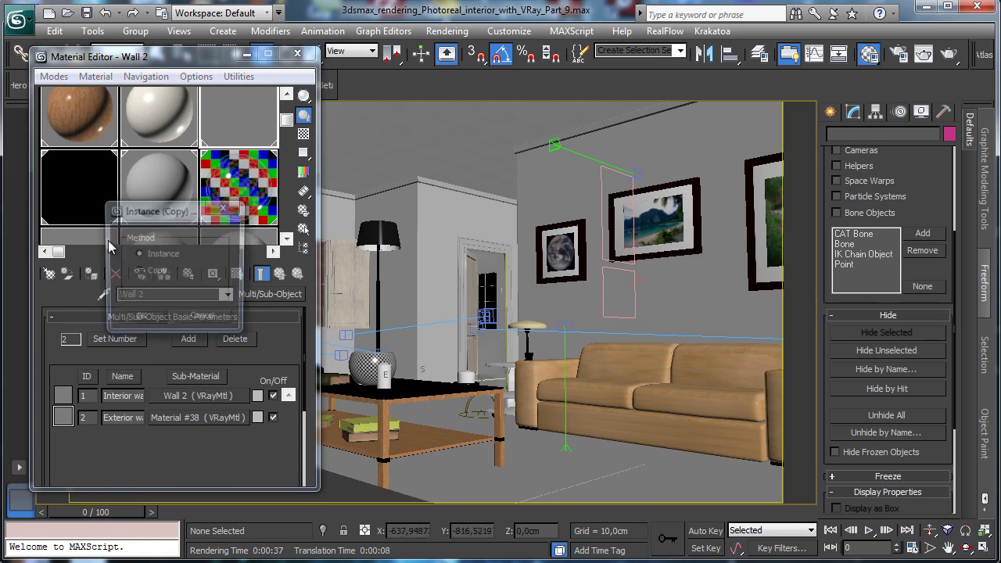
left_click(138, 319)
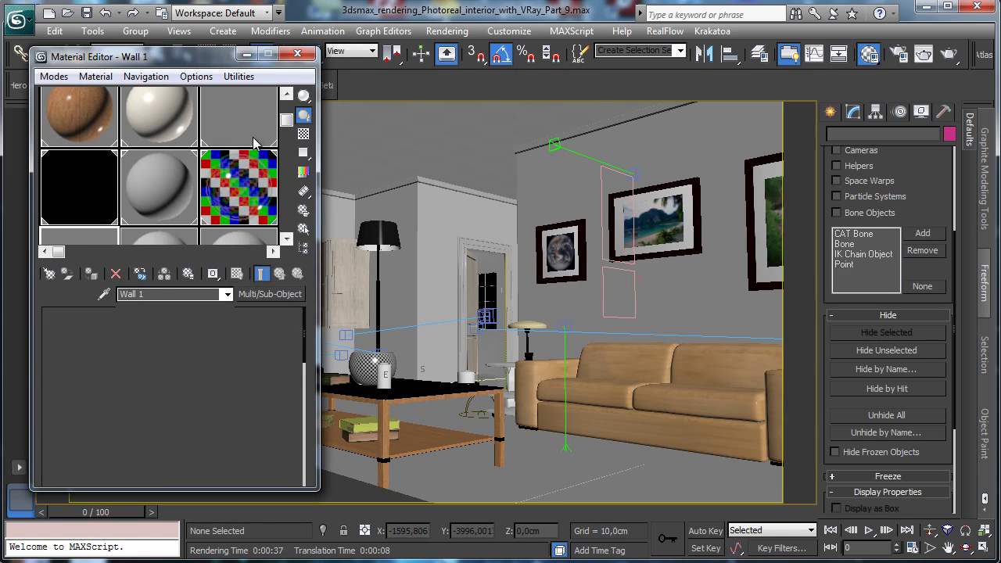
scroll(299, 354, "down", 3)
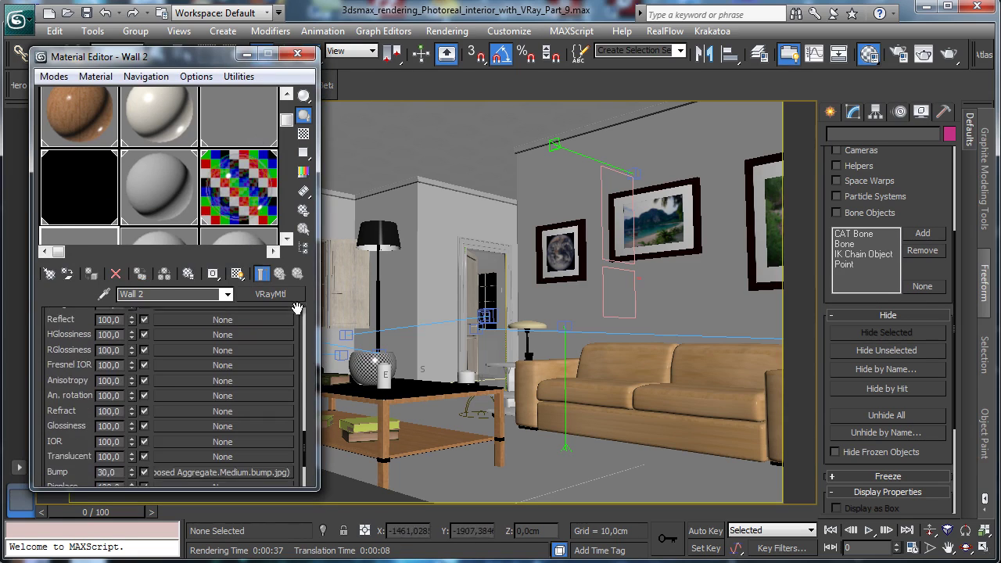
scroll(300, 355, "up", 10)
scroll(175, 397, "up", 6)
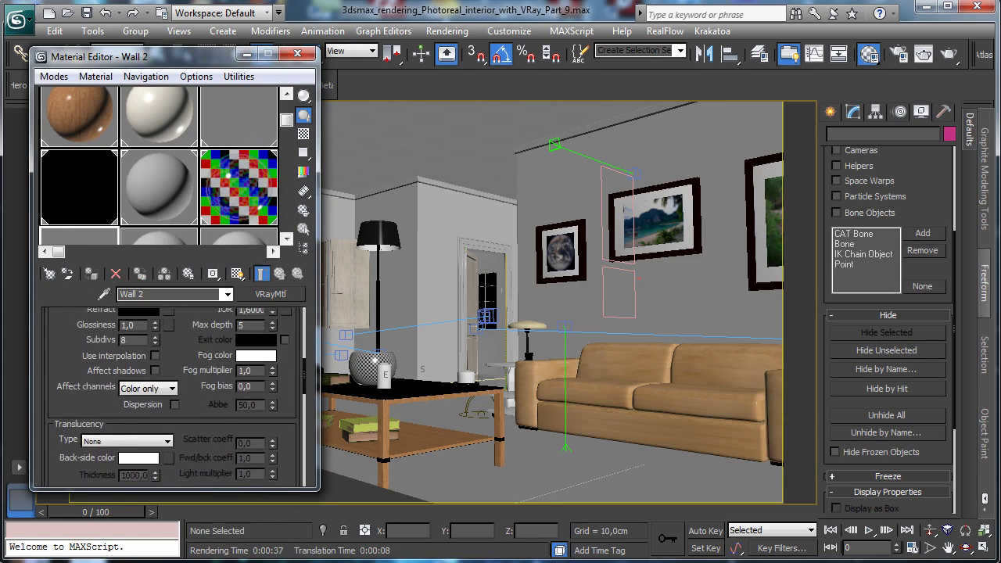
scroll(175, 375, "up", 1)
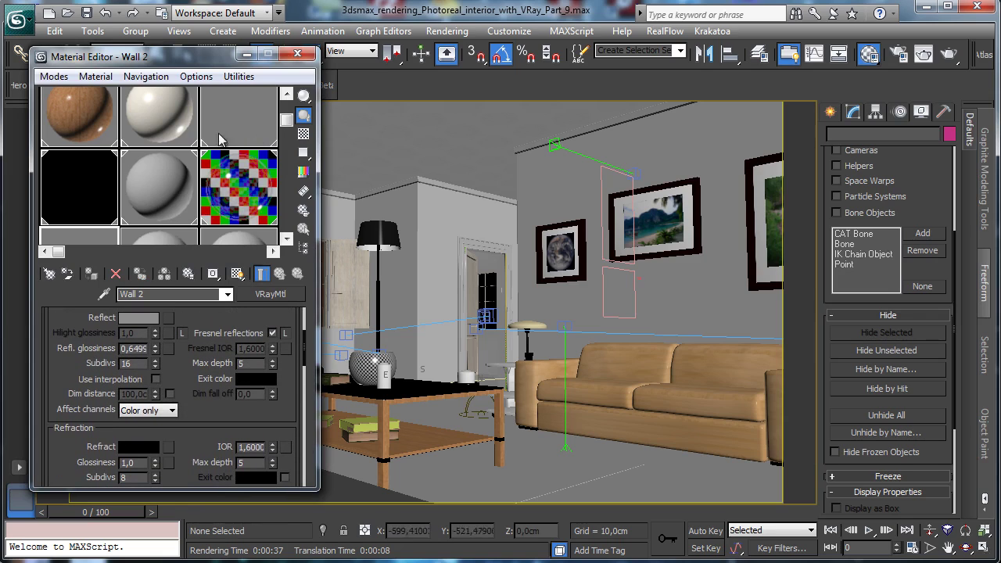
Copy the Arch & Design Wall 1 material and paste it as a copy over Wall 2's interior wall sub-material.
left_click(227, 117)
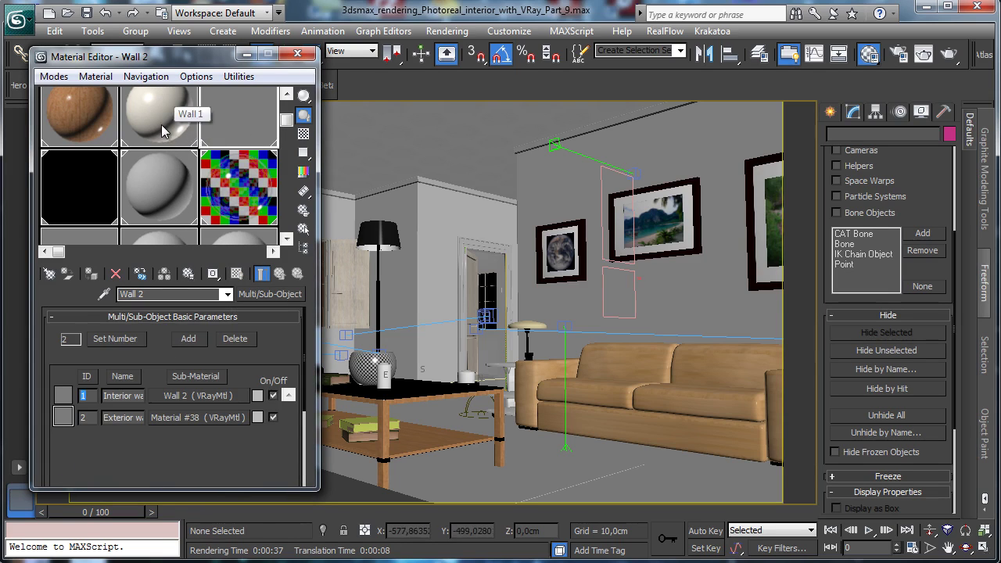
left_click(161, 124)
right_click(280, 292)
left_click(313, 337)
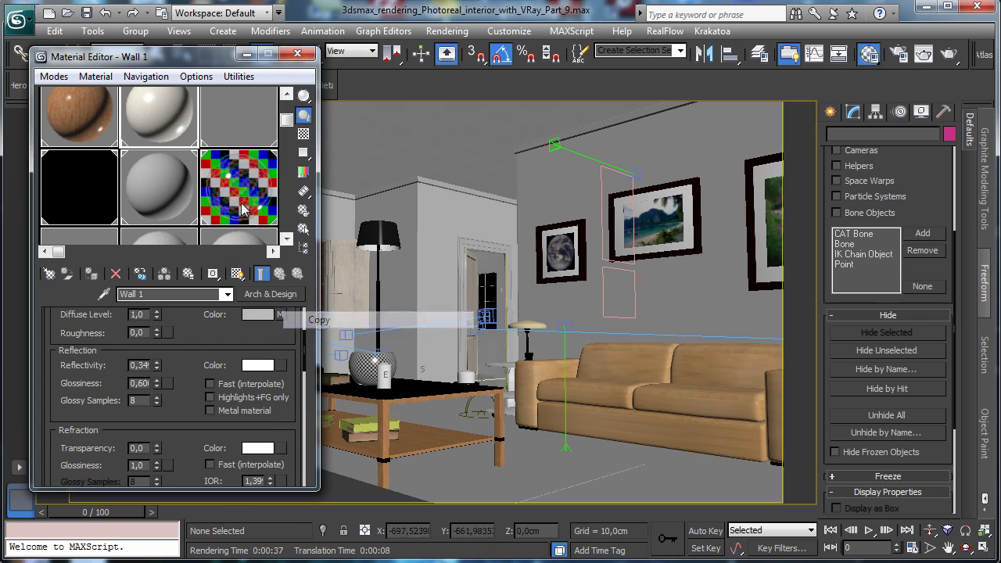
right_click(203, 394)
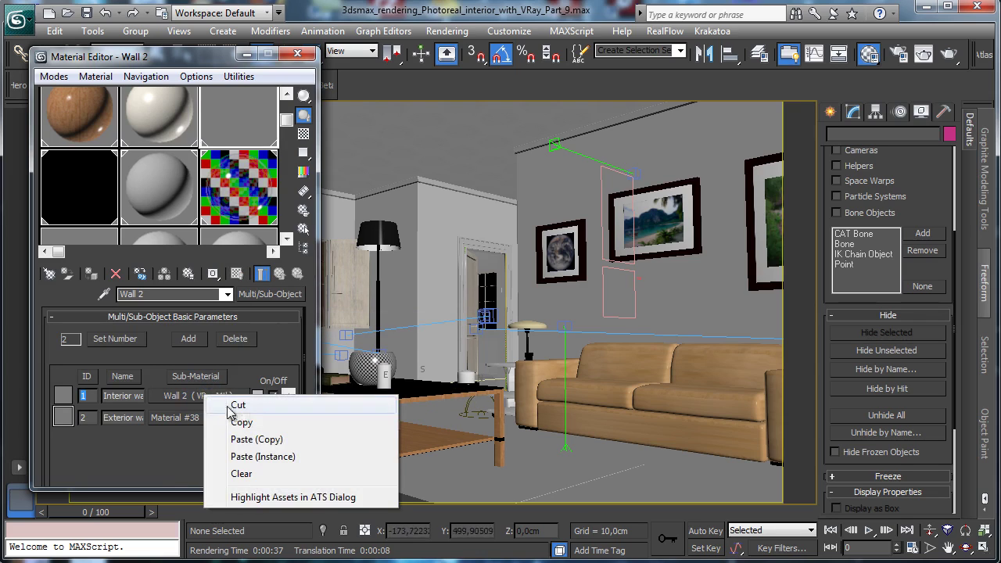
left_click(235, 438)
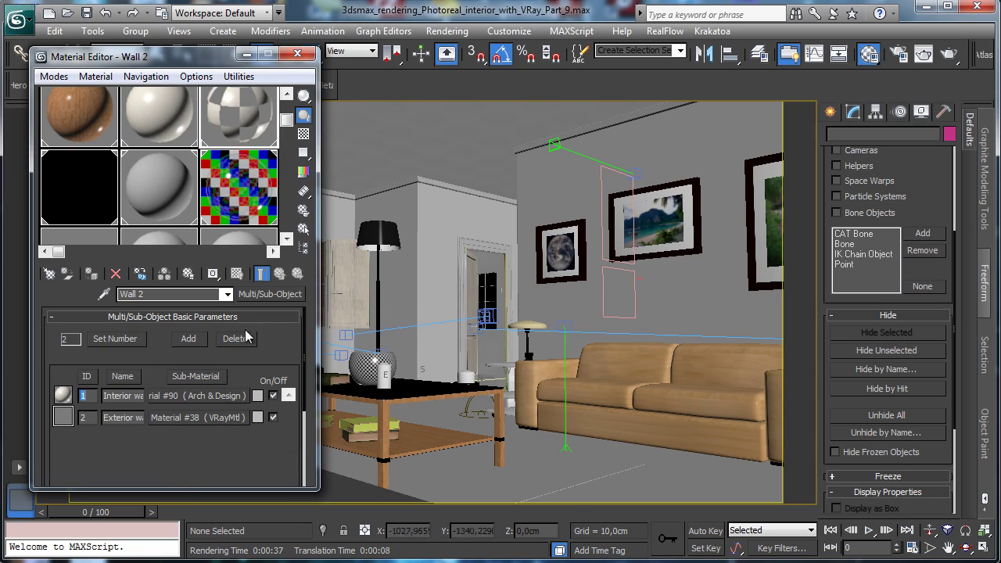
Open Wall 2's exterior V-Ray sub-material and place it in the spare sample slot as a copy.
left_click(216, 420)
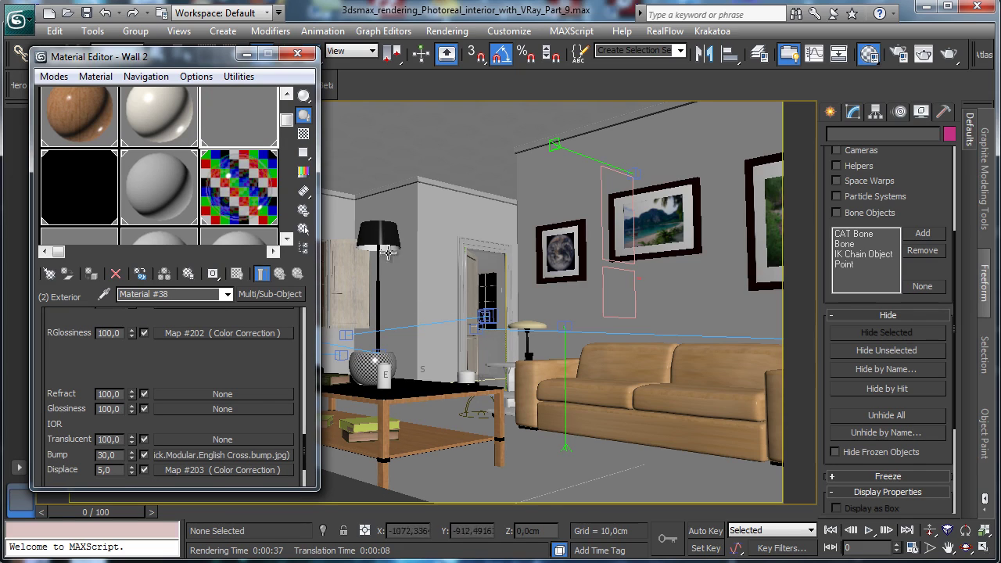
left_click(249, 119)
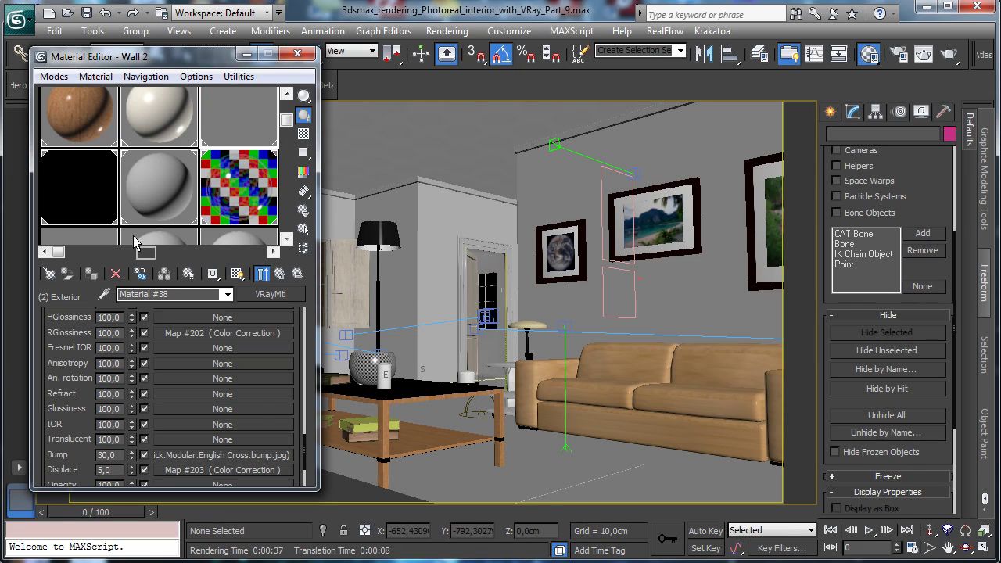
left_click(194, 244)
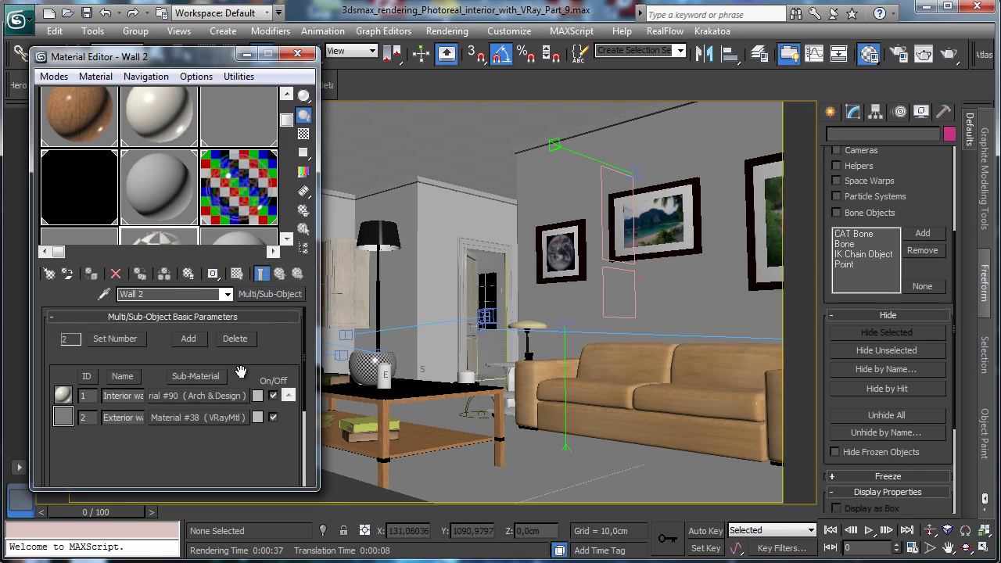
left_click(261, 119)
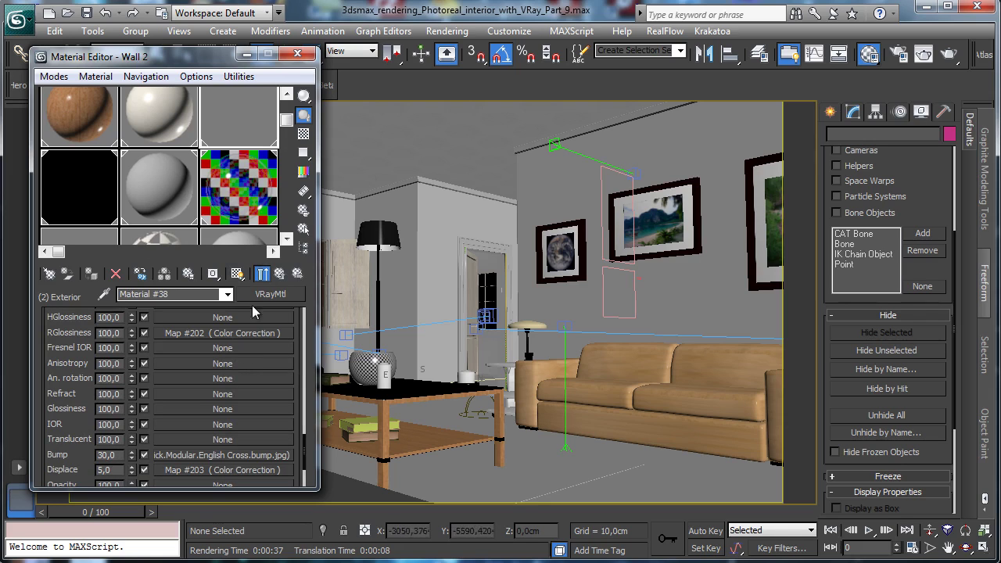
left_click_drag(266, 301, 168, 239)
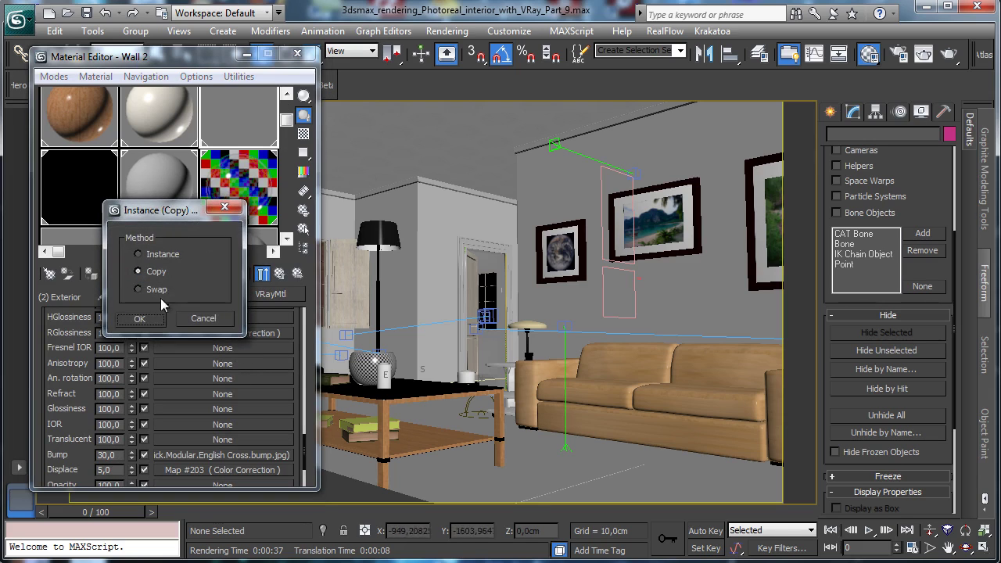
left_click(151, 319)
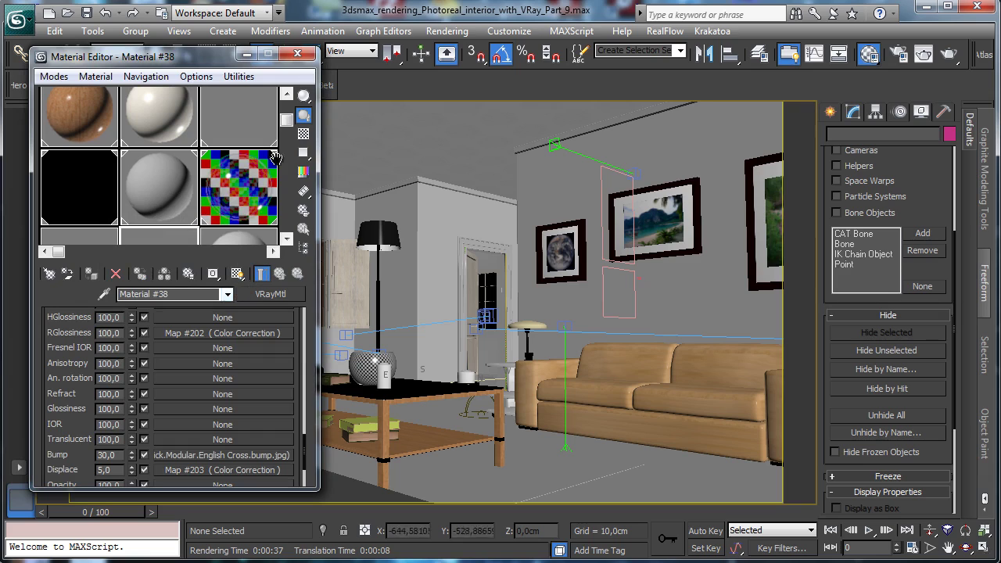
Convert Wall 2's exterior sub-material to Arch & Design and paste the V-Ray duplicate's English Cross brick diffuse map into its diffuse color.
scroll(298, 334, "up", 3)
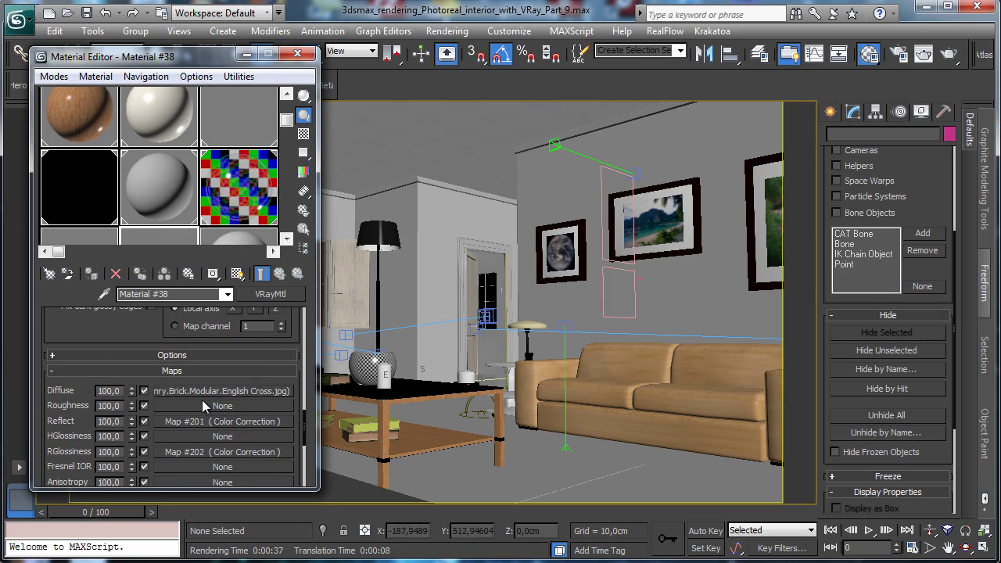
right_click(194, 390)
left_click(231, 419)
scroll(239, 348, "down", 3)
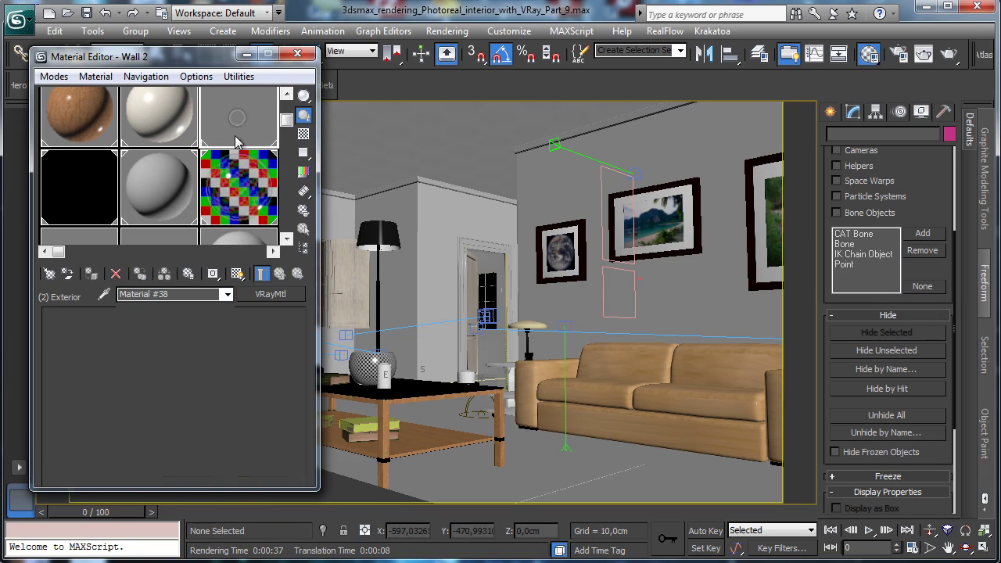
left_click(272, 294)
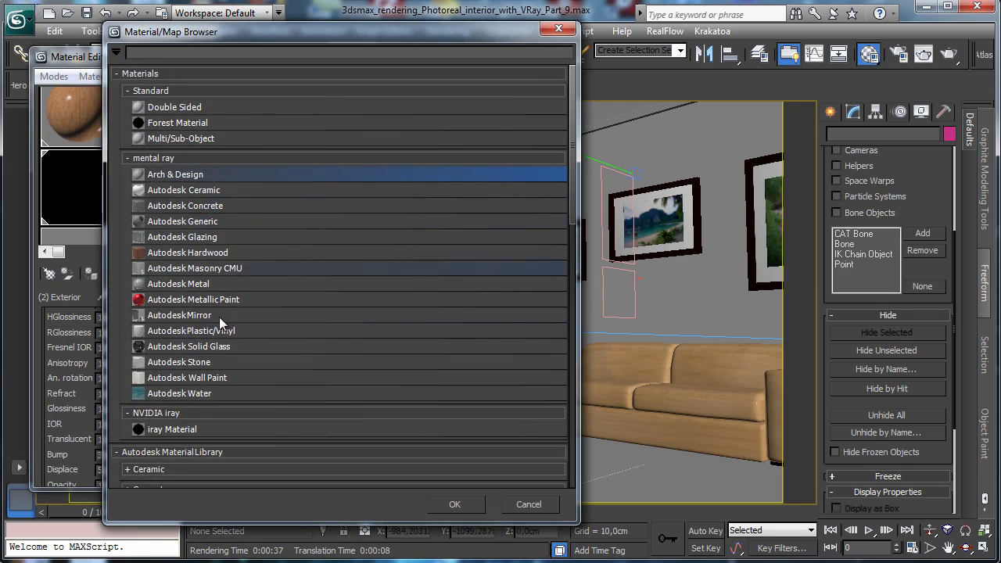
double_click(207, 176)
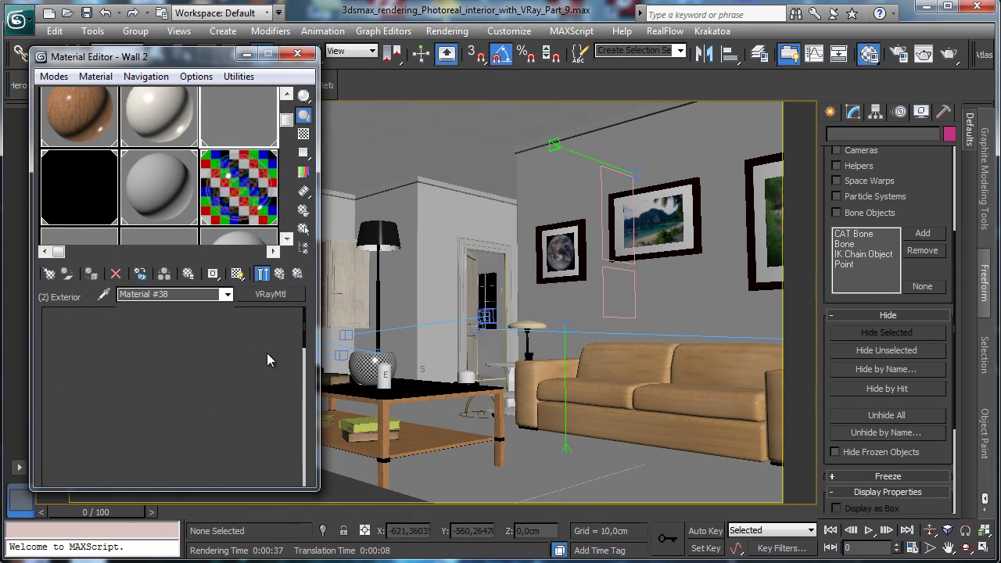
left_click_drag(172, 490, 172, 546)
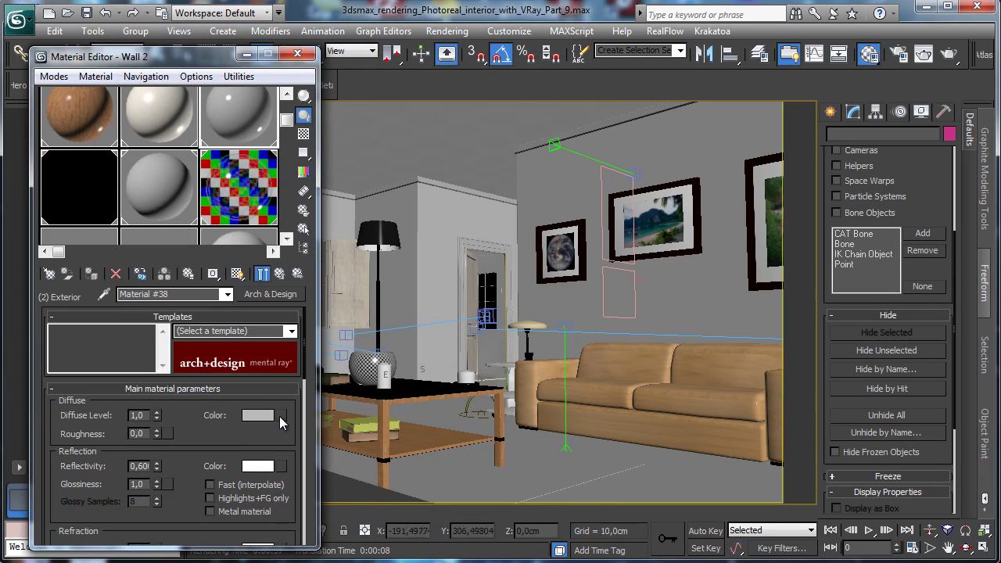
right_click(281, 423)
left_click(319, 421)
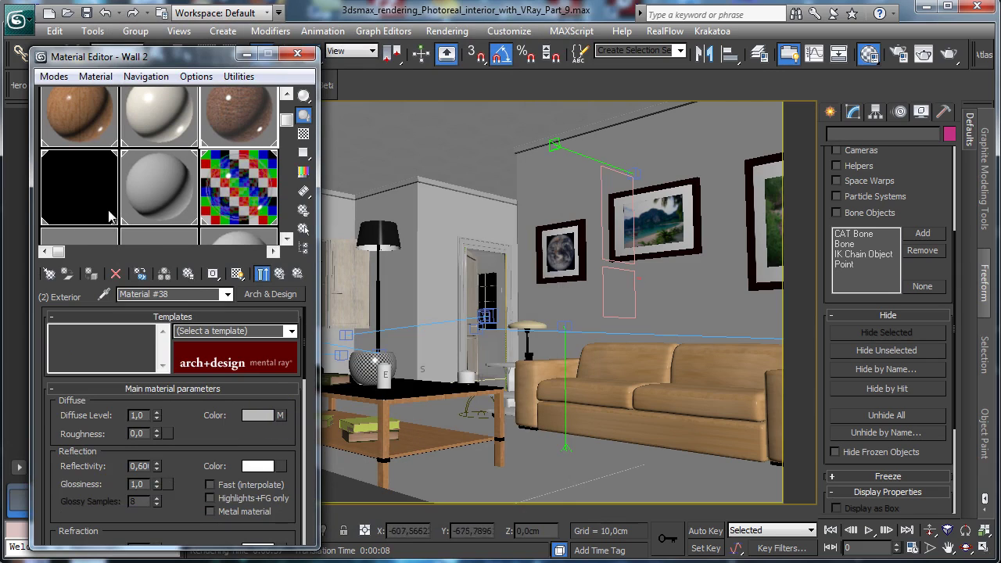
Copy the Reflect Color Correction map from the V-Ray duplicate into the Arch & Design exterior material's reflection color.
left_click(150, 236)
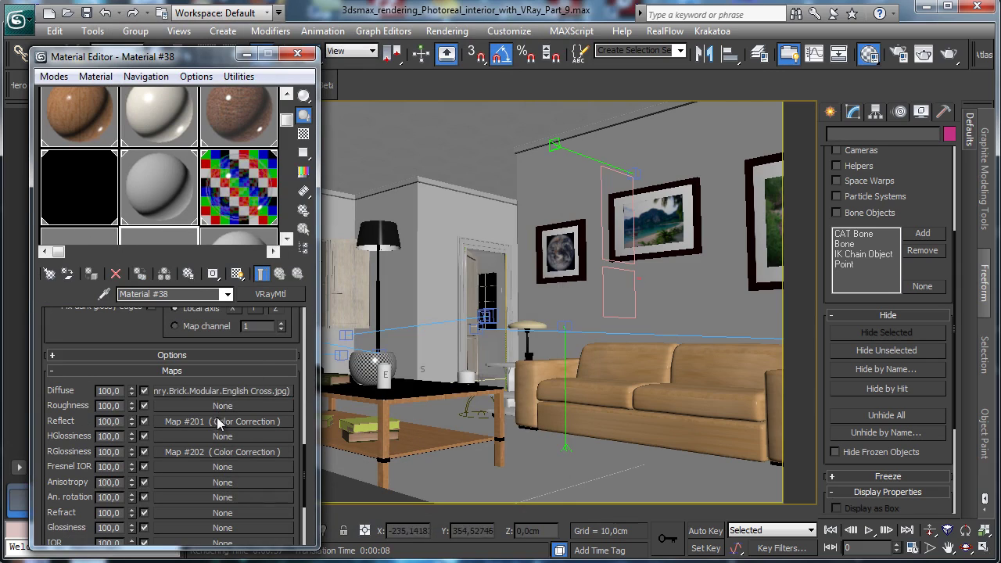
right_click(216, 421)
left_click(251, 446)
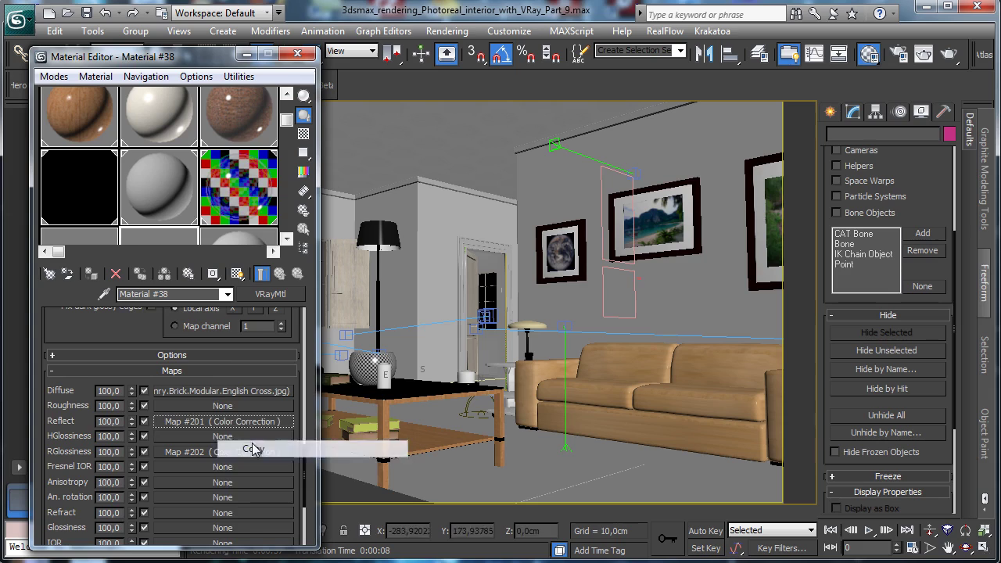
left_click(247, 124)
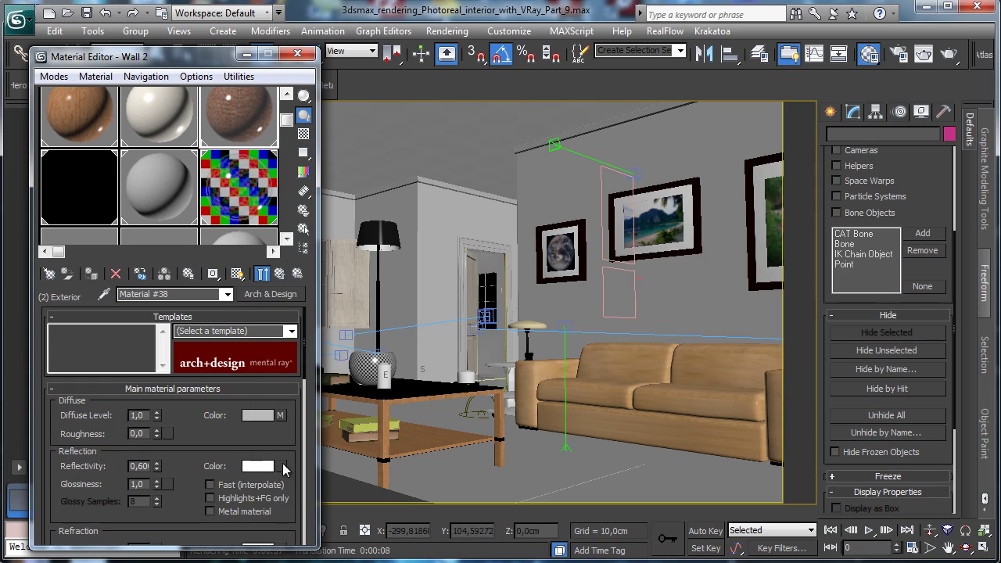
right_click(284, 468)
left_click(329, 475)
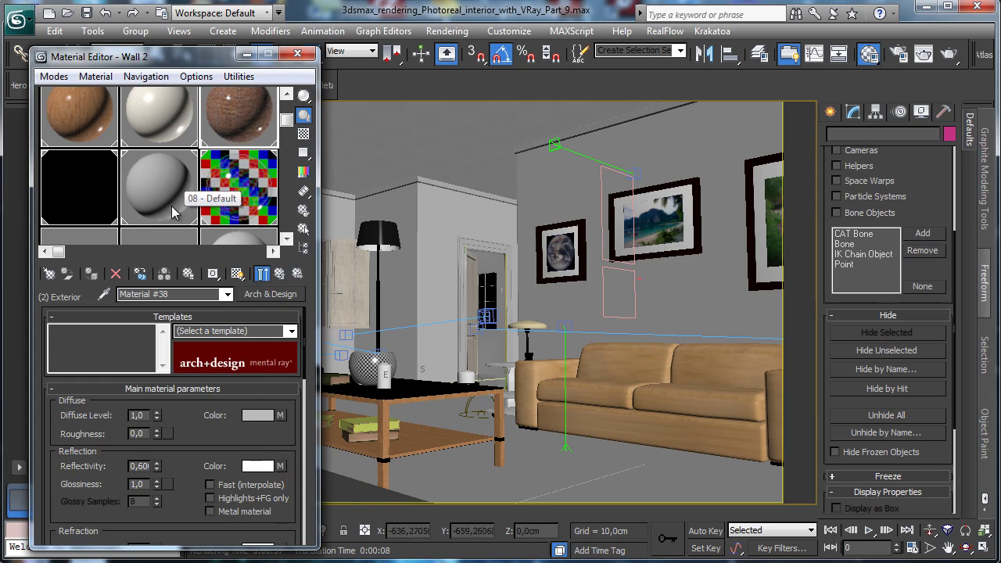
Copy the duplicate's RGlossiness map into the exterior material's reflection glossiness, and use By IOR fresnel reflections with an IOR of 1,6.
left_click(167, 241)
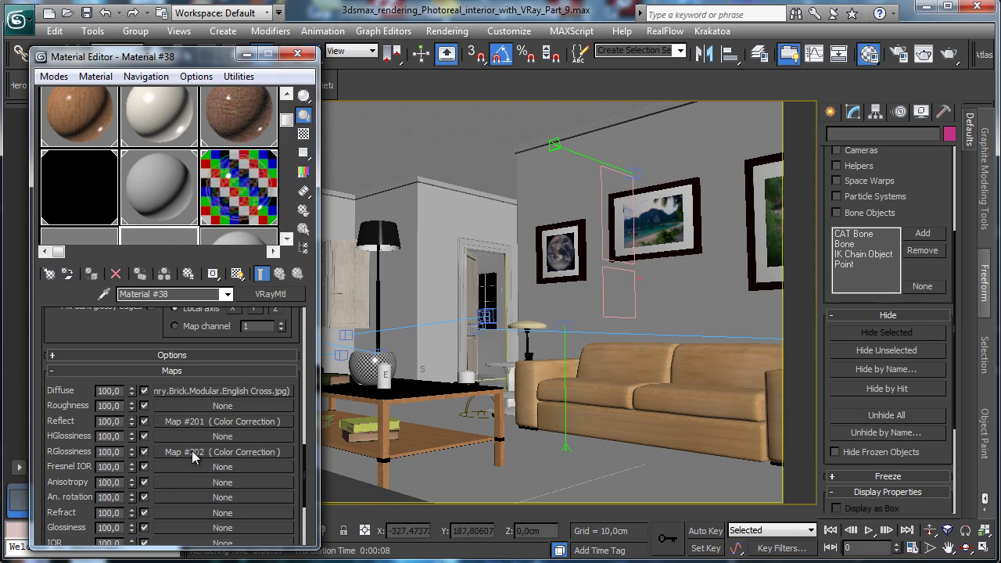
right_click(192, 451)
left_click(222, 476)
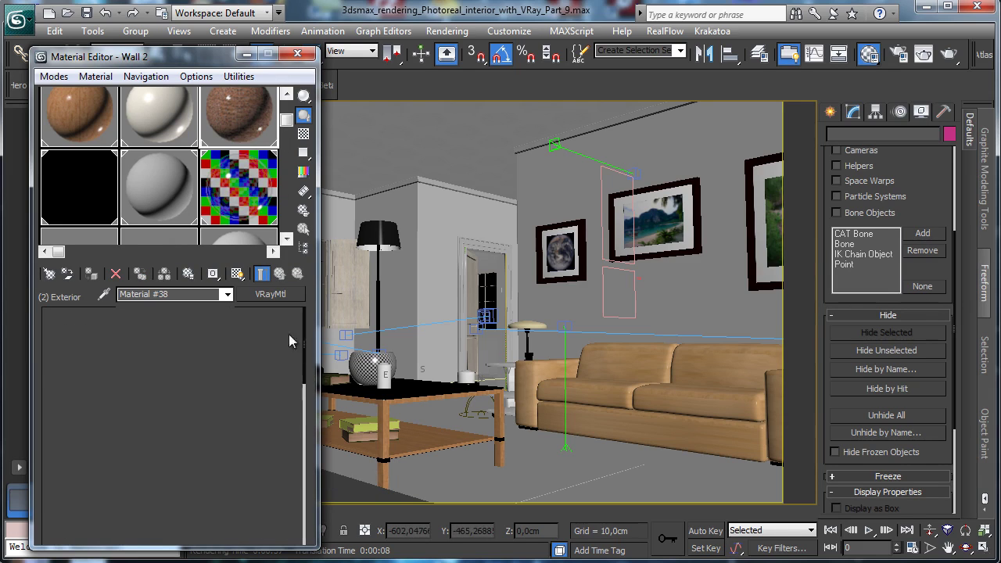
left_click_drag(202, 434, 224, 382)
right_click(168, 427)
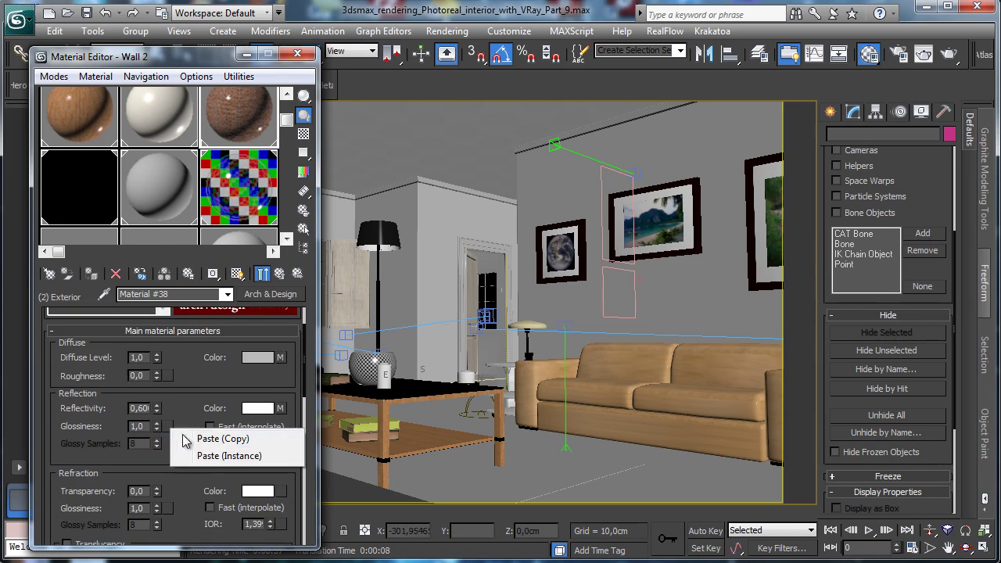
left_click(187, 452)
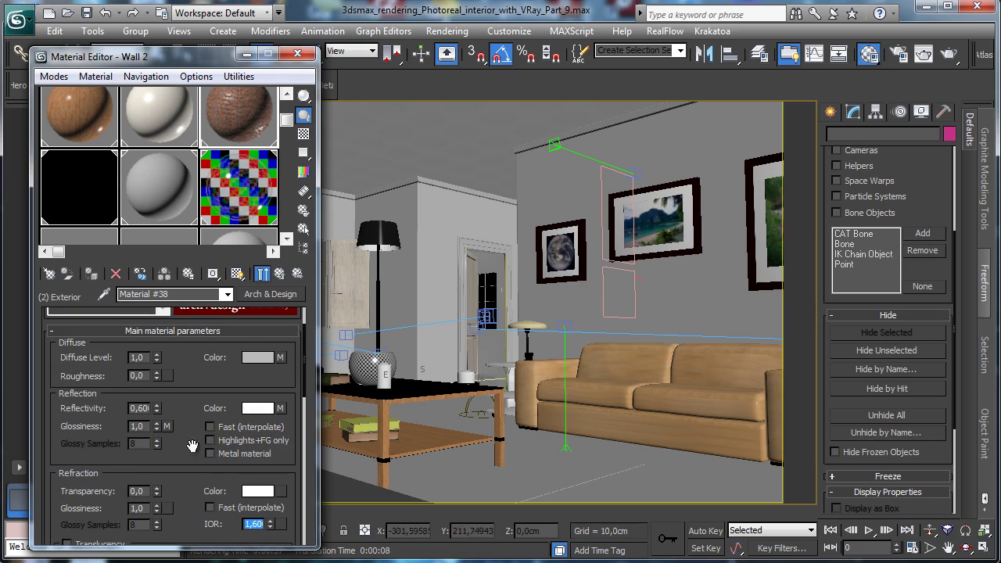
scroll(188, 465, "down", 8)
left_click(63, 399)
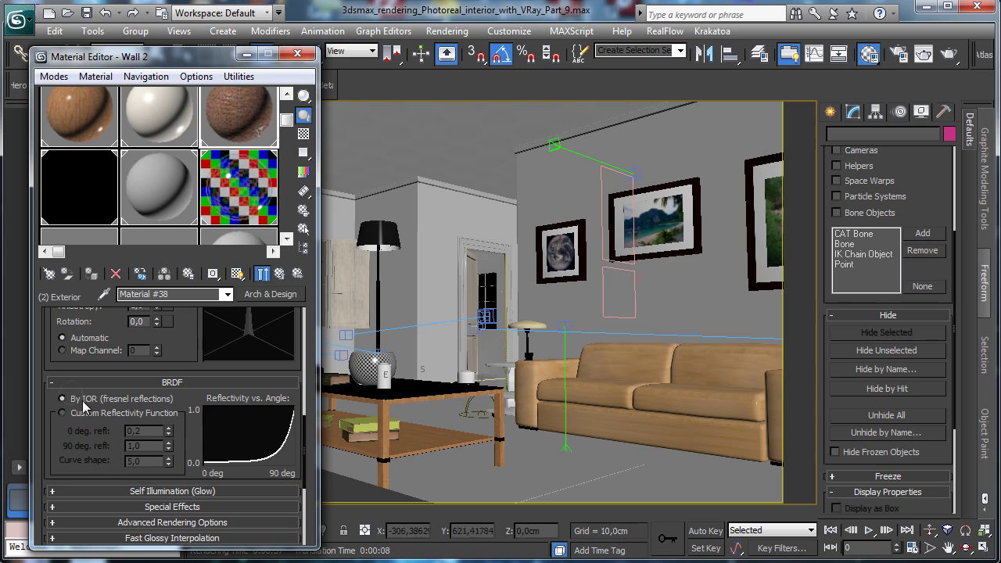
Copy the English Cross brick bump map from the V-Ray duplicate into the exterior Arch & Design material's bump and set its amount to 0,15.
left_click(163, 223)
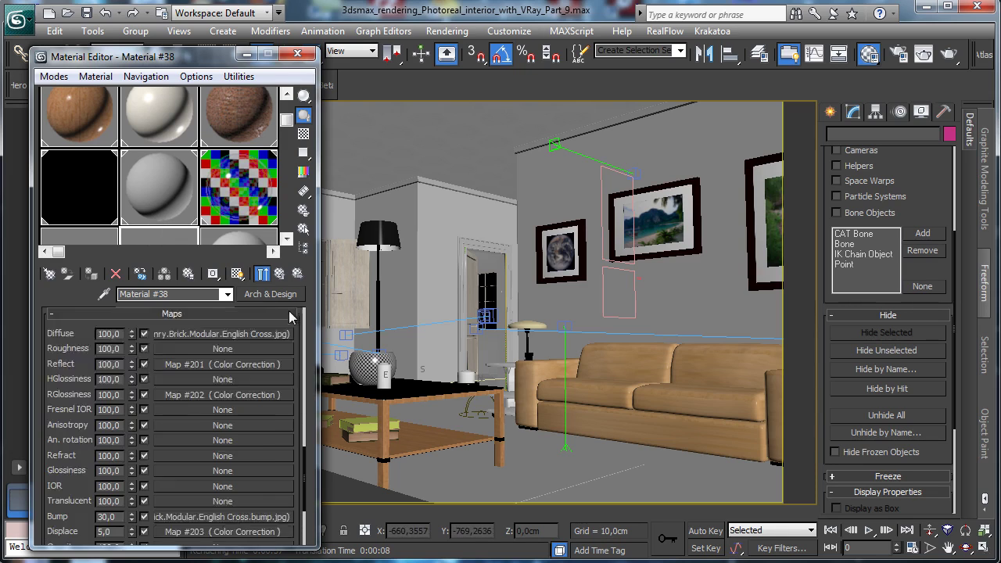
scroll(235, 427, "down", 3)
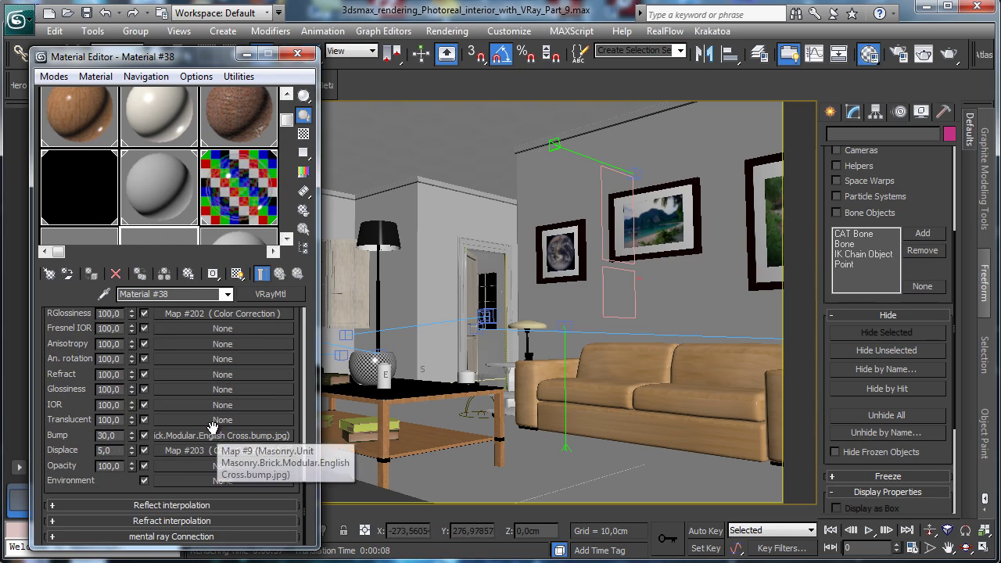
right_click(199, 437)
left_click(236, 464)
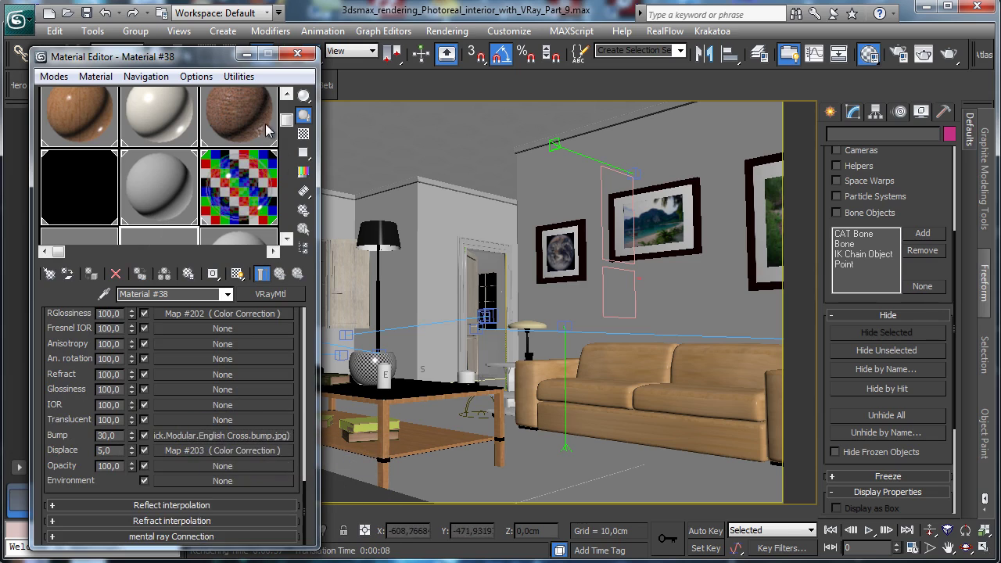
left_click(252, 123)
left_click_drag(190, 447, 197, 296)
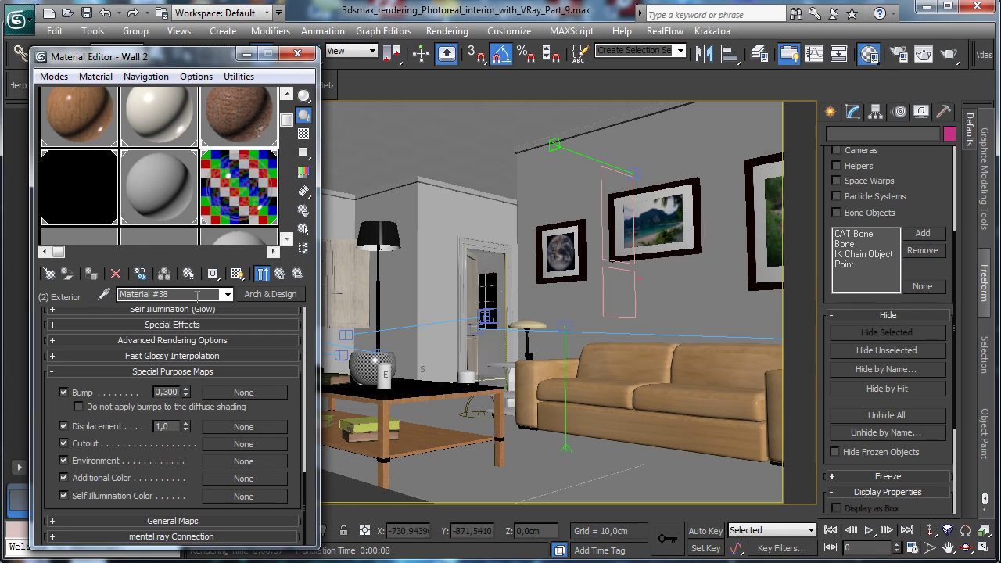
right_click(244, 392)
left_click(266, 415)
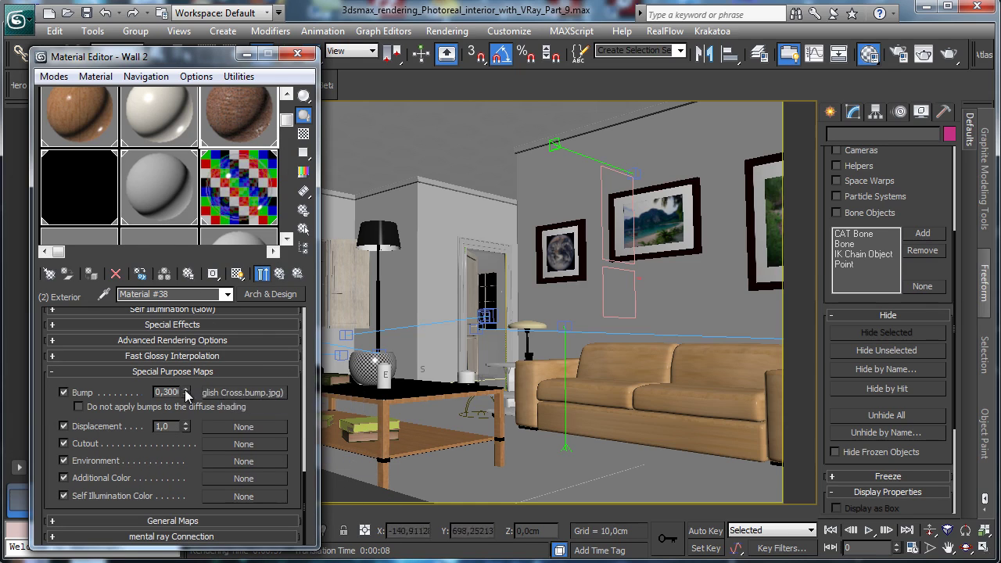
double_click(167, 392)
type("0,15")
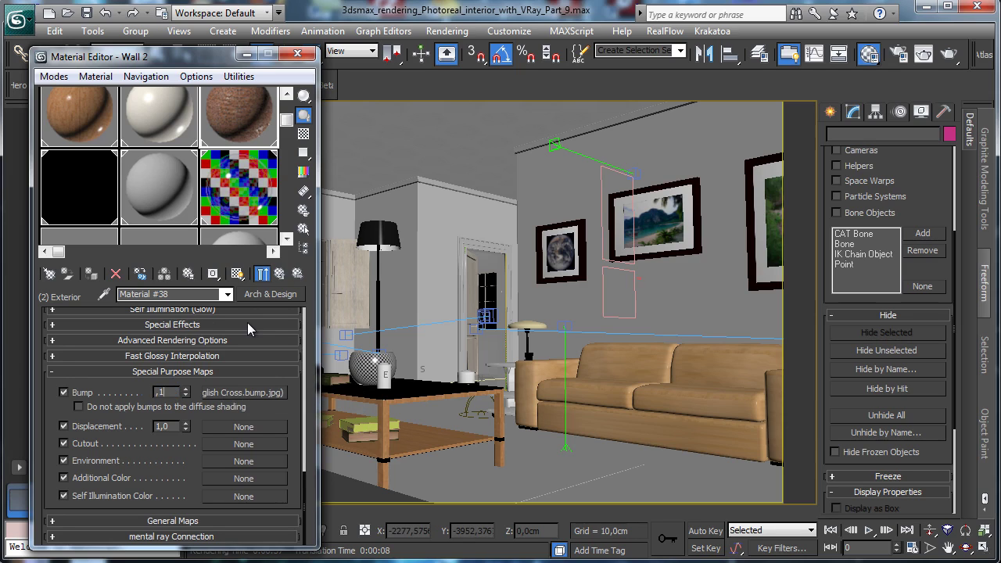
key("Return")
Paste the V-Ray duplicate's Displace Color Correction map as a copy into the exterior material's displacement and set its amount to 0,2.
left_click(132, 237)
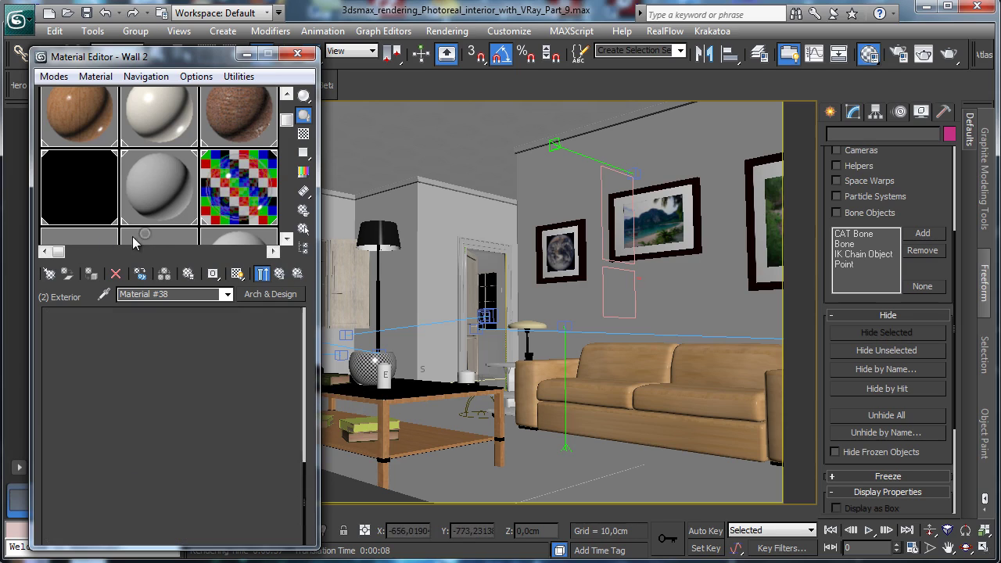
left_click_drag(214, 541, 214, 477)
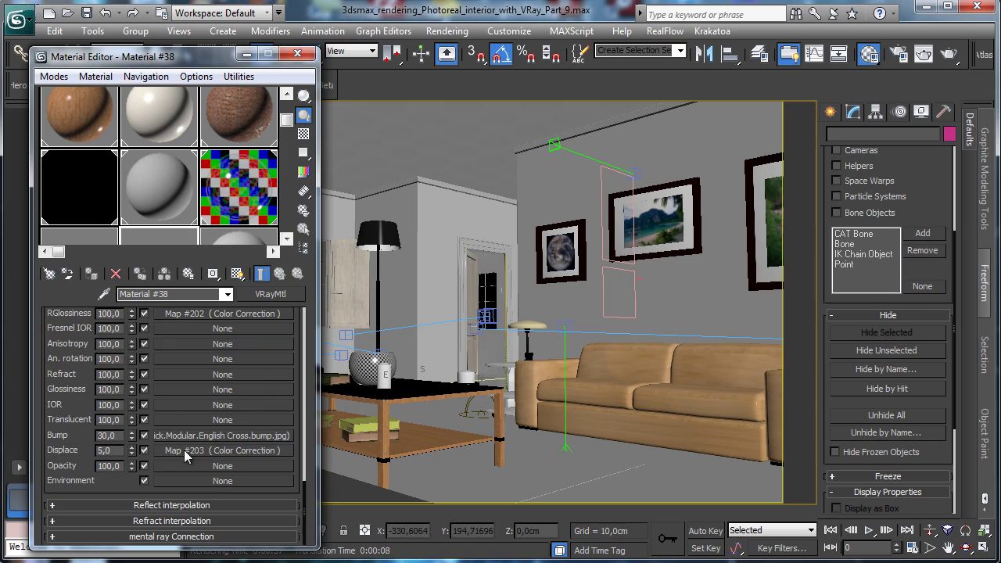
right_click(185, 450)
left_click(223, 478)
left_click(246, 120)
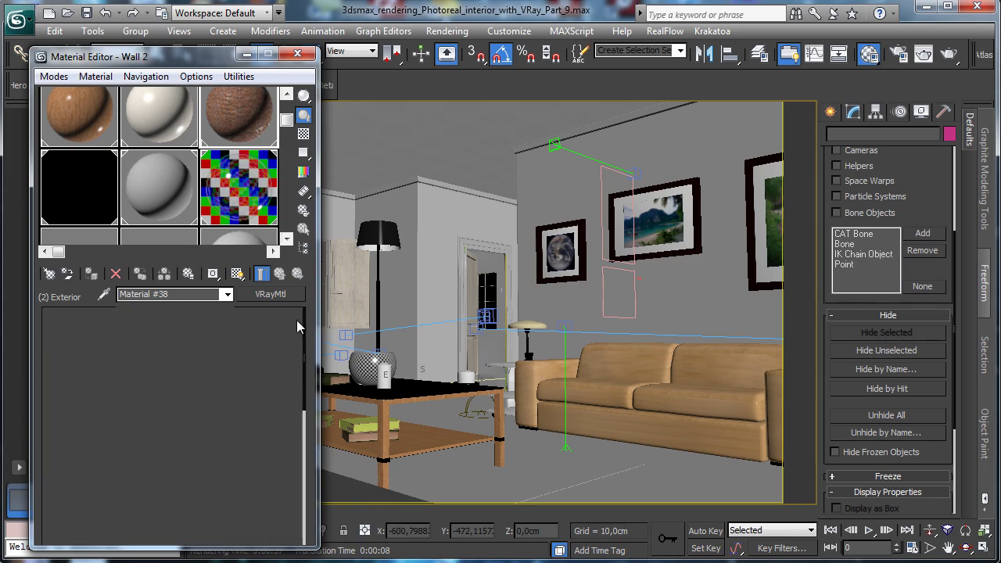
scroll(296, 320, "down", 5)
right_click(226, 428)
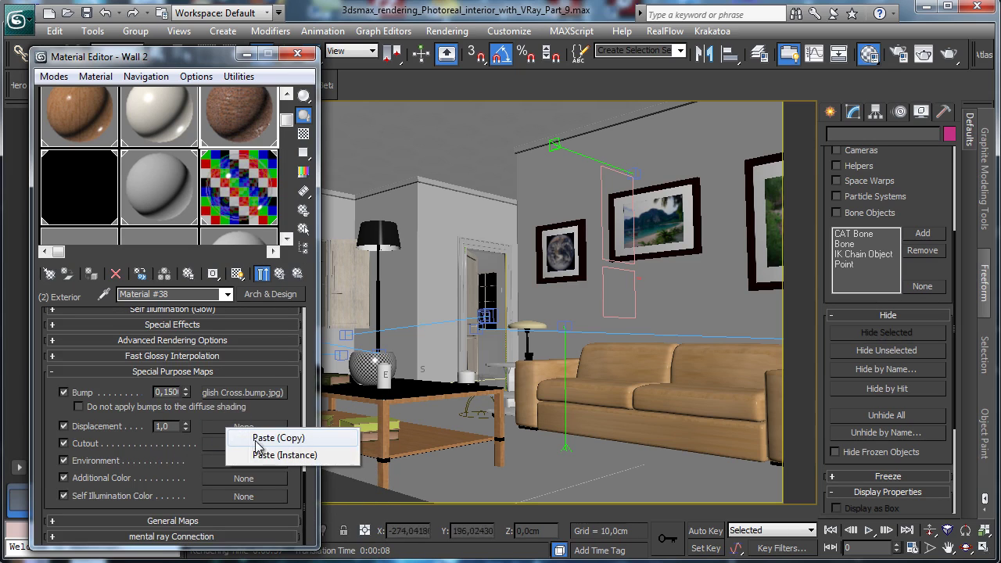
left_click(271, 441)
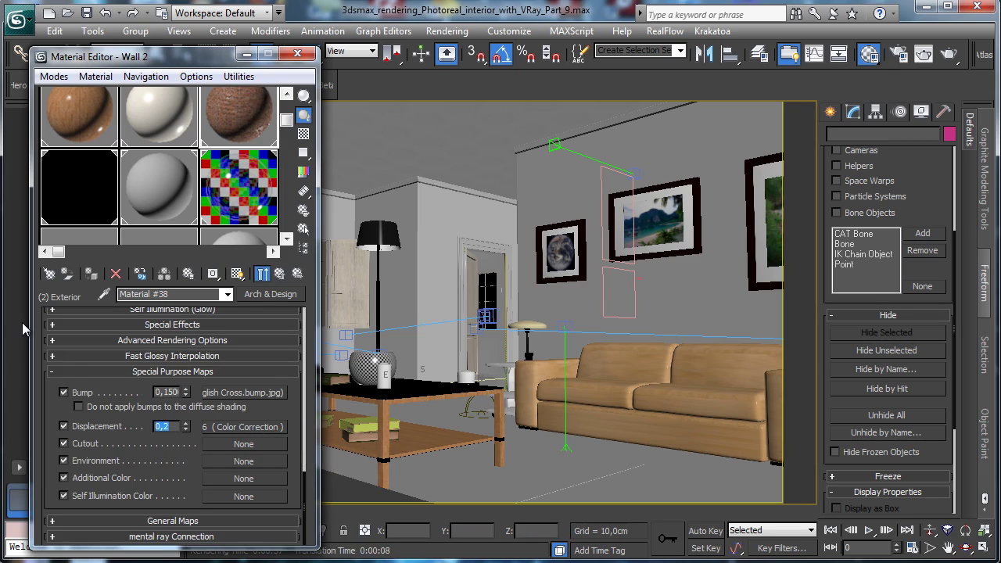
Start saving the scene under a new name, create a folder named May inside the 2013 folder and open it.
left_click(15, 20)
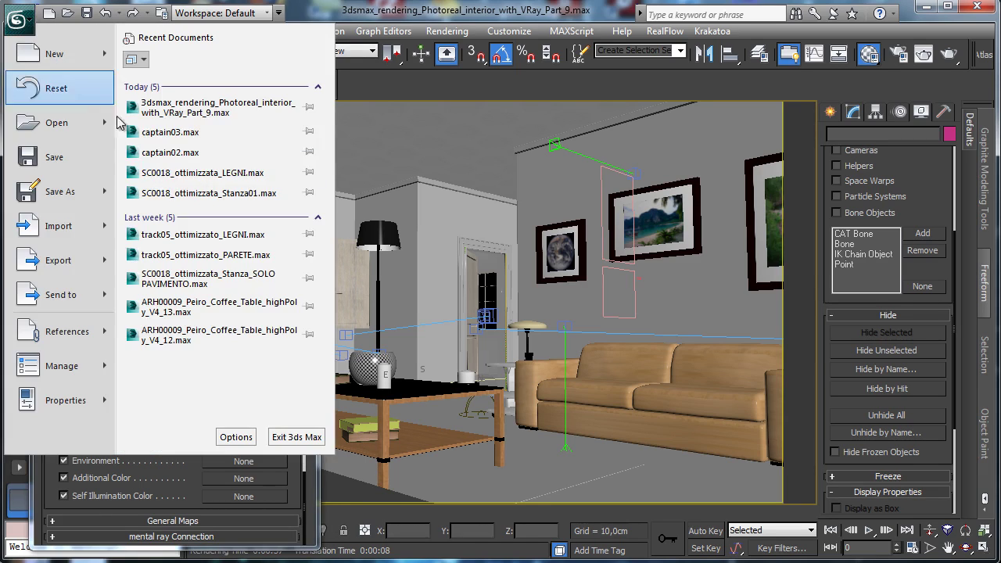
left_click(92, 195)
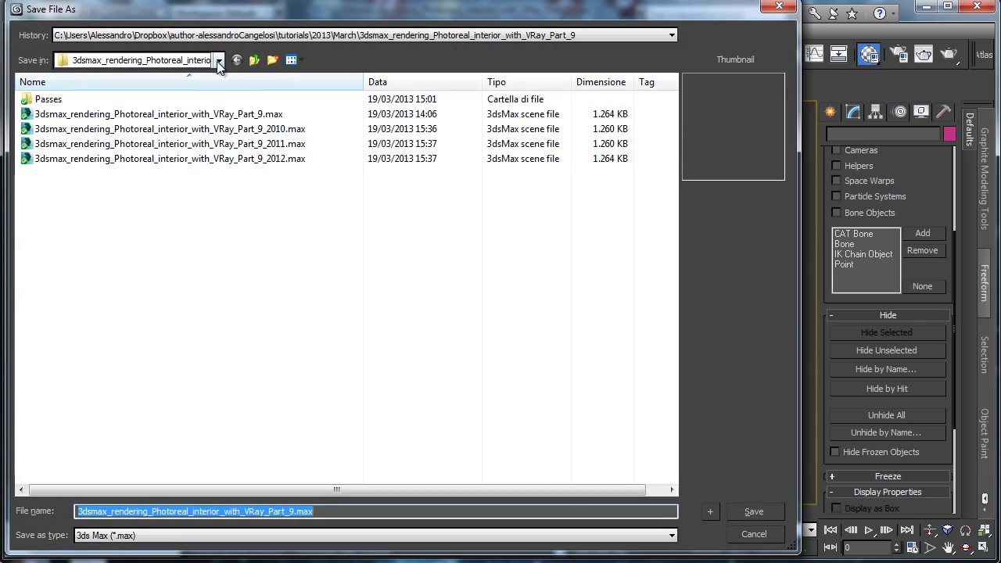
left_click(217, 61)
left_click(119, 164)
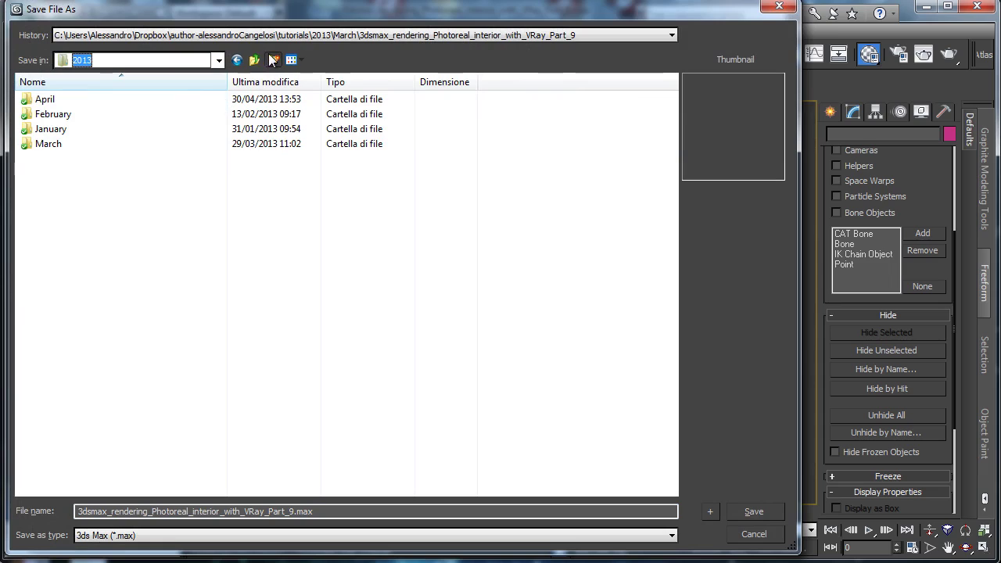
key("ctrl+shift+n")
type("May")
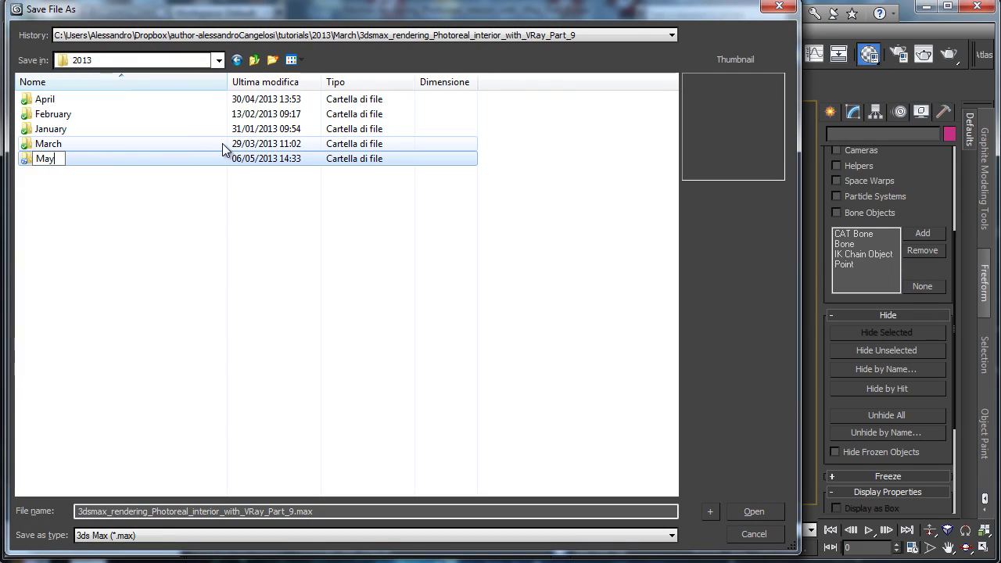
key("Return")
double_click(224, 156)
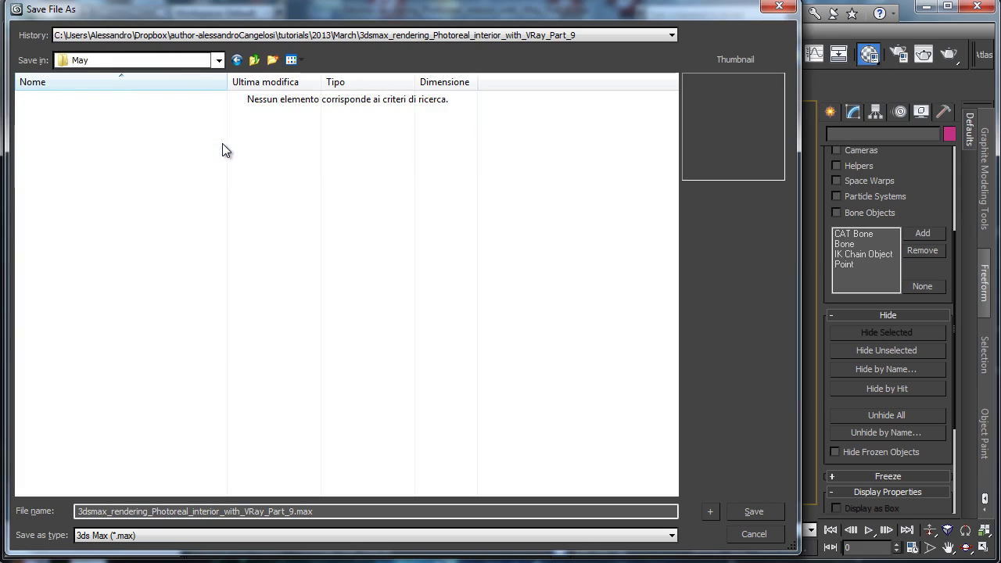
Create a 3dsmax_rendering_Photoreal_interior_with_iRay folder inside May and save the scene as 3dsmax_rendering_Photoreal_interior_with_iRay.max.
left_click(273, 61)
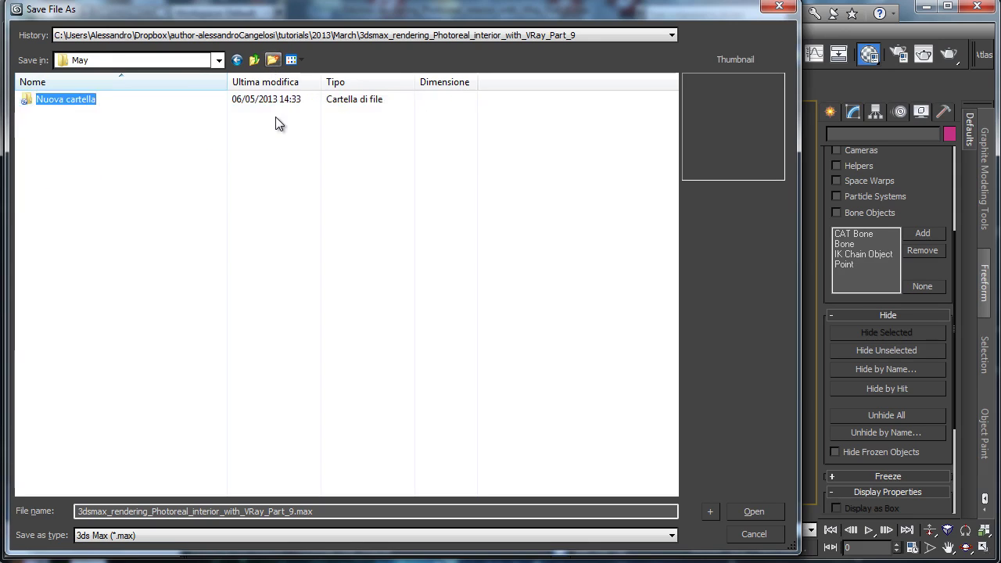
type("3d")
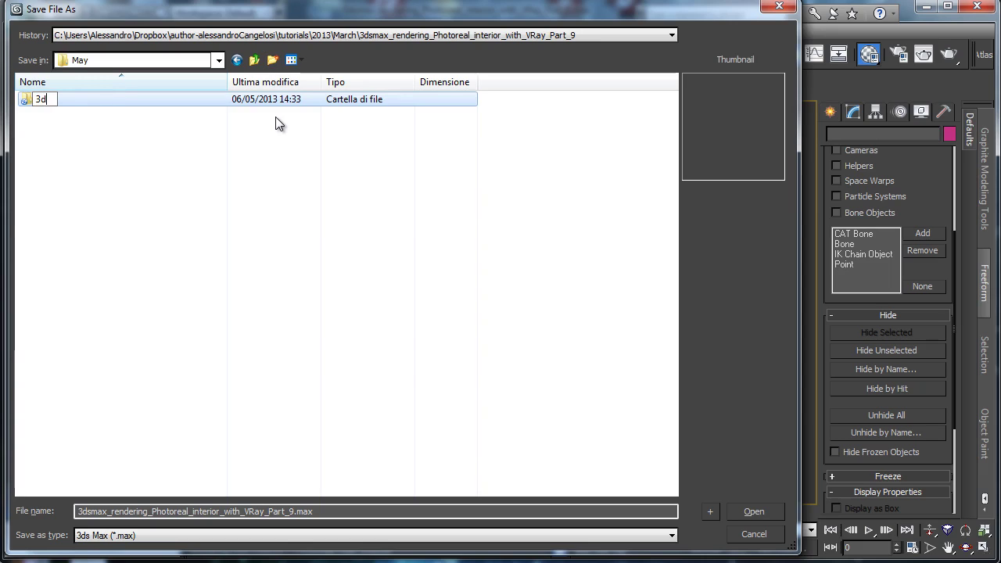
type("smax_rendering_Ph")
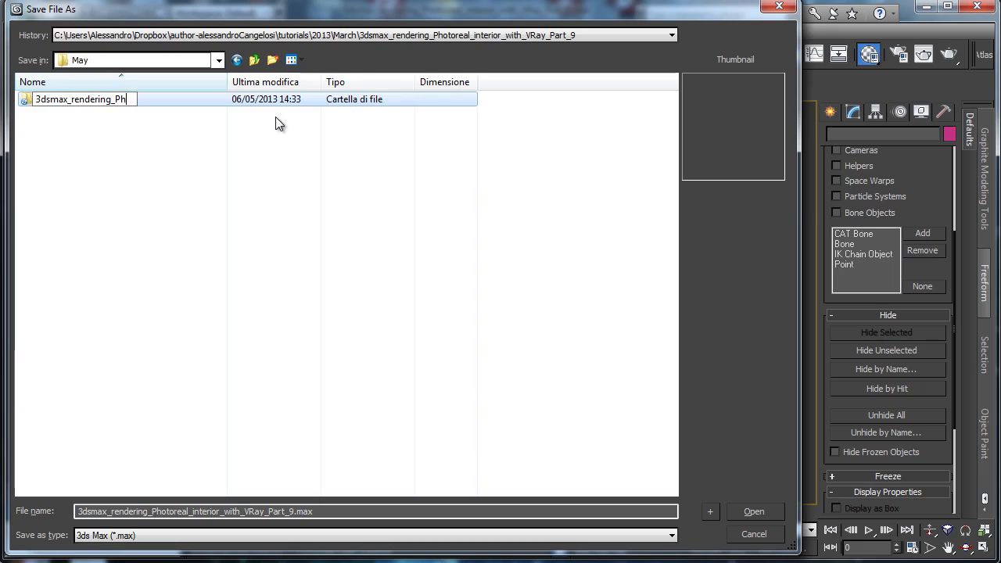
type("otoreal_")
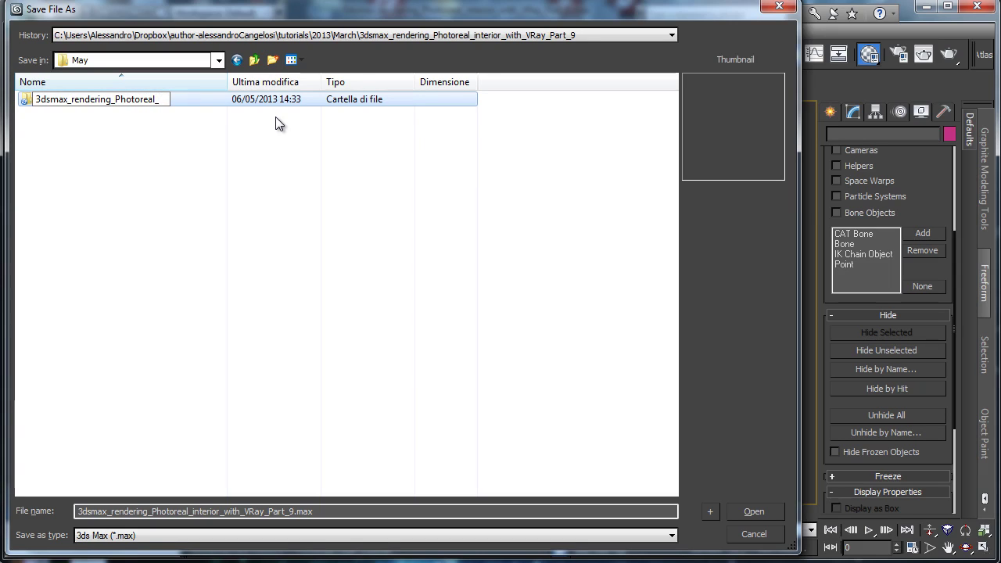
type("interior_wi")
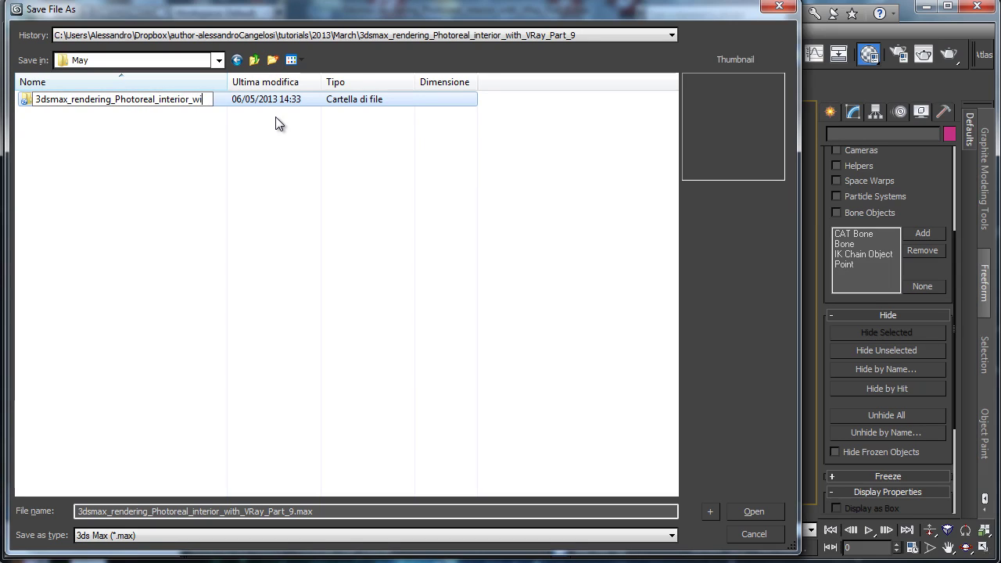
type("th_iRa")
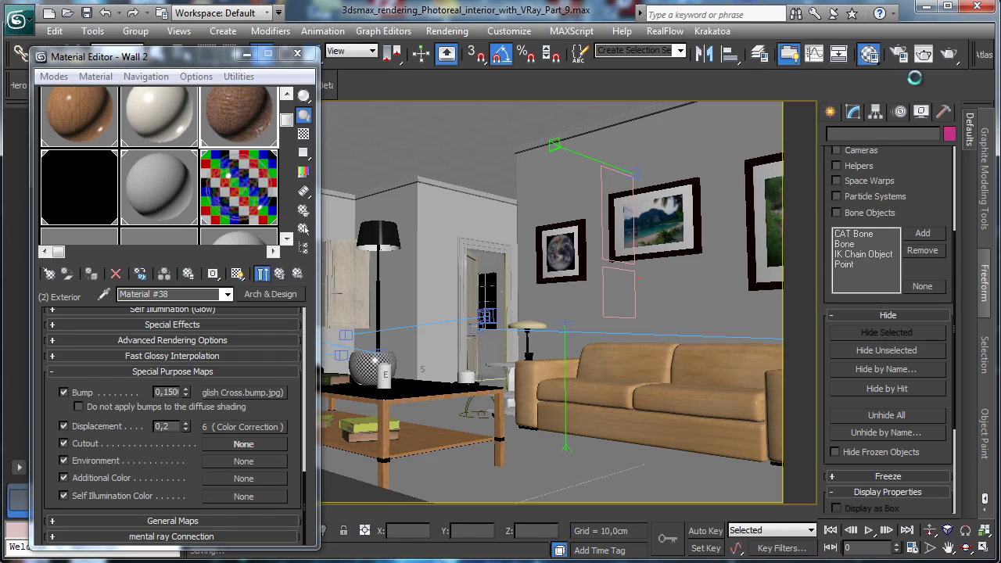
Run a test render of the camera view to check the converted materials, cancel it and put the render window away.
left_click(947, 56)
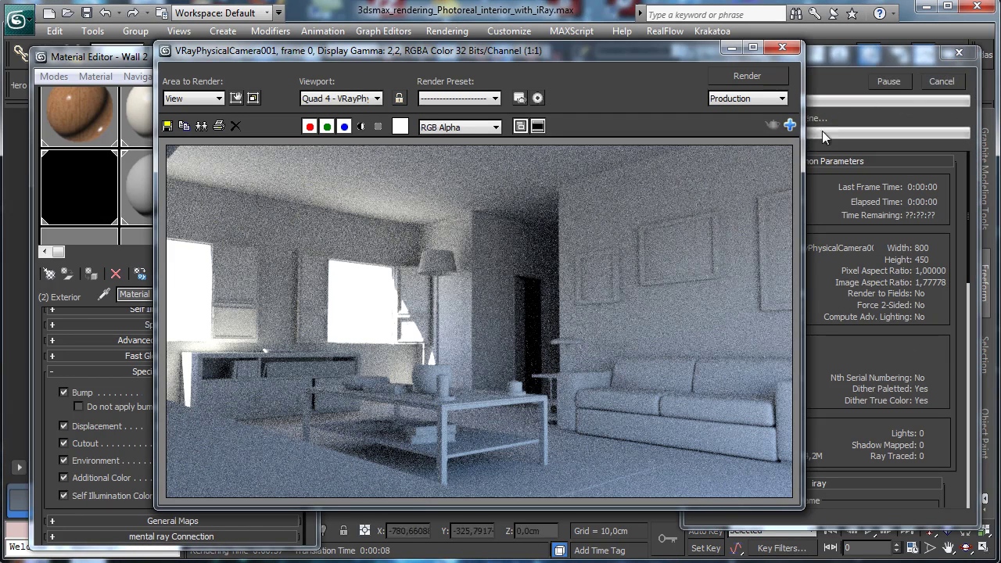
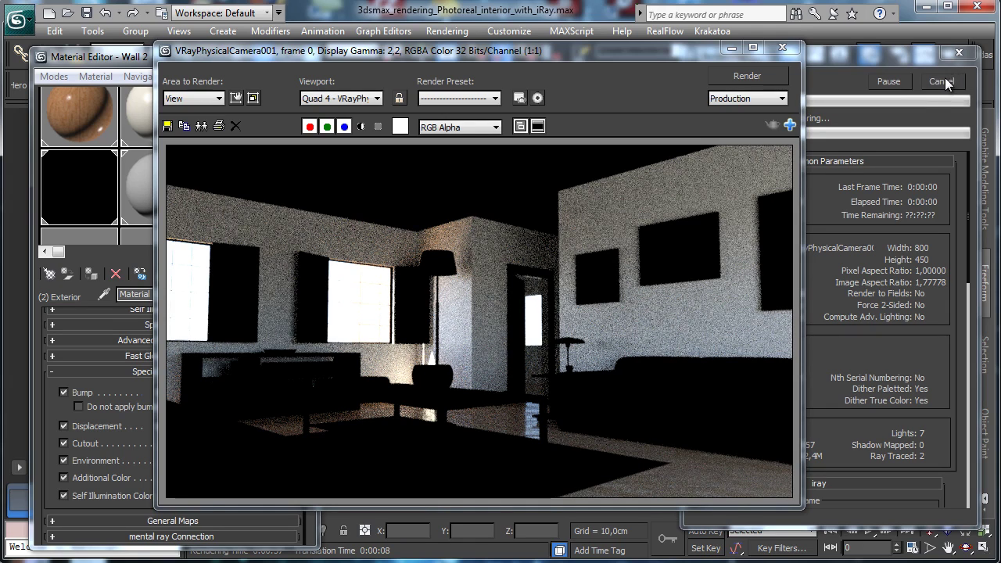
left_click(943, 79)
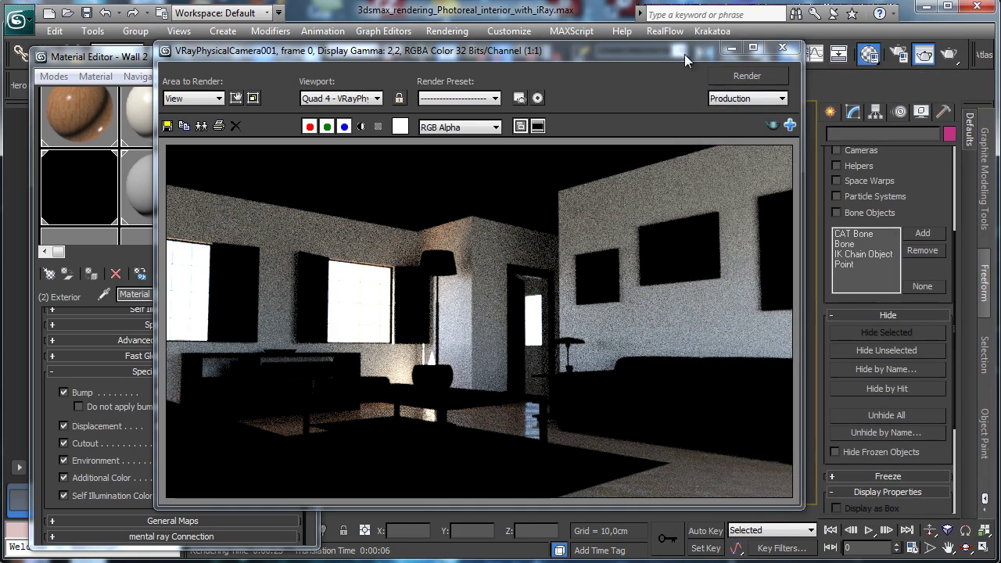
left_click(732, 49)
Reset the Pavement, Wall 1 and Wall 2 sample slots, affecting only the editor slots and not the scene.
scroll(194, 156, "up", 1)
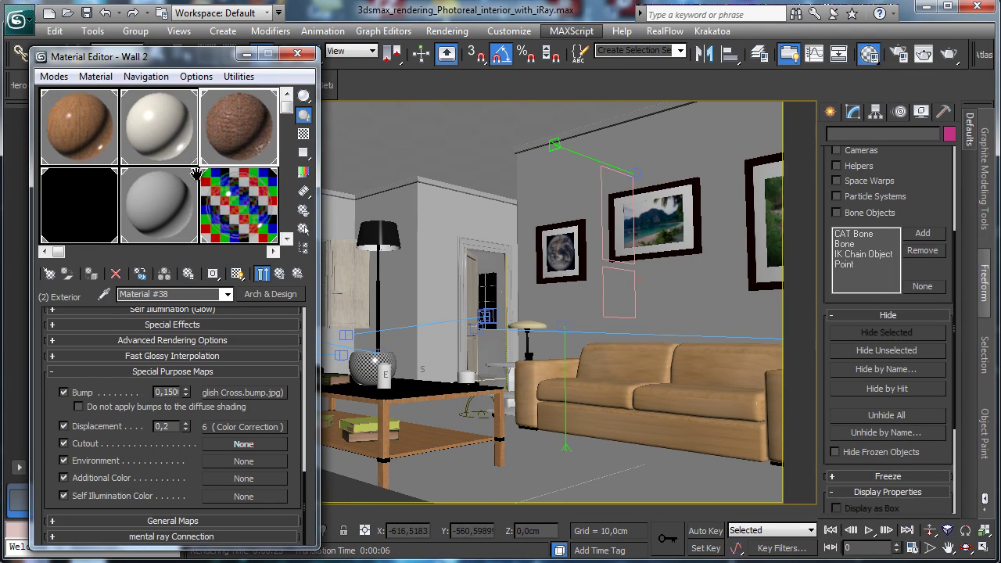
left_click(239, 212)
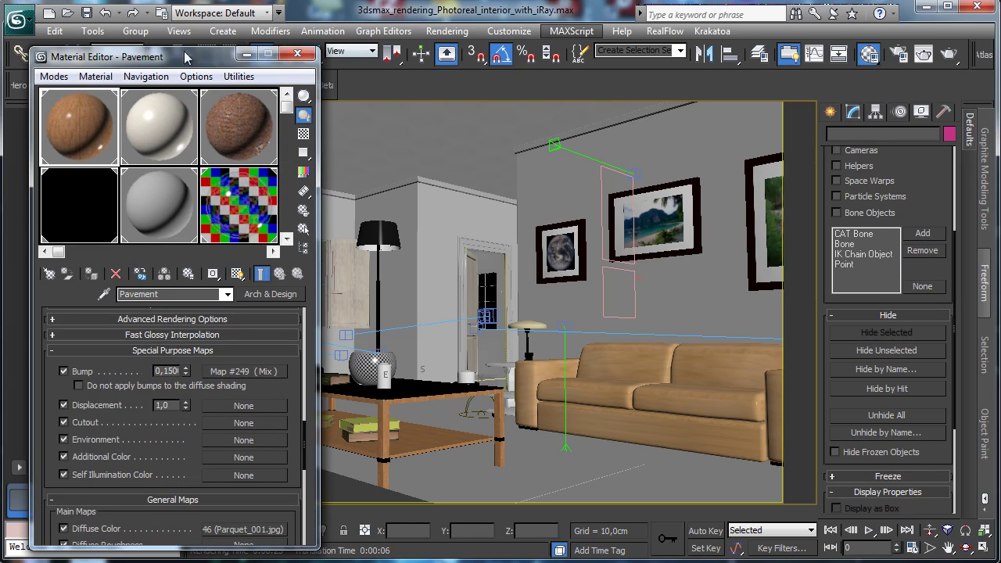
left_click(185, 275)
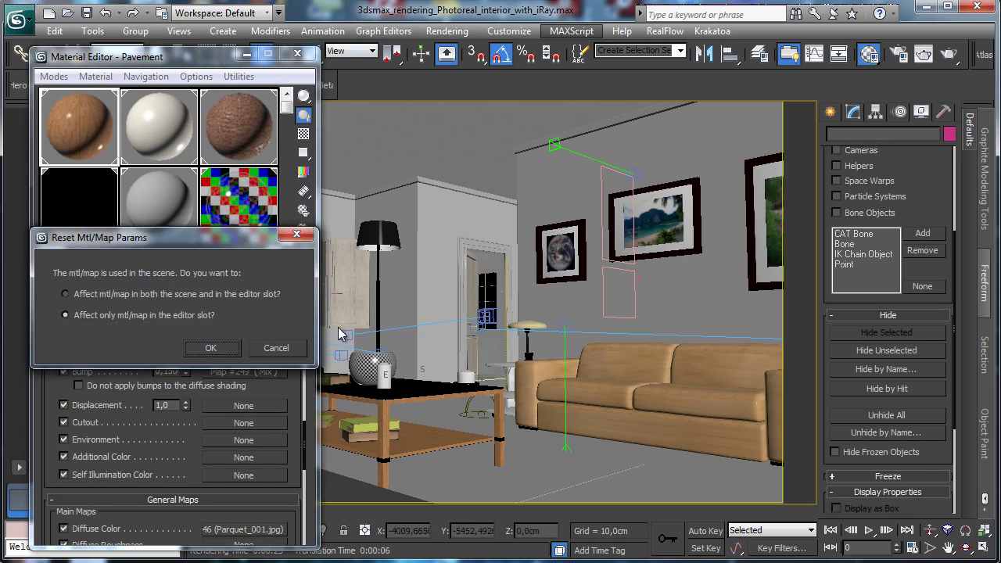
left_click(215, 349)
left_click(149, 124)
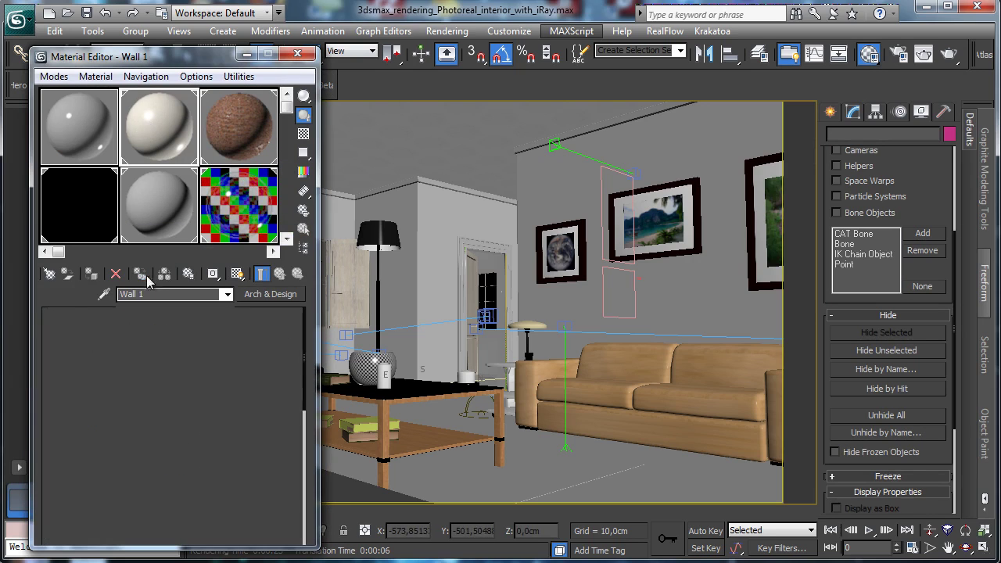
left_click(115, 274)
left_click(211, 348)
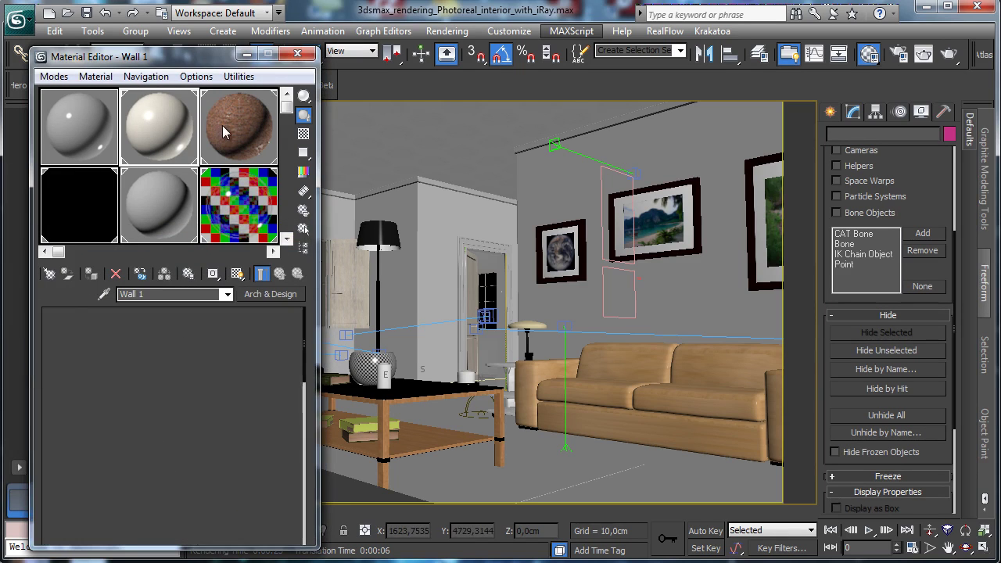
left_click(116, 273)
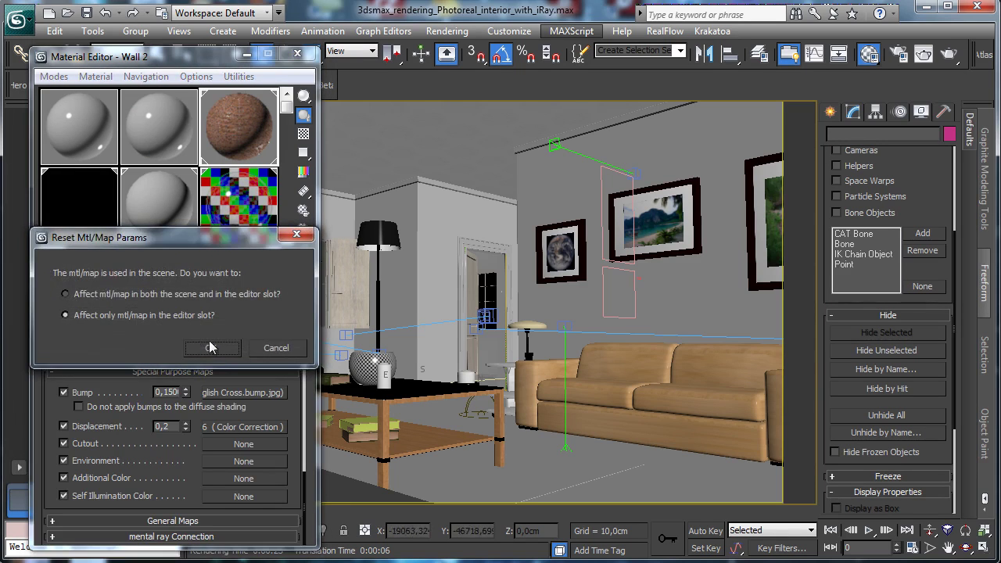
left_click(211, 348)
Load the Ceiling material from the Material Explorer as an instance into the first sample slot.
left_click(449, 31)
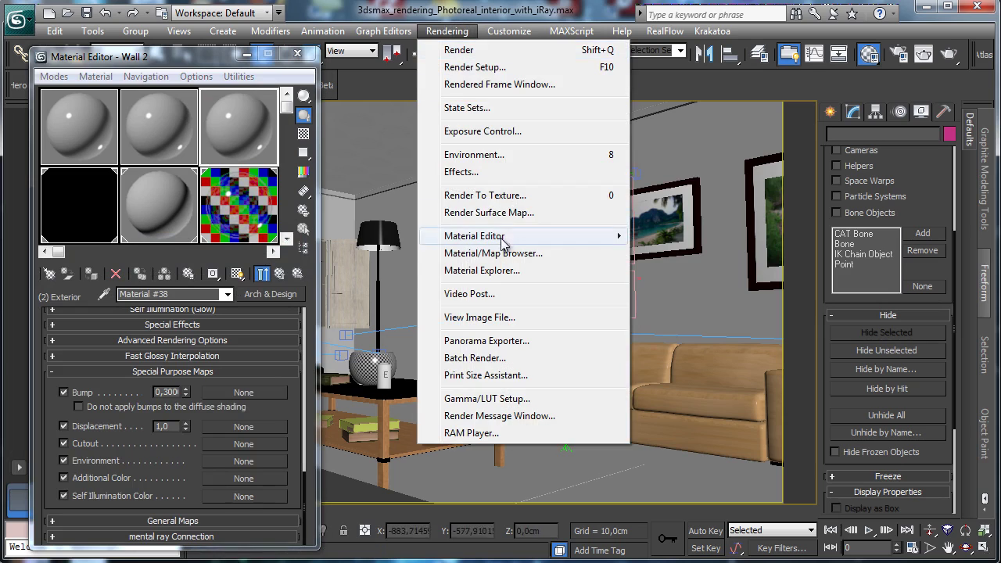
left_click(505, 268)
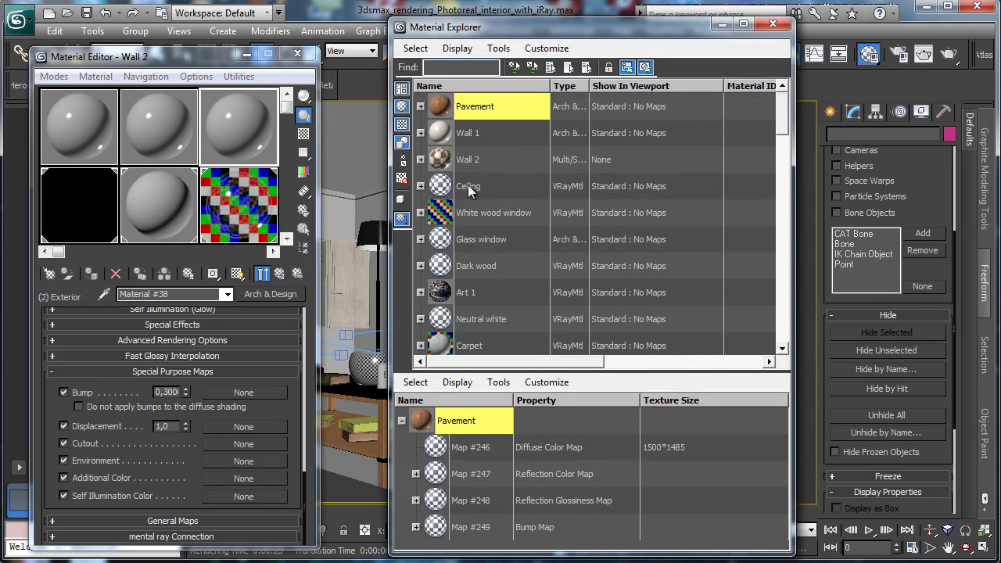
left_click(468, 184)
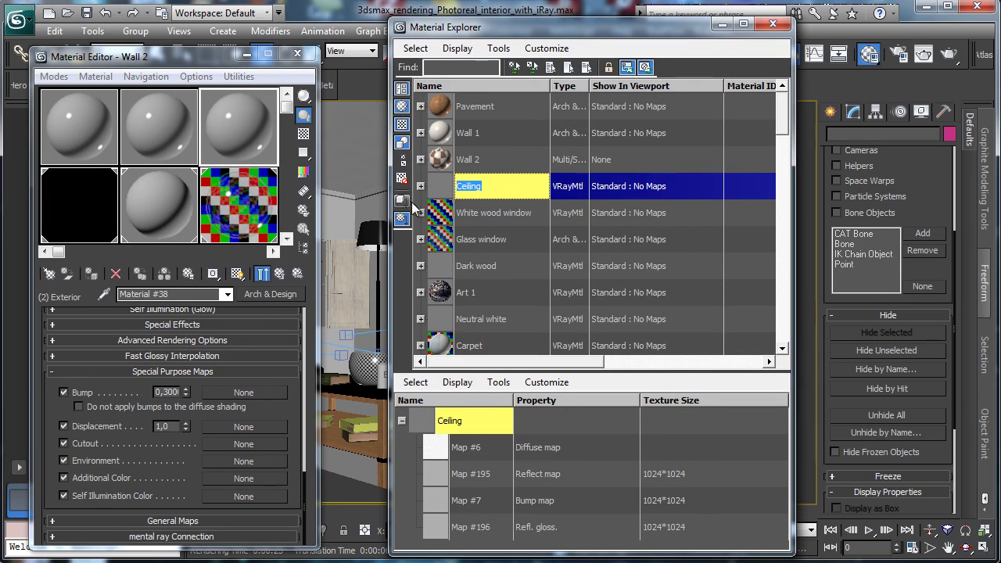
left_click_drag(437, 189, 104, 131)
left_click(140, 348)
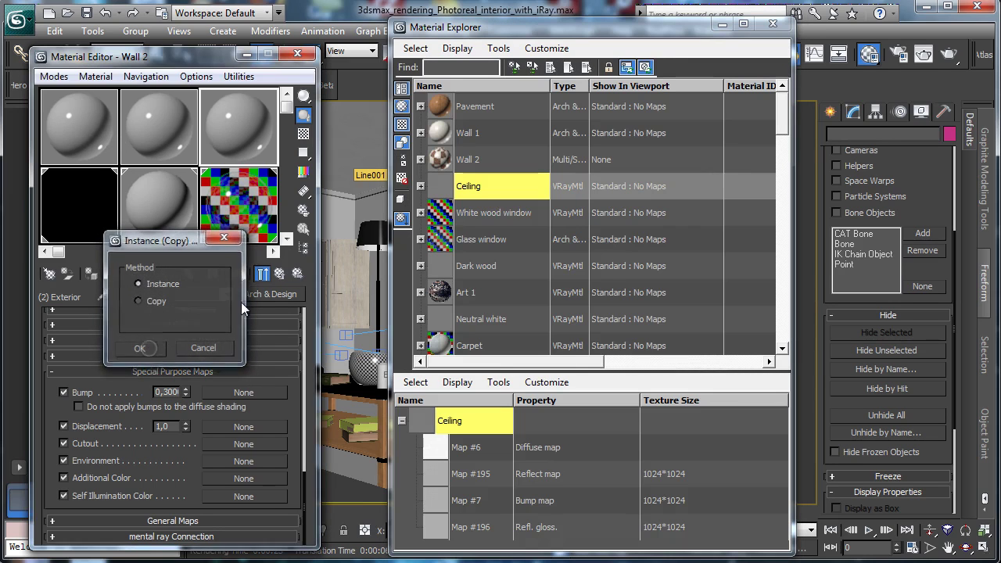
Load the White wood window material as an instance into the second sample slot.
left_click(442, 215)
left_click_drag(136, 127, 134, 126)
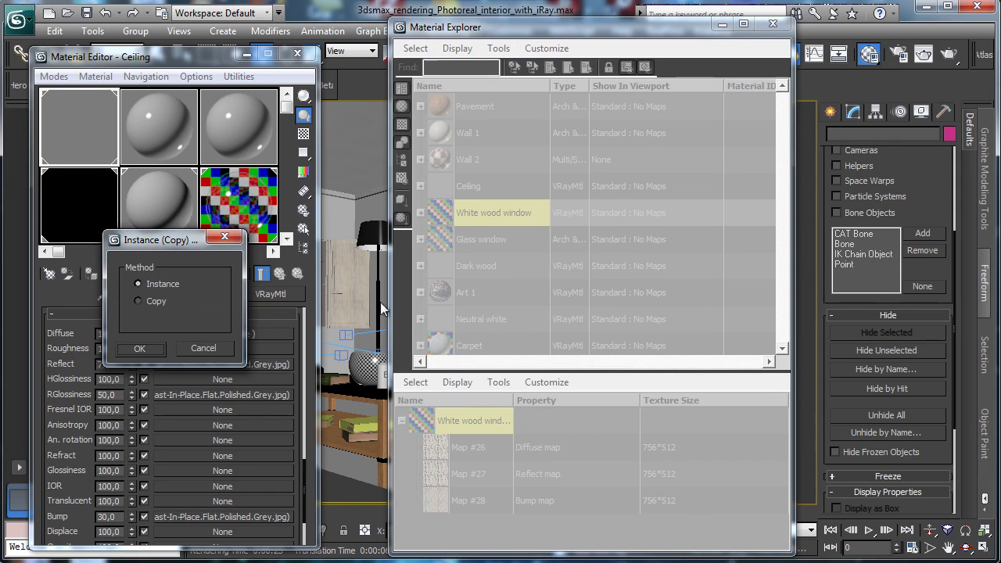
left_click(153, 349)
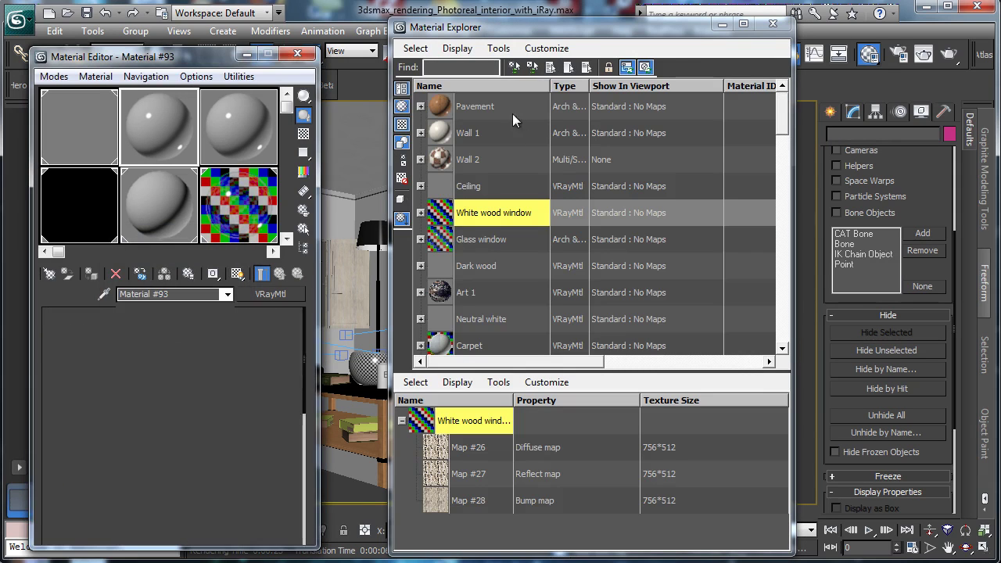
Load the Dark wood material as an instance into the third sample slot and close the Material Explorer.
left_click(440, 269)
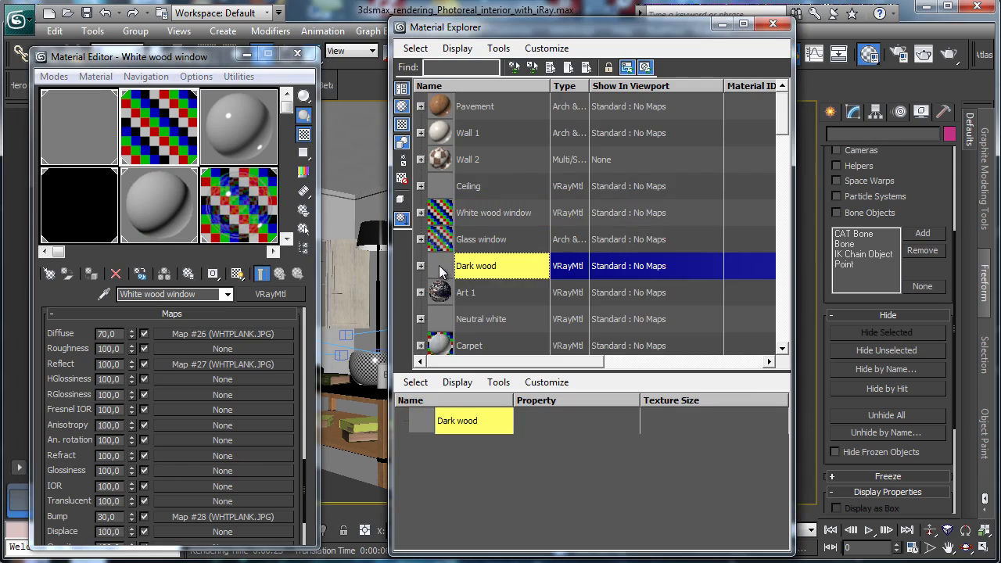
left_click_drag(442, 272, 247, 146)
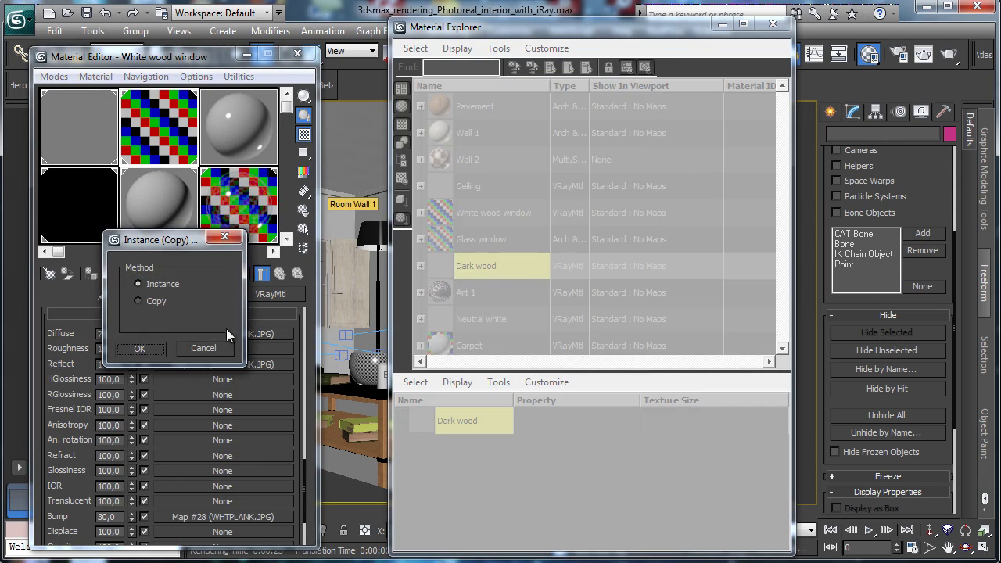
left_click(139, 348)
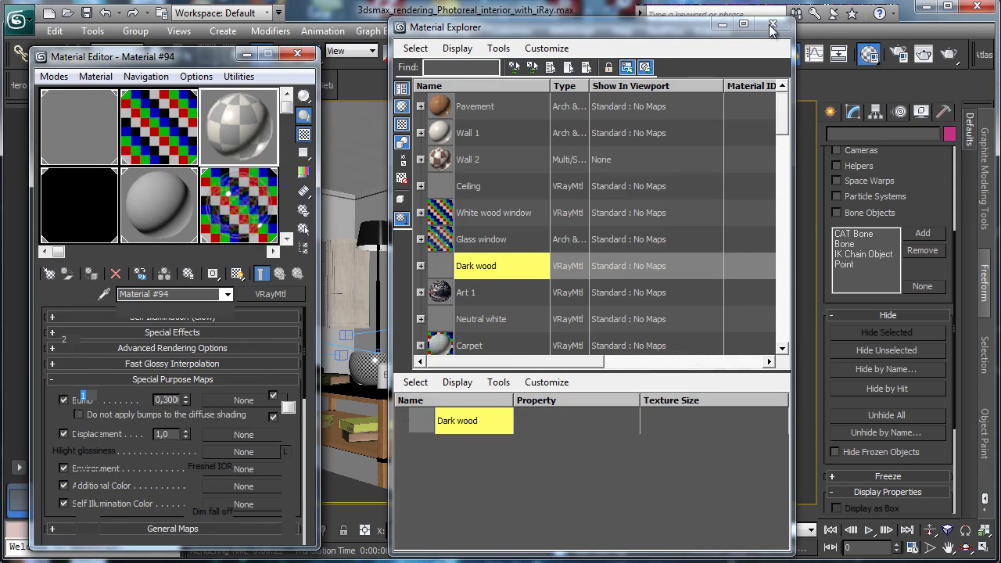
left_click(771, 27)
Duplicate the V-Ray Ceiling material over the old Wall 2 duplicate in the first slot of the third row.
left_click(71, 133)
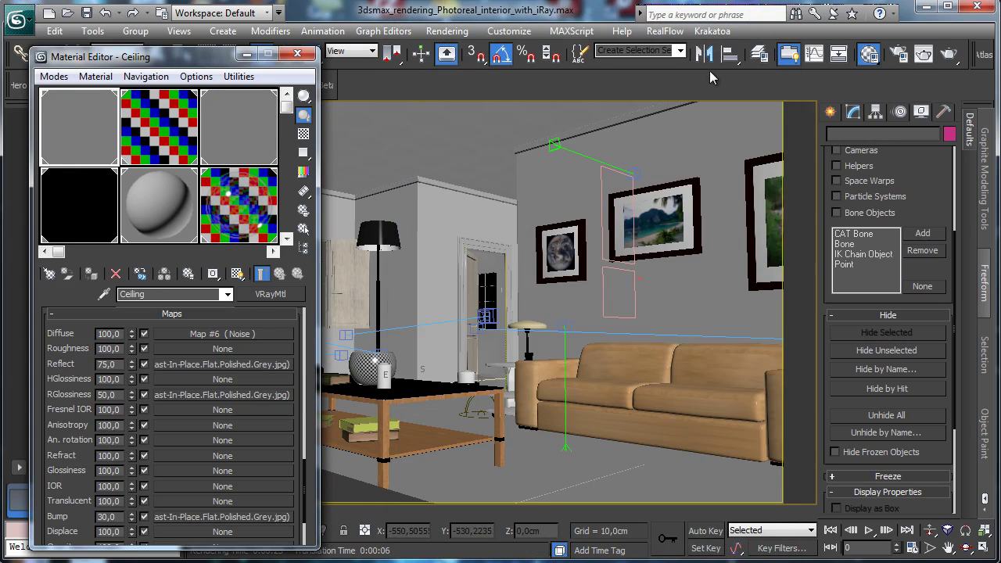
scroll(106, 152, "down", 1)
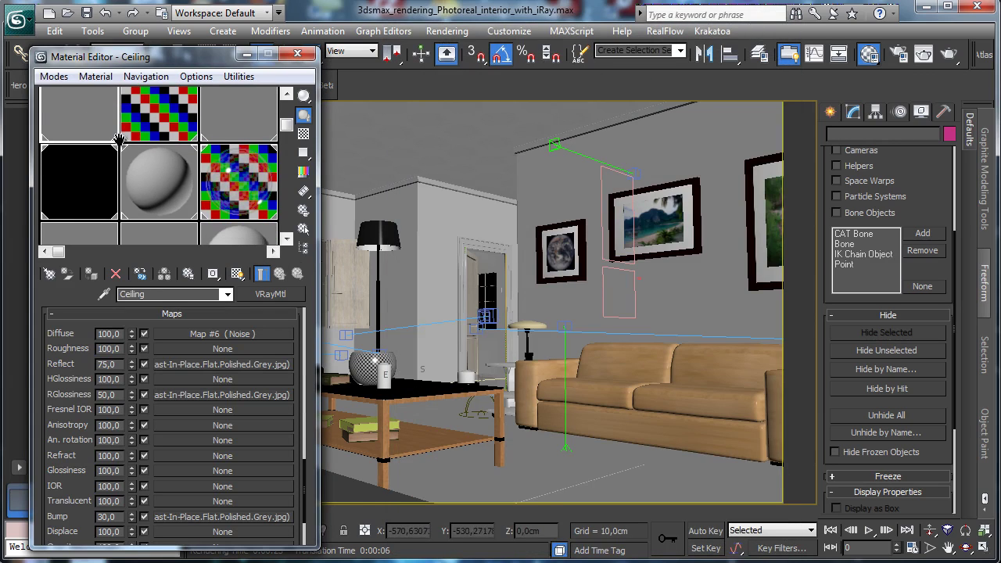
left_click(82, 231)
left_click(81, 118)
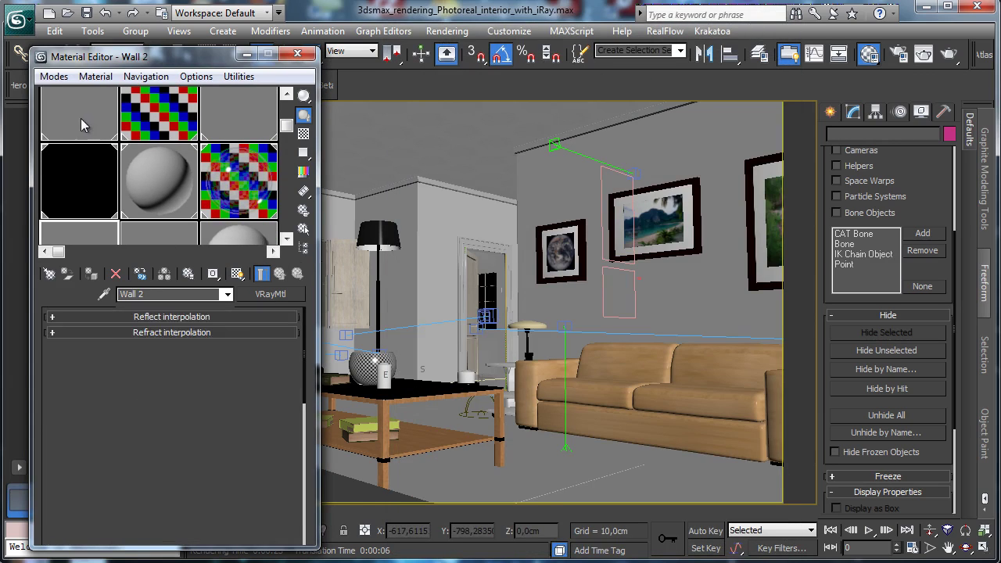
left_click_drag(91, 103, 148, 170)
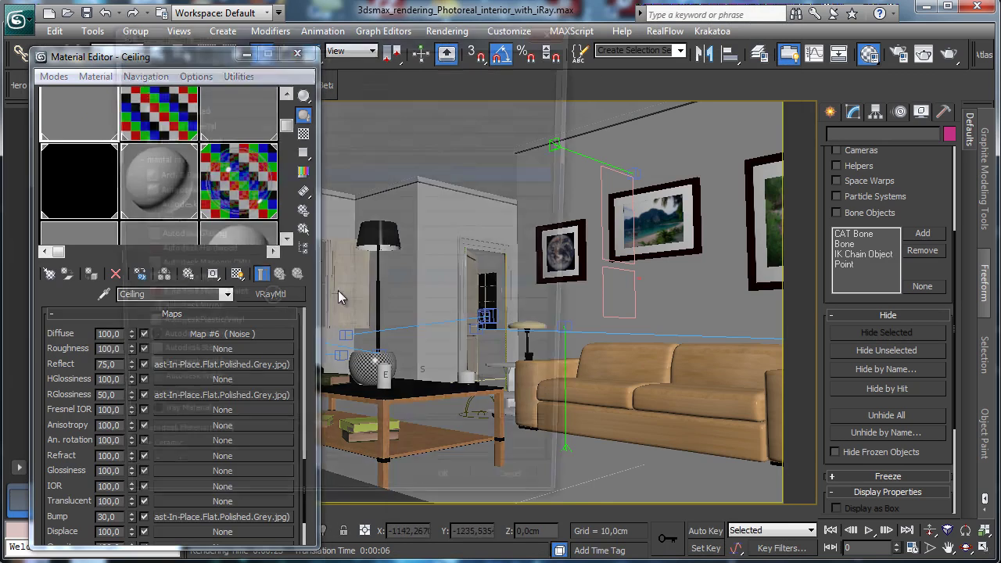
Change the original Ceiling material's type to Arch & Design and show the maps of its V-Ray duplicate.
left_click(271, 295)
double_click(180, 174)
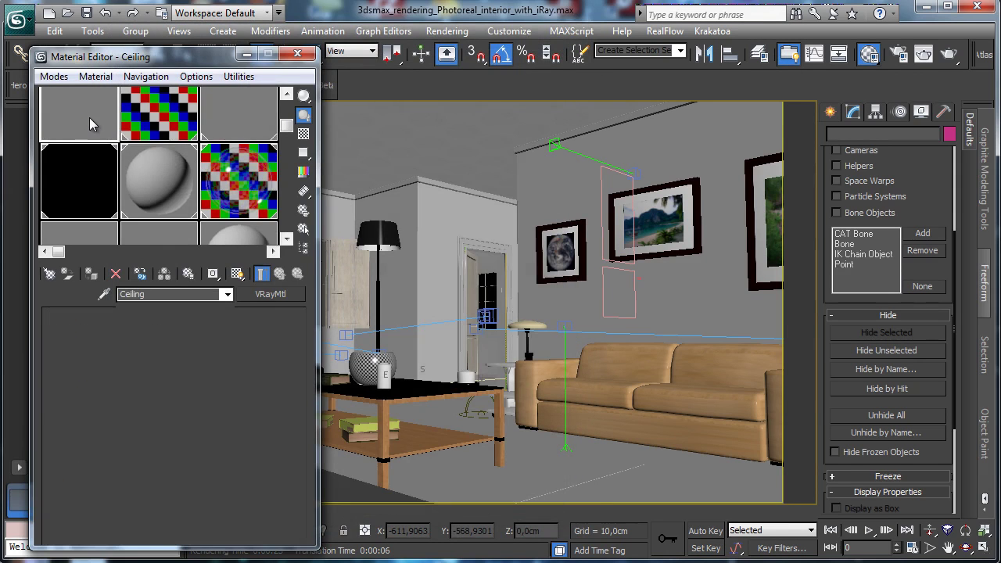
left_click(79, 234)
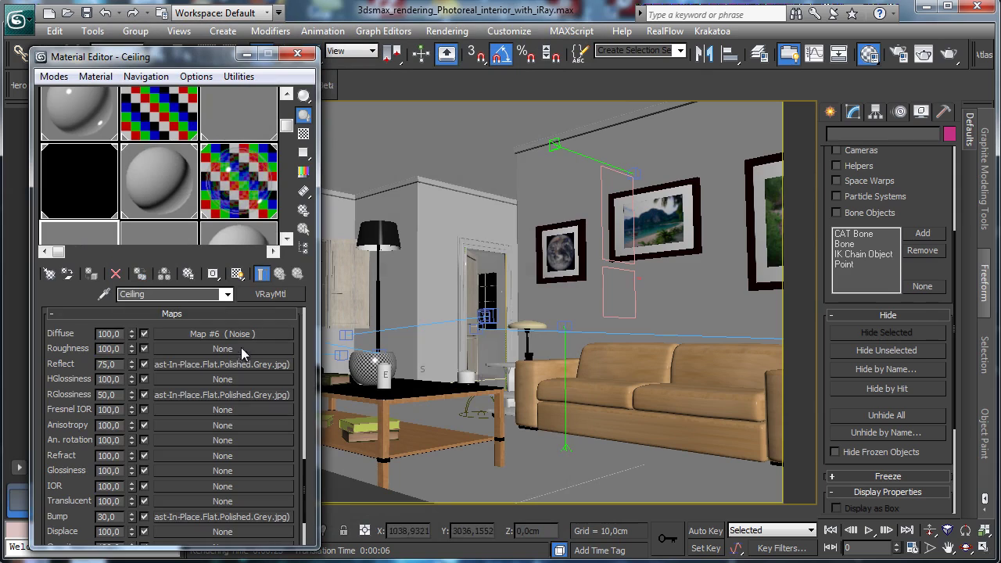
Copy the Diffuse Noise map from the V-Ray Ceiling duplicate into the Diffuse Color slot of the Arch & Design Ceiling.
right_click(241, 334)
left_click(278, 357)
scroll(242, 339, "down", 5)
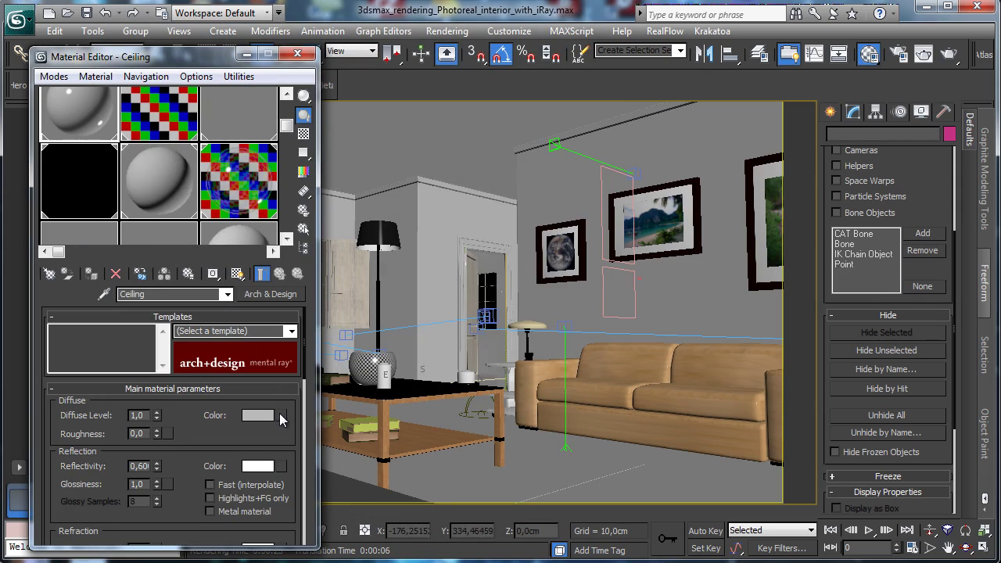
right_click(279, 419)
left_click(320, 420)
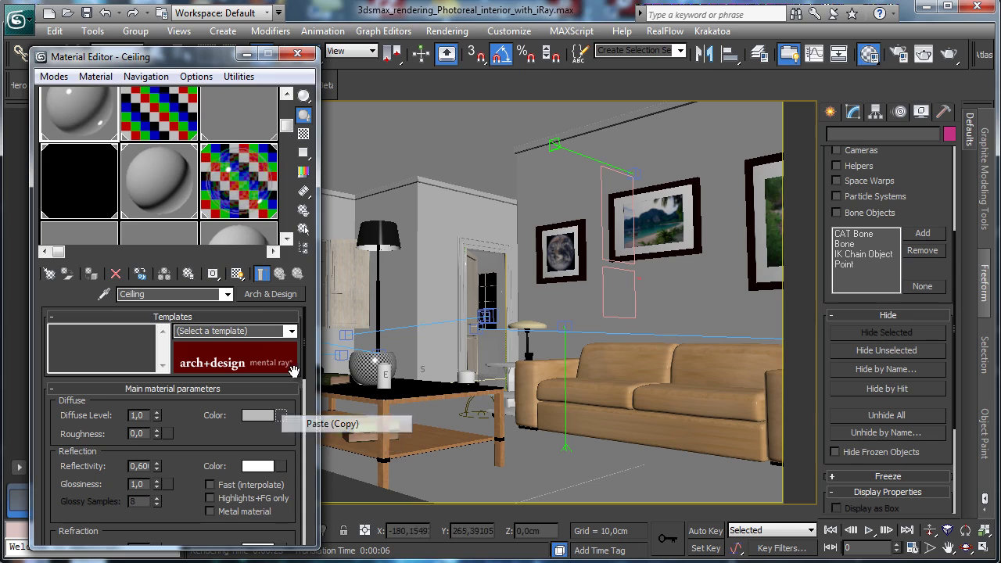
Copy the Reflect bitmap from the V-Ray Ceiling duplicate into the Reflection Color slot of the Arch & Design Ceiling.
left_click(93, 234)
right_click(239, 365)
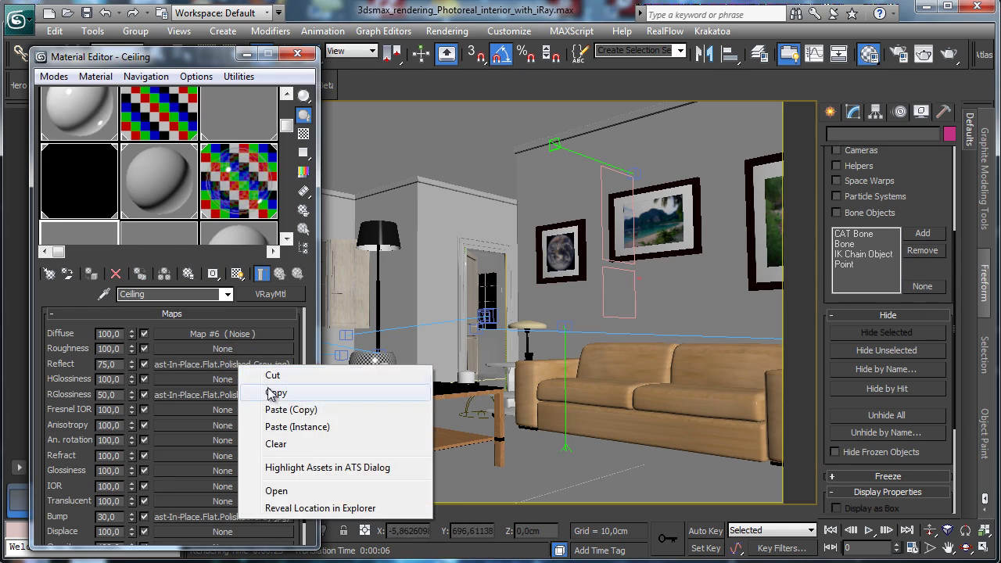
left_click(268, 391)
left_click(90, 138)
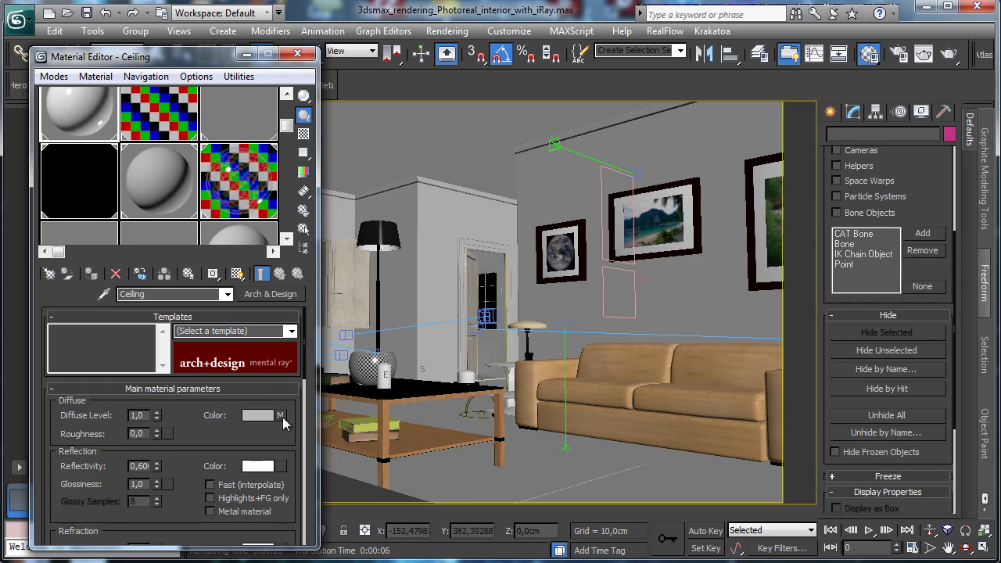
right_click(284, 467)
left_click(321, 475)
Copy the RGlossiness bitmap from the V-Ray Ceiling duplicate into the reflection Glossiness slot of the Arch & Design Ceiling.
left_click(96, 240)
right_click(203, 394)
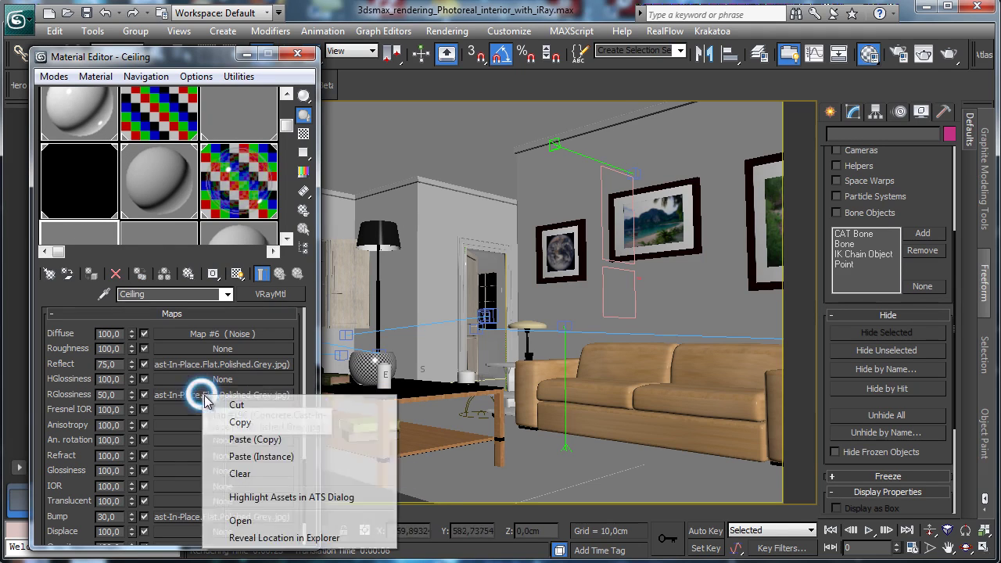
left_click(235, 439)
left_click(87, 111)
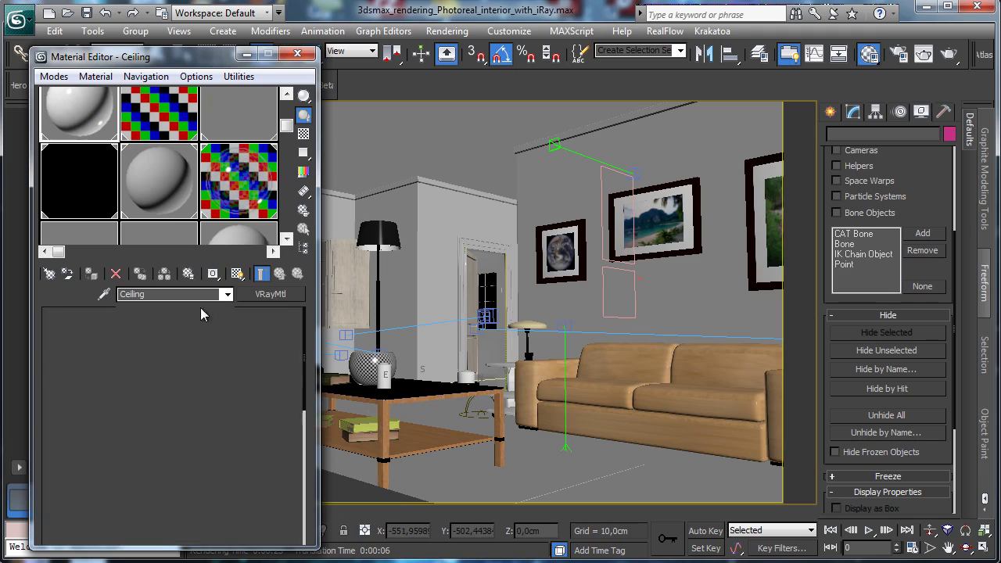
scroll(172, 438, "down", 3)
right_click(171, 457)
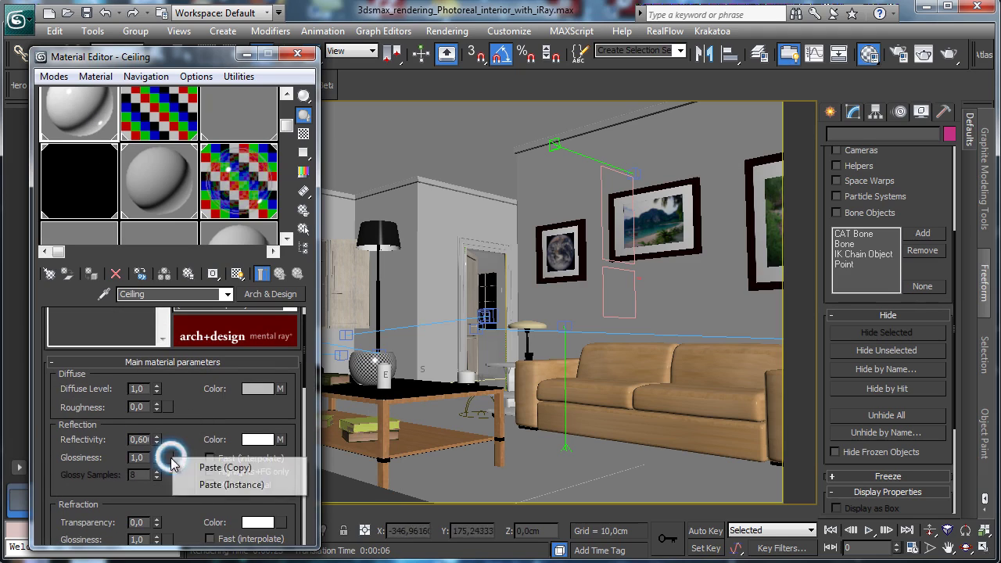
left_click(205, 468)
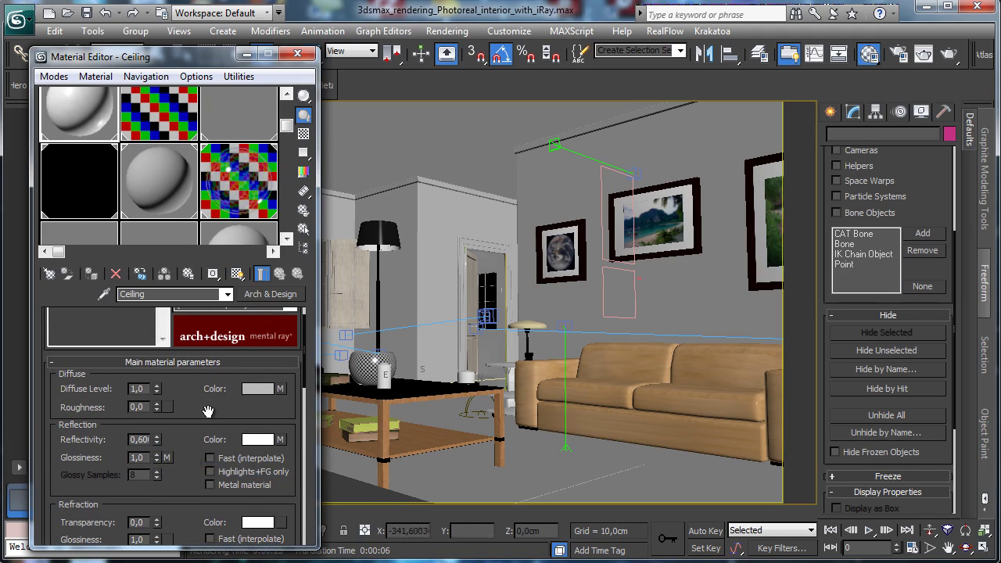
Set the Arch & Design Ceiling's IOR to 1.6 and its BRDF to By IOR (fresnel reflections).
scroll(208, 412, "down", 2)
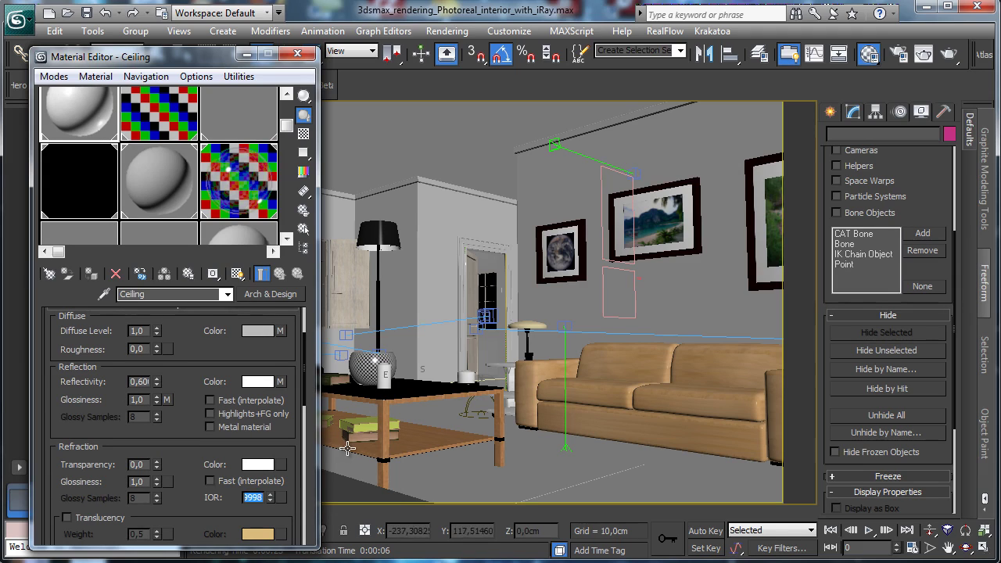
type("1,6")
key("Return")
scroll(174, 443, "down", 5)
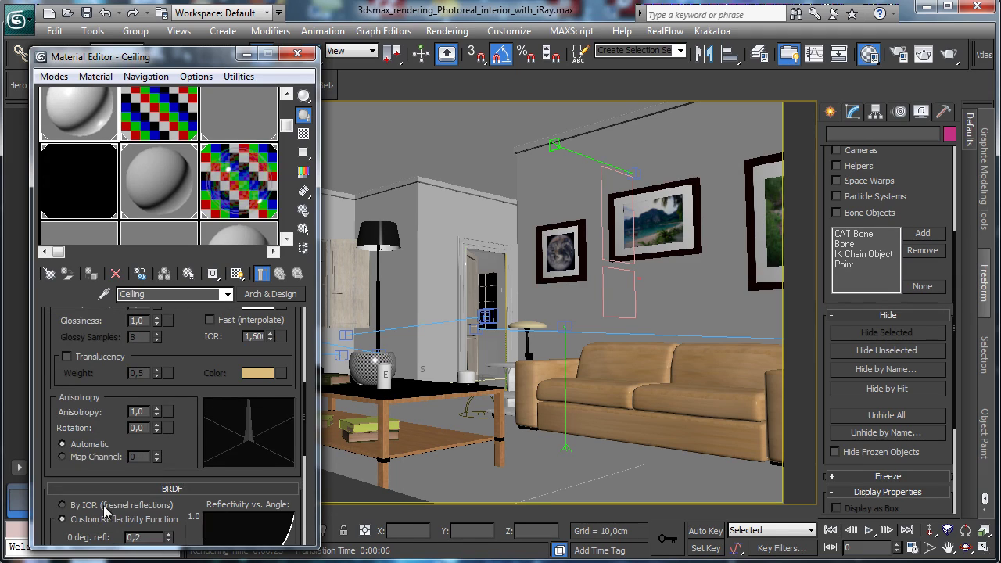
left_click(66, 160)
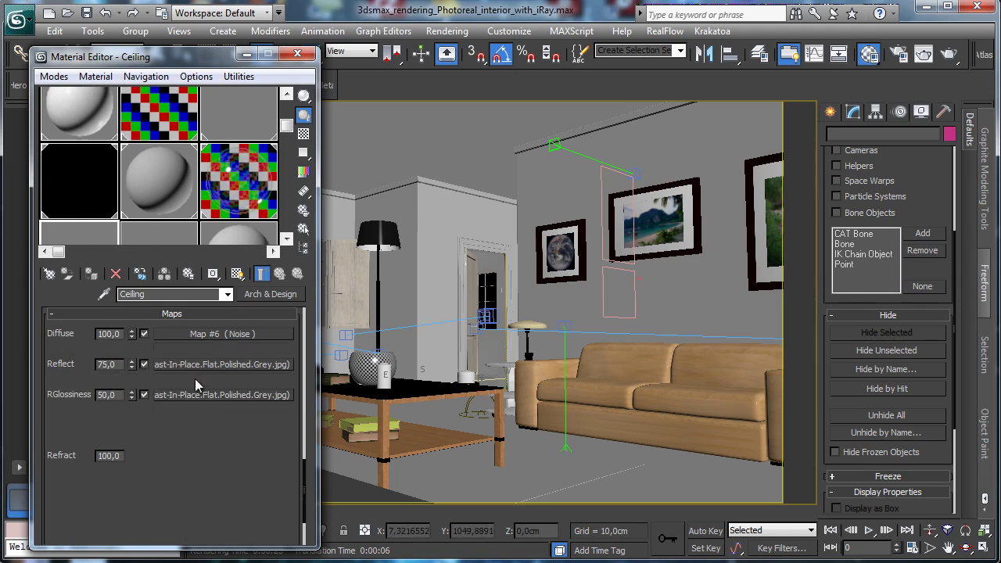
Copy the Bump bitmap from the V-Ray Ceiling duplicate into the Bump slot of the Arch & Design Ceiling's Special Purpose Maps.
right_click(202, 519)
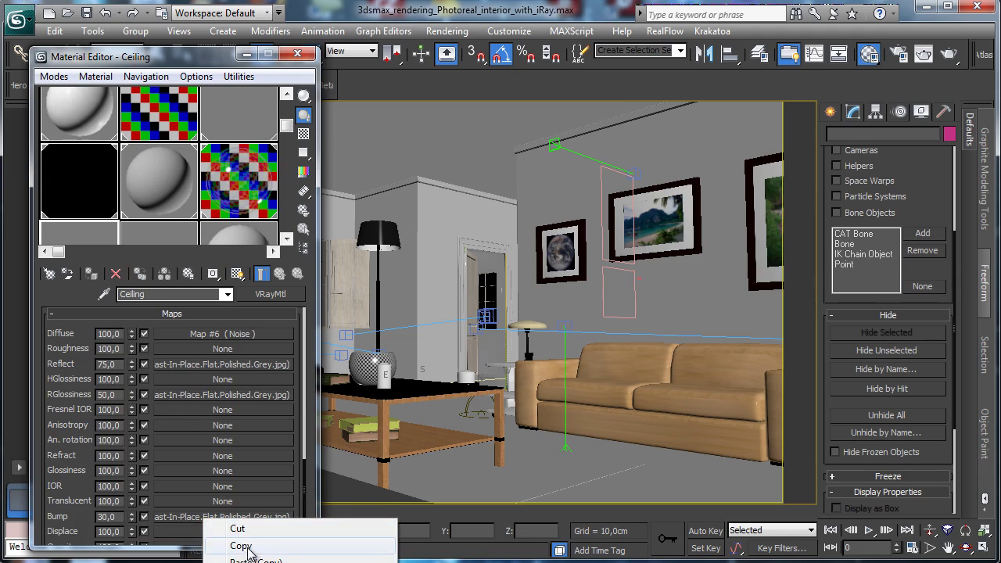
left_click(242, 545)
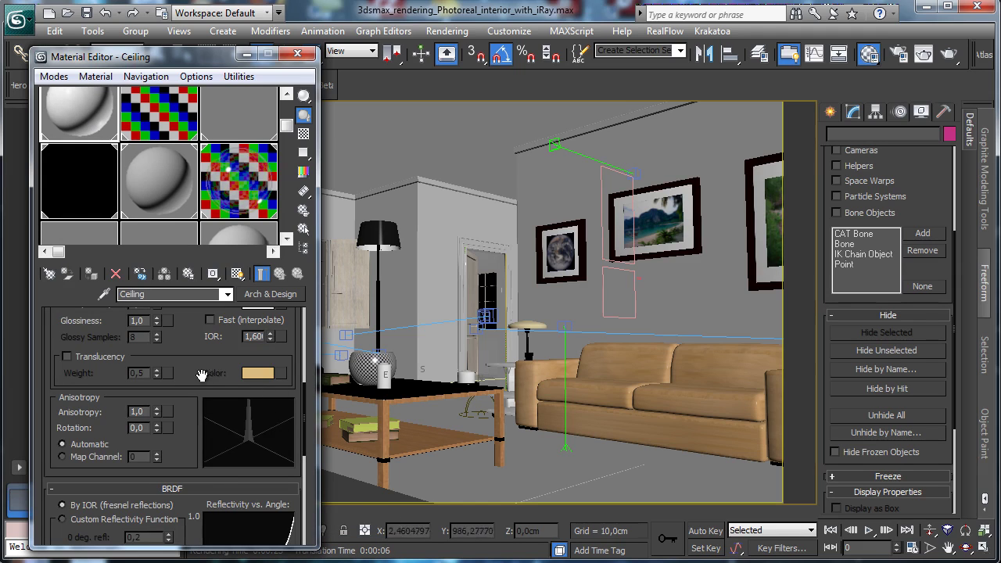
scroll(201, 376, "down", 10)
right_click(224, 392)
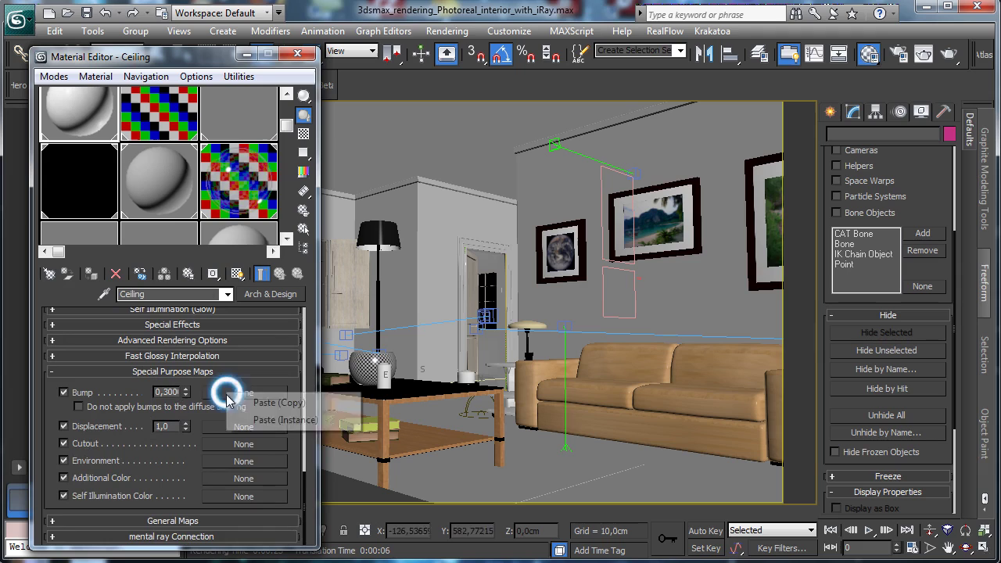
left_click(266, 403)
Duplicate the V-Ray White wood window material over the Ceiling duplicate and change the original's type to Arch & Design.
left_click(134, 122)
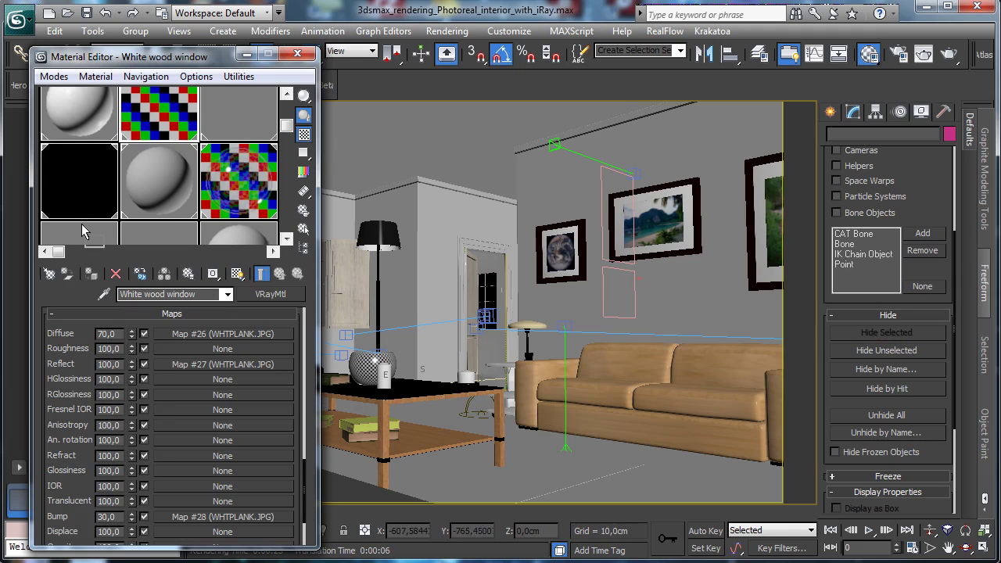
left_click(82, 229)
left_click(163, 123)
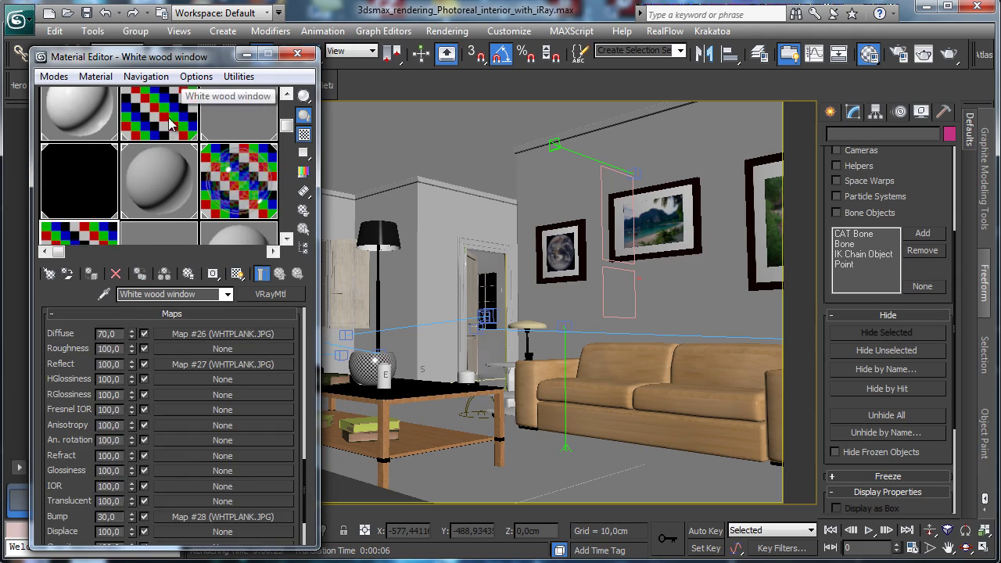
left_click(271, 294)
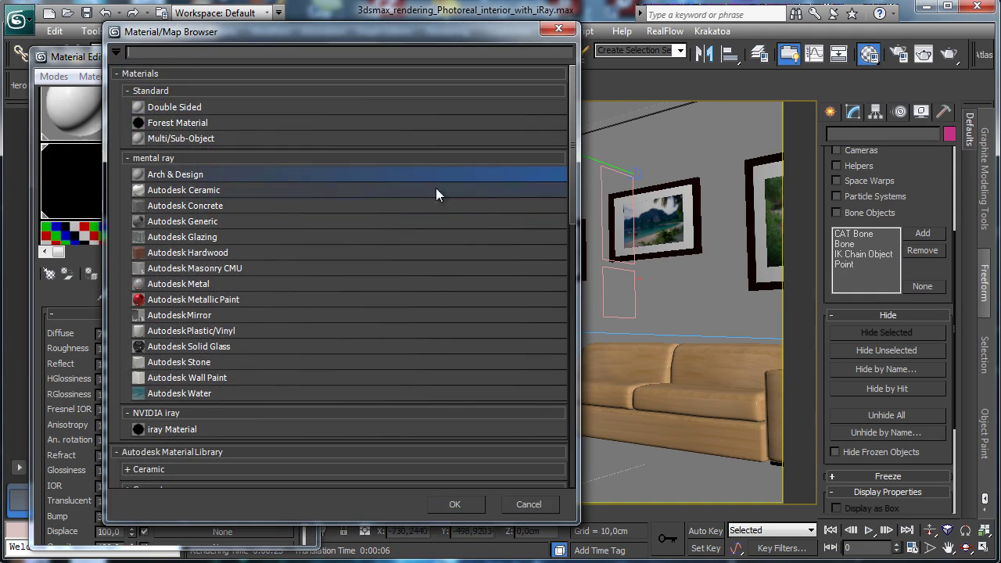
double_click(179, 174)
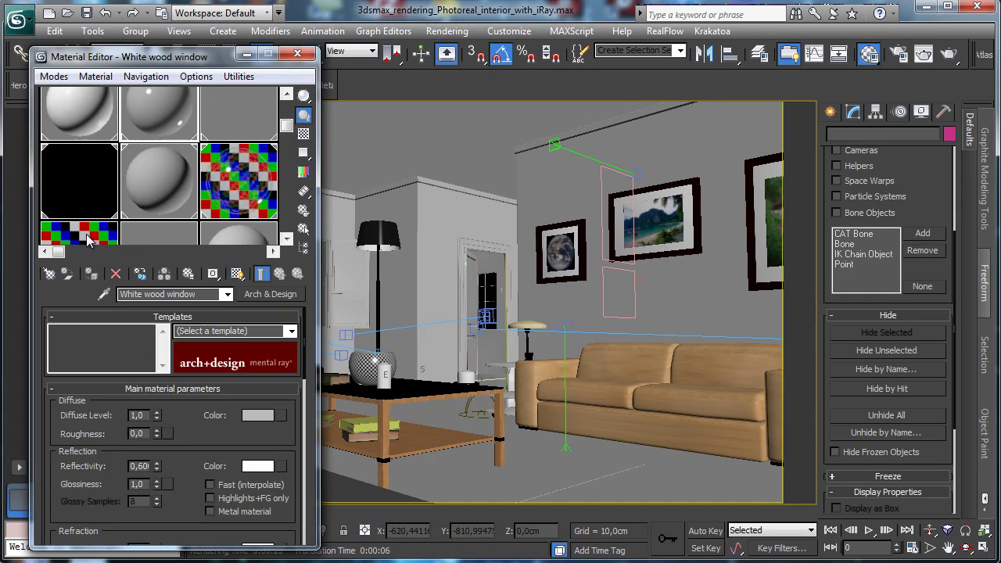
Copy the Diffuse WHTPLANK.JPG map from the V-Ray White wood window duplicate into the Arch & Design version's Diffuse Color slot.
left_click(87, 234)
right_click(240, 333)
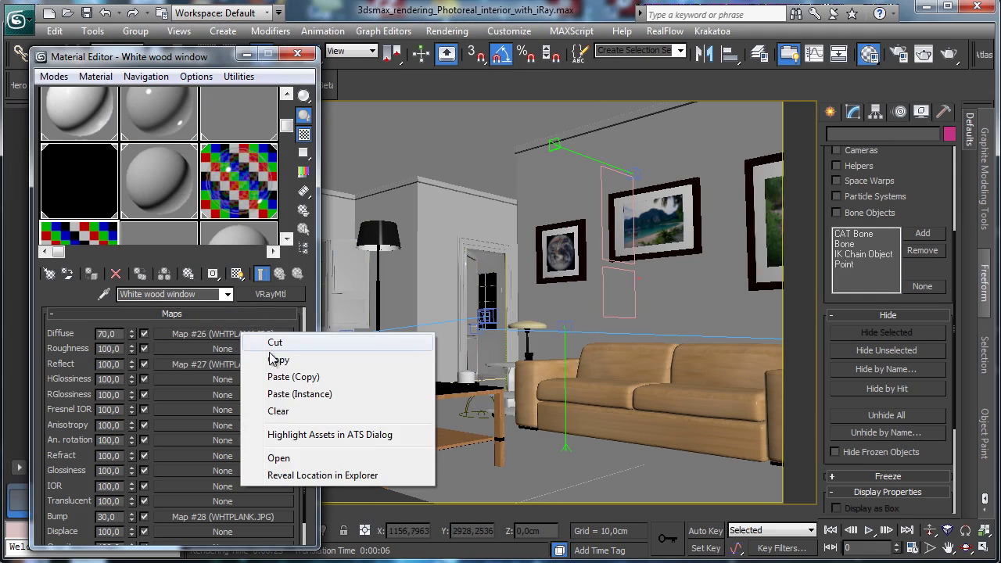
left_click(271, 358)
left_click(135, 129)
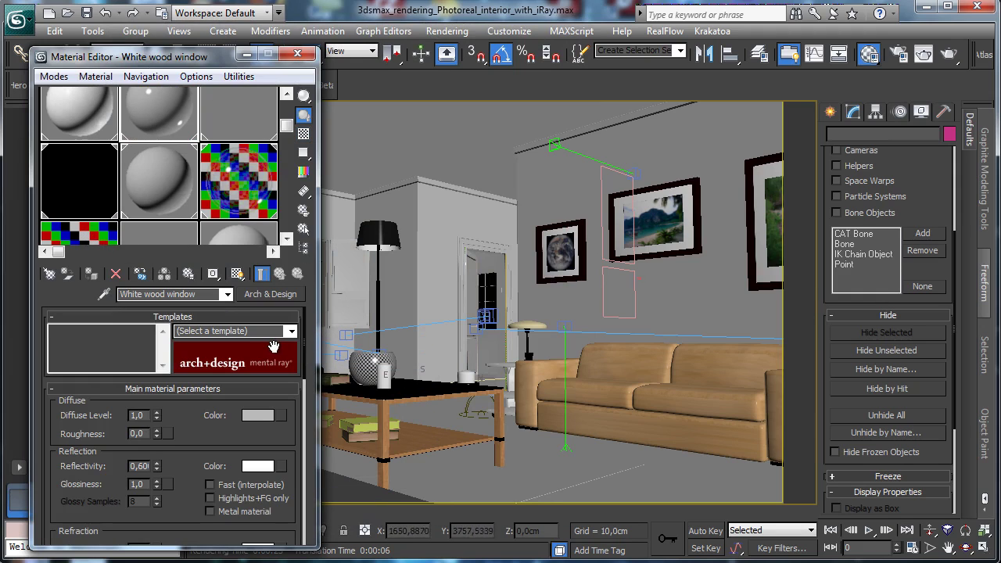
right_click(280, 421)
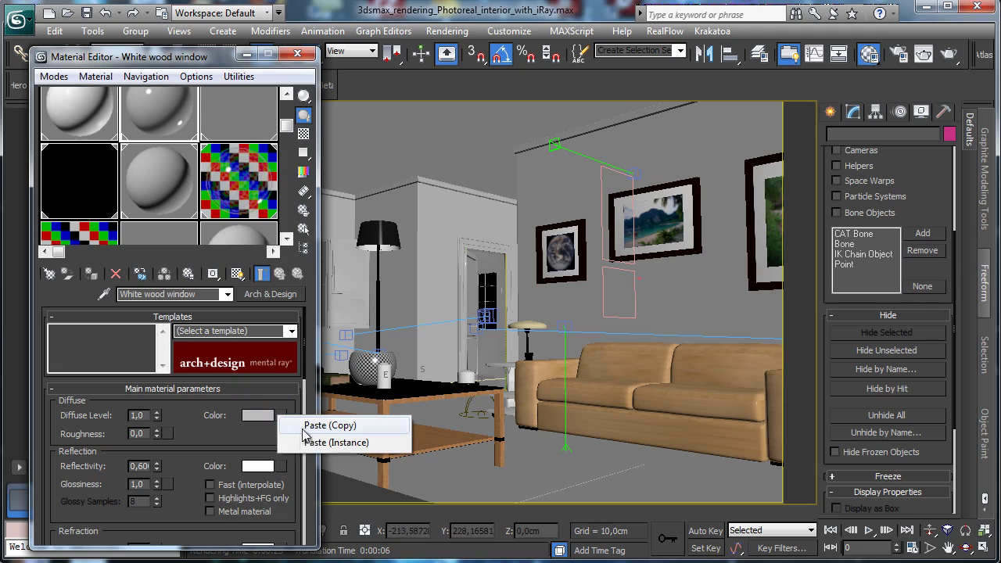
left_click(322, 426)
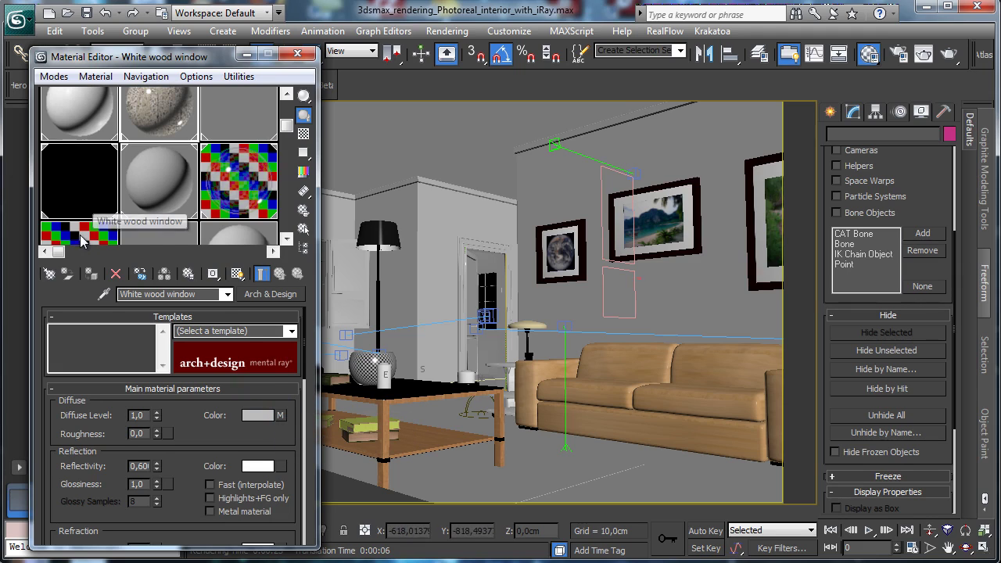
Copy the Reflect WHTPLANK.JPG map from the V-Ray White wood window duplicate into the Arch & Design version's Reflection Color slot.
right_click(235, 365)
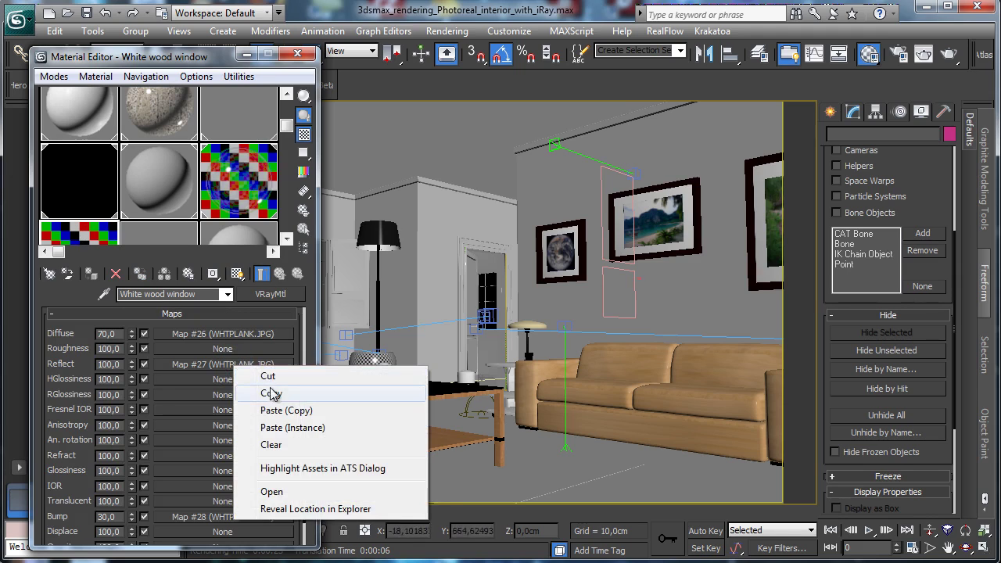
left_click(270, 393)
left_click(166, 148)
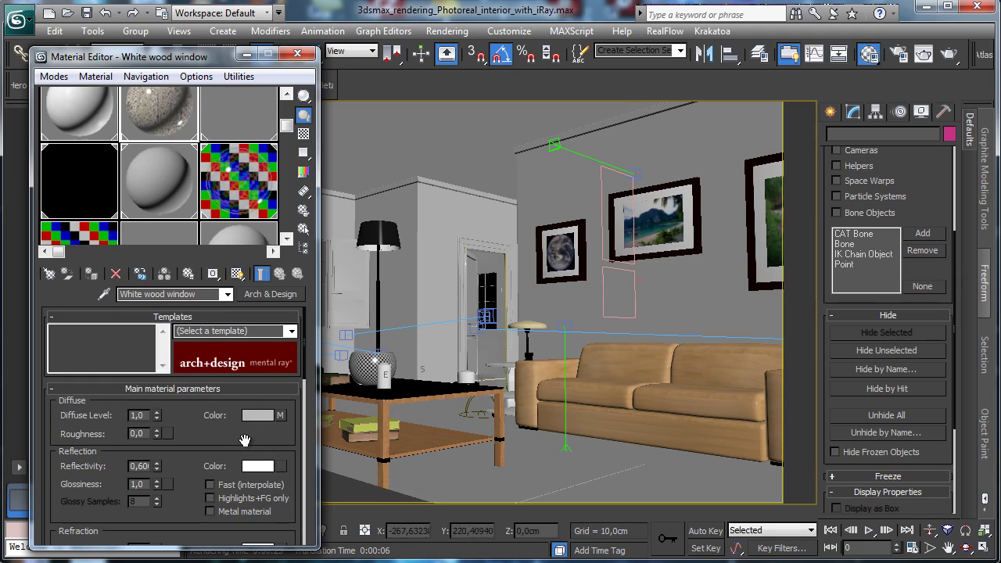
right_click(284, 470)
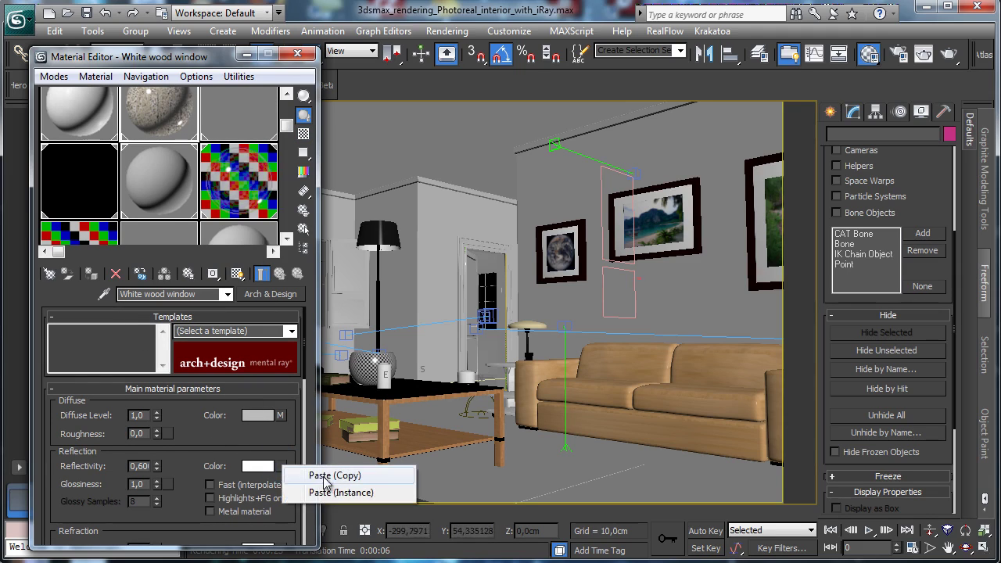
left_click(317, 490)
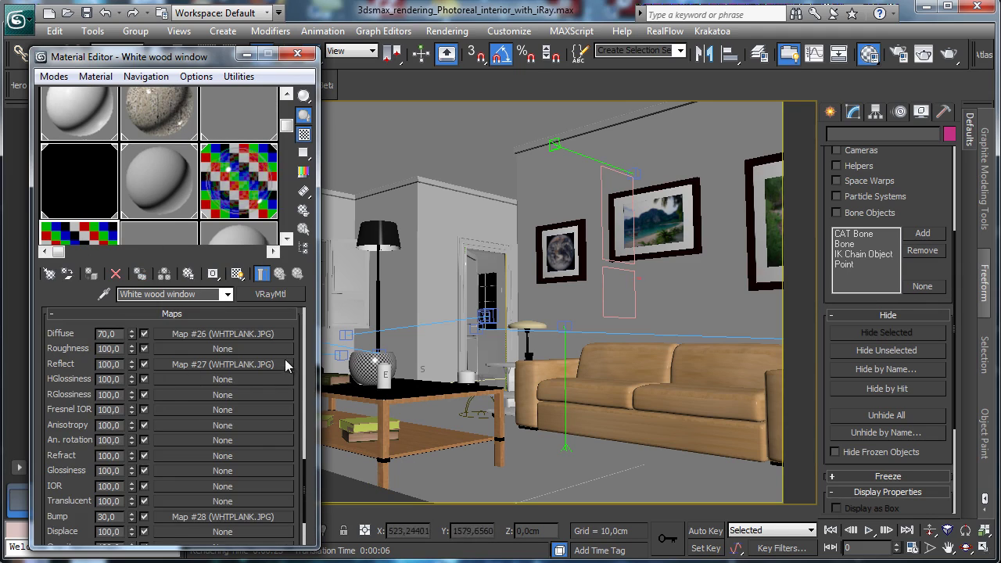
Replace the Arch & Design White wood window's Diffuse Color map with a Mix, keeping WHTPLANK.JPG as sub-map, with Mix Amount about 30.
scroll(300, 344, "up", 15)
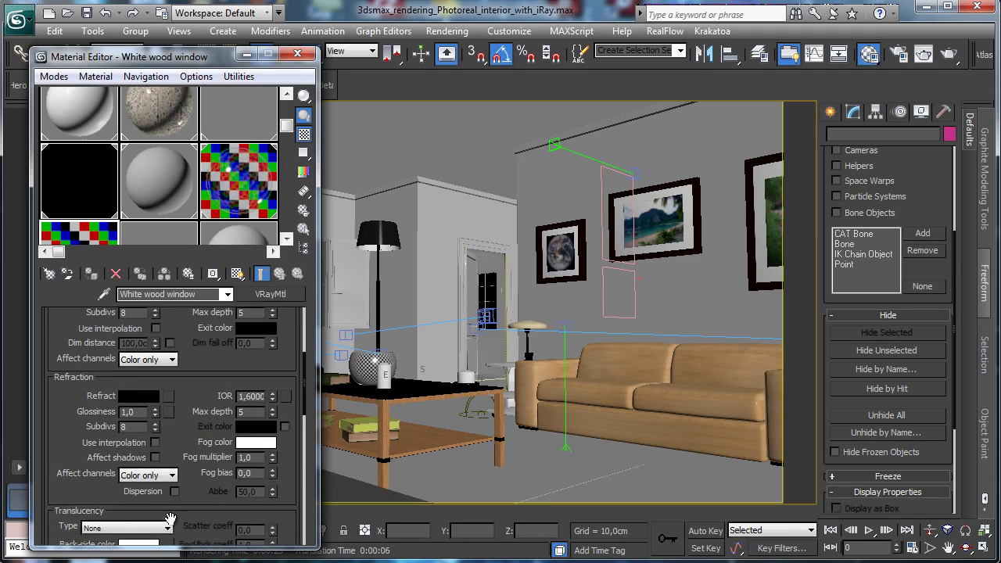
scroll(201, 477, "up", 2)
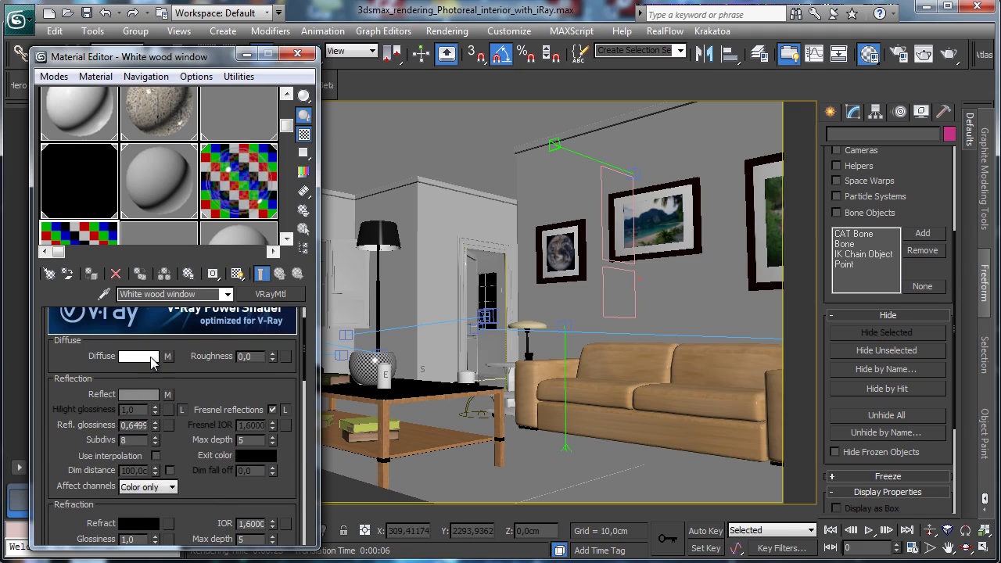
left_click(176, 109)
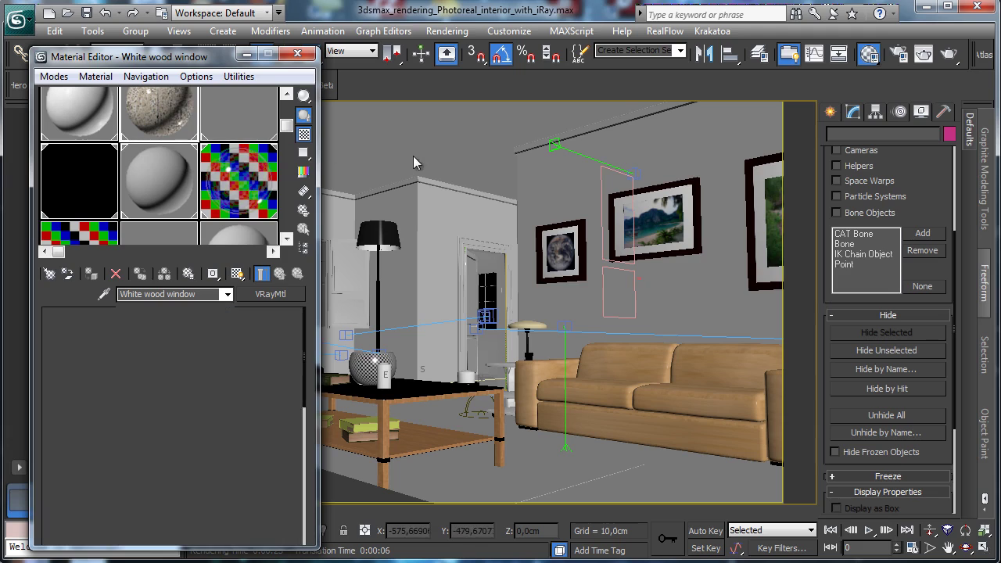
scroll(184, 430, "down", 8)
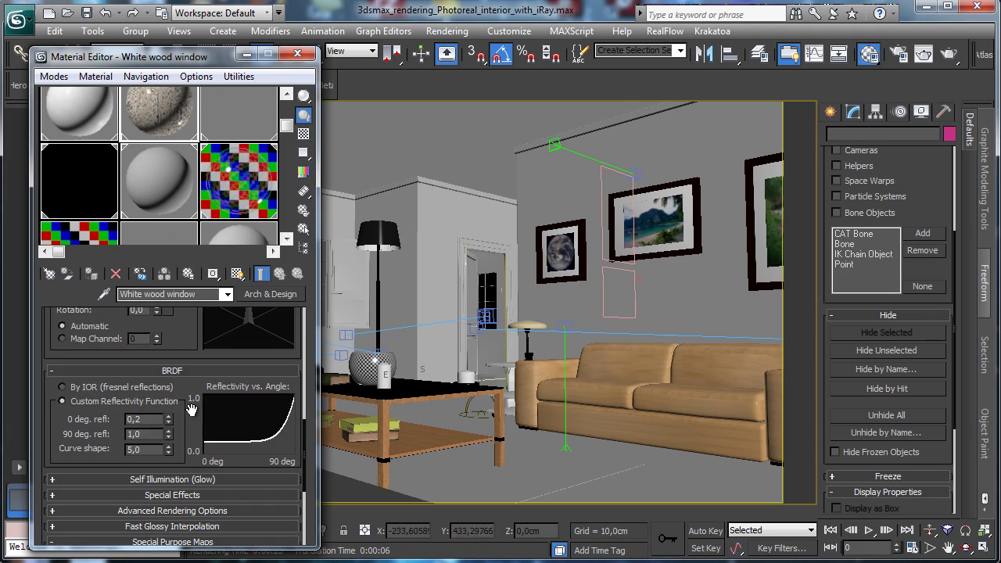
scroll(192, 438, "down", 5)
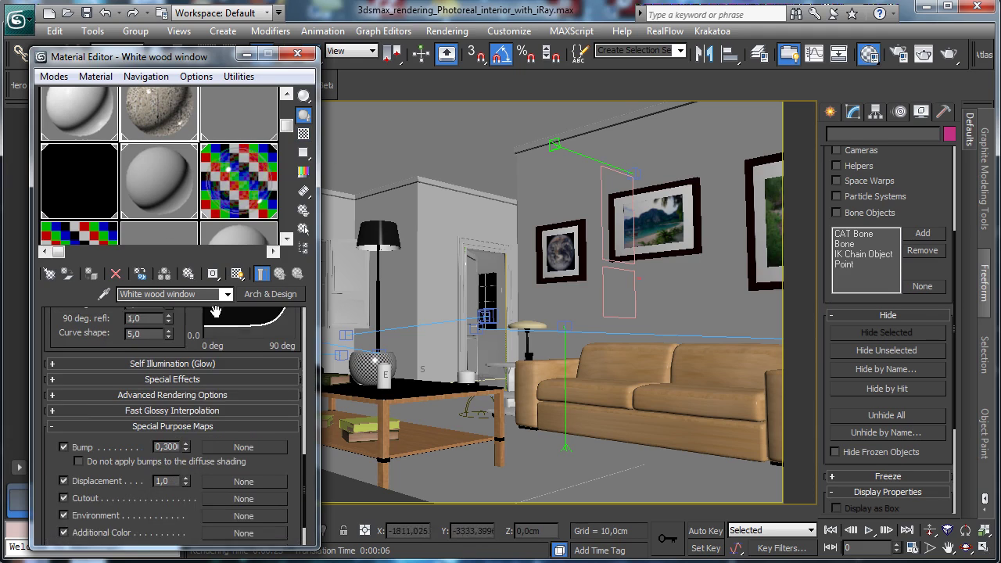
left_click_drag(50, 444, 99, 327)
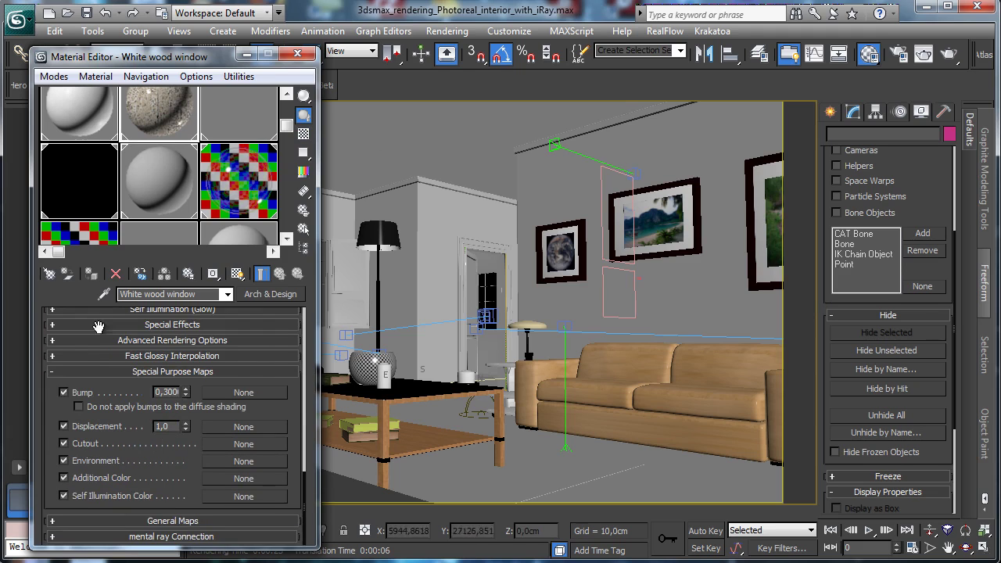
left_click(180, 523)
left_click(232, 343)
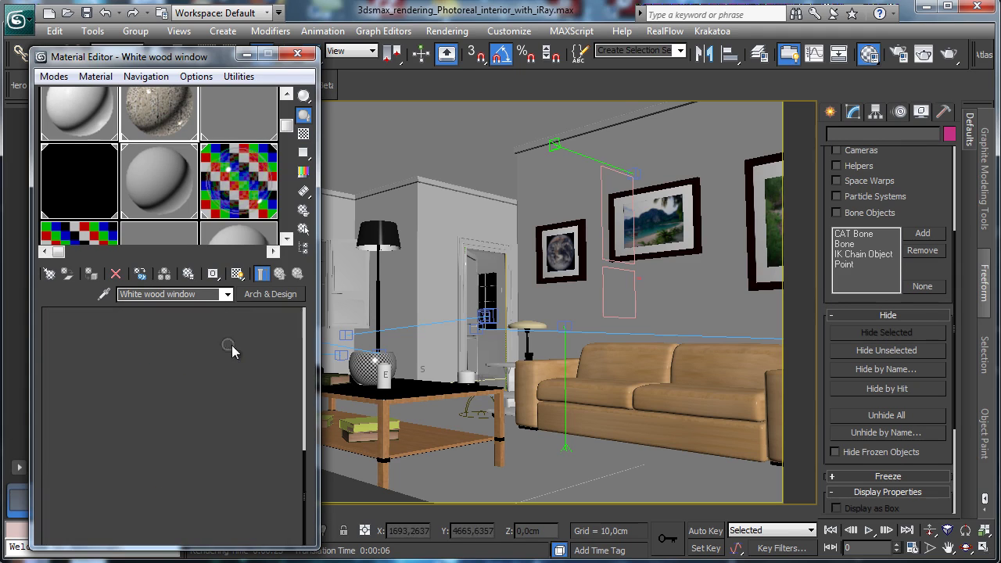
left_click(281, 298)
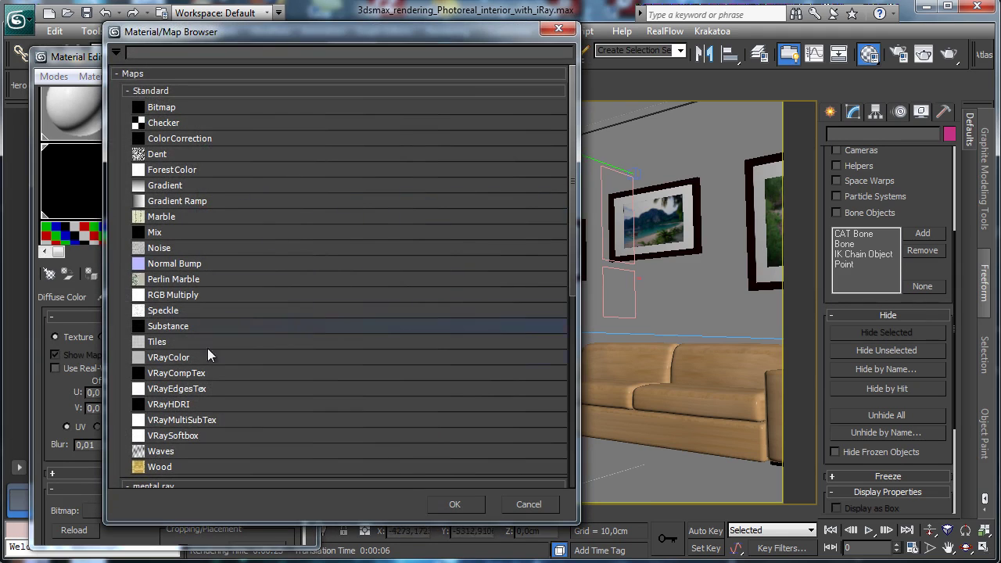
double_click(167, 232)
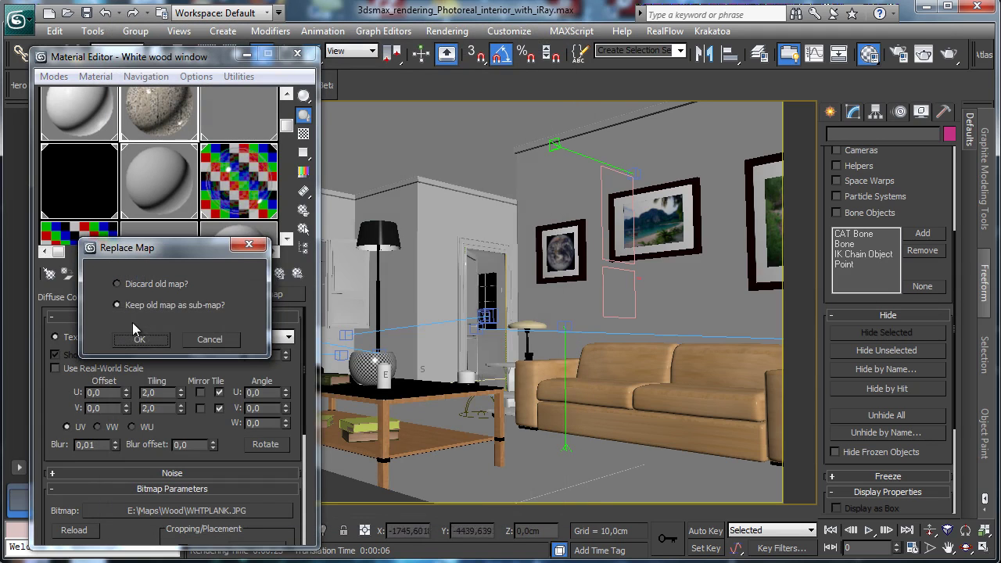
left_click(141, 339)
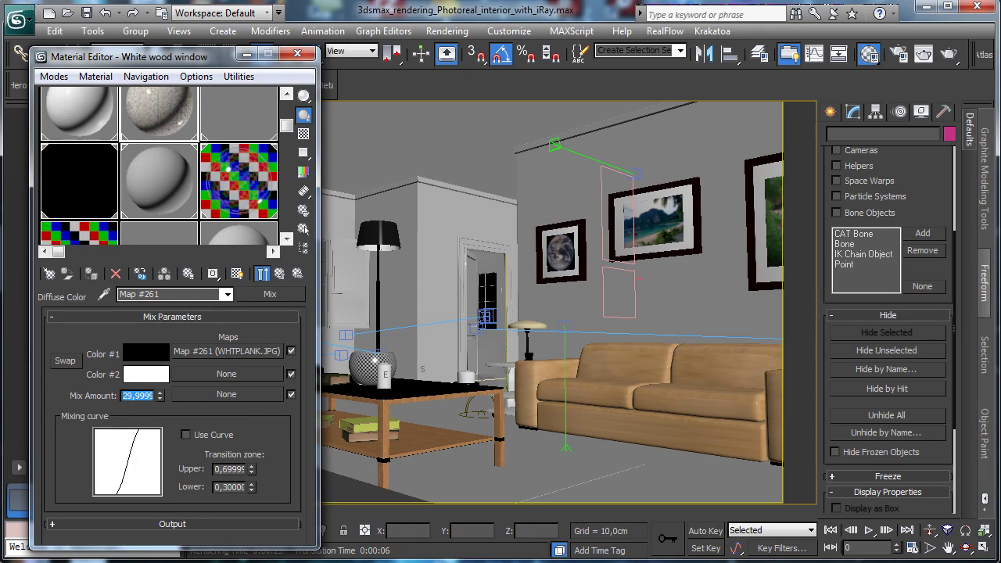
left_click(282, 277)
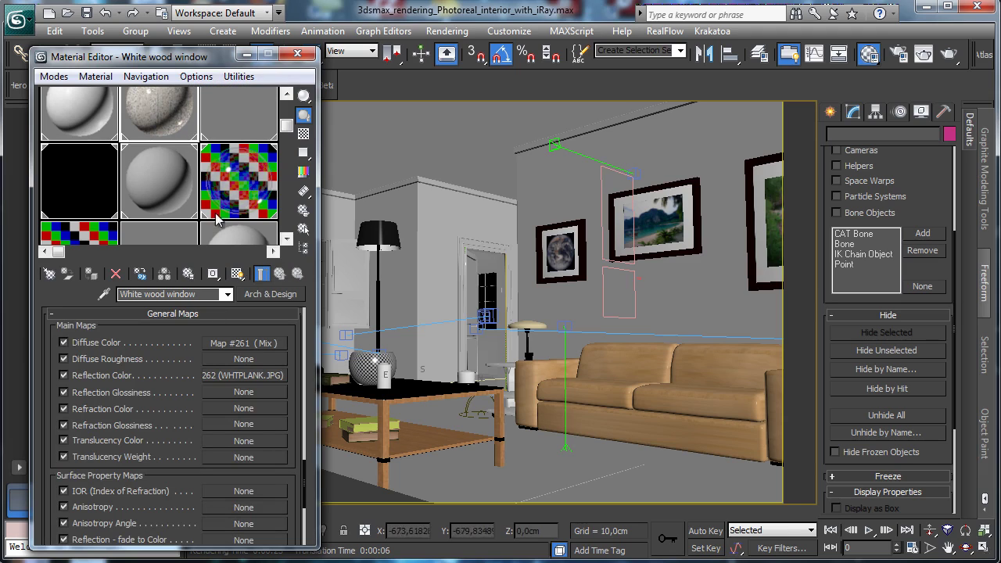
Copy the Bump WHTPLANK.JPG map from the V-Ray White wood window duplicate into the Arch & Design version's Special Purpose Maps Bump slot.
left_click(141, 164)
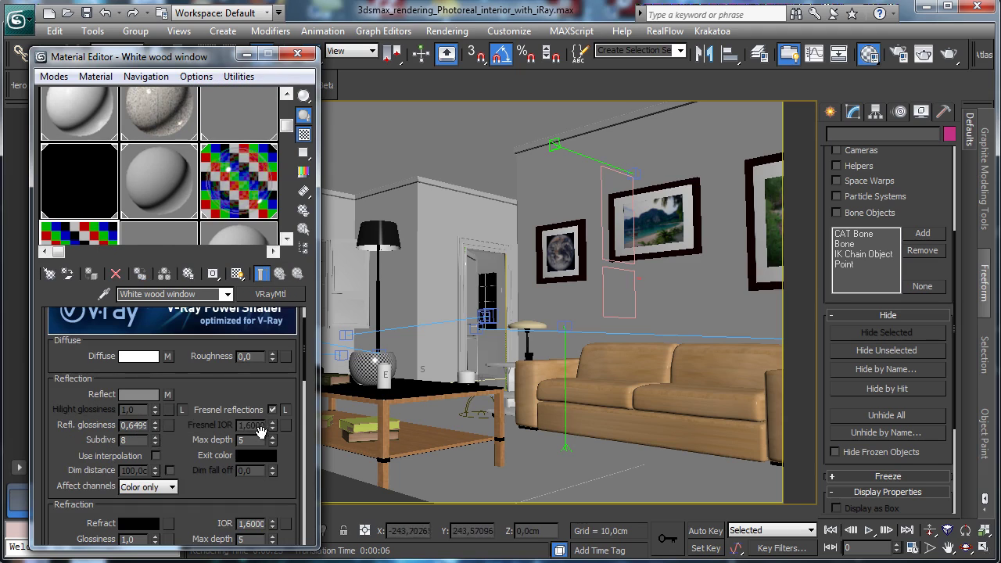
left_click_drag(288, 467, 241, 97)
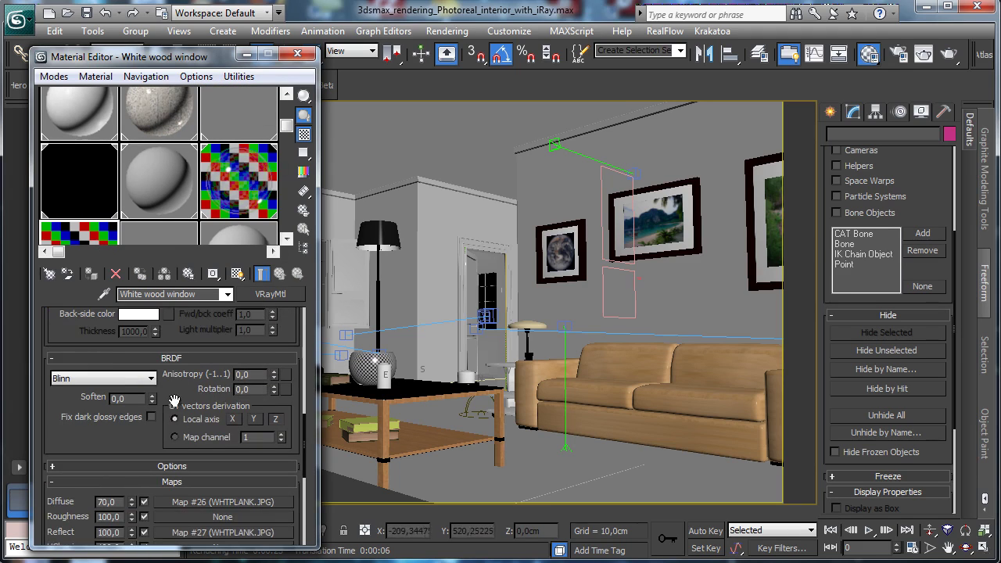
scroll(174, 400, "down", 5)
right_click(226, 467)
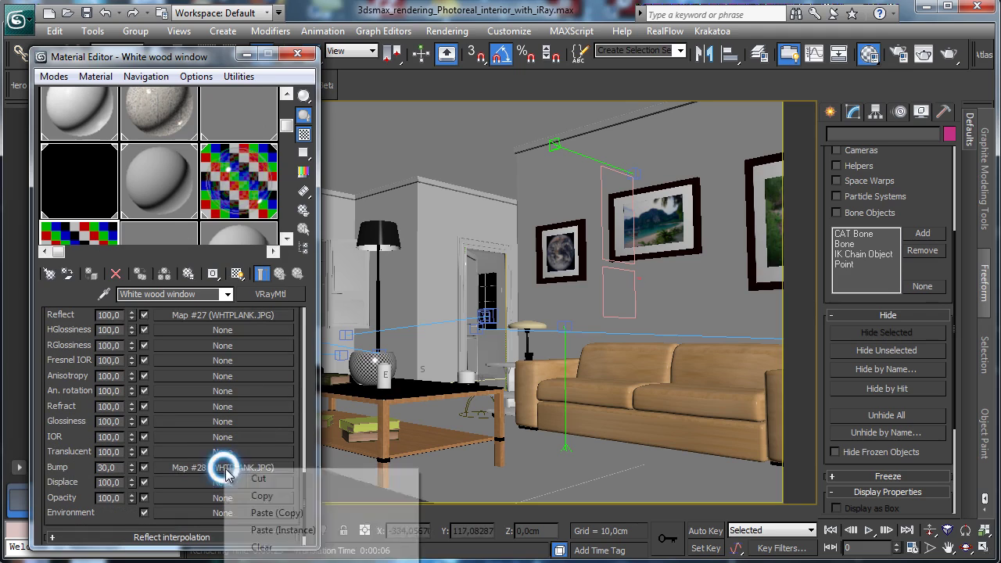
left_click(267, 496)
left_click(190, 202)
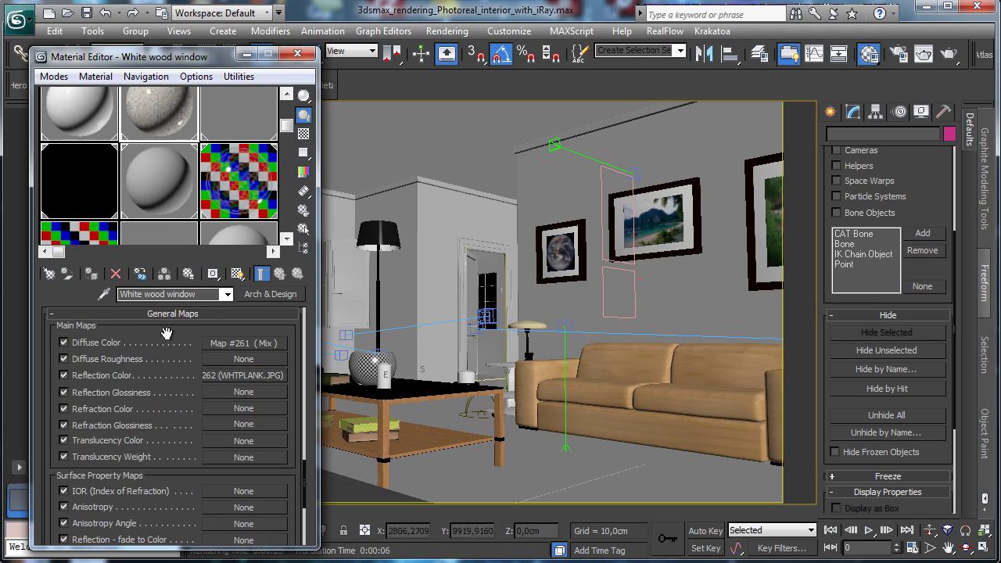
left_click_drag(167, 333, 171, 463)
right_click(230, 438)
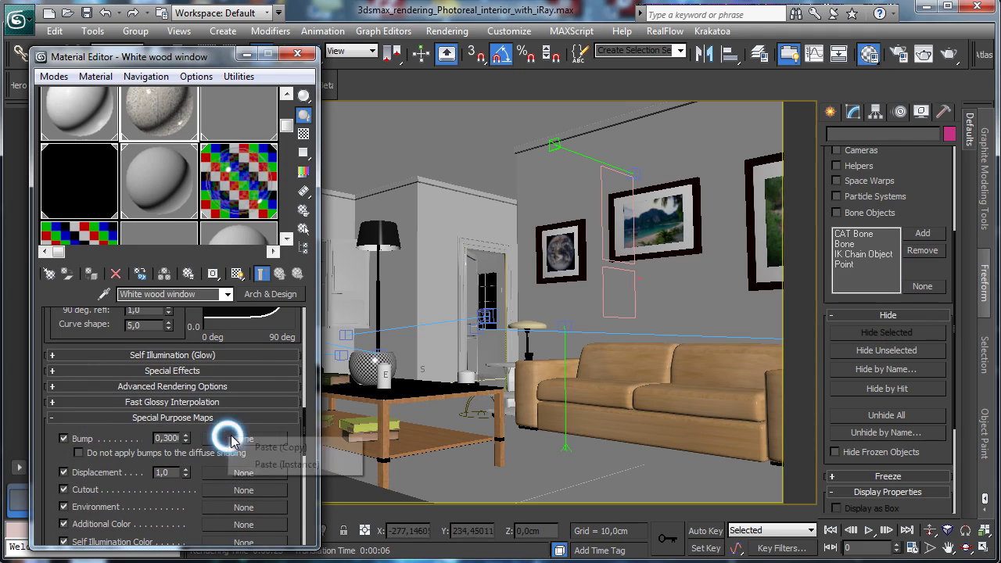
left_click(258, 447)
Set the Arch & Design White wood window's BRDF to By IOR (fresnel reflections) and its refraction IOR to 1.6.
left_click_drag(191, 323, 188, 421)
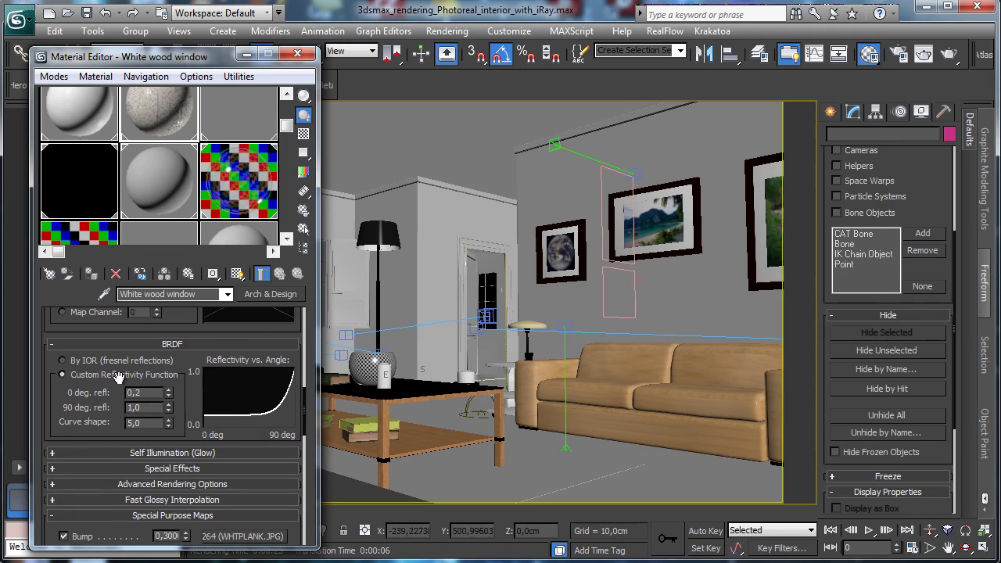
left_click(62, 361)
scroll(179, 501, "up", 5)
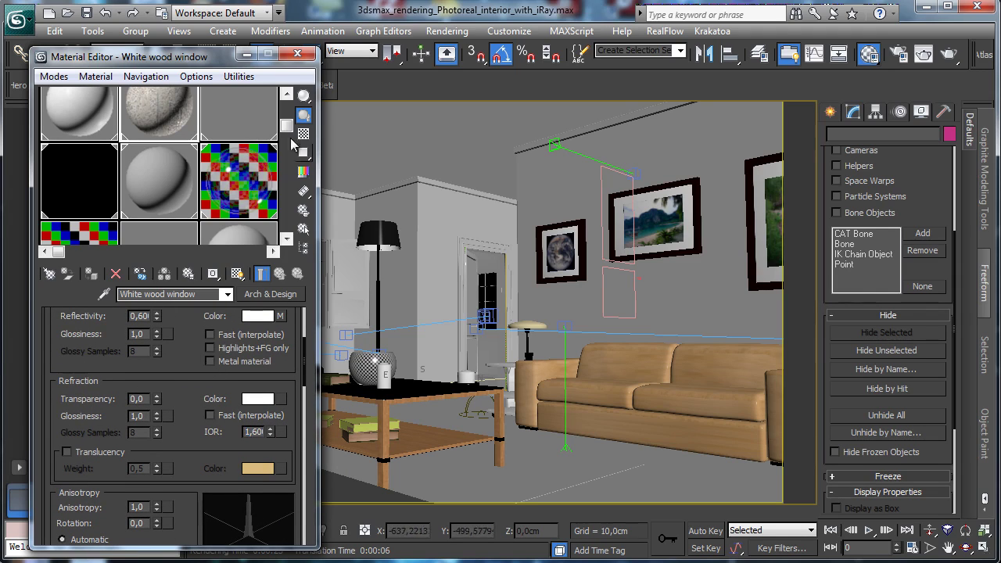
Check the V-Ray Dark wood material's map slots and copy its Diffuse color.
left_click(265, 117)
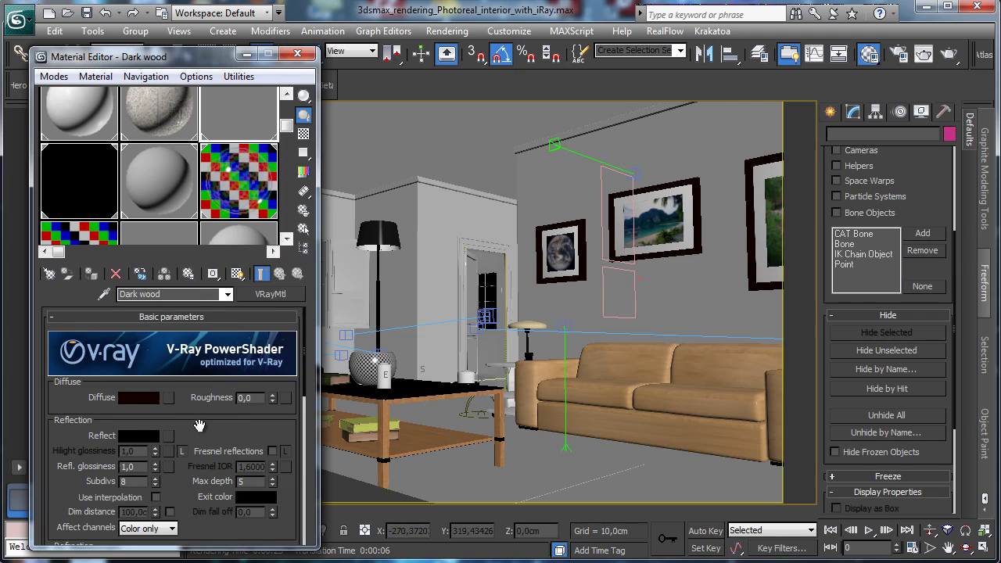
scroll(199, 425, "down", 5)
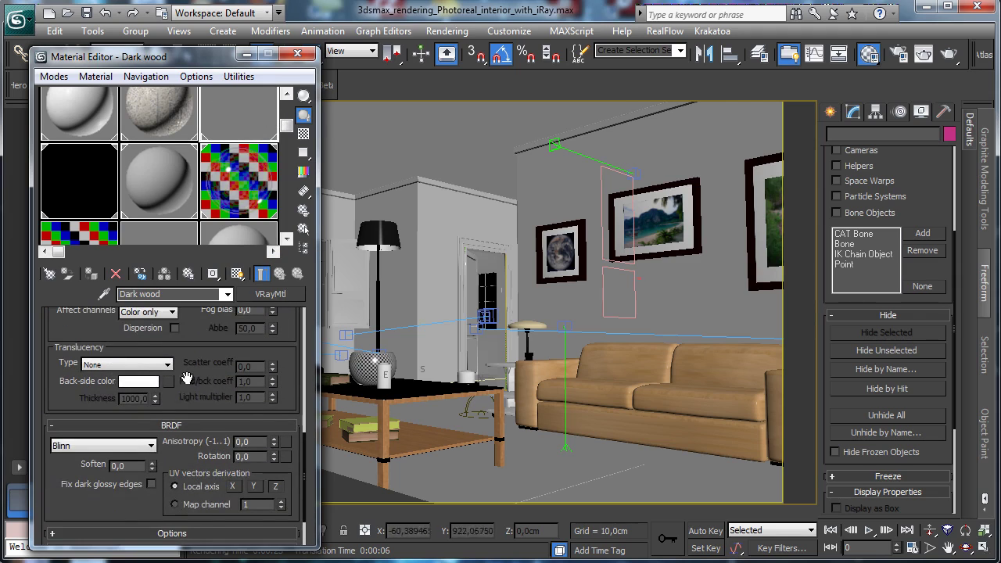
scroll(187, 379, "down", 2)
left_click(206, 490)
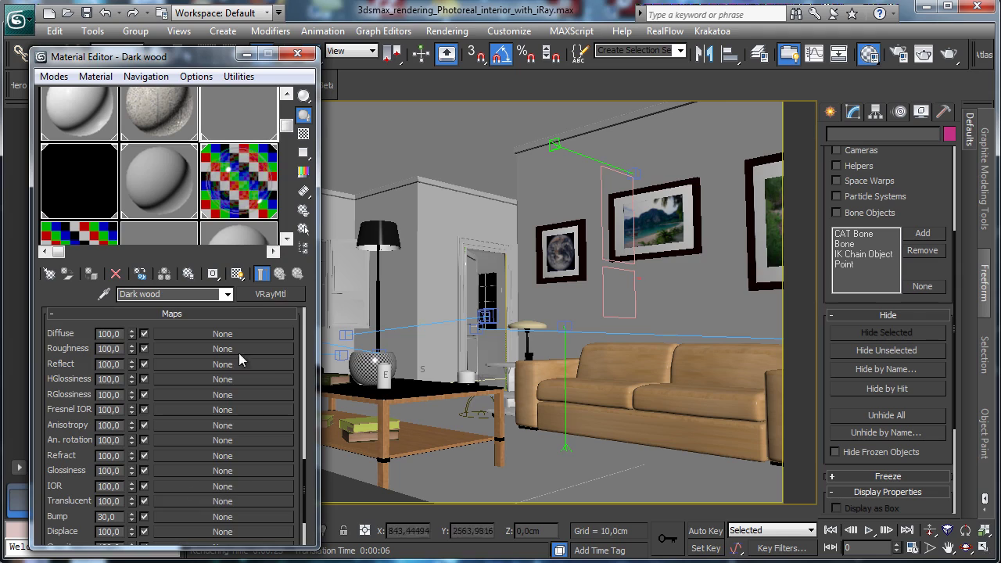
scroll(306, 346, "up", 8)
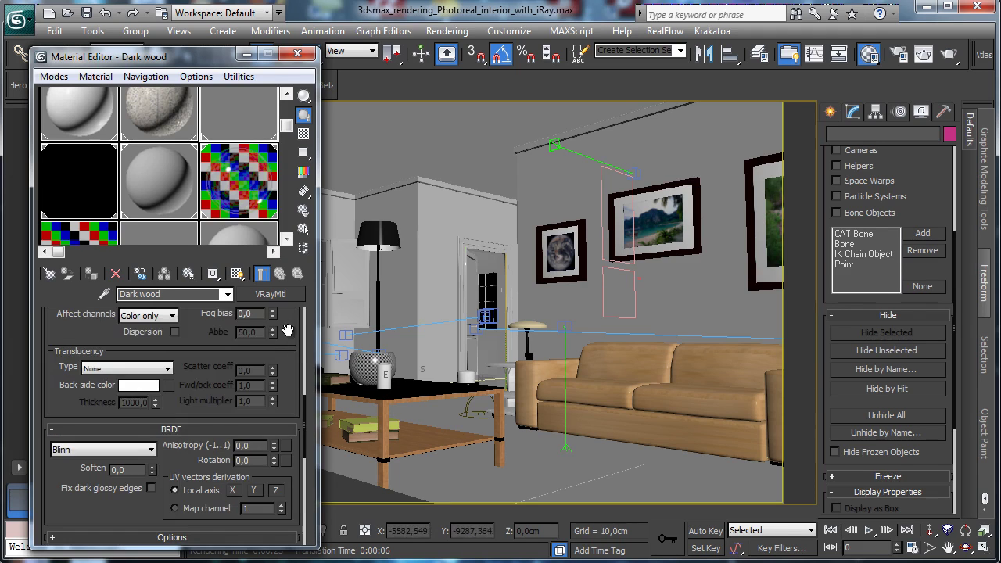
left_click_drag(288, 331, 262, 560)
left_click_drag(199, 469, 208, 557)
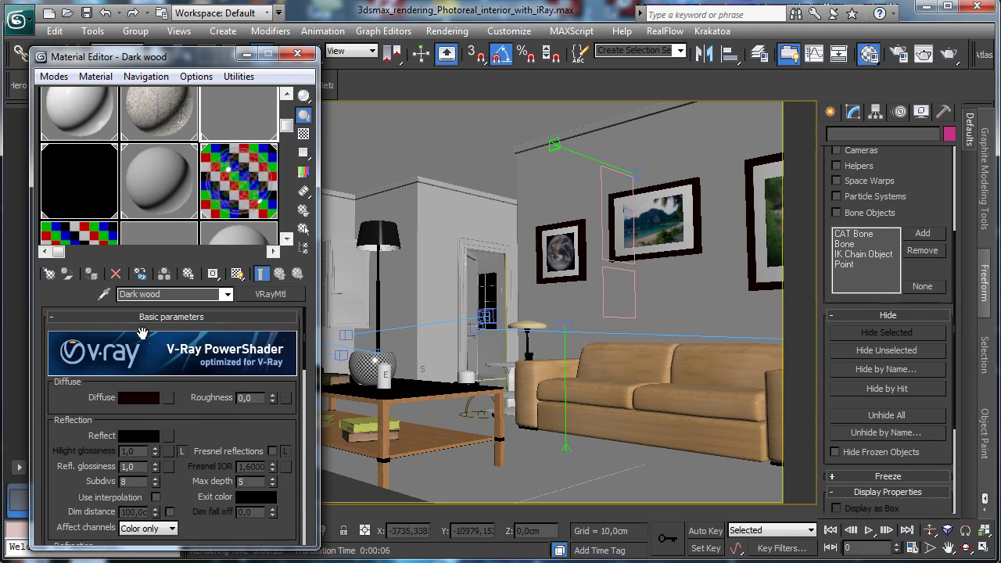
right_click(138, 398)
left_click(168, 412)
Rebuild Dark wood as an Arch & Design material with the copied Diffuse color and Reflectivity 0.
left_click(280, 295)
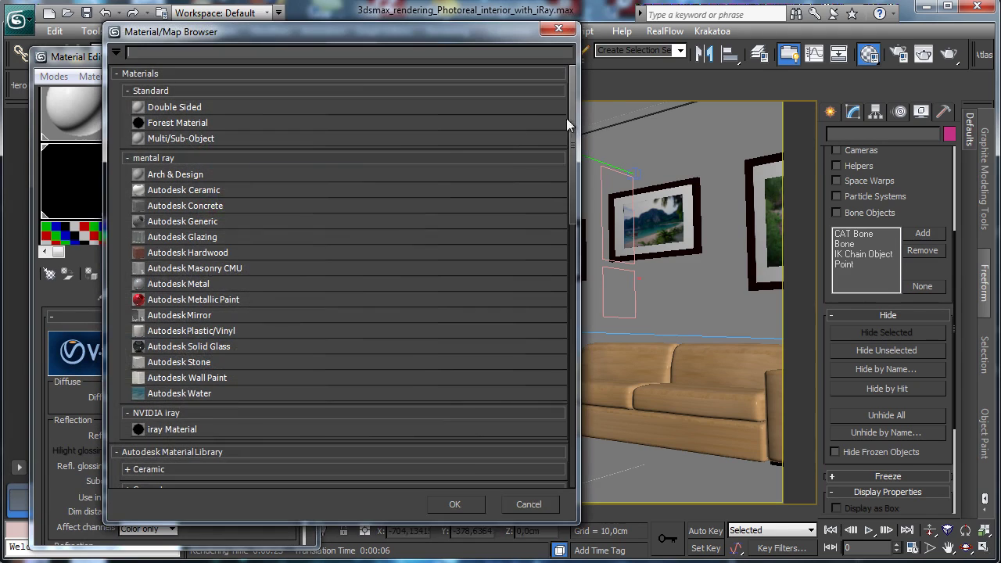
double_click(191, 173)
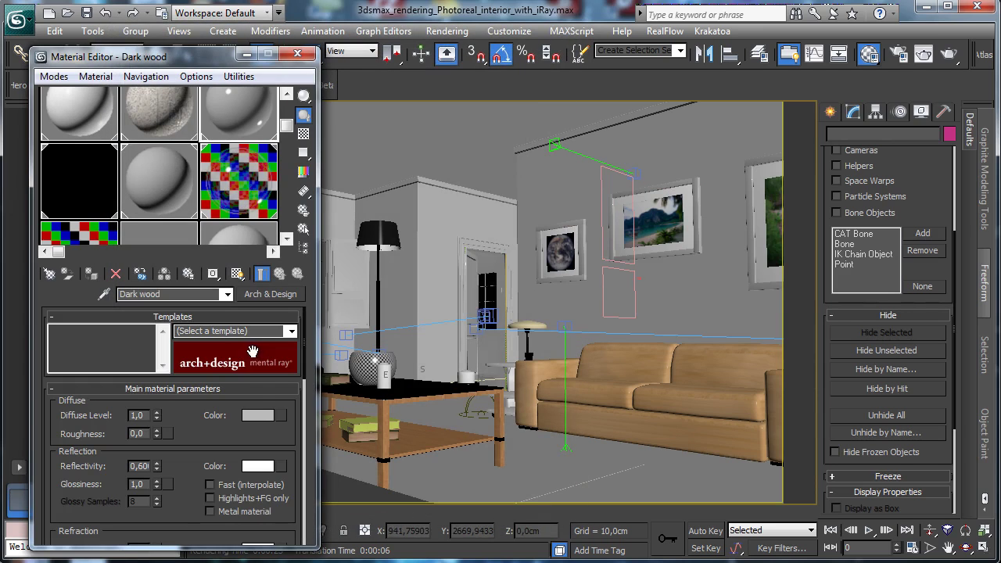
right_click(248, 416)
left_click(275, 441)
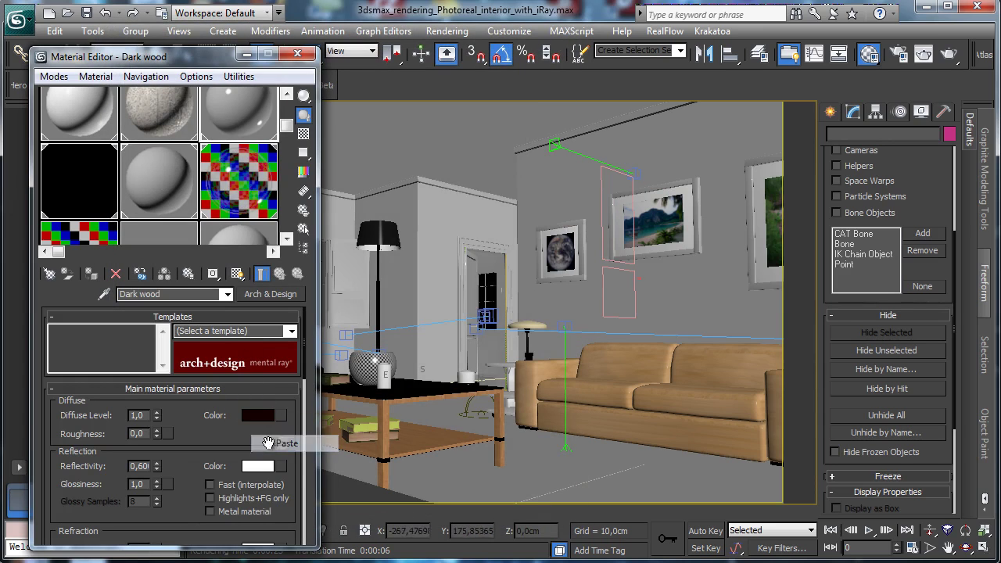
right_click(157, 466)
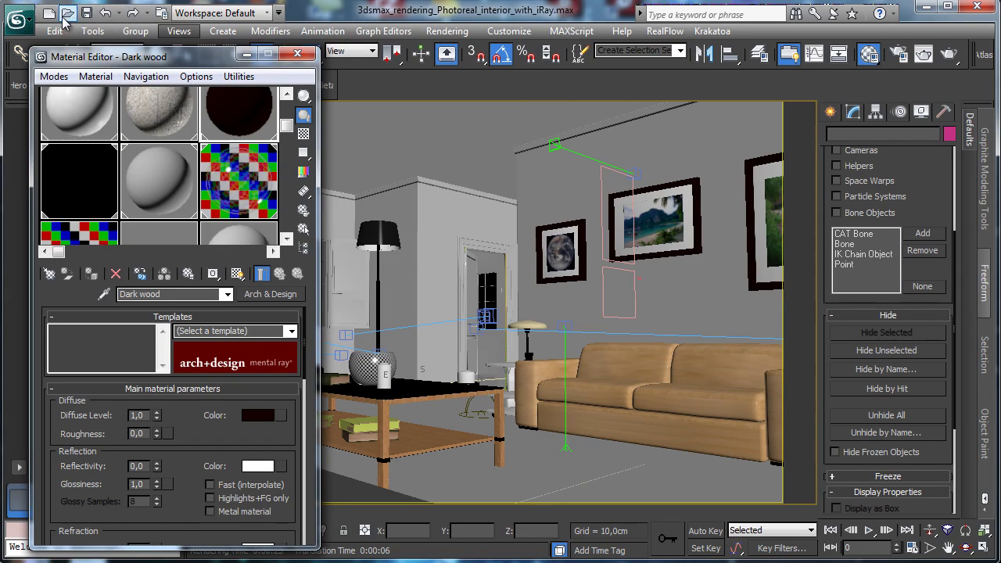
Save the scene and run a short test render of the camera view, cancelling it and minimizing the render window.
left_click(86, 12)
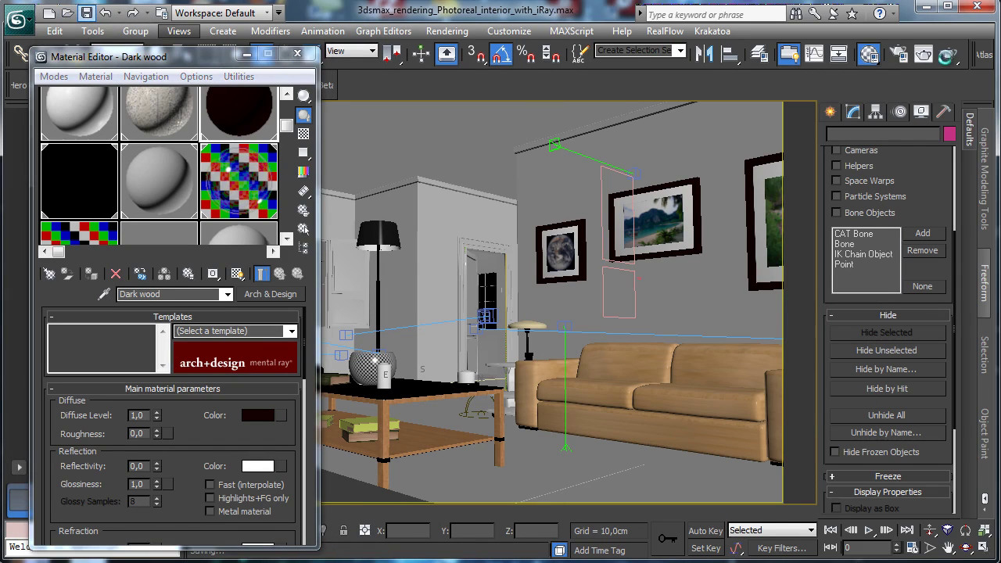
left_click(952, 55)
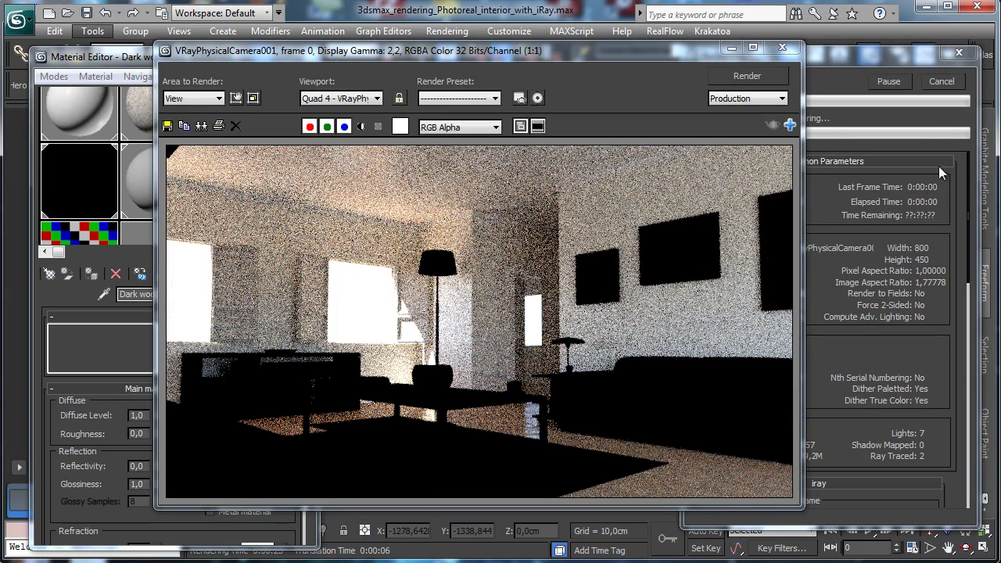
left_click(940, 82)
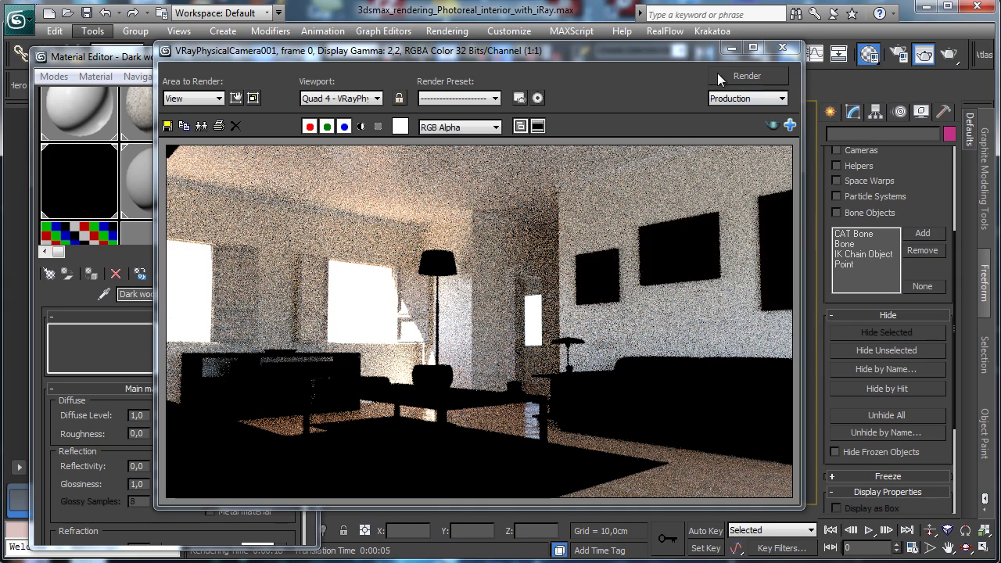
left_click(734, 49)
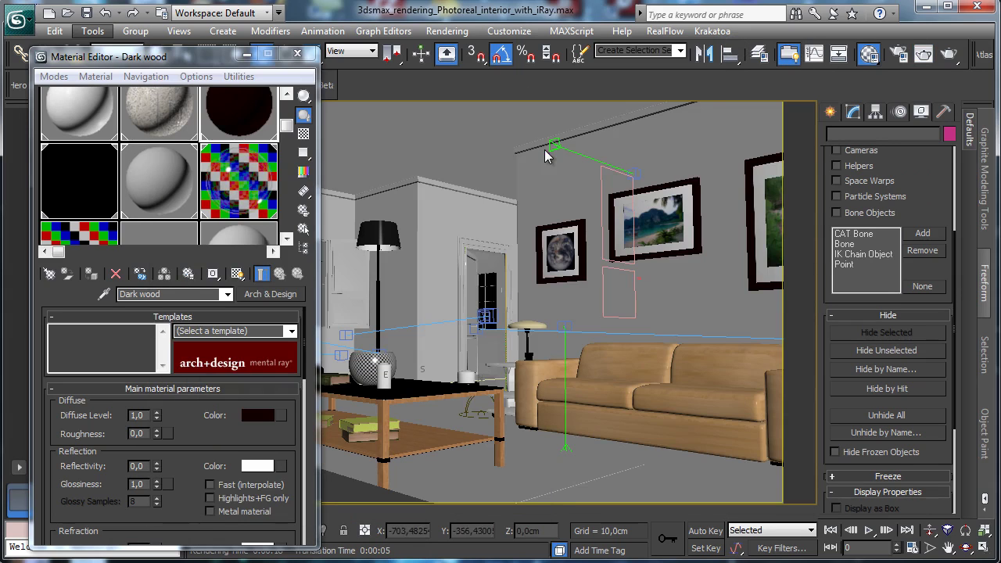
Reset the Ceiling, White wood window and Dark wood sample slots, affecting only the materials in the editor slots.
left_click(90, 117)
left_click(115, 273)
left_click(208, 346)
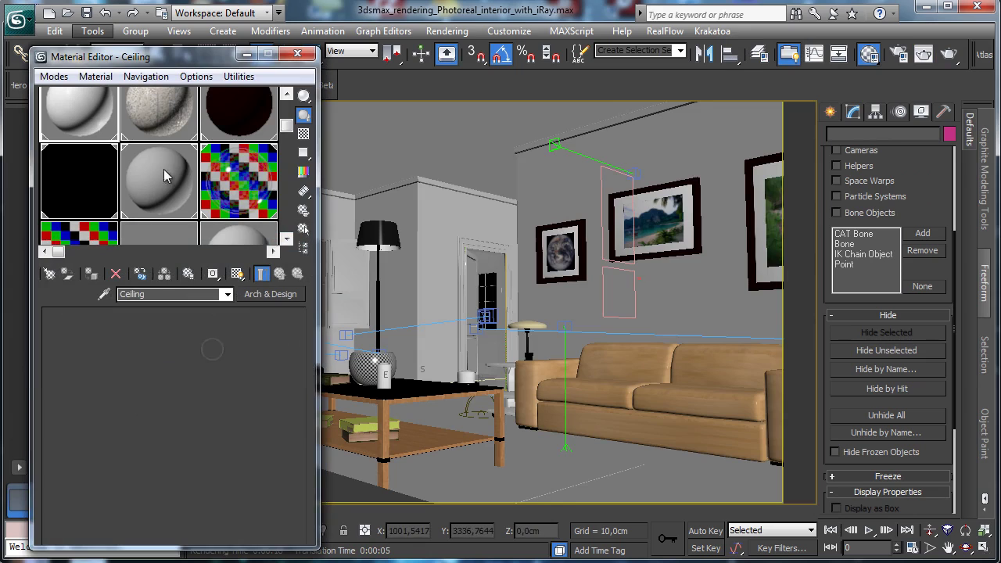
left_click(164, 173)
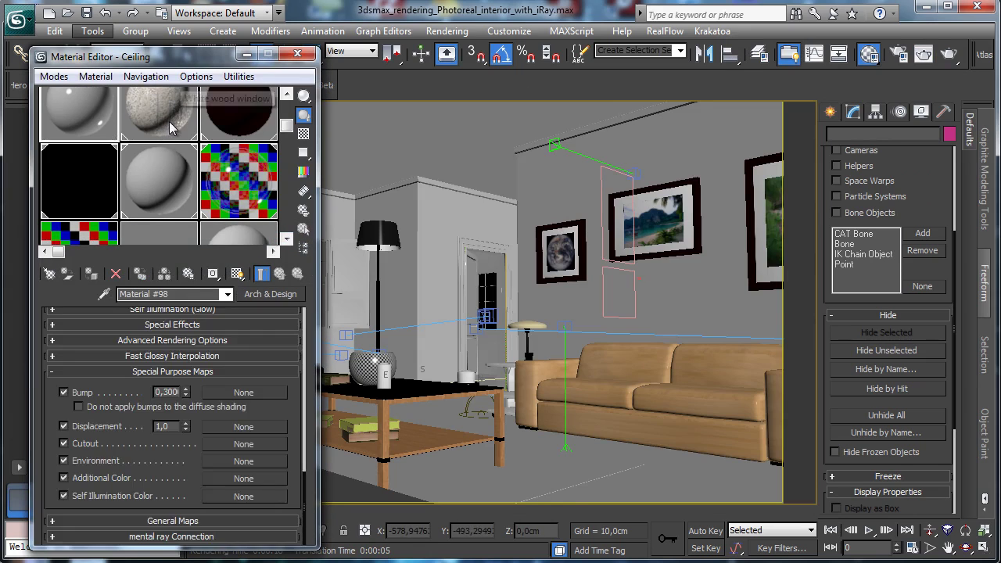
left_click(116, 274)
left_click(213, 347)
left_click(248, 113)
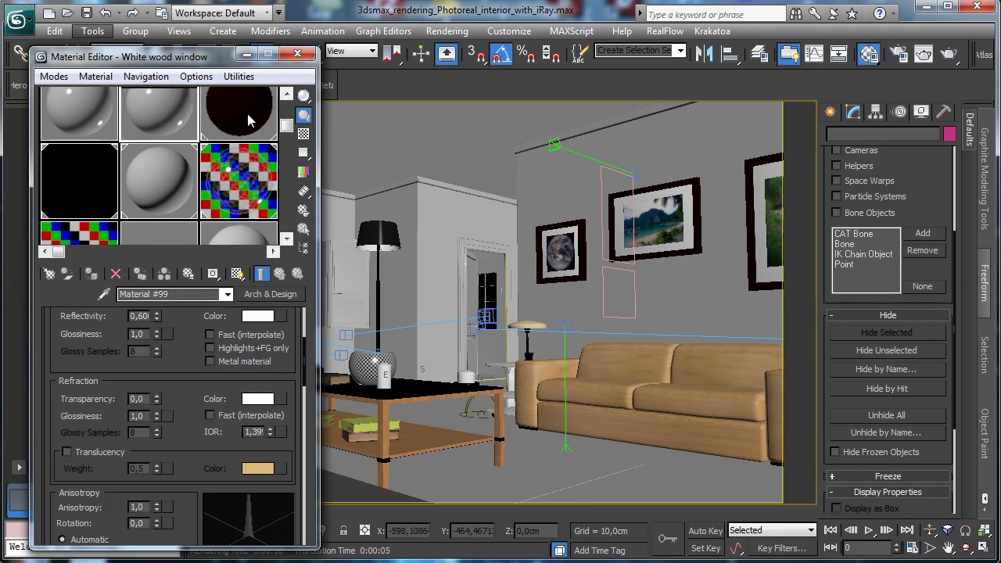
left_click(116, 274)
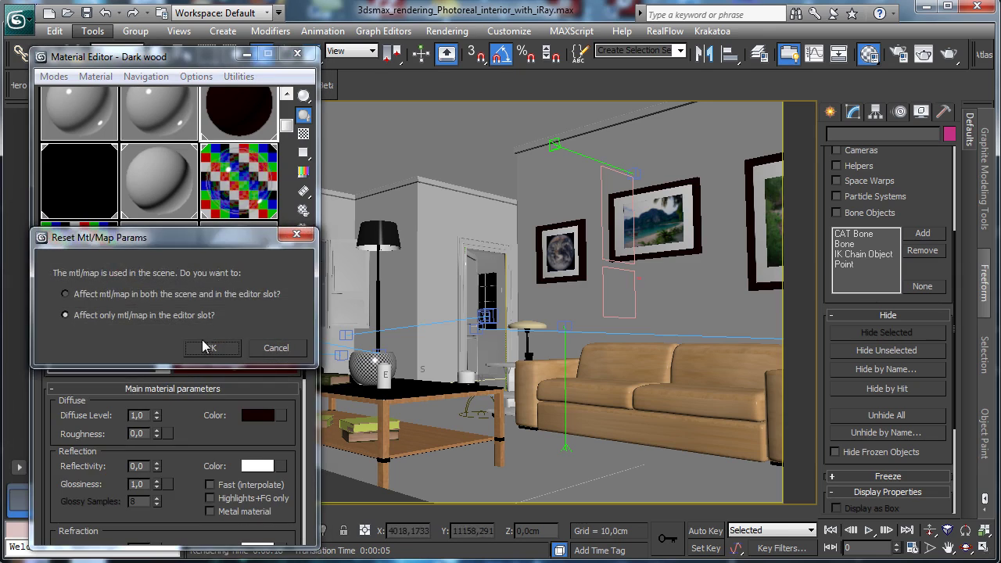
left_click(213, 347)
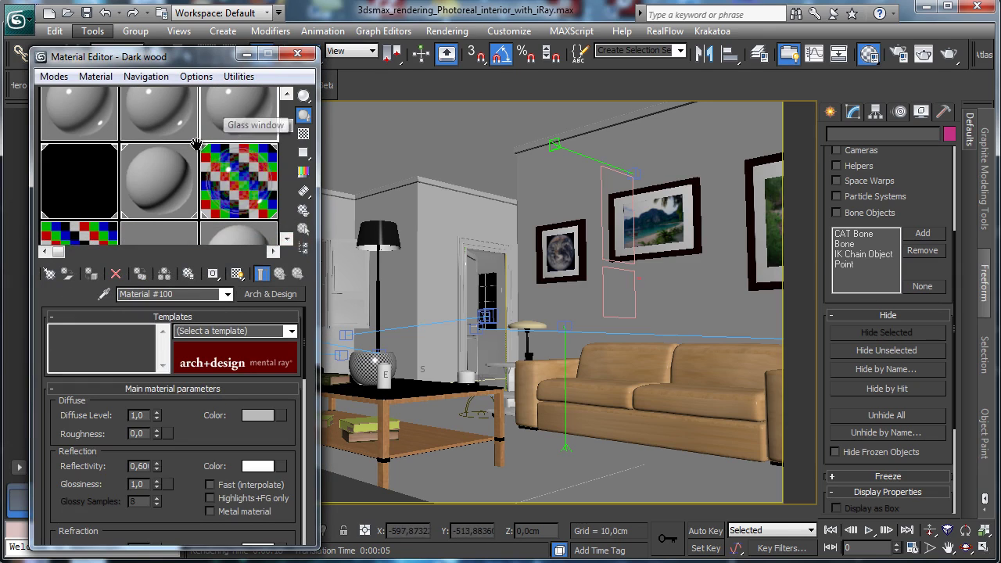
Load the scene's Art 1 and Neutral white materials from the Material Explorer into the first two freed sample slots as instances.
scroll(223, 144, "up", 1)
left_click(460, 31)
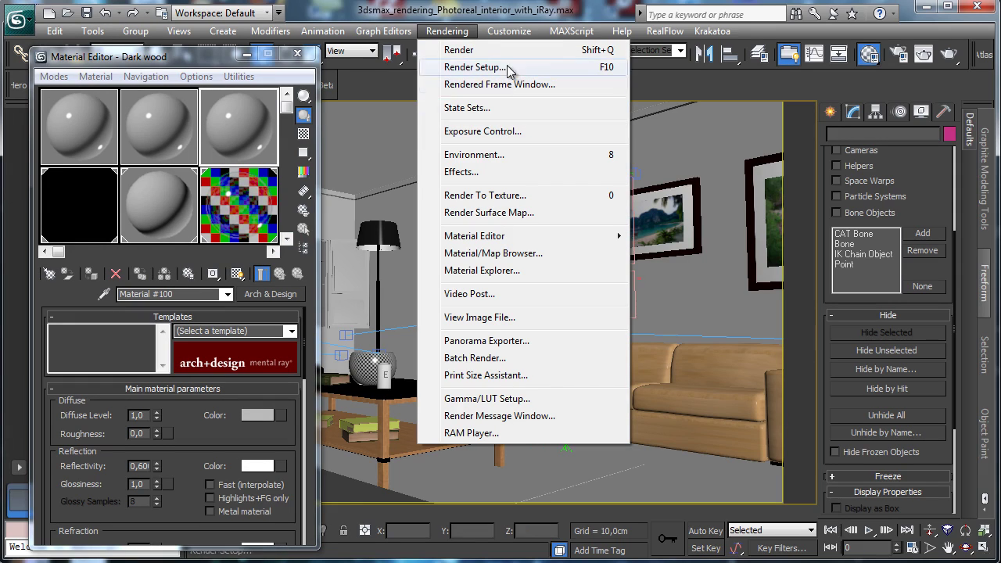
left_click(482, 270)
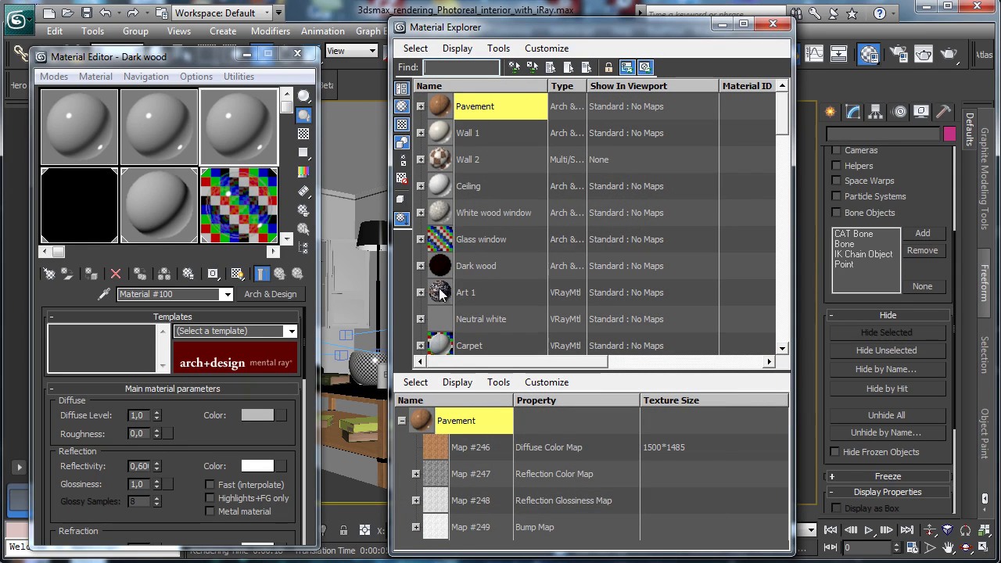
left_click_drag(442, 292, 103, 129)
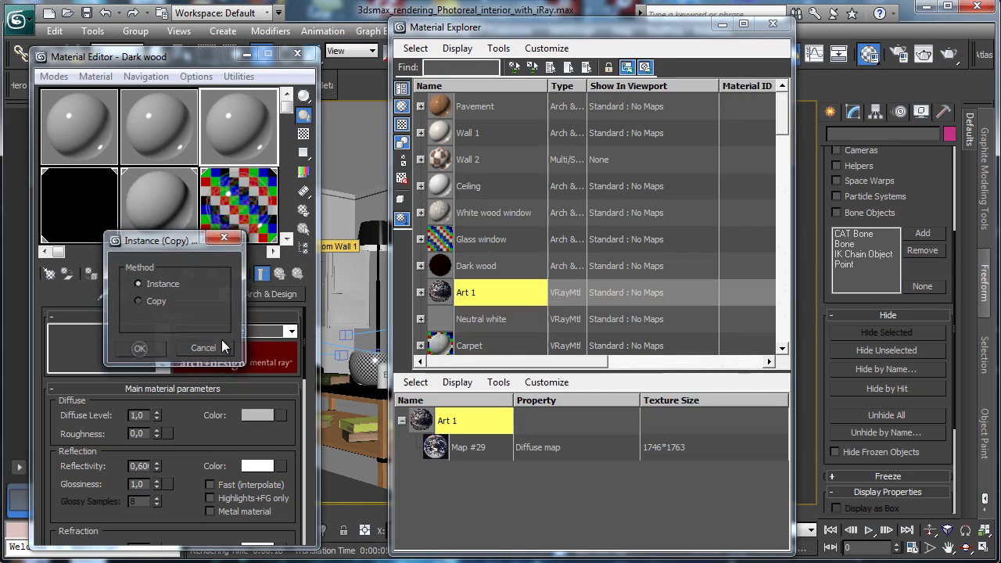
left_click(141, 348)
left_click(436, 328)
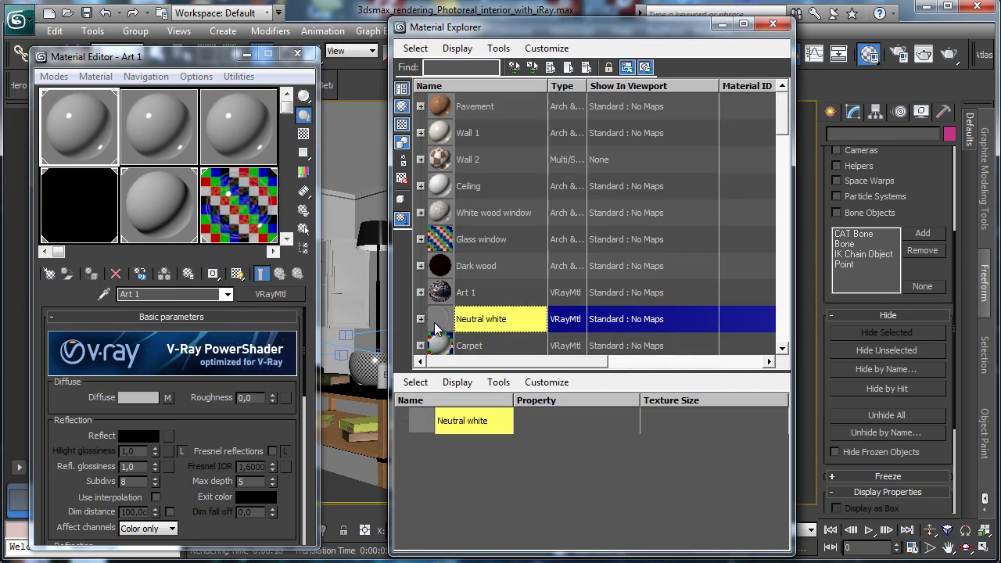
left_click_drag(435, 328, 187, 129)
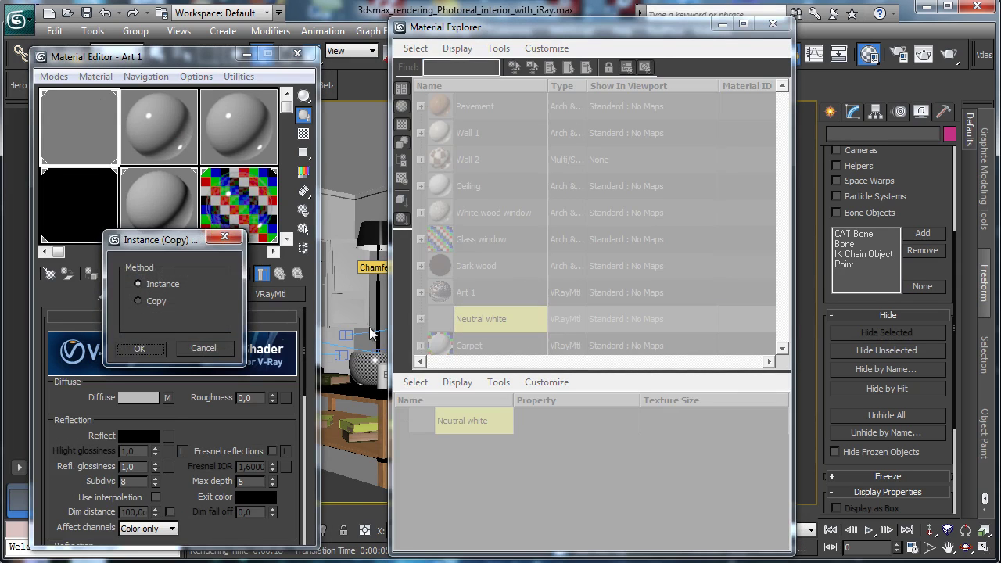
Load Neutral white as an instance into the second sample slot and inspect the Carpet and Art 2 materials in the list.
left_click(141, 348)
left_click(438, 346)
scroll(434, 350, "down", 3)
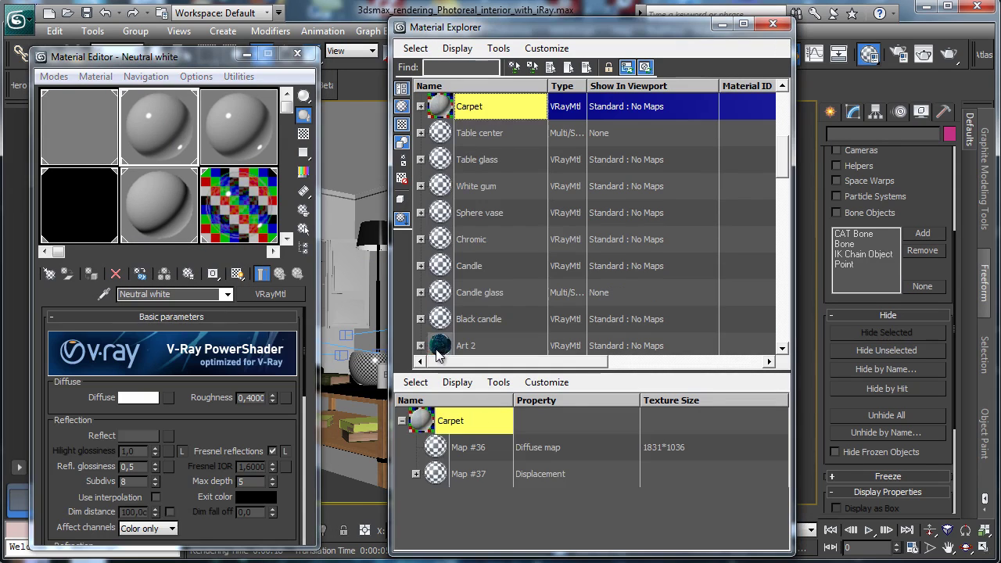
left_click(430, 346)
scroll(438, 235, "down", 3)
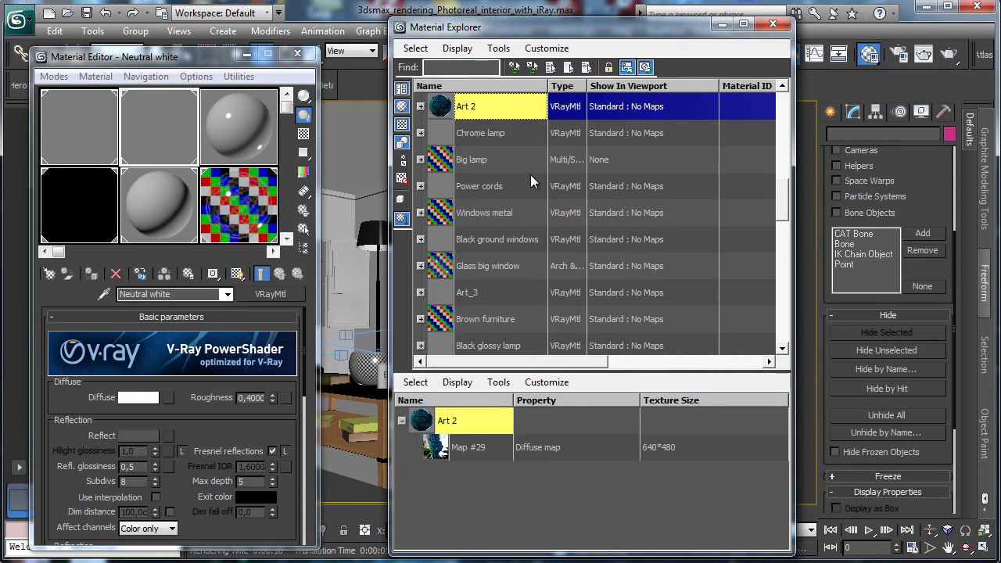
Load the Carpet material as an instance into the third sample slot and close the Material Explorer.
left_click(782, 86)
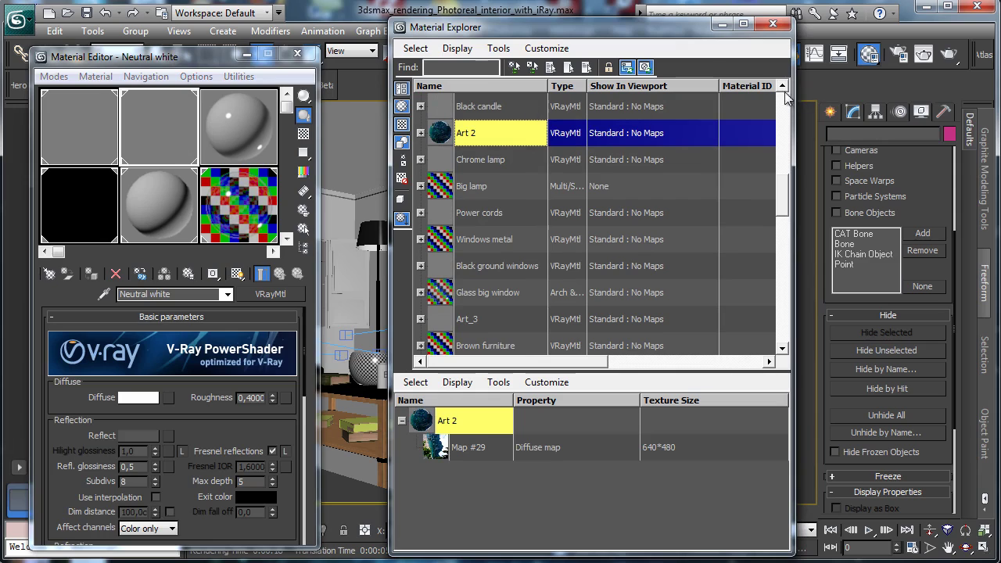
left_click(782, 86)
left_click(782, 86)
left_click(782, 86)
left_click(782, 86)
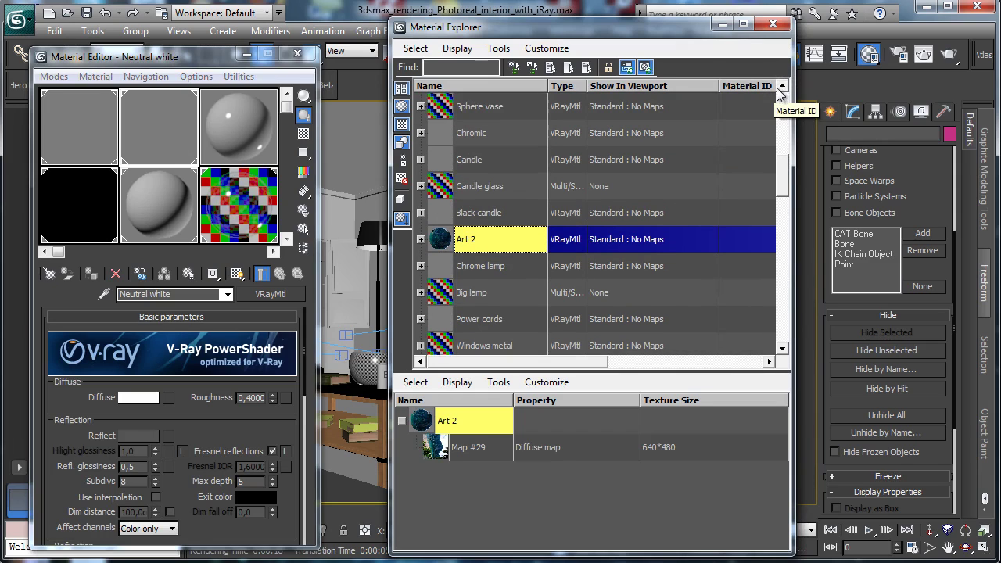
left_click(782, 86)
left_click(782, 86)
left_click(782, 86)
left_click(782, 86)
left_click(782, 86)
left_click(782, 86)
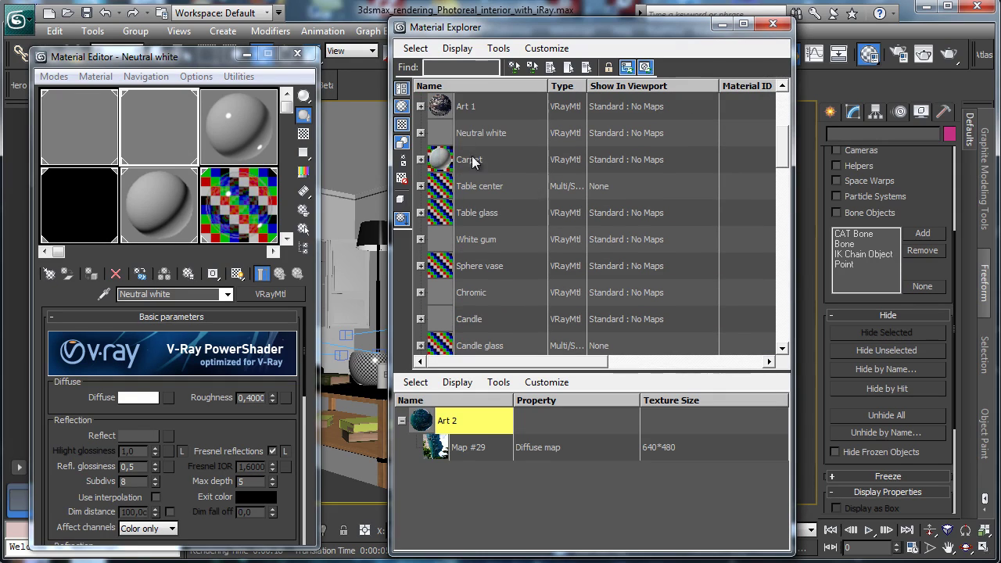
left_click_drag(433, 158, 247, 131)
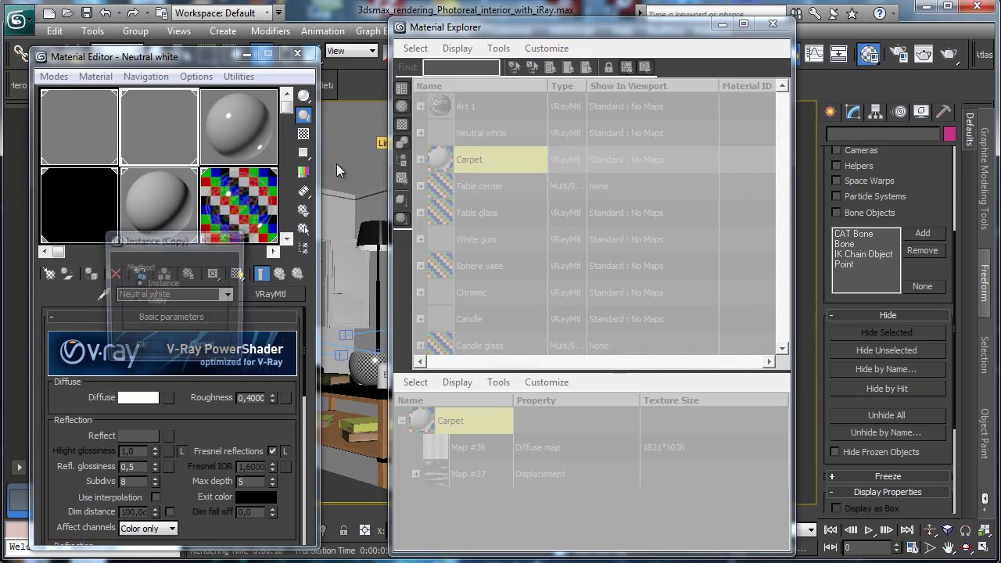
left_click(775, 24)
Copy the Earth2.jpg diffuse map of the Art 1 material and convert Art 1 to an Arch & Design material.
left_click(84, 139)
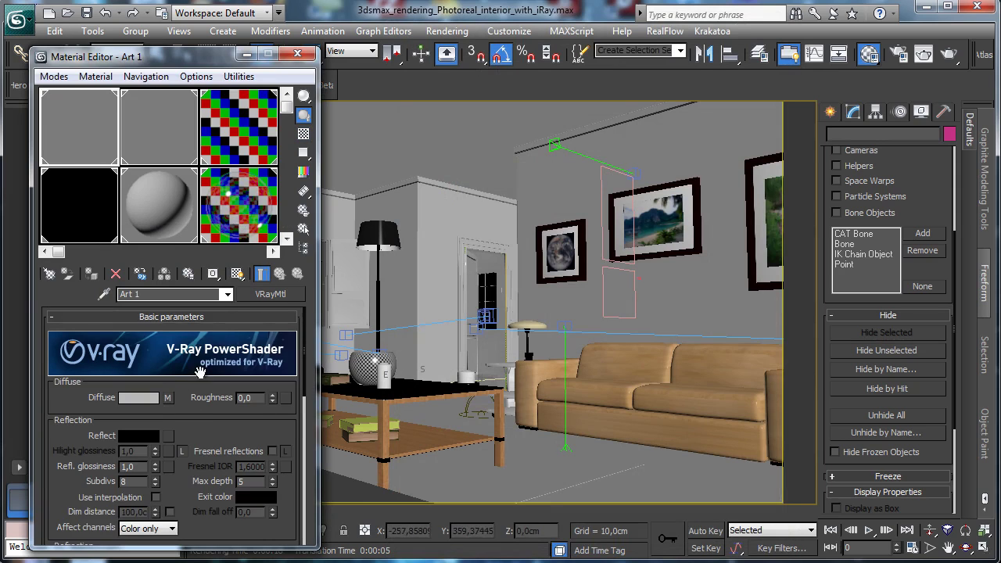
left_click_drag(201, 373, 160, 112)
left_click_drag(204, 367, 183, 192)
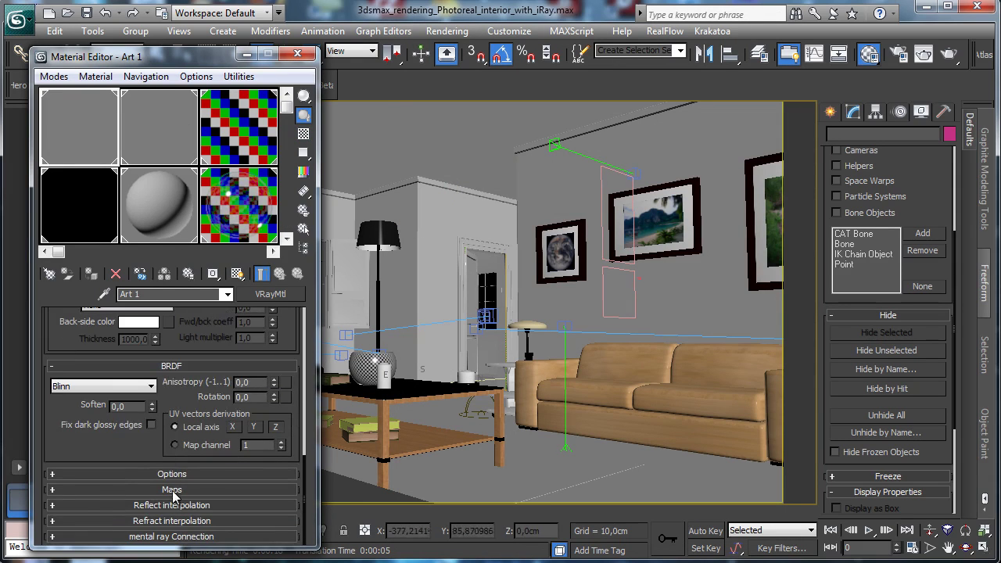
left_click(172, 491)
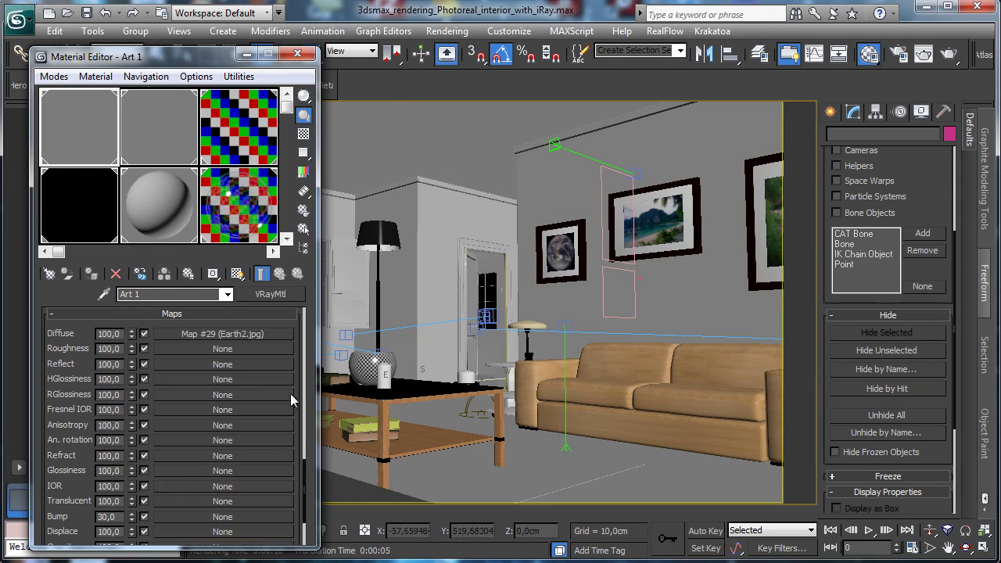
right_click(196, 335)
left_click(223, 361)
left_click(270, 294)
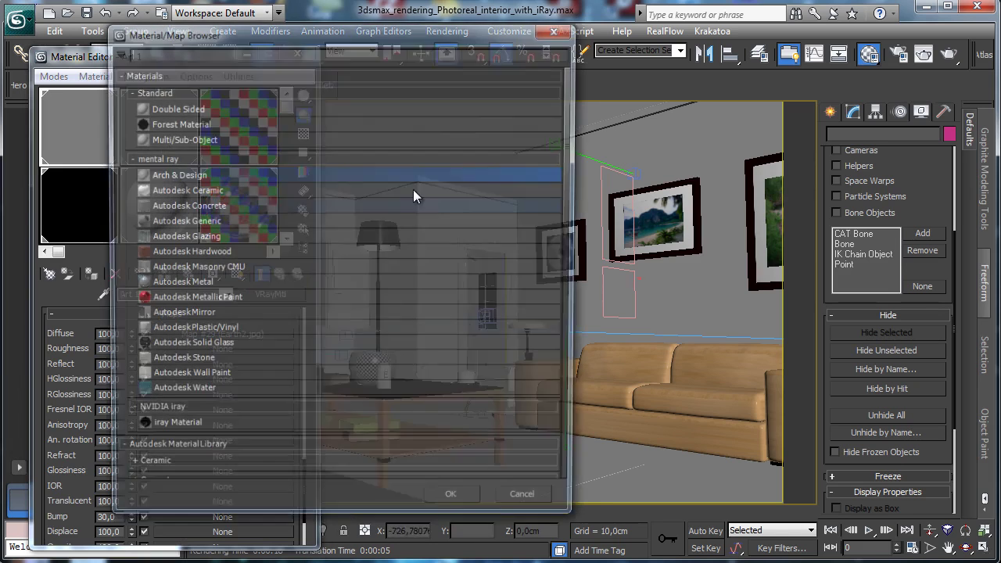
double_click(188, 174)
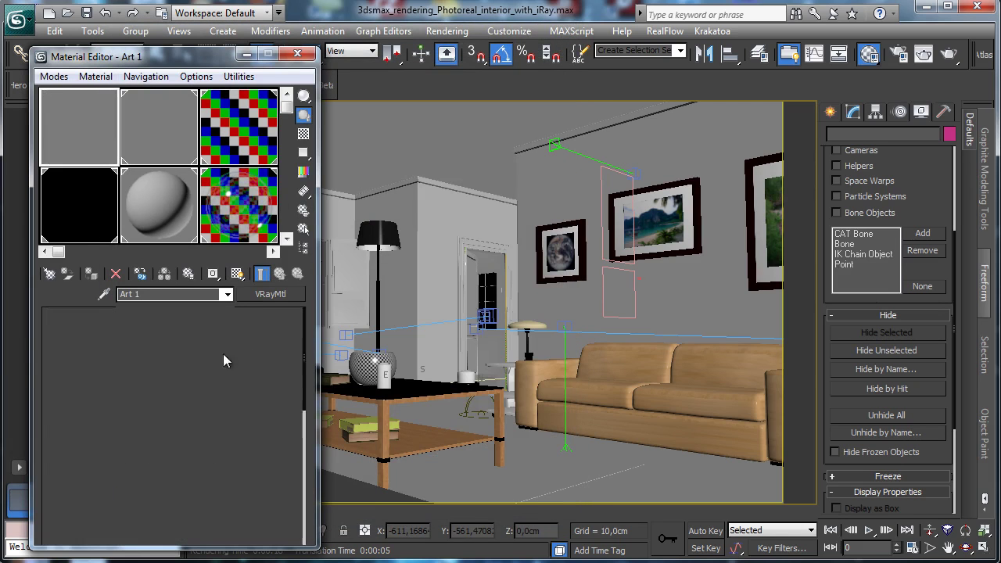
Paste the copied Earth map as a copy into Art 1's diffuse color and set its reflectivity to 0.0.
right_click(282, 422)
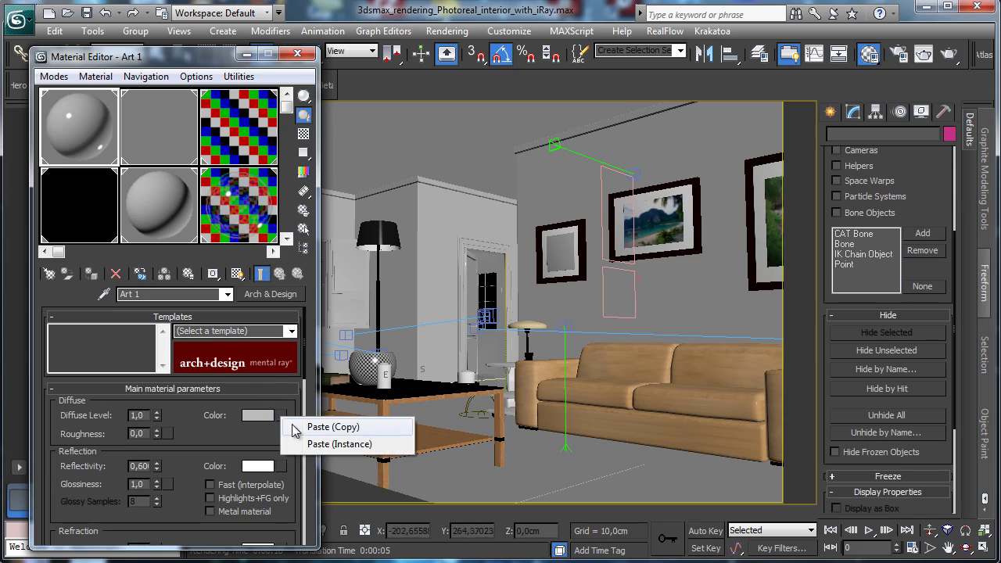
left_click(325, 422)
right_click(157, 467)
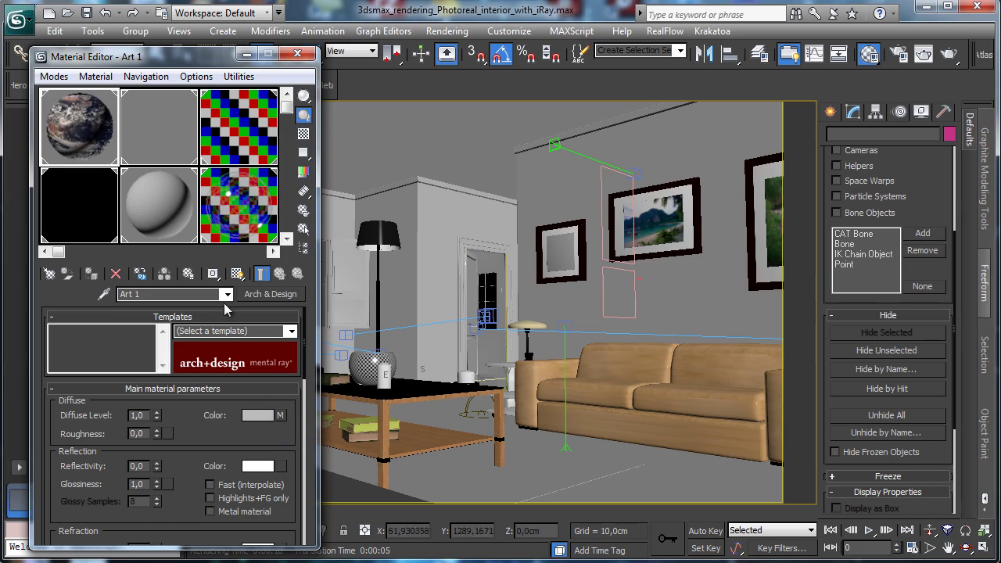
Review the Neutral white V-Ray parameters and duplicate the material into the first sample slot of the third row.
left_click(143, 142)
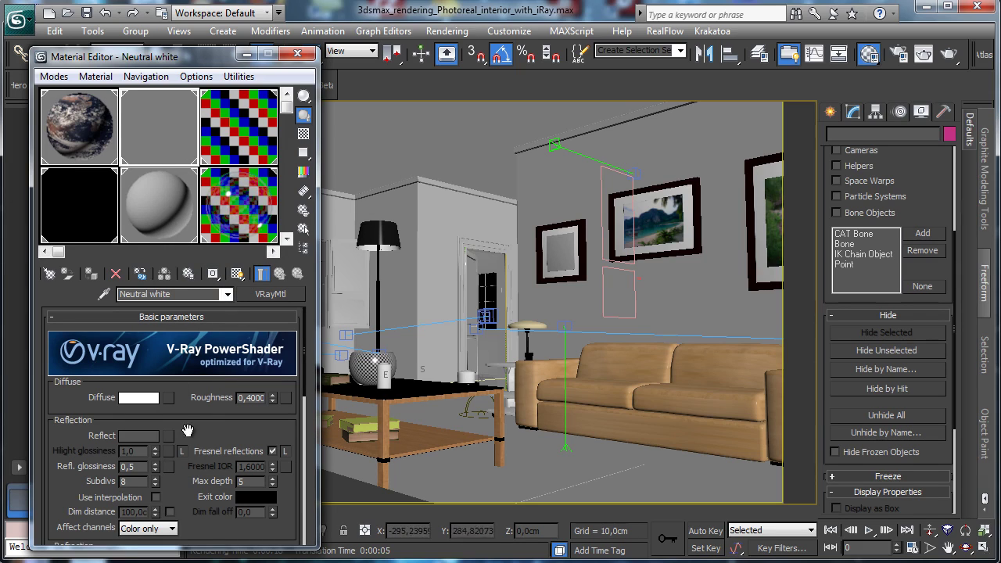
left_click_drag(203, 427, 217, 149)
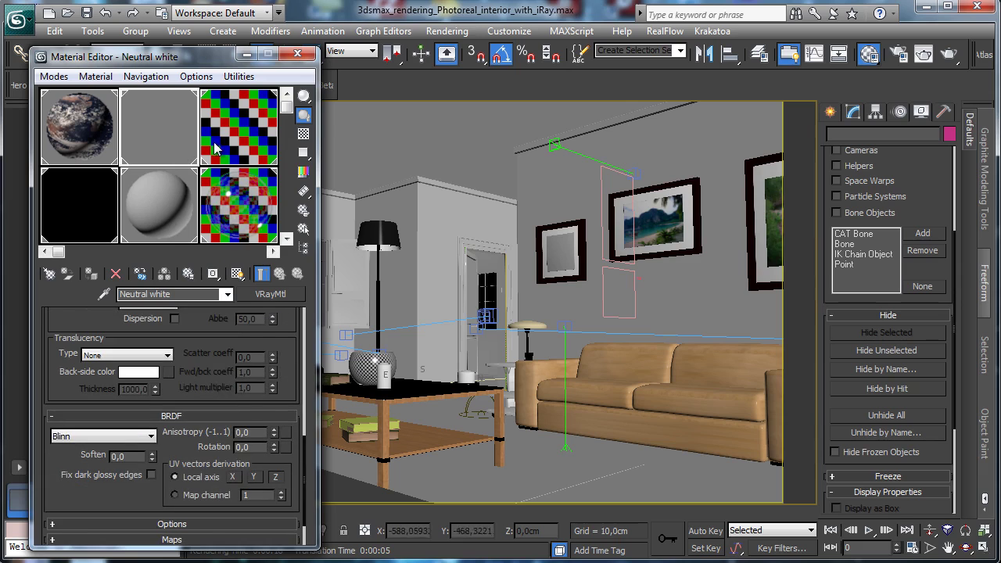
left_click_drag(220, 380, 219, 548)
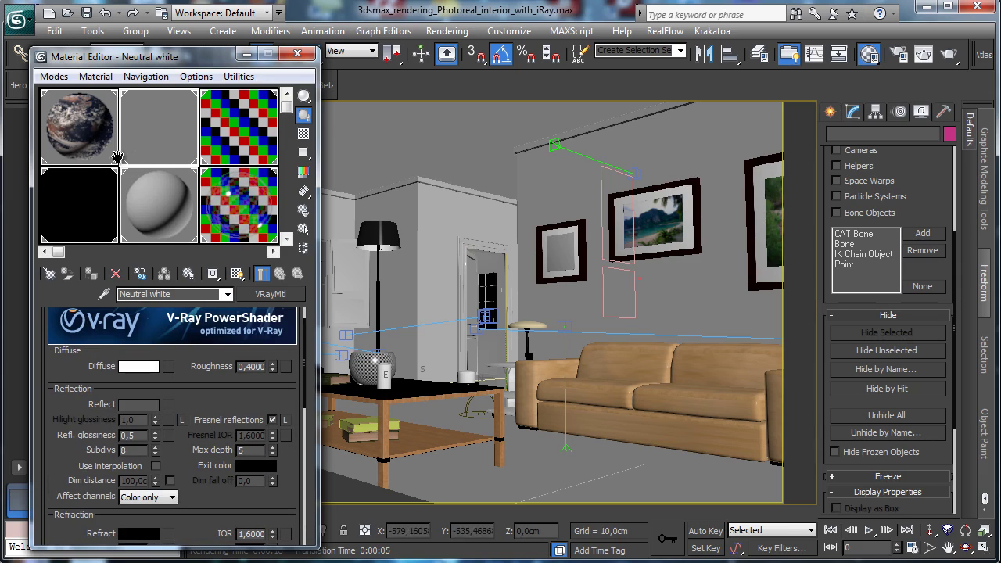
left_click_drag(121, 166, 121, 139)
left_click(109, 201)
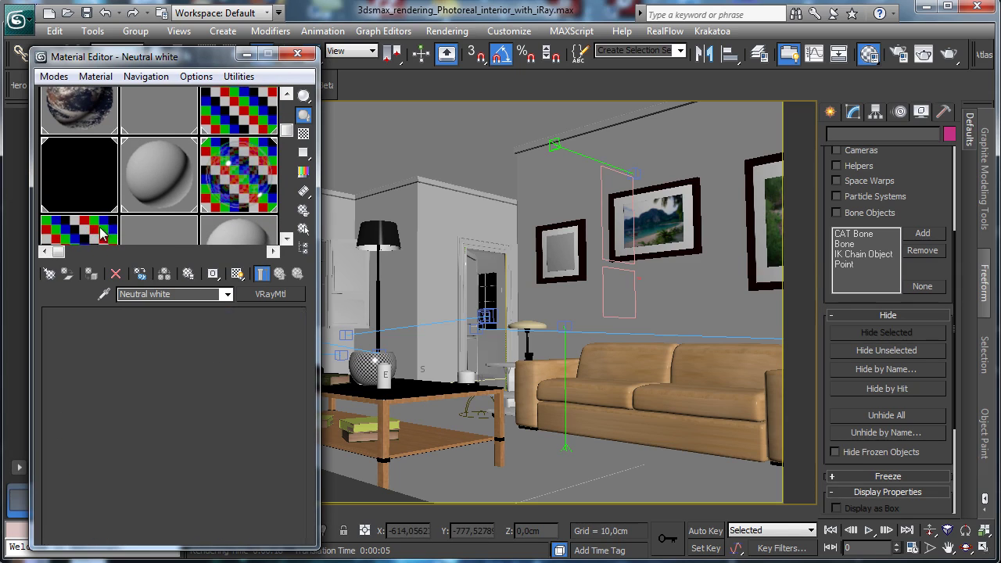
left_click(210, 313)
Convert the original Neutral white material in the second sample slot to Arch & Design.
left_click(161, 109)
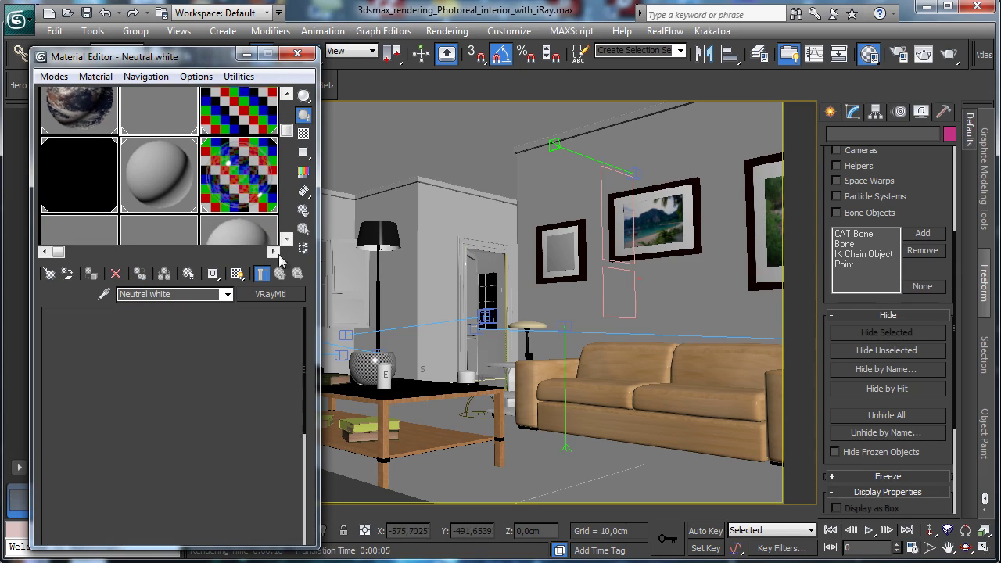
left_click(269, 294)
double_click(196, 172)
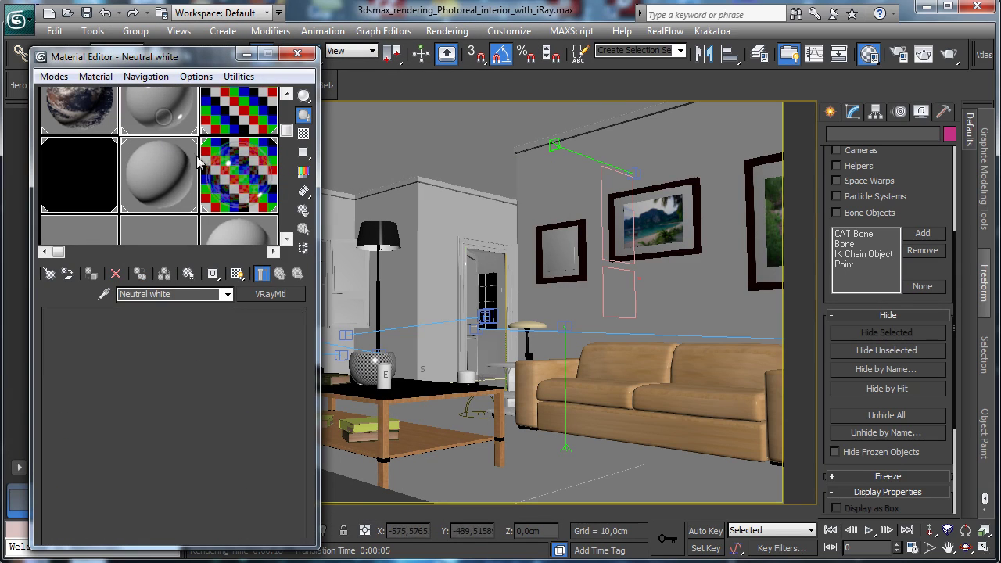
Set Neutral white's diffuse color to pure white and its diffuse roughness to 0.4.
left_click(257, 415)
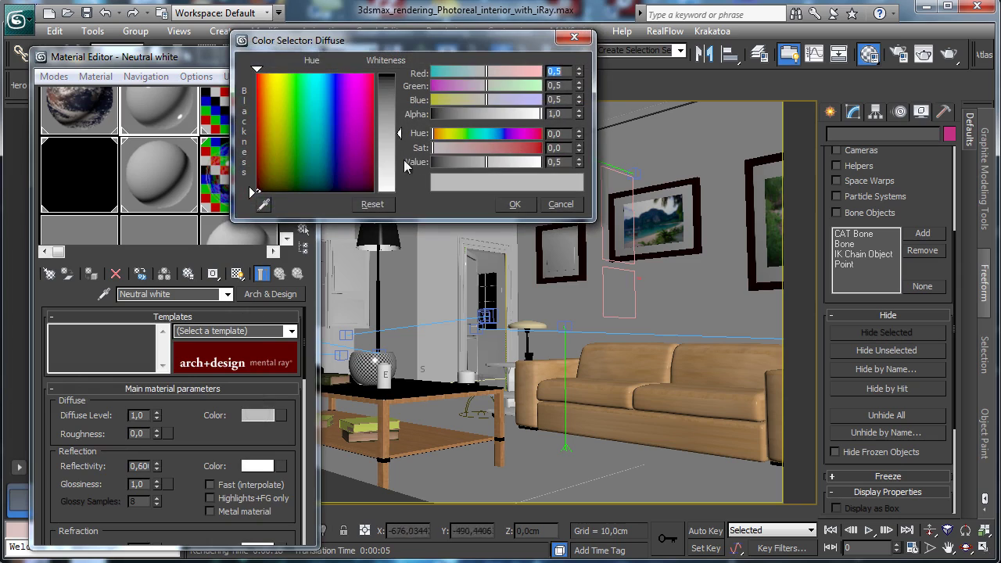
left_click_drag(395, 166, 394, 226)
left_click(513, 207)
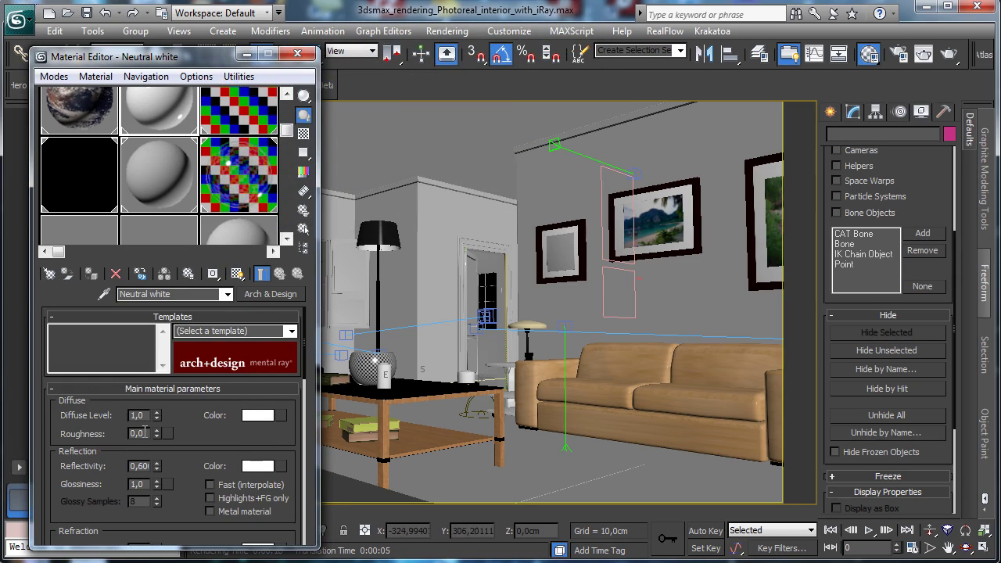
type("0,4")
key("Return")
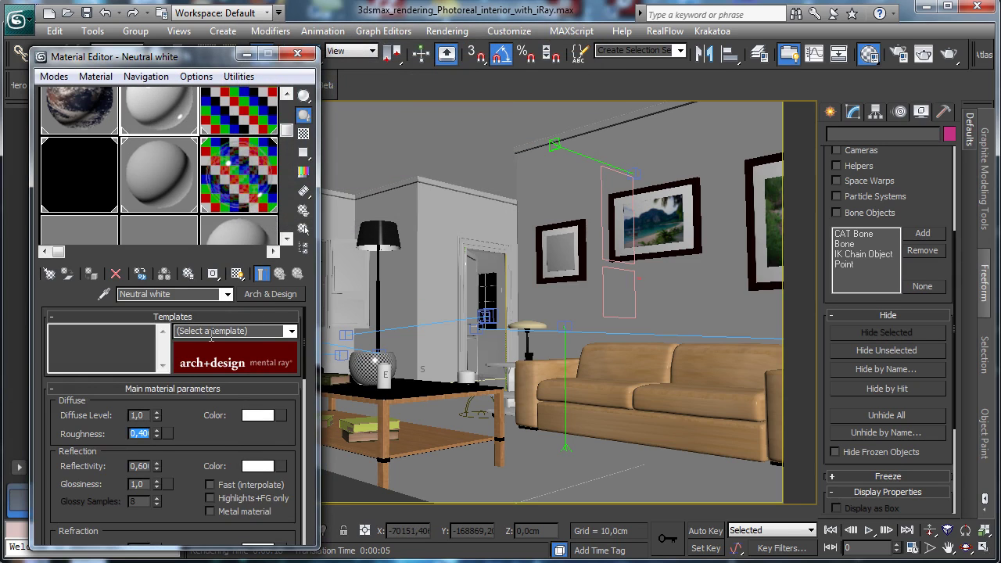
Check the reflection color of the V-Ray copy and set the Arch & Design Neutral white's reflectivity to 0.2.
left_click(77, 237)
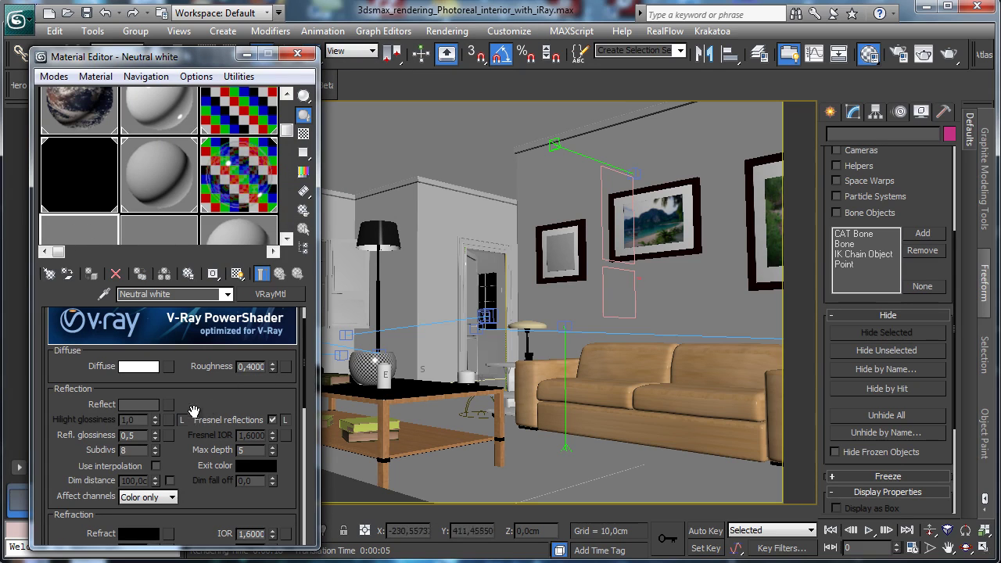
left_click(125, 404)
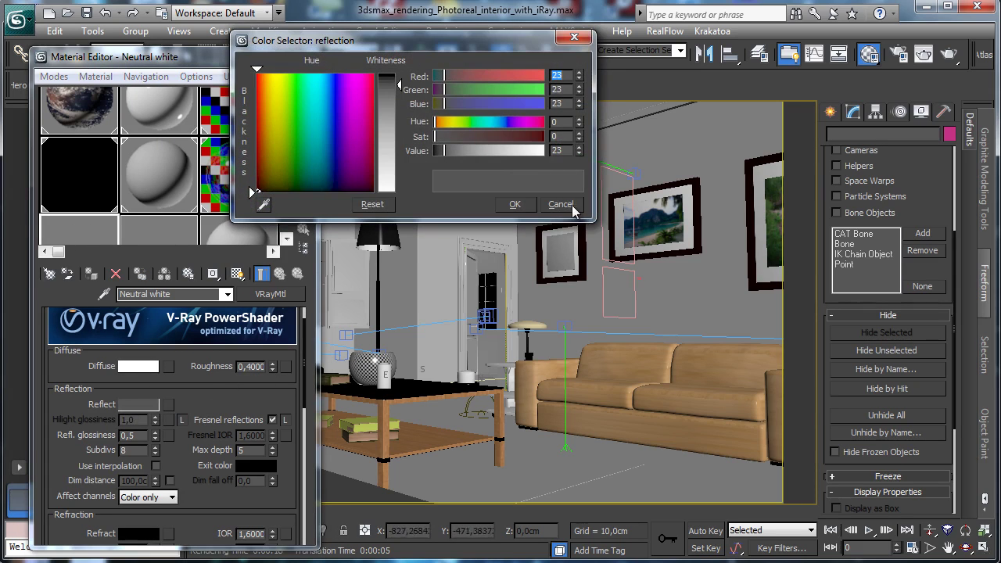
left_click(573, 209)
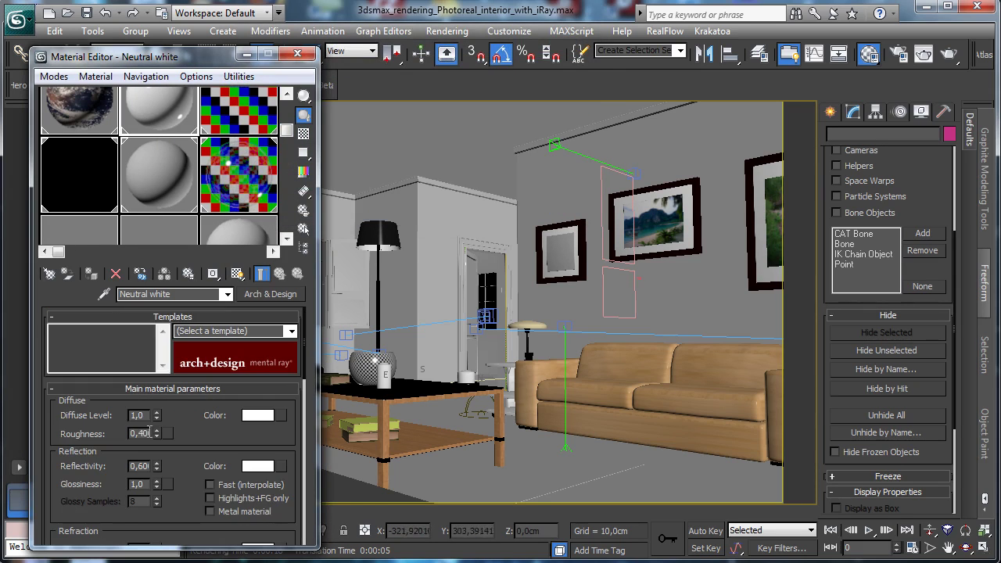
double_click(141, 466)
type("0,2")
key("Return")
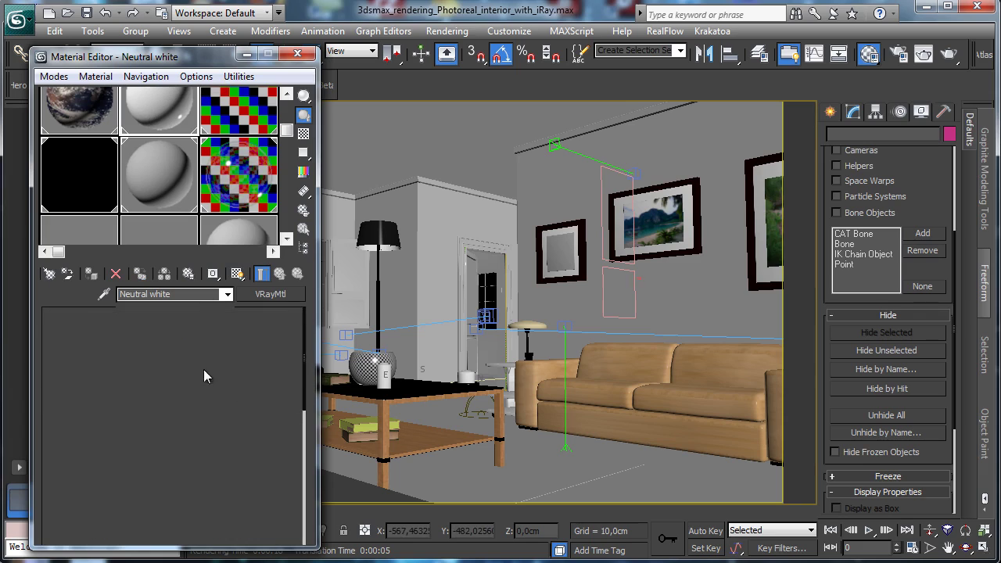
Set the reflection glossiness of the Arch & Design Neutral white to about 0.35.
double_click(141, 484)
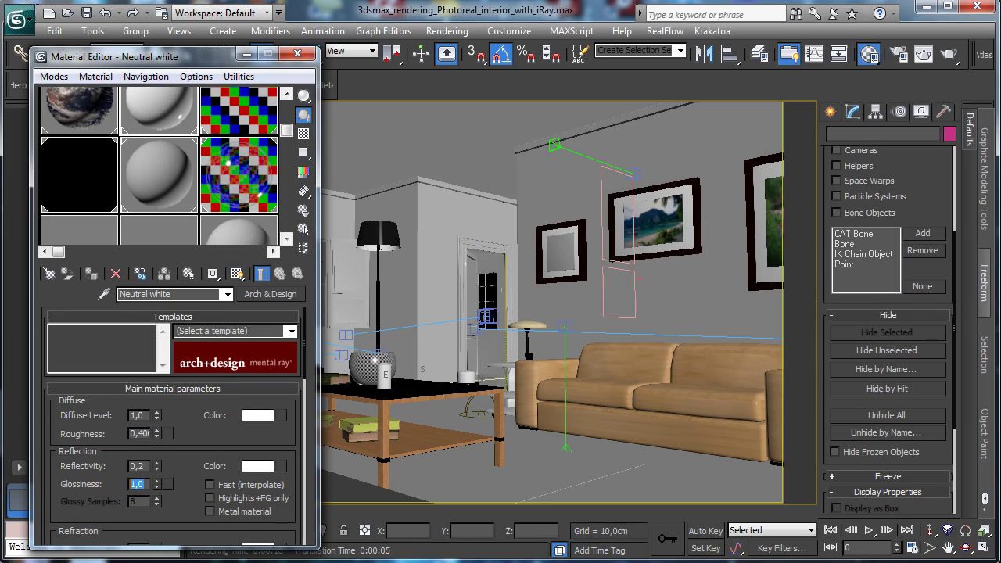
type("0,5")
key("Return")
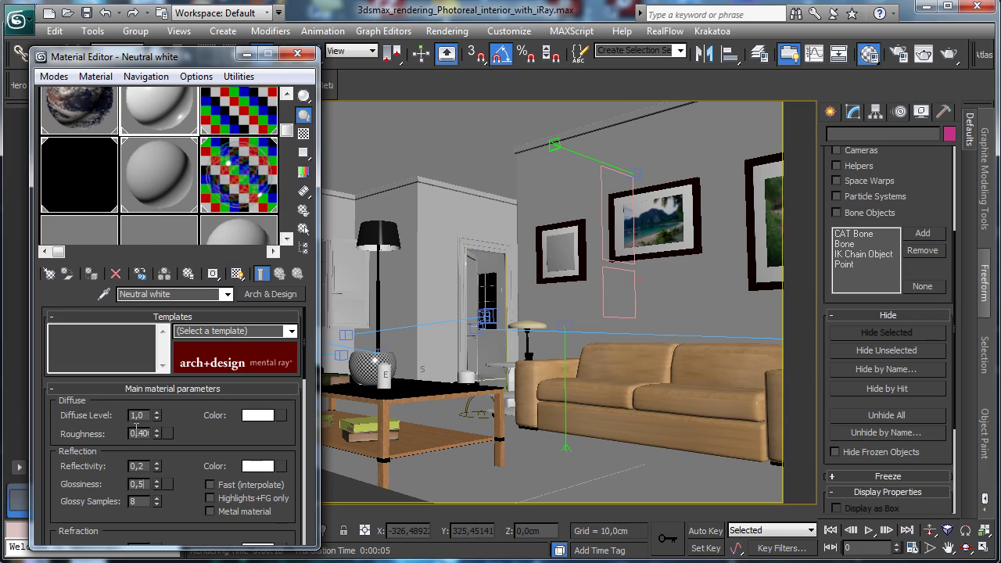
key("BackSpace")
type("4")
key("Return")
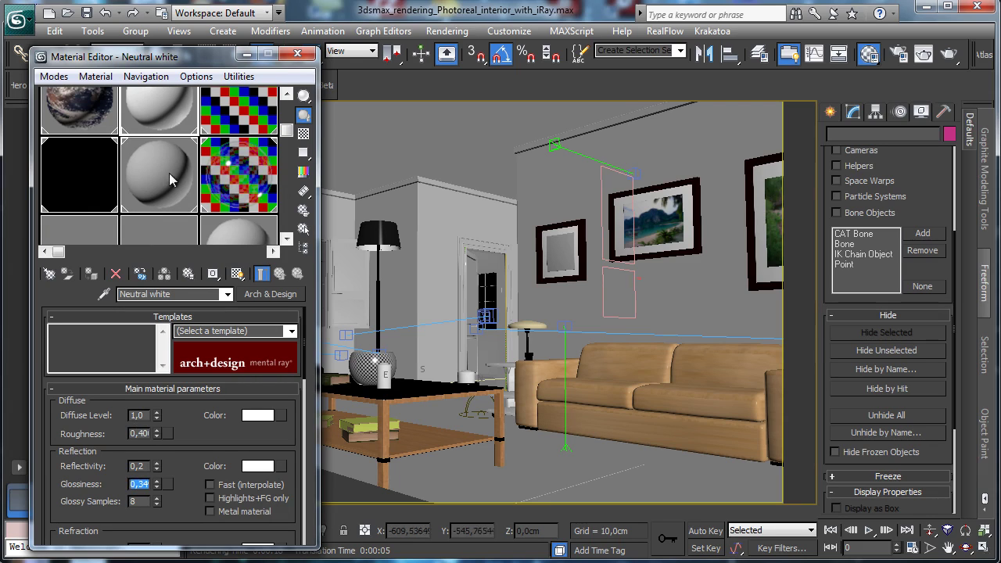
Check the V-Ray copy's refraction settings and maps, and set the Arch & Design Neutral white's refraction IOR to 1.6.
left_click(71, 233)
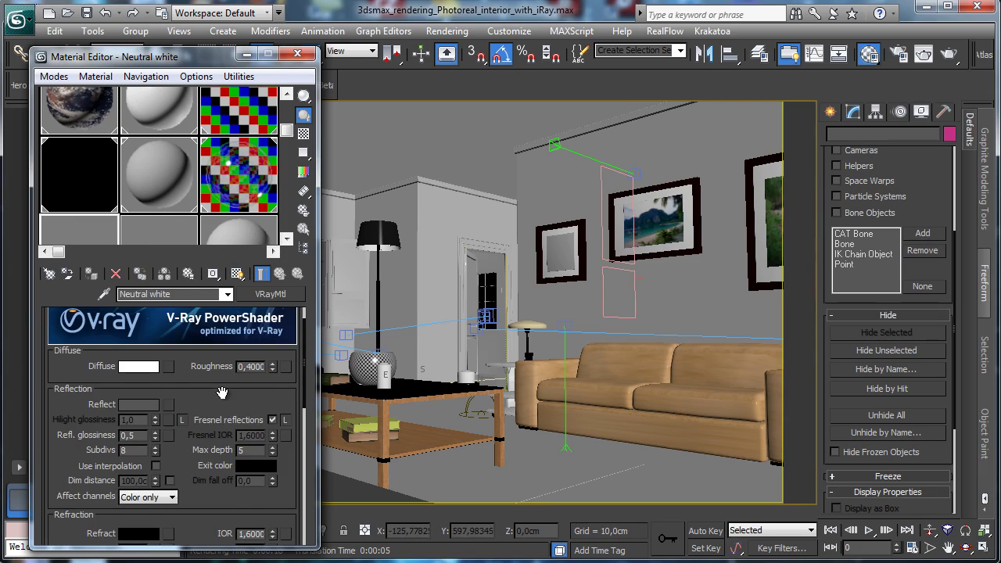
scroll(222, 392, "down", 3)
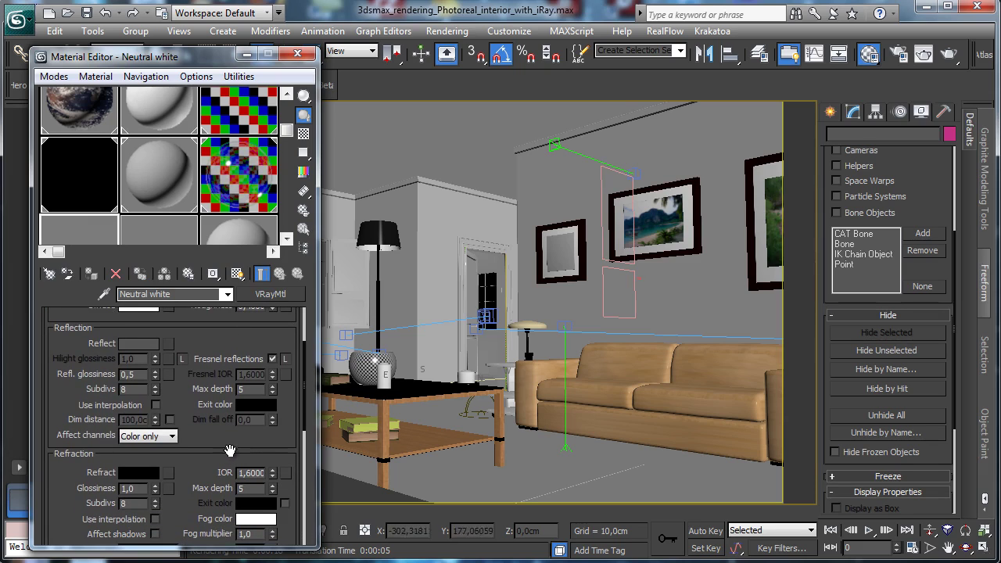
scroll(229, 451, "down", 10)
left_click(164, 490)
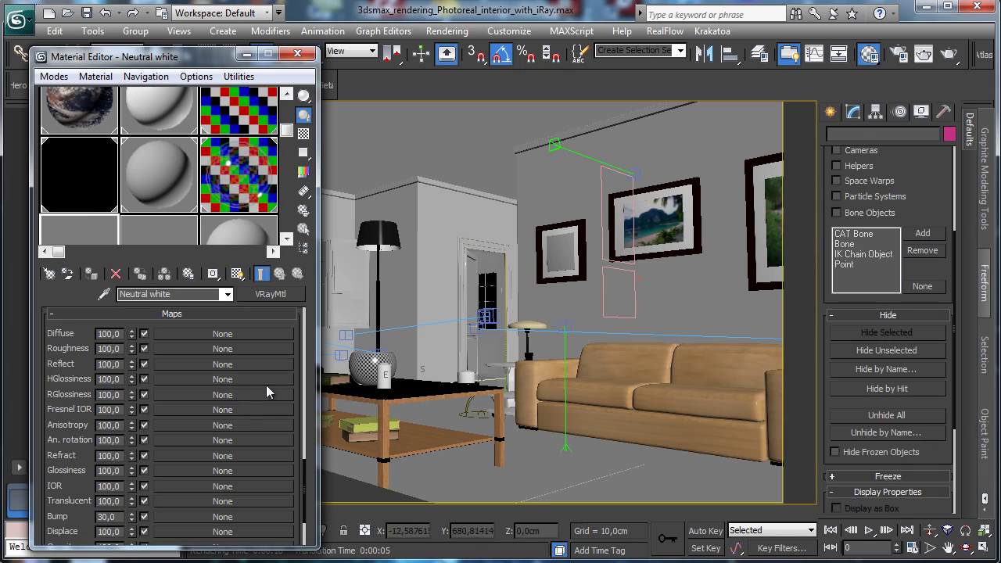
left_click(151, 102)
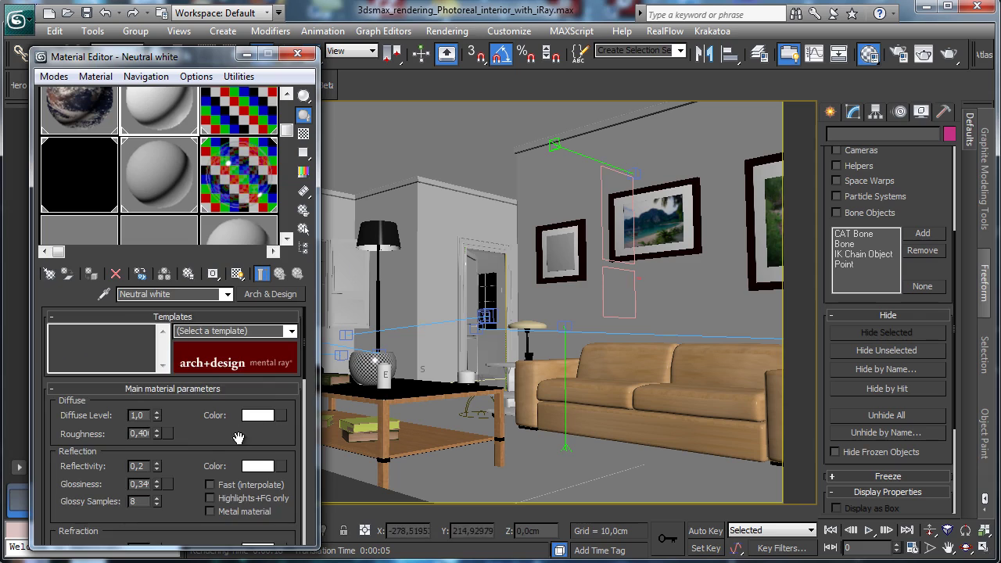
scroll(258, 426, "down", 8)
double_click(254, 415)
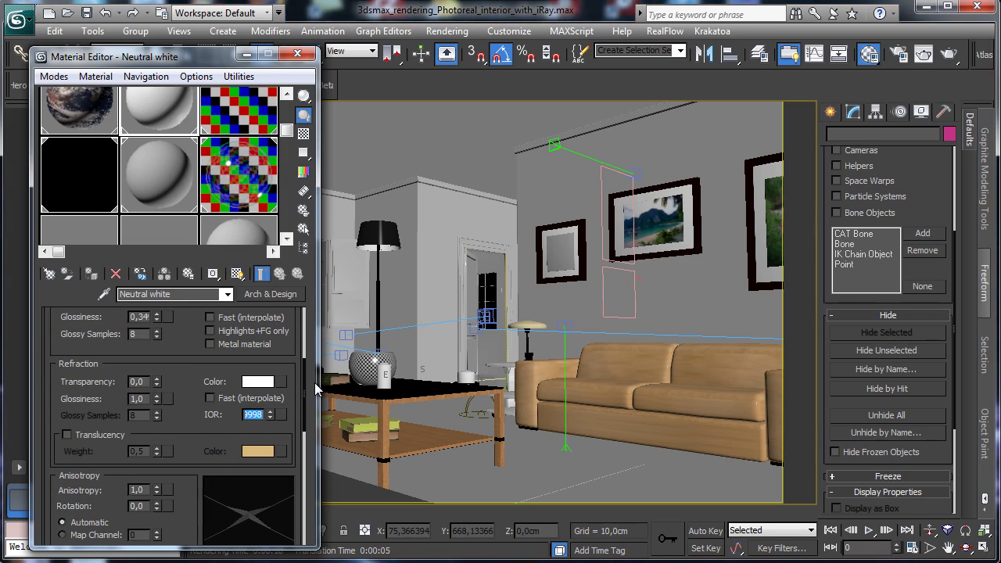
type("1,6")
key("Return")
scroll(129, 375, "down", 4)
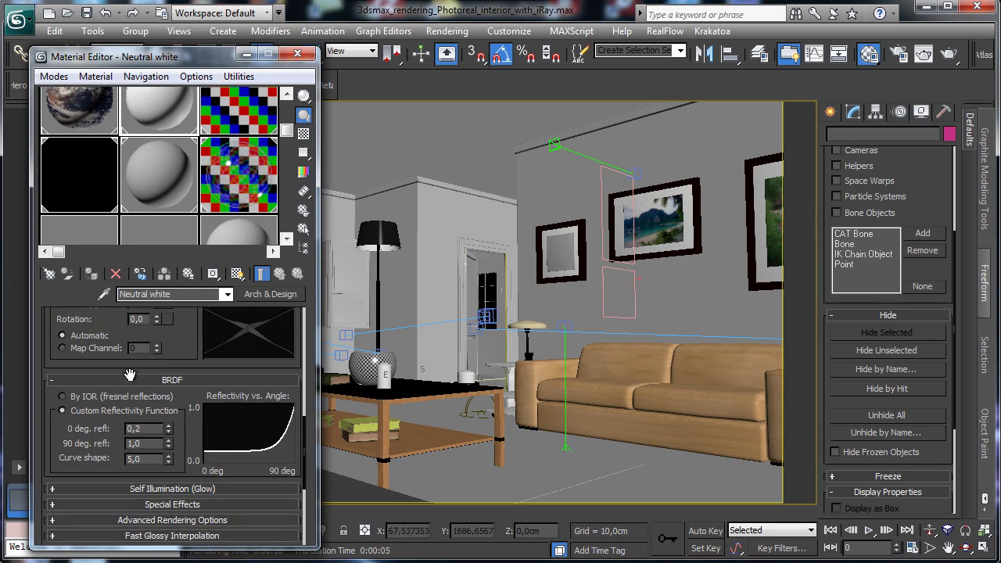
Set the BRDF of the Arch & Design Neutral white to By IOR (fresnel reflections).
left_click(83, 397)
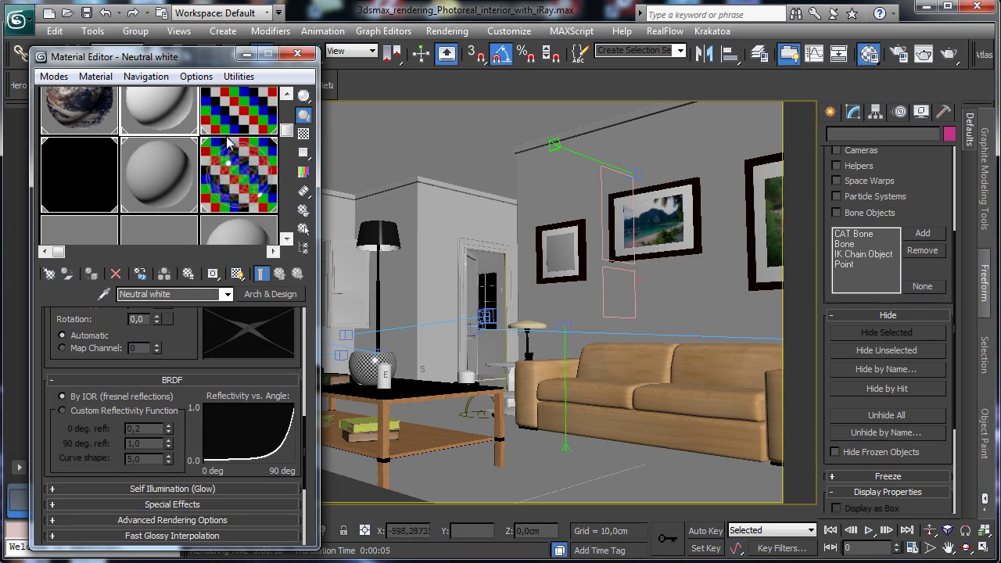
Duplicate the Carpet V-Ray material into the sample slot that holds the V-Ray copy of Neutral white.
left_click(252, 102)
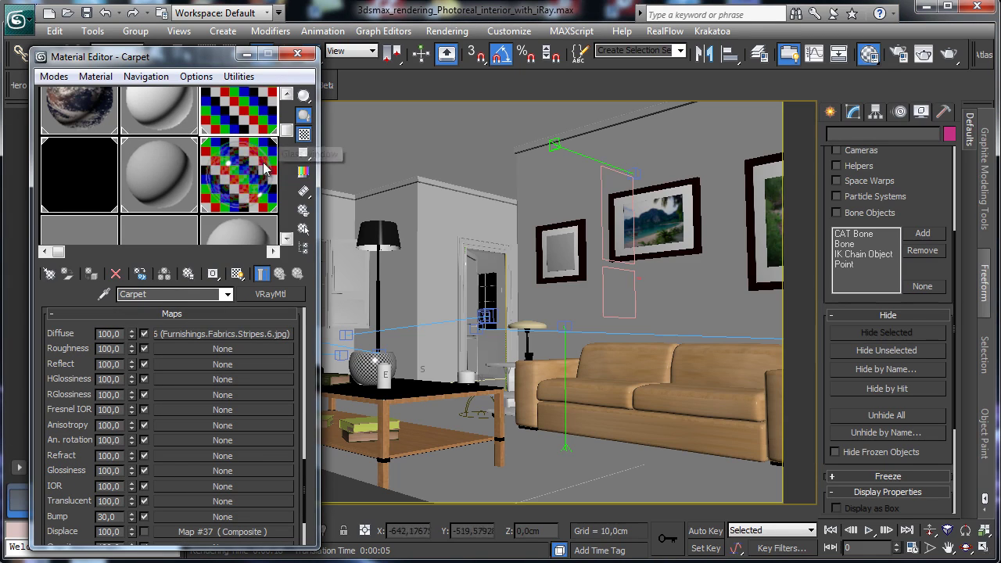
left_click(68, 235)
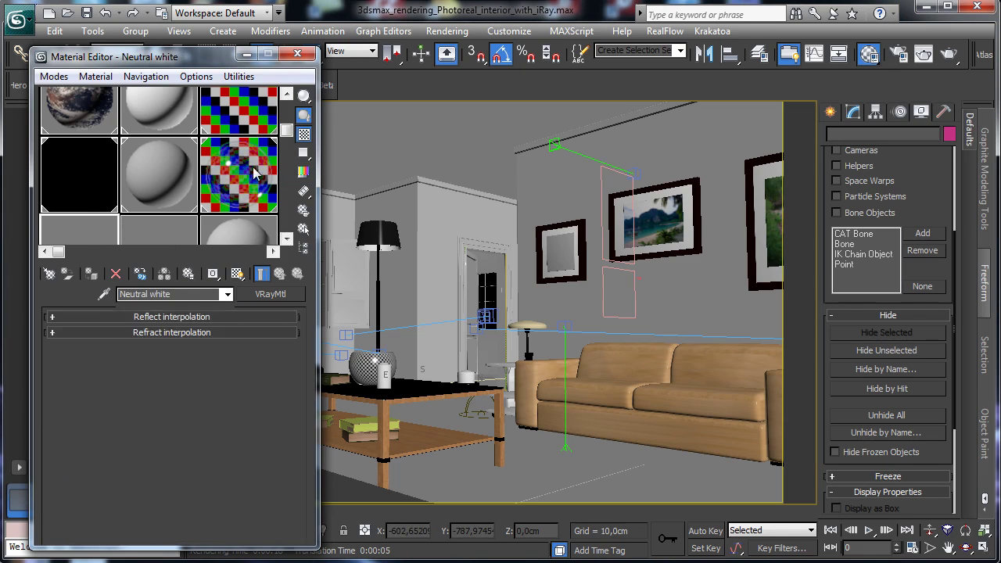
left_click(248, 117)
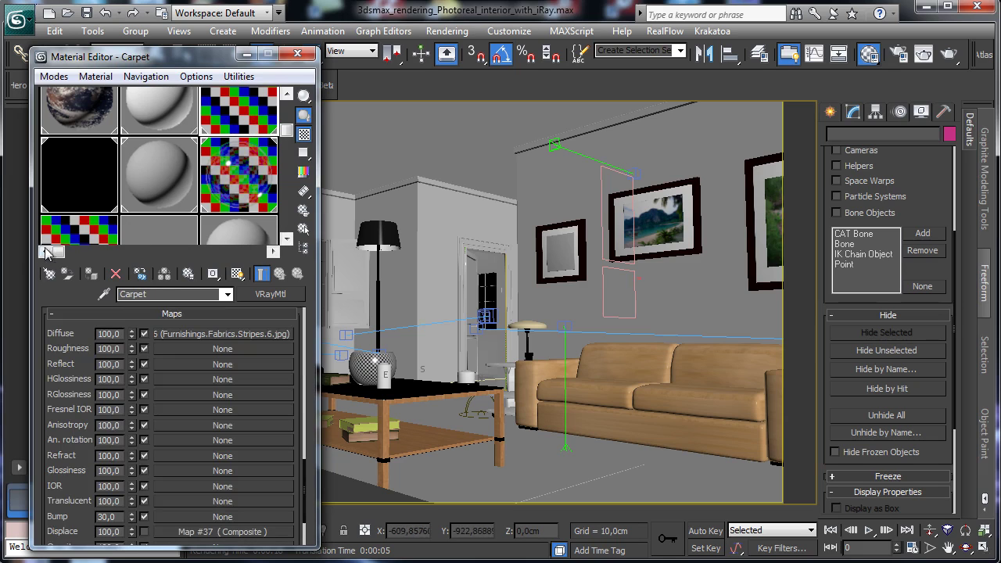
Convert the original Carpet material to Arch & Design and paste a copy of the V-Ray version's diffuse map into its diffuse color.
right_click(204, 334)
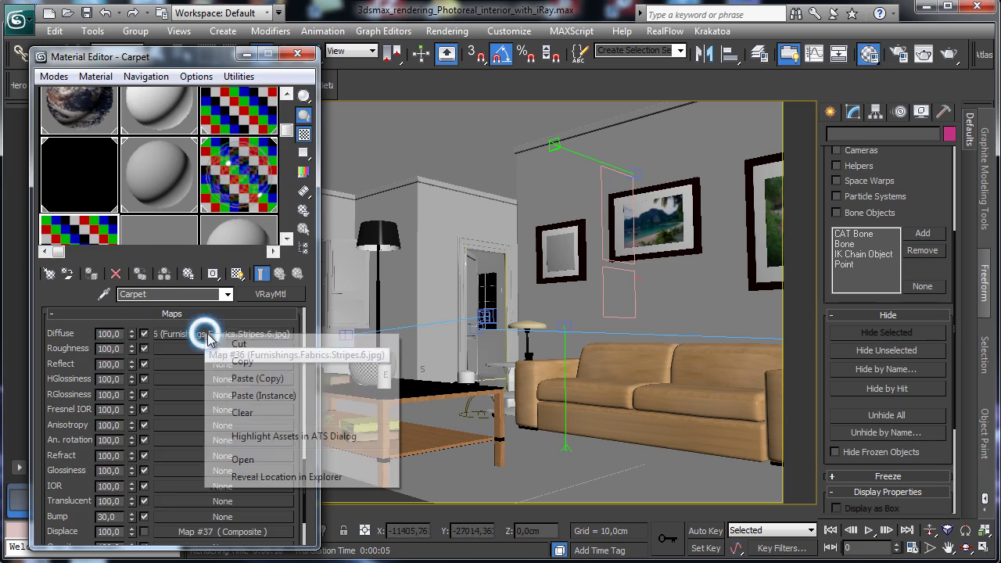
left_click(243, 362)
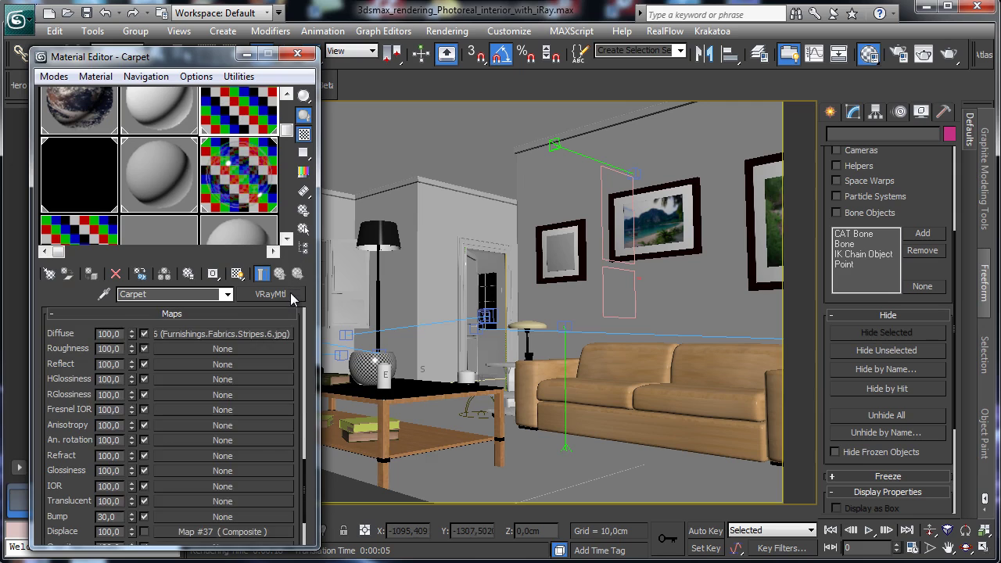
left_click(296, 294)
double_click(183, 174)
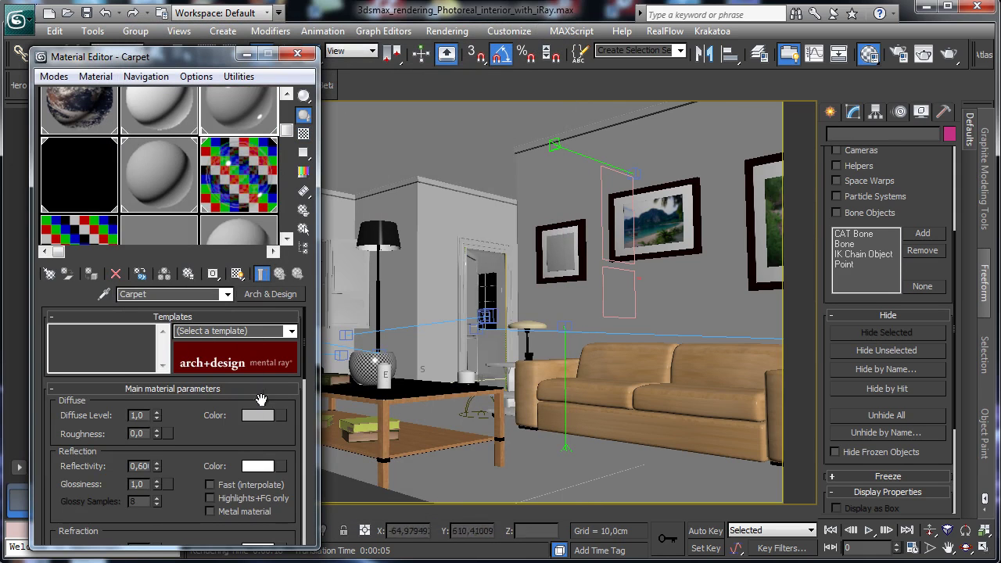
right_click(280, 419)
left_click(297, 427)
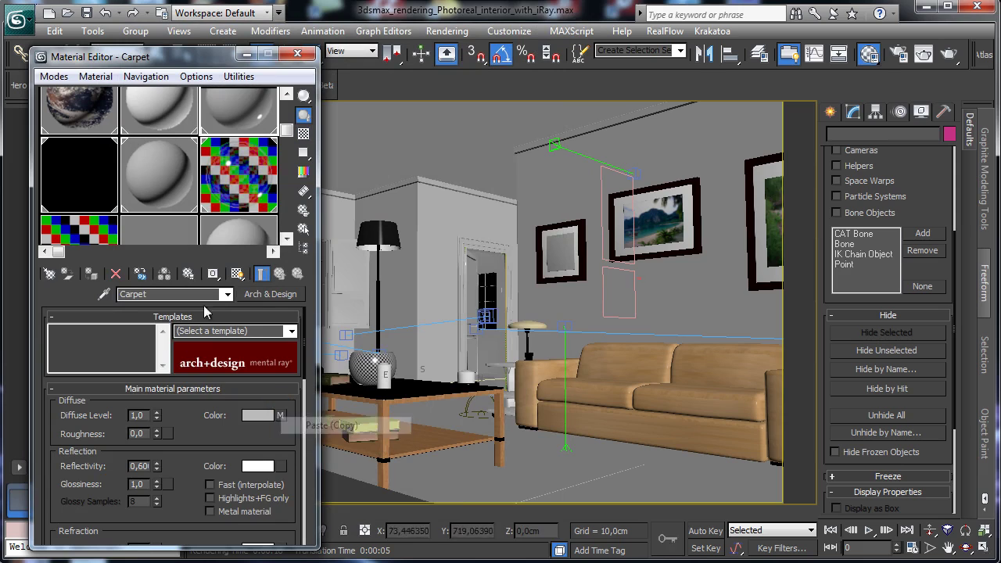
Check the V-Ray Carpet copy's reflection color and set the Arch & Design Carpet's reflectivity to 0.3.
left_click(83, 232)
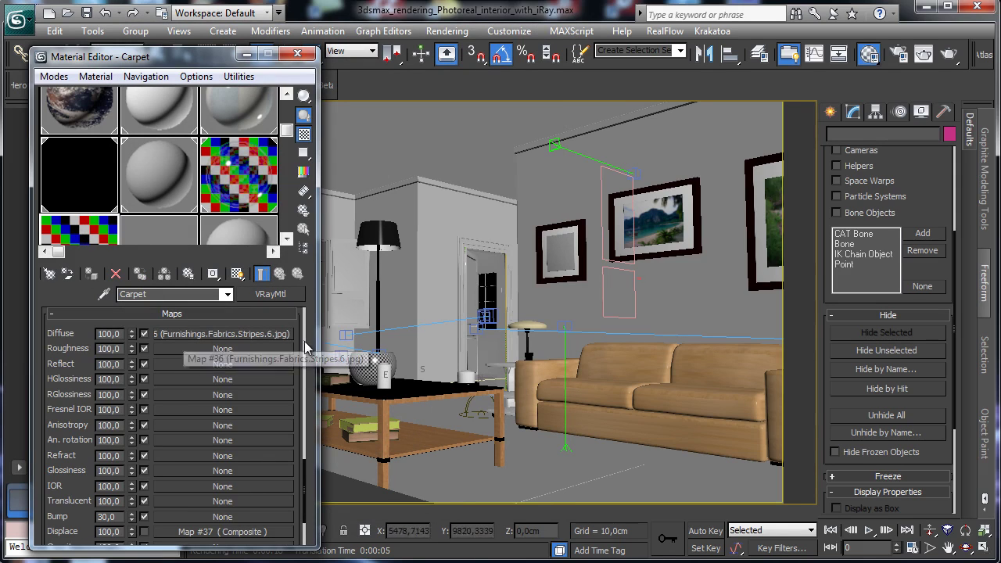
scroll(301, 328, "up", 3)
left_click_drag(291, 329, 261, 562)
left_click_drag(216, 349, 197, 532)
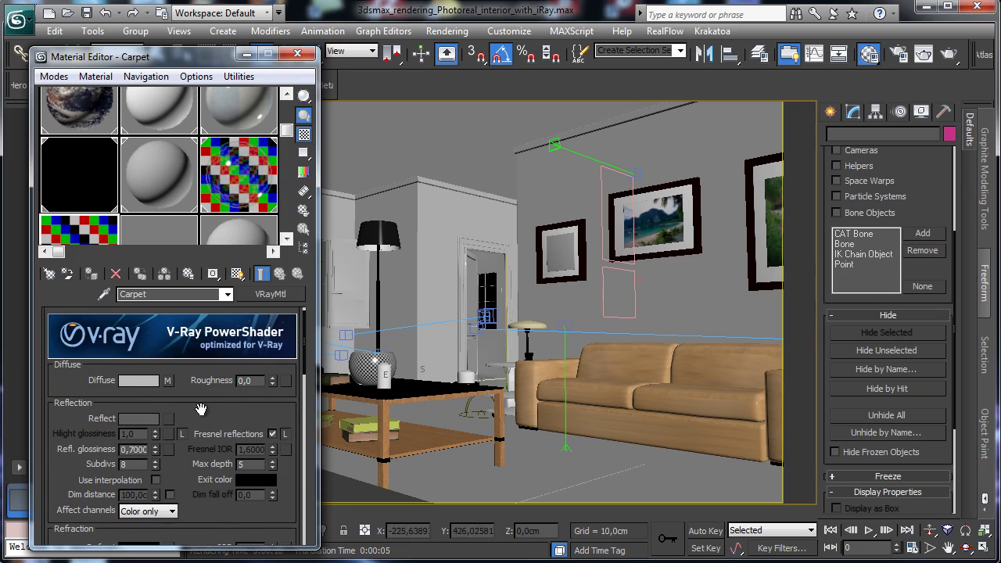
left_click_drag(201, 409, 201, 380)
left_click(135, 389)
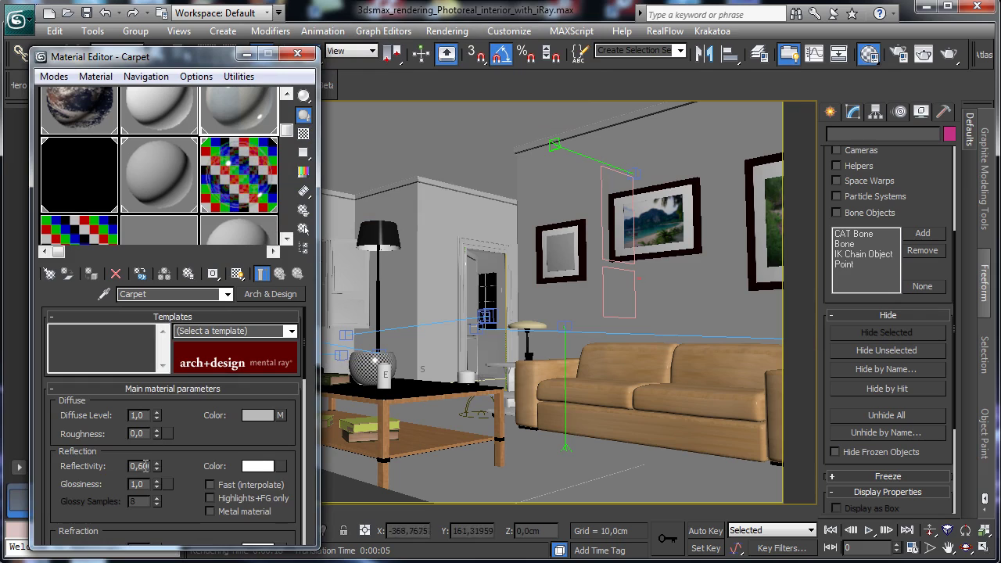
double_click(139, 466)
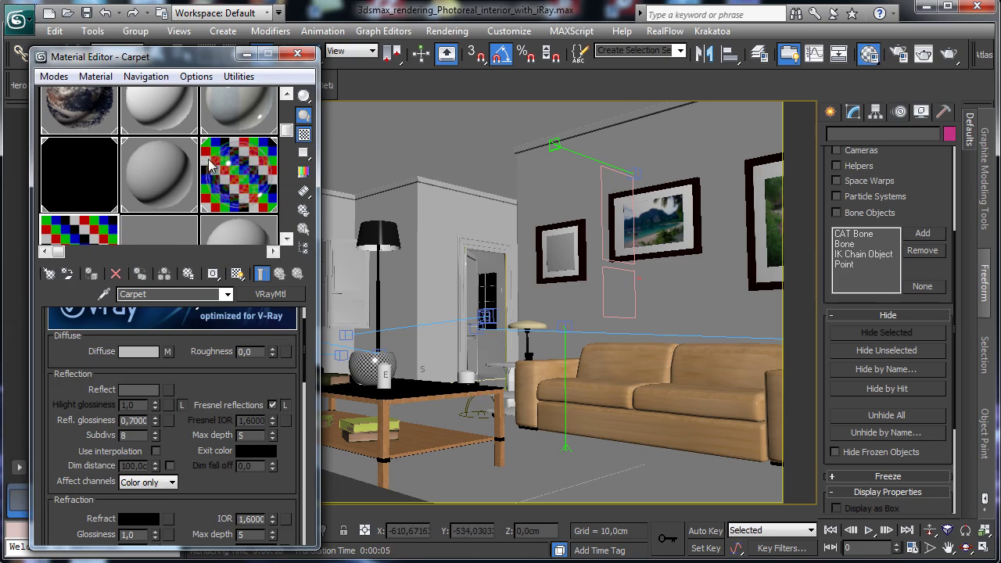
Set the reflection glossiness of the Arch & Design Carpet to 0.5.
left_click(233, 106)
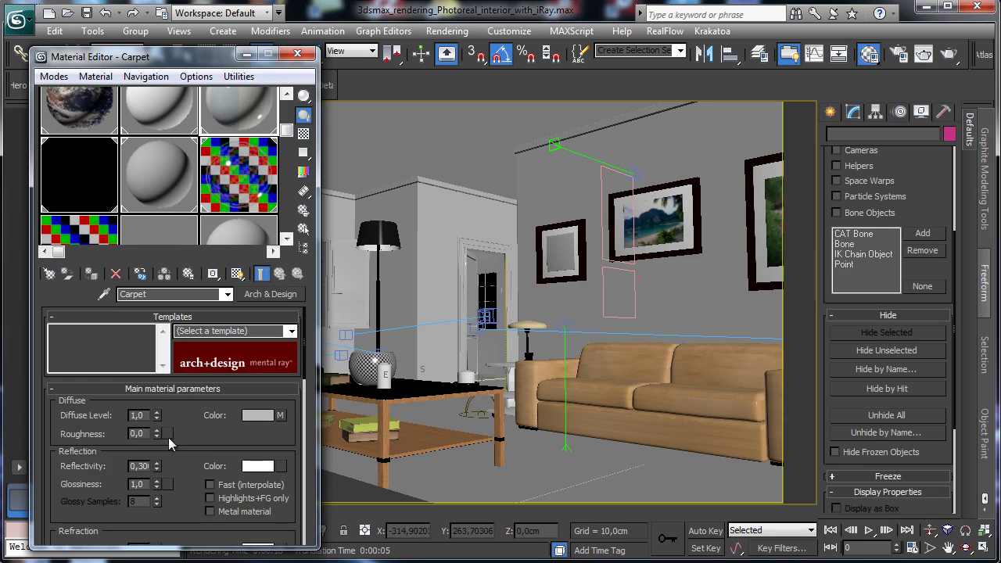
type("0,6")
key("Return")
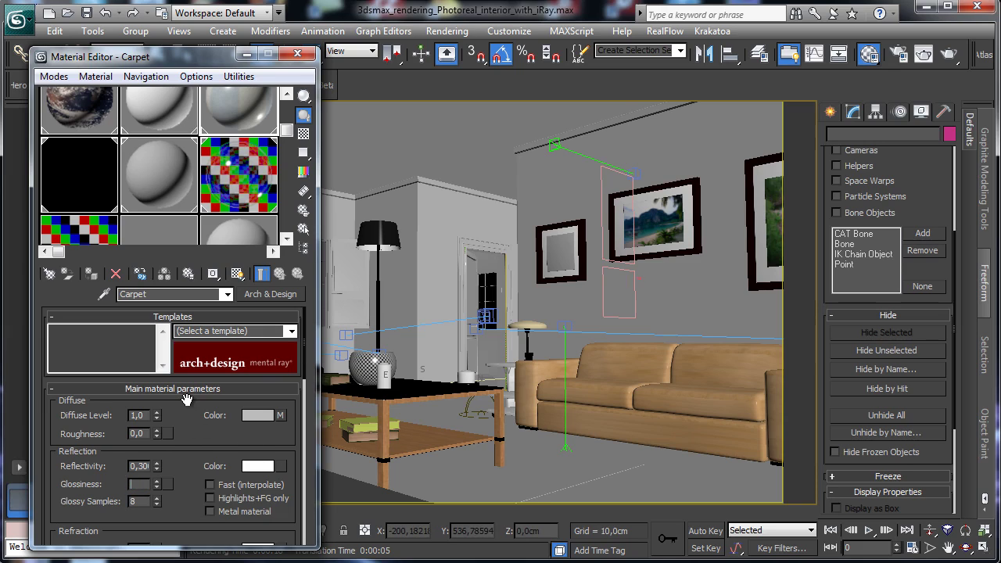
Set the Arch & Design Carpet's refraction IOR to 1.6 and its BRDF to By IOR (fresnel reflections).
scroll(201, 458, "down", 4)
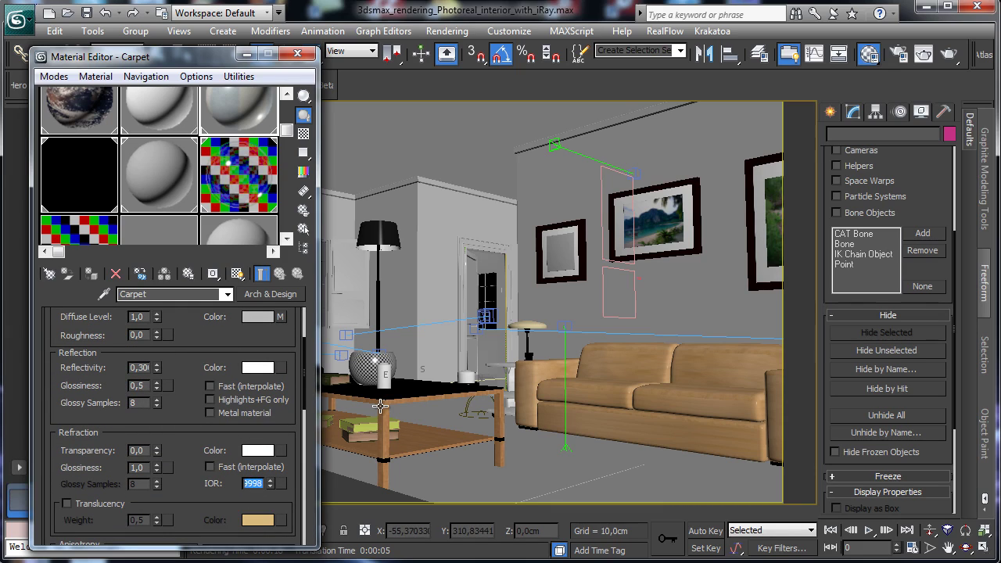
type("1,6")
key("Return")
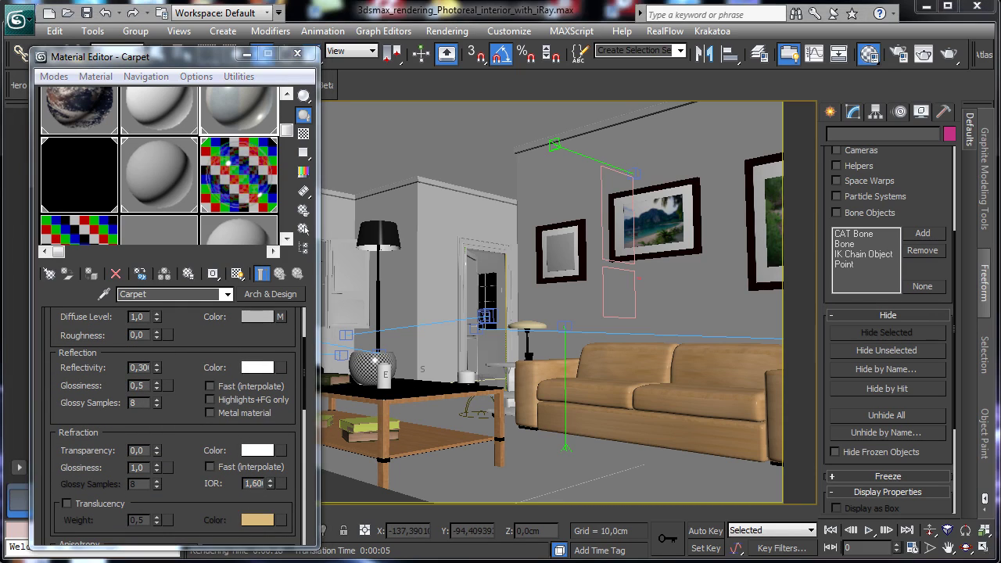
scroll(179, 409, "down", 8)
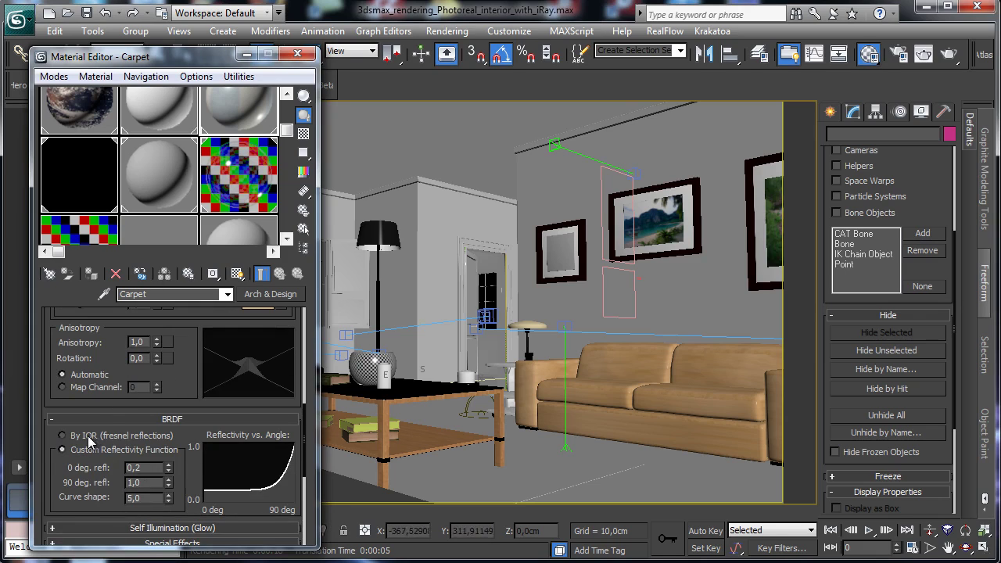
left_click(88, 437)
Check the V-Ray Carpet copy's refraction and BRDF settings, and set the Arch & Design Carpet's anisotropy to about 1.69.
left_click(89, 232)
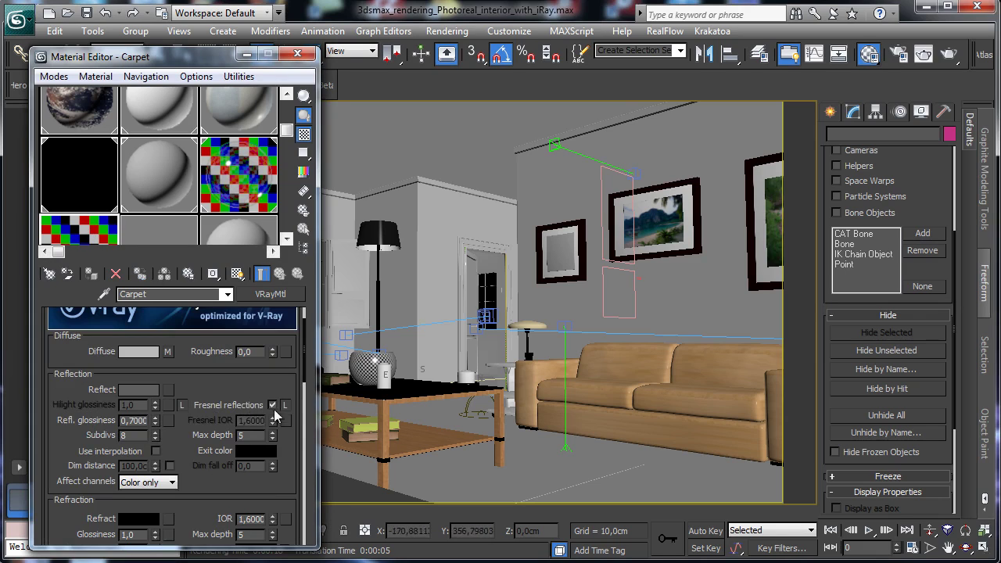
scroll(267, 366, "down", 5)
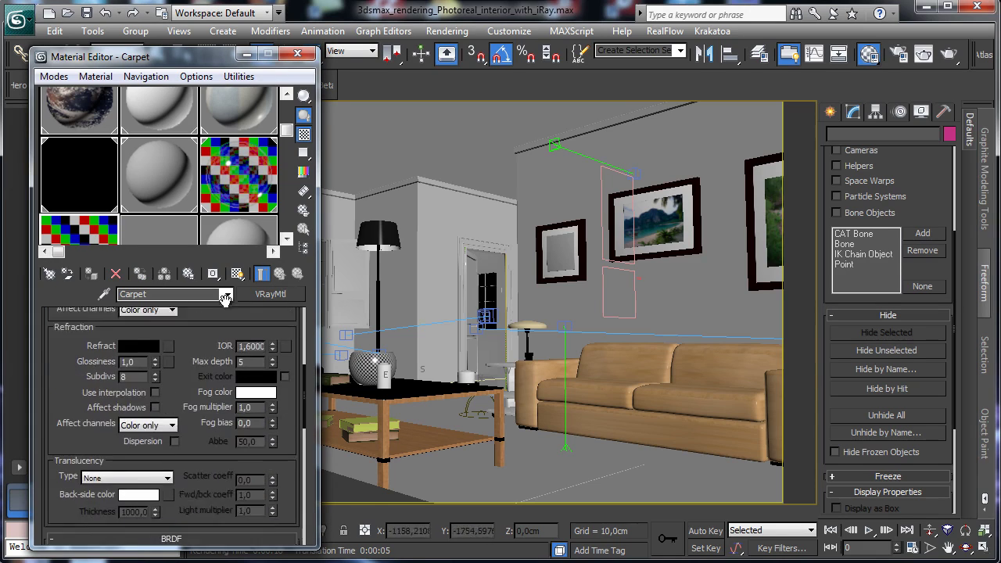
scroll(193, 367, "down", 3)
scroll(193, 366, "down", 6)
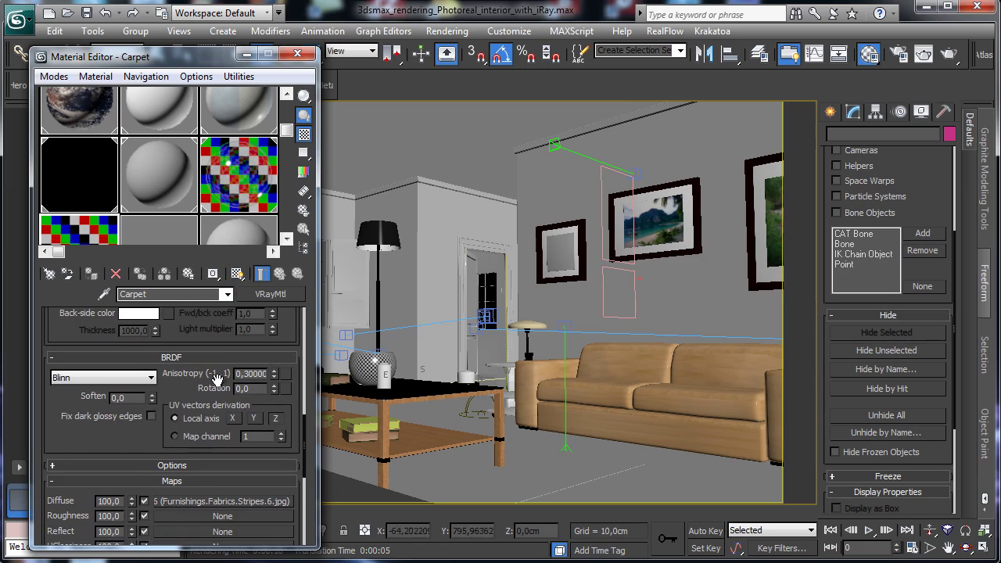
left_click(254, 119)
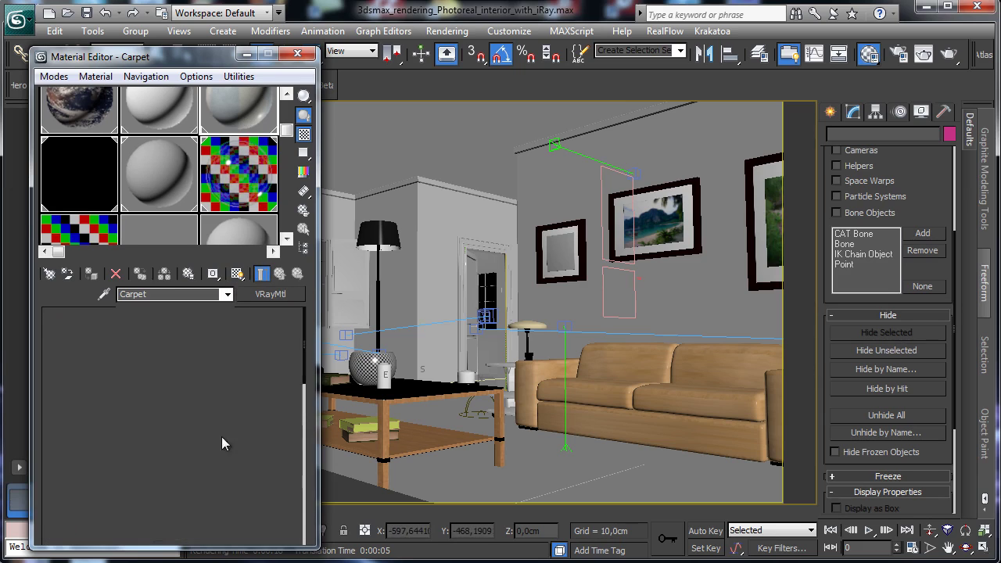
scroll(188, 387, "up", 1)
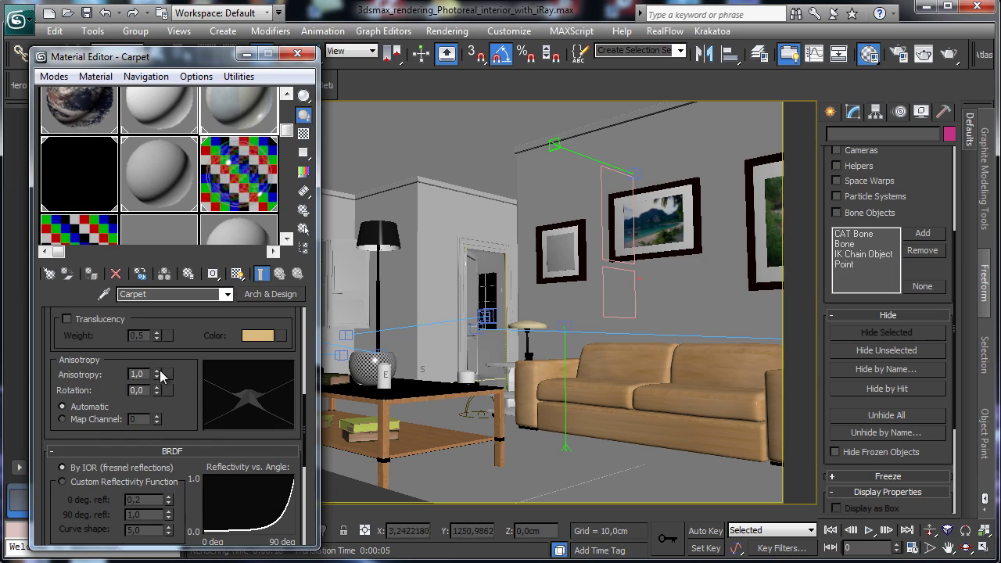
left_click_drag(158, 373, 183, 417)
left_click_drag(200, 137, 201, 168)
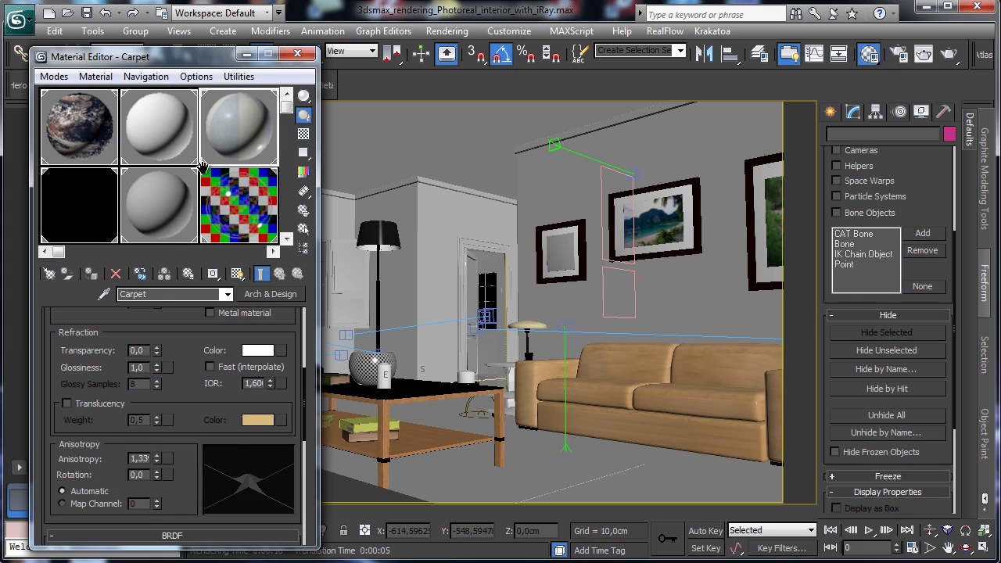
left_click_drag(159, 463, 157, 427)
Check the V-Ray Carpet copy's maps and copy the Composite texmap from the carpet object's VRayDisplacementMod modifier.
scroll(118, 171, "down", 2)
left_click(92, 234)
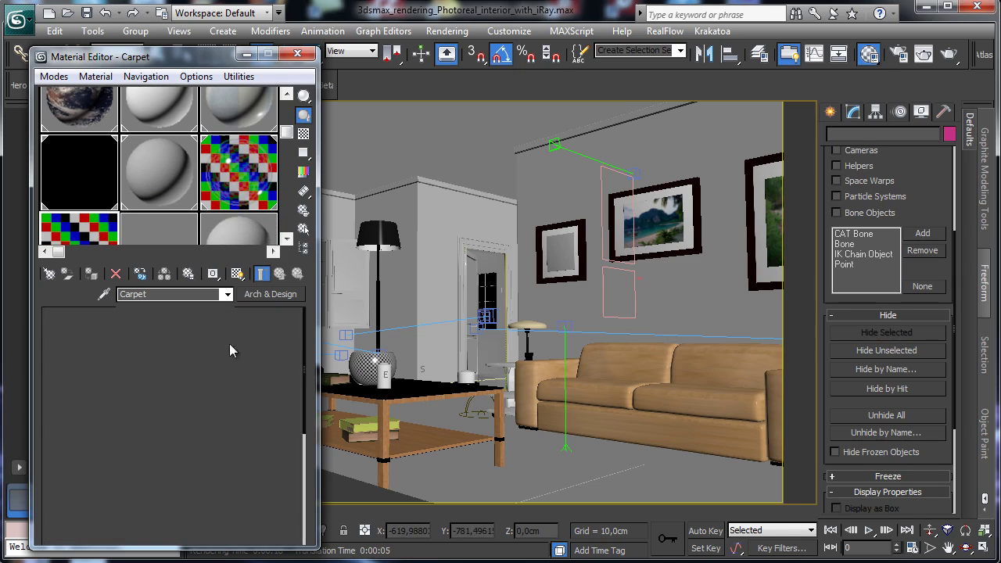
scroll(223, 437, "down", 5)
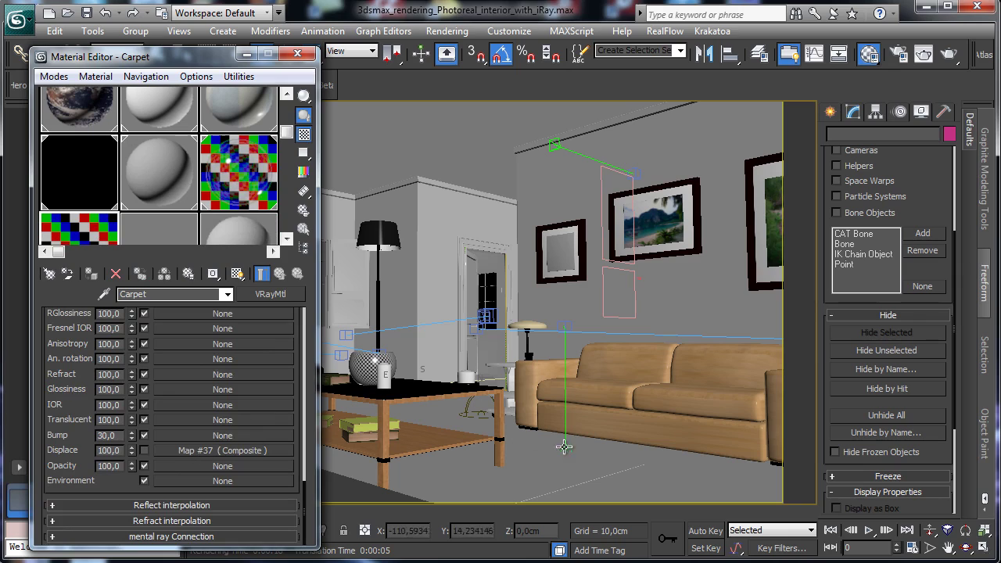
left_click(547, 466)
left_click(850, 115)
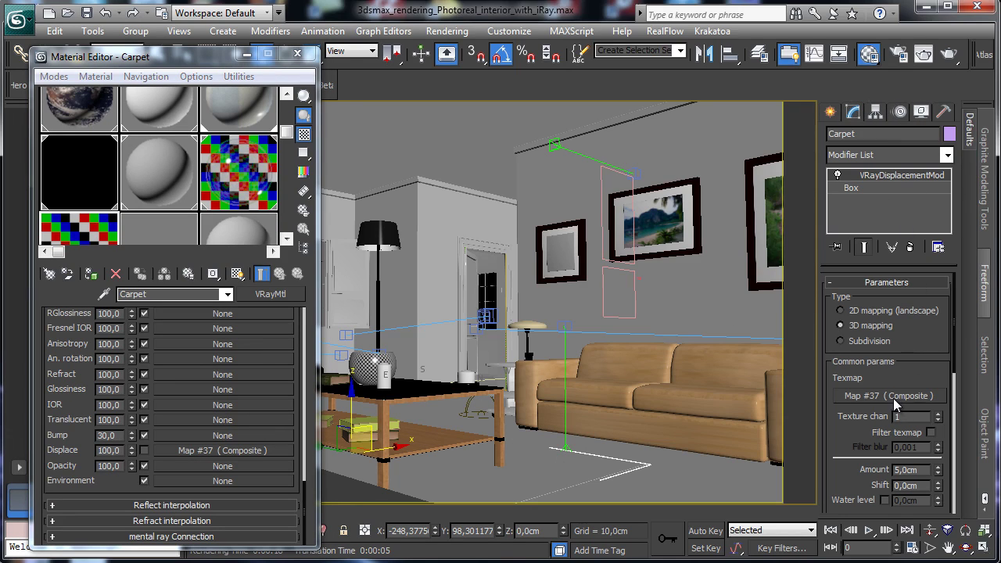
right_click(893, 398)
left_click(926, 423)
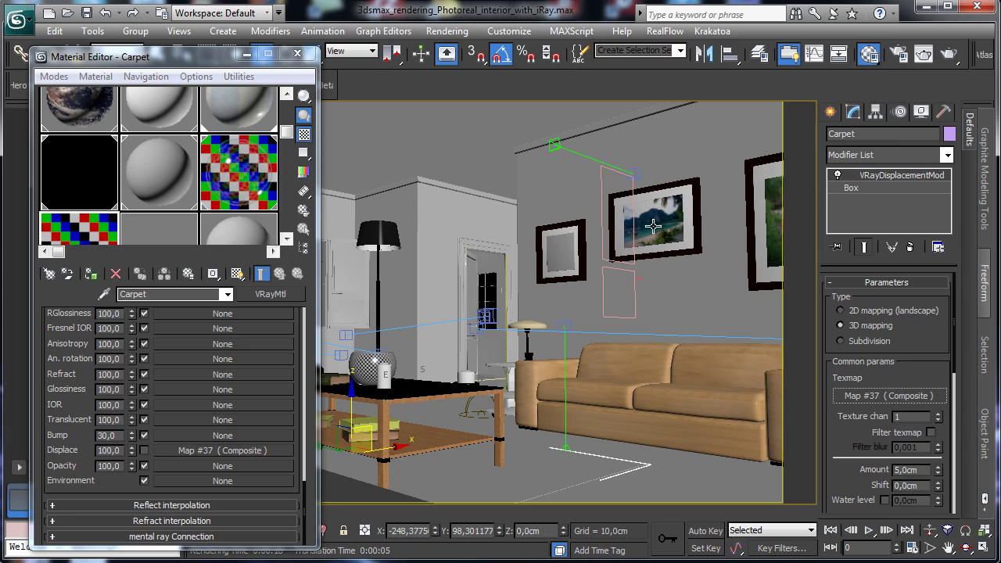
Paste the Composite map as a copy into the Arch & Design Carpet's displacement map and set the displacement amount to 0.3.
left_click(254, 128)
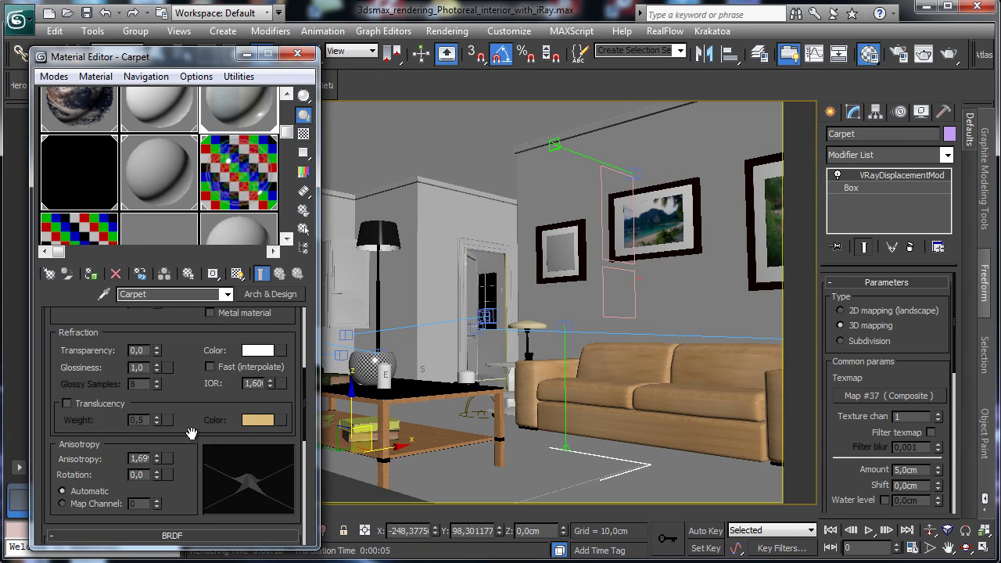
left_click_drag(191, 433, 168, 272)
right_click(253, 454)
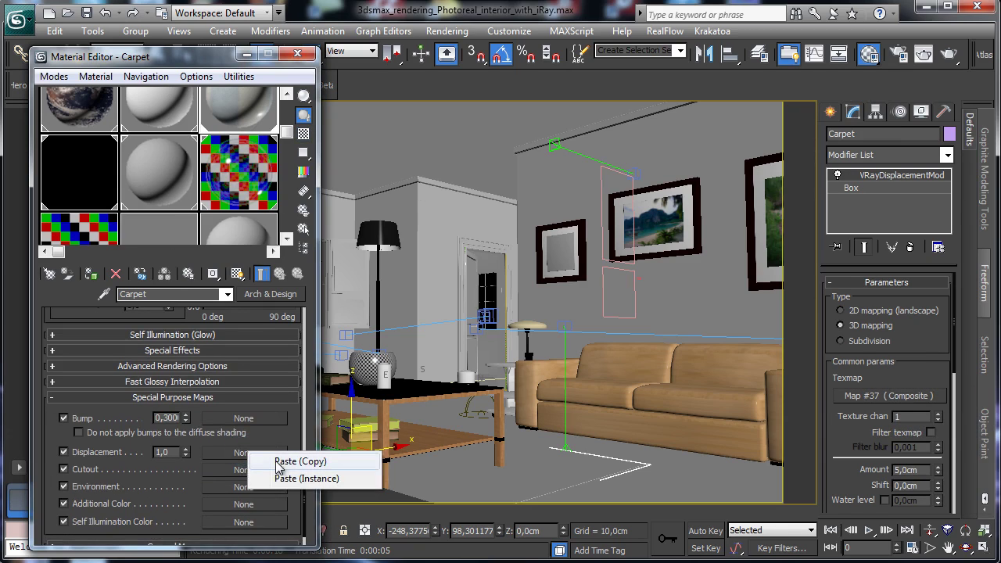
left_click(290, 460)
type("0,3")
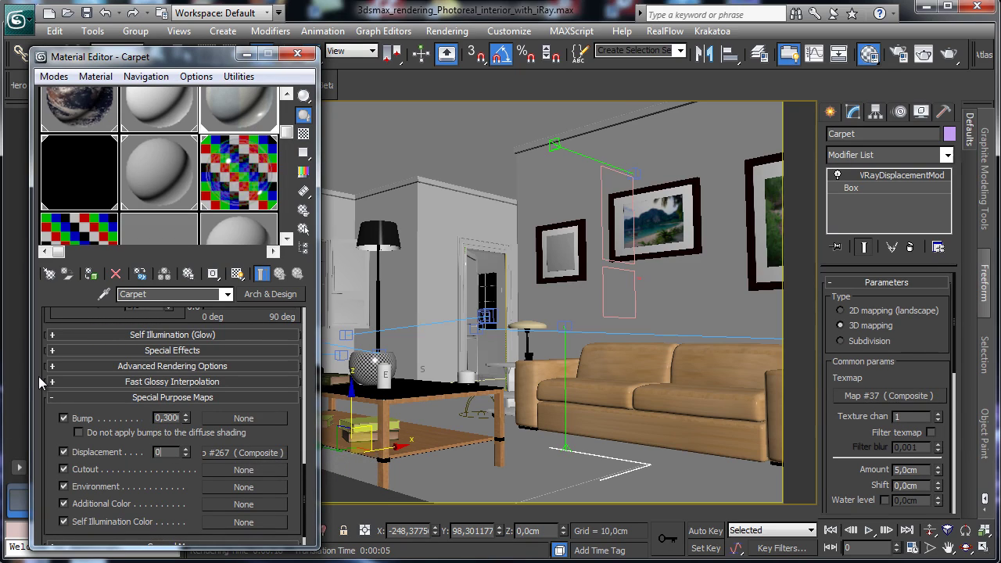
key("Return")
Save the scene and render only a region covering the carpet corner, part of the coffee table and the sofa's near end.
left_click(86, 12)
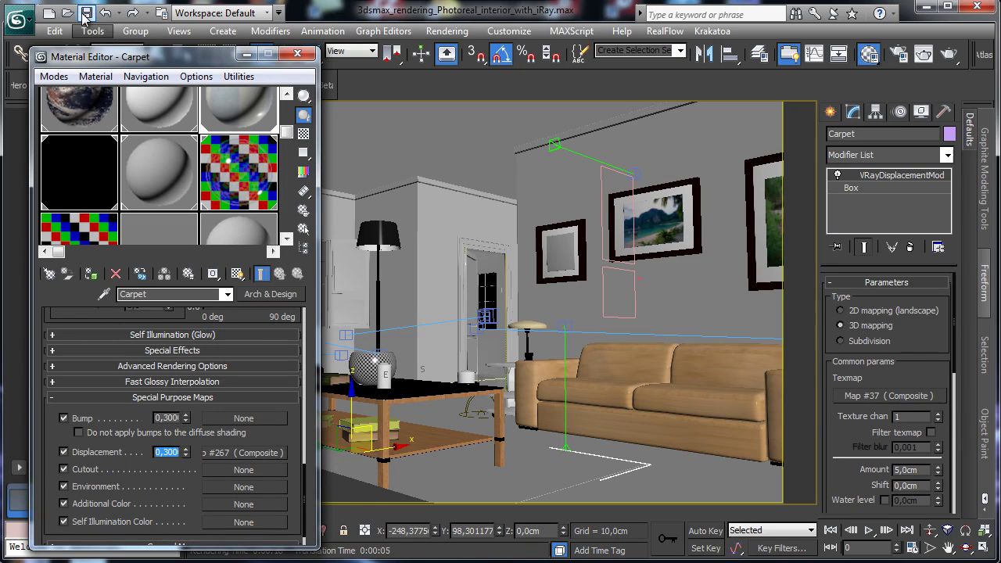
left_click(924, 53)
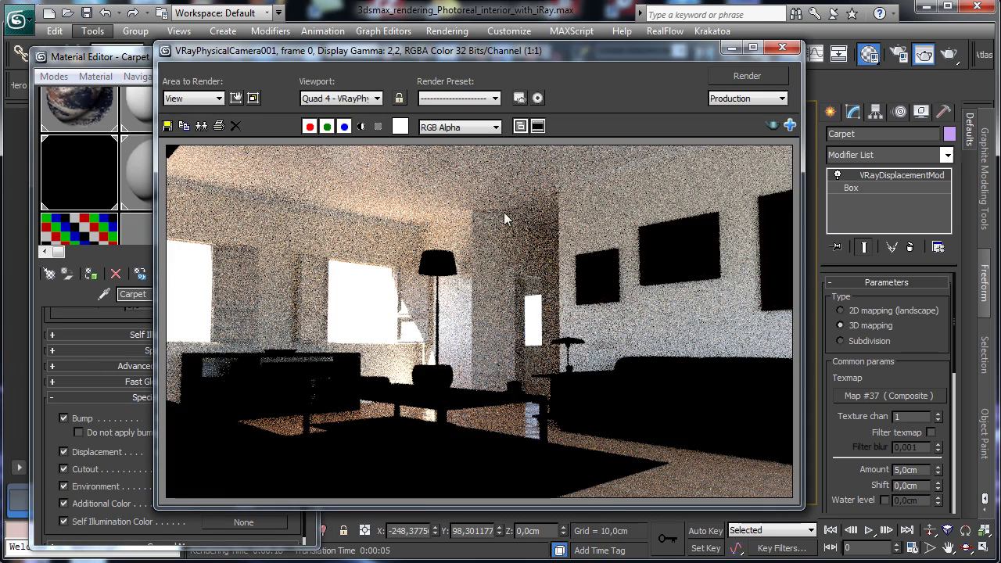
left_click(236, 98)
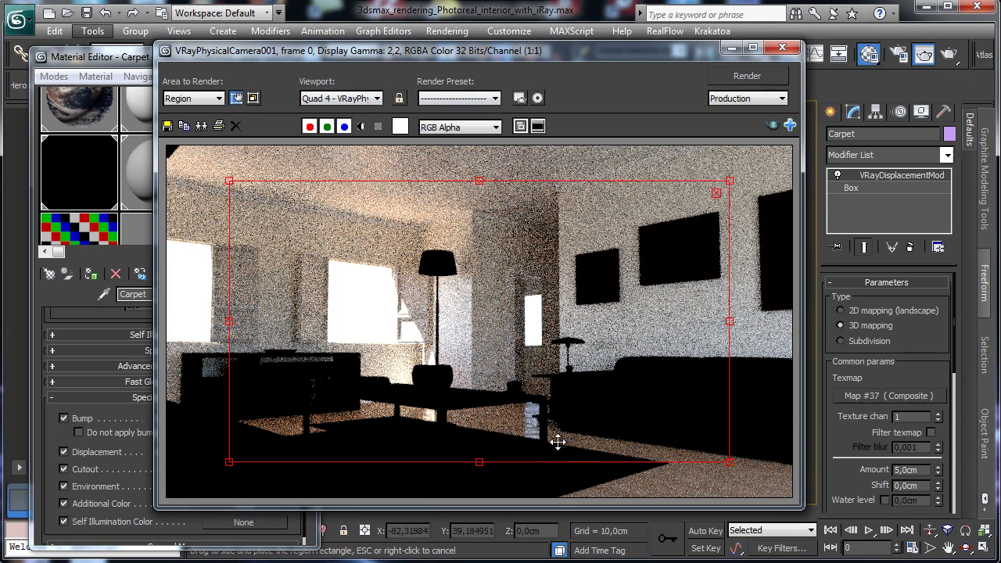
left_click_drag(230, 180, 501, 303)
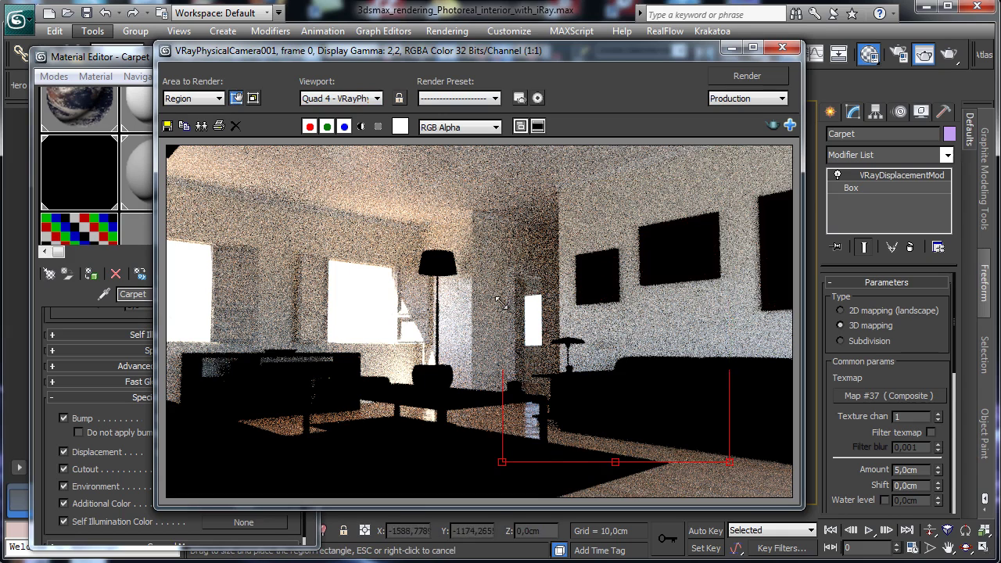
left_click_drag(564, 384, 514, 418)
left_click(747, 76)
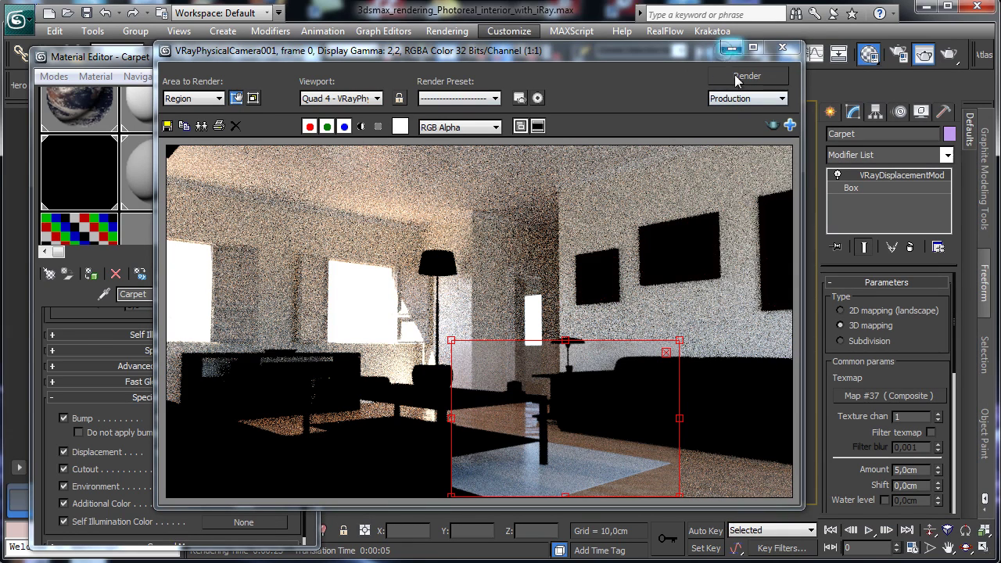
Set the Arch & Design Carpet's reflectivity to 0.15 and its reflection glossiness to 0.3.
left_click(730, 48)
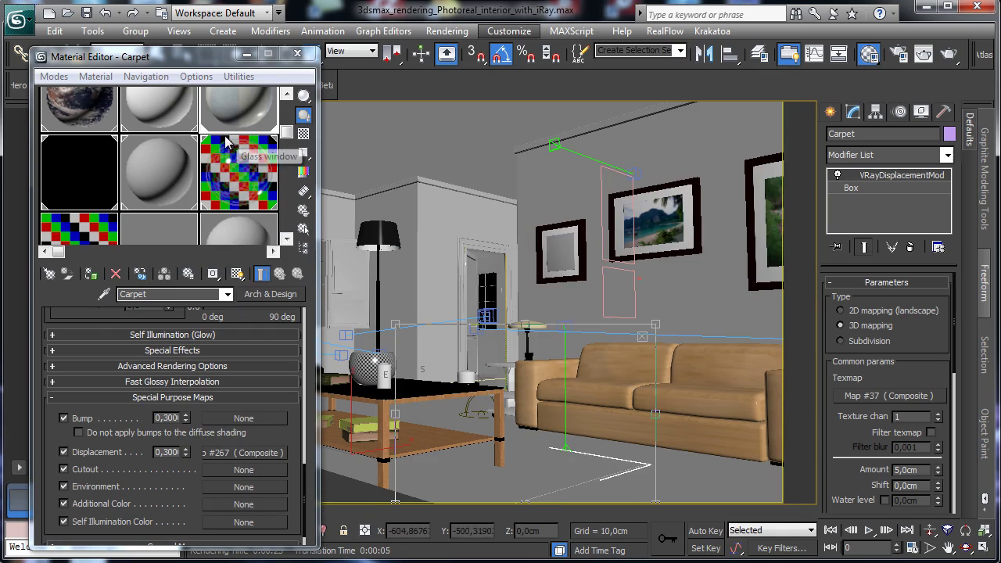
scroll(55, 469, "up", 10)
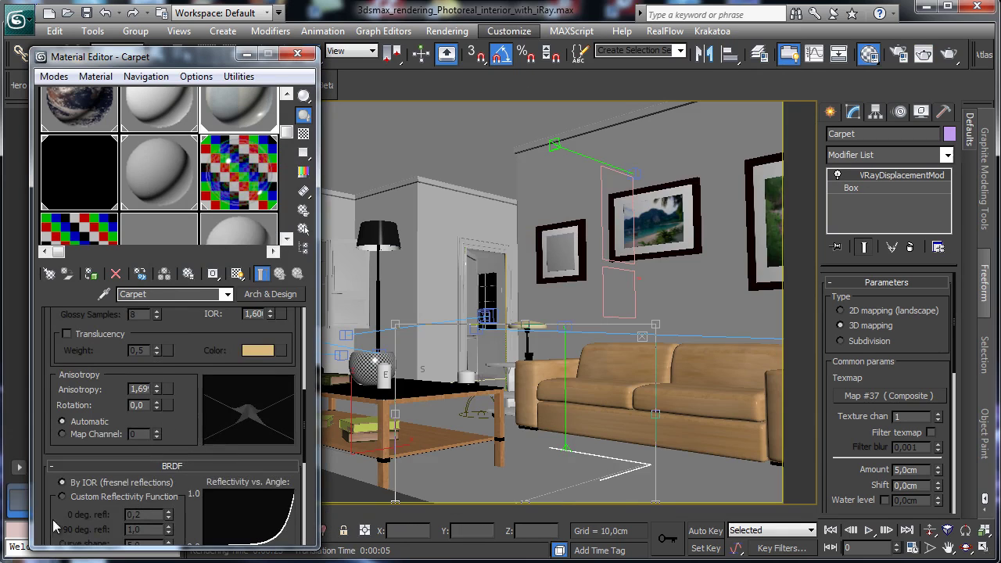
scroll(157, 406, "up", 5)
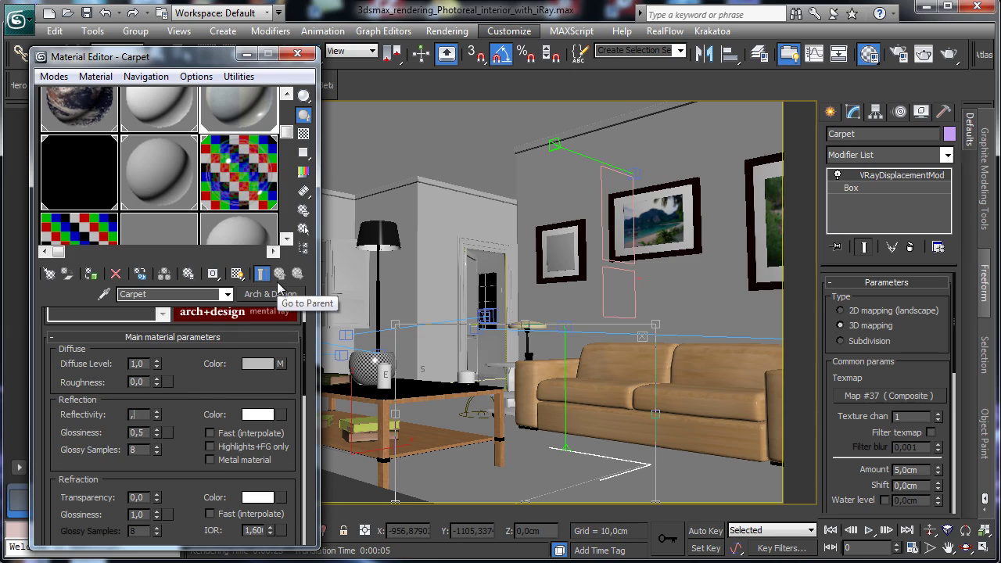
type("5")
key("Return")
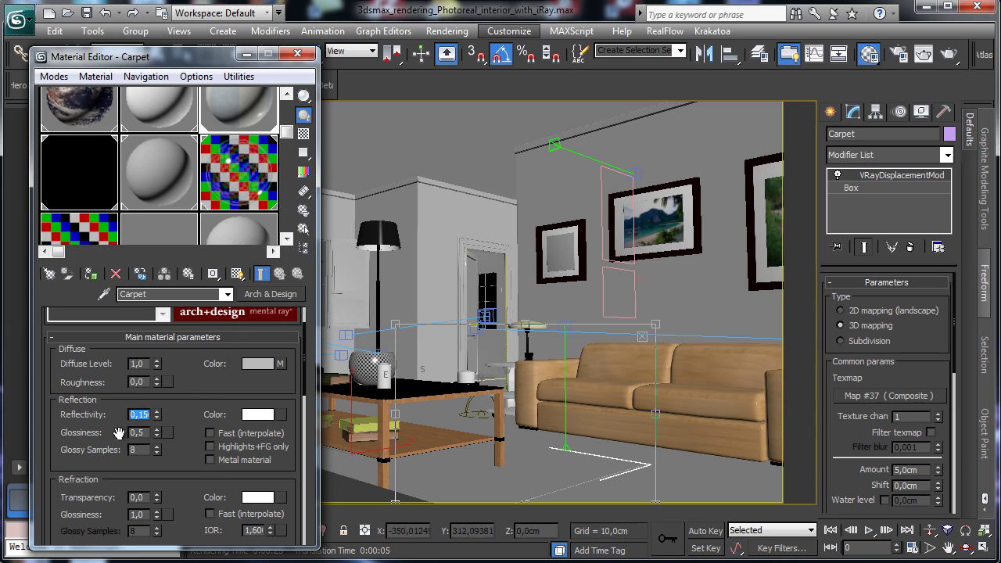
type("0,5")
key("BackSpace")
type("3")
key("Return")
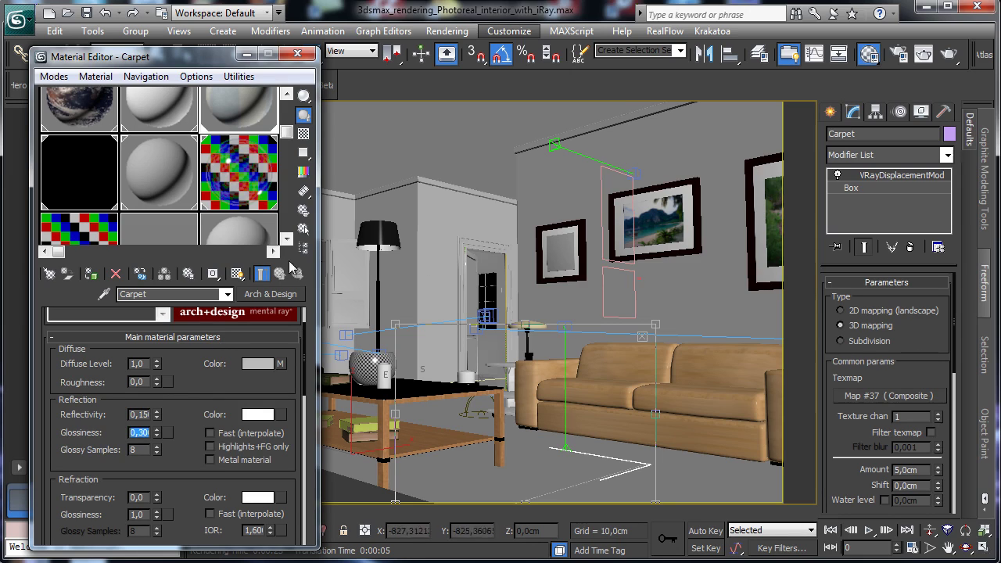
Show edged faces on top of the shaded display in the VRayPhysicalCamera001 viewport.
left_click_drag(208, 56, 164, 183)
left_click(179, 110)
left_click(225, 179)
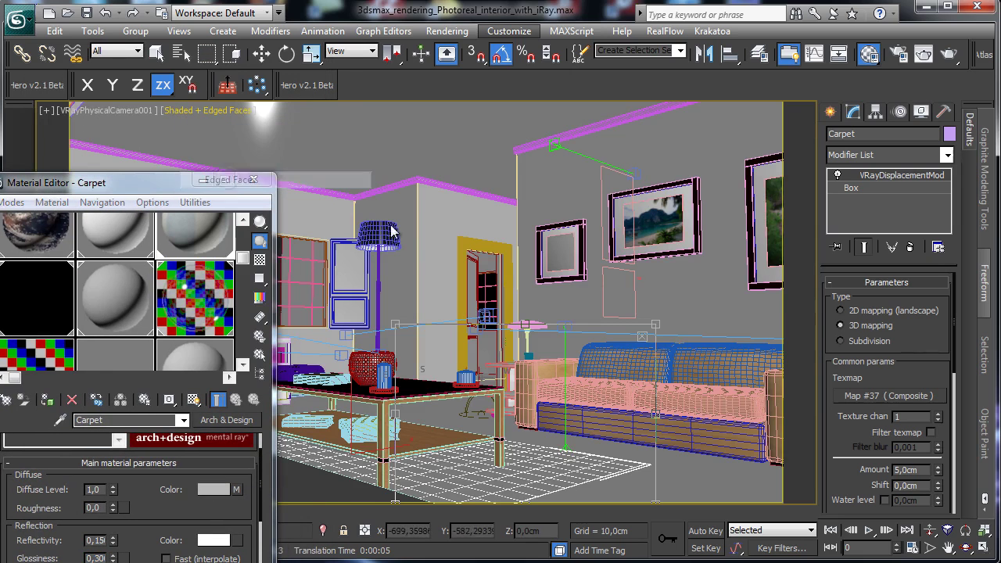
mouse_move(172, 182)
left_mouse_down()
mouse_move(254, 95)
mouse_move(248, 68)
left_mouse_up()
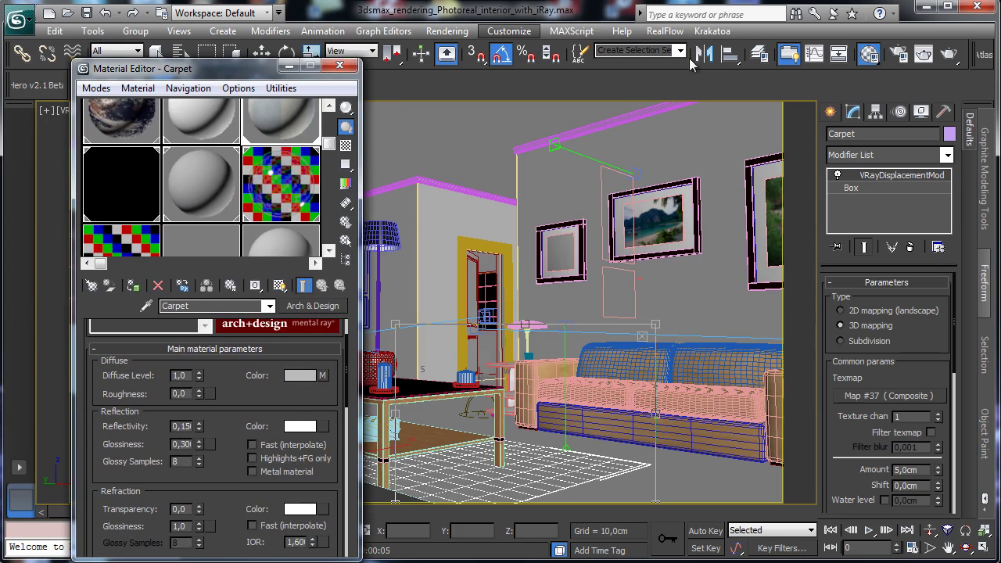
Check iray's global displacement settings and set the Carpet material's displacement amount to 5.0.
left_click(448, 55)
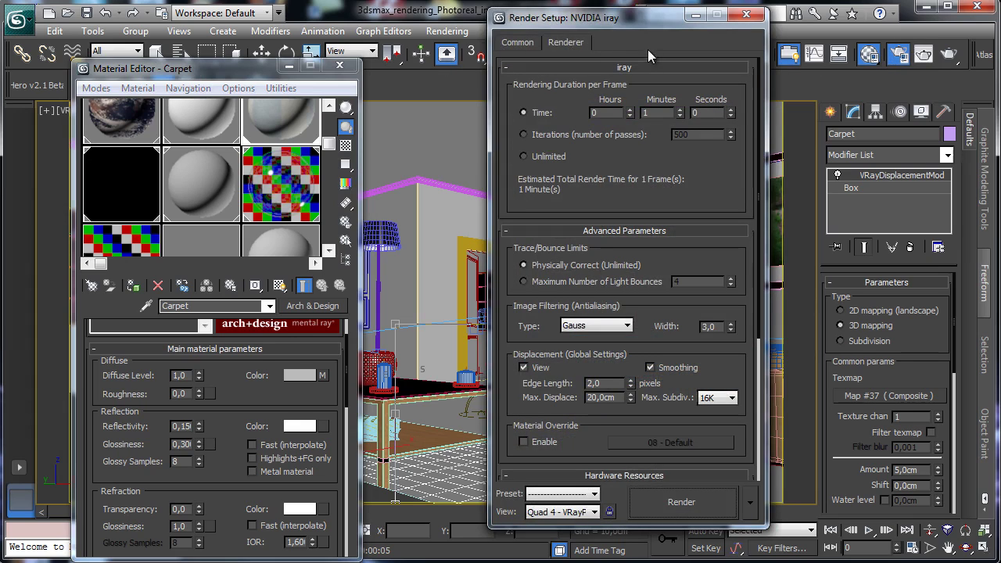
scroll(725, 193, "down", 4)
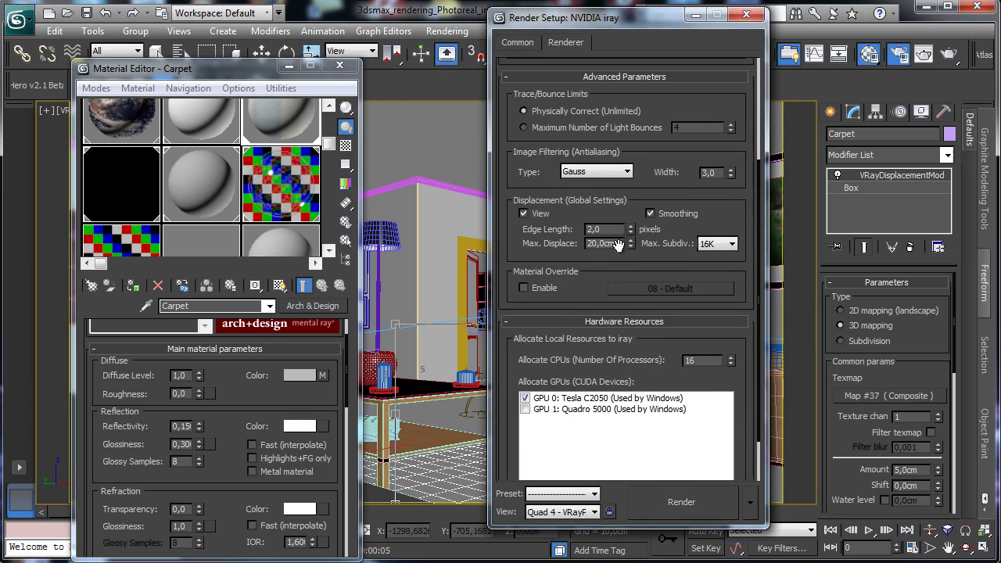
scroll(619, 245, "down", 2)
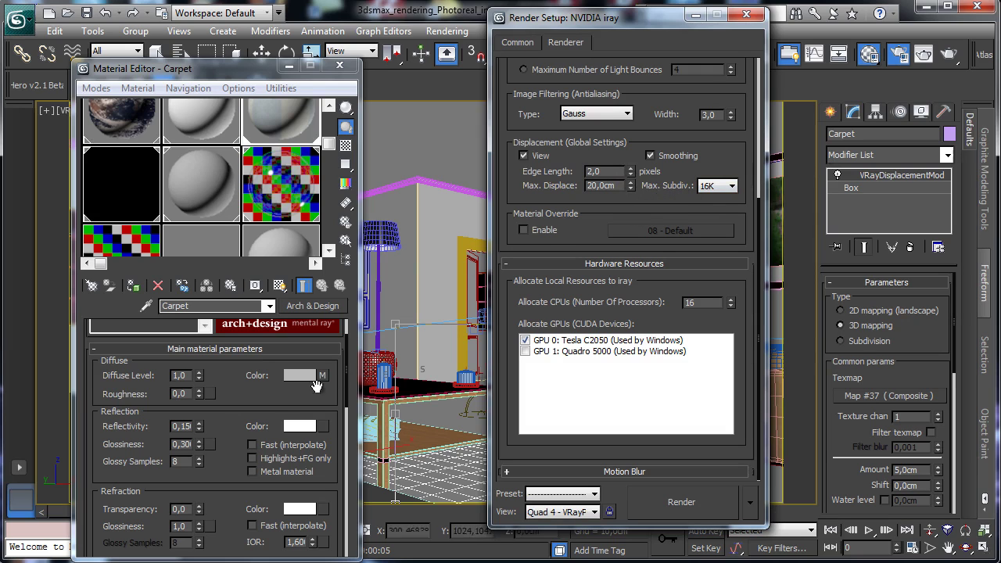
scroll(223, 438, "down", 5)
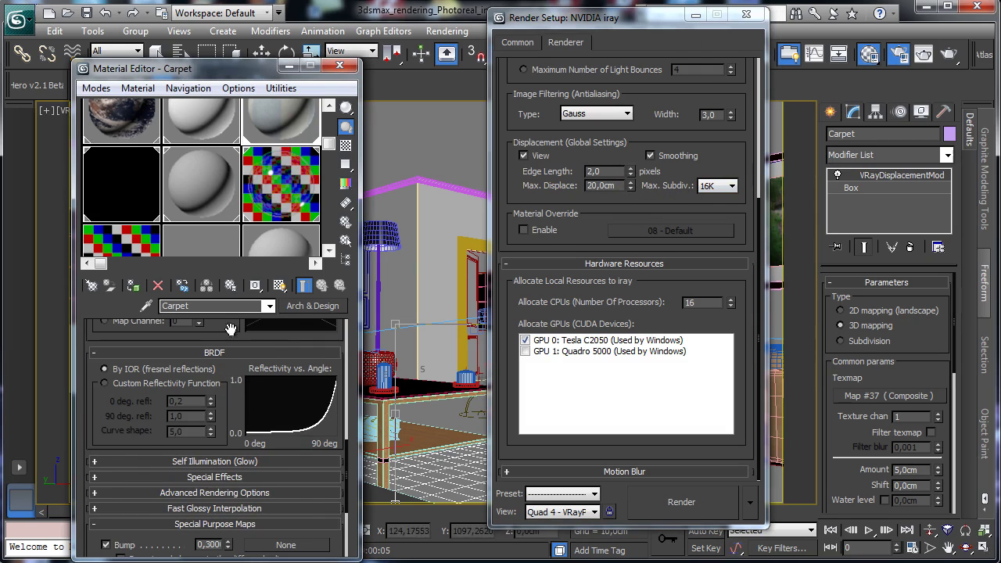
scroll(231, 329, "down", 4)
double_click(209, 437)
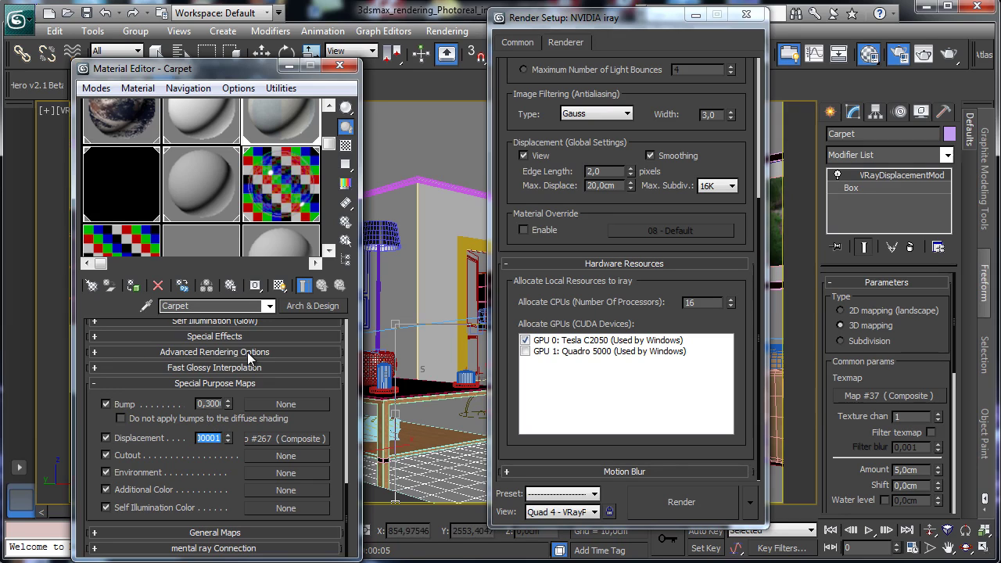
type("10")
key("Return")
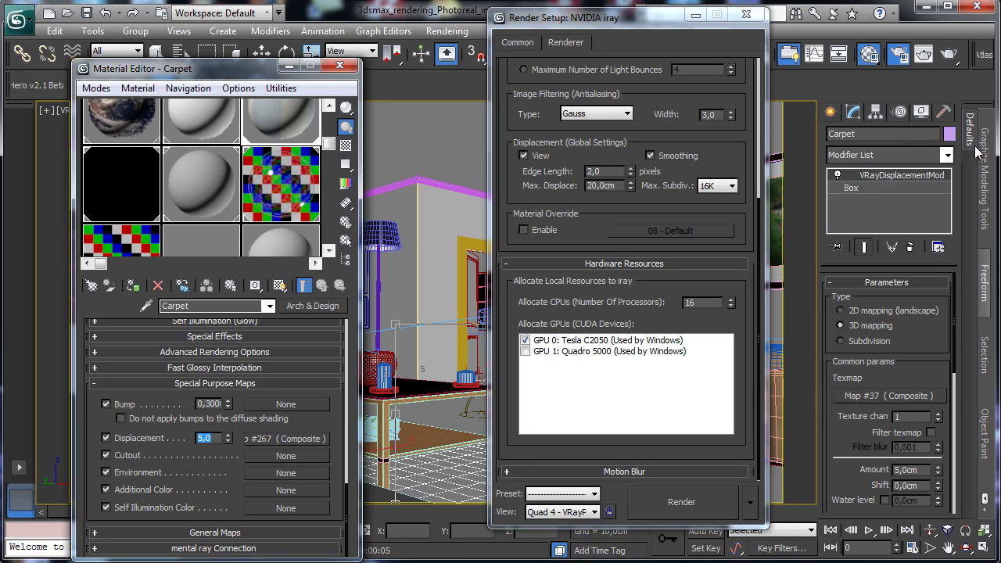
Render the carpet region again with iray and set the area to render back to View.
left_click(948, 53)
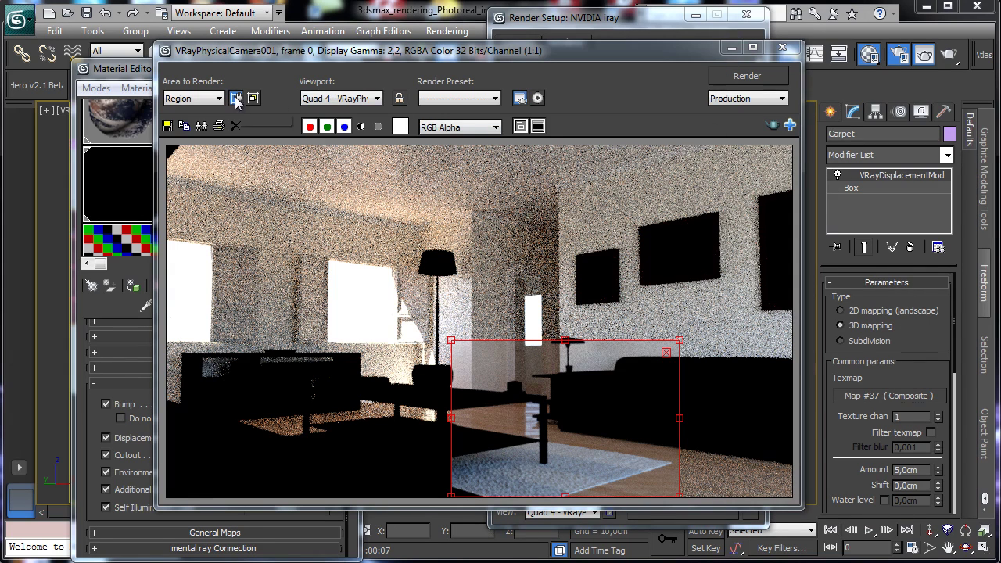
left_click(194, 98)
left_click(186, 114)
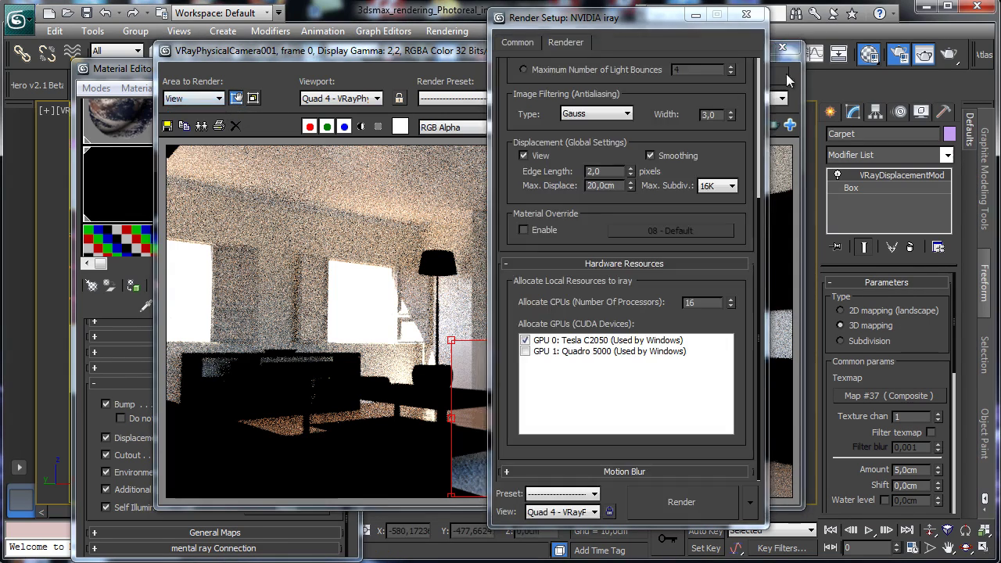
left_click(788, 80)
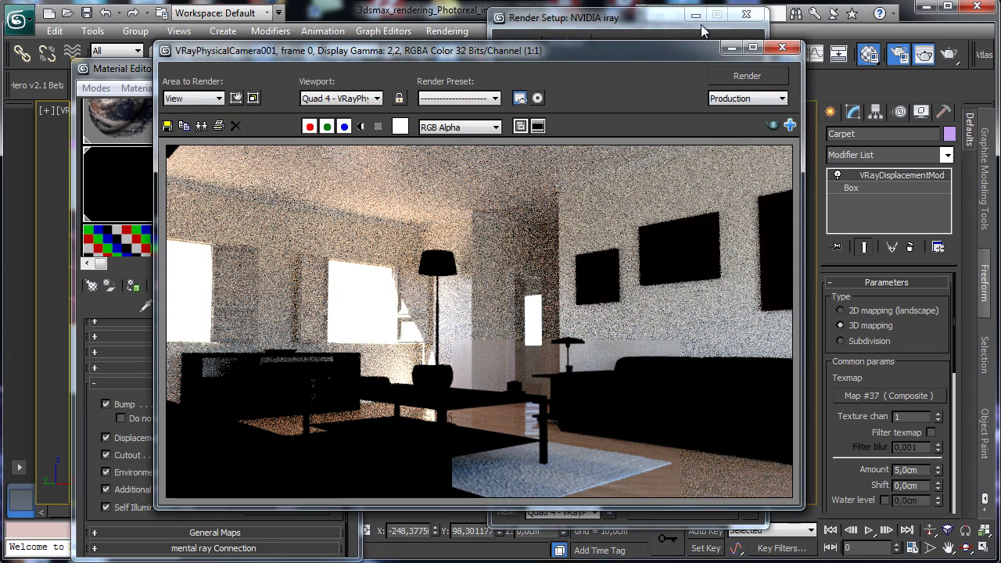
left_click(732, 47)
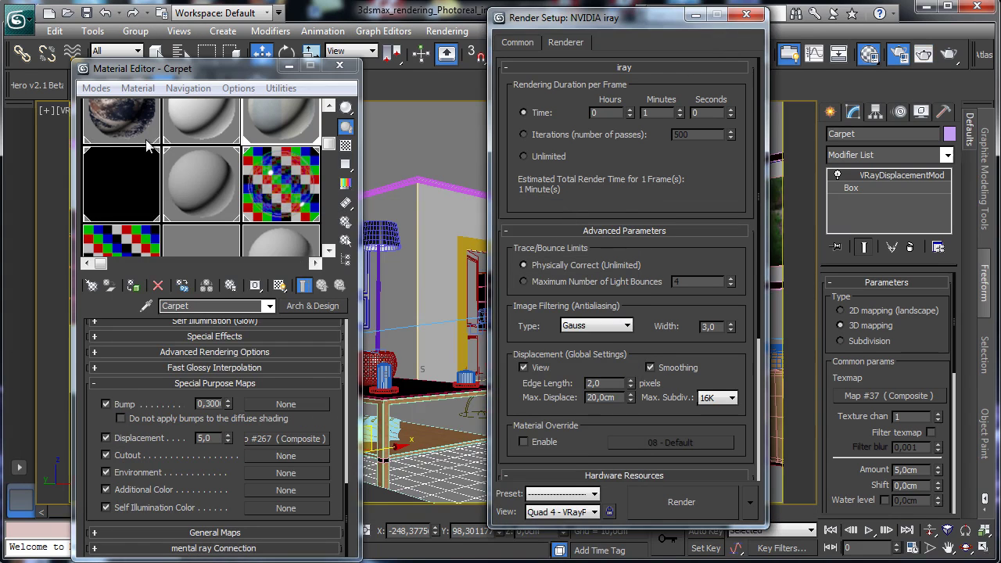
Reset the Art 1, Neutral white and Carpet sample slots, affecting only the materials in the editor slots.
left_click(134, 127)
left_click(157, 285)
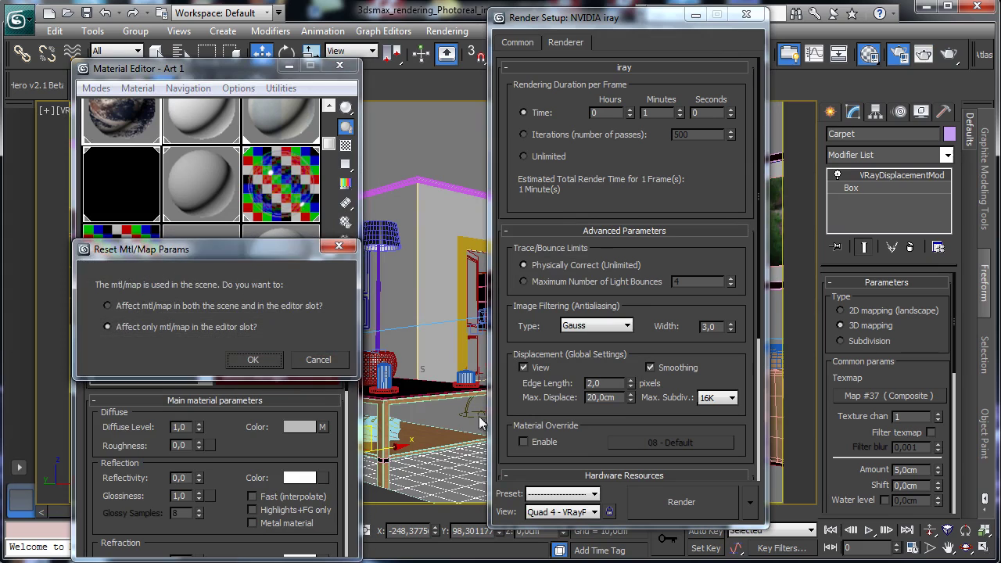
left_click(266, 365)
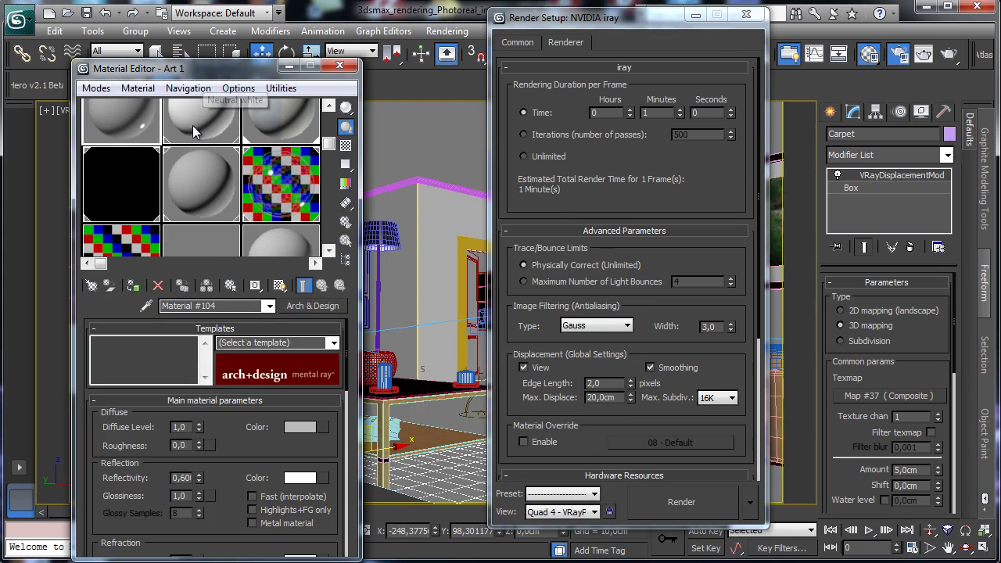
left_click(157, 285)
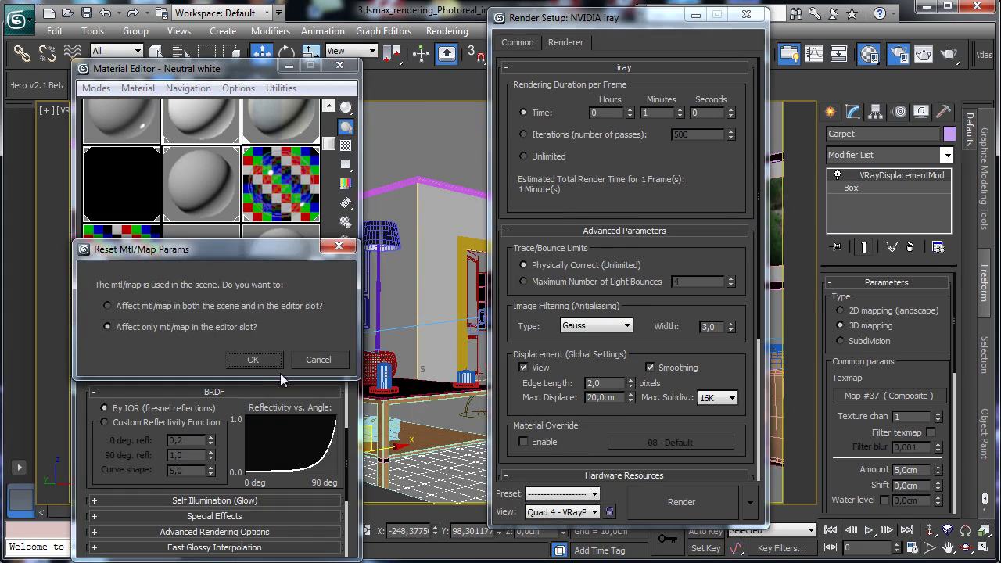
left_click(249, 359)
left_click(287, 123)
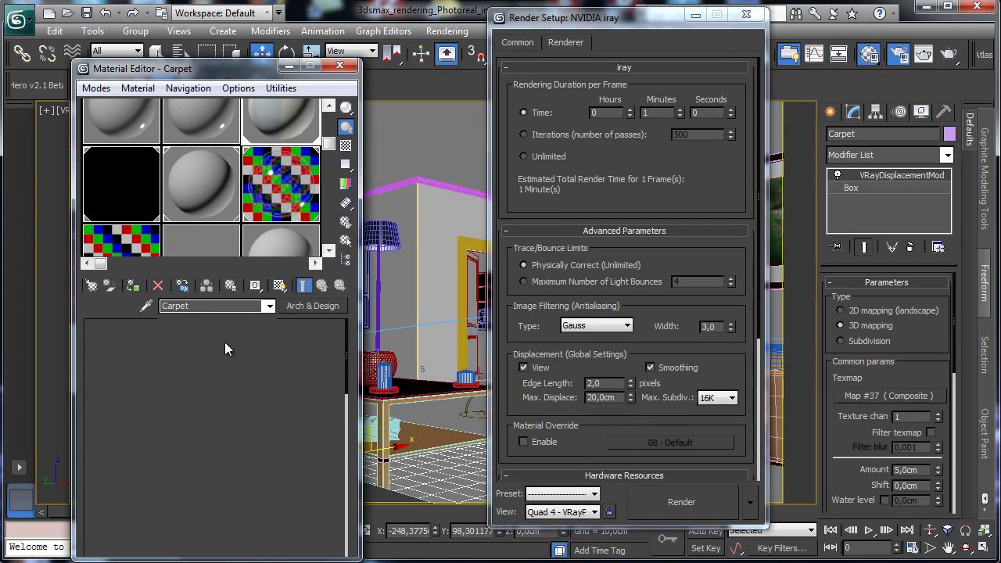
left_click(159, 286)
left_click(252, 357)
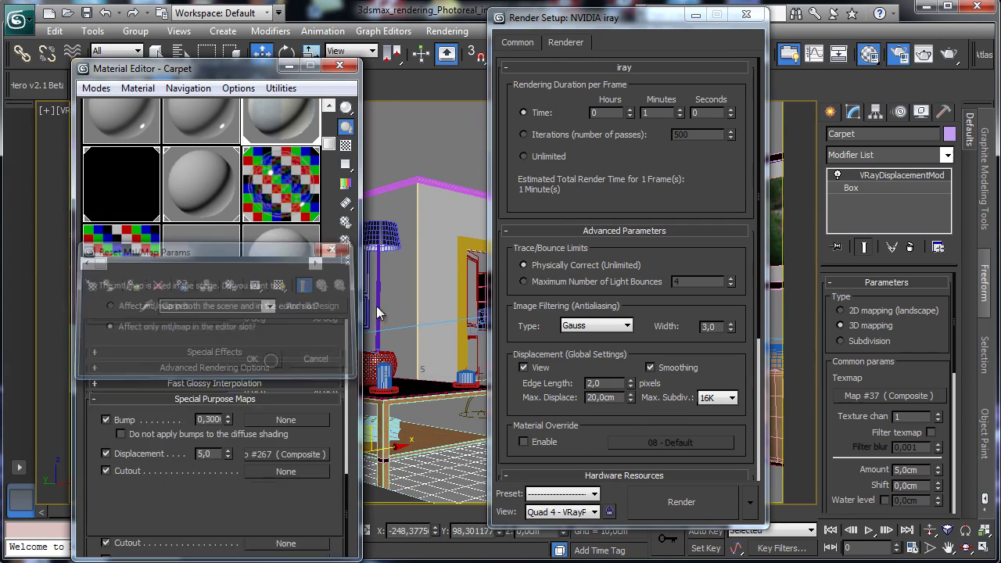
Find the Table center material in the Material Explorer and load it as an instance into the first emptied sample slot.
left_click(694, 15)
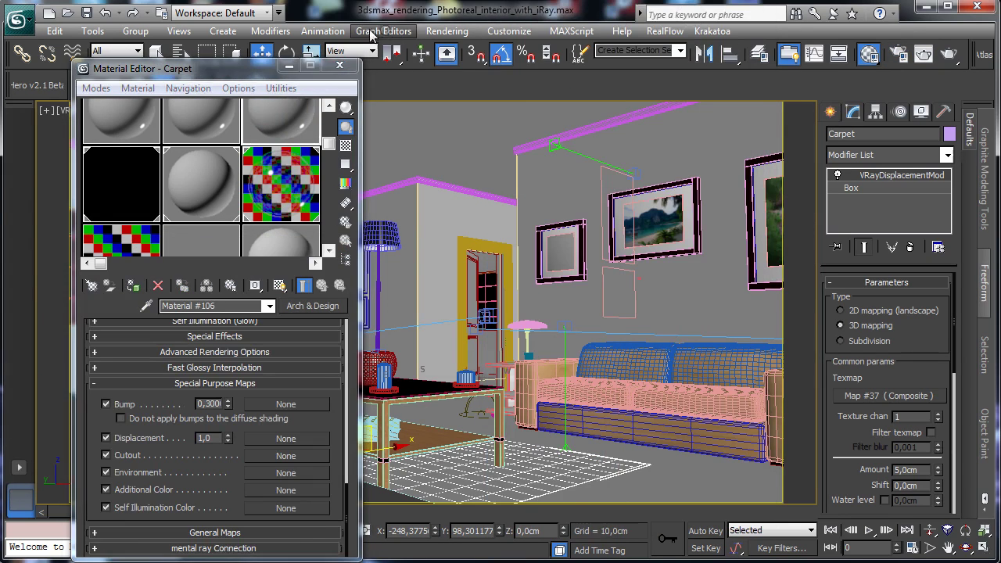
left_click(447, 32)
left_click(481, 266)
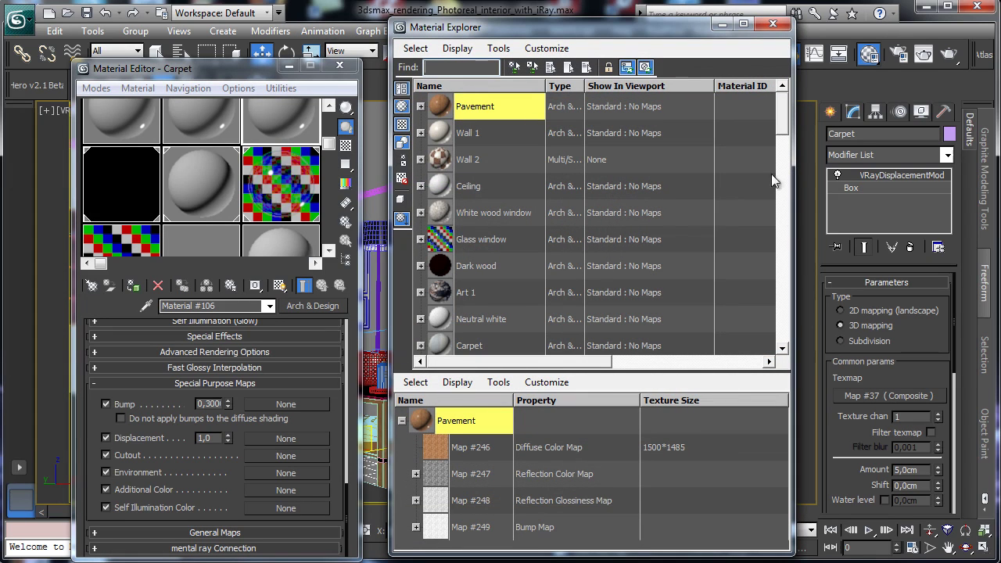
left_click(786, 348)
left_click(786, 348)
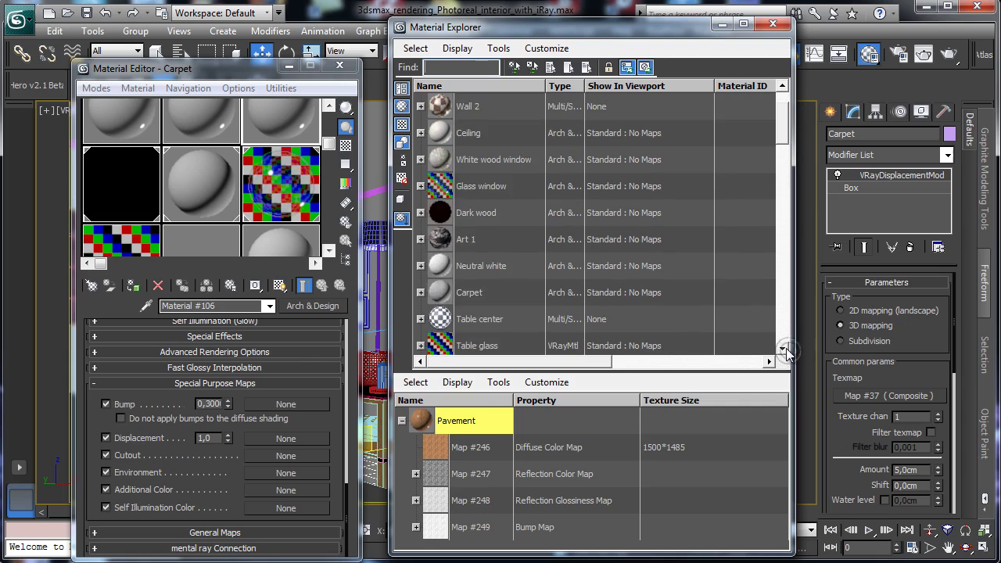
left_click(786, 348)
left_click(786, 348)
left_click(786, 348)
left_click(786, 348)
left_click(786, 348)
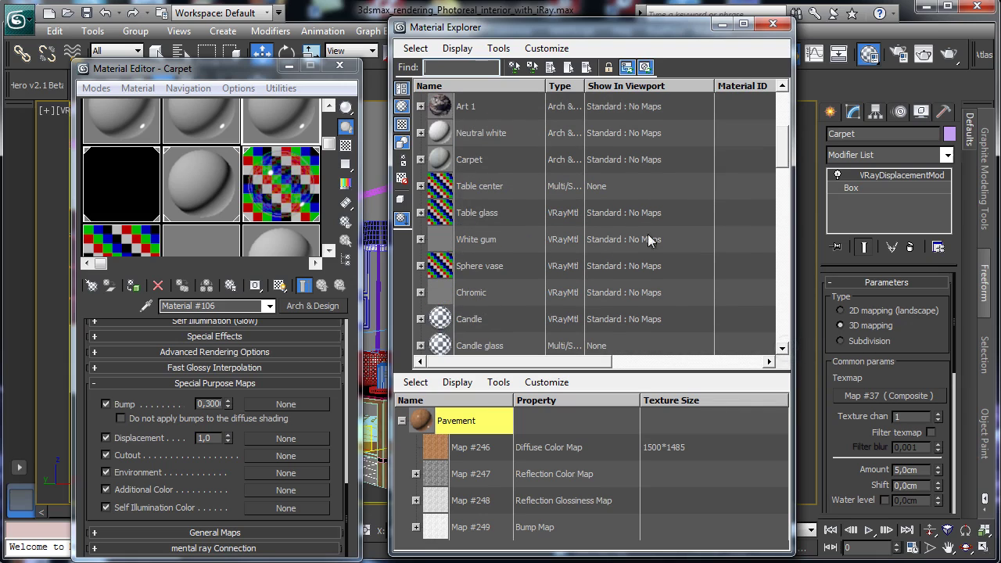
left_click(444, 186)
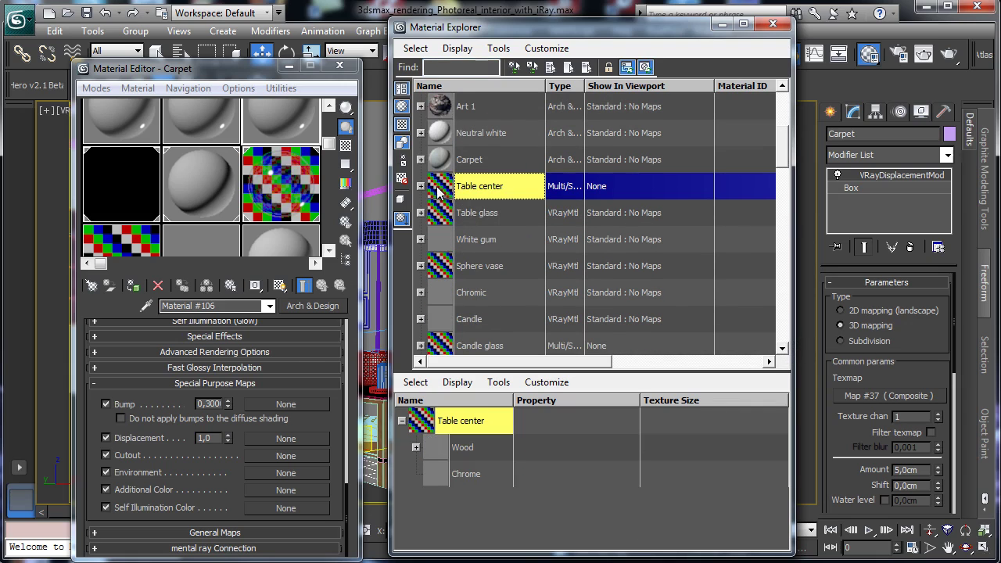
left_click_drag(204, 126, 133, 115)
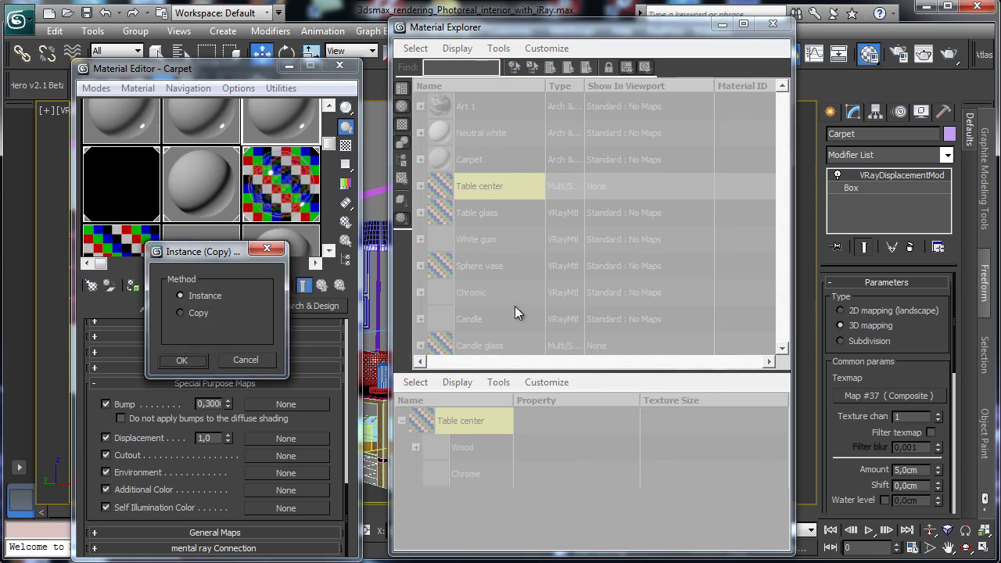
left_click(182, 360)
Load the Table glass and White gum materials as instances into the next two sample slots and close the Material Explorer.
left_click(441, 219)
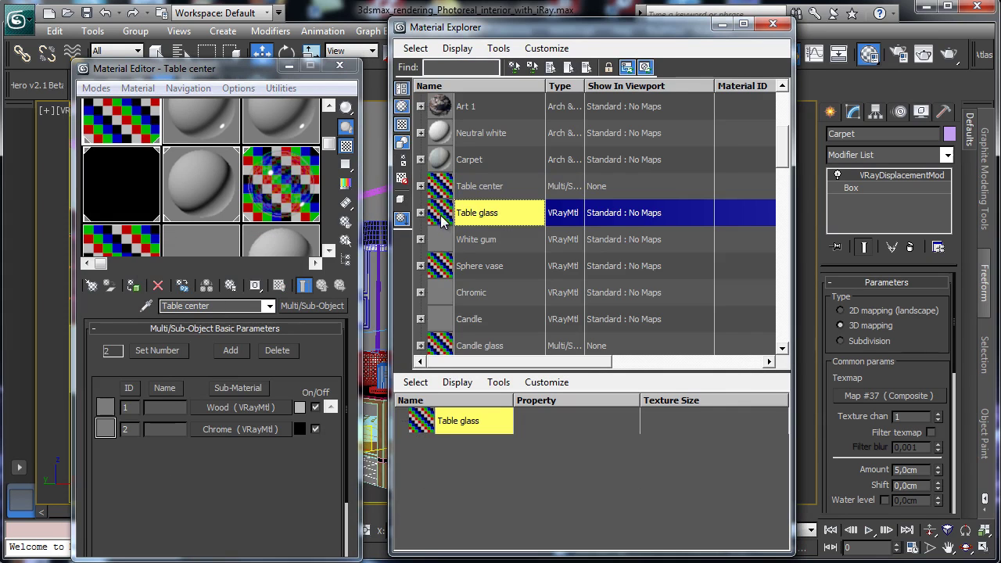
left_click_drag(441, 219, 196, 129)
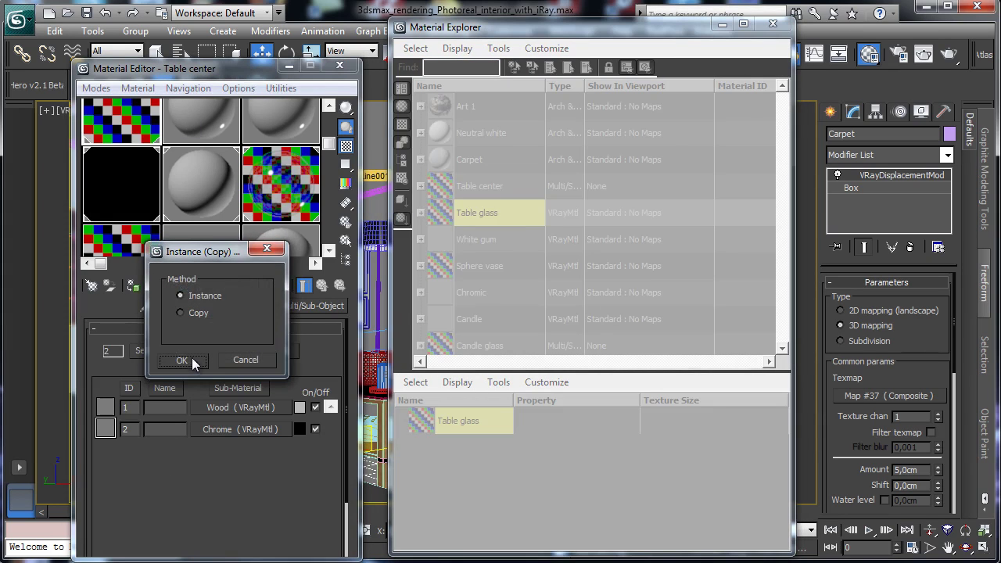
left_click(191, 361)
left_click(443, 244)
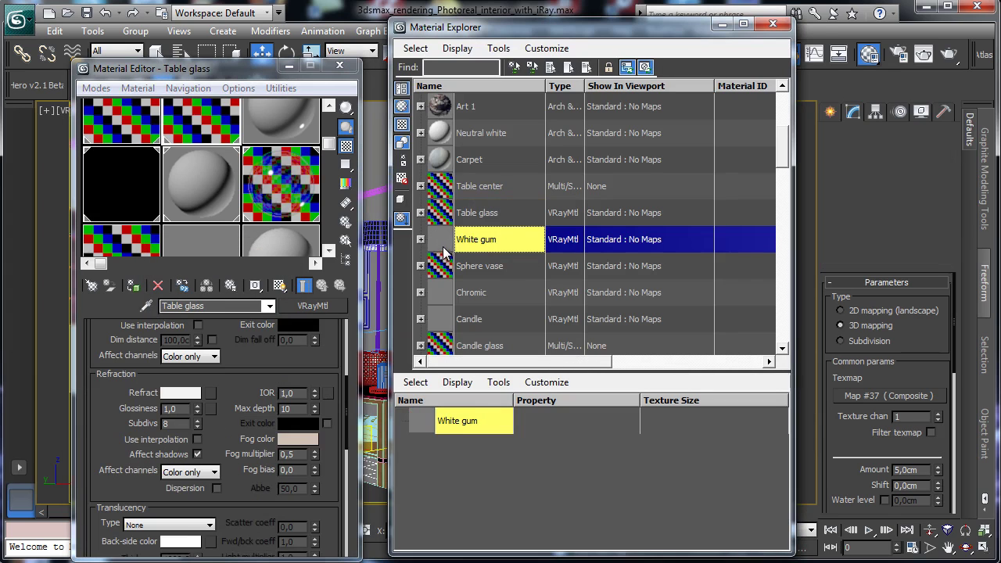
left_click_drag(444, 241, 239, 127)
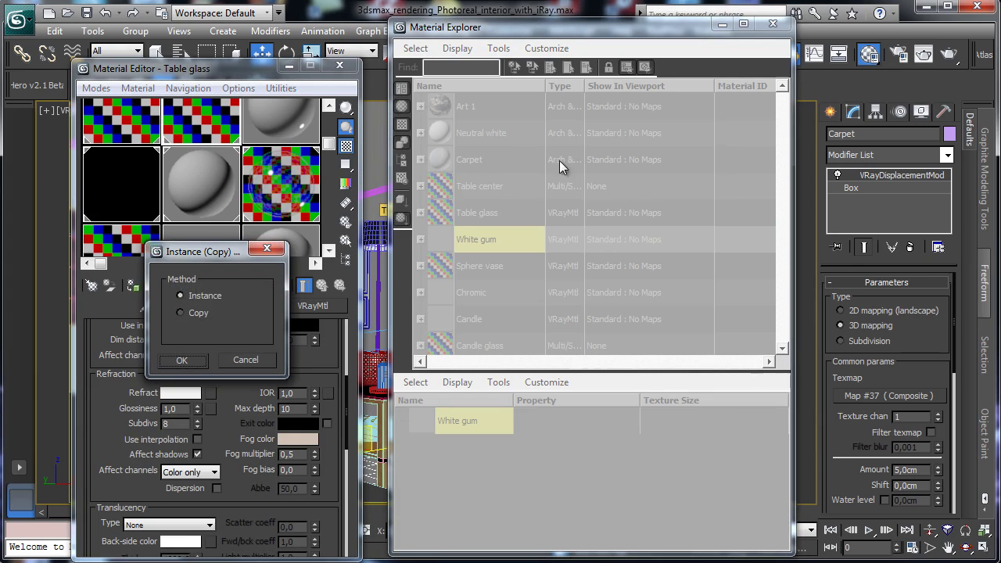
left_click(179, 362)
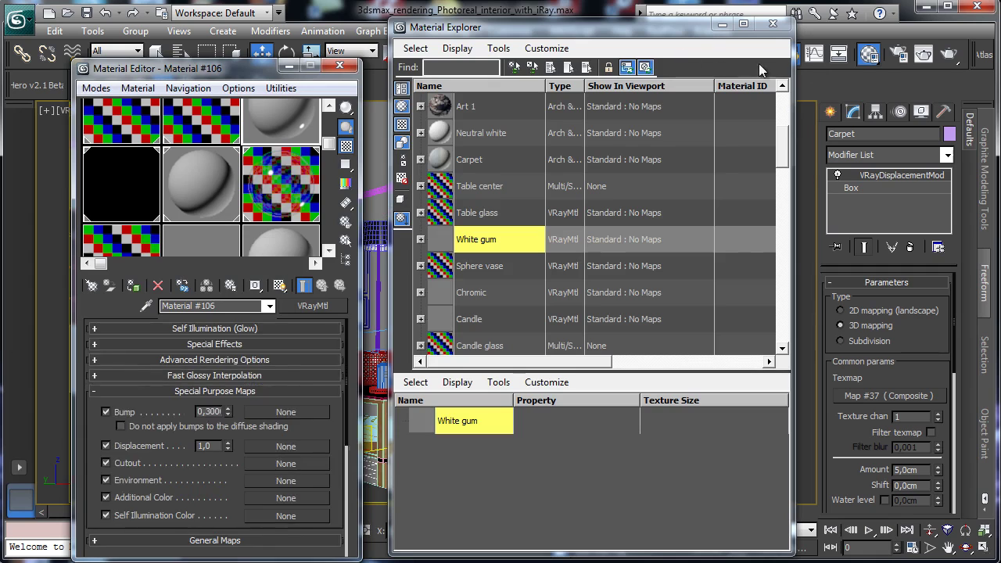
left_click(770, 25)
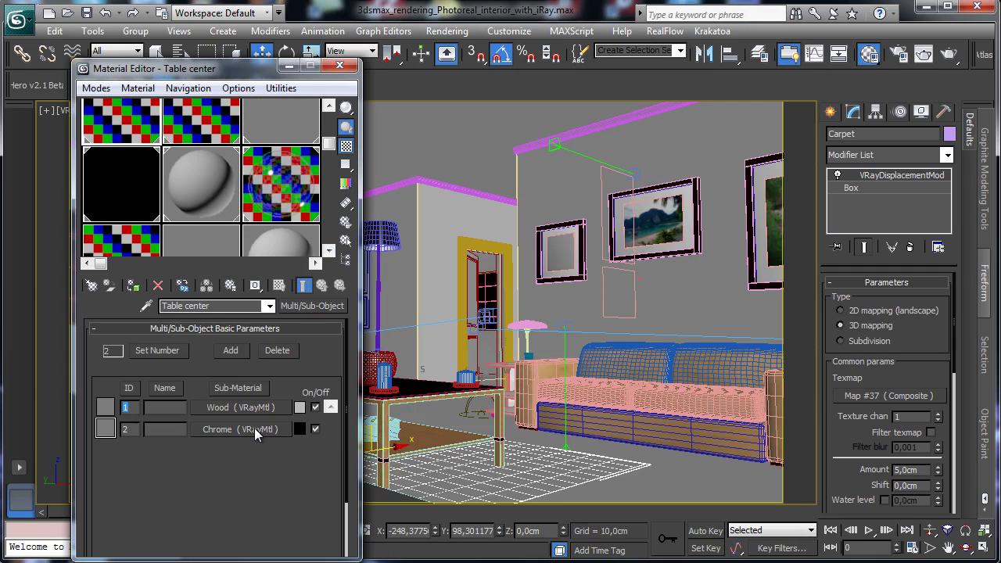
Convert the Chrome sub-material of Table center to Arch & Design and make its diffuse color black.
left_click(251, 430)
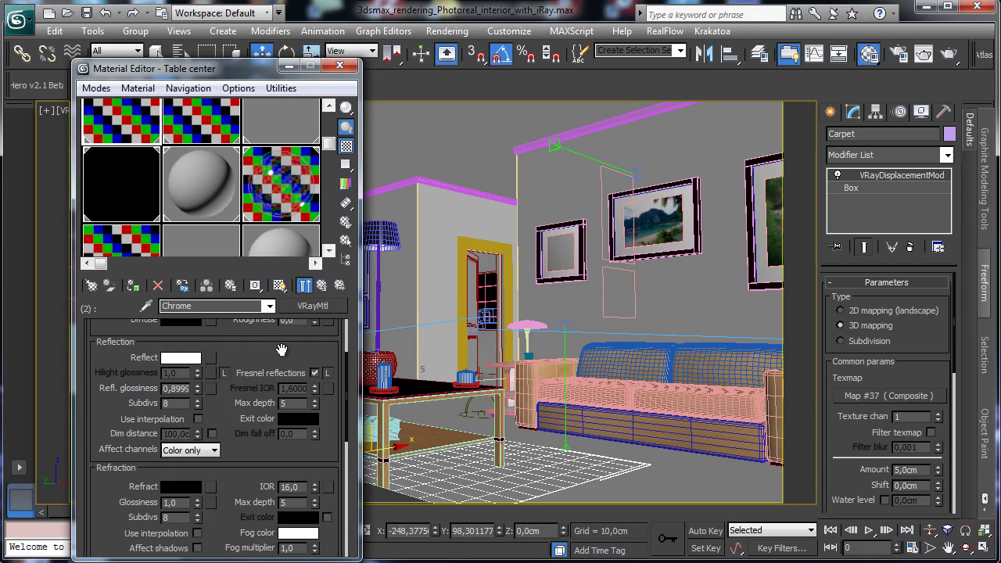
scroll(281, 348, "up", 3)
left_click(316, 307)
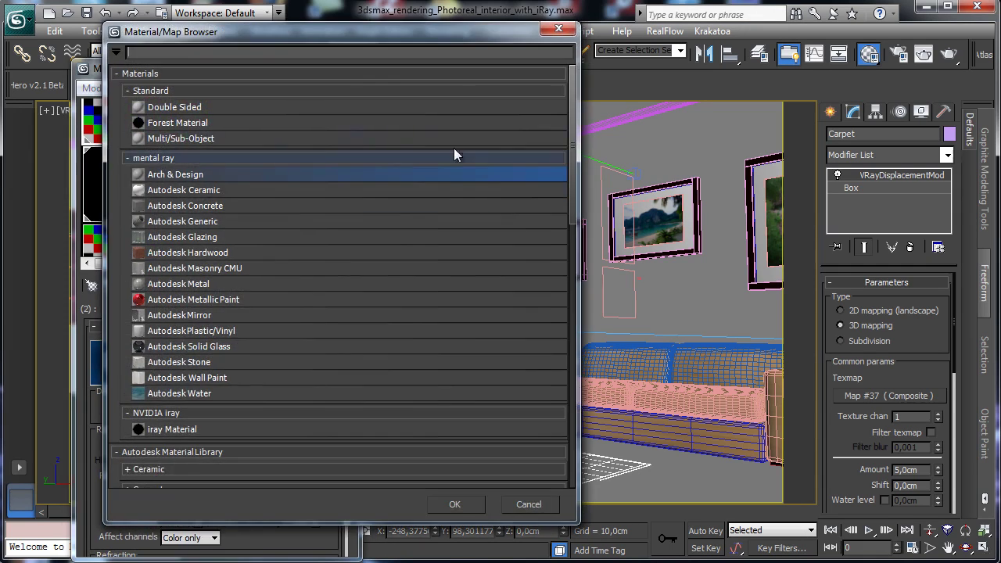
double_click(175, 175)
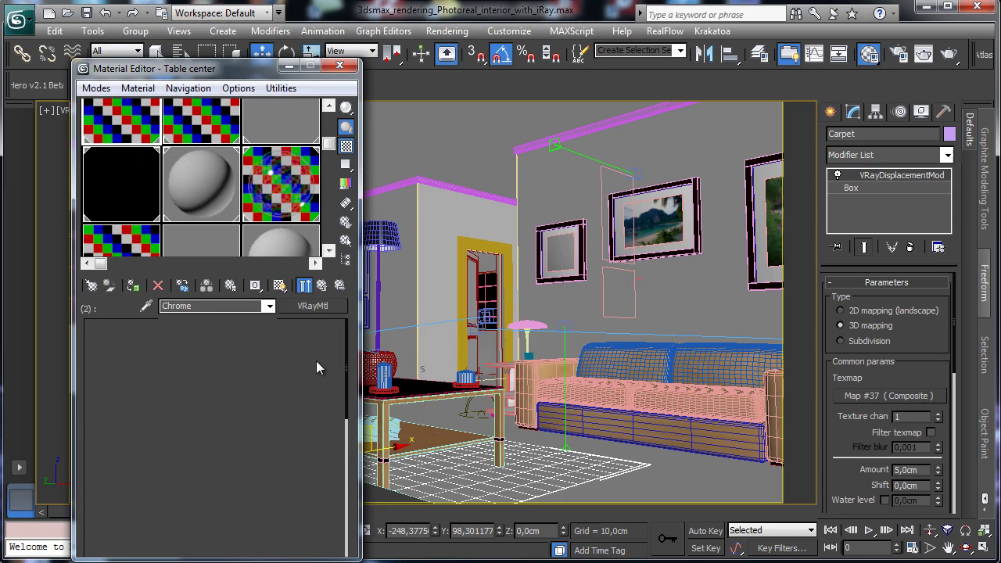
left_click(300, 427)
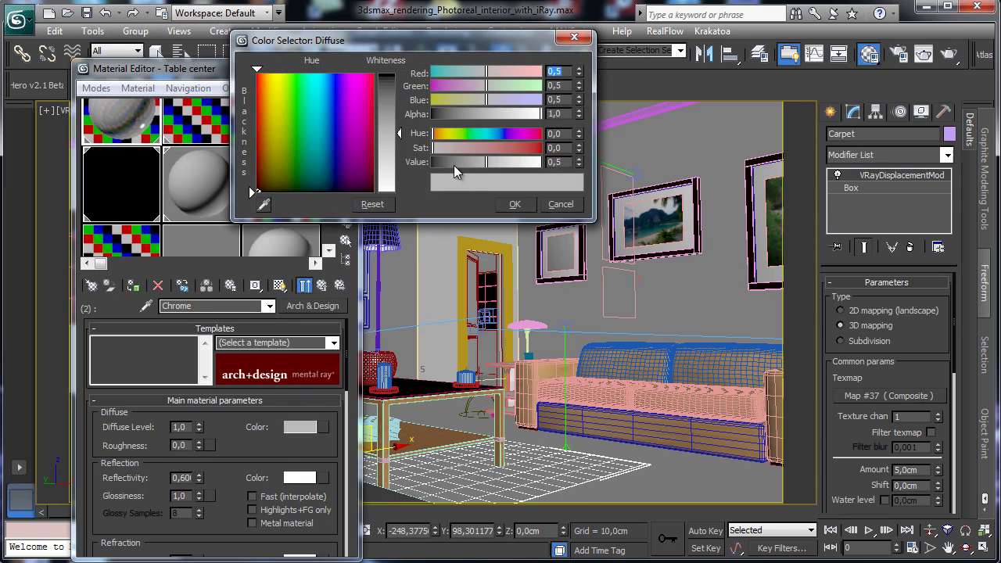
left_click_drag(454, 165, 369, 166)
left_click(514, 204)
Set Chrome's reflectivity to 1,0, its reflection glossiness to 0,75 and its refraction IOR to 14.
scroll(235, 405, "down", 2)
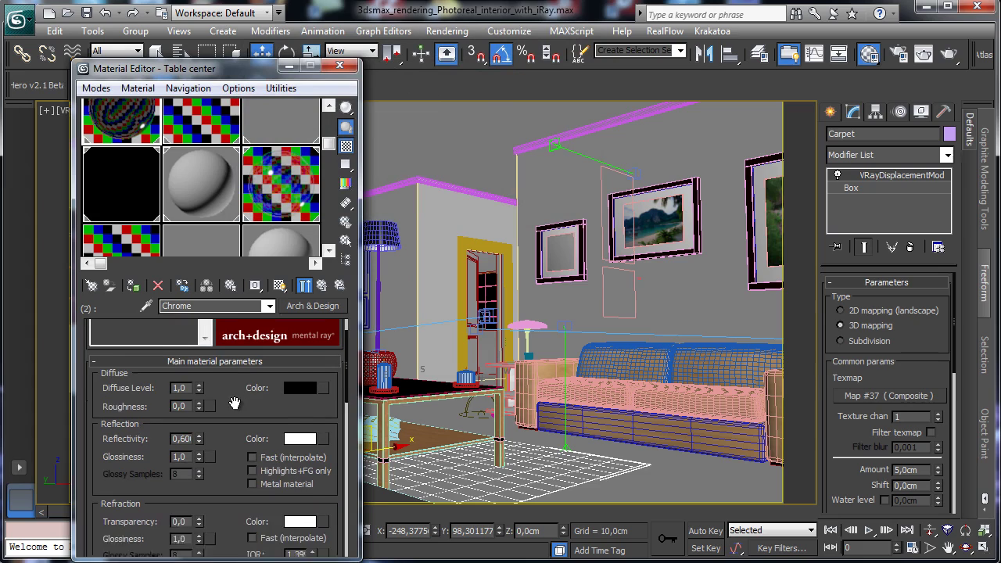
left_click_drag(201, 421, 211, 384)
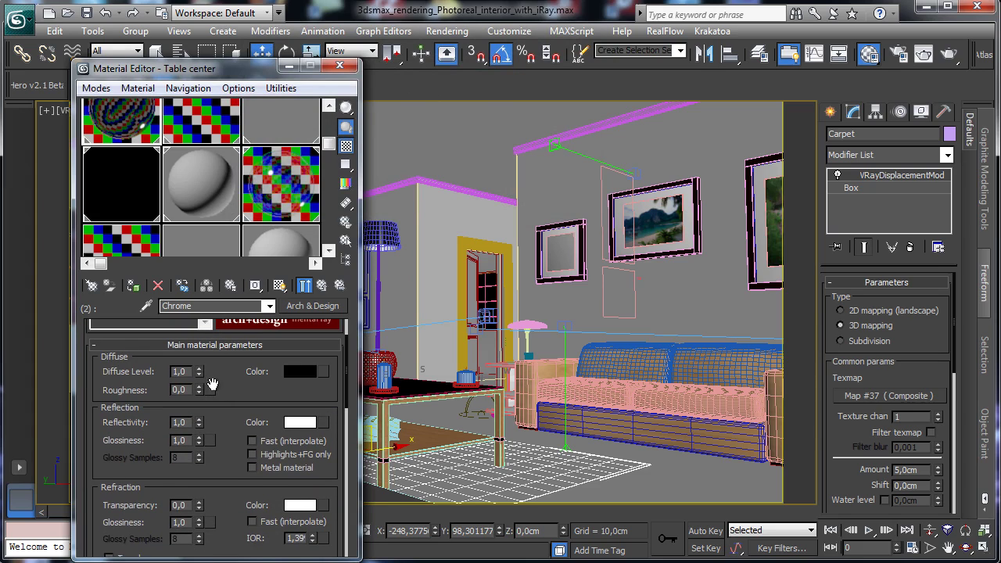
scroll(226, 423, "down", 2)
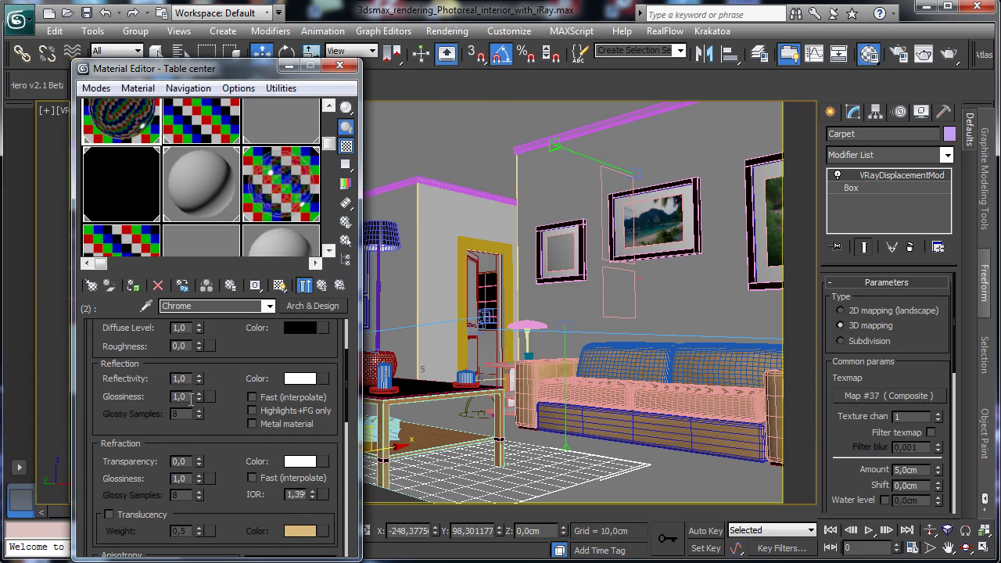
double_click(187, 397)
type("0,75")
key("Return")
double_click(301, 494)
type("1")
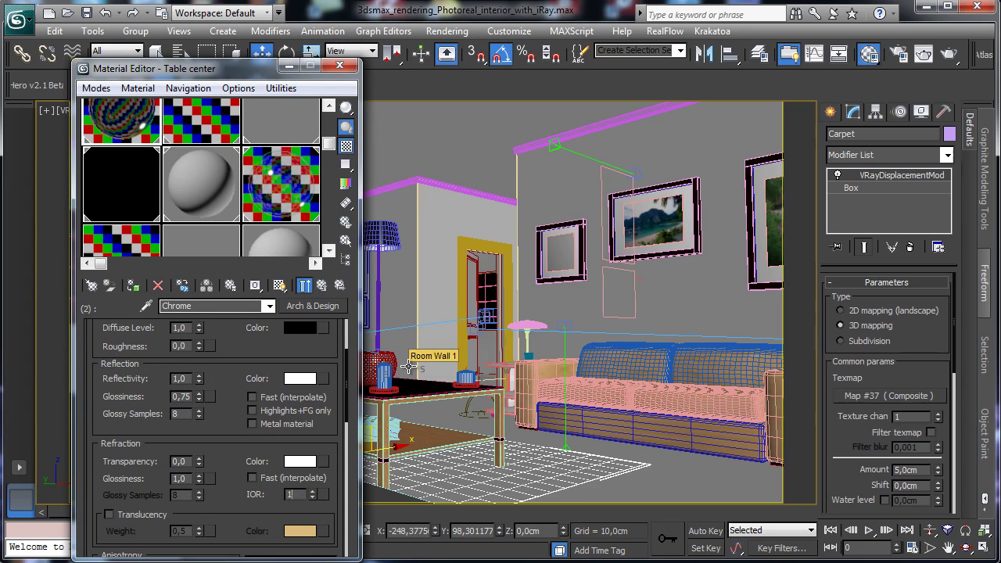
type("4")
key("Return")
Set Chrome's BRDF to By IOR and its anisotropy to about 0,35, and return to the parent material.
scroll(213, 434, "down", 5)
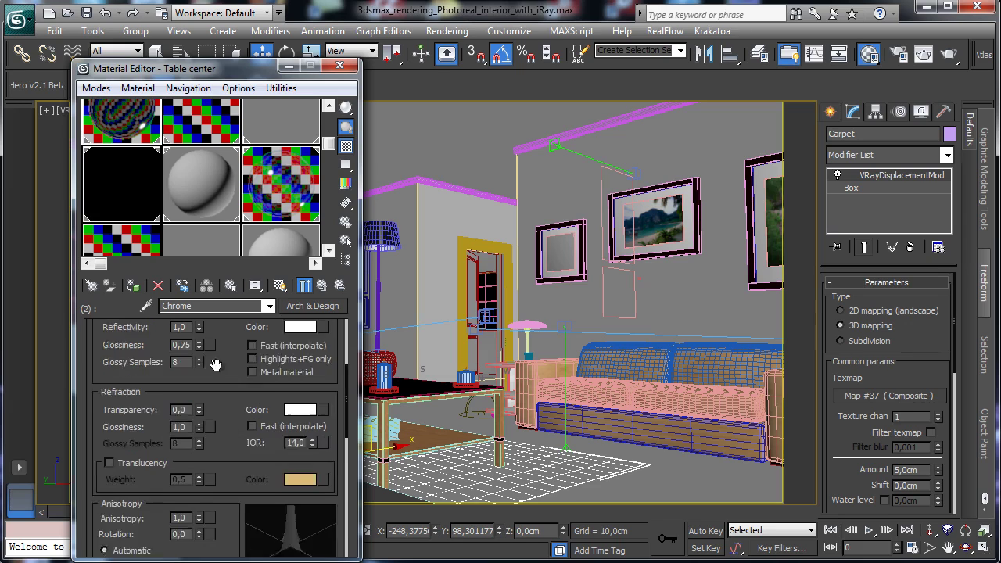
left_click(135, 461)
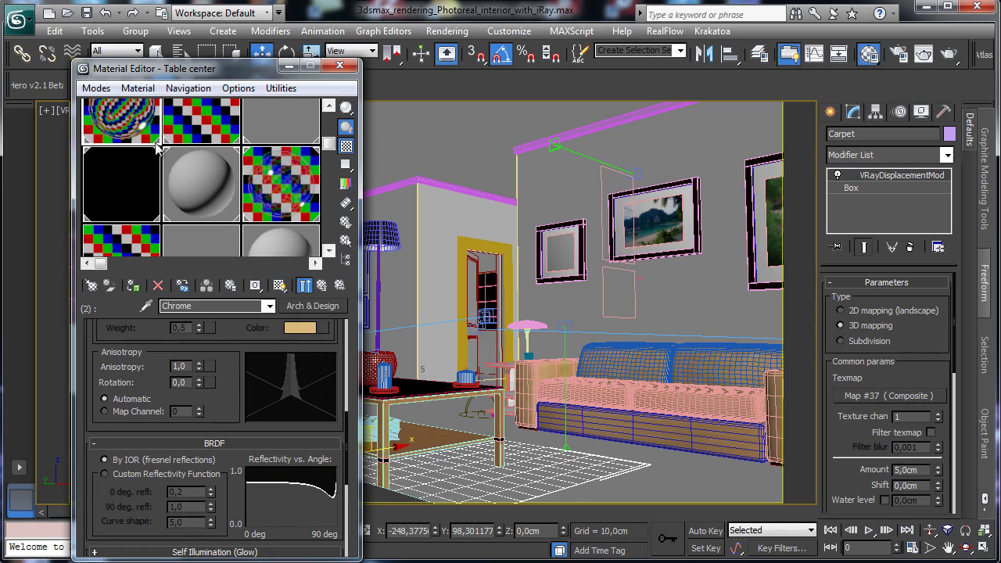
scroll(154, 248, "up", 1)
left_click_drag(199, 369, 197, 415)
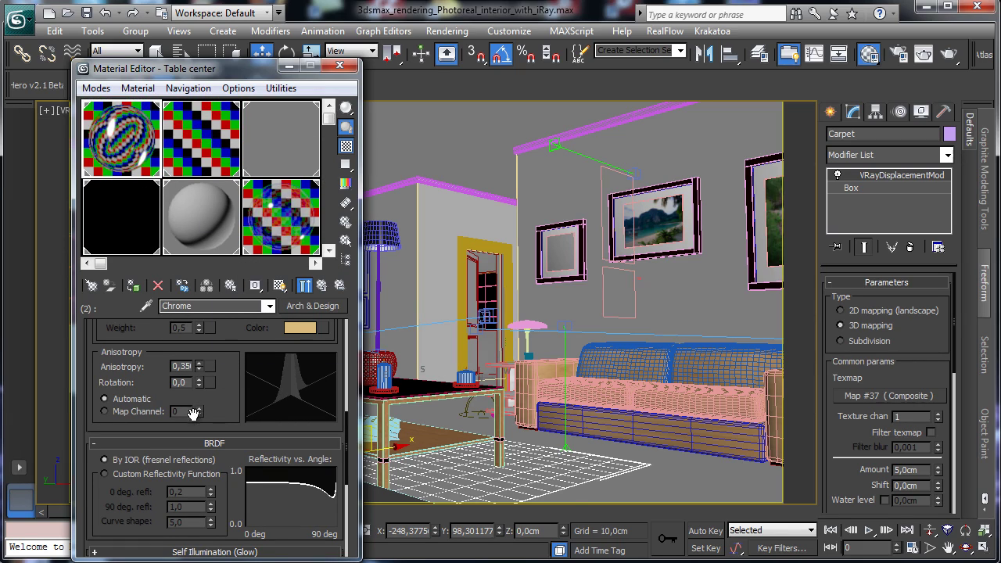
left_click(323, 287)
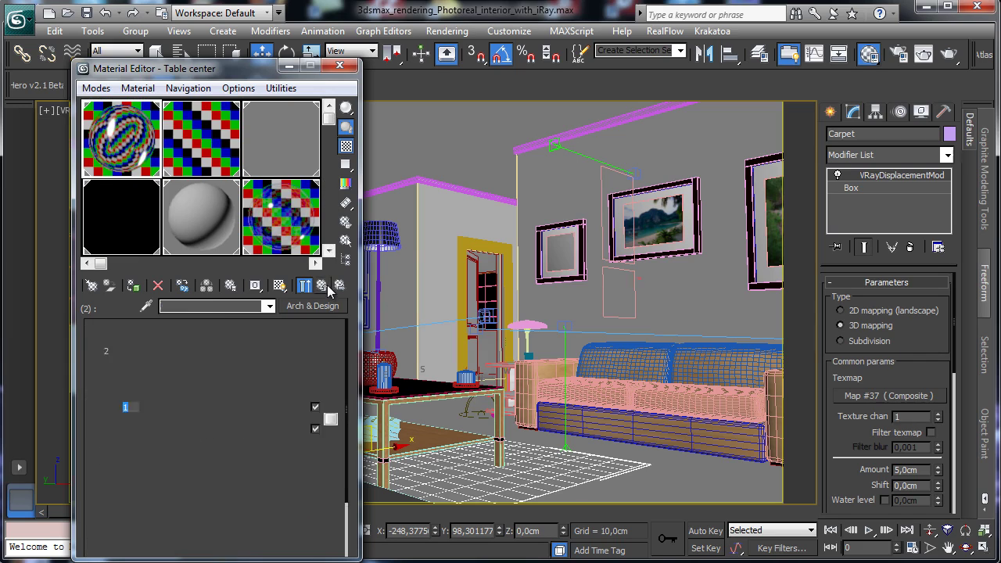
Place the V-Ray Wood sub-material in a spare sample slot and convert the one in Table center to Arch & Design.
left_click_drag(158, 180, 158, 145)
left_click_drag(215, 407, 121, 239)
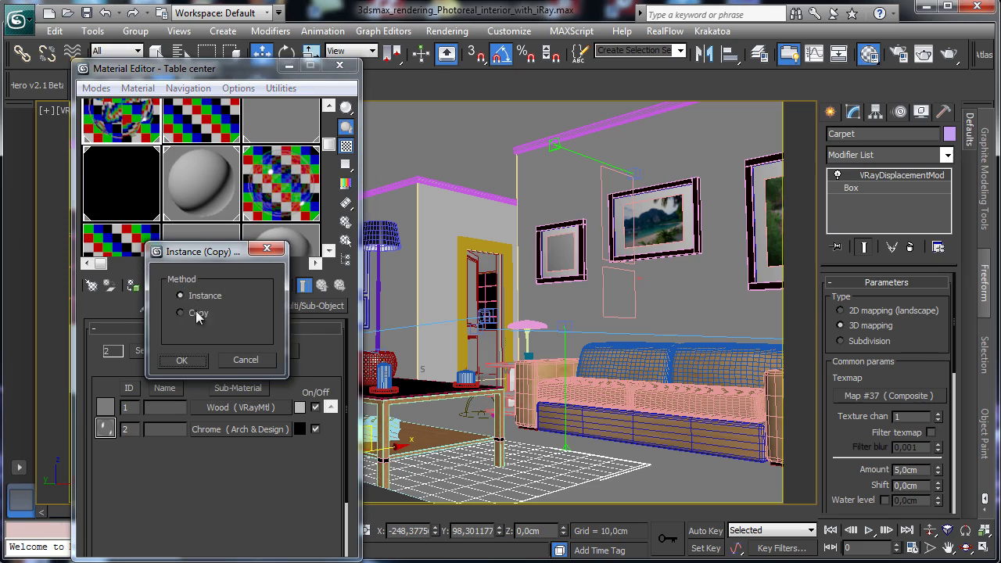
left_click(183, 362)
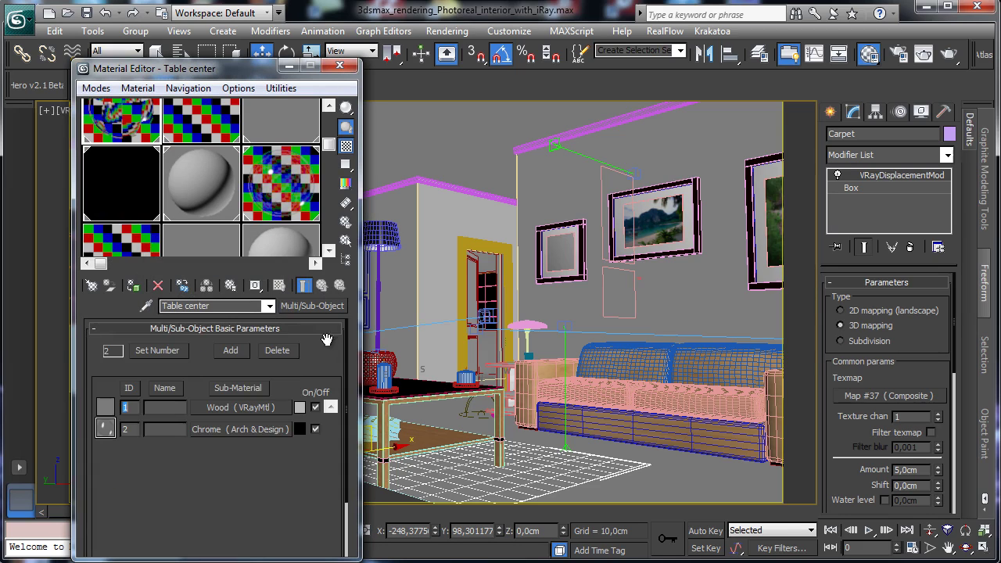
left_click(246, 410)
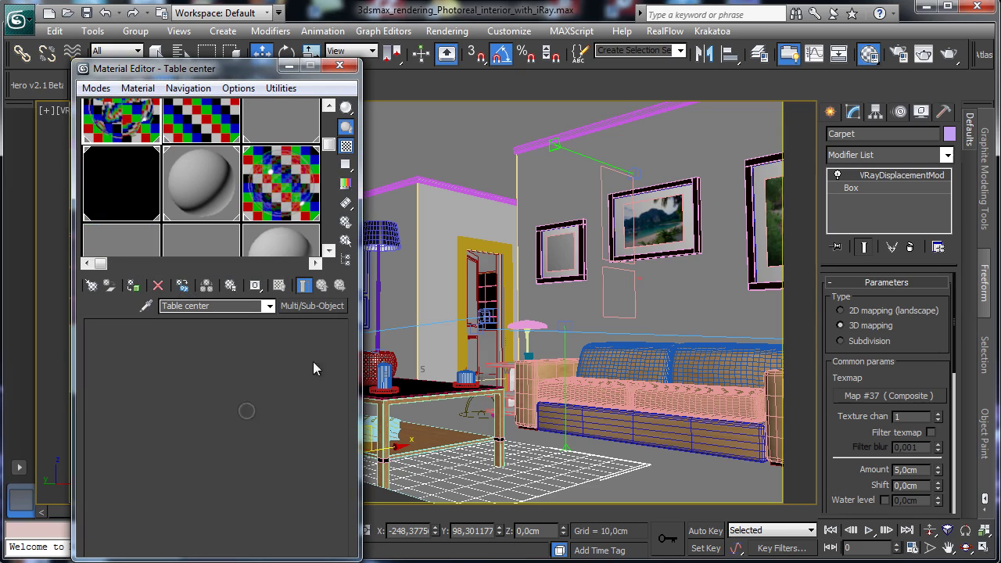
left_click(325, 305)
double_click(180, 175)
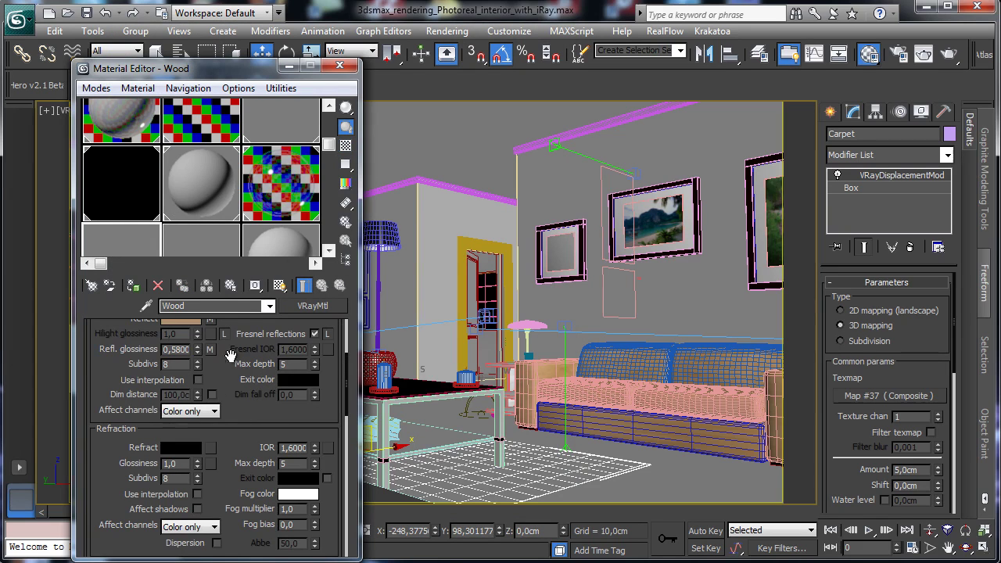
Copy the diffuse map of the V-Ray Wood sample to the diffuse color of the Arch & Design Wood sub-material.
left_click_drag(231, 365, 219, 497)
right_click(210, 409)
left_click(233, 436)
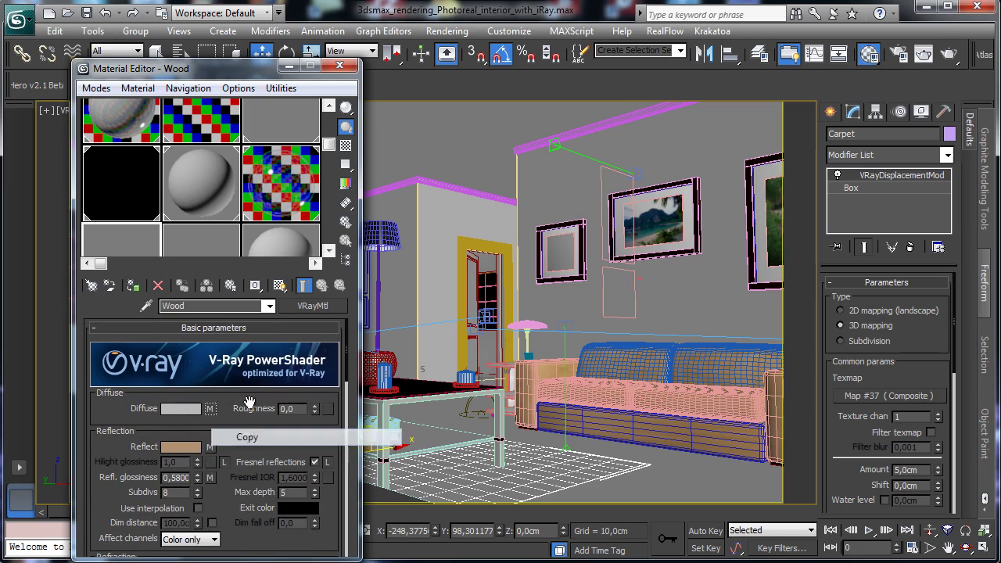
left_click(207, 122)
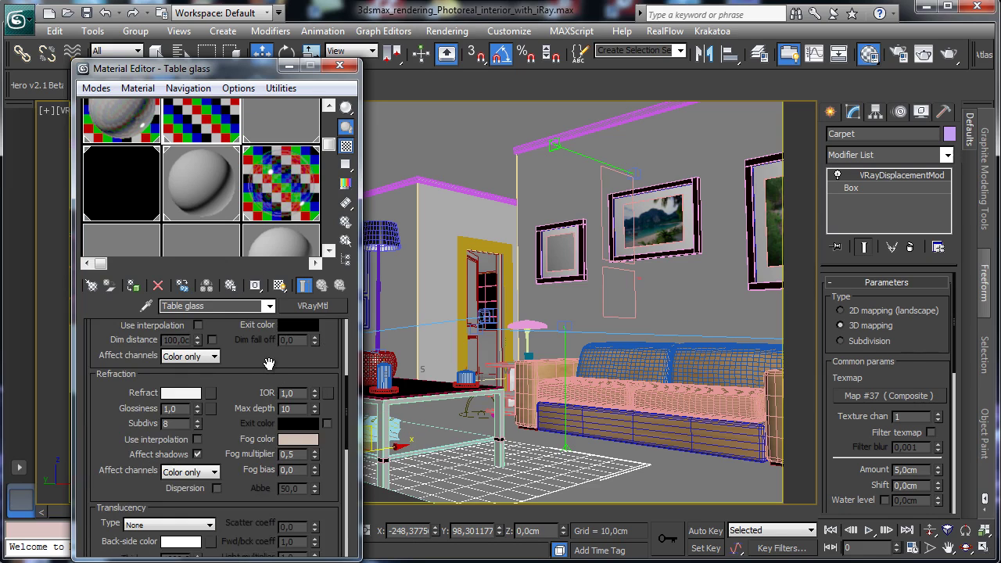
left_click_drag(270, 364, 241, 532)
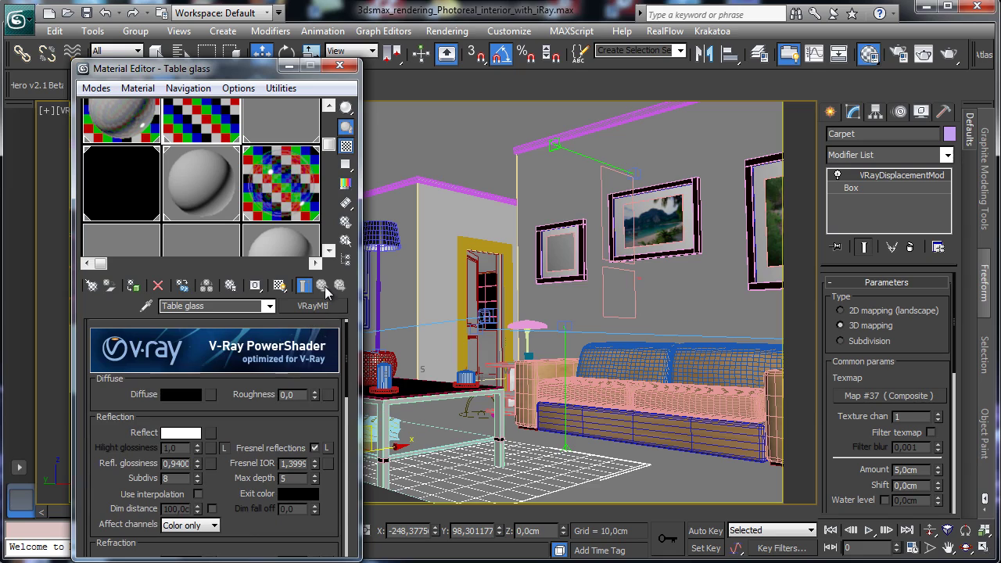
left_click(119, 108)
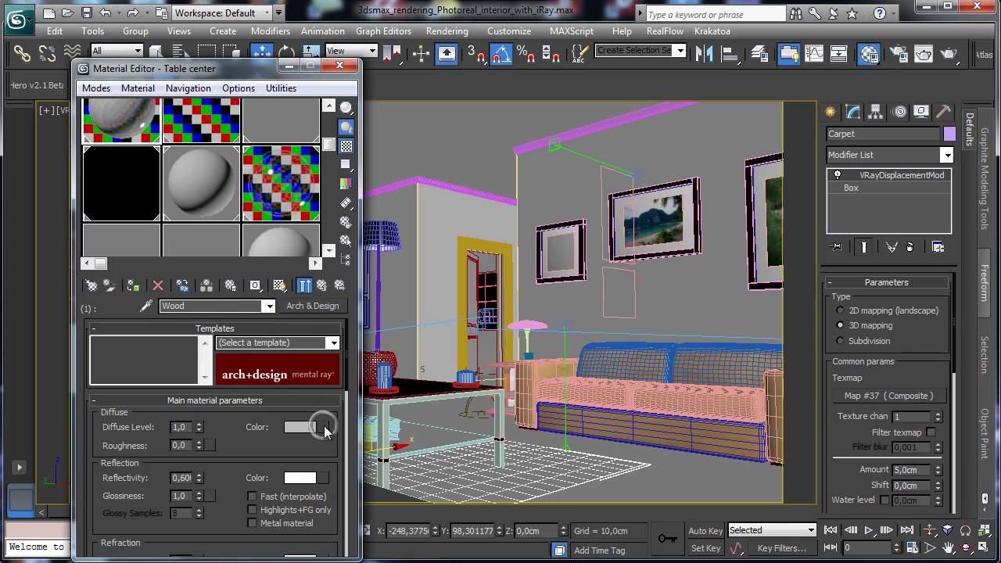
right_click(323, 427)
left_click(359, 436)
Copy the V-Ray Wood's reflect map and paste it as a copy into the Arch & Design Wood's reflection color.
left_click(129, 240)
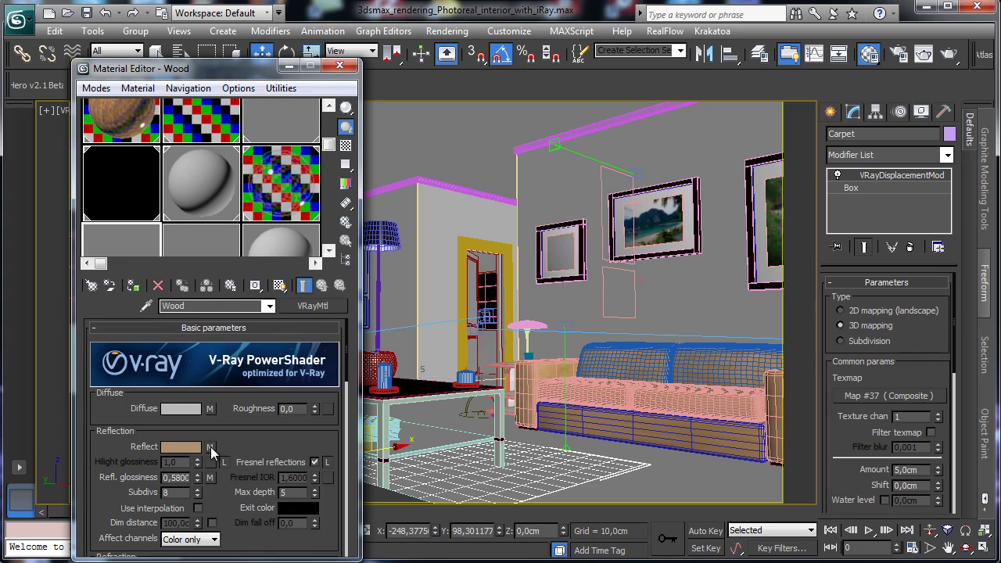
right_click(211, 447)
left_click(249, 471)
left_click(121, 117)
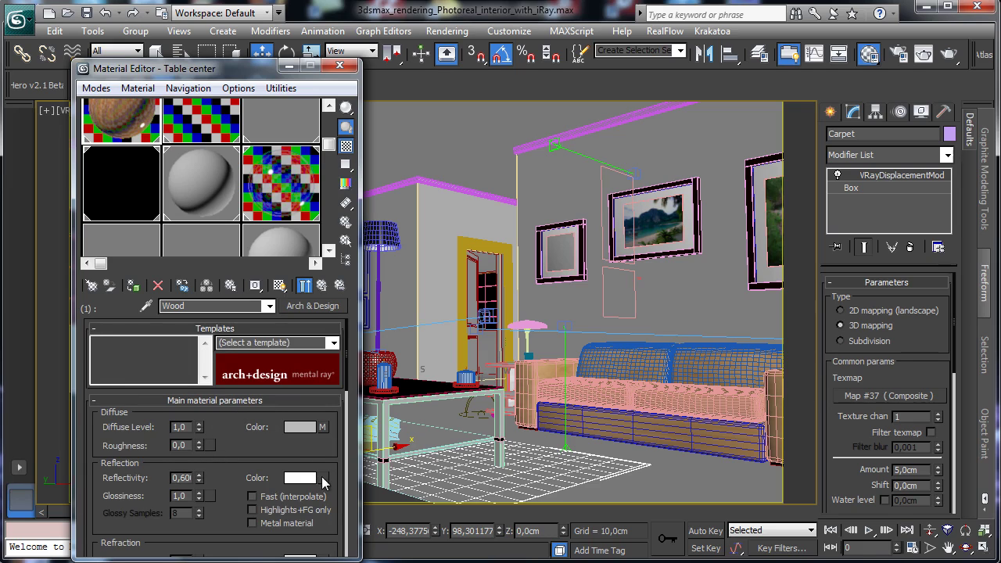
right_click(323, 481)
left_click(355, 479)
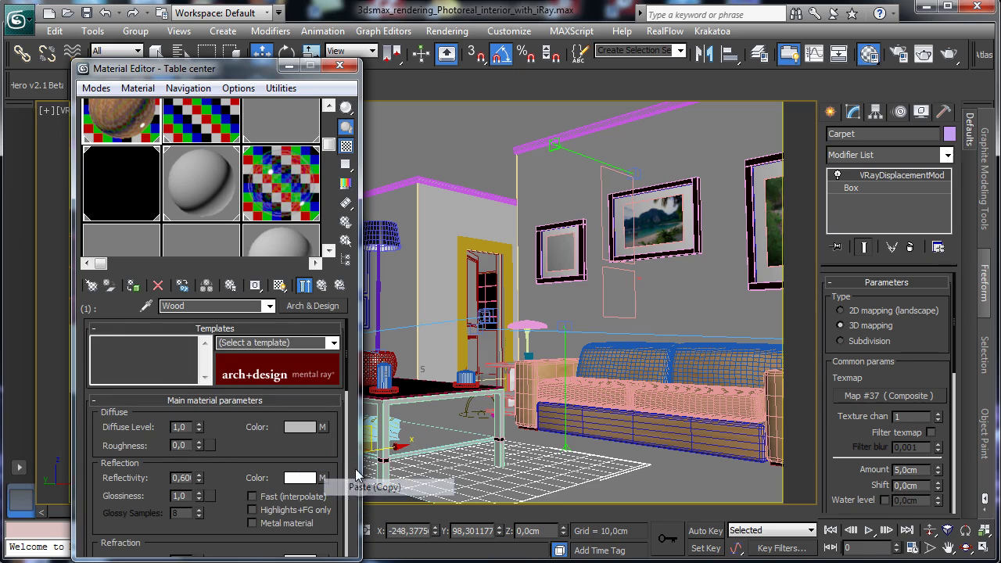
Transfer the V-Ray Wood's reflection glossiness map to the reflection glossiness of the Arch & Design Wood.
left_click(147, 232)
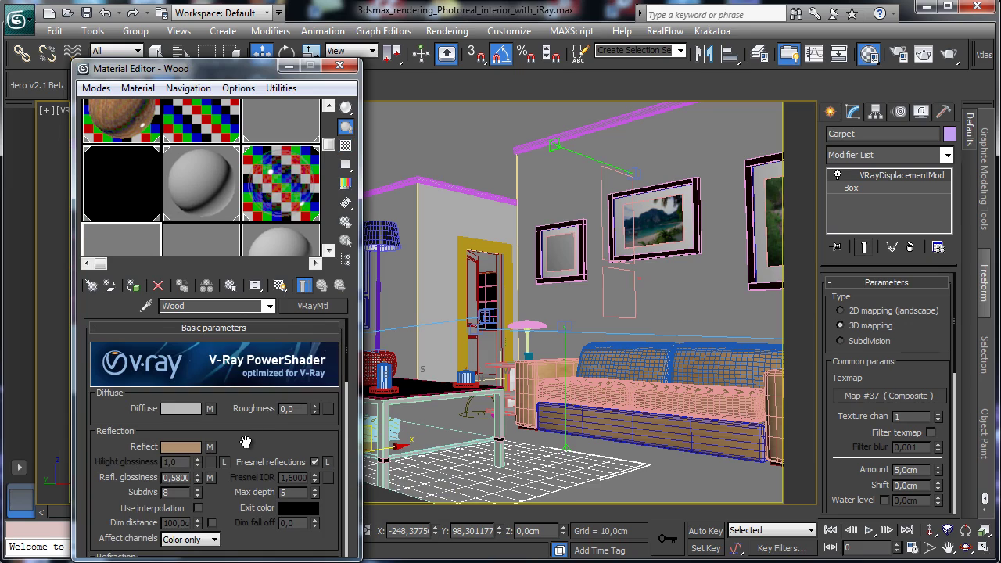
right_click(210, 477)
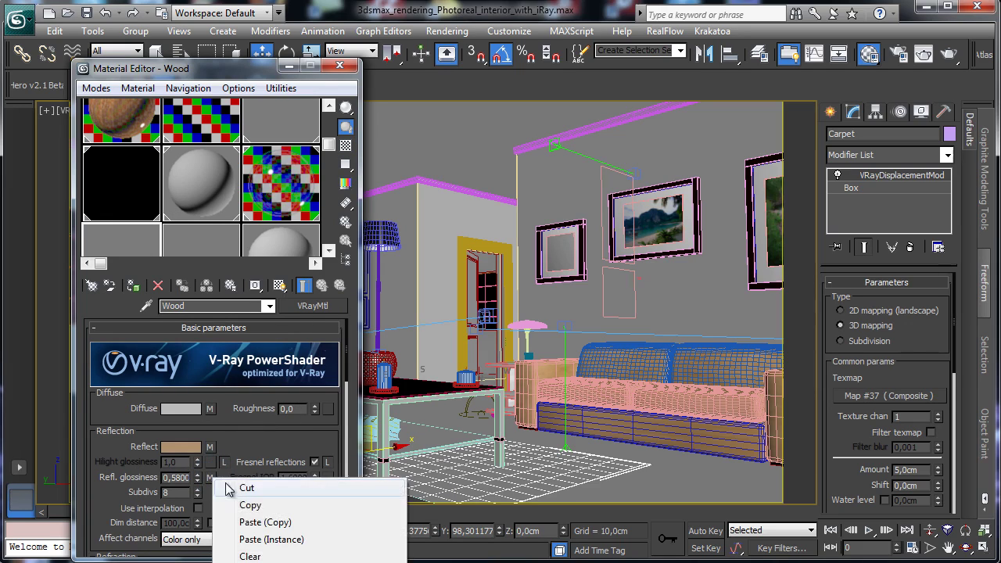
left_click(242, 503)
left_click(173, 162)
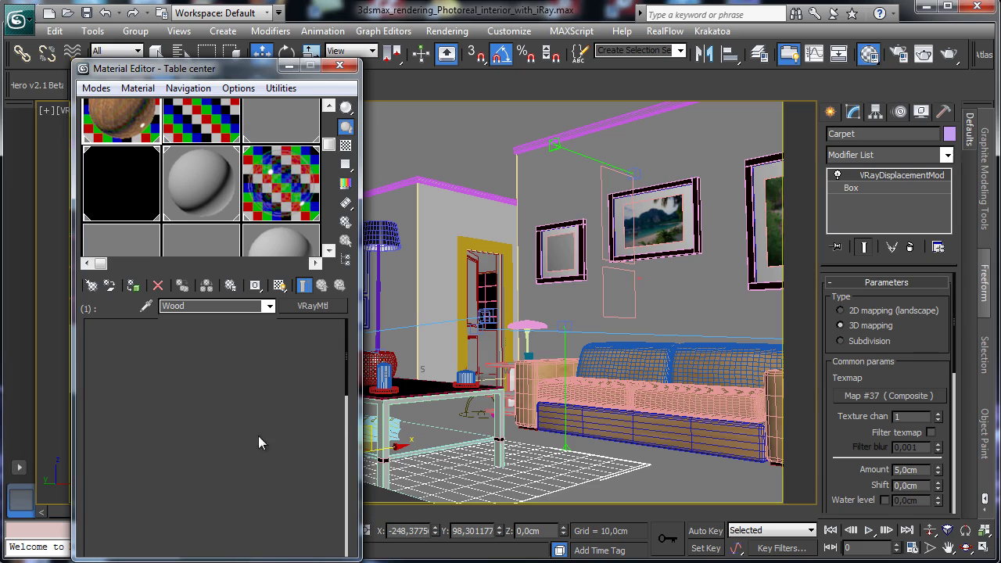
right_click(209, 496)
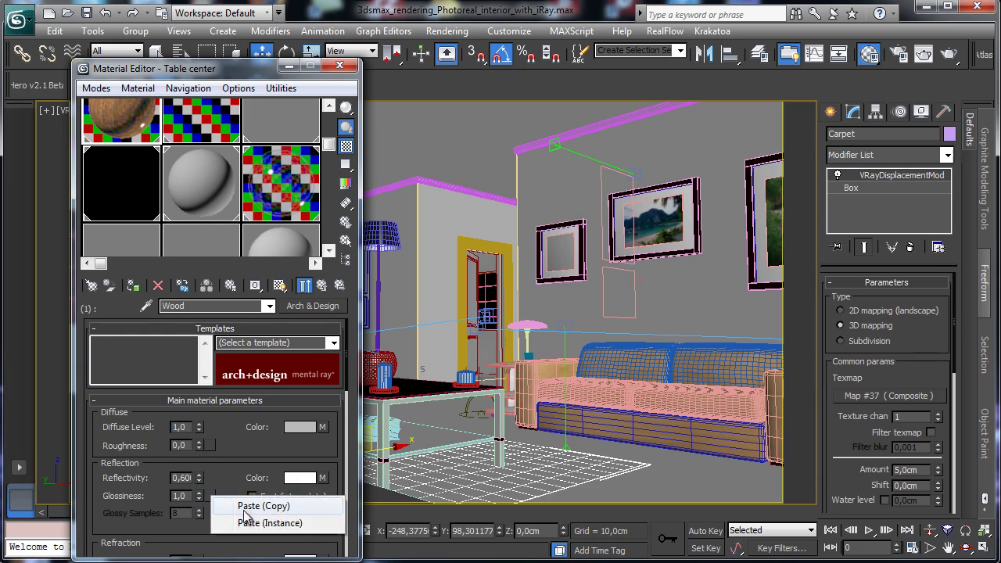
left_click(237, 523)
Set the Arch & Design Wood's IOR to 1,6, matching the V-Ray Wood, and its BRDF to By IOR.
left_click(157, 166)
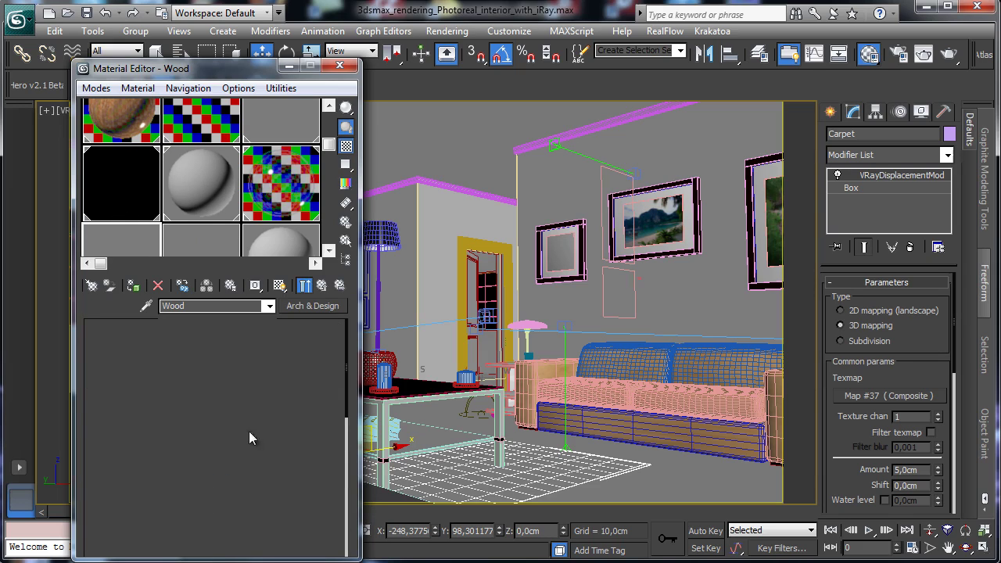
left_click_drag(296, 439, 301, 342)
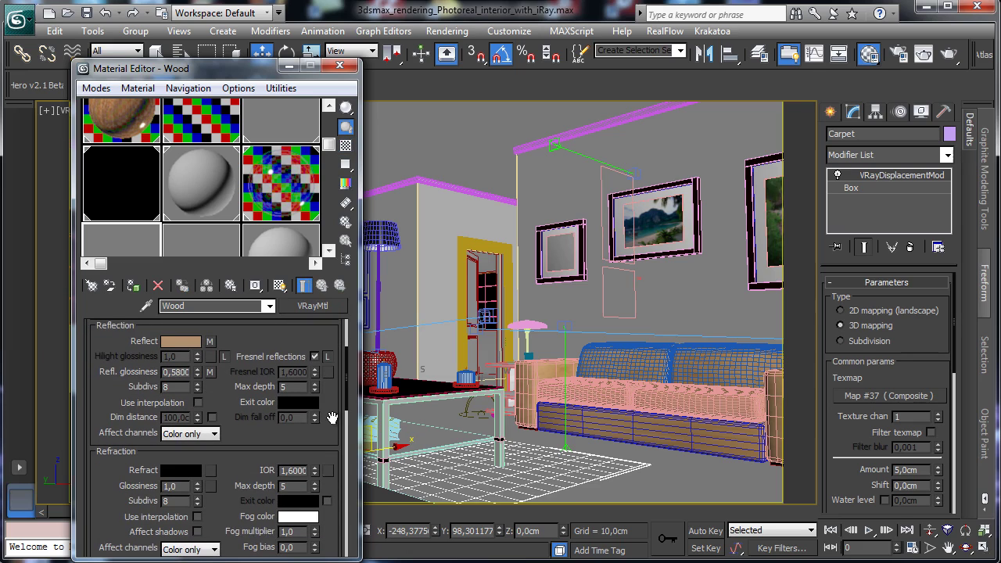
left_click(192, 189)
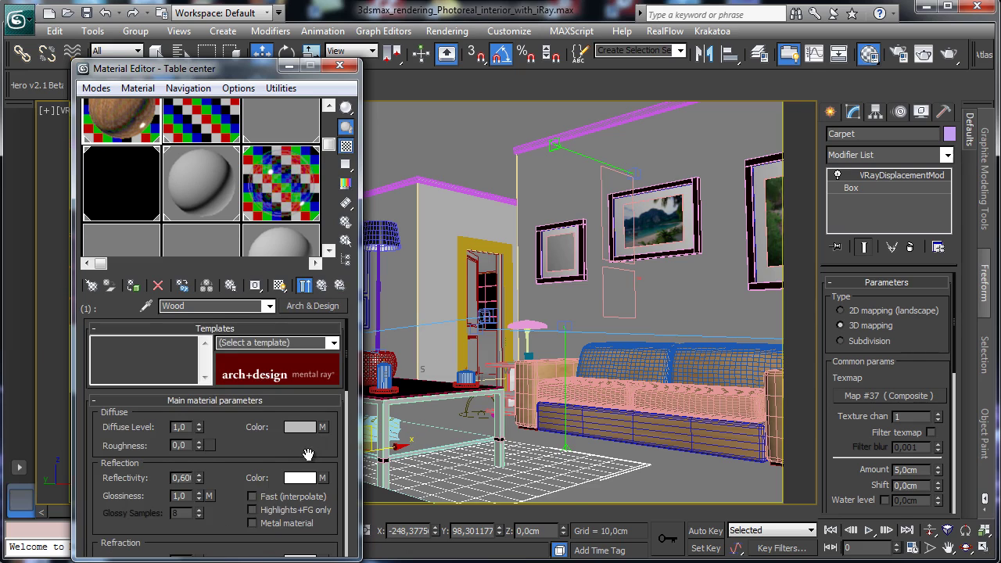
scroll(269, 455, "down", 5)
double_click(296, 467)
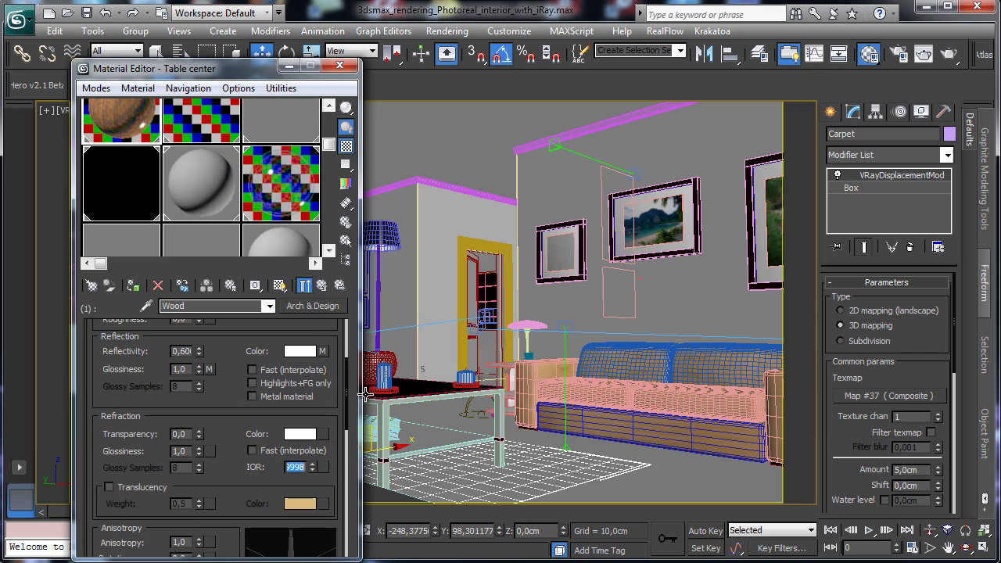
type("1,6")
key("Return")
scroll(222, 397, "down", 7)
left_click(130, 457)
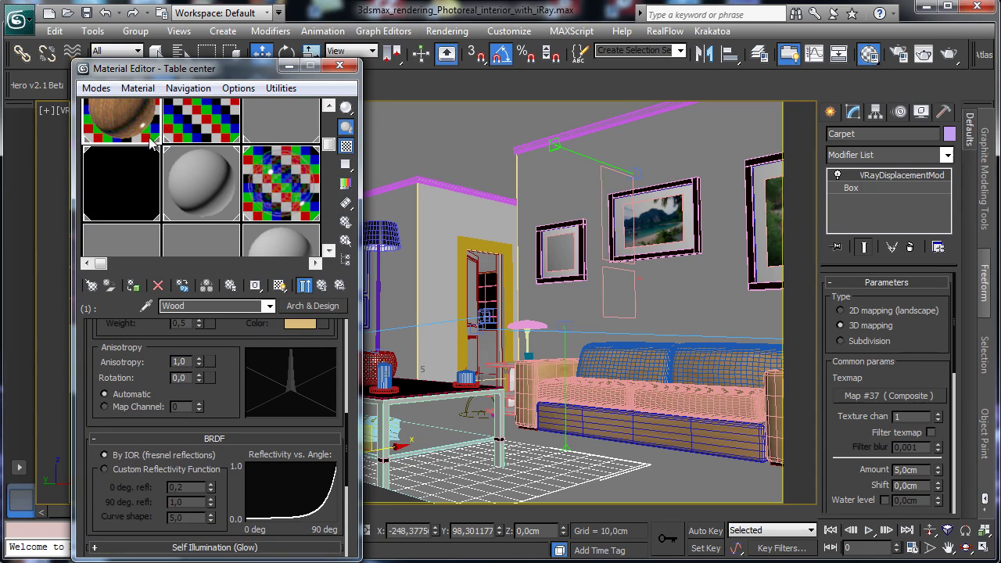
Check the V-Ray Wood sample's map list for the state and amount of its bump map.
left_click(139, 234)
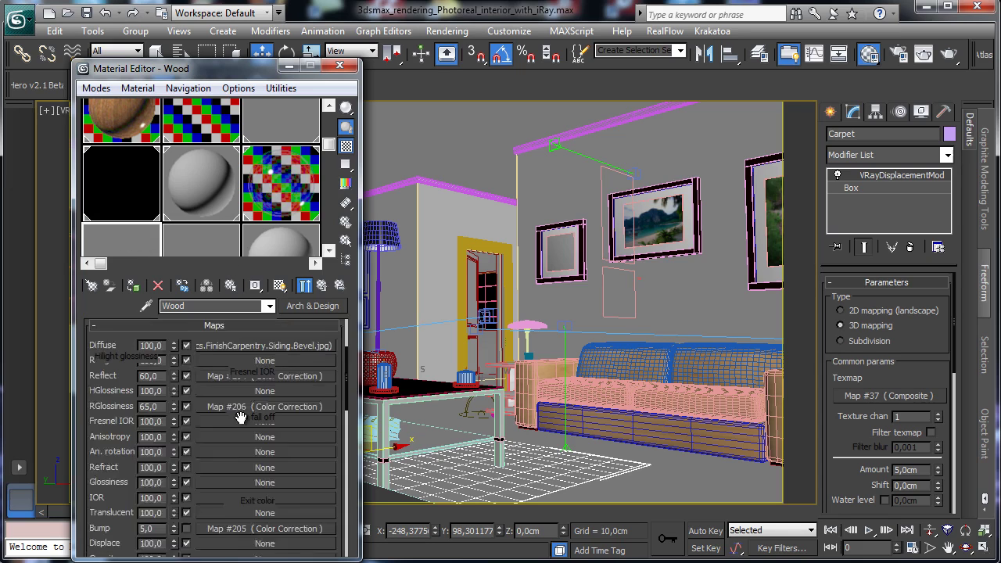
left_click_drag(252, 440, 268, 192)
scroll(219, 408, "down", 7)
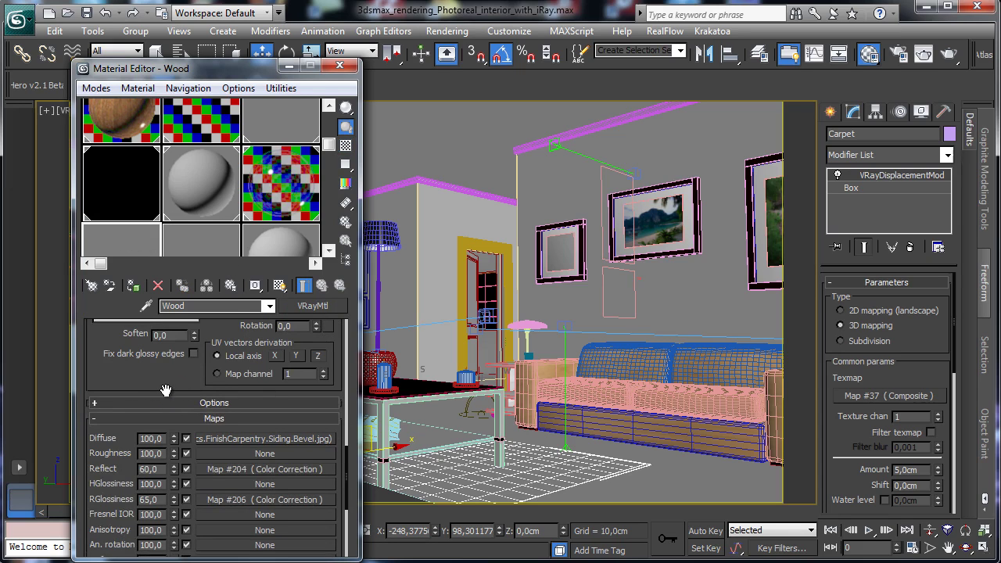
scroll(187, 422, "down", 6)
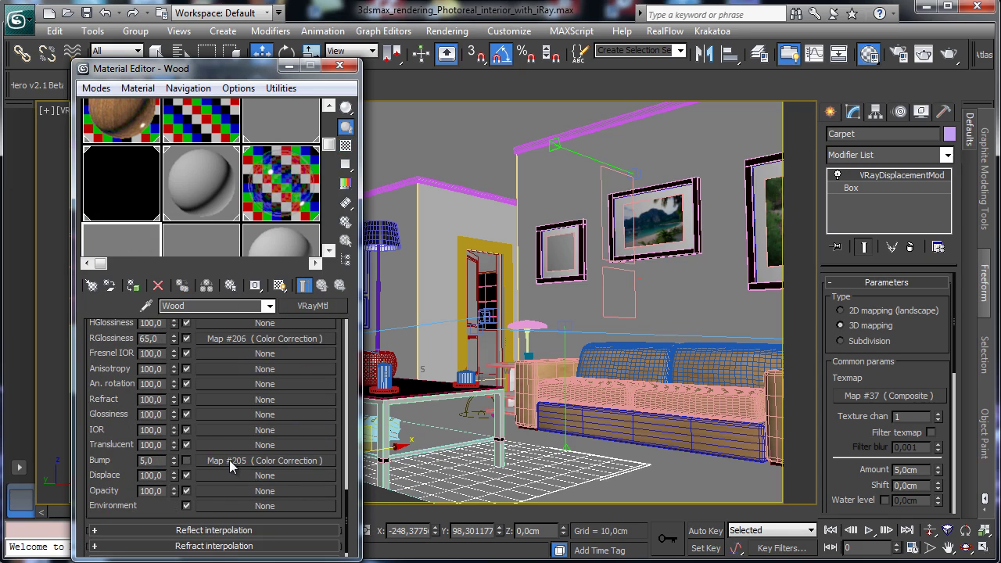
Review the V-Ray Table glass's reflection and refraction settings, and change its material type to Arch & Design.
left_click(278, 228)
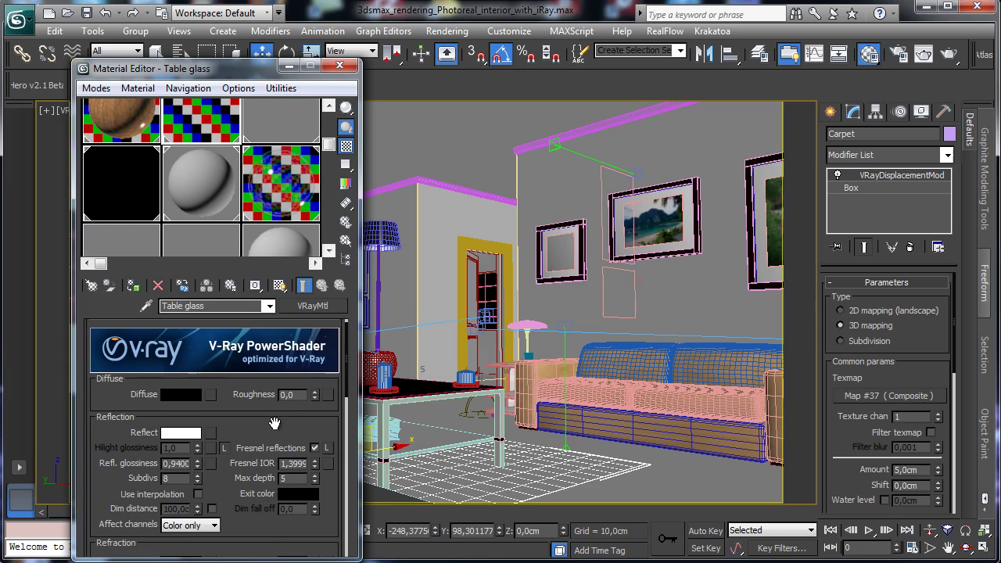
left_click_drag(275, 423, 285, 341)
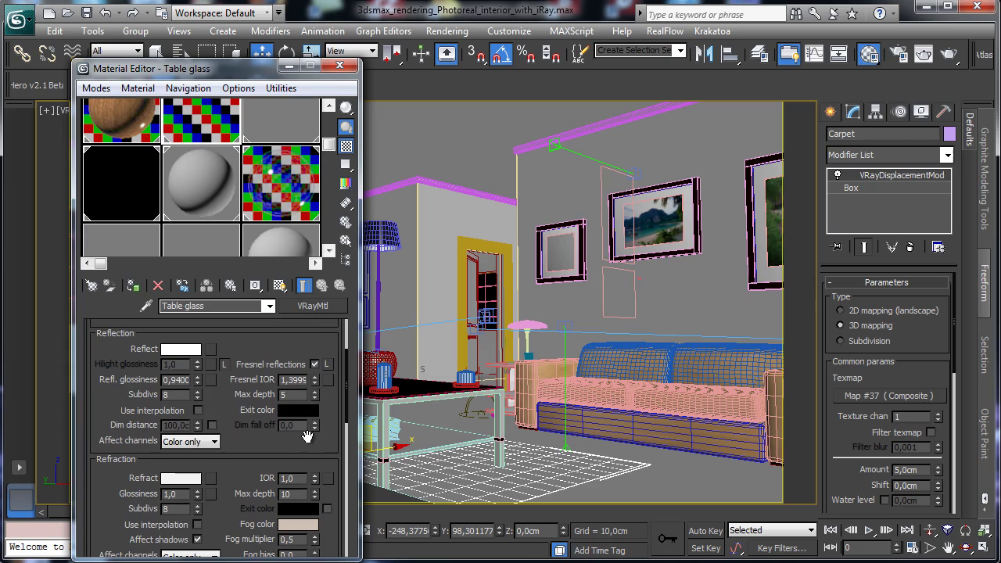
left_click_drag(312, 443, 309, 332)
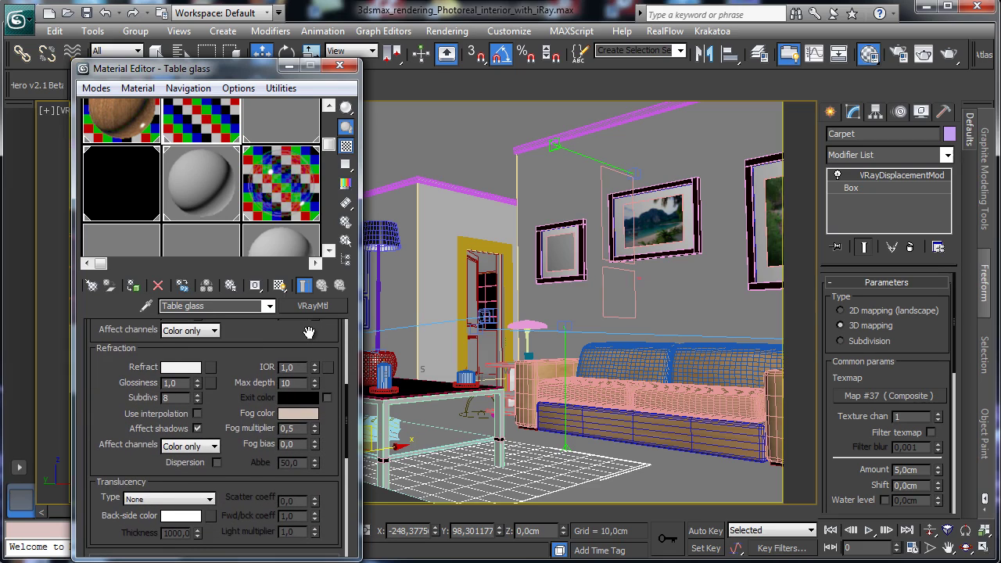
scroll(250, 328, "up", 5)
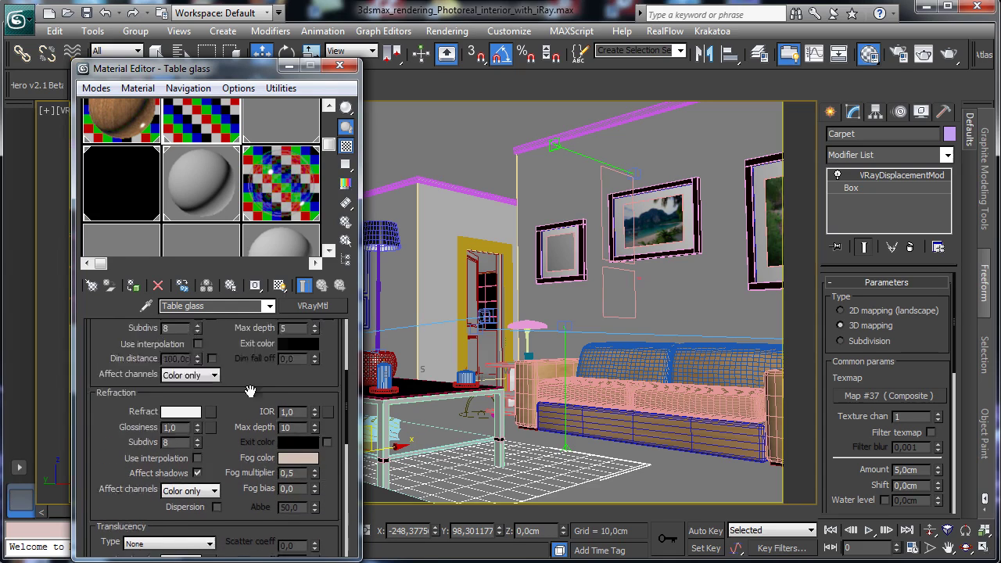
left_click(313, 306)
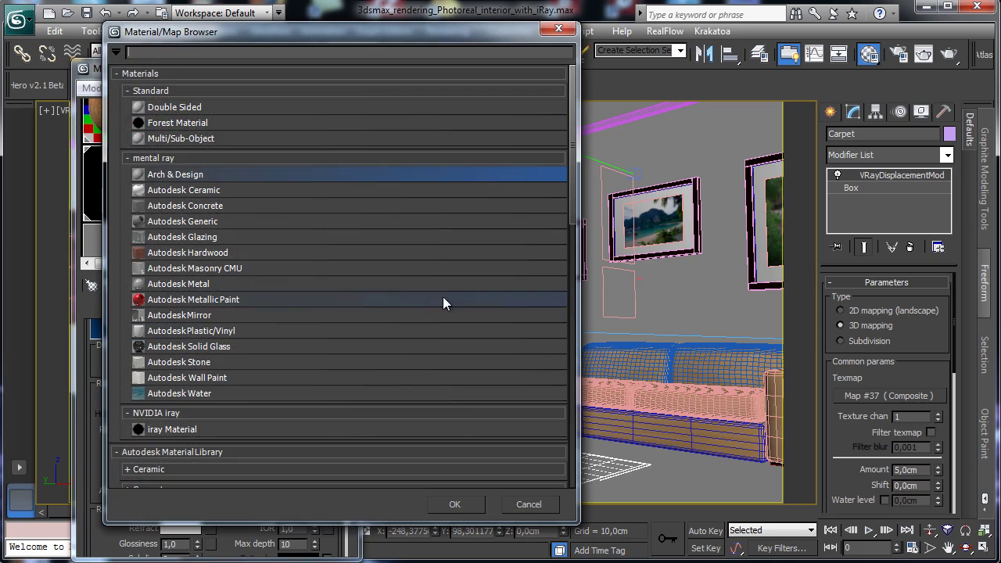
double_click(174, 170)
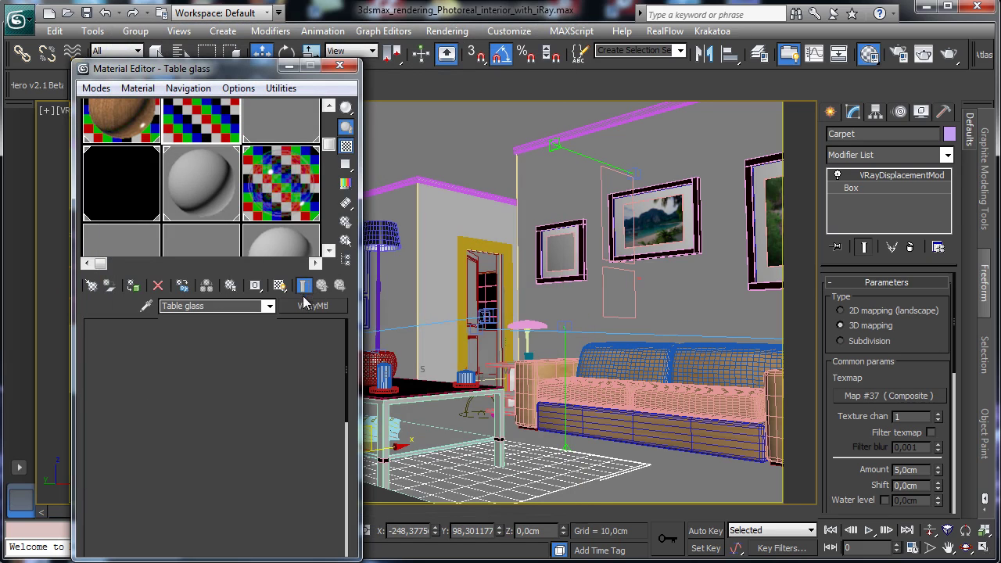
Give the Table glass a black diffuse color, diffuse level 0,0 and reflectivity 1,0, and show its sample against the checkered background.
left_click(305, 426)
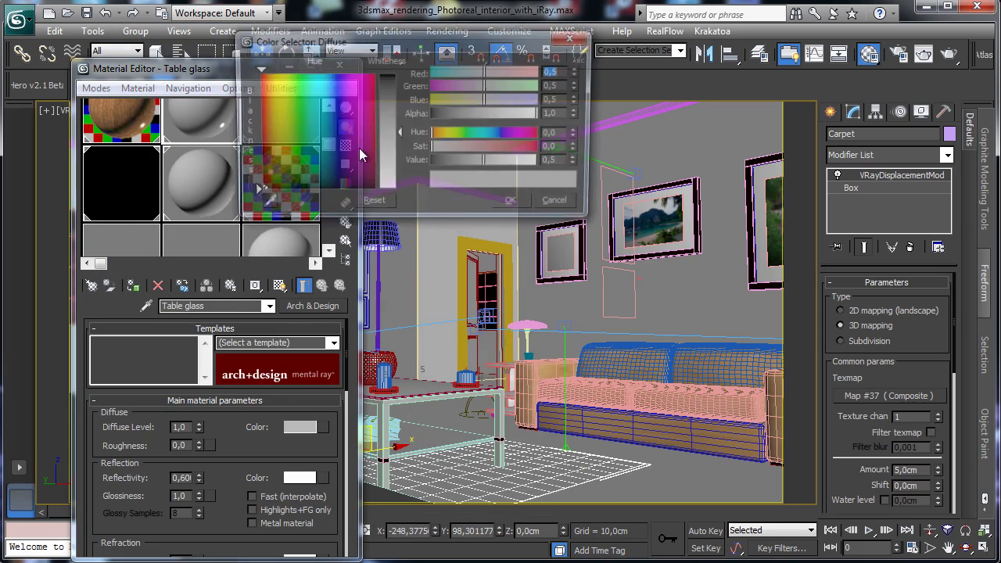
left_click(435, 162)
left_click(514, 204)
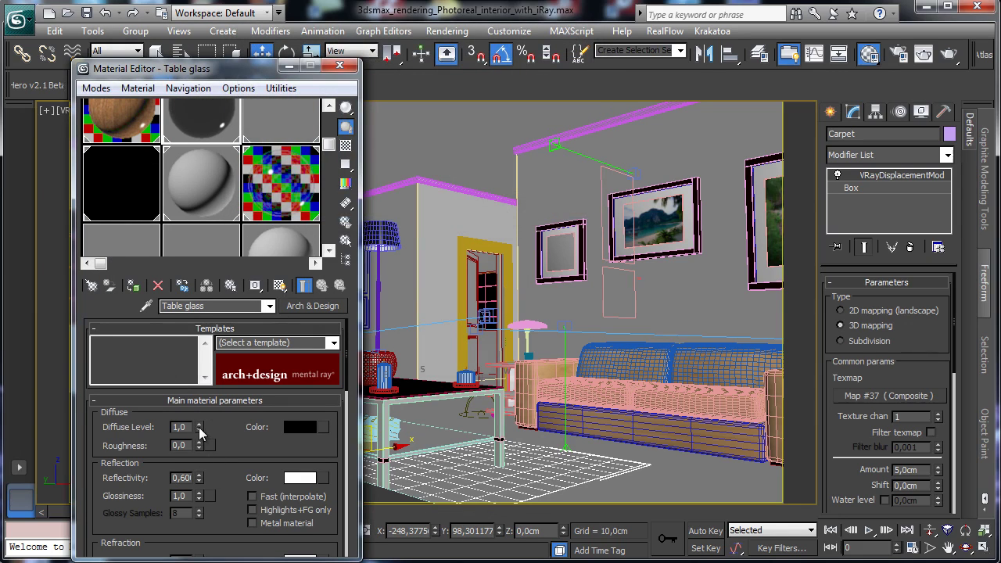
right_click(200, 431)
left_click_drag(199, 478, 219, 415)
left_click_drag(240, 456, 256, 384)
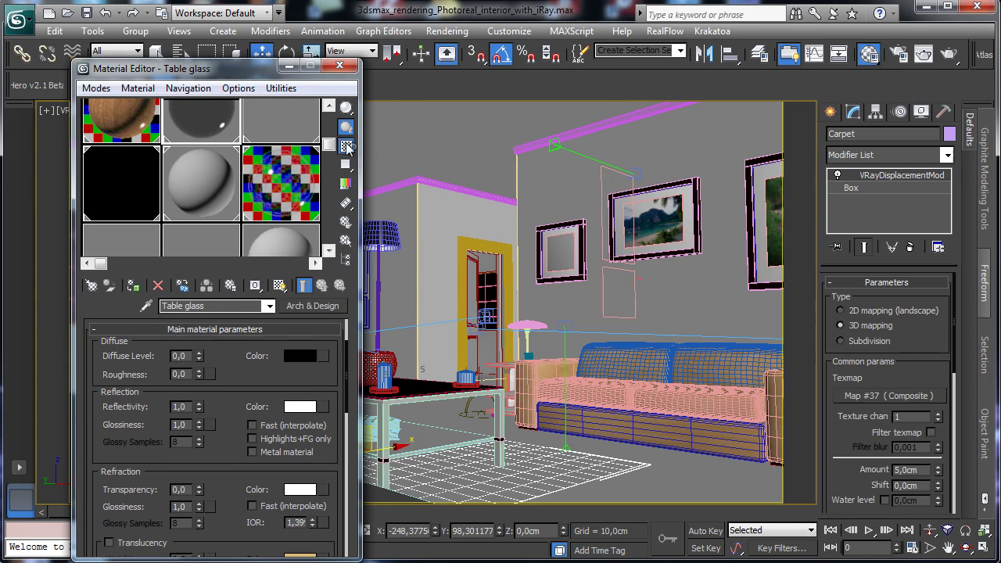
scroll(247, 154, "up", 1)
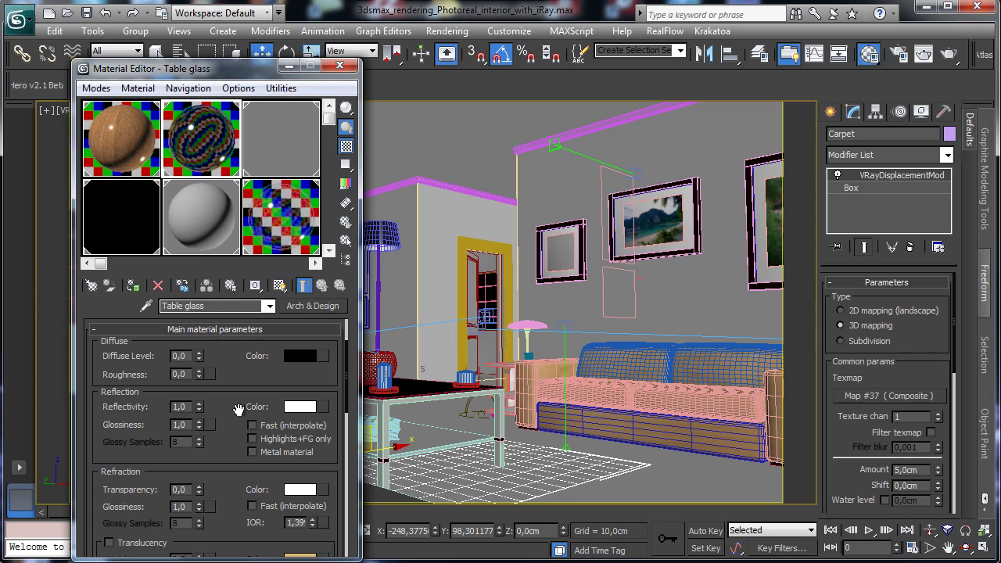
Set the Table glass's refraction color to brownish grey (0,454, 0,364, 0,321) and its transparency to 0,80.
left_click_drag(239, 410, 198, 358)
left_click_drag(231, 407, 233, 333)
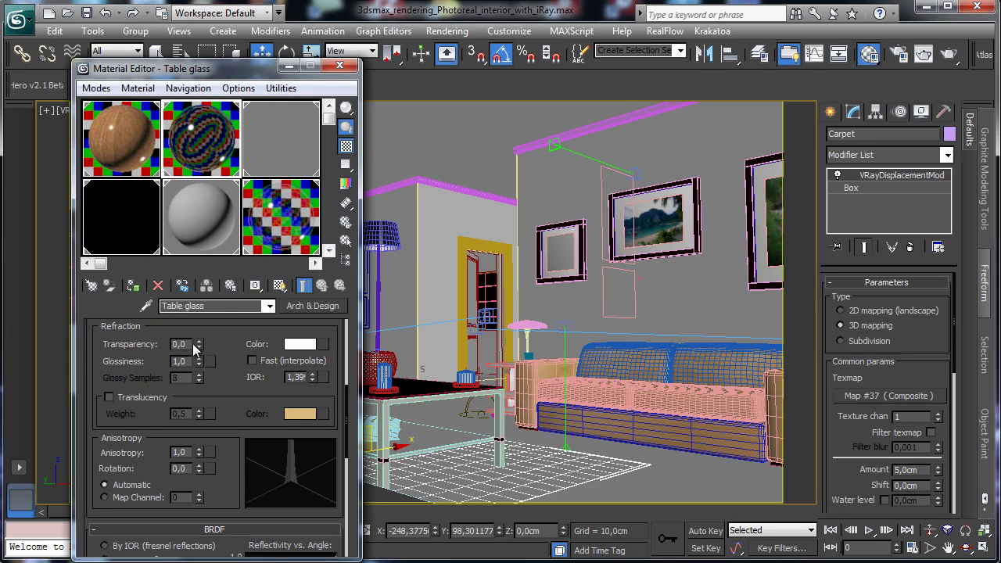
left_click(287, 347)
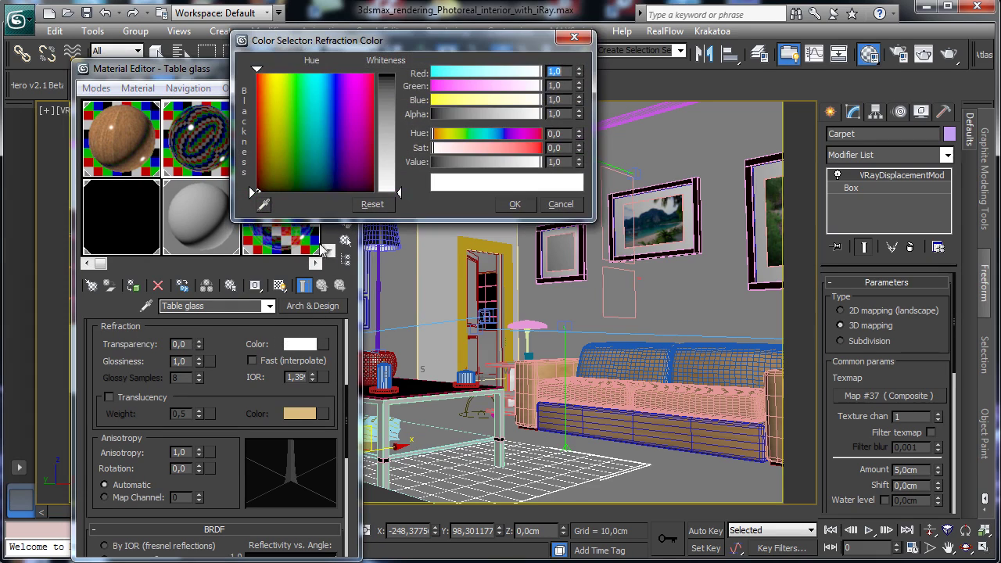
left_click(263, 170)
left_click(393, 112)
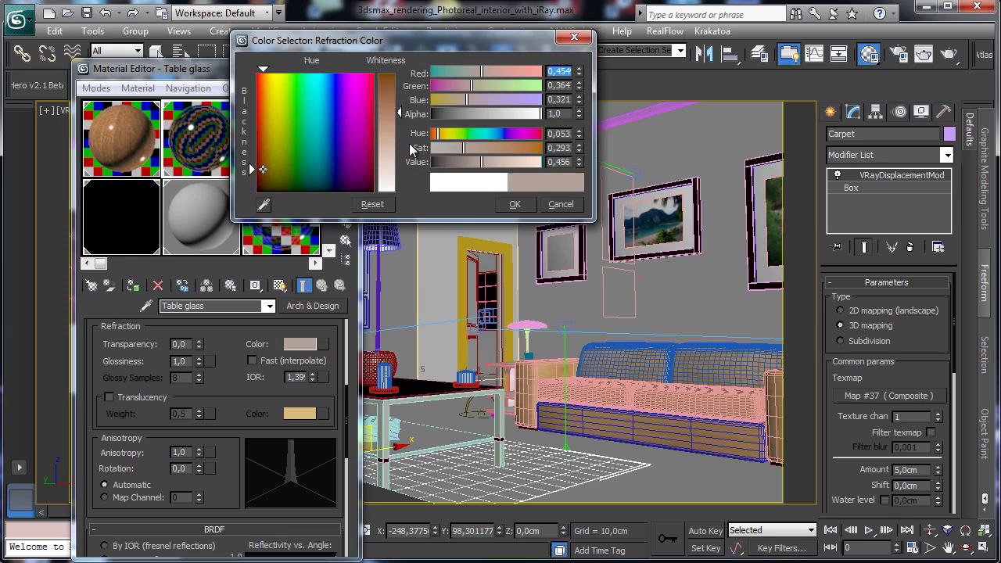
left_click(505, 205)
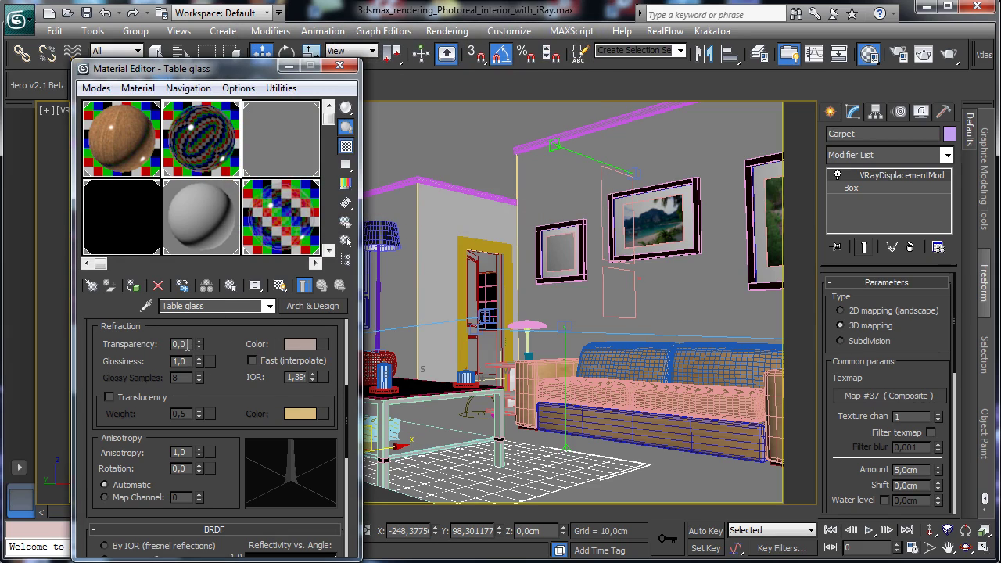
type("0,80")
key("Return")
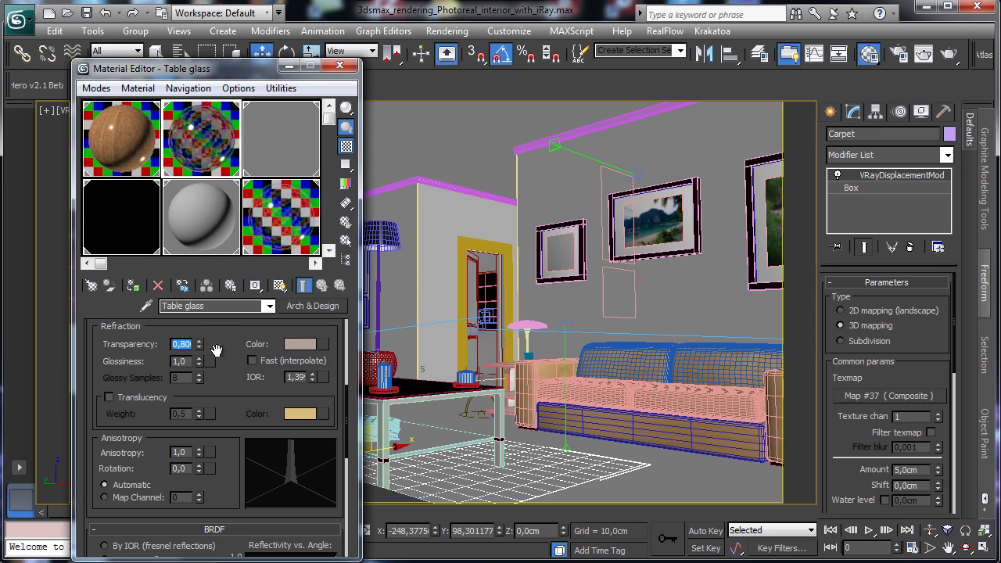
Lower the Table glass's refraction glossiness to 0,92.
left_click(199, 364)
left_click(199, 364)
left_click(199, 365)
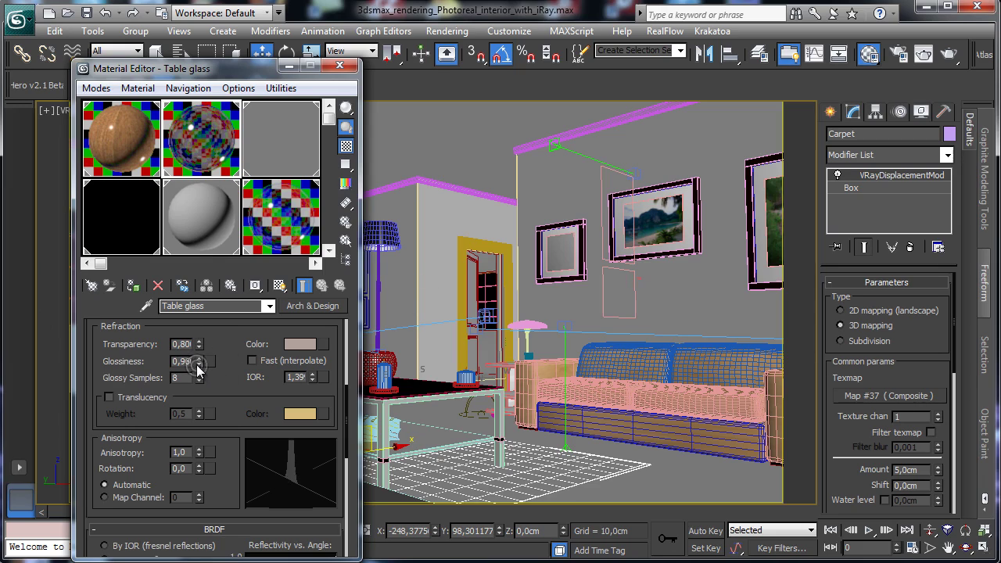
left_click(199, 364)
left_click(199, 364)
left_click(200, 364)
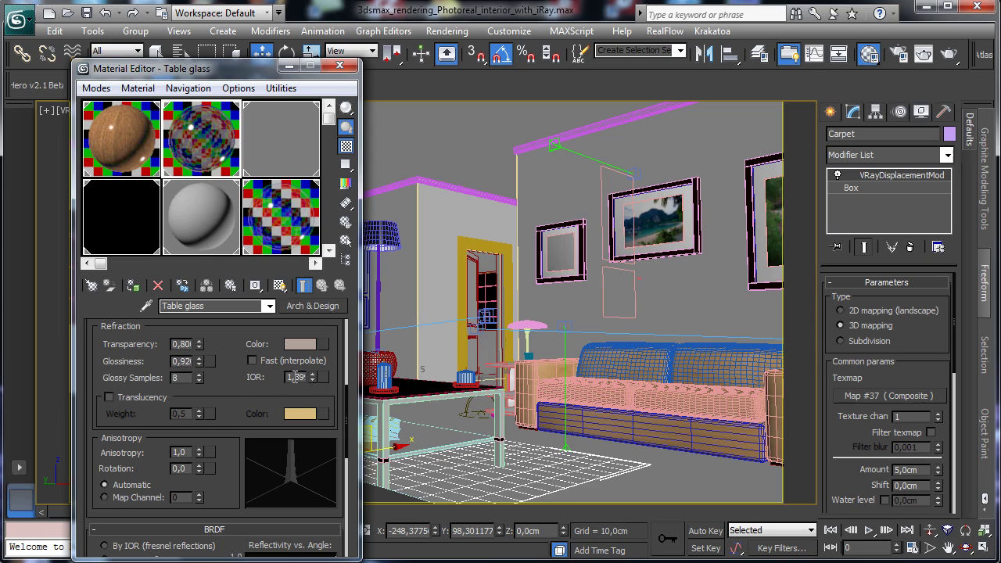
key("Return")
Try the By IOR (fresnel reflections) mode for the Table glass's BRDF.
left_click_drag(234, 397, 256, 280)
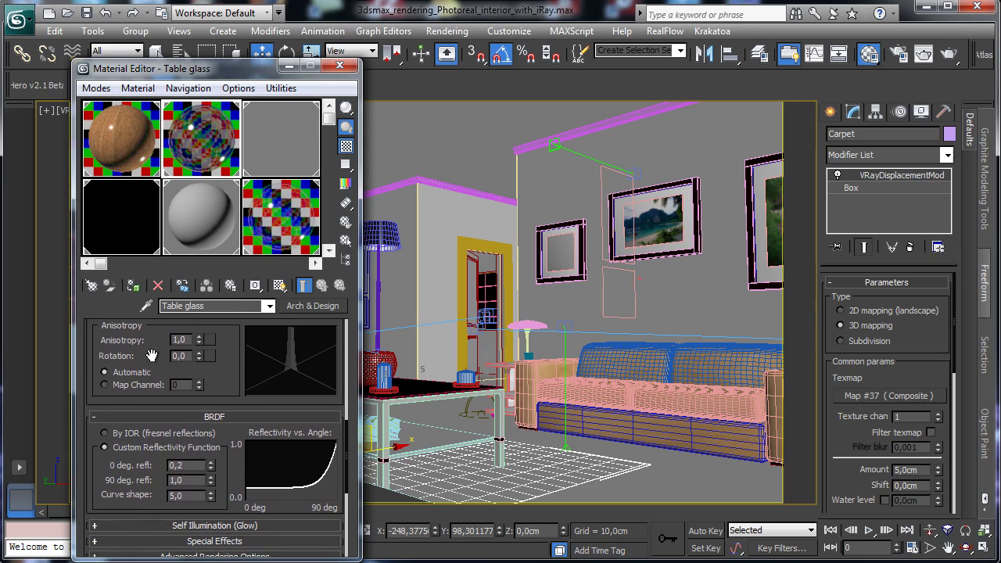
left_click(114, 432)
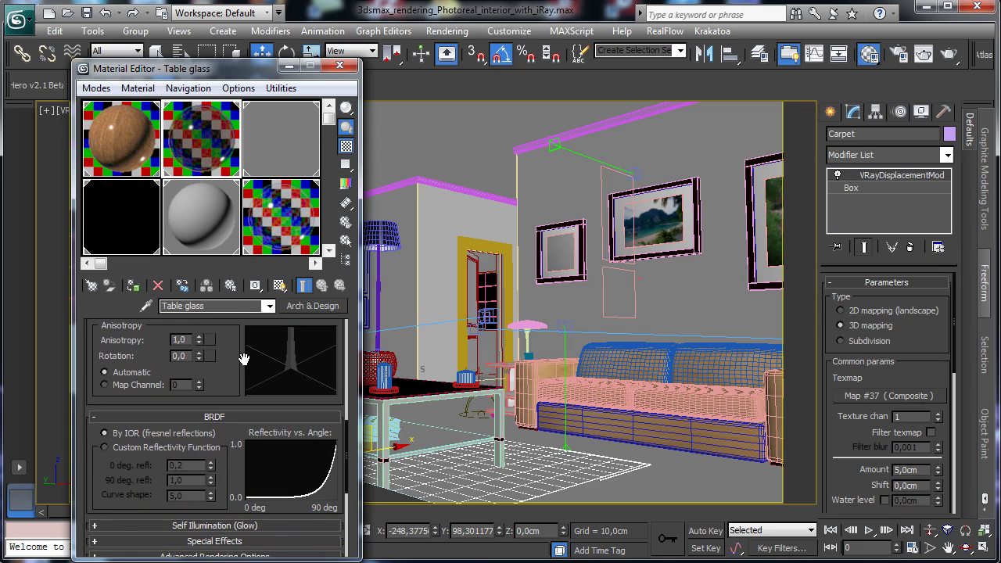
scroll(227, 373, "down", 3)
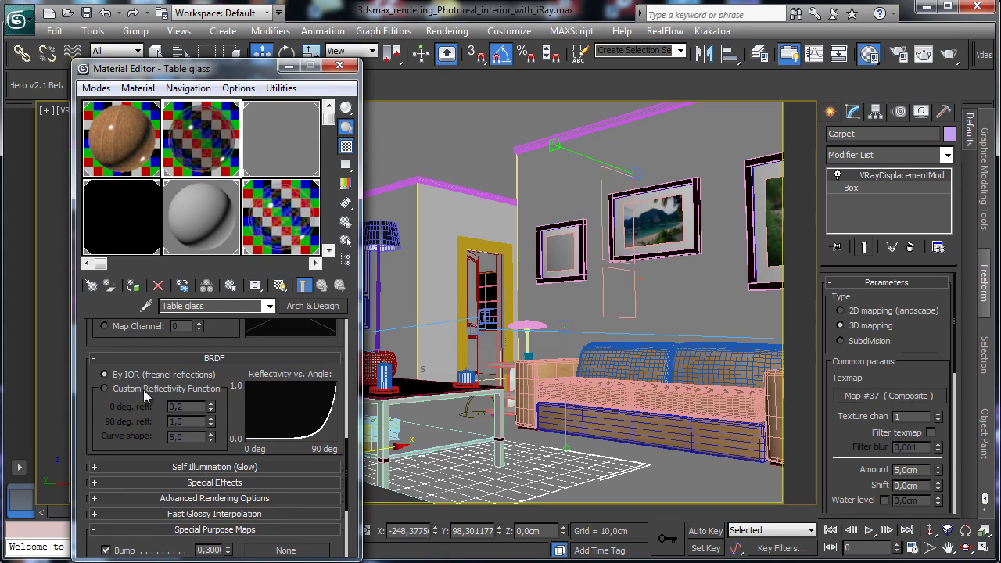
scroll(156, 387, "down", 4)
Switch the Table glass's BRDF to Custom Reflectivity Function and lower its 0 deg. refl to about 0,08.
scroll(173, 383, "up", 6)
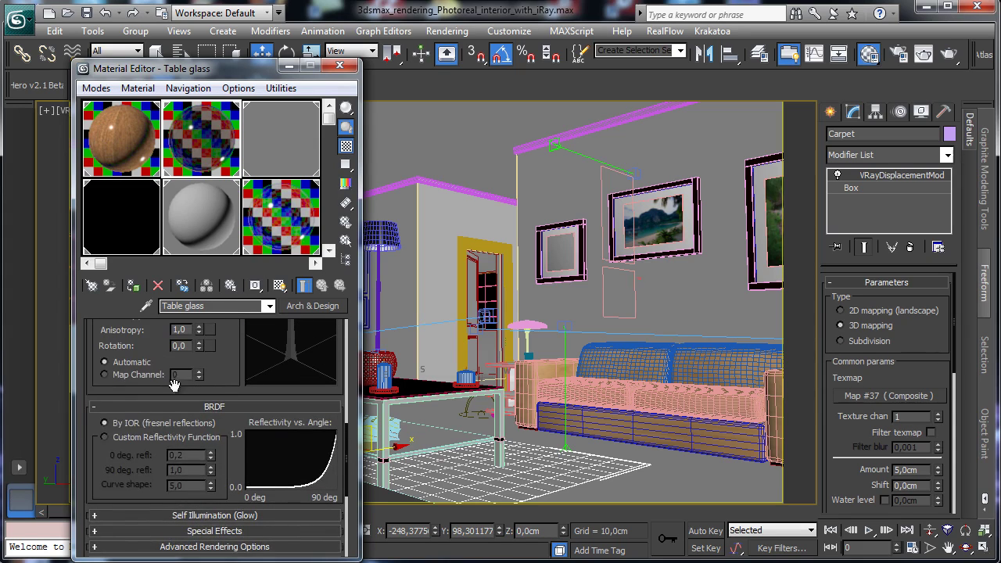
left_click(108, 438)
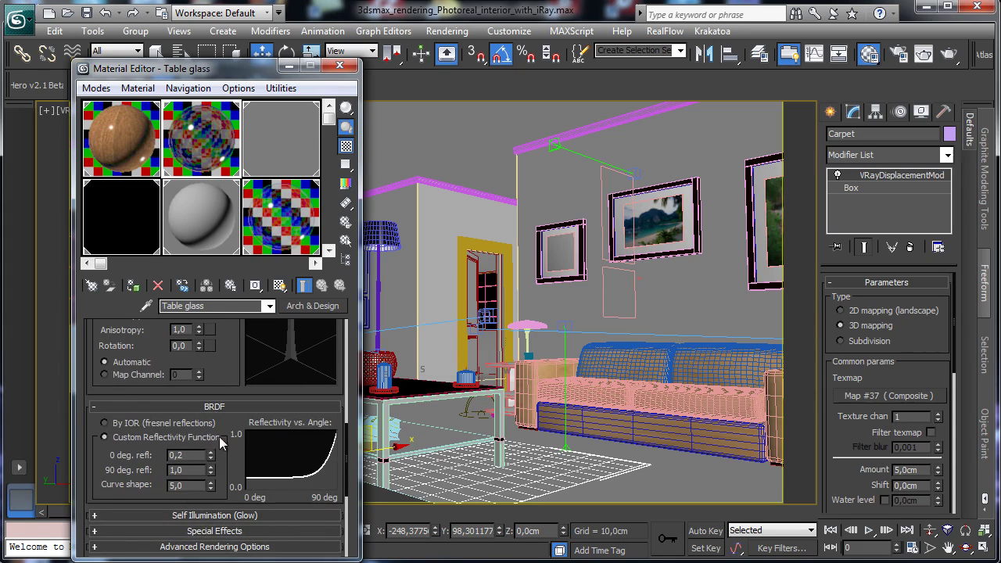
left_click_drag(211, 459, 211, 467)
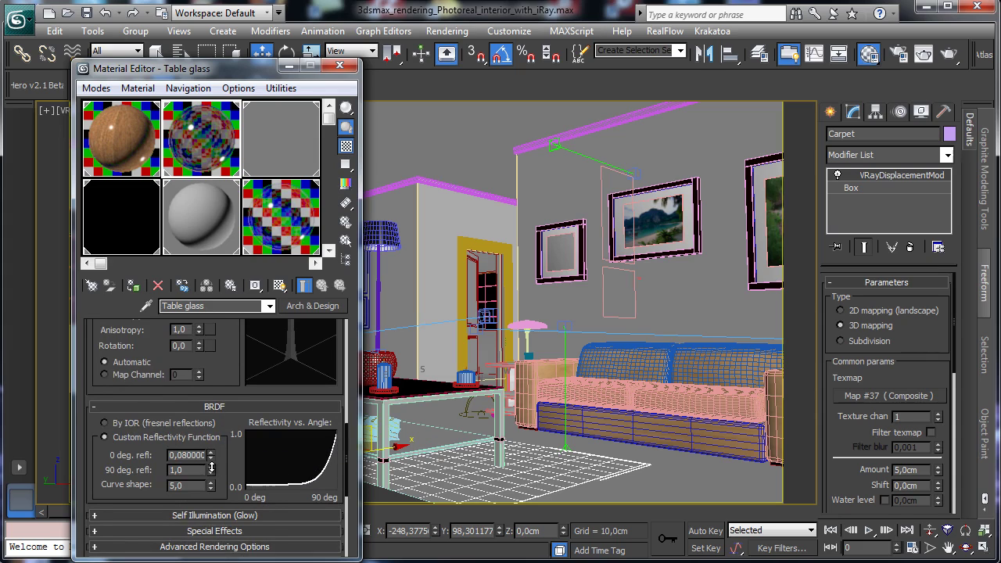
Assign a Noise map to the Table glass's bump and set the bump amount to 0,05.
scroll(226, 387, "down", 5)
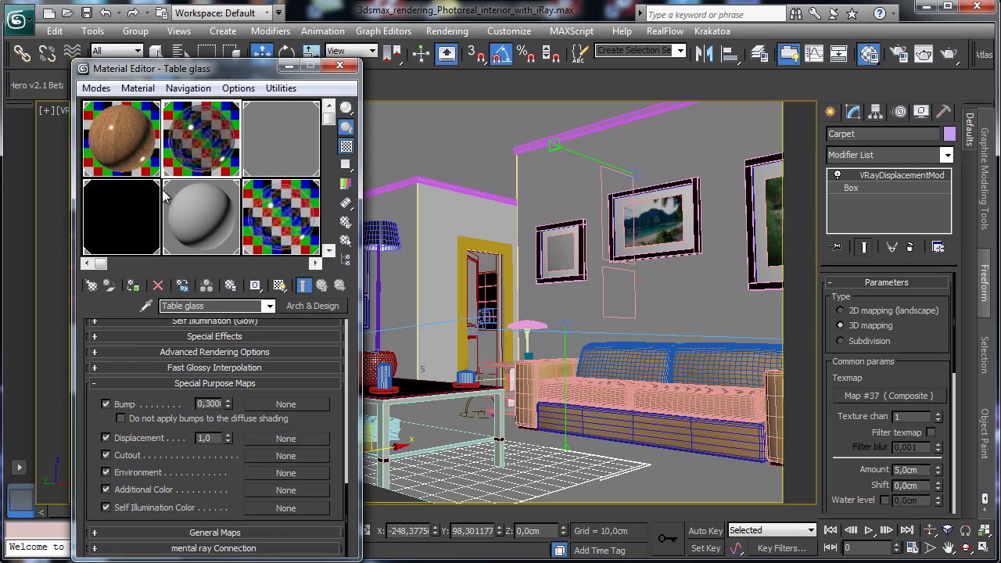
left_click(286, 404)
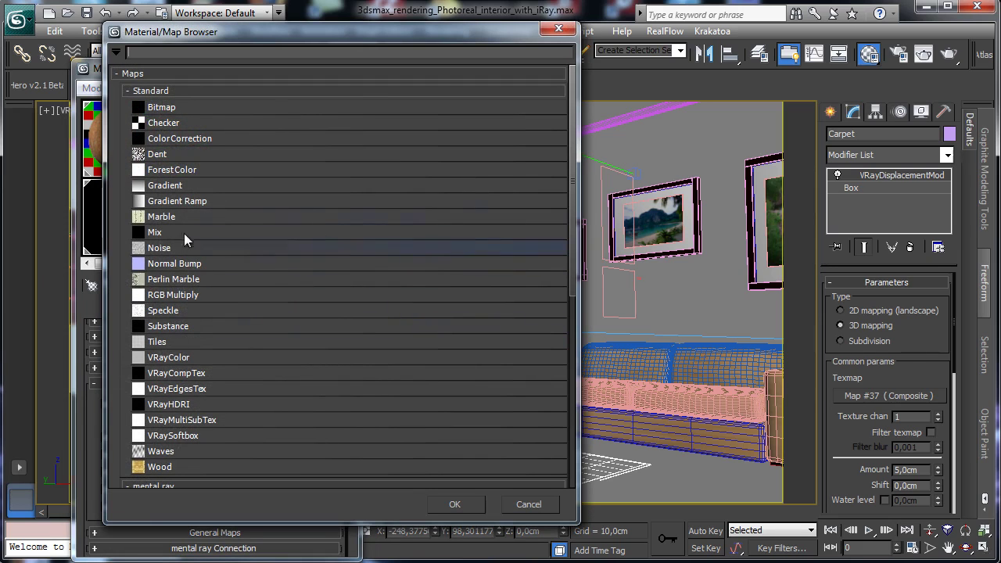
double_click(159, 248)
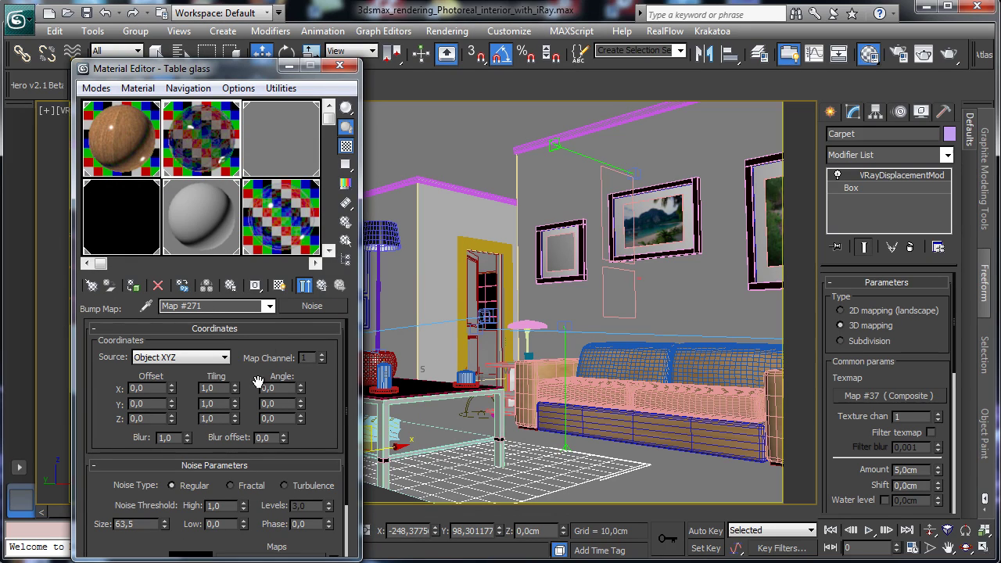
left_click(322, 286)
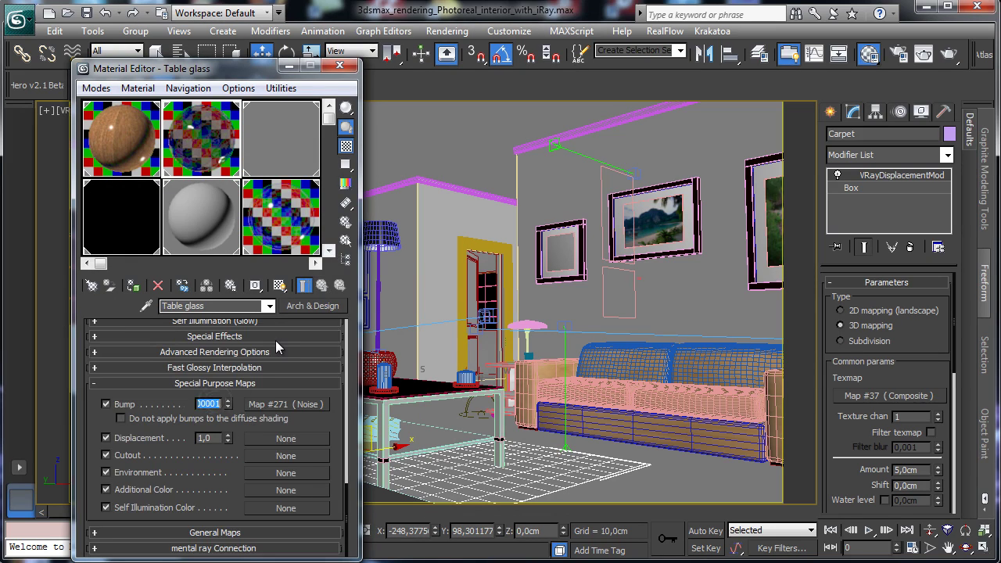
type("0,05")
key("Return")
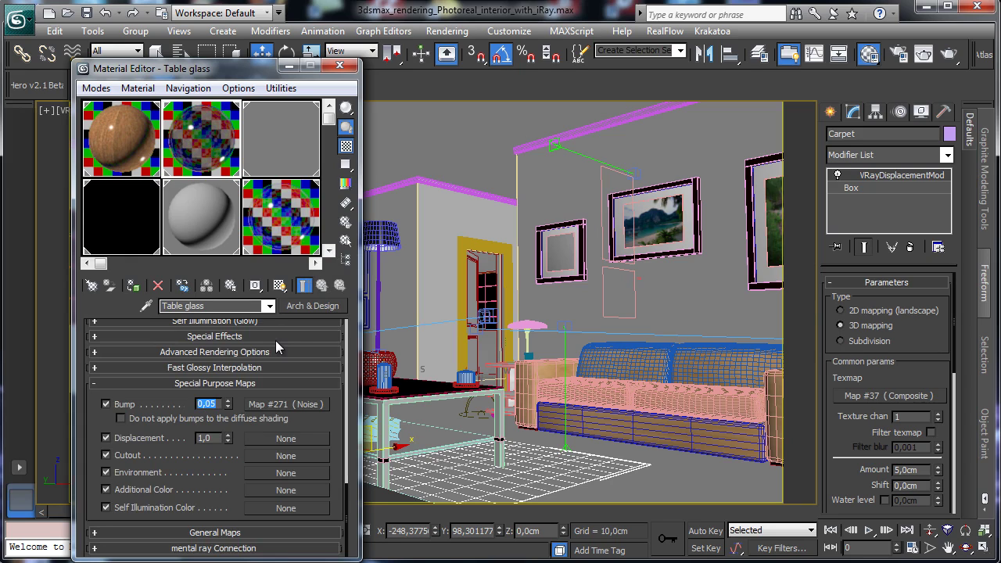
Change the White gum's material type from VRayMtl to Arch & Design.
left_click(281, 165)
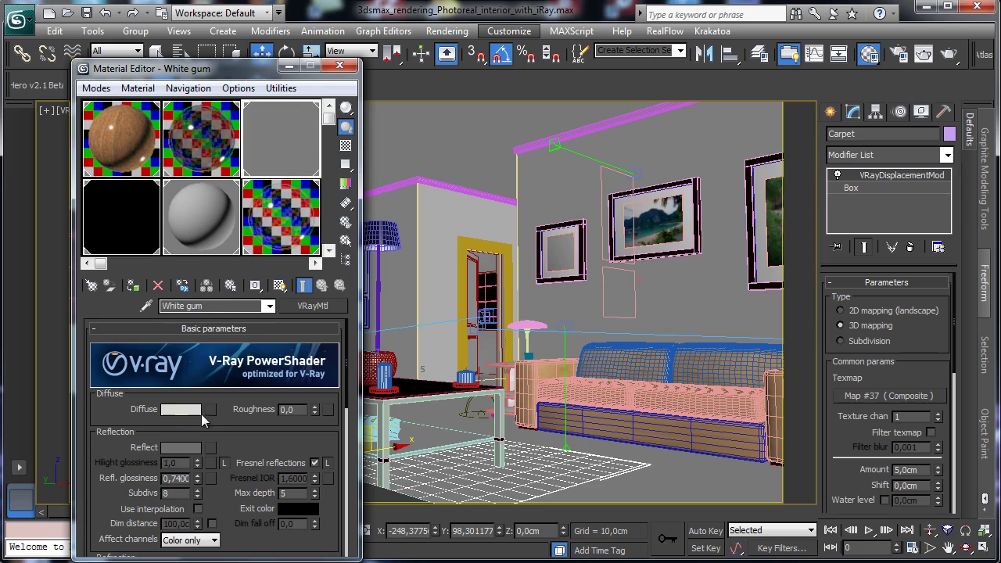
left_click(309, 306)
double_click(165, 174)
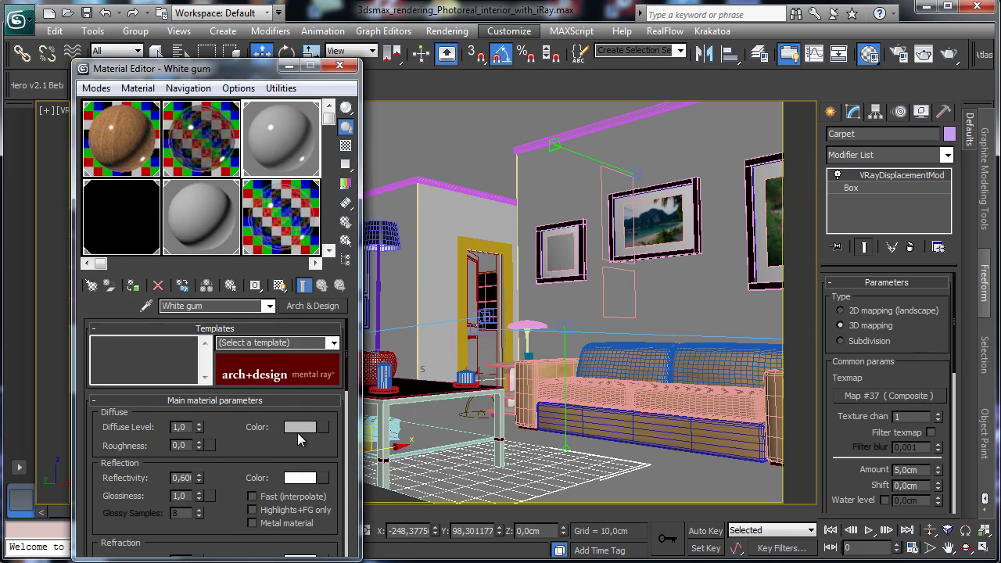
Set the White gum's diffuse color to white, its reflectivity to about 0,78 and its reflection glossiness to about 0,52.
left_click(300, 427)
left_click_drag(392, 143, 392, 74)
left_click(514, 204)
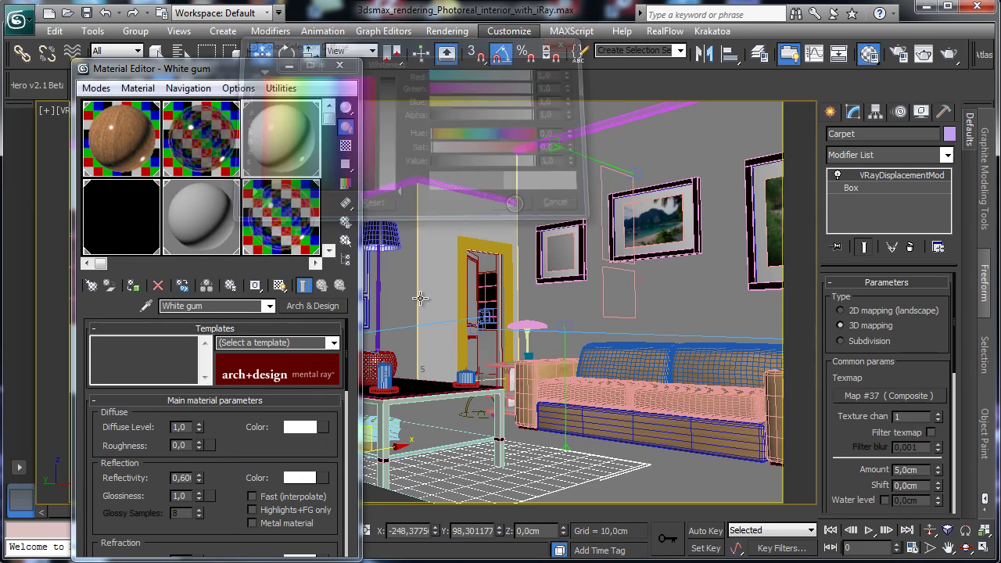
left_click_drag(199, 473, 199, 532)
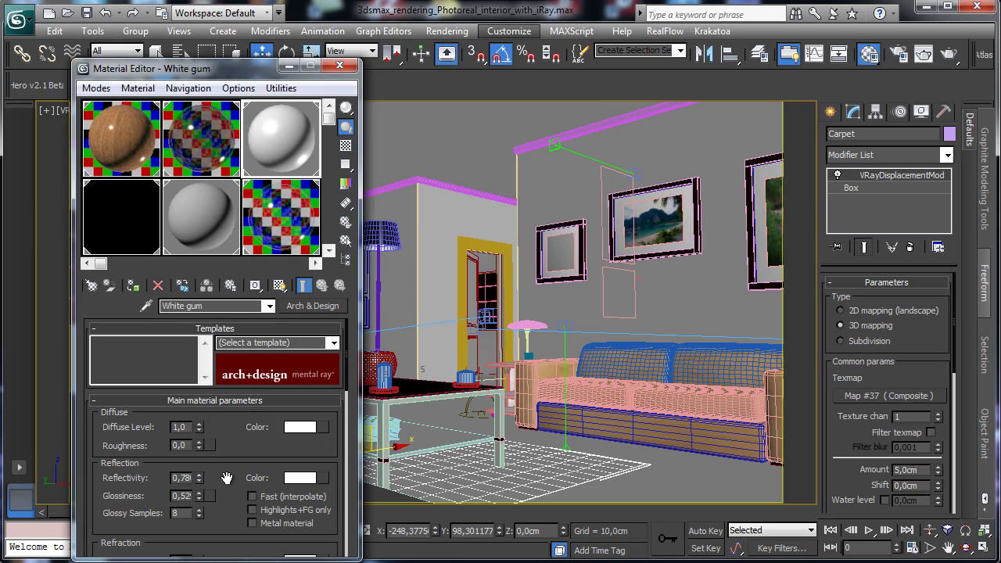
Set the White gum's IOR to 1,6 and switch its BRDF to By IOR (fresnel reflections).
left_click_drag(224, 476, 264, 335)
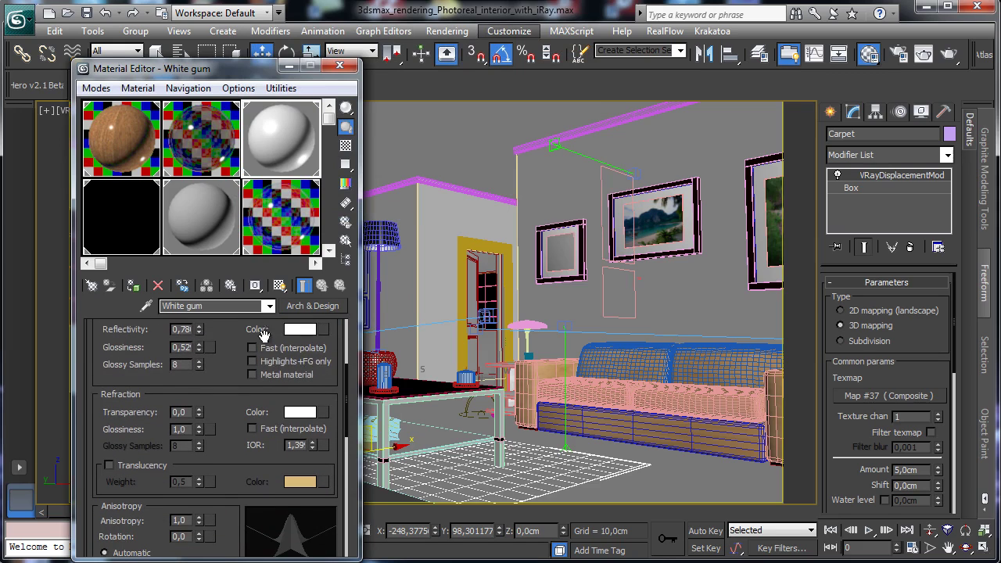
double_click(294, 444)
scroll(204, 431, "down", 5)
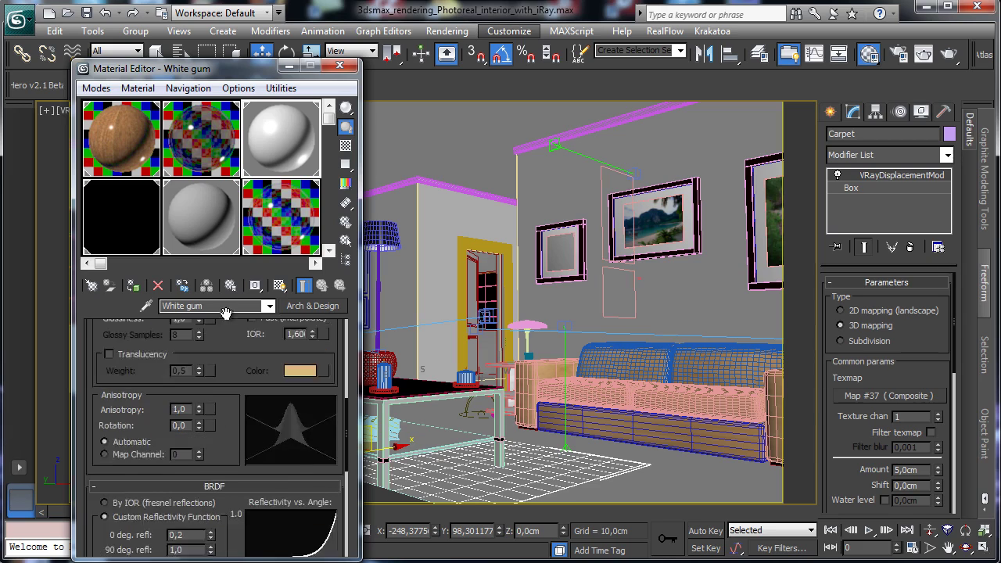
left_click(105, 406)
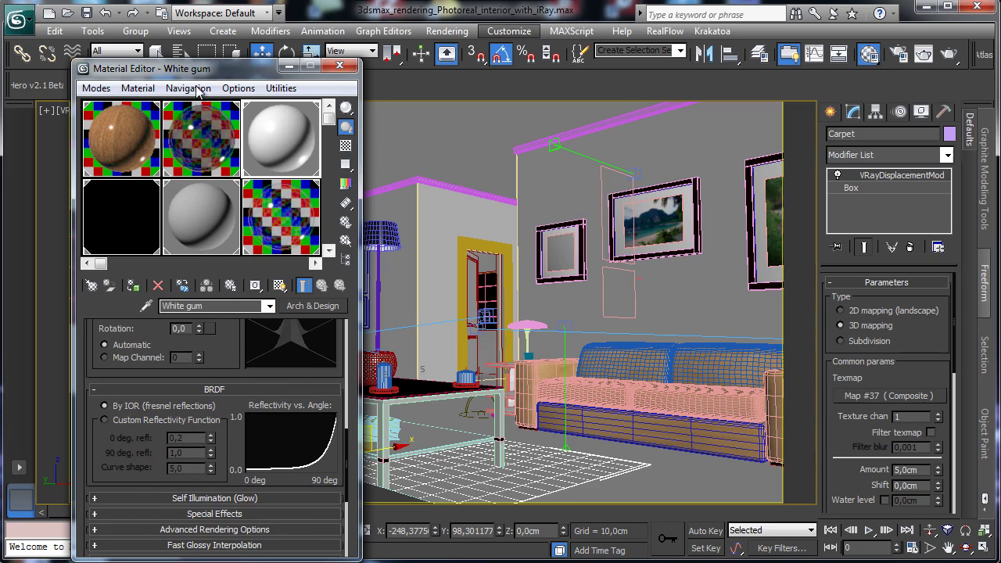
Save the scene, render a test image from the camera view and minimize the rendered image.
left_click(86, 12)
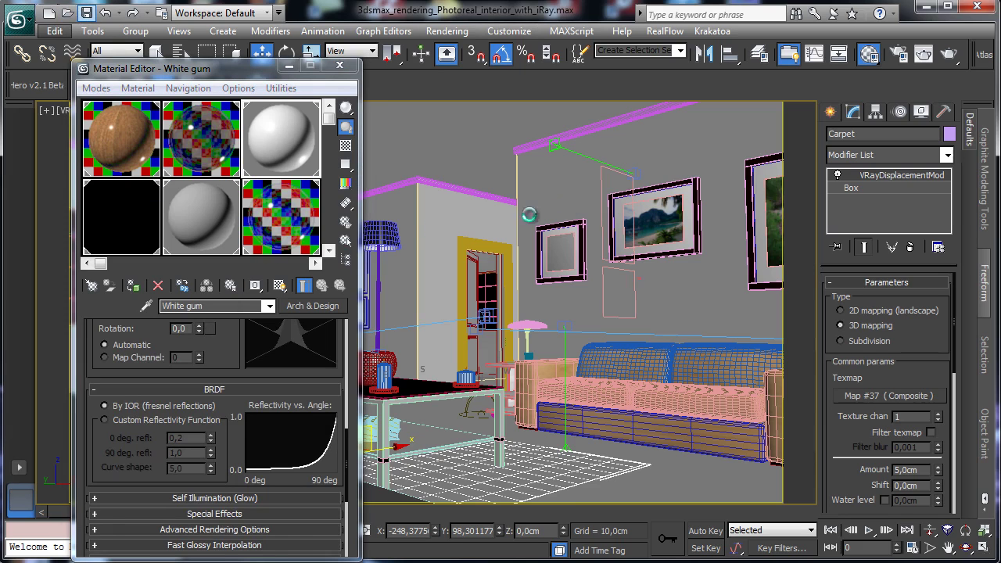
left_click(951, 53)
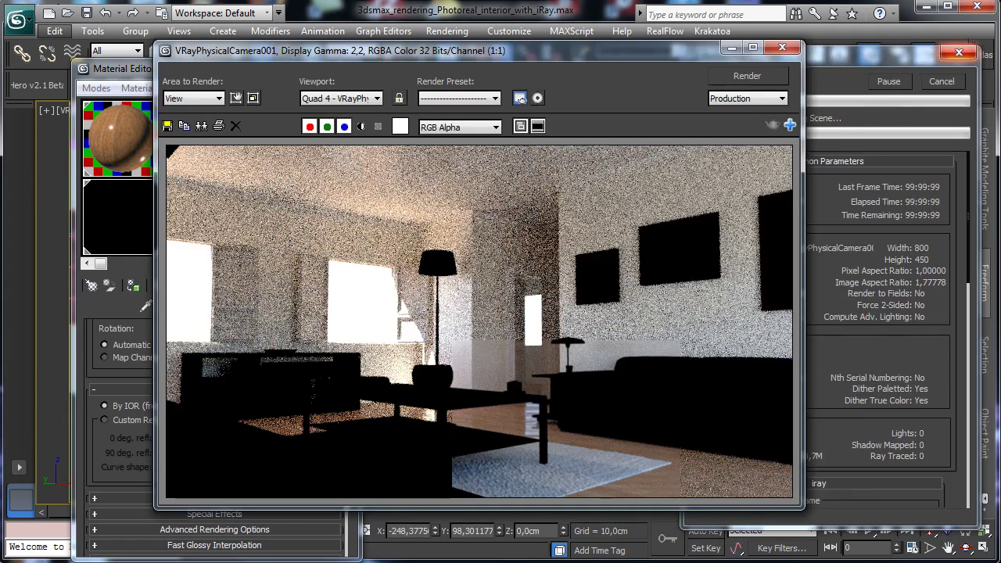
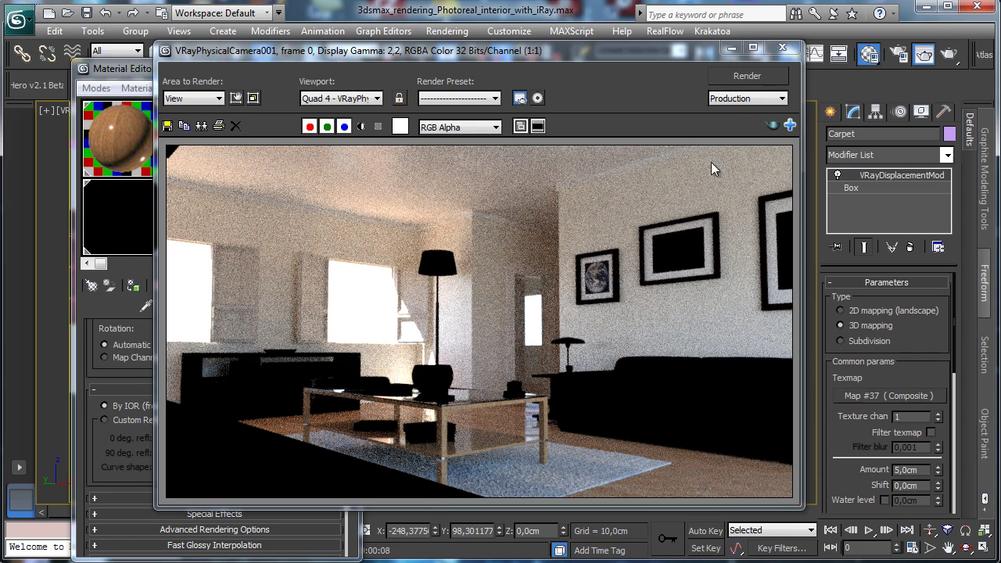
left_click(731, 49)
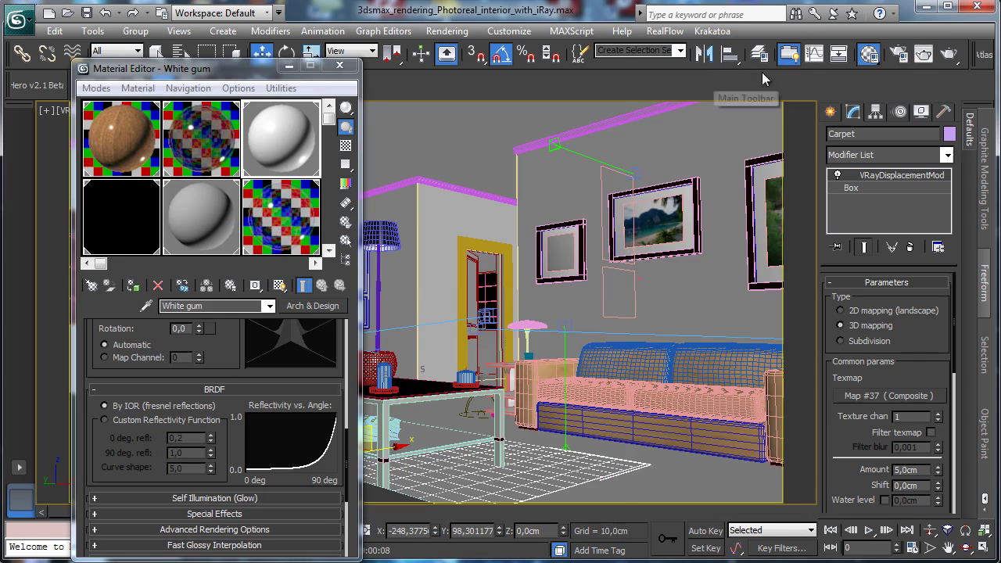
Reset the Table center sample slot to defaults, affecting only the material in the editor slot.
left_click(91, 129)
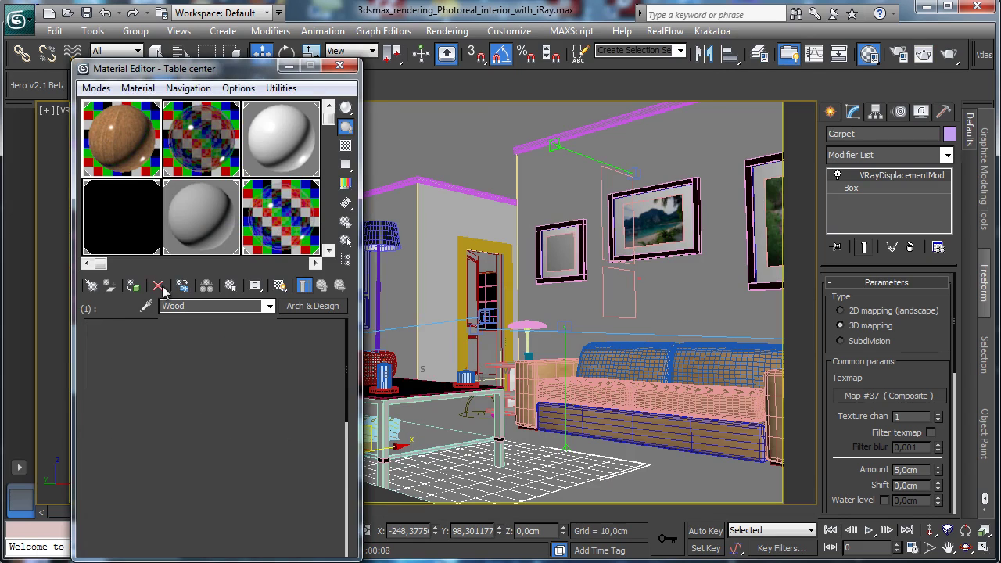
left_click(158, 286)
left_click(333, 362)
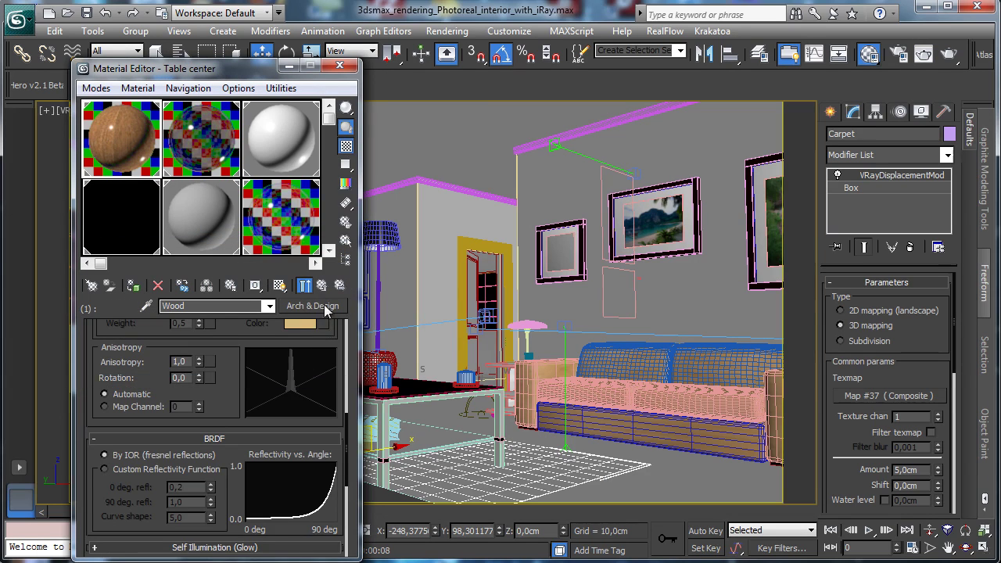
left_click(321, 286)
left_click(157, 285)
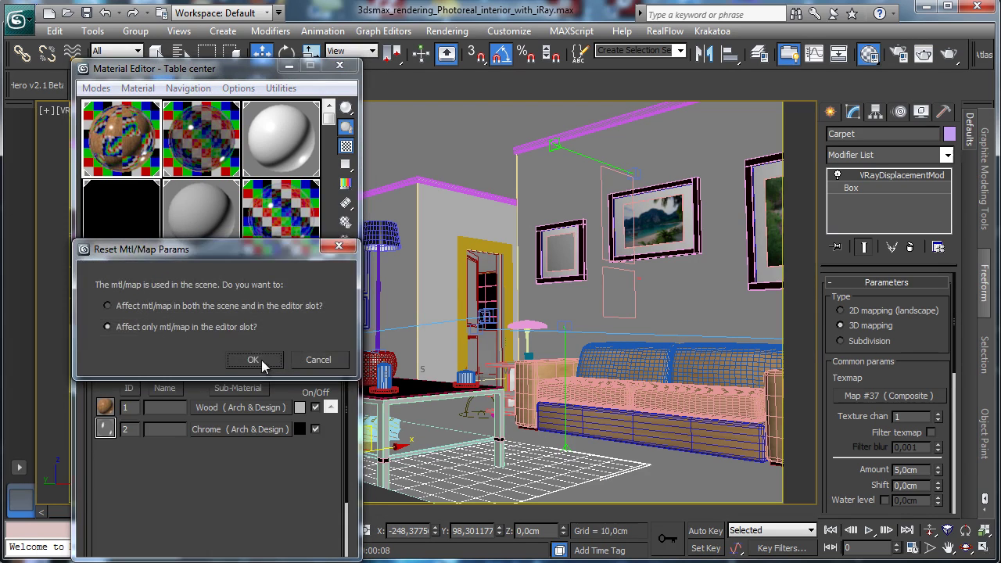
left_click(261, 360)
Reset the Table glass and White gum sample slots to defaults, leaving the scene materials in place.
left_click(198, 137)
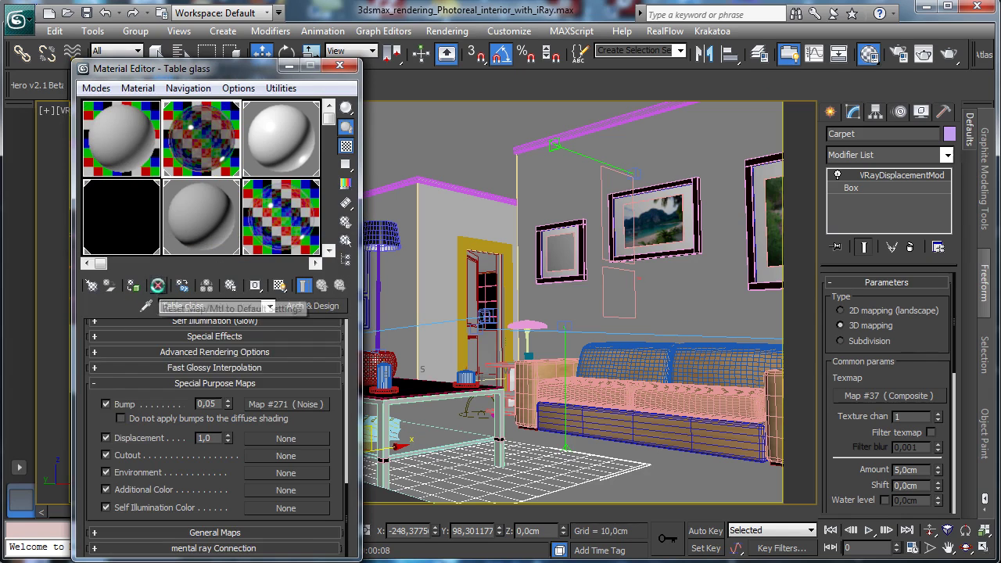
left_click(158, 286)
left_click(252, 359)
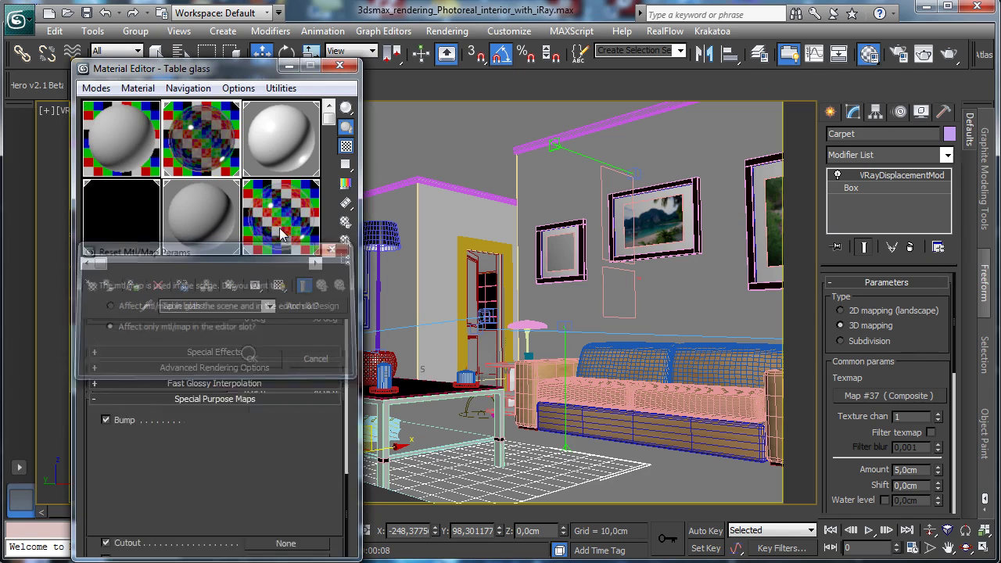
left_click(281, 130)
left_click(158, 285)
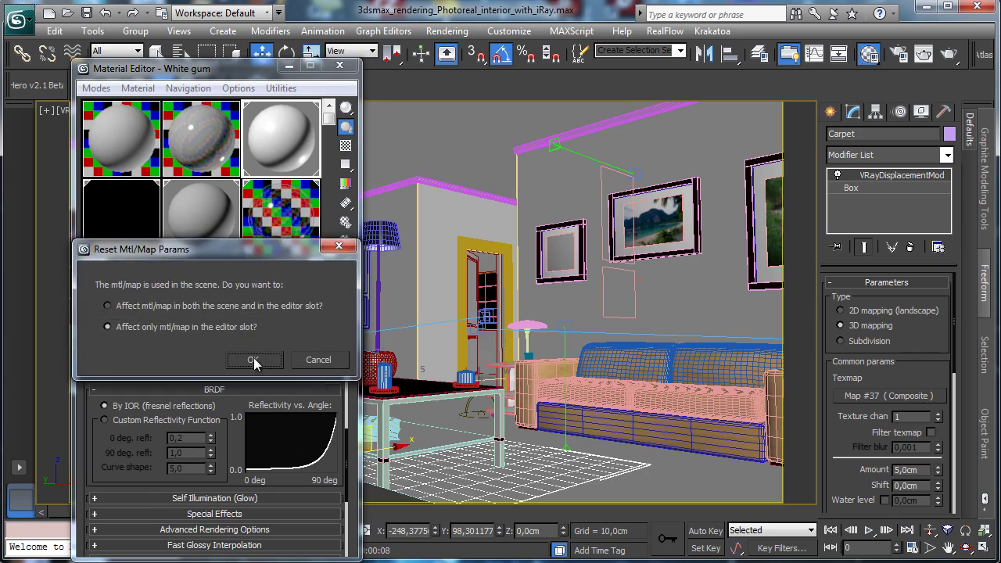
left_click(253, 357)
Load the scene's Sphere vase material from the Material Explorer into the first sample slot as an instance.
left_click(446, 31)
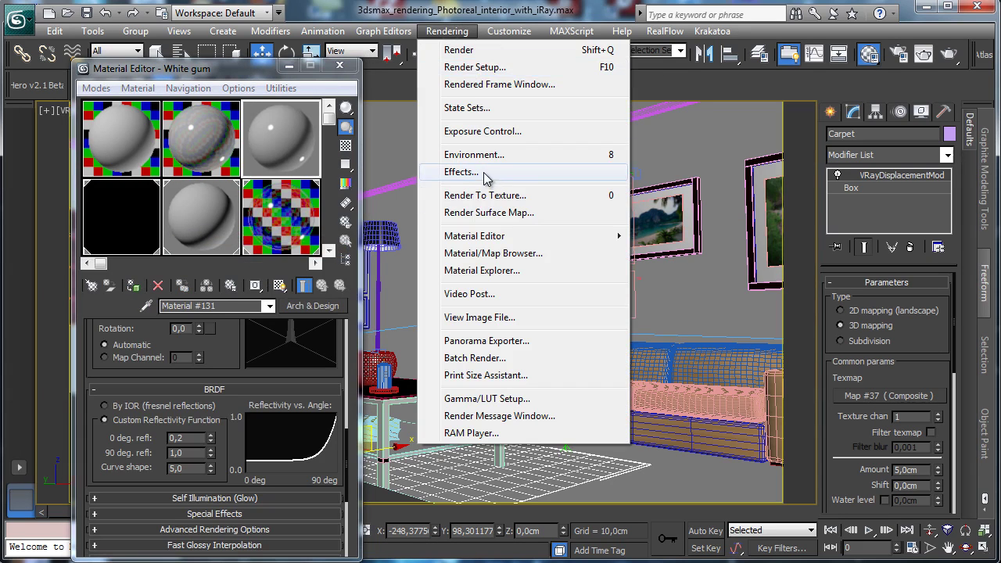
left_click(540, 273)
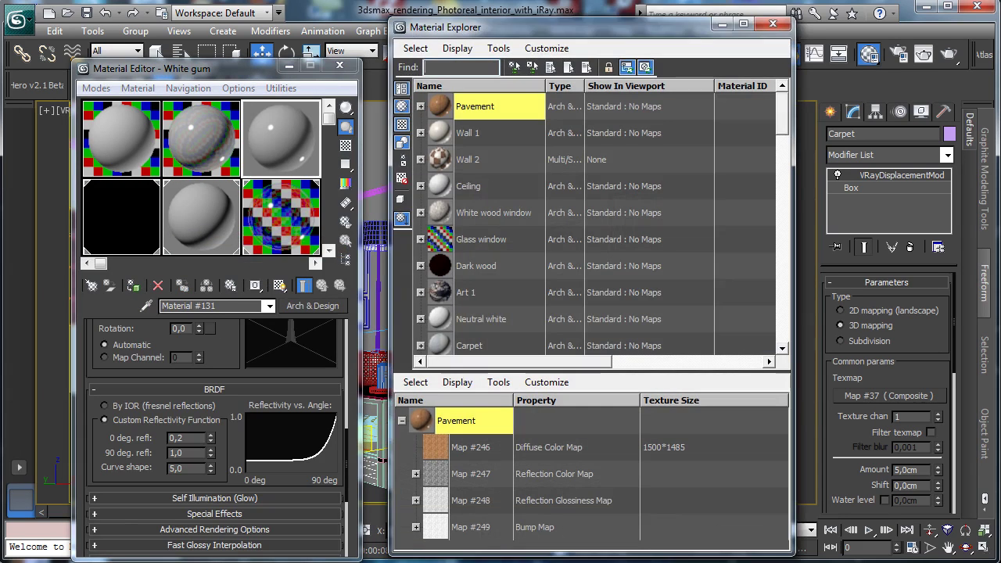
left_click_drag(780, 135, 786, 160)
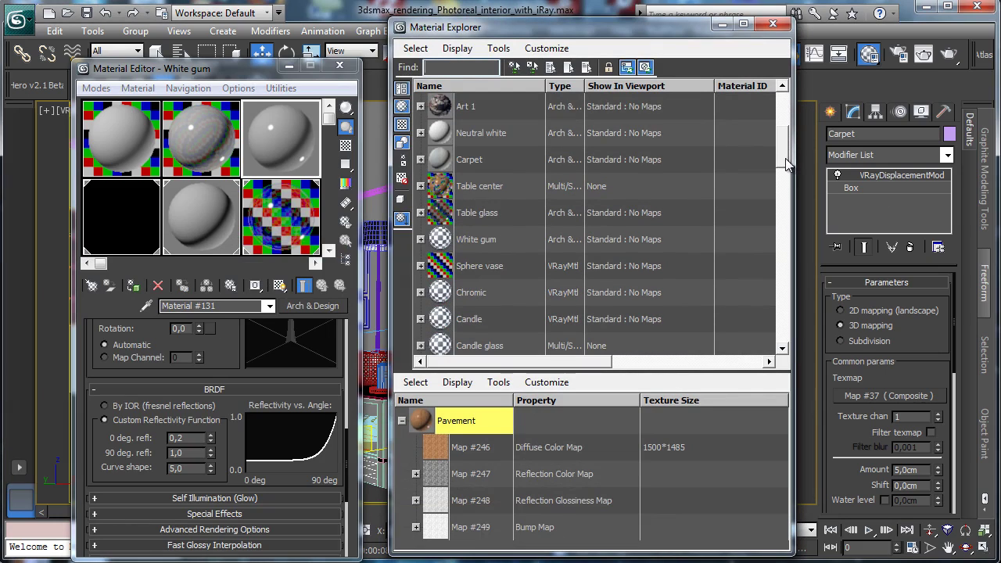
left_click(430, 268)
left_click_drag(430, 270, 130, 150)
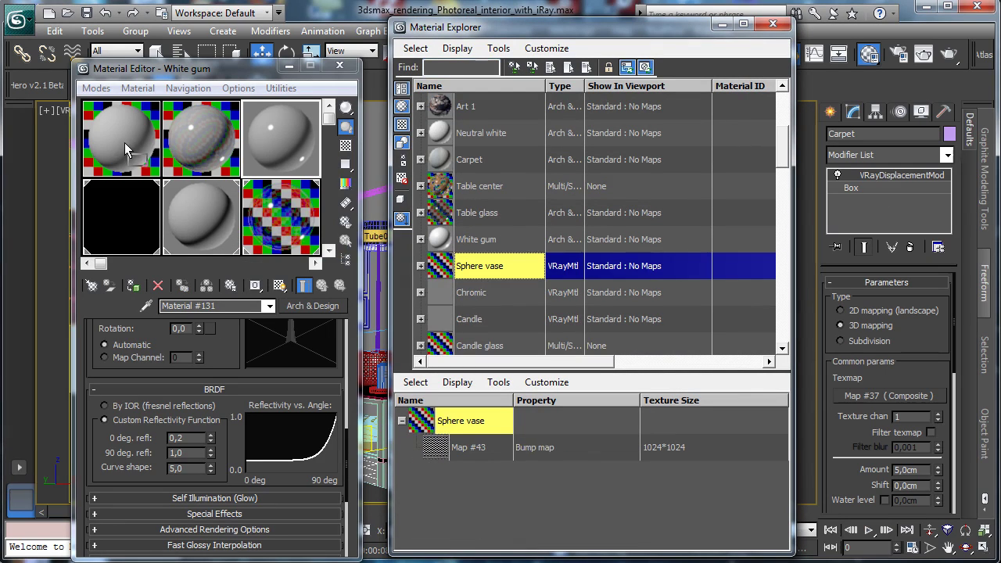
left_click(181, 295)
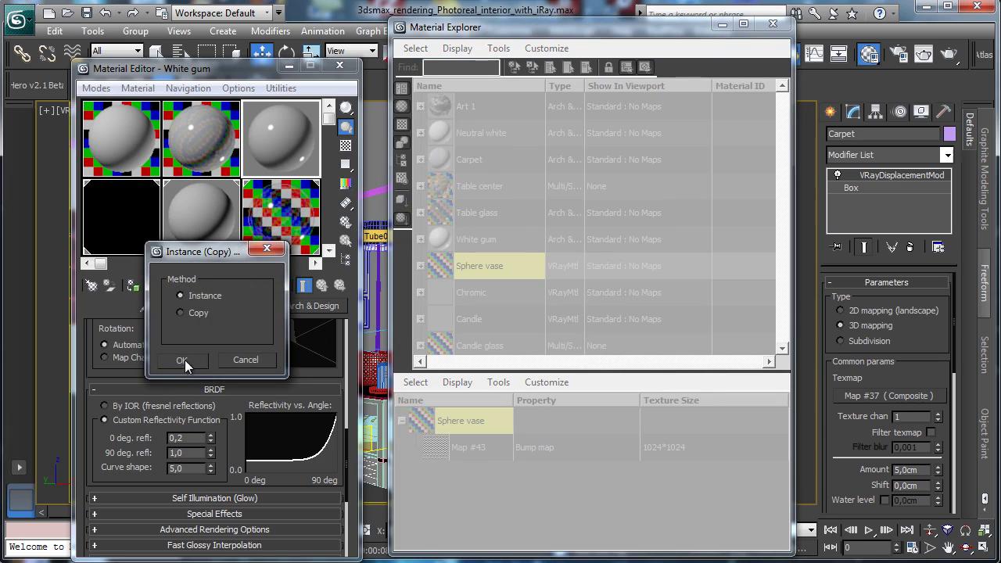
left_click(182, 360)
Load the Chromic and Candle materials into the second and third sample slots as instances and close the Material Explorer.
left_click_drag(437, 294, 170, 154)
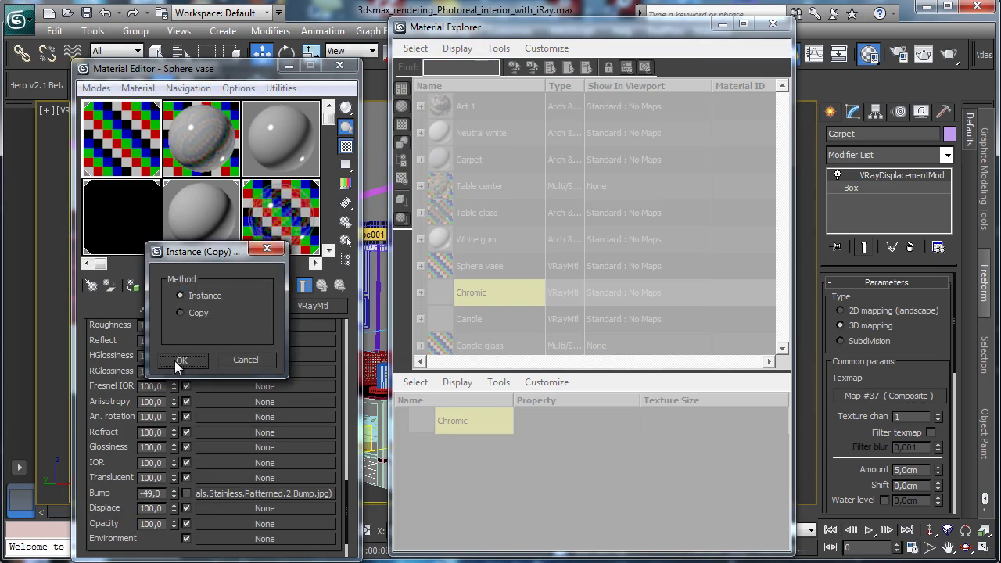
left_click(175, 361)
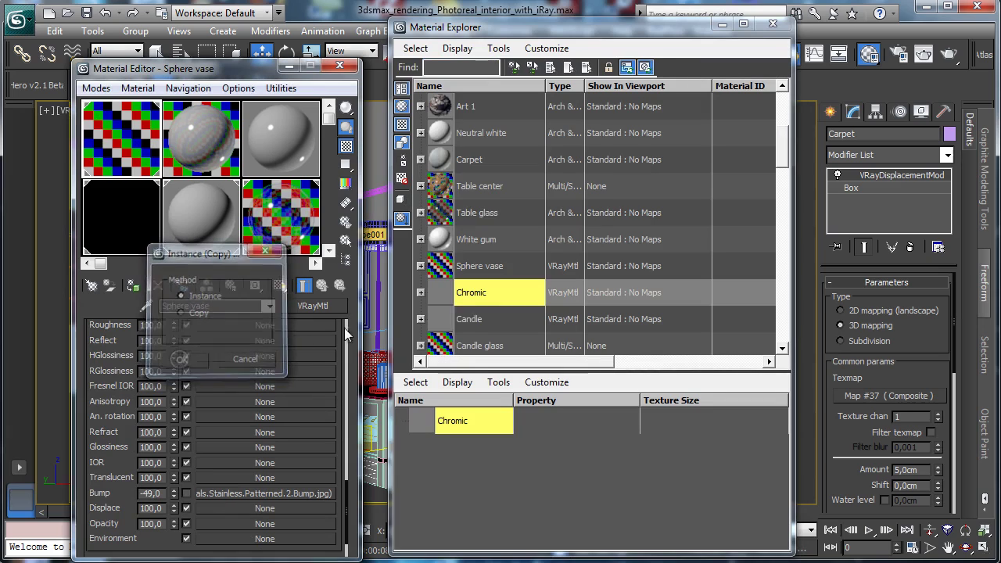
left_click(443, 319)
left_click_drag(444, 329, 301, 148)
left_click(207, 360)
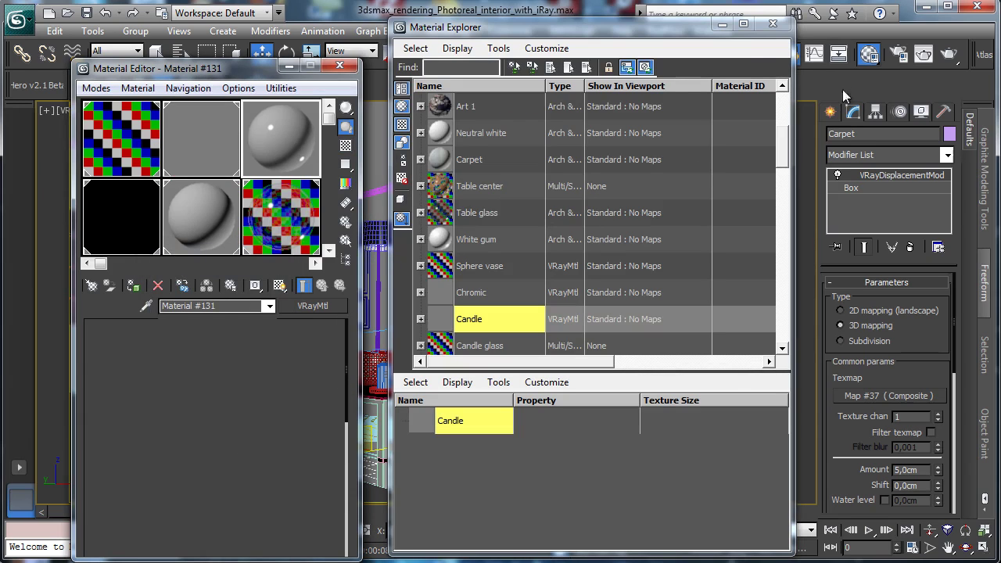
left_click_drag(782, 146, 782, 192)
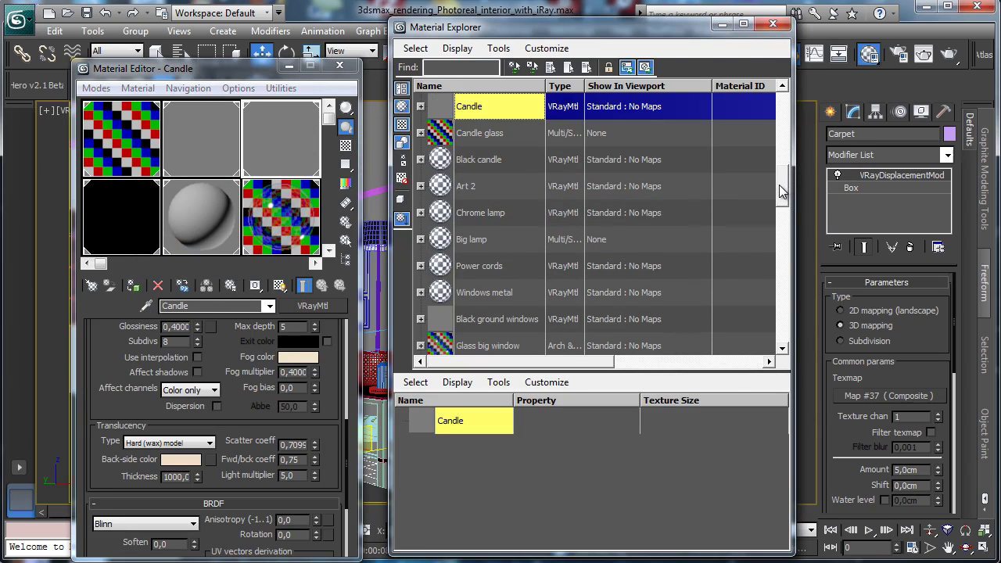
left_click(773, 24)
Select the sphere vase in the scene and examine its VRayMtl diffuse, reflection, refraction, BRDF and map settings.
left_click(108, 148)
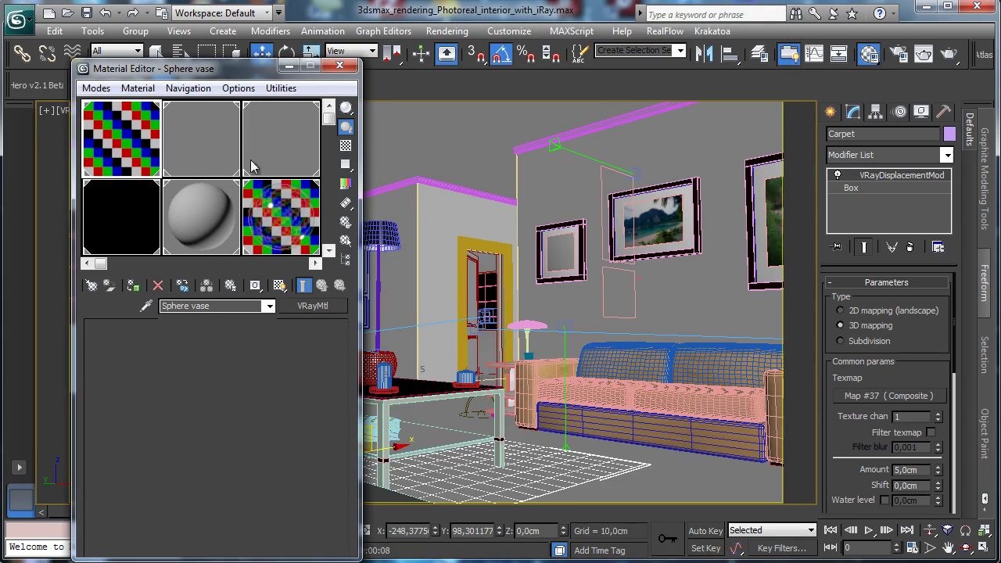
scroll(266, 506, "down", 2)
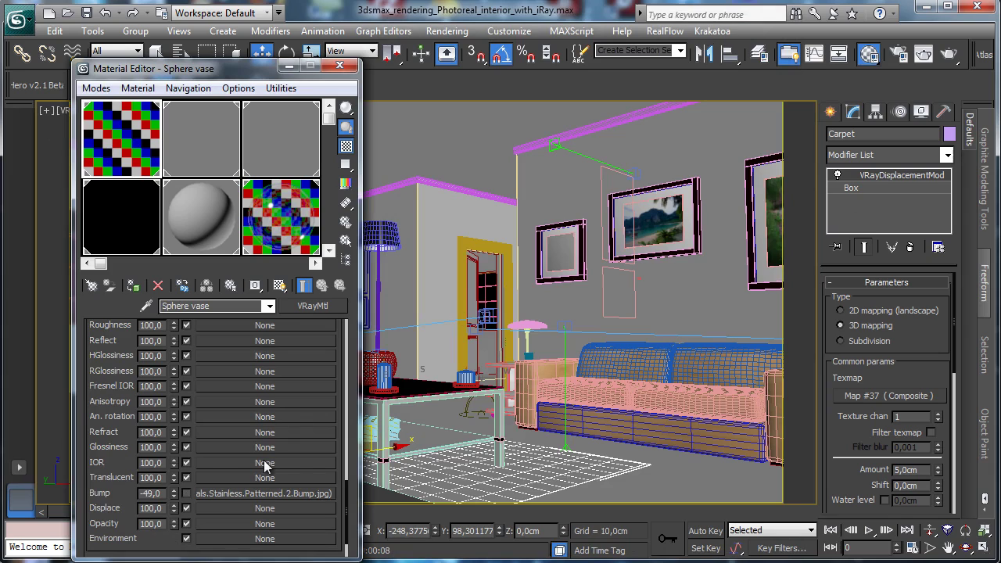
left_click(371, 360)
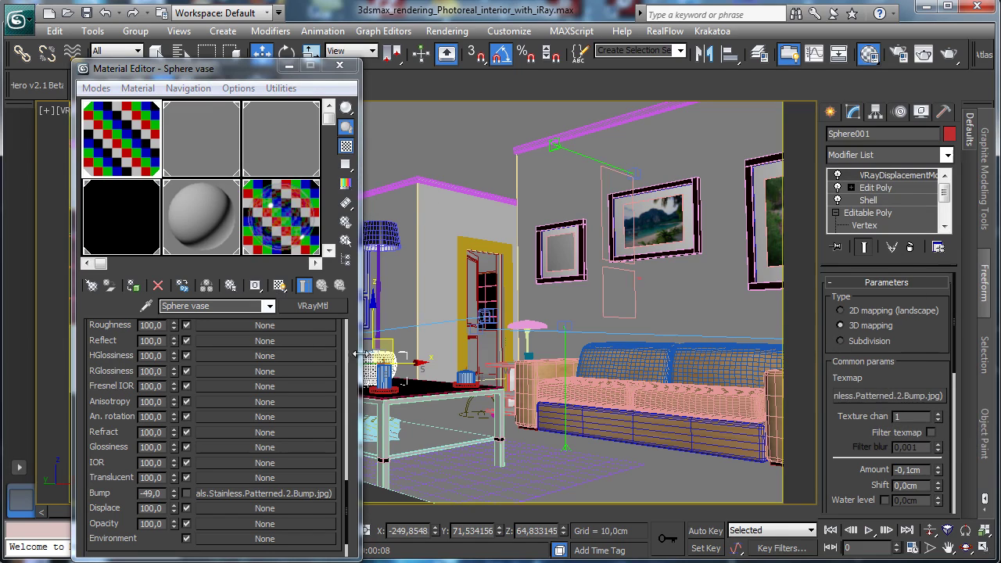
scroll(329, 543, "up", 3)
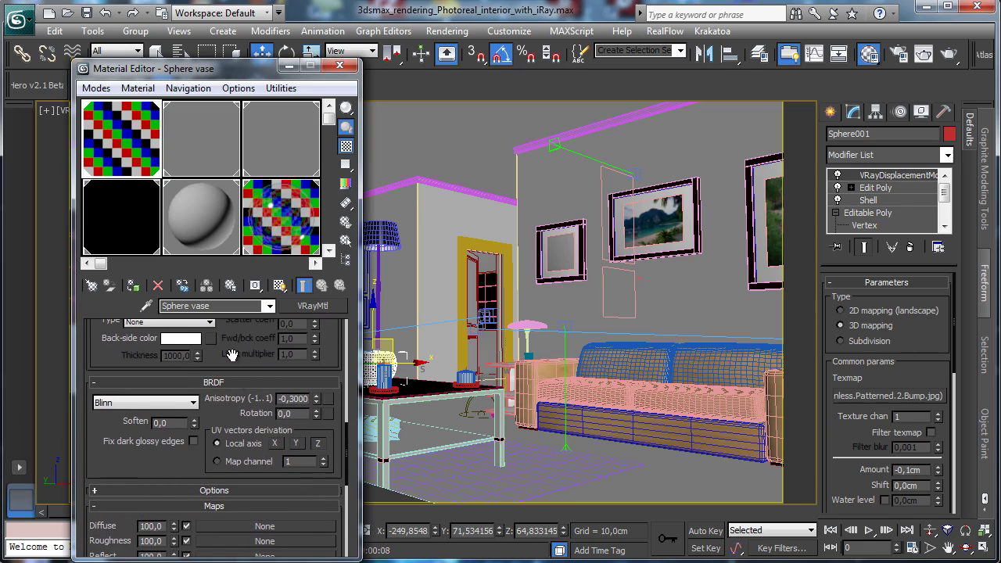
scroll(231, 355, "up", 5)
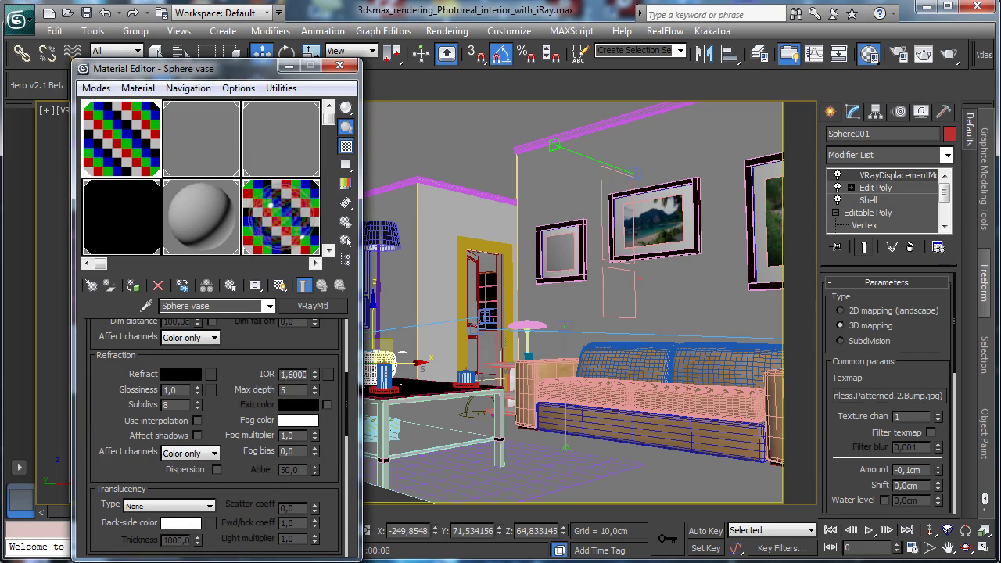
scroll(235, 352, "up", 3)
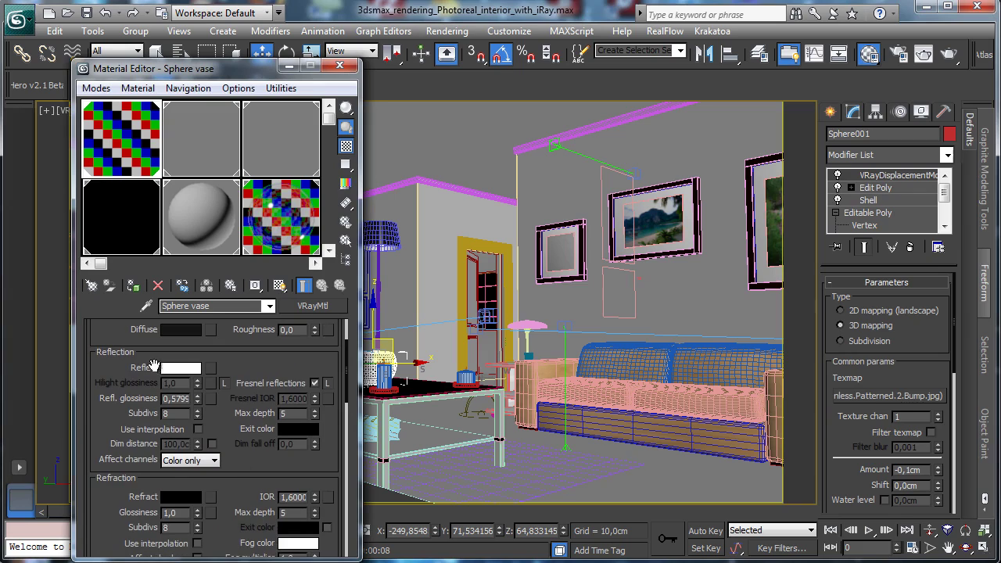
scroll(234, 356, "up", 2)
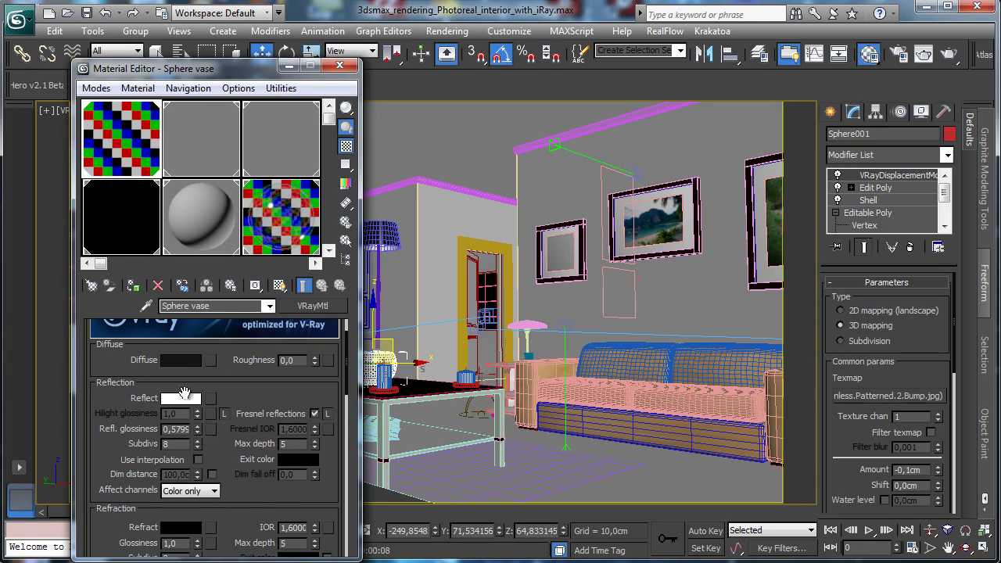
scroll(219, 461, "down", 5)
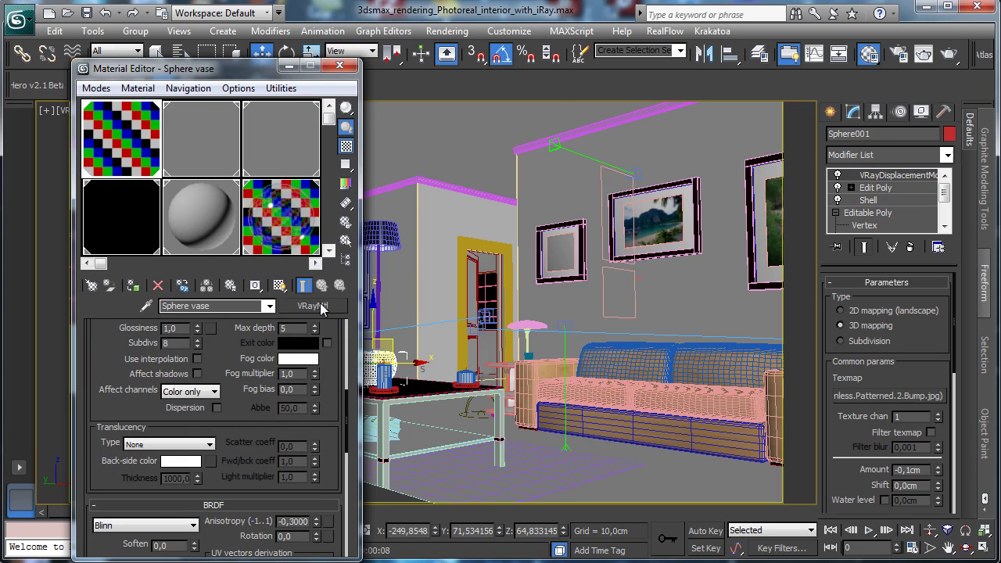
Change the Sphere vase's material type from VRayMtl to Arch & Design and set its diffuse color to black.
left_click(317, 306)
double_click(195, 174)
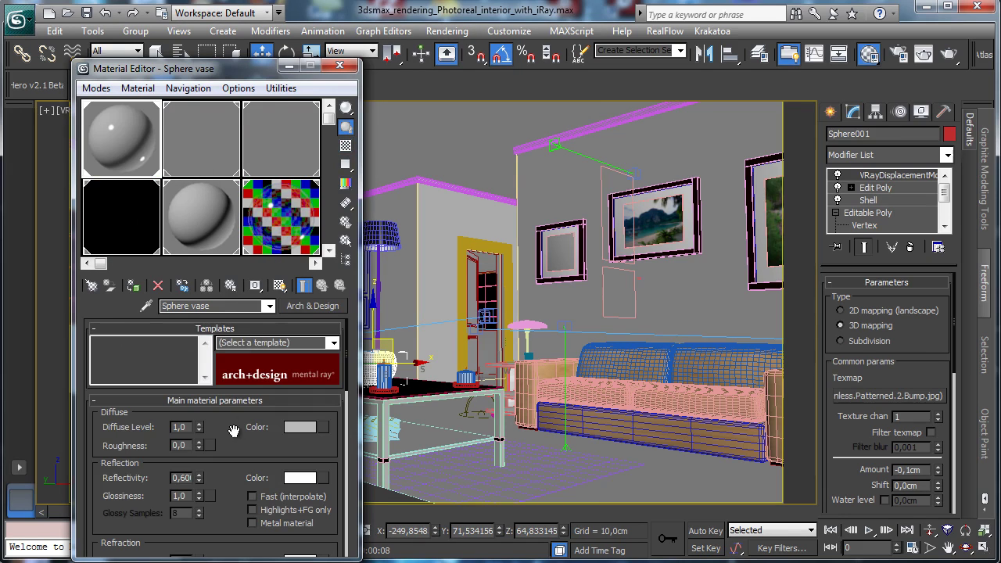
left_click(291, 427)
left_click(435, 162)
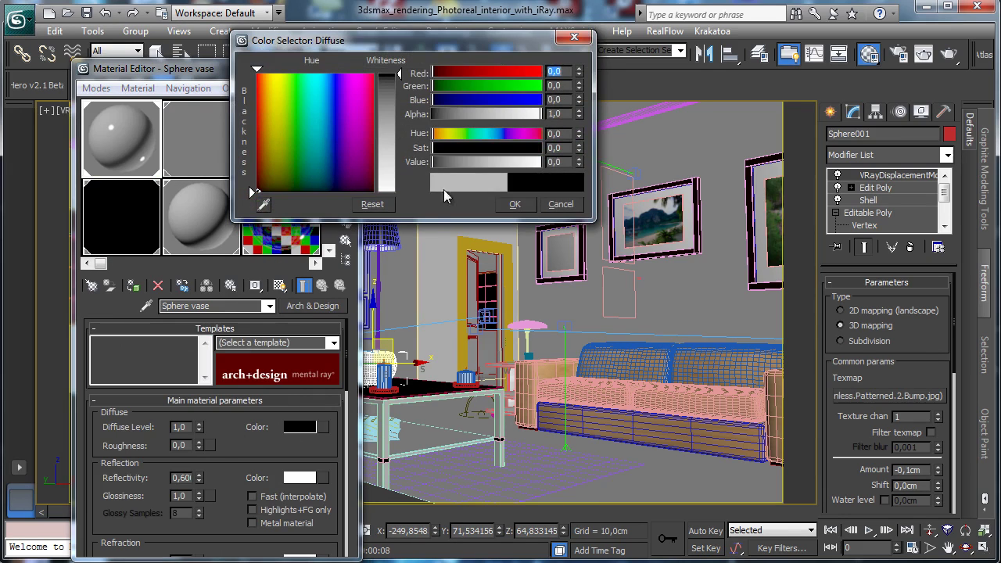
left_click(515, 203)
Set the Sphere vase's reflection glossiness to 0,25.
scroll(231, 457, "down", 2)
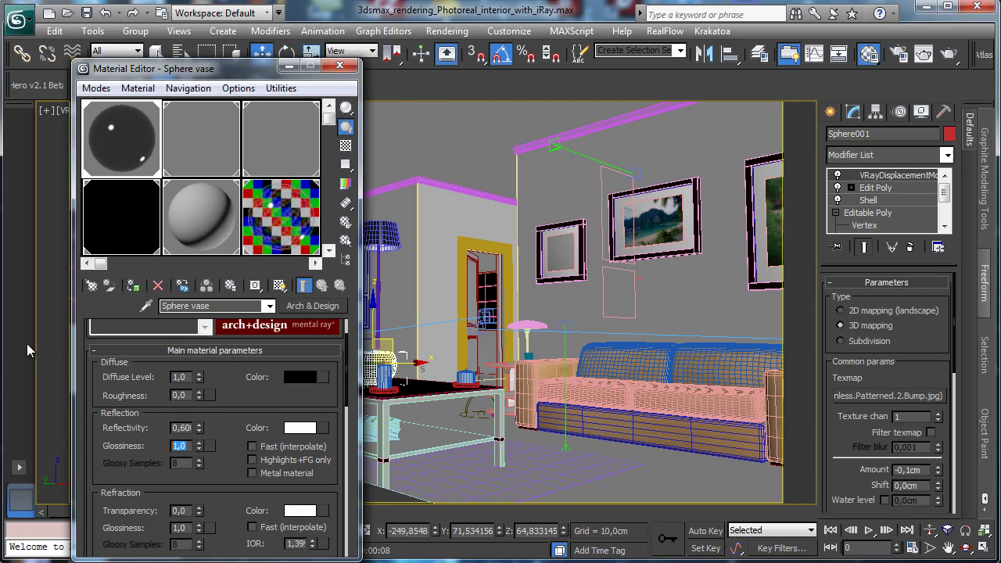
type("0,25")
key("Return")
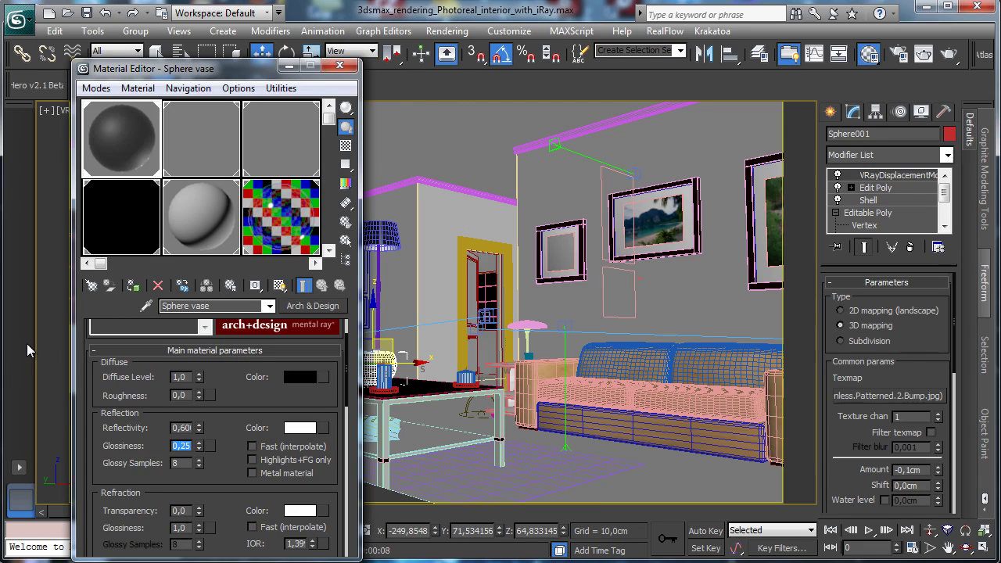
scroll(258, 391, "down", 3)
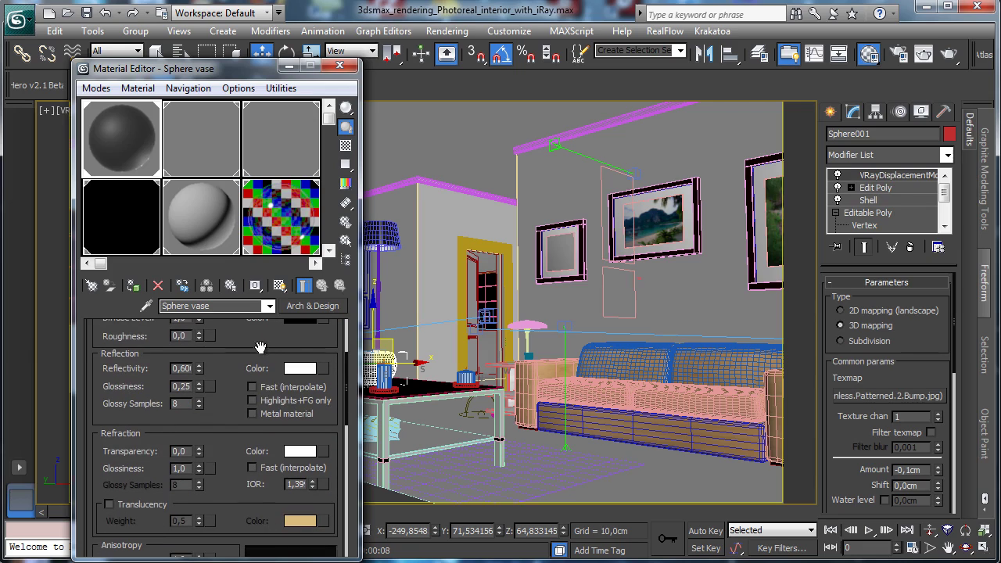
Set the Sphere vase material's refraction IOR to 1,6.
scroll(231, 399, "down", 2)
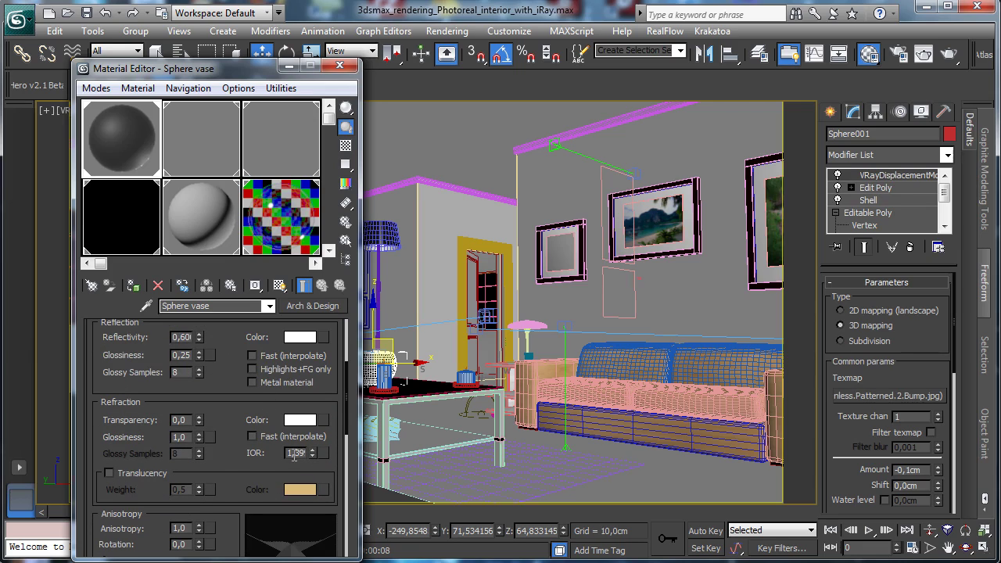
type("16")
key("Return")
scroll(225, 488, "down", 6)
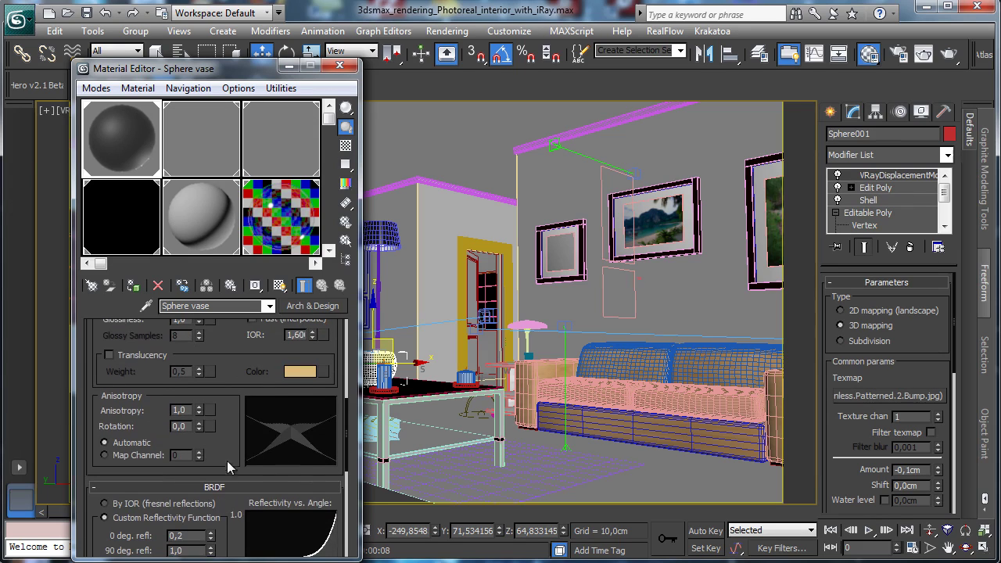
Copy the bump texmap from the vase's VRayDisplacementMod modifier into the Sphere vase material's Displacement map slot.
left_click_drag(227, 462, 238, 389)
left_click_drag(198, 350, 212, 252)
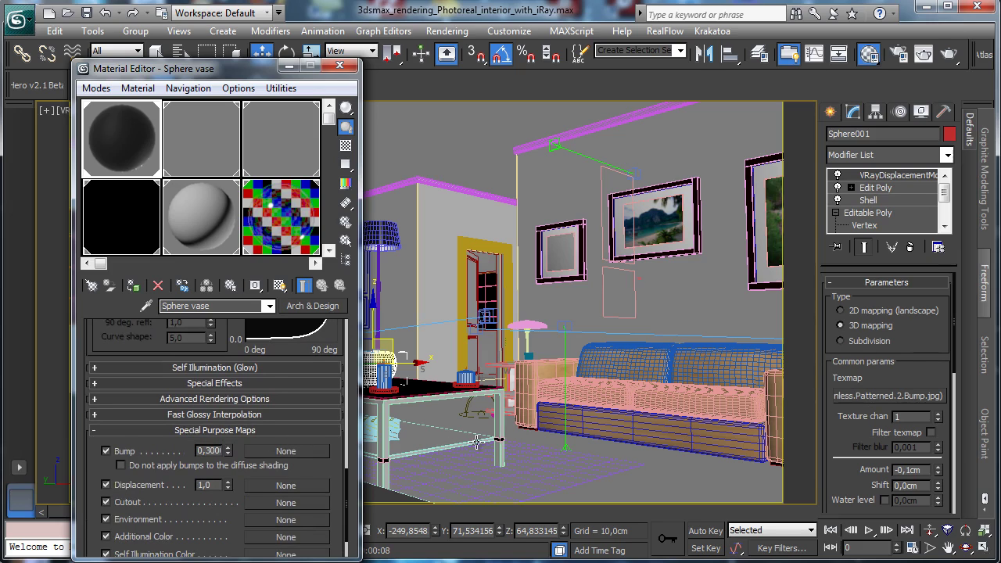
left_click_drag(881, 401, 277, 453)
left_click(180, 361)
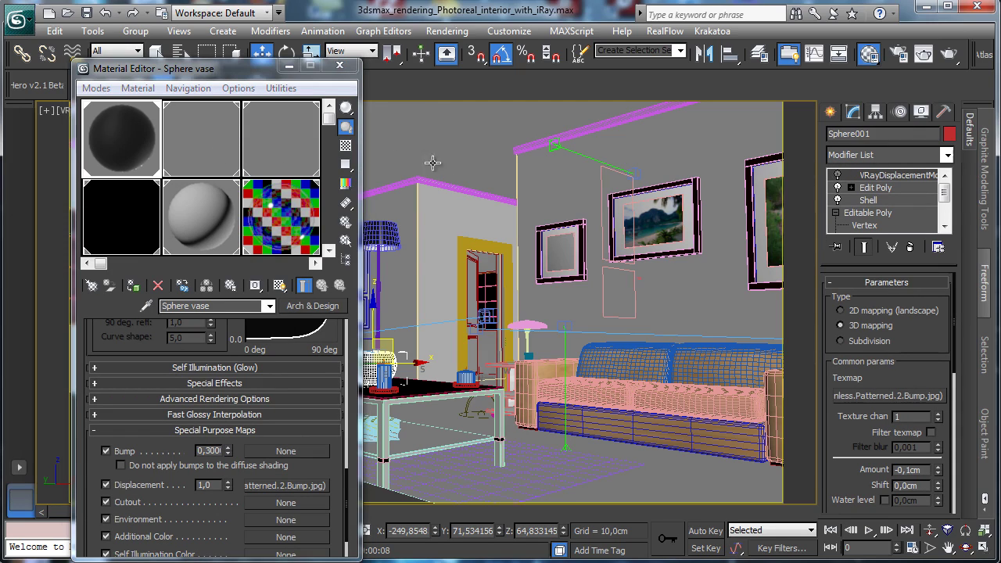
Change the Chromic material's type from VRayMtl to Arch & Design and set its diffuse color to black.
left_click(182, 152)
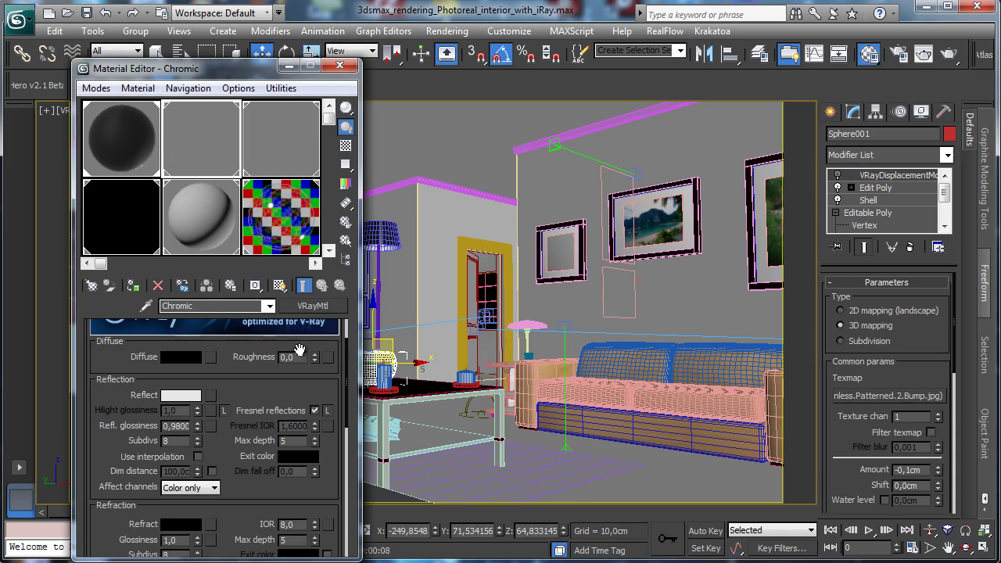
left_click(317, 307)
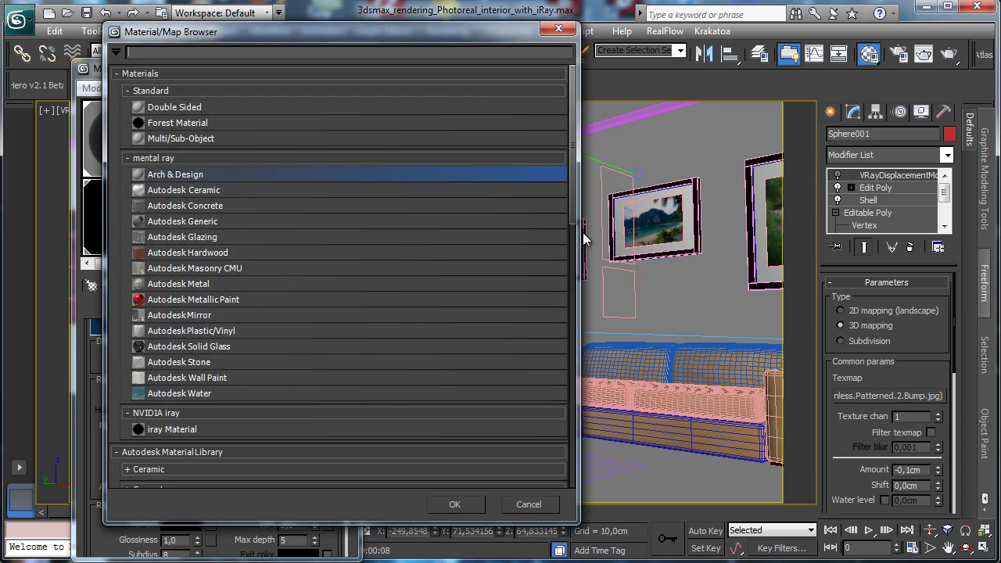
double_click(189, 174)
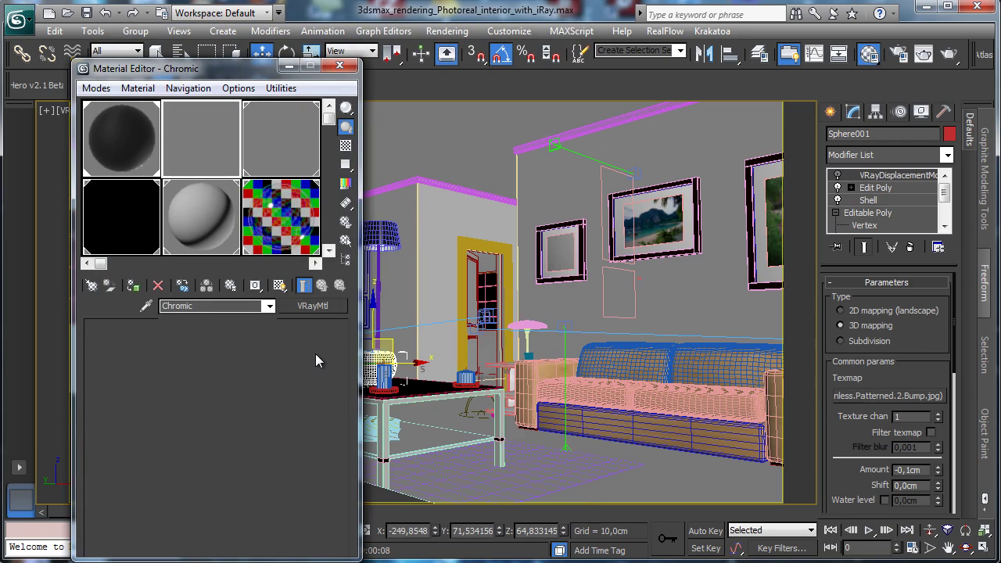
left_click(302, 427)
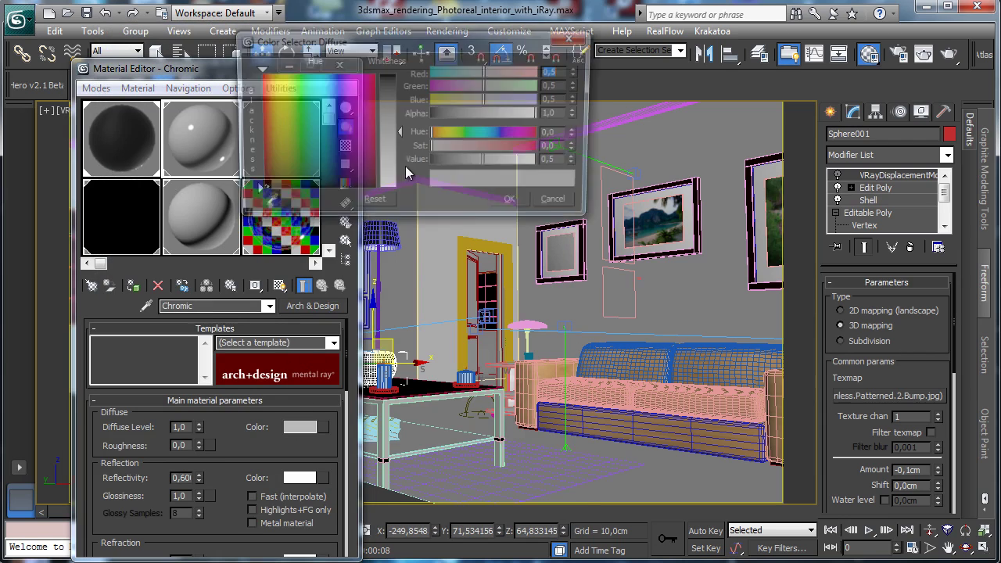
left_click_drag(457, 161, 431, 207)
left_click(511, 205)
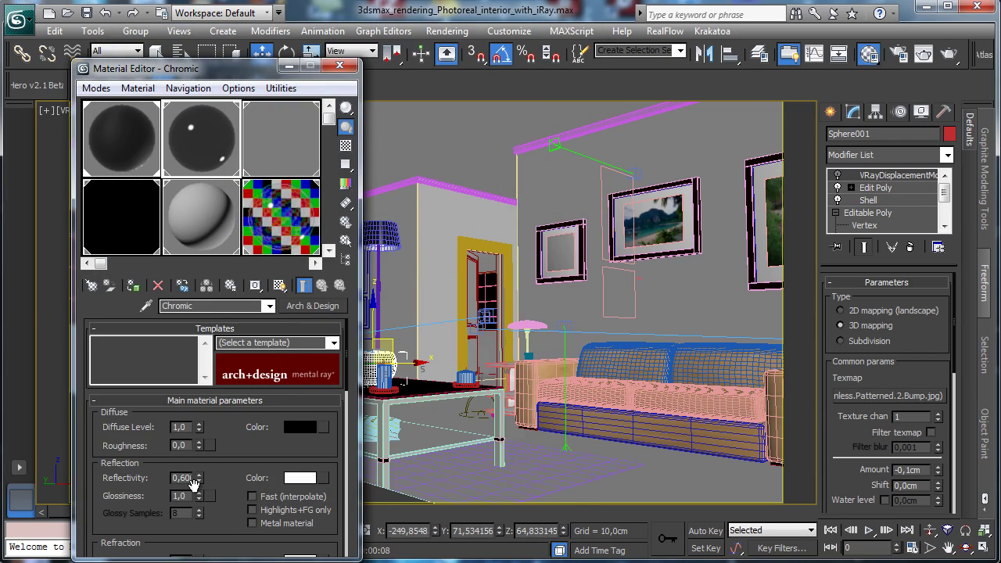
Set the Chromic material's reflectivity to 1,0, reflection glossiness to about 0,94 and IOR to 16.
left_click_drag(198, 478, 204, 420)
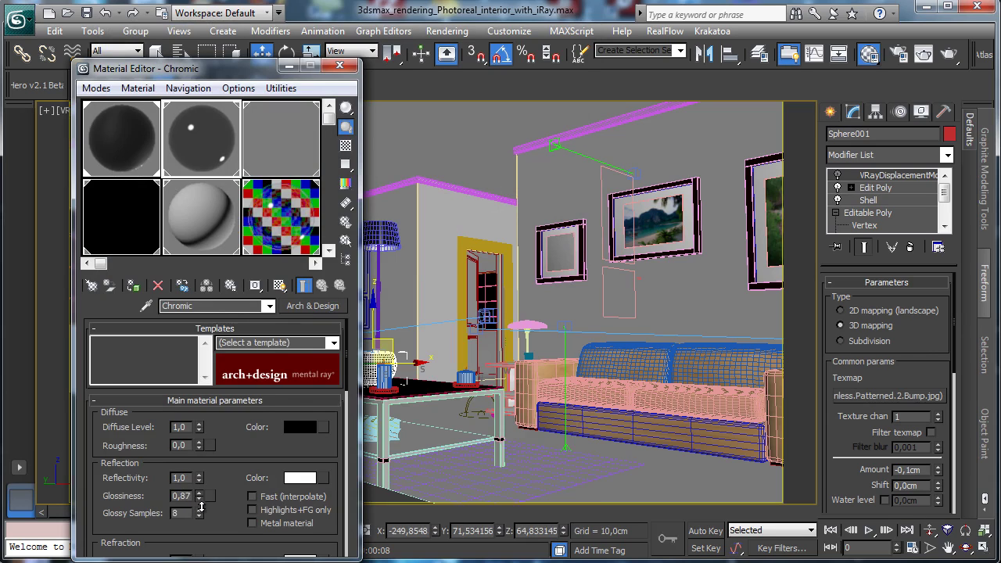
scroll(230, 474, "down", 5)
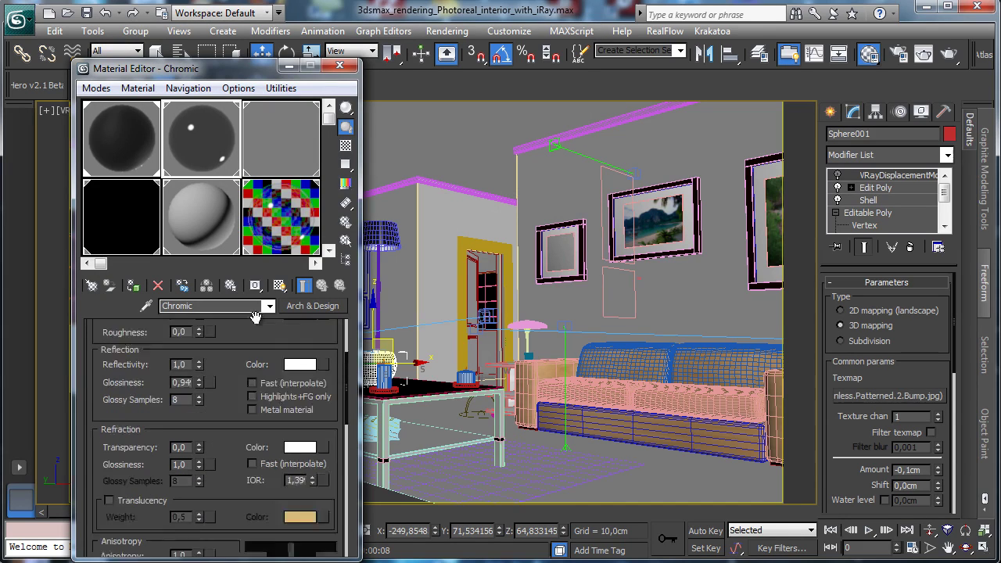
double_click(298, 430)
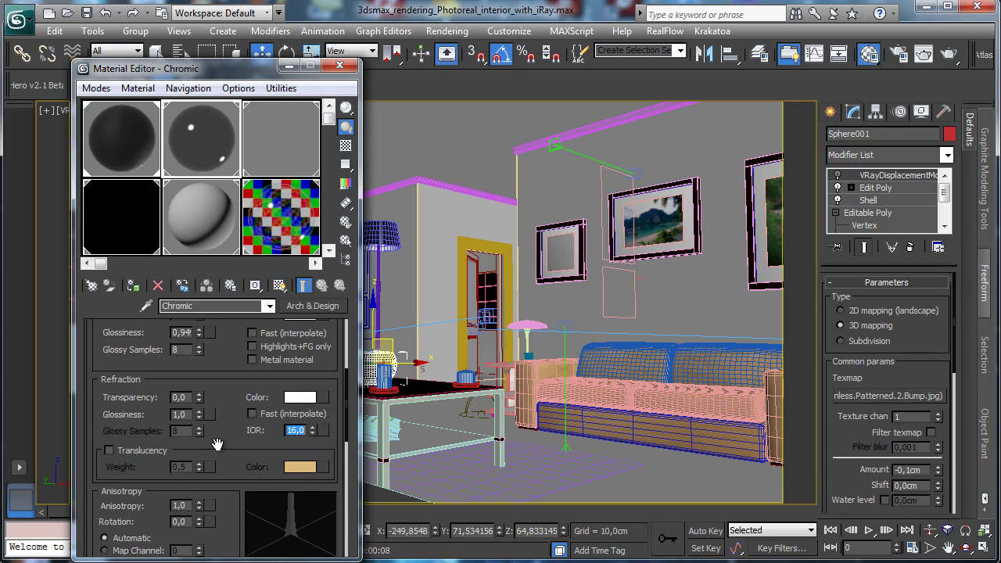
Set the Chromic material's anisotropy to about 0,15 and its BRDF to By IOR (fresnel reflections).
scroll(218, 445, "down", 3)
left_click_drag(200, 401, 204, 447)
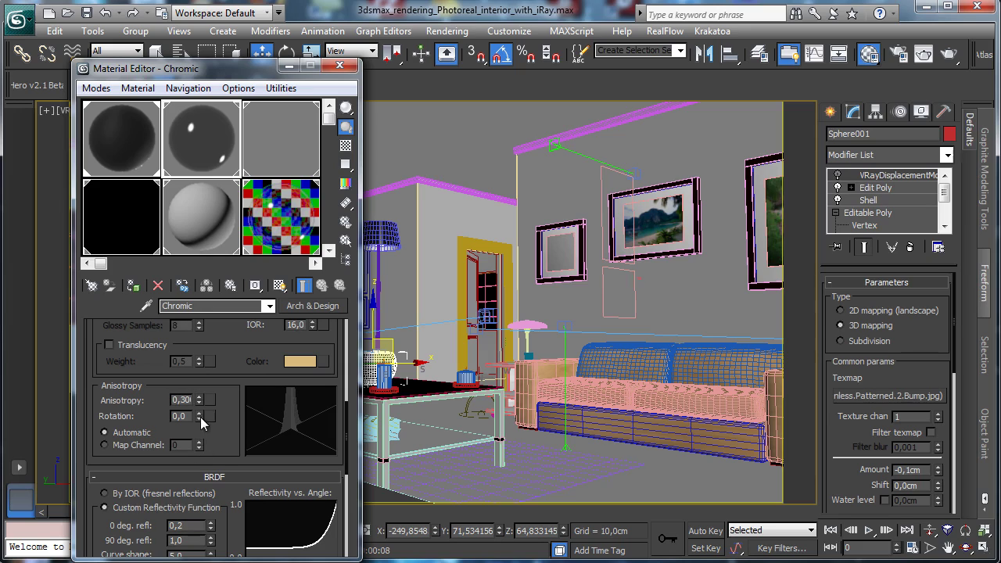
left_click_drag(200, 405, 200, 414)
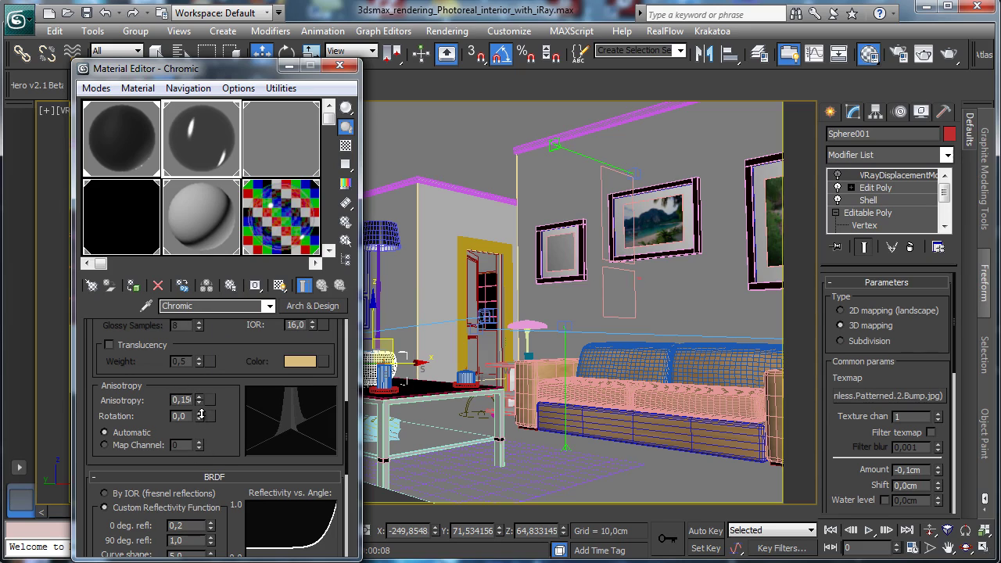
left_click(136, 499)
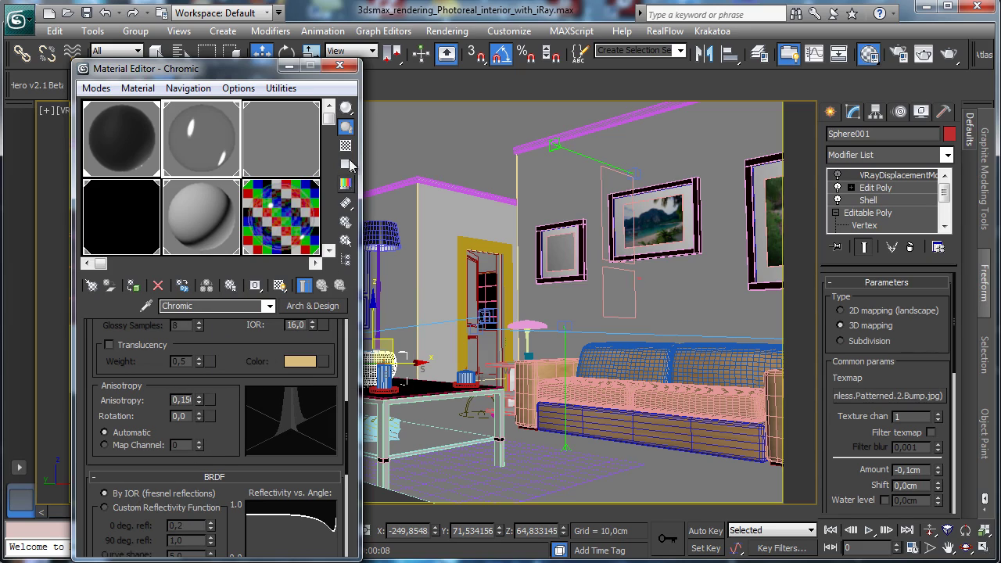
Review the Candle material's VRayMtl settings and switch the viewport to the camera with the close-up of the coffee table.
left_click(276, 142)
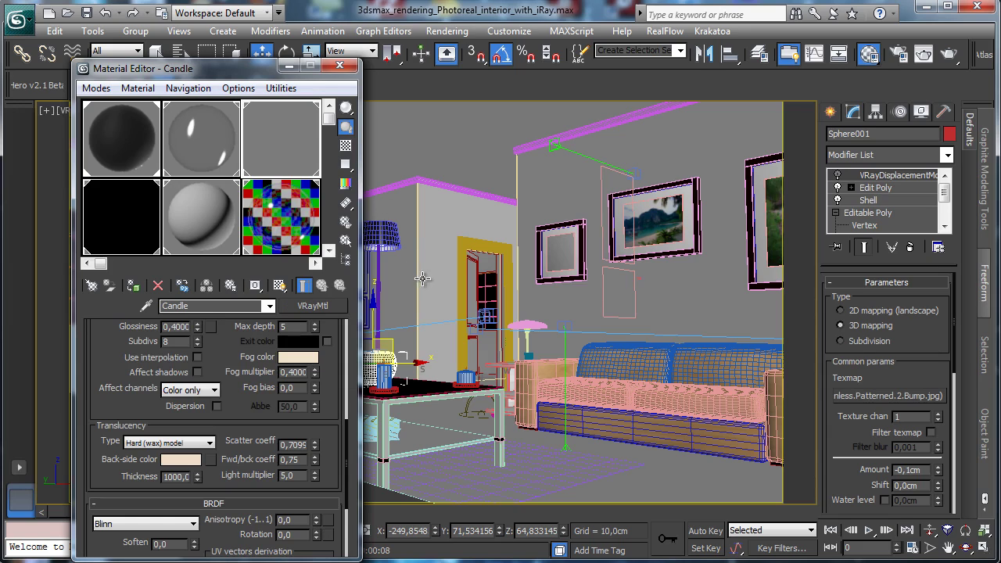
left_click_drag(238, 344, 206, 562)
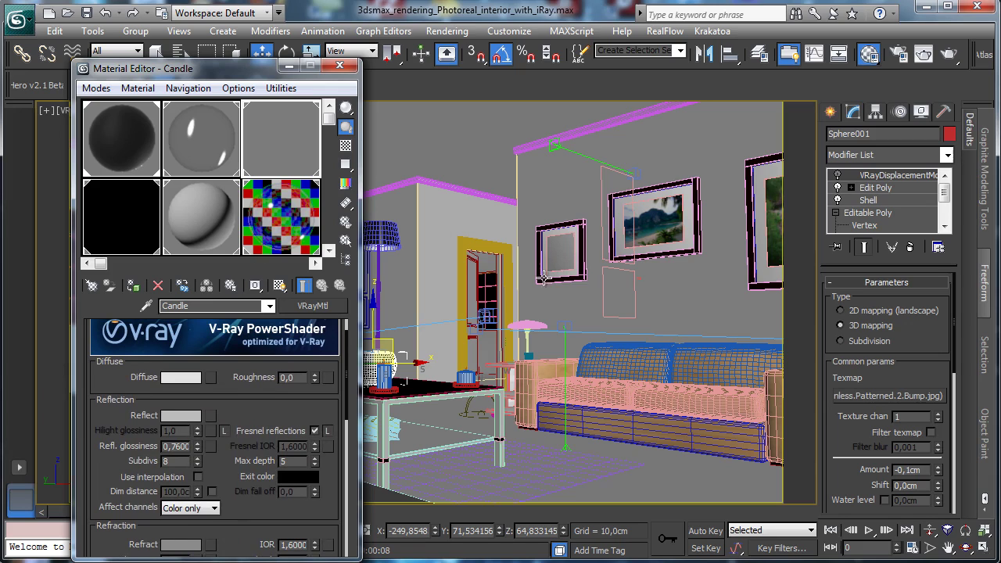
left_click(339, 65)
left_click(111, 114)
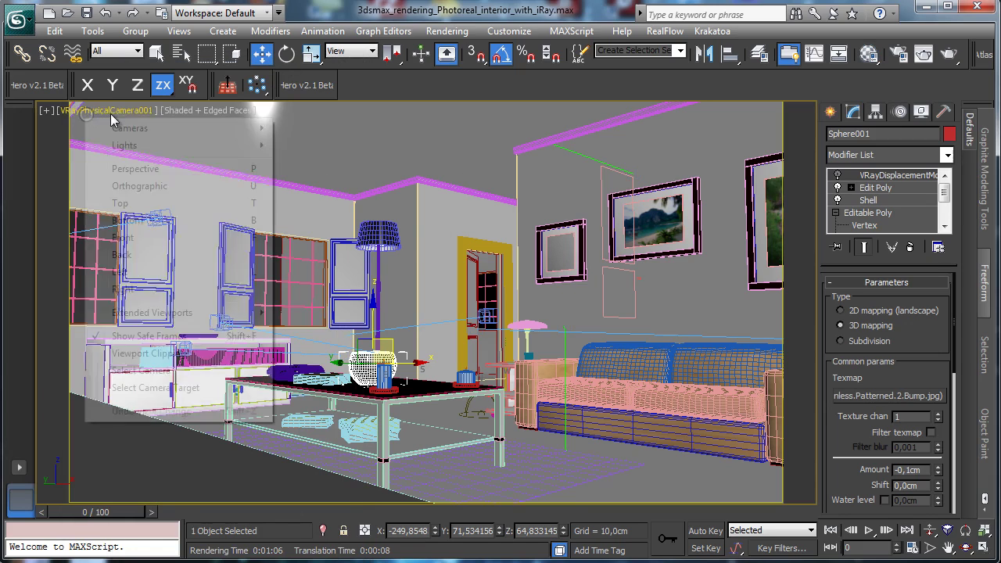
mouse_move(234, 128)
left_click(387, 146)
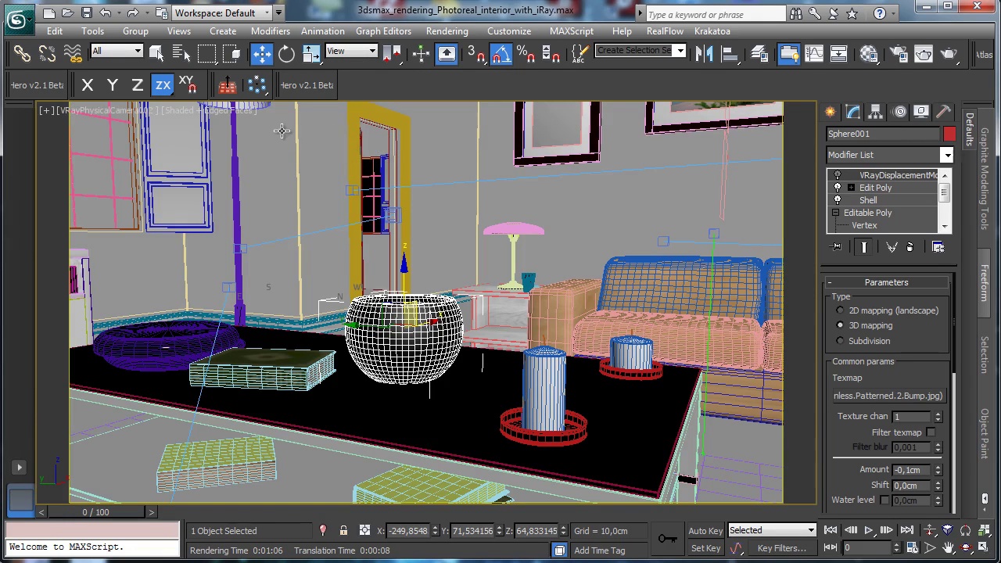
Reopen the Material Editor and duplicate the V-Ray Candle material into the Wood sample slot as a reference.
key("m")
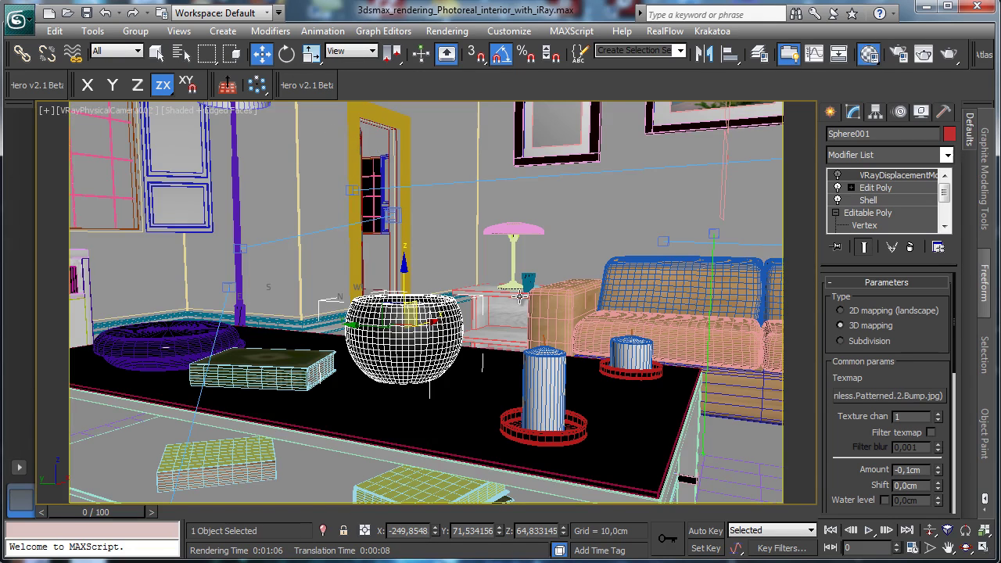
scroll(173, 211, "down", 1)
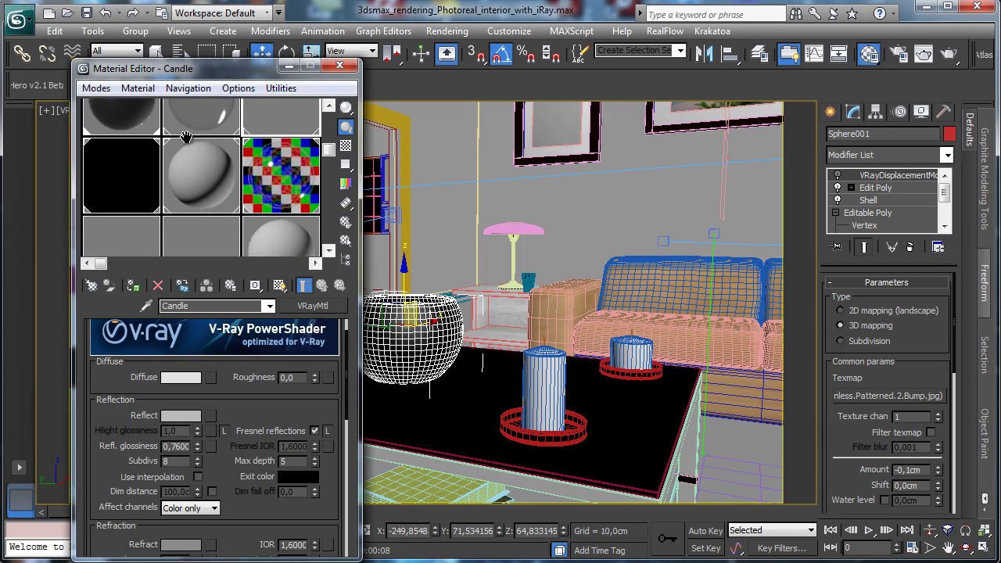
left_click(135, 232)
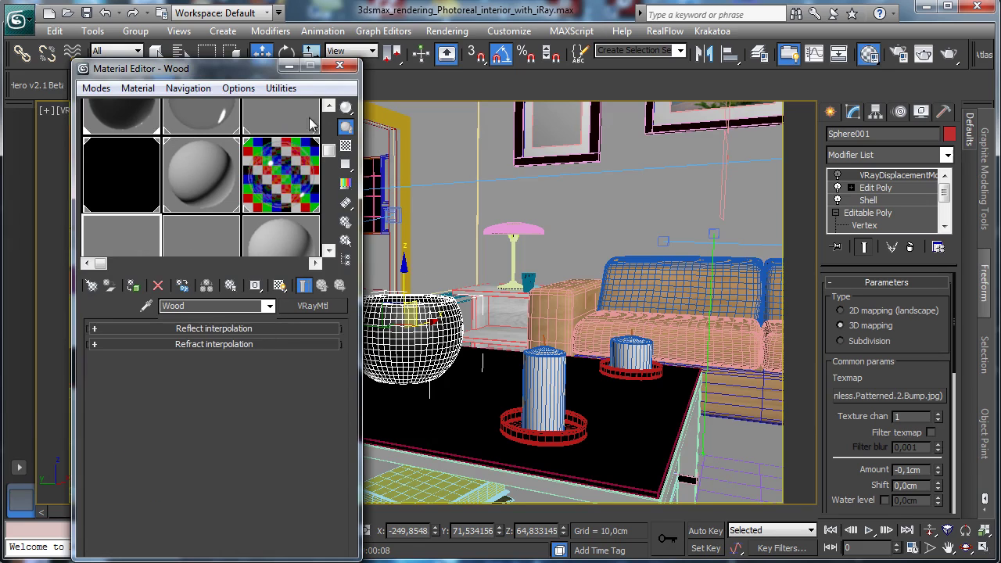
left_click(269, 113)
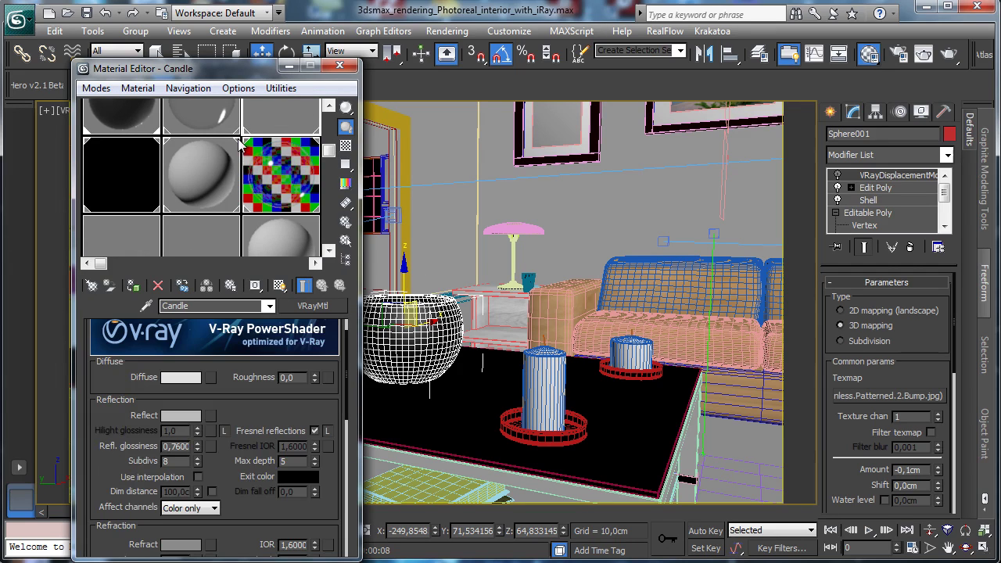
middle_click_drag(238, 129, 239, 171)
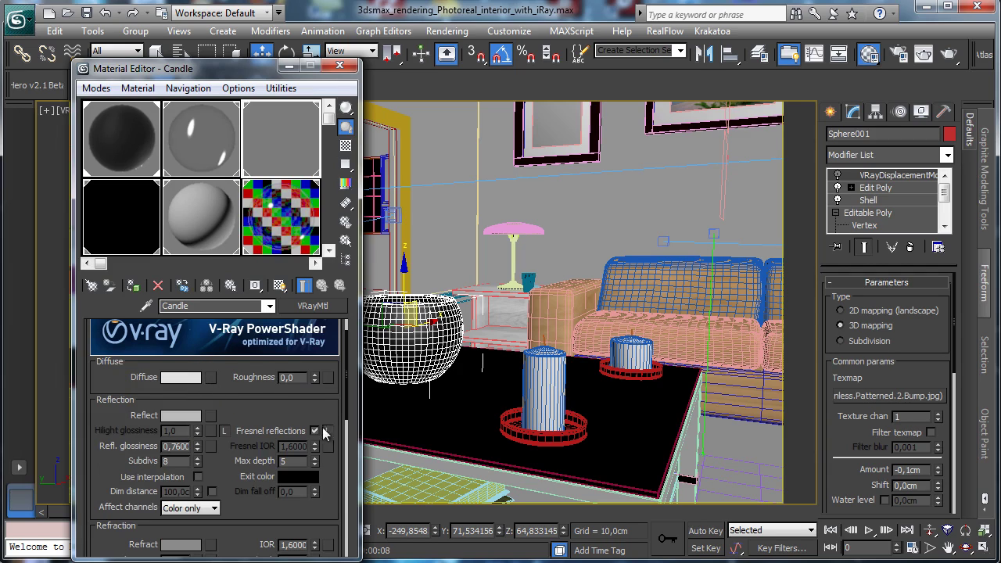
Change the original Candle material to Arch & Design and paste the diffuse color copied from its V-Ray duplicate.
left_click(320, 306)
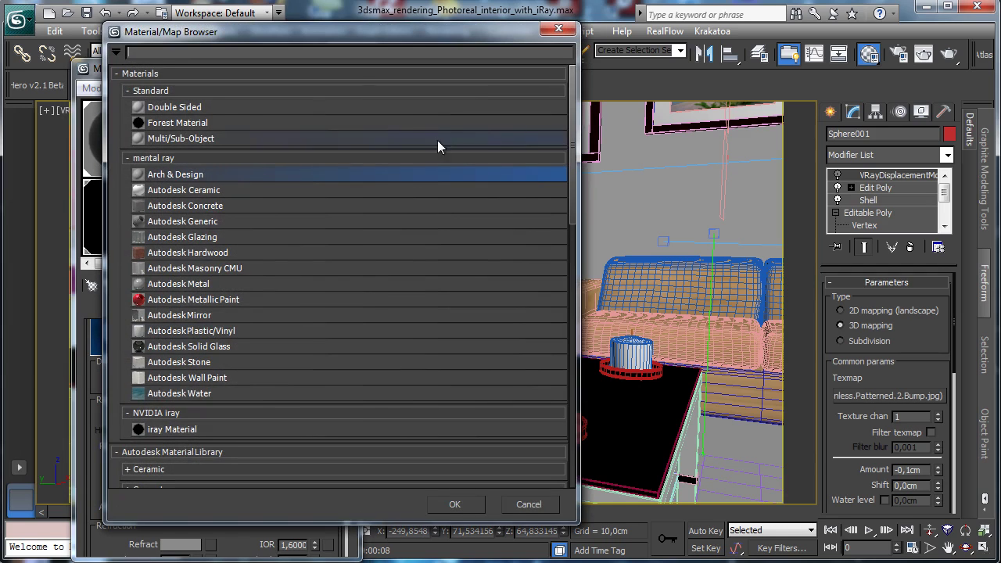
double_click(194, 176)
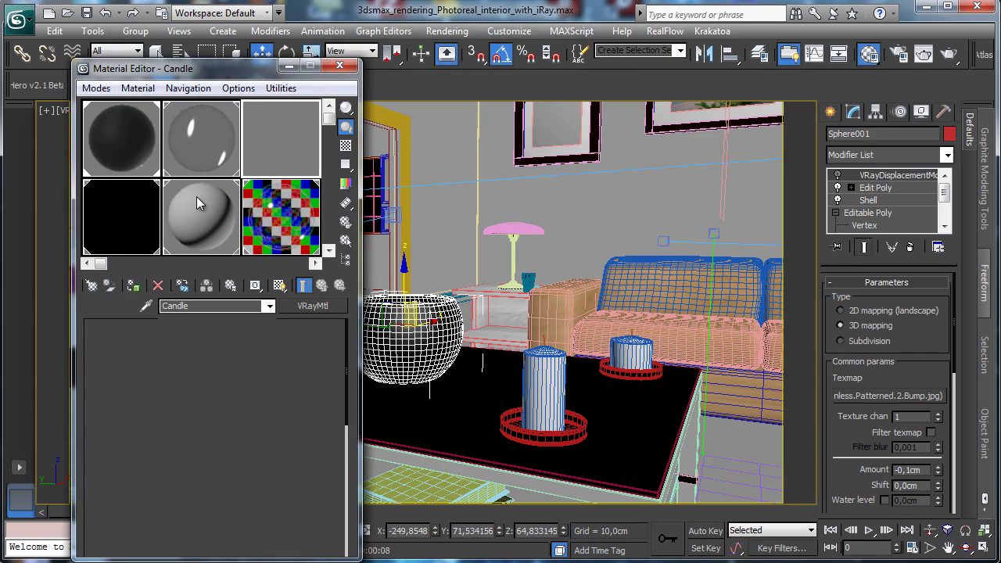
left_click_drag(162, 179, 163, 147)
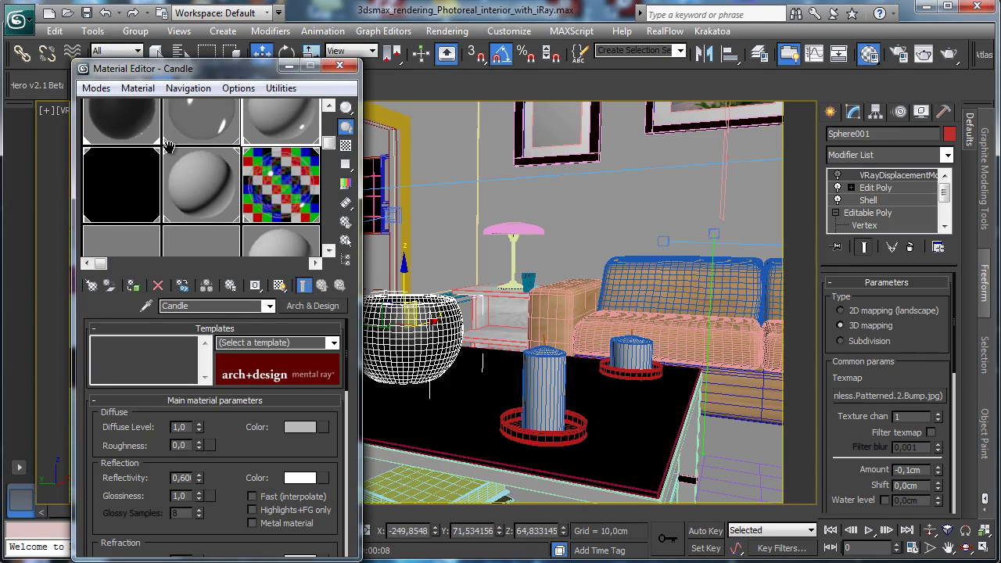
left_click(156, 242)
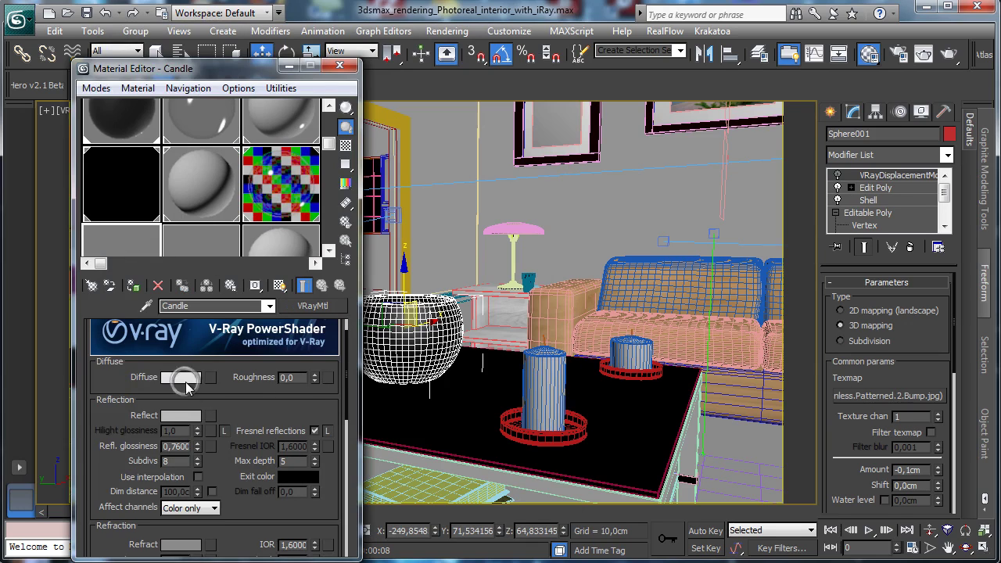
right_click(186, 380)
left_click(222, 394)
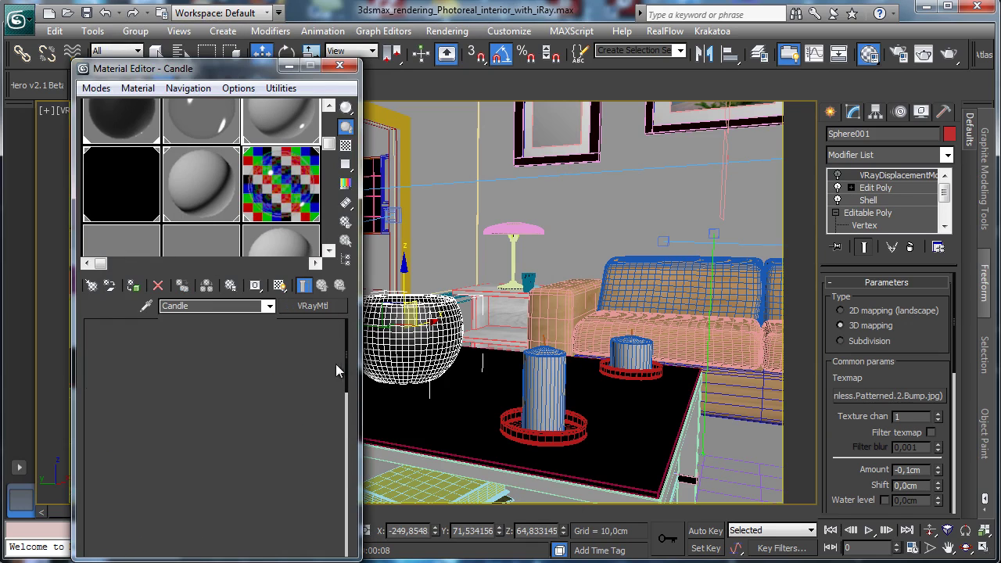
right_click(301, 427)
left_click(324, 456)
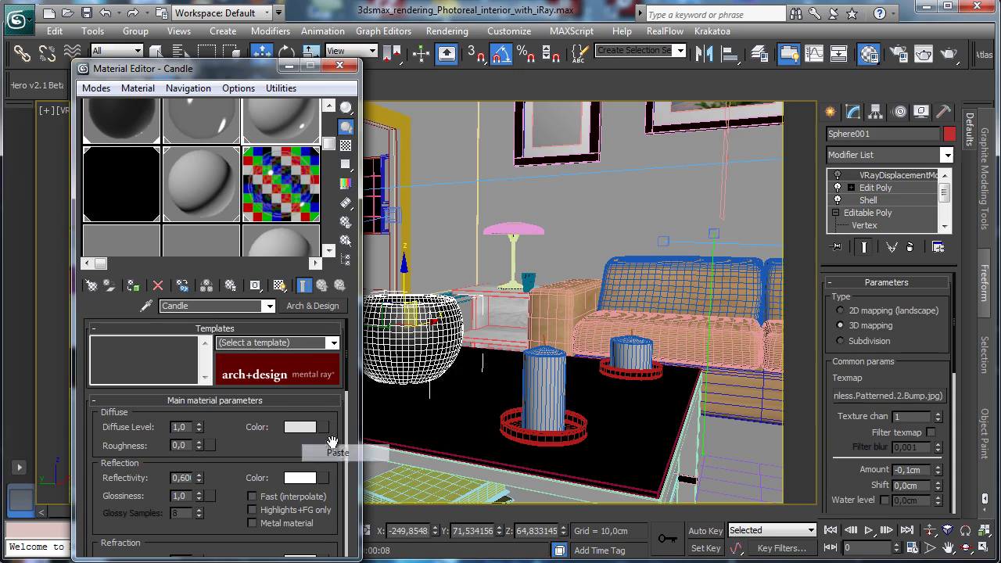
Set the Arch & Design Candle's reflectivity to 1,0 and check the reflection color of its V-Ray duplicate.
left_click_drag(199, 476, 221, 294)
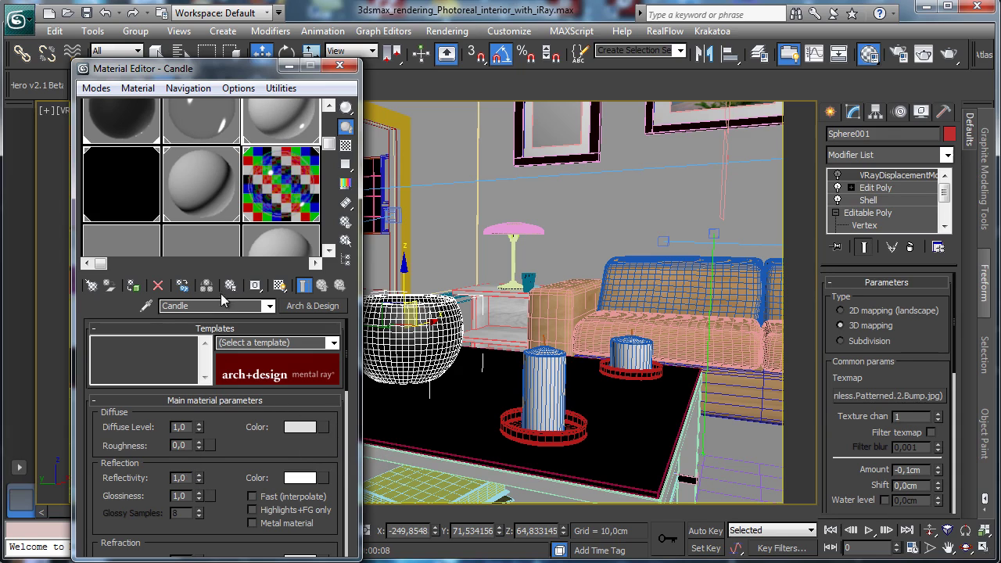
left_click(136, 248)
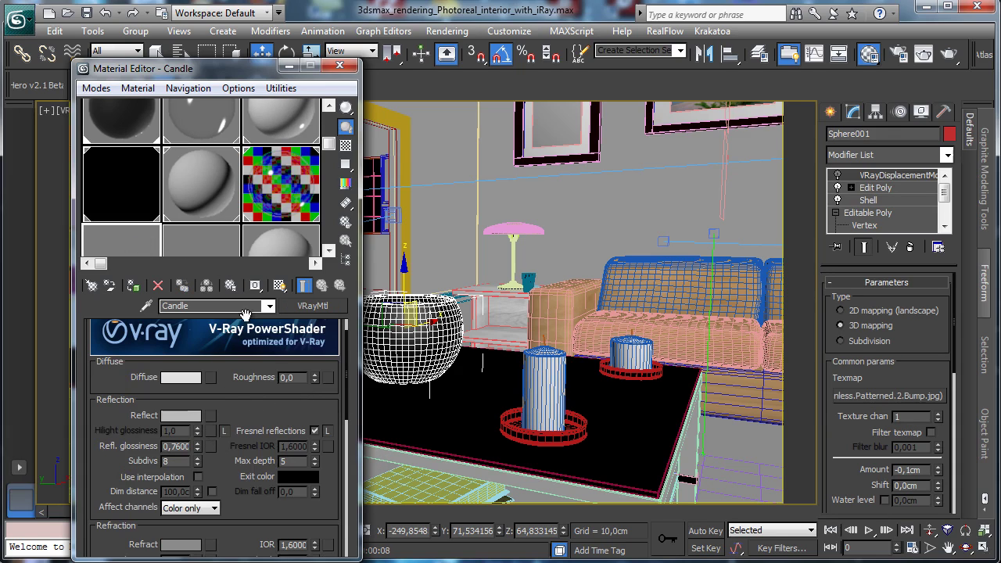
left_click(176, 415)
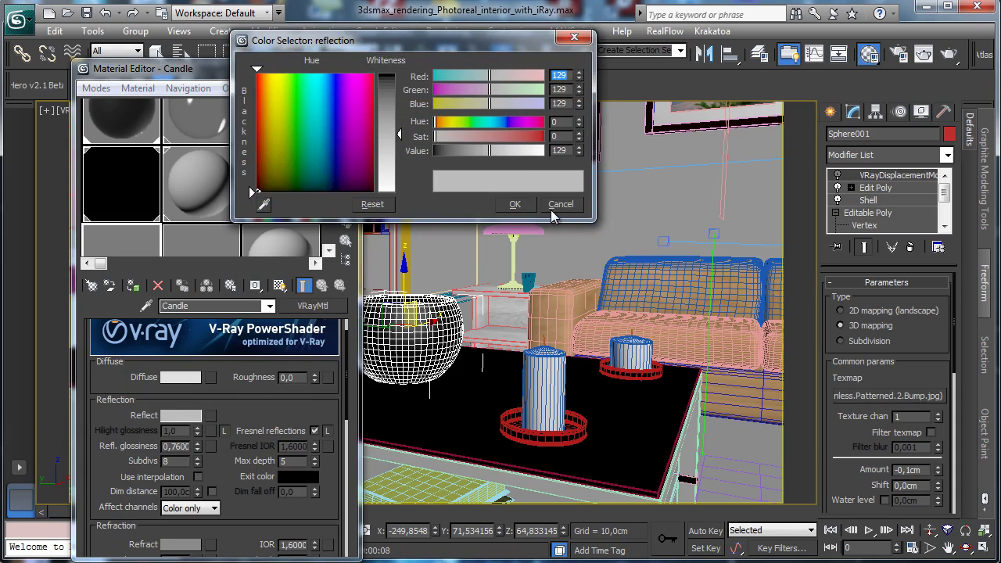
left_click(555, 207)
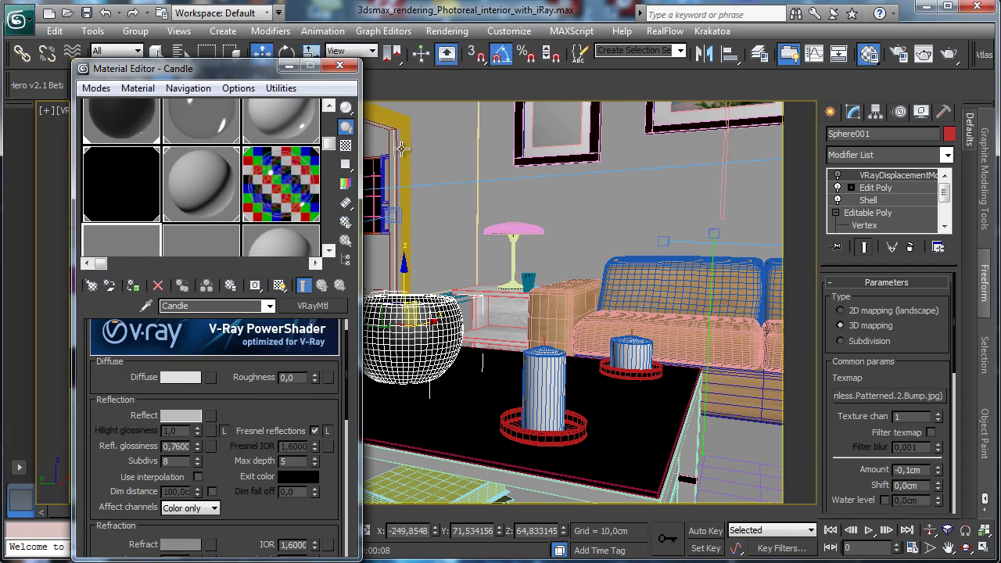
left_click(283, 115)
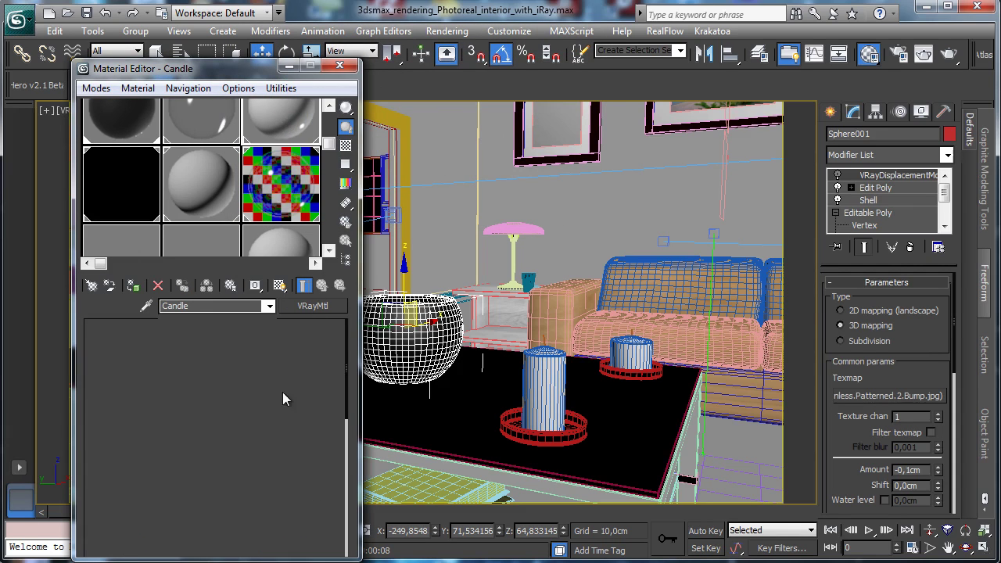
Set the Arch & Design Candle's reflectivity and reflection glossiness to 0,5, checking them against its V-Ray duplicate.
left_click(181, 477)
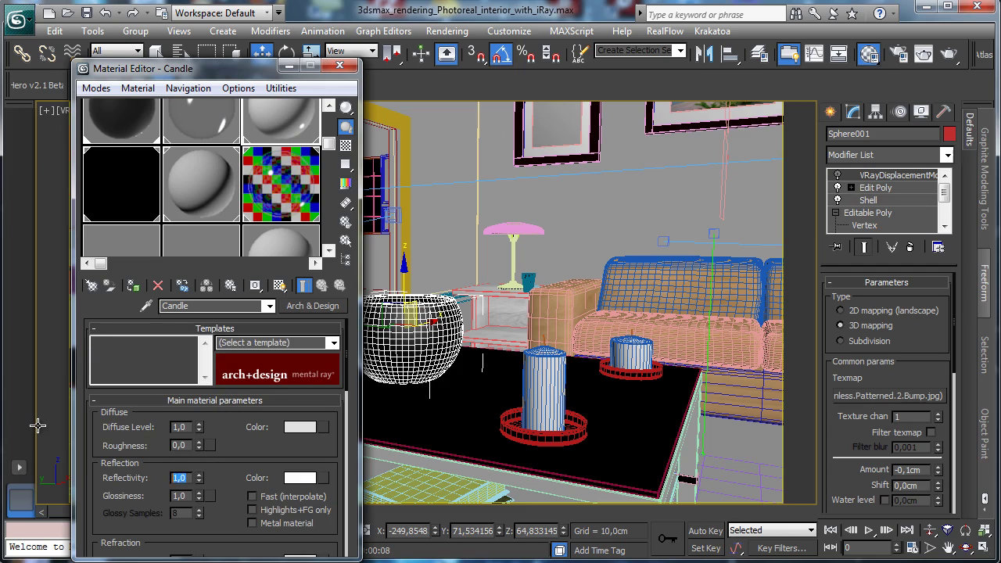
type("0,5")
key("Return")
left_click(315, 263)
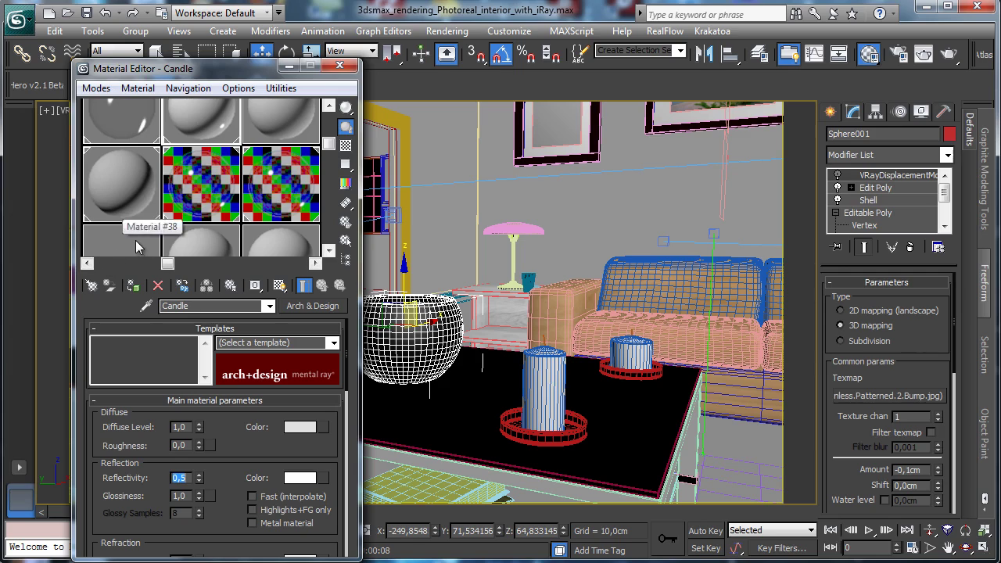
left_click_drag(159, 145, 238, 140)
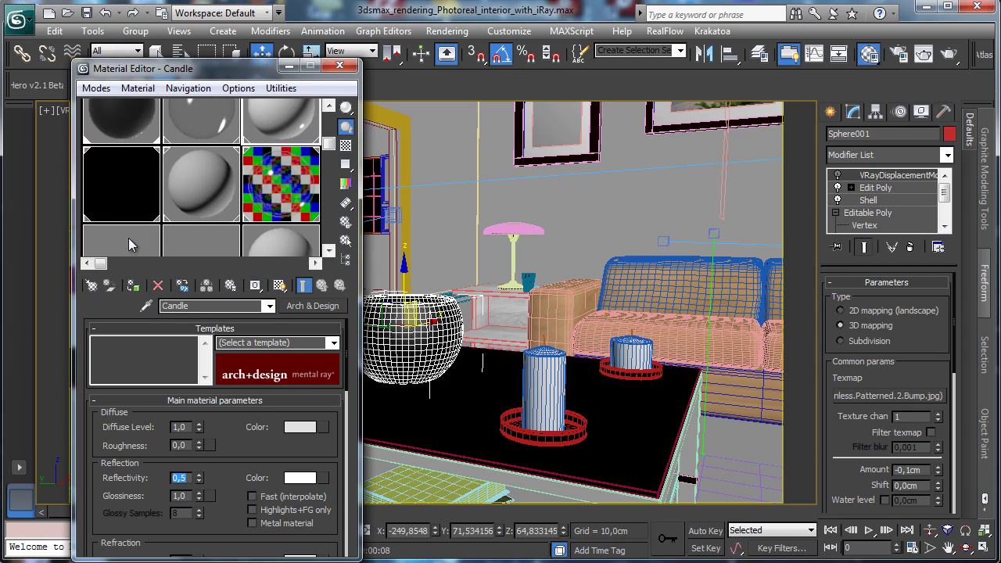
left_click(128, 238)
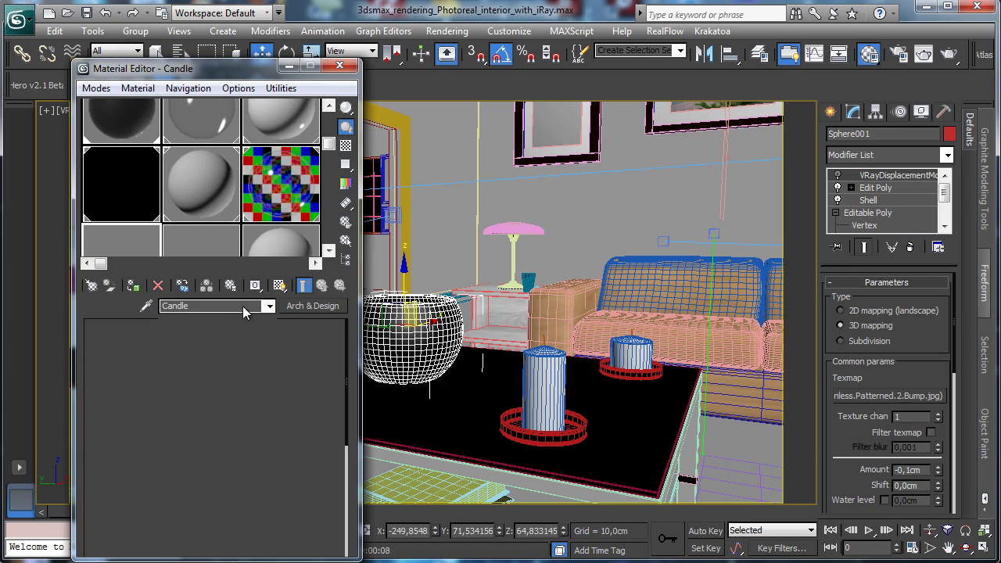
left_click(262, 119)
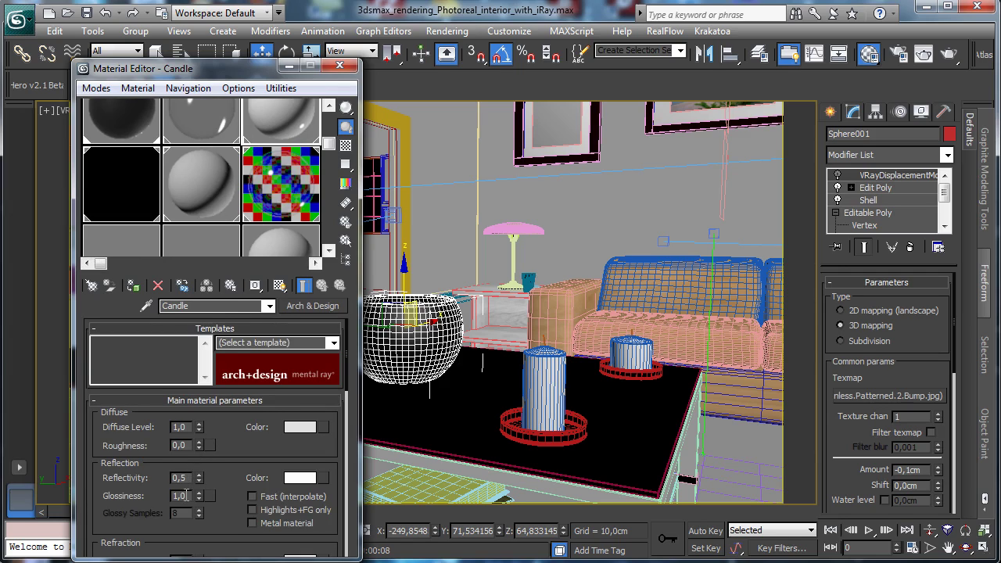
left_click(187, 495)
type("0,5")
key("Return")
left_click_drag(245, 455, 237, 377)
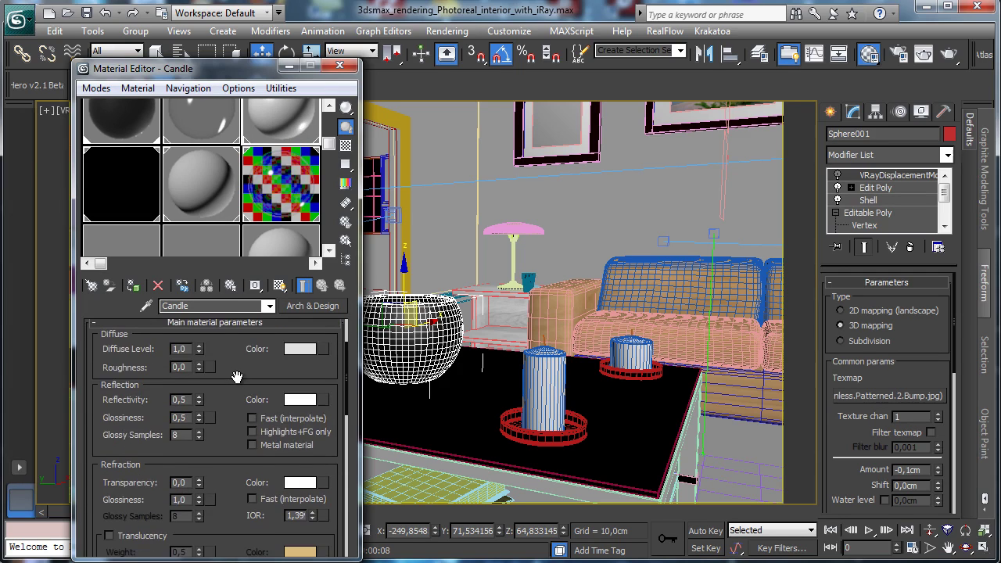
Set the Arch & Design Candle's refraction IOR to 1,6, matching its V-Ray duplicate.
left_click(131, 232)
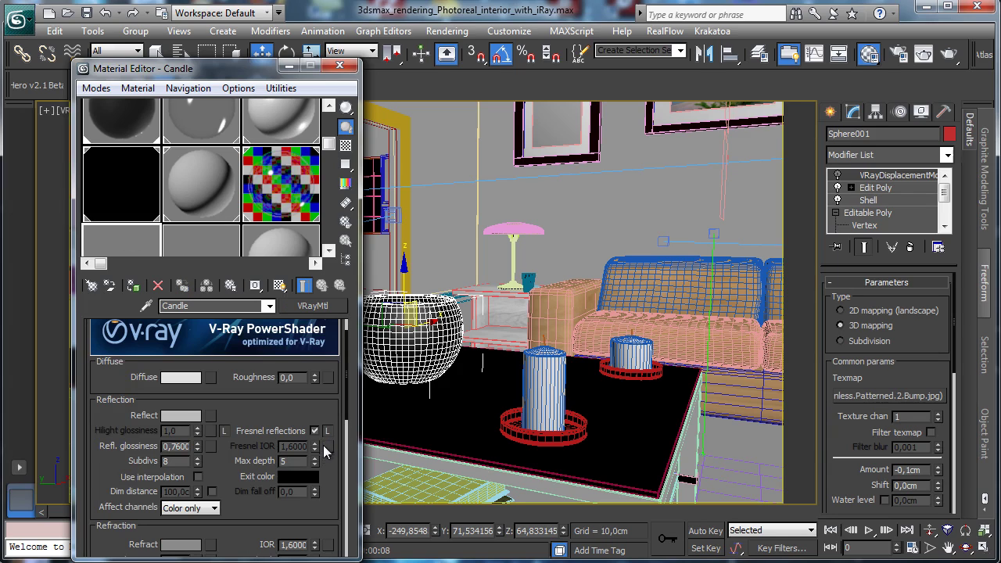
left_click(290, 115)
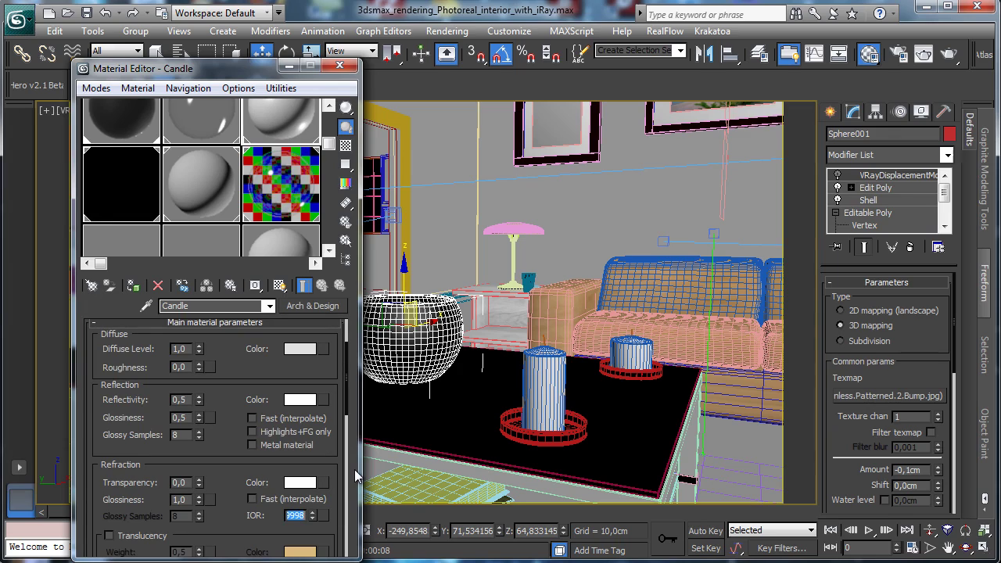
type("1,6")
key("Return")
Check the V-Ray Candle duplicate's refraction color and set the Arch & Design Candle's transparency to 0,25.
left_click(125, 237)
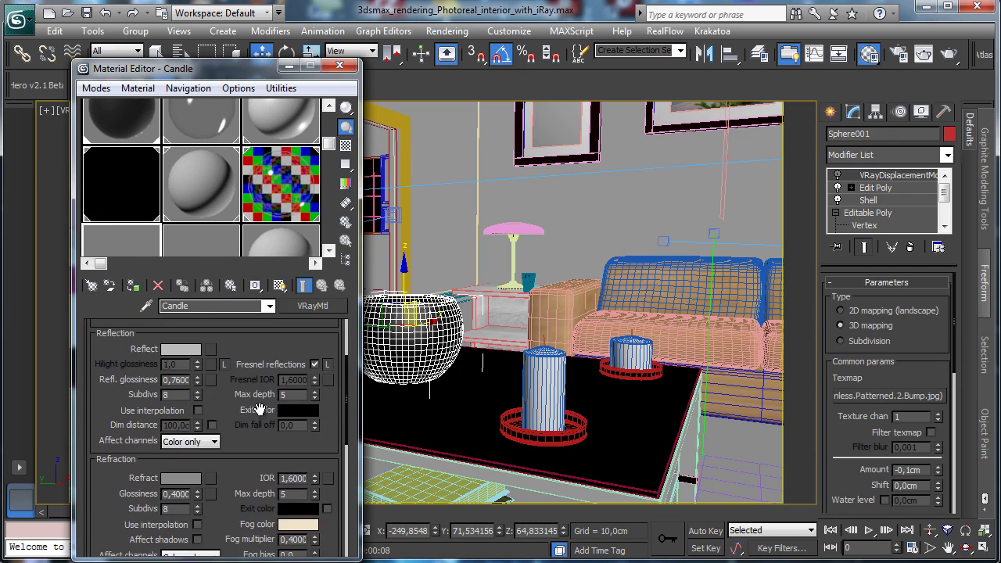
left_click_drag(259, 410, 260, 405)
left_click(192, 474)
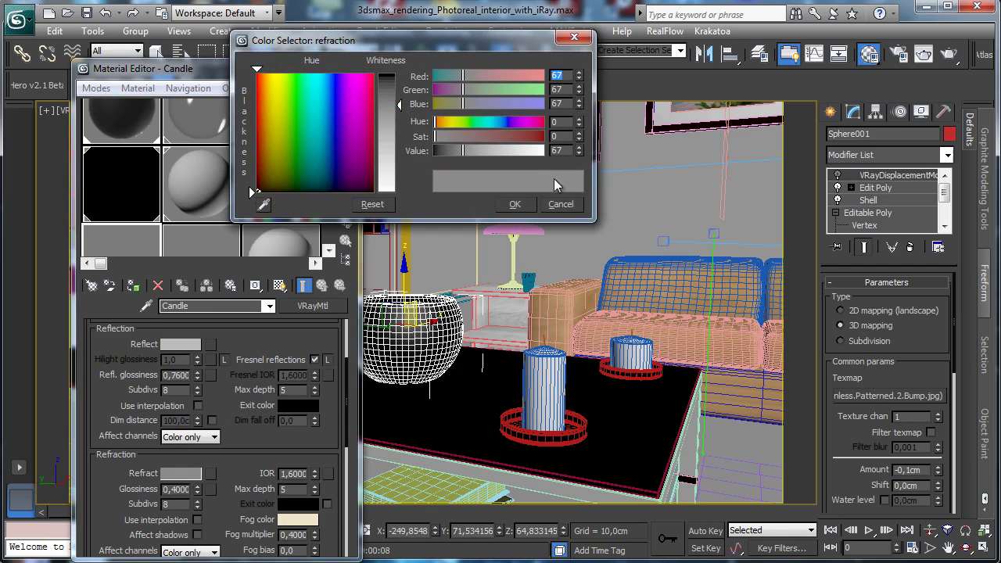
left_click(557, 203)
left_click(263, 114)
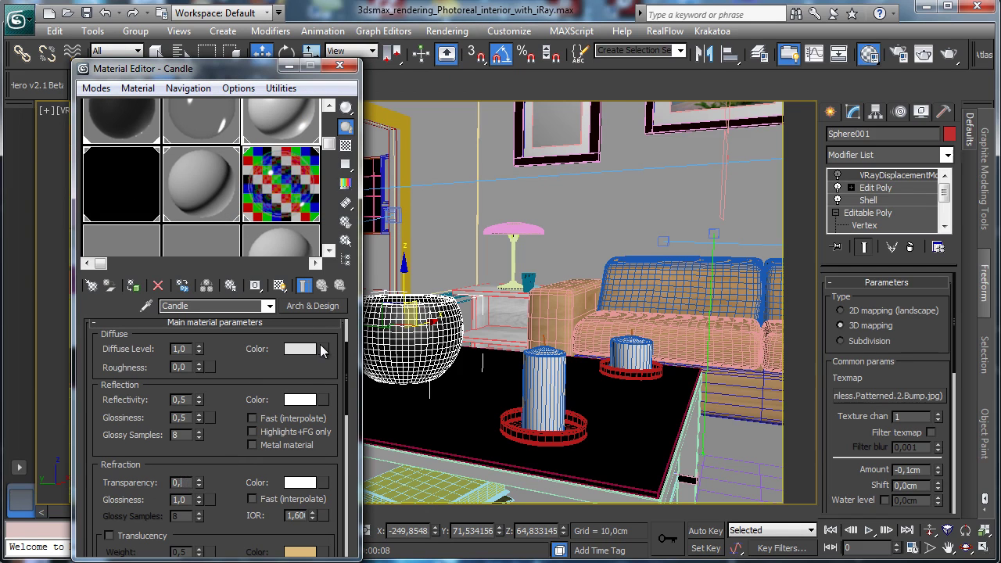
key("Return")
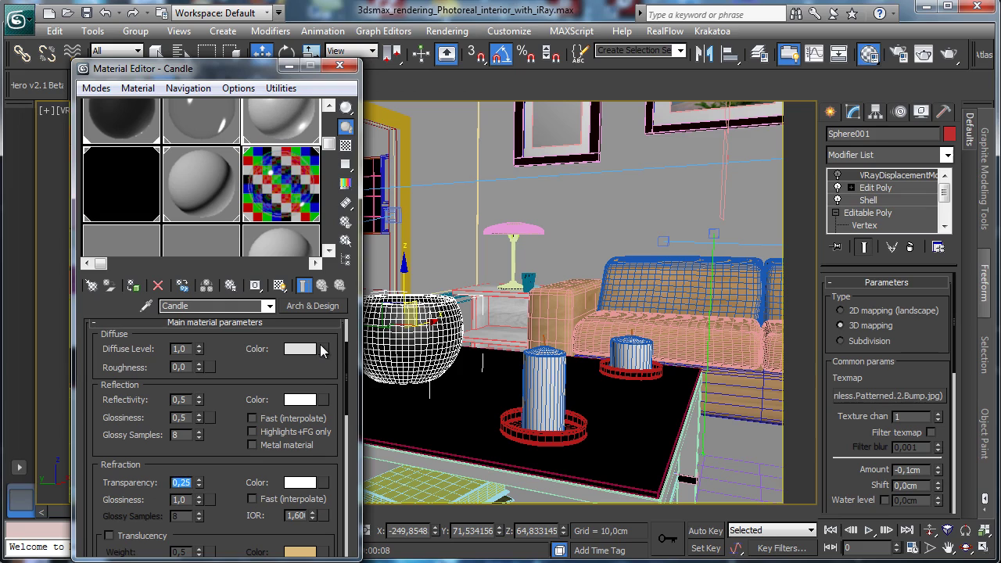
Compare the V-Ray Candle duplicate's refraction settings and set the Arch & Design Candle's refraction glossiness to 0,15.
left_click(117, 245)
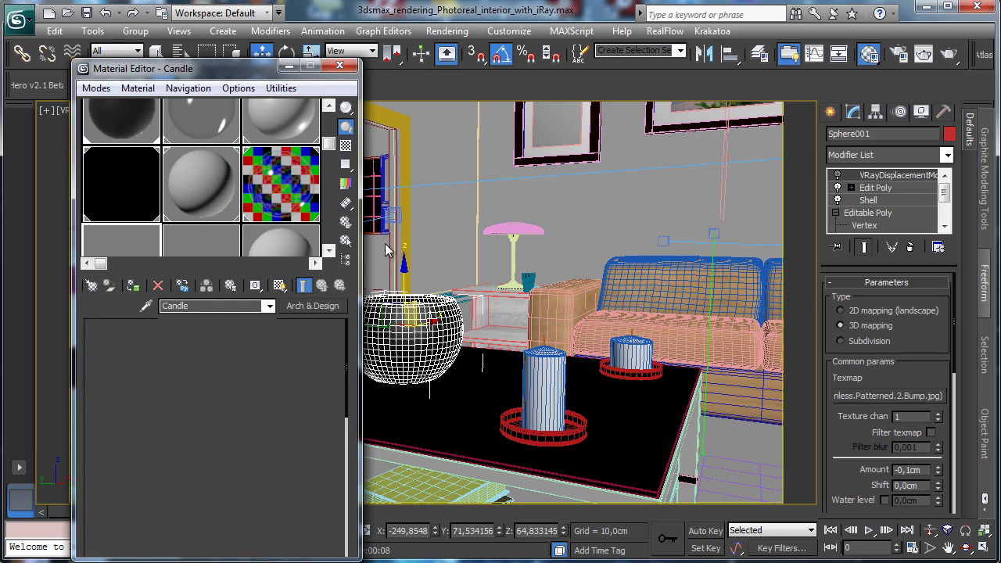
left_click(265, 139)
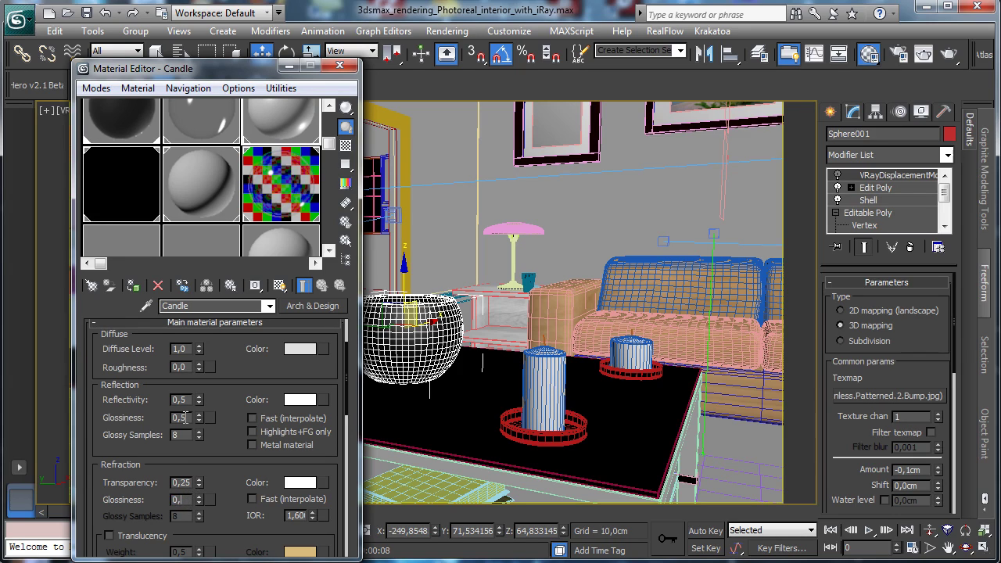
key("Return")
Enable translucency on the Arch & Design Candle and paste the V-Ray duplicate's fog color as its translucency color.
left_click(131, 236)
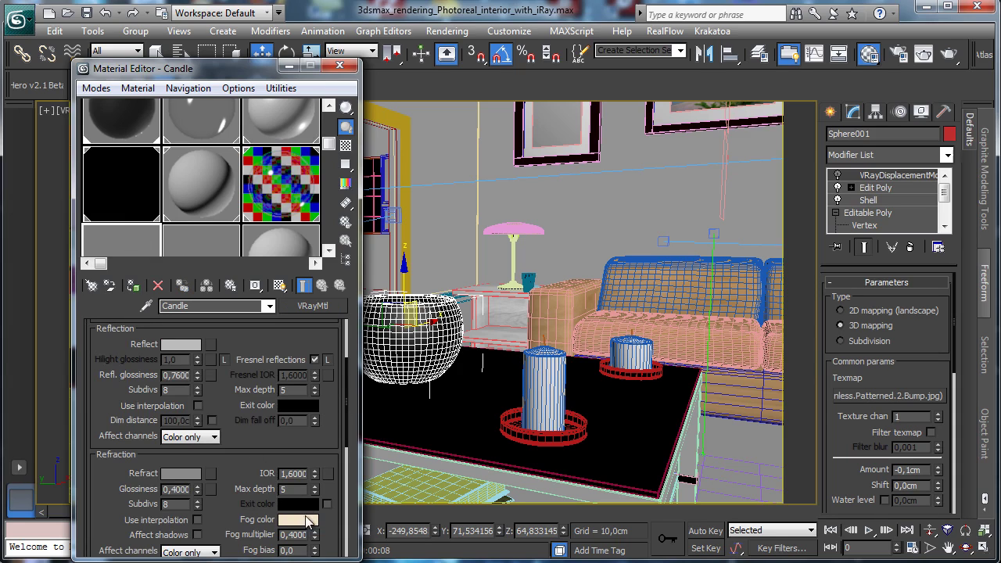
right_click(298, 529)
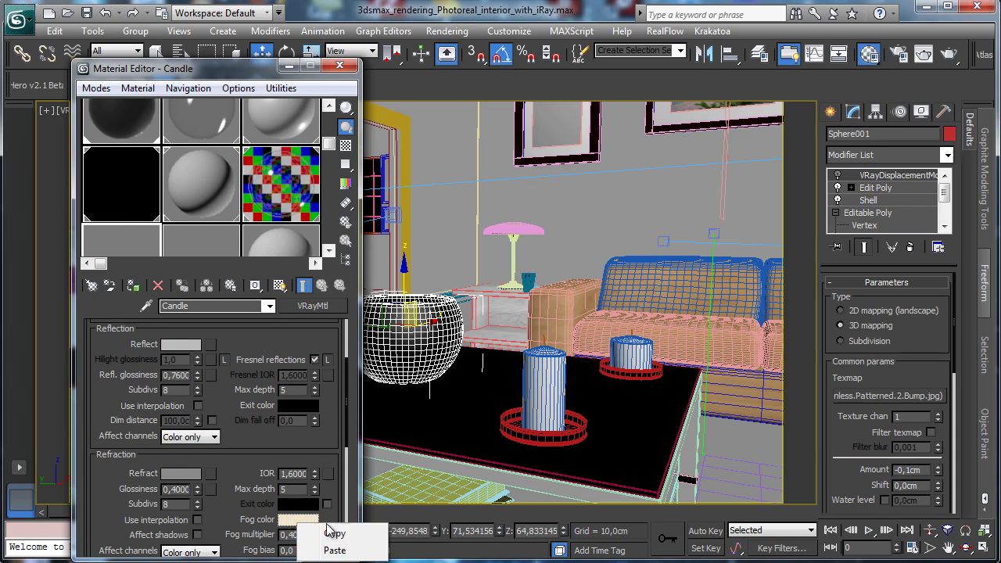
left_click(333, 532)
left_click_drag(290, 423, 344, 165)
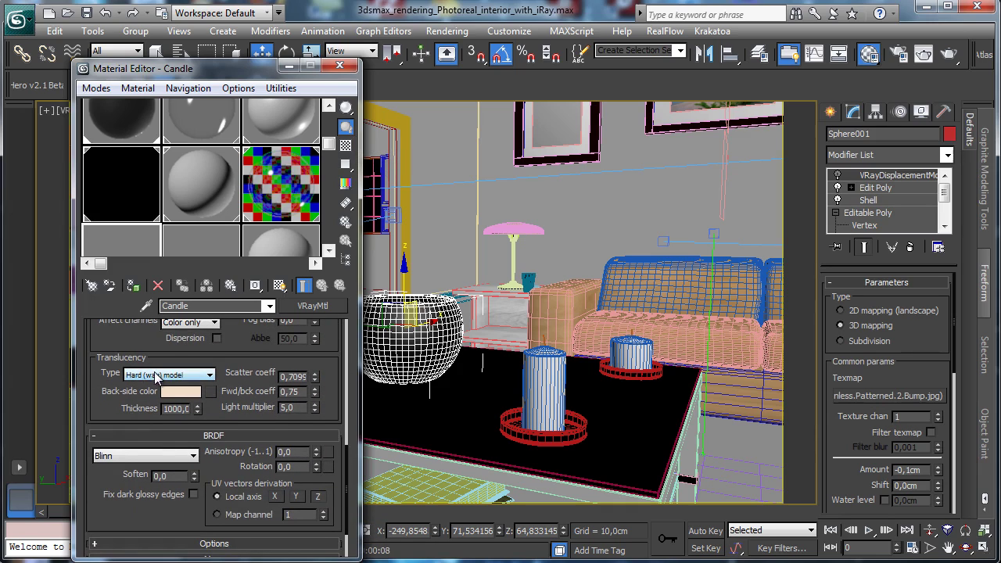
left_click(272, 140)
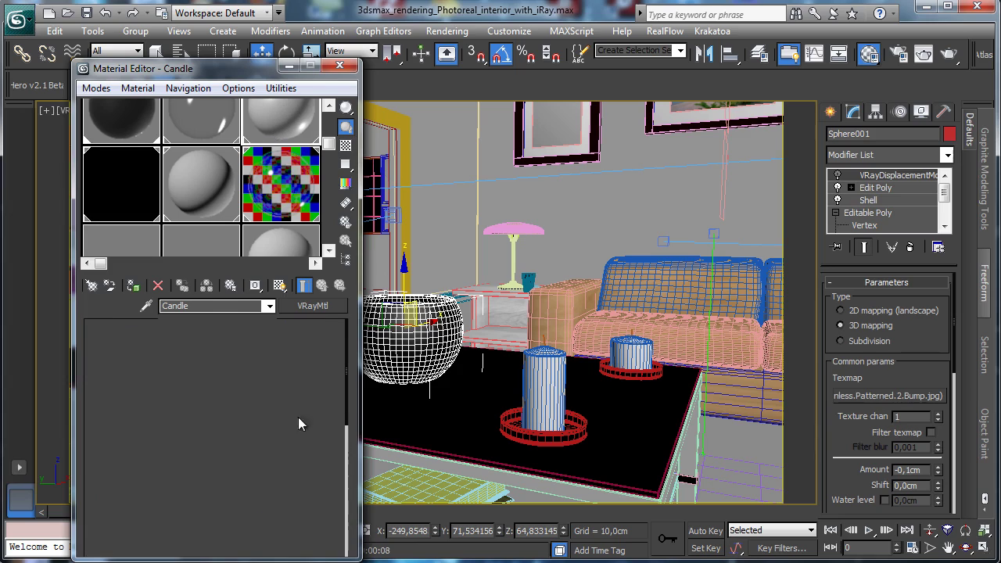
left_click_drag(226, 472, 236, 338)
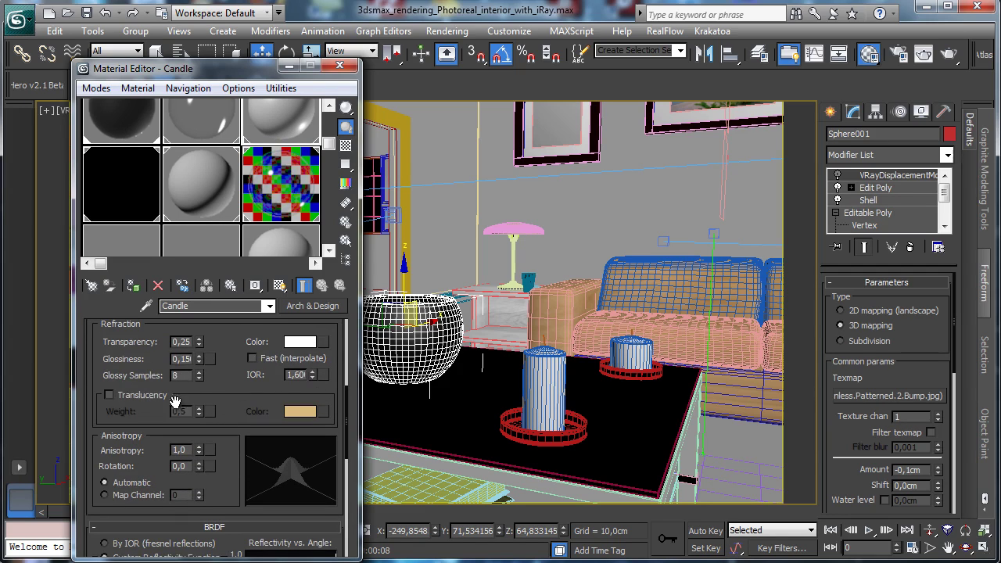
left_click(109, 395)
right_click(296, 415)
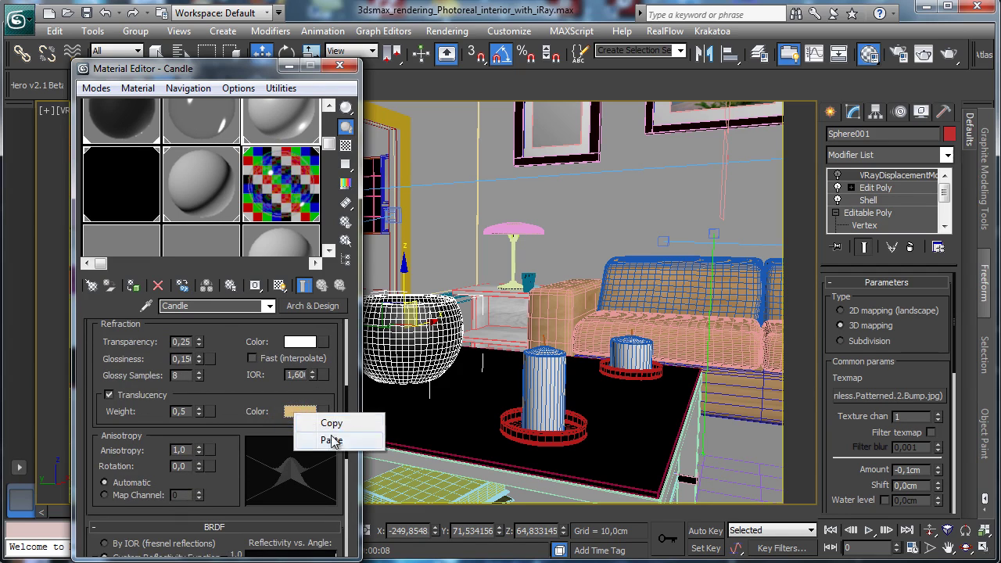
left_click(328, 440)
Review the V-Ray Candle's translucency settings and set the Arch & Design Candle's translucency weight to 1,0.
left_click(133, 253)
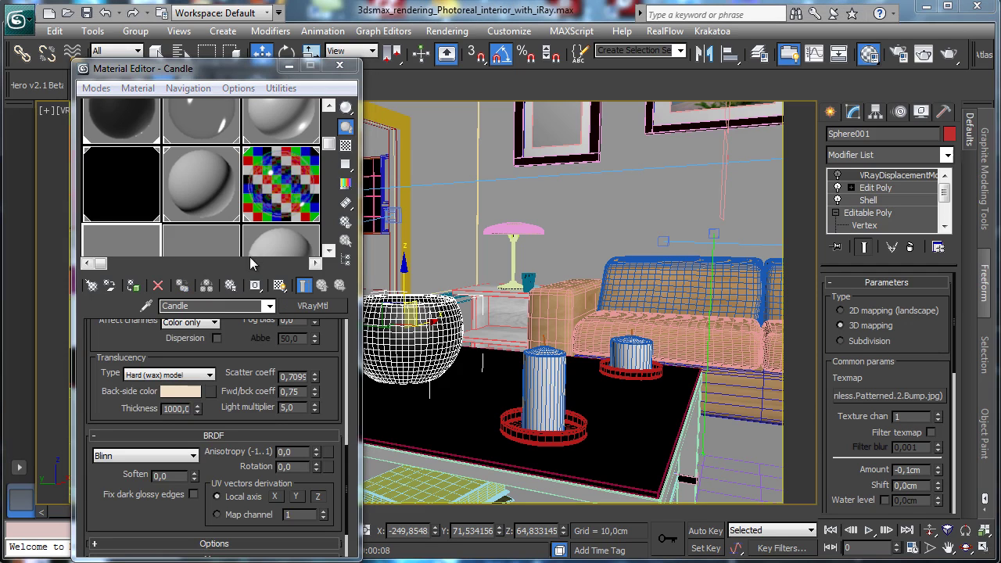
scroll(223, 411, "down", 3)
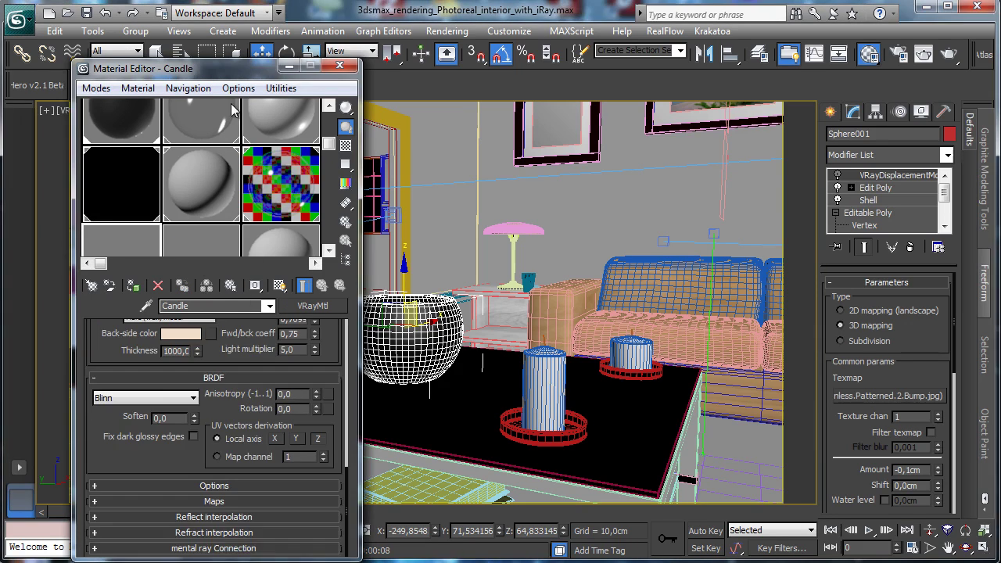
left_click(250, 501)
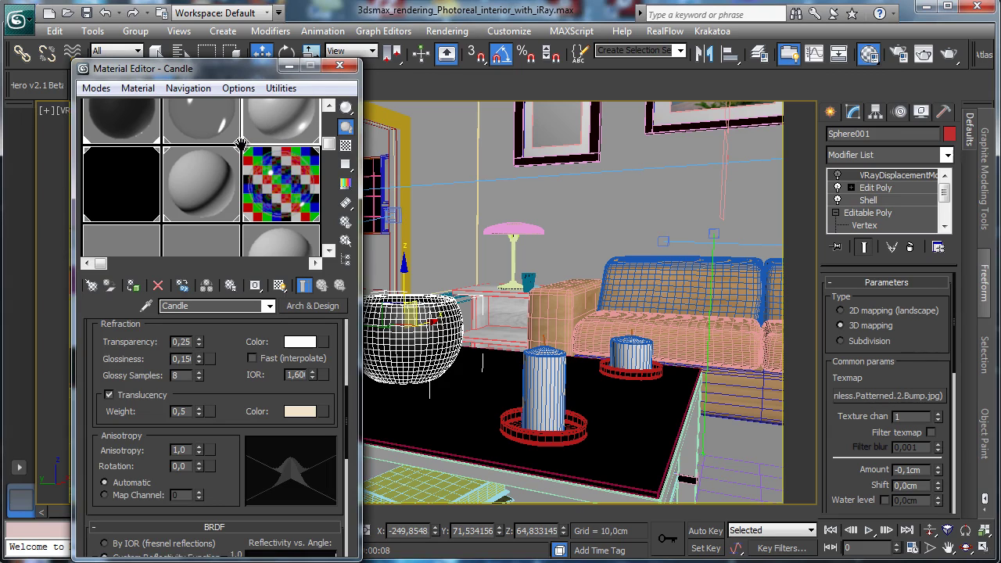
middle_click_drag(242, 134, 241, 167)
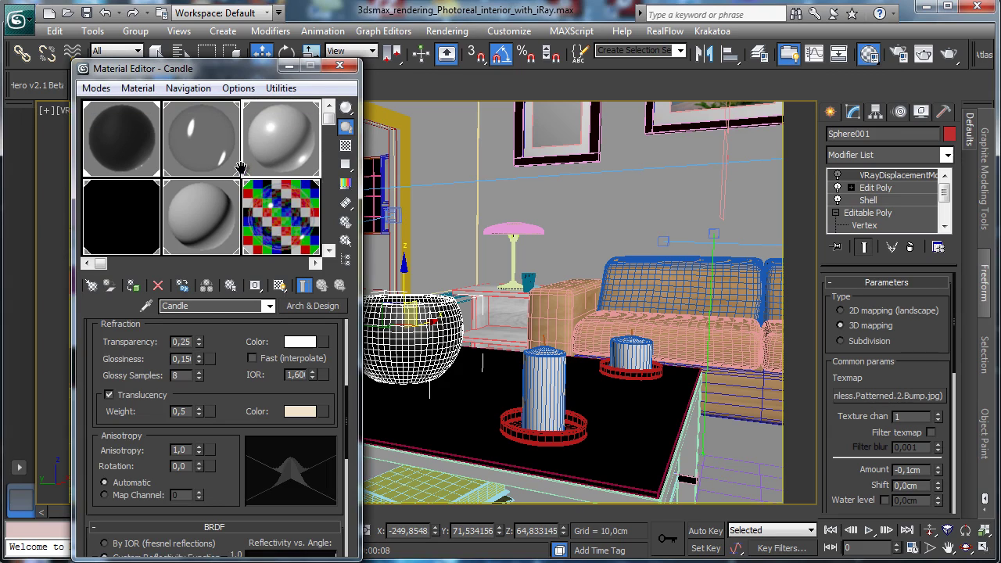
left_click_drag(223, 388, 224, 366)
double_click(187, 390)
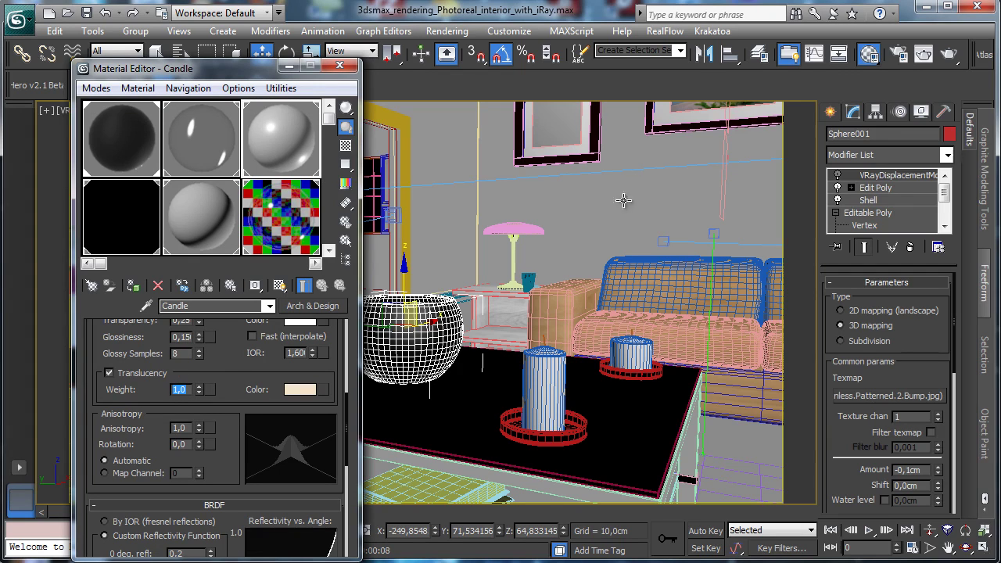
left_click_drag(232, 363, 248, 391)
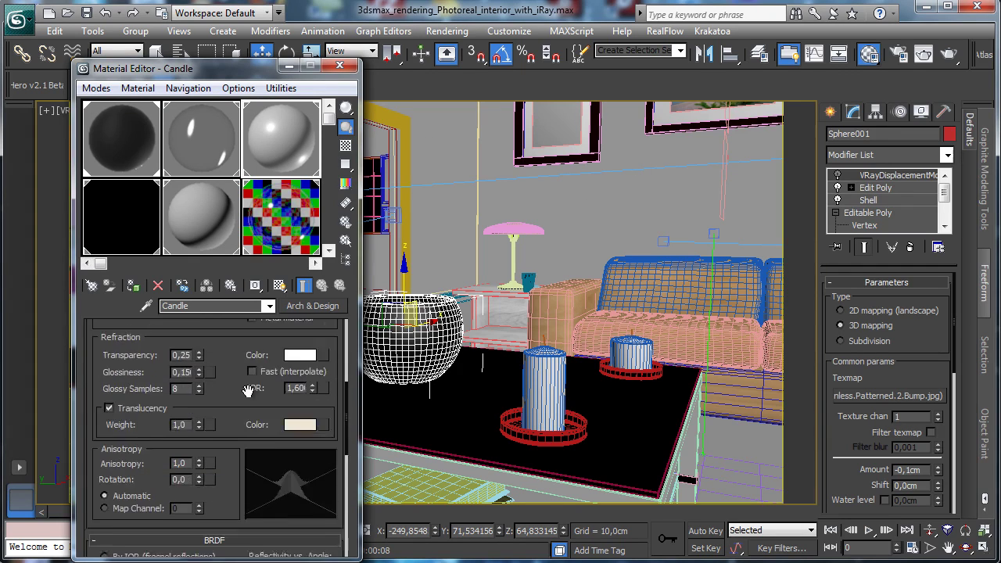
scroll(106, 469, "down", 3)
scroll(112, 494, "up", 15)
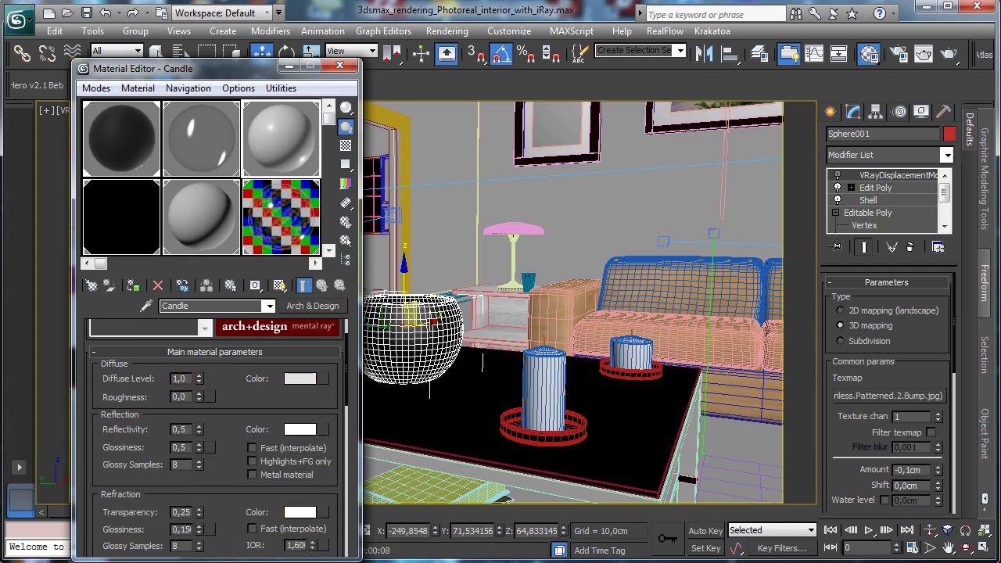
Test-render the coffee table camera view to check the candles, stop the render and minimize the rendered frame.
left_click(949, 55)
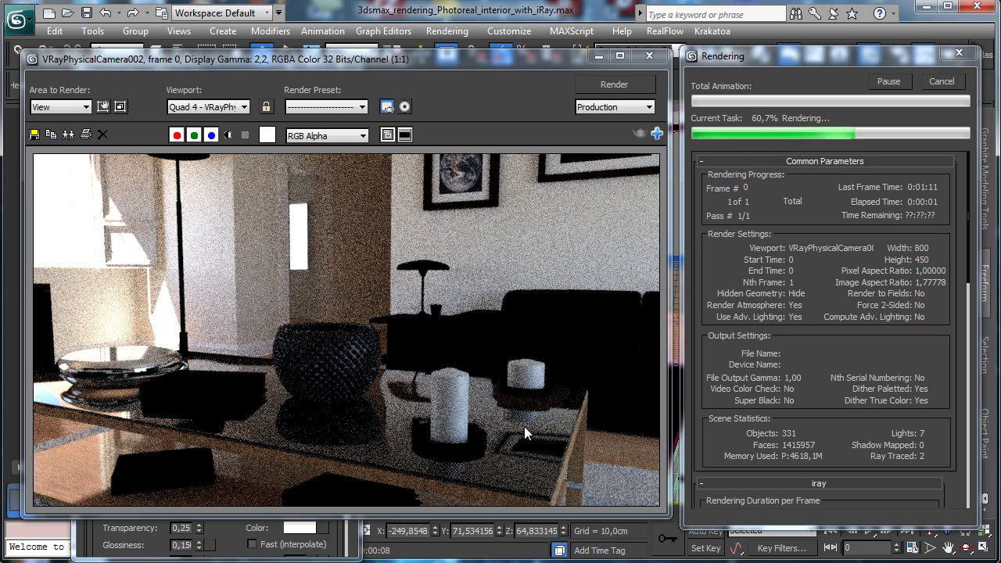
left_click(939, 82)
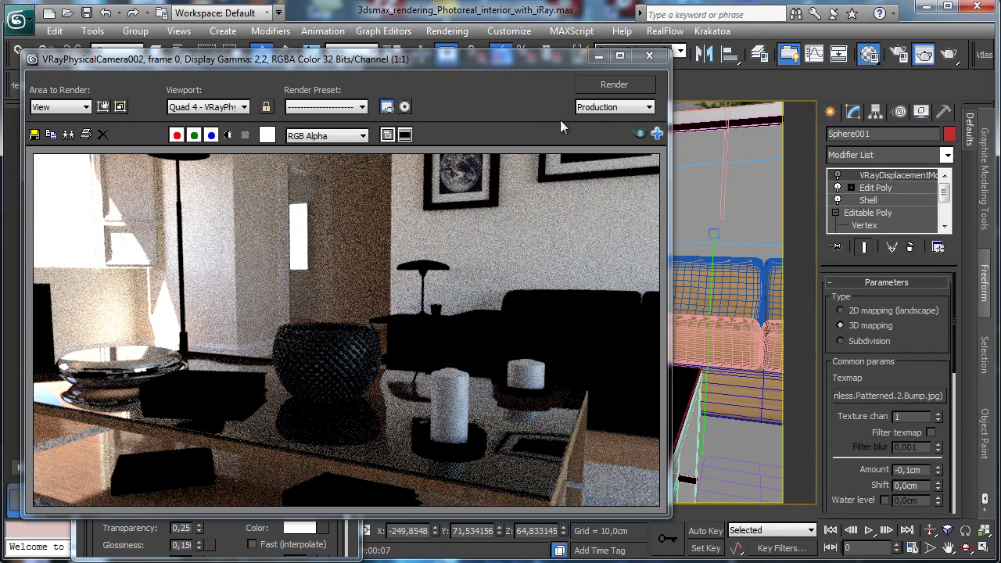
left_click(598, 55)
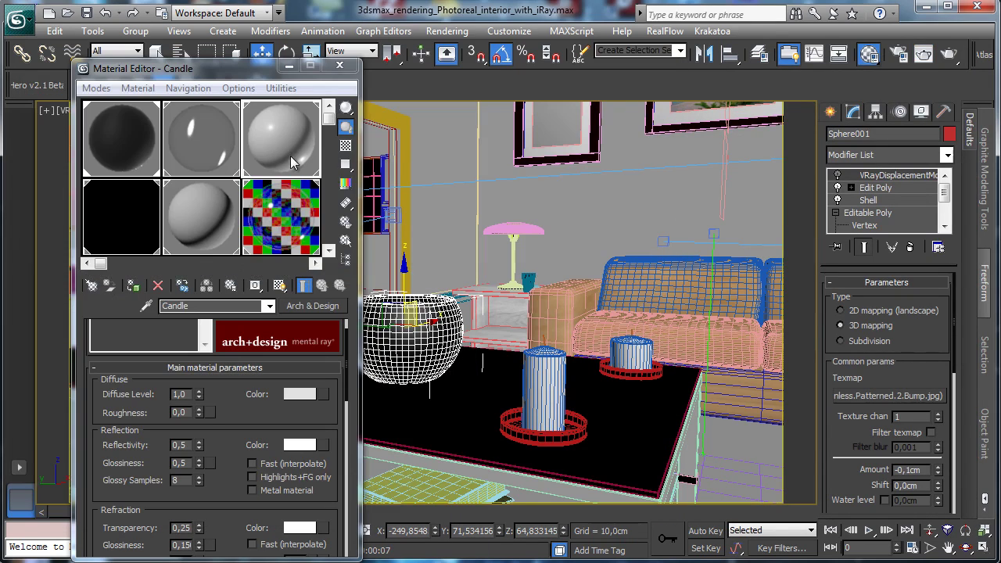
Reset the Candle sample slot and load the Sphere vase material into it from the vase in the scene.
left_click(157, 285)
left_click(252, 359)
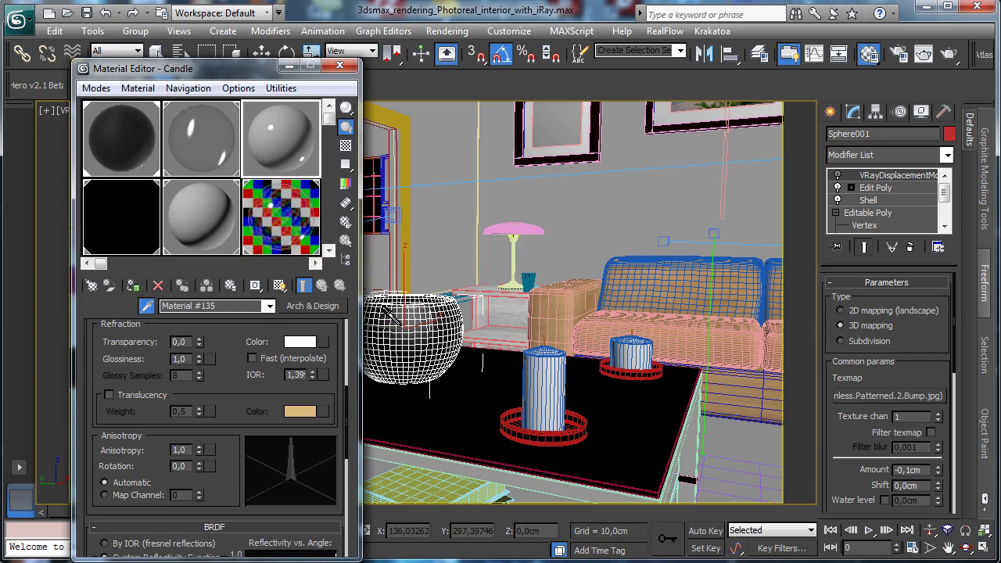
left_click(386, 311)
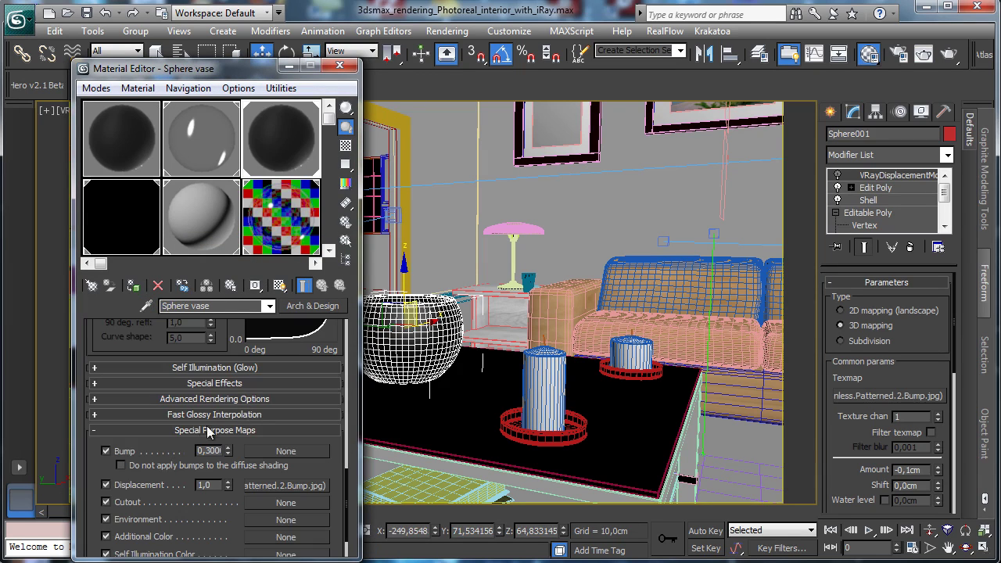
Set the Sphere vase material's displacement amount to 0,35 and open its displacement bitmap's settings.
left_click_drag(232, 505, 233, 551)
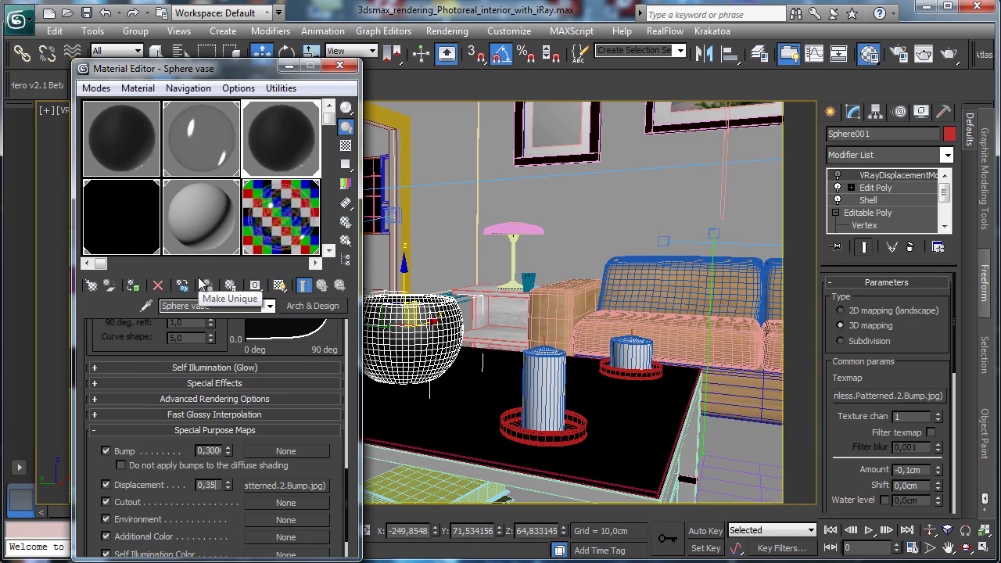
left_click(304, 487)
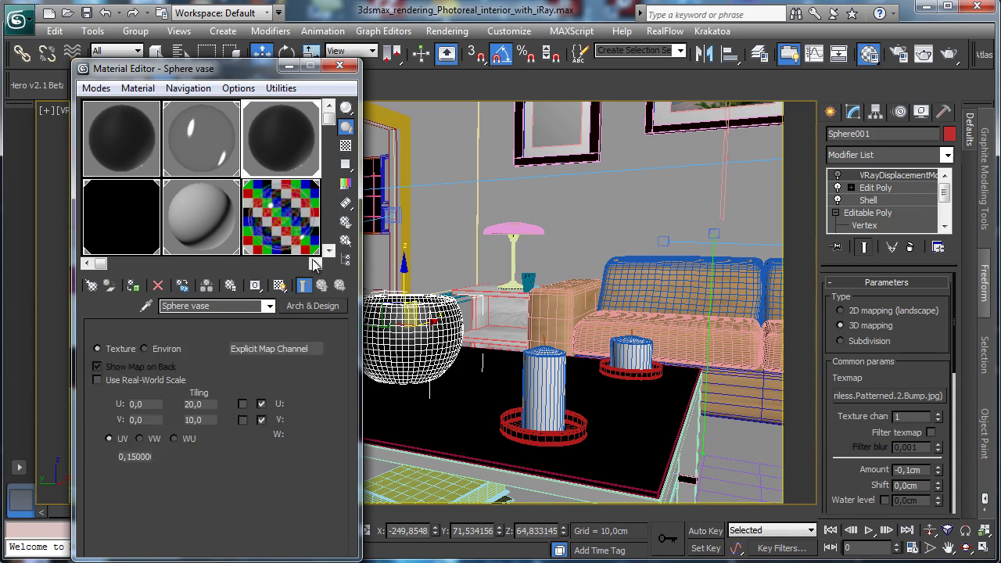
left_click(305, 286)
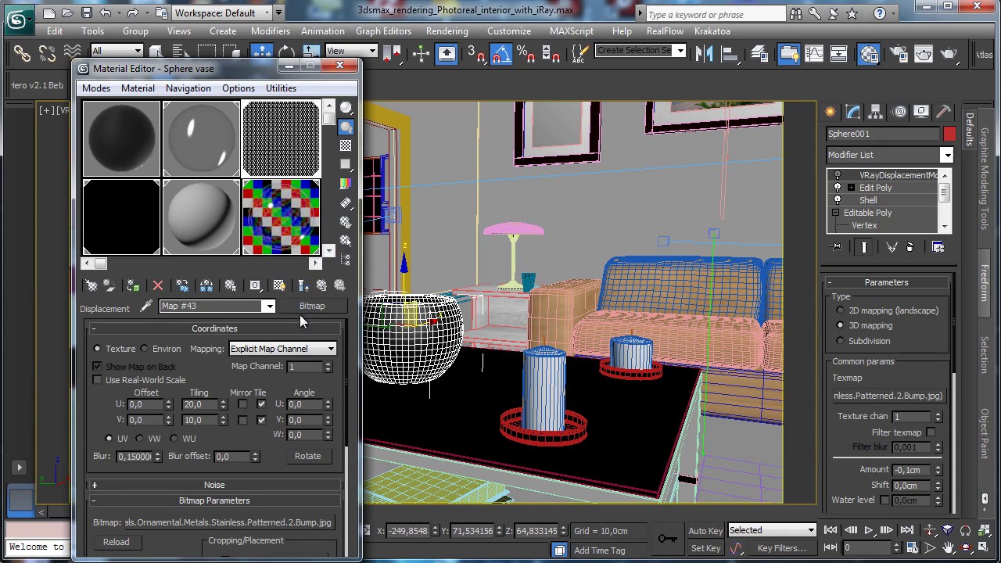
Invert the output of the Sphere vase's displacement bitmap and return to the parent material.
scroll(243, 438, "down", 5)
scroll(196, 382, "down", 2)
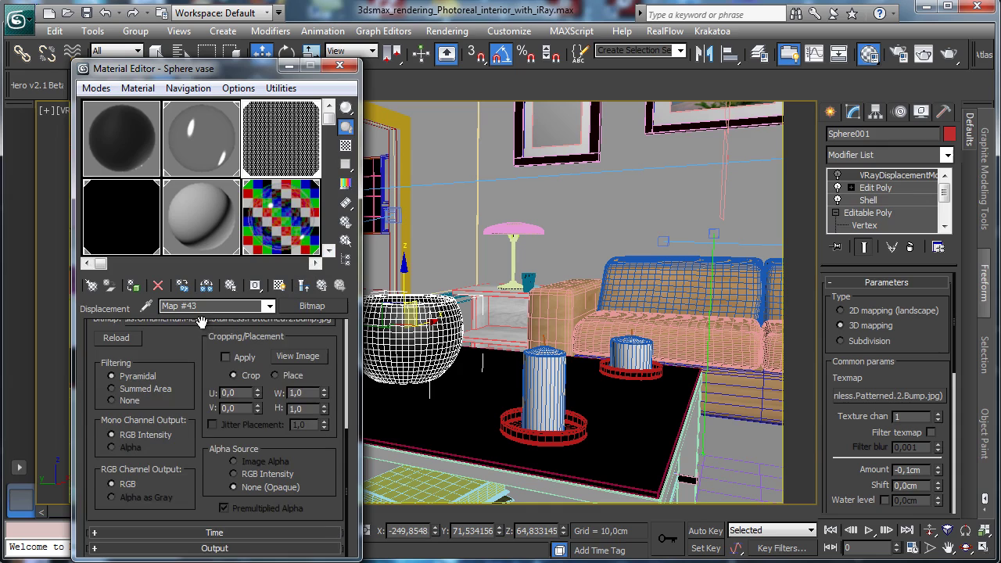
left_click(165, 548)
left_click(117, 348)
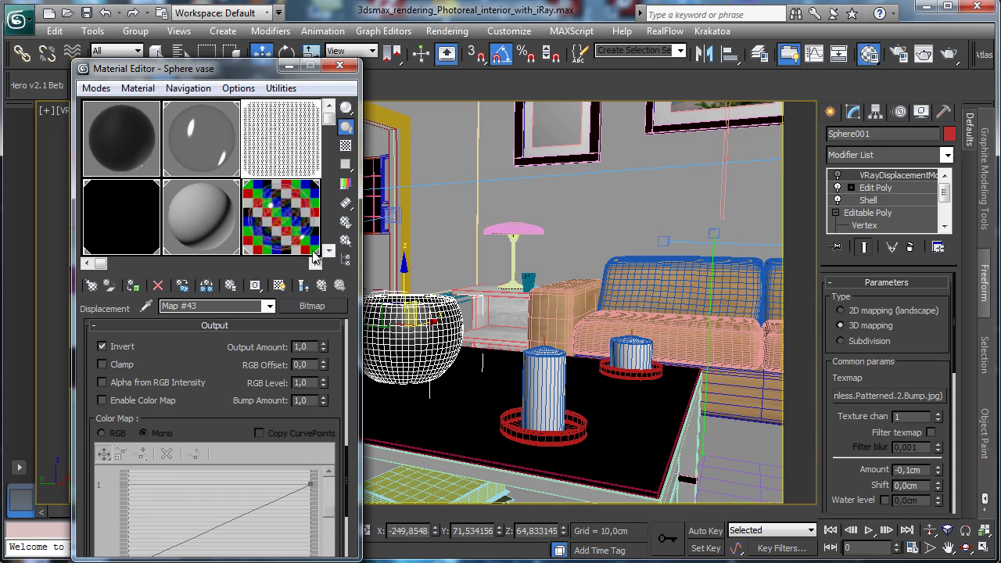
left_click(322, 285)
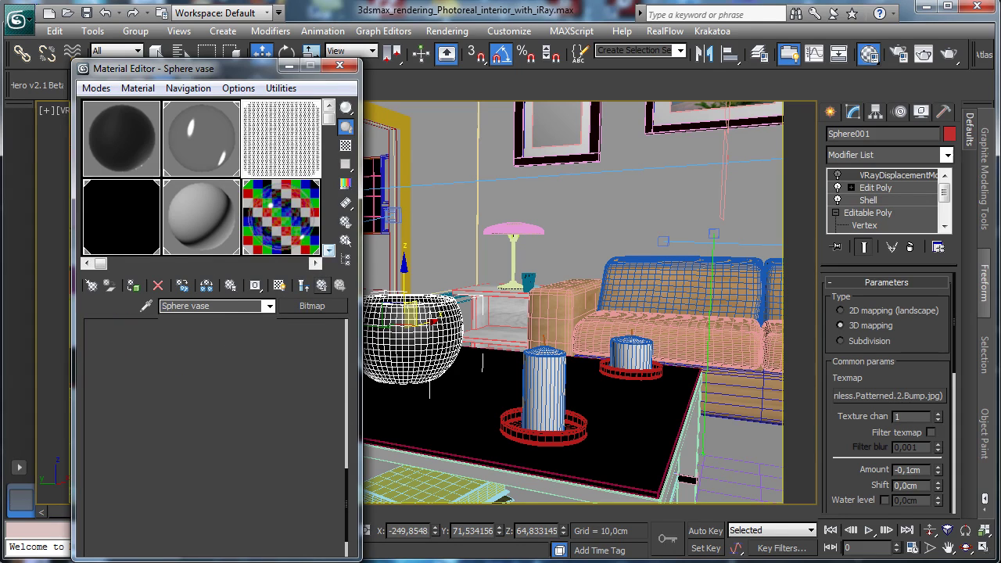
Reset the three upper sample slots holding the Sphere vase and Chromic materials, affecting only the editor slots.
left_click(109, 150)
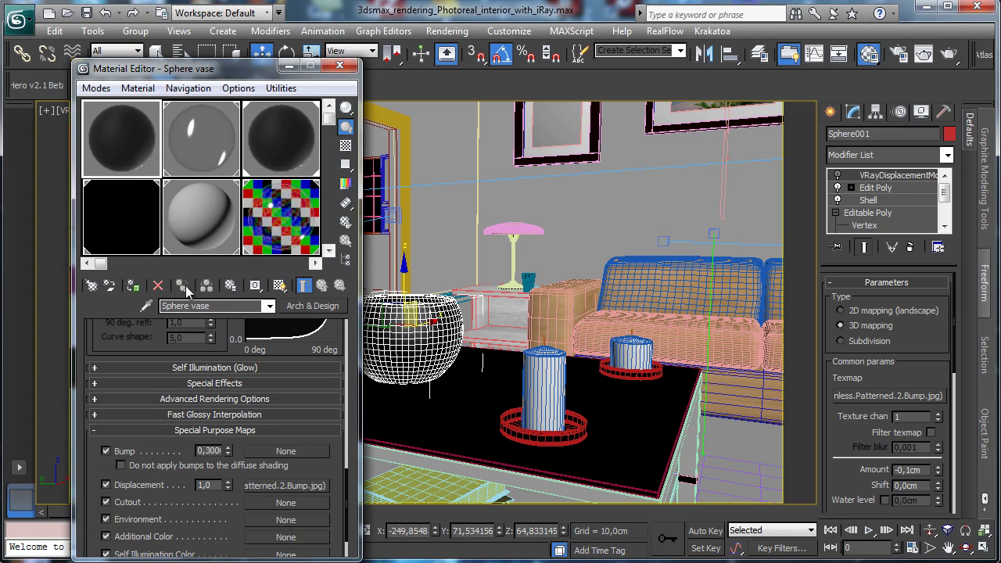
left_click(156, 288)
left_click(738, 488)
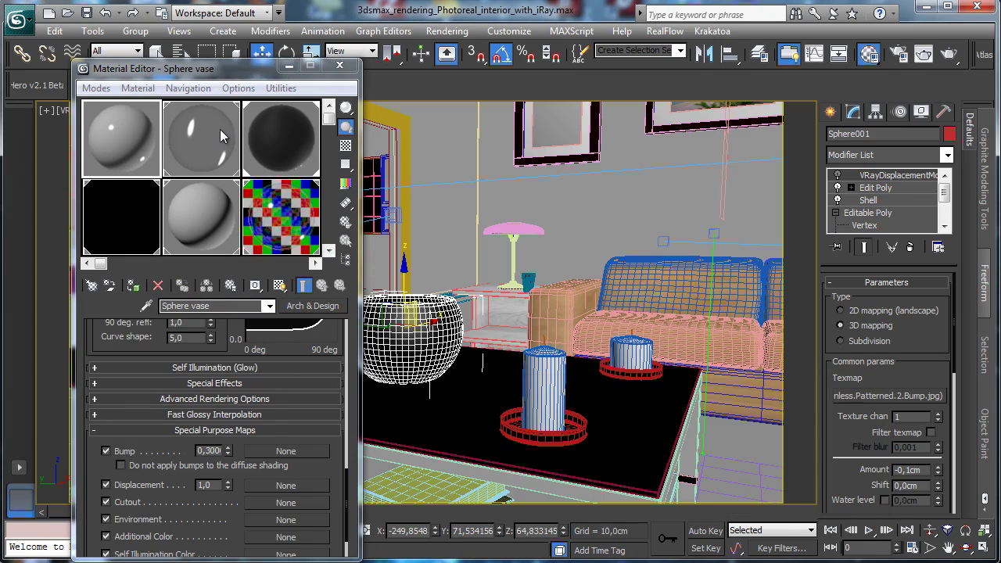
left_click(157, 286)
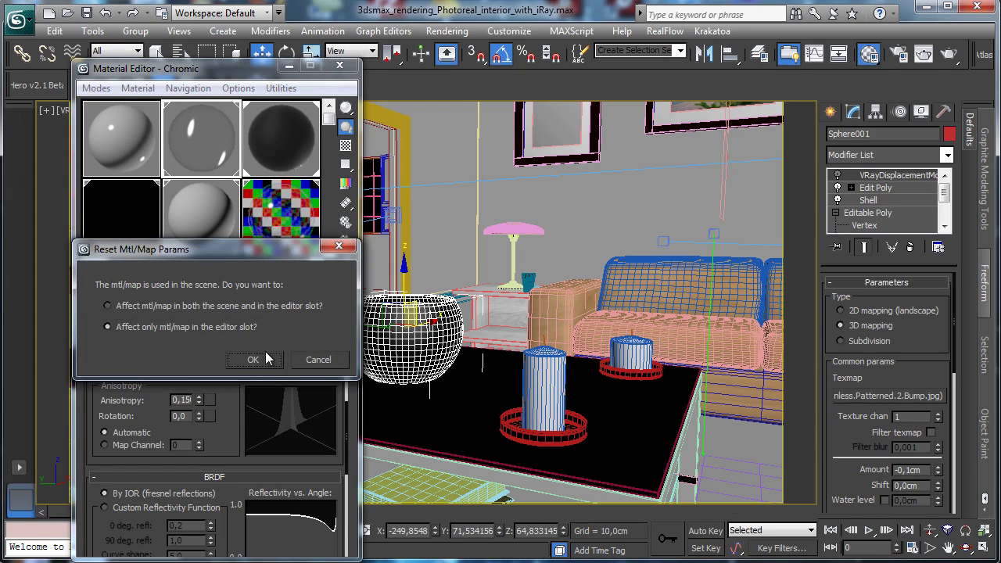
left_click(252, 359)
left_click(280, 137)
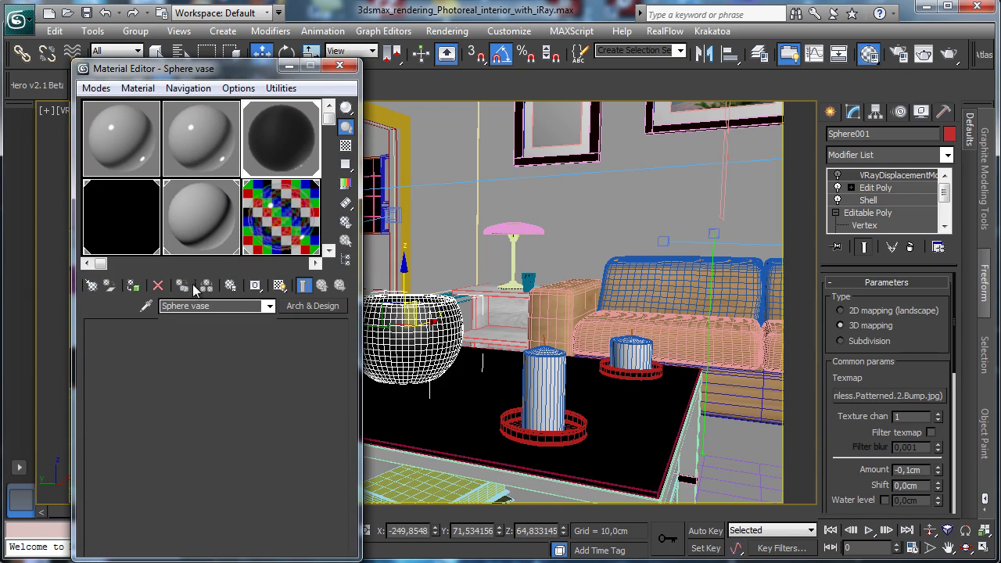
left_click(158, 285)
left_click(252, 357)
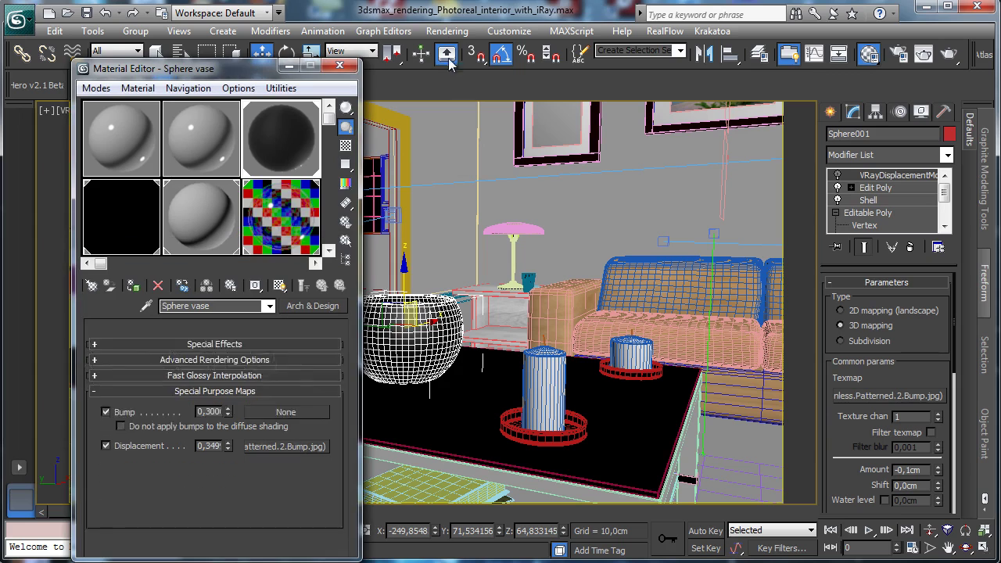
Load the Candle glass material from the Material Explorer into the first sample slot as an instance.
left_click(509, 30)
key("Escape")
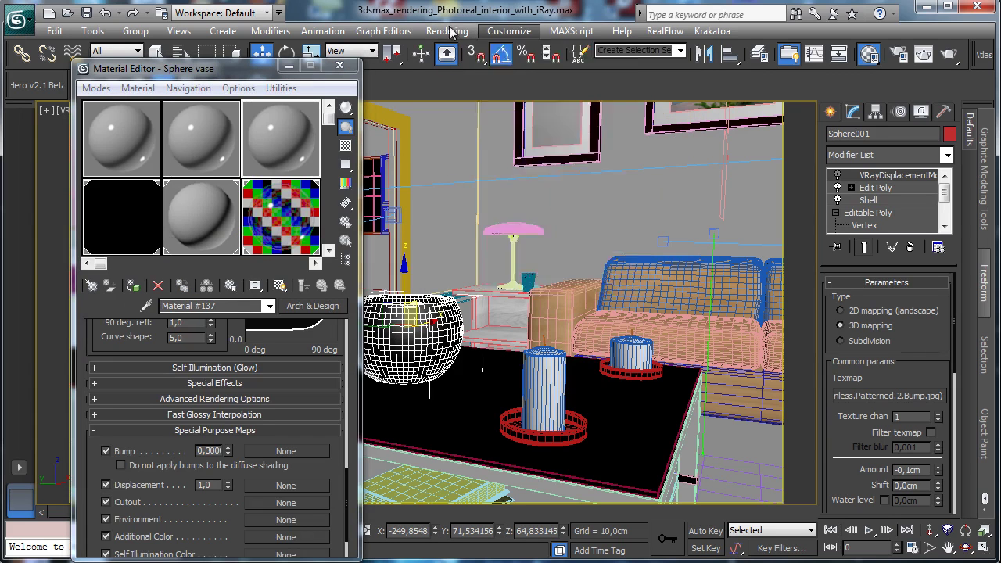
left_click(450, 31)
left_click(508, 265)
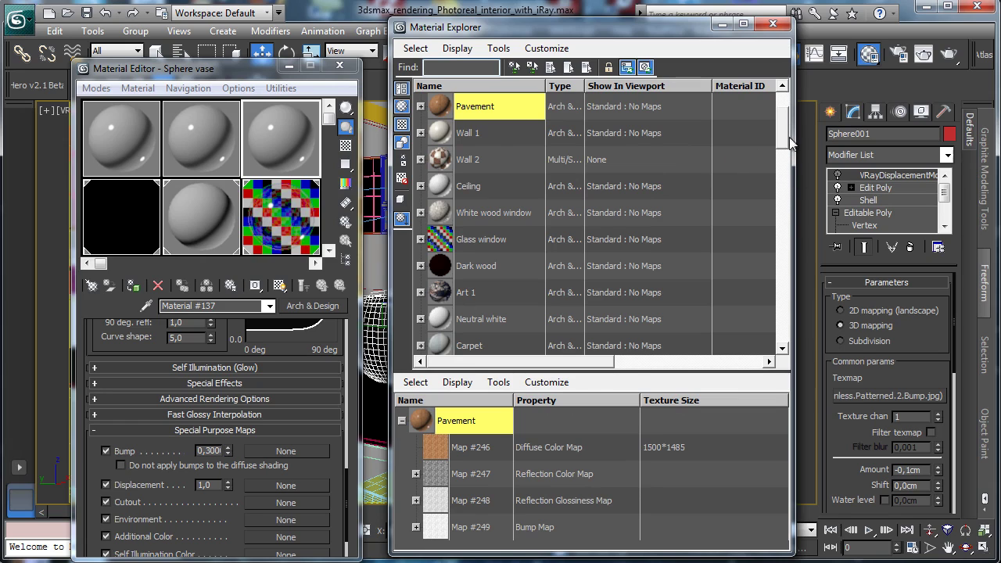
left_click_drag(790, 141, 793, 181)
left_click(442, 218)
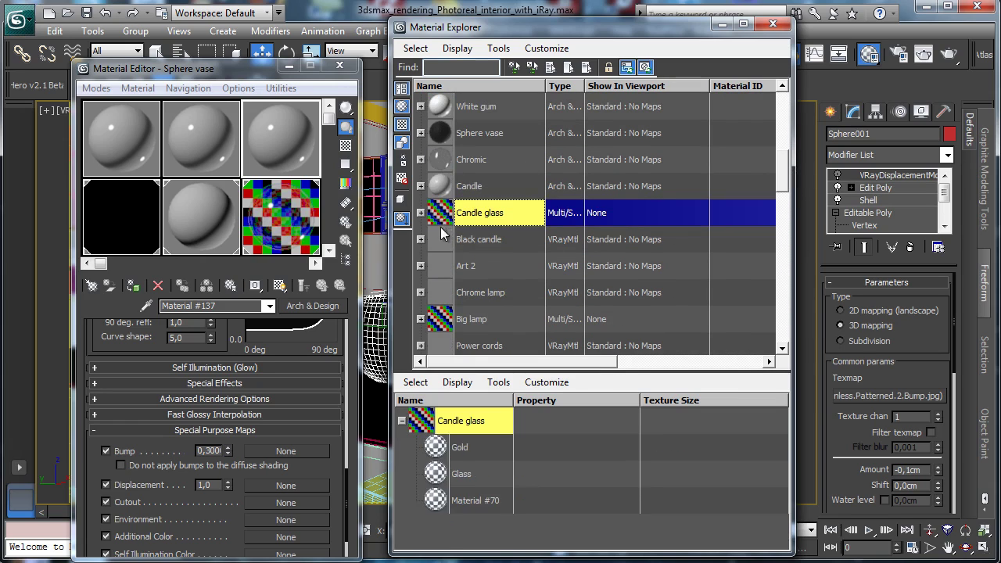
left_click_drag(116, 151, 117, 152)
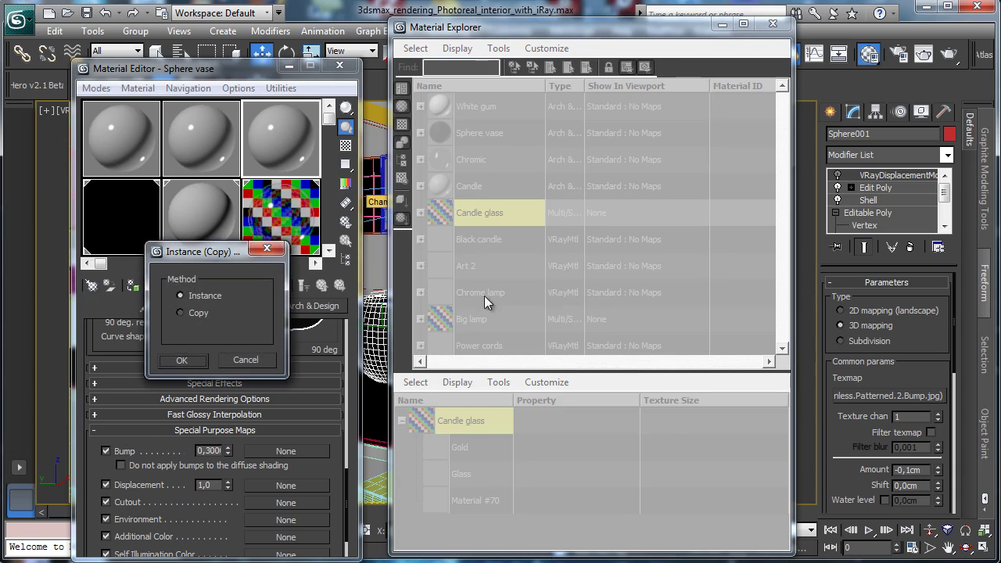
left_click(189, 362)
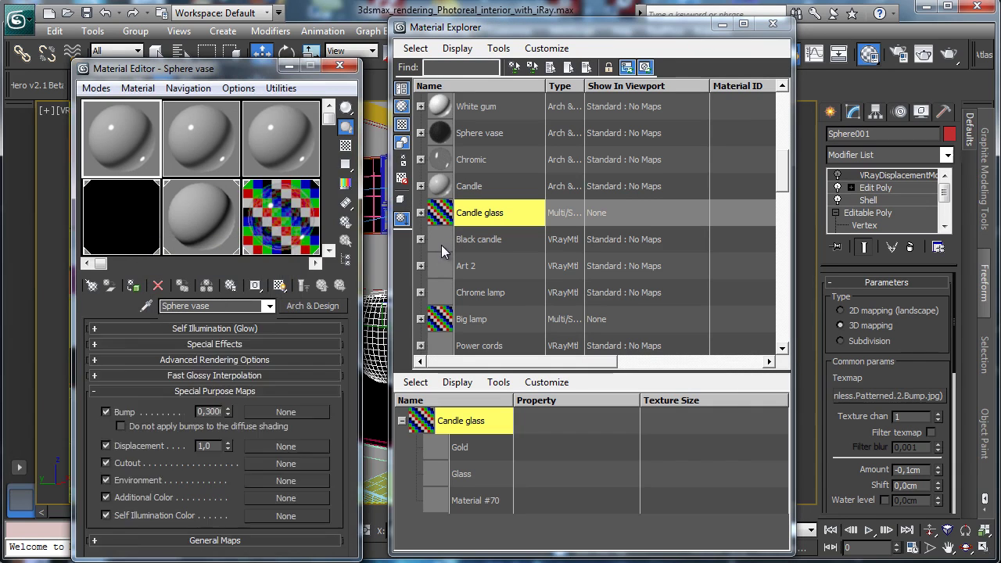
Load Black candle and Art 2 into the second and third sample slots as instances, and close the Material Explorer.
left_click(435, 239)
left_click_drag(436, 239, 196, 156)
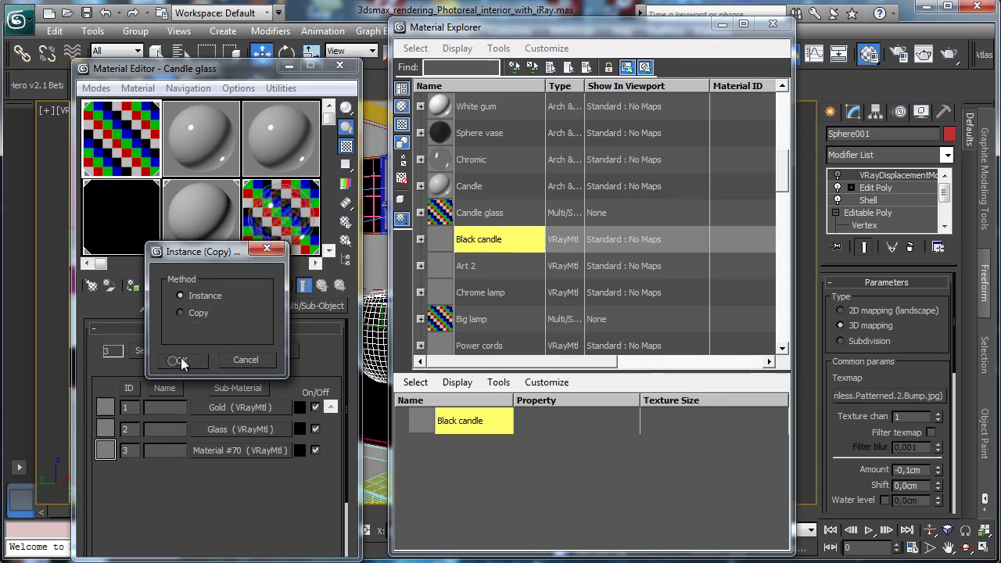
left_click(180, 361)
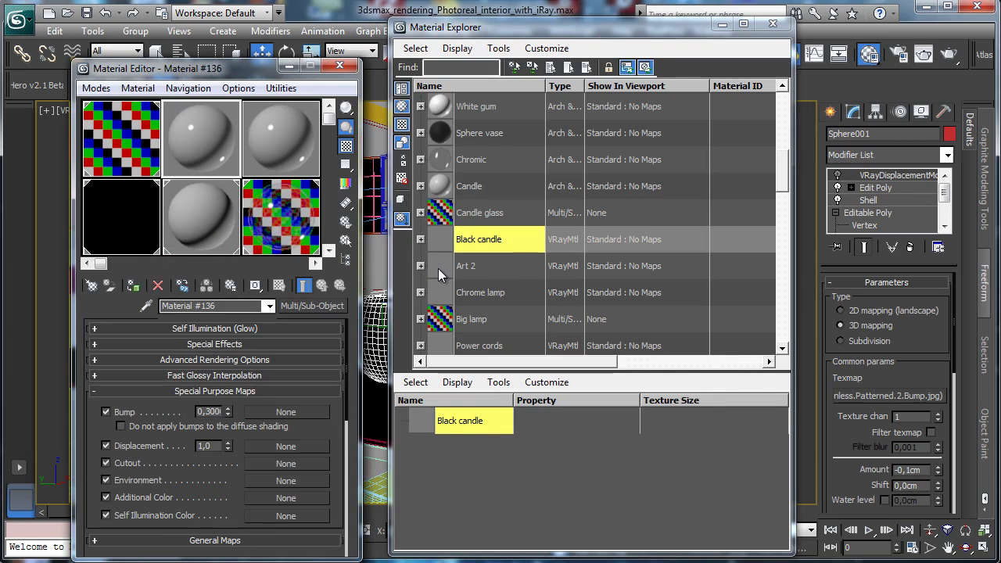
left_click(440, 270)
left_click_drag(446, 272, 277, 149)
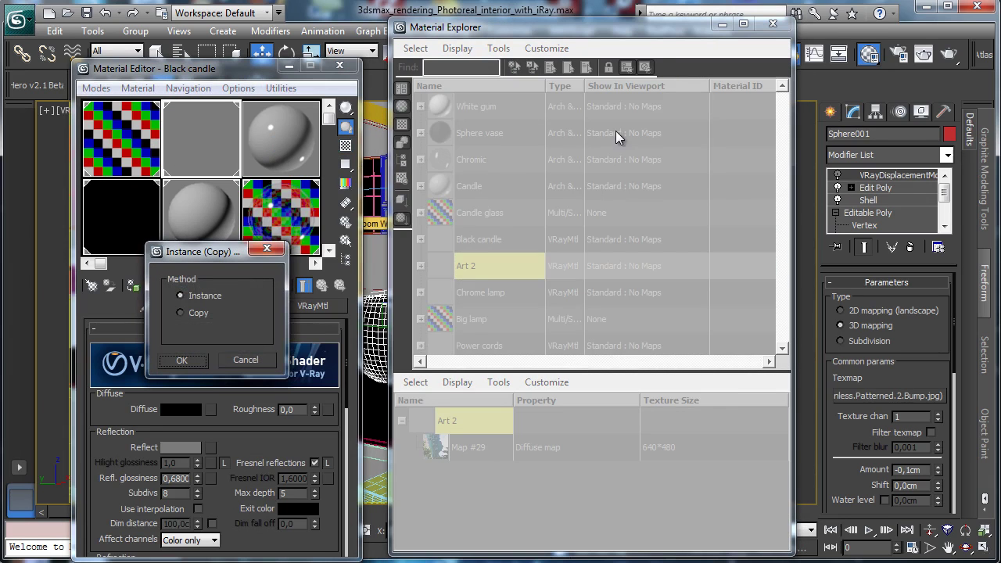
left_click(181, 361)
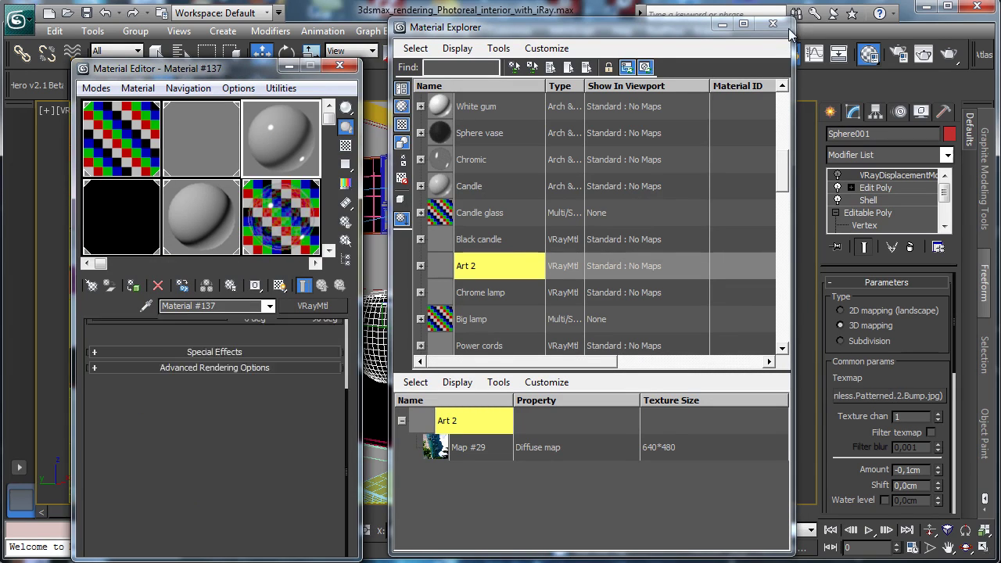
left_click(774, 26)
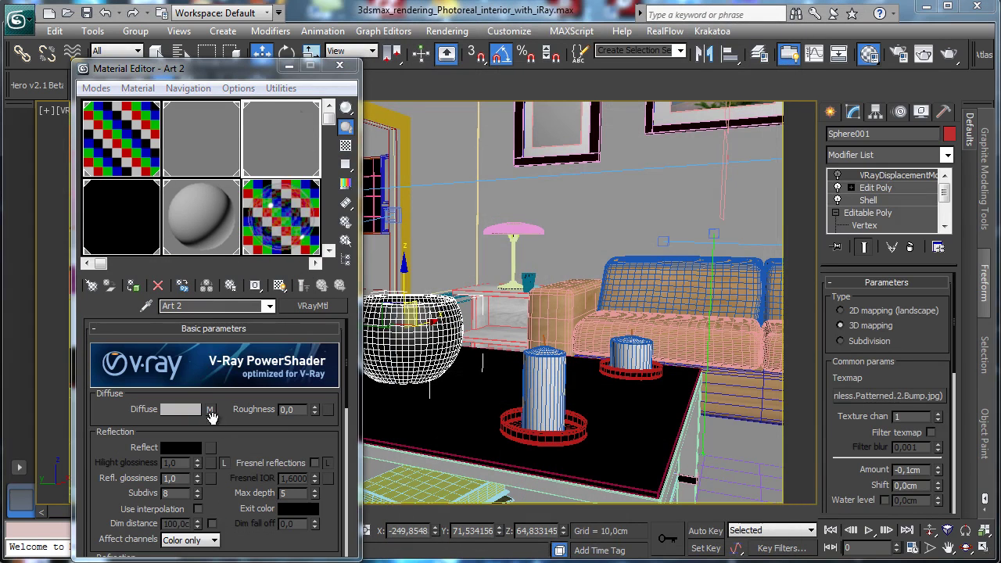
Convert Art 2 to an Arch & Design material, carrying over its diffuse map as a copy and zeroing its reflectivity.
right_click(211, 412)
left_click(239, 435)
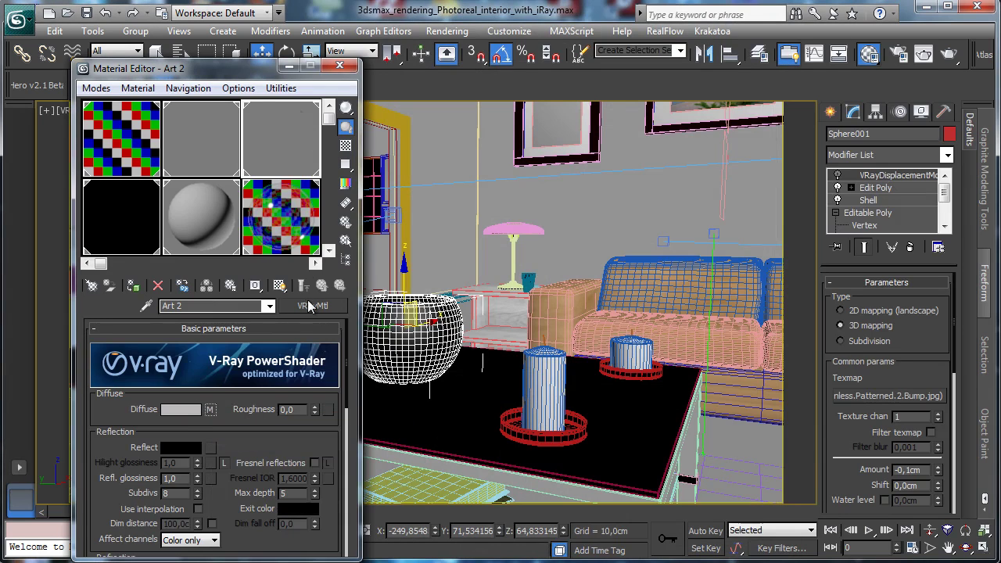
left_click(317, 305)
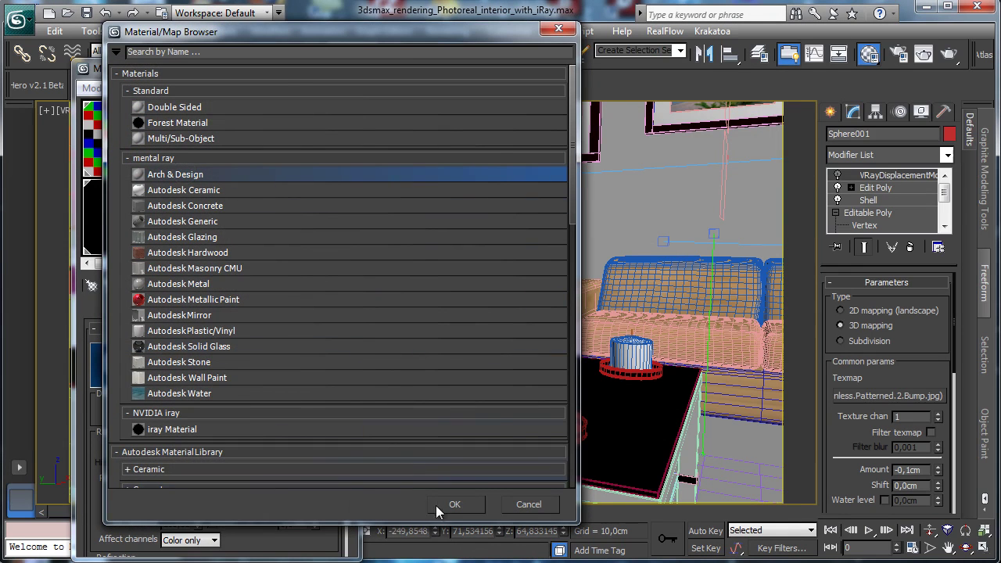
left_click(436, 506)
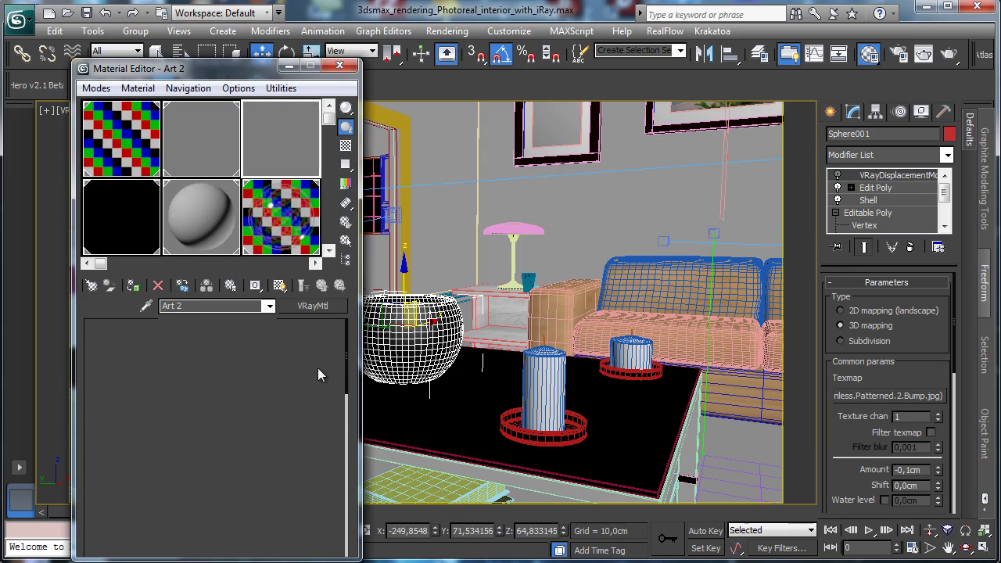
right_click(321, 429)
left_click(337, 431)
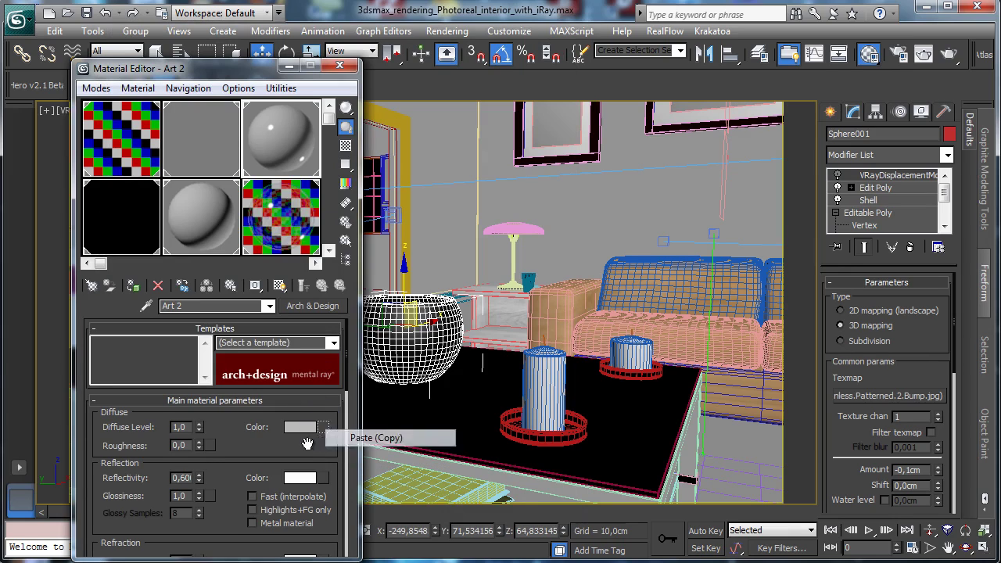
right_click(200, 479)
Review the Black candle's V-Ray reflection and refraction settings and convert it to an Arch & Design material.
left_click(200, 137)
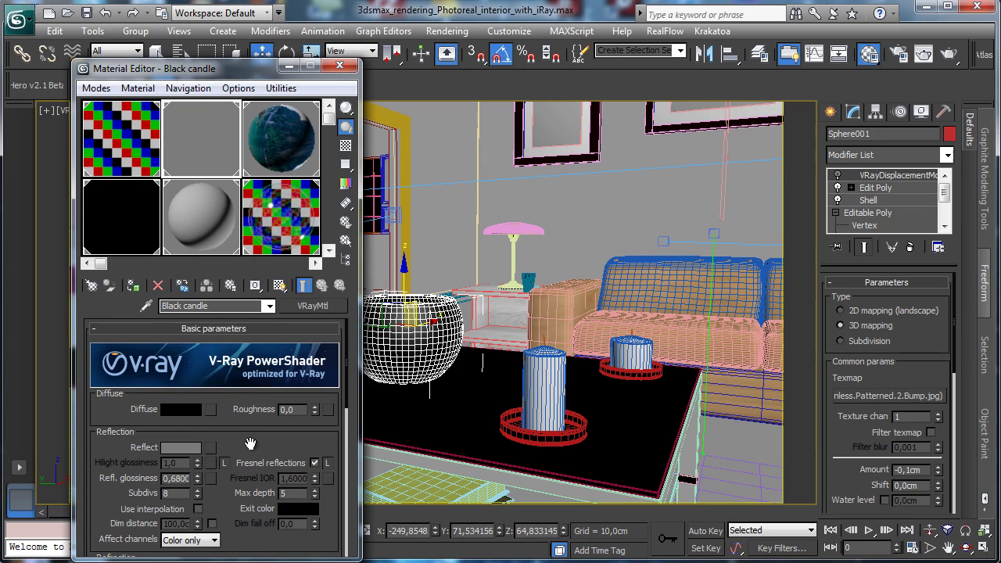
left_click_drag(250, 444, 260, 384)
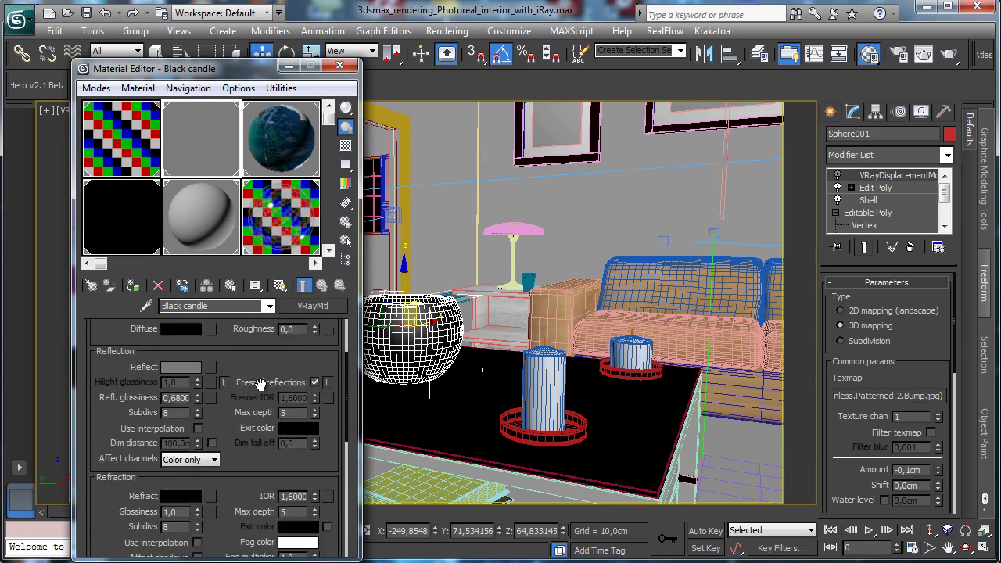
scroll(261, 383, "up", 3)
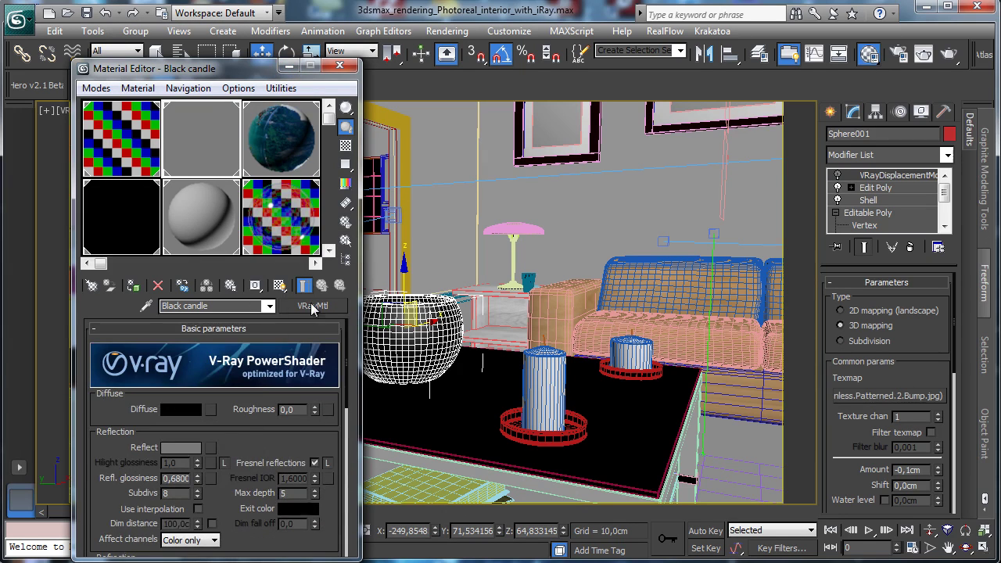
left_click(312, 307)
double_click(210, 174)
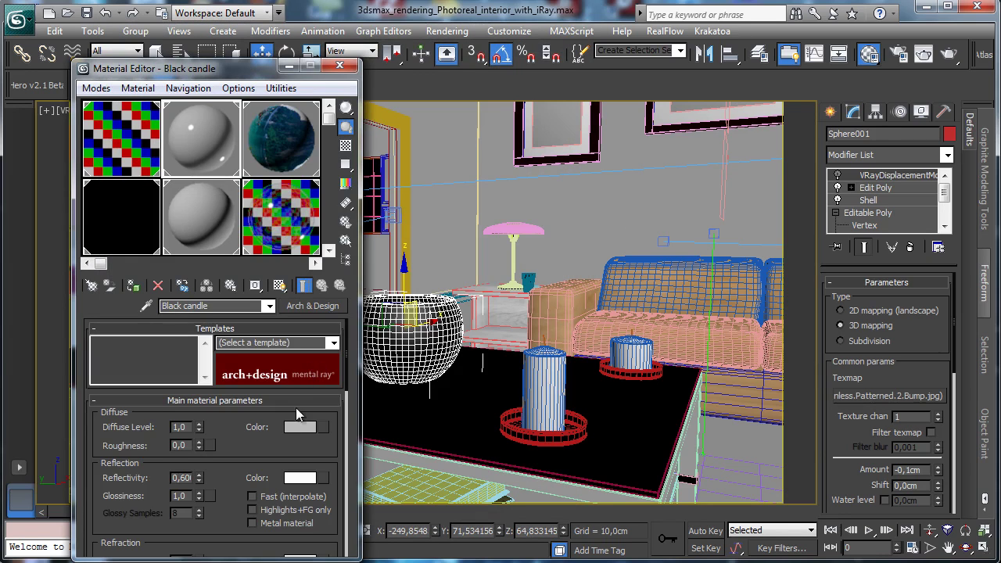
Set the Black candle's diffuse color to black, its glossiness to 0,35 and its reflectivity to about 0,34.
left_click(300, 426)
left_click(450, 159)
left_click(500, 198)
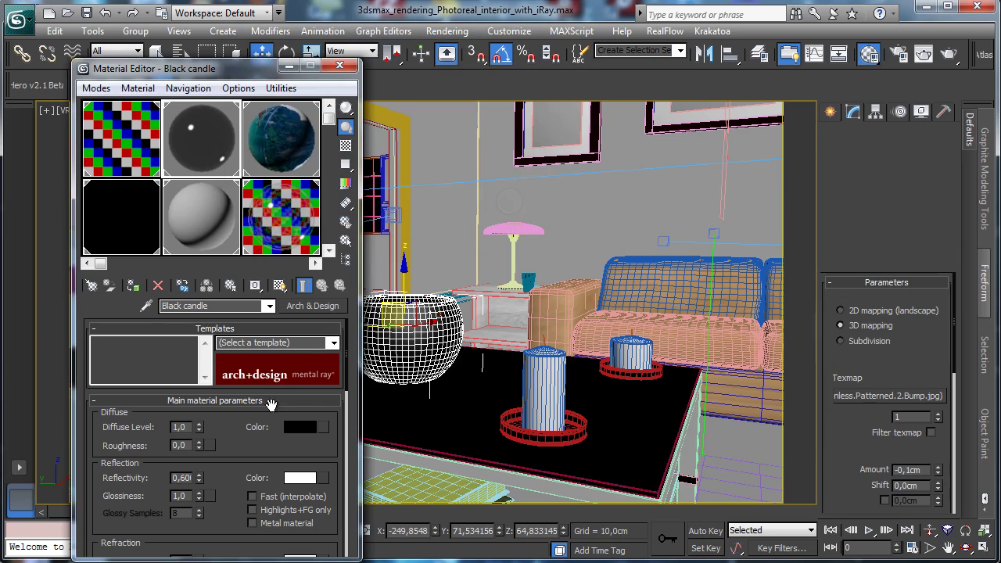
scroll(223, 425, "down", 2)
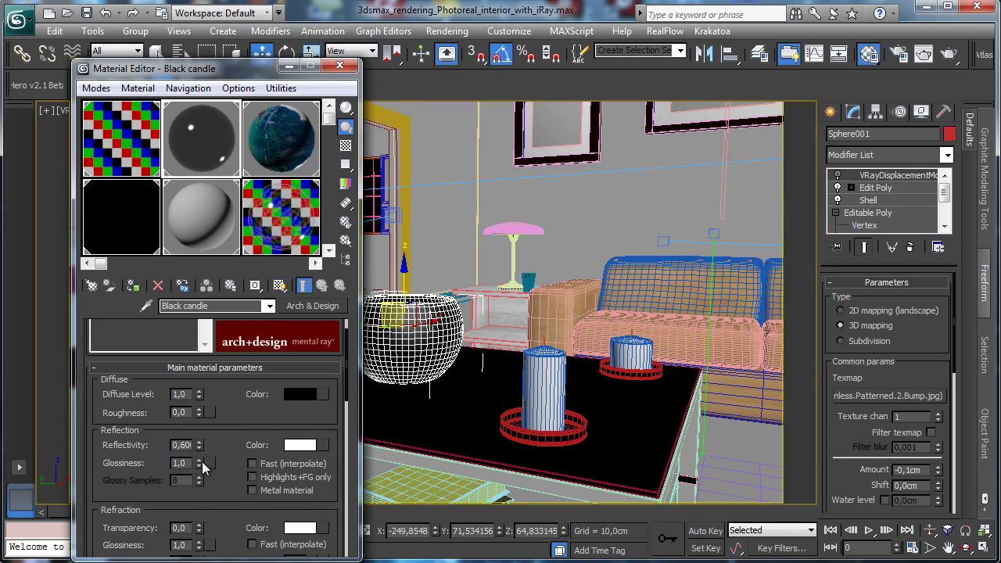
left_click_drag(202, 463, 193, 512)
double_click(181, 444)
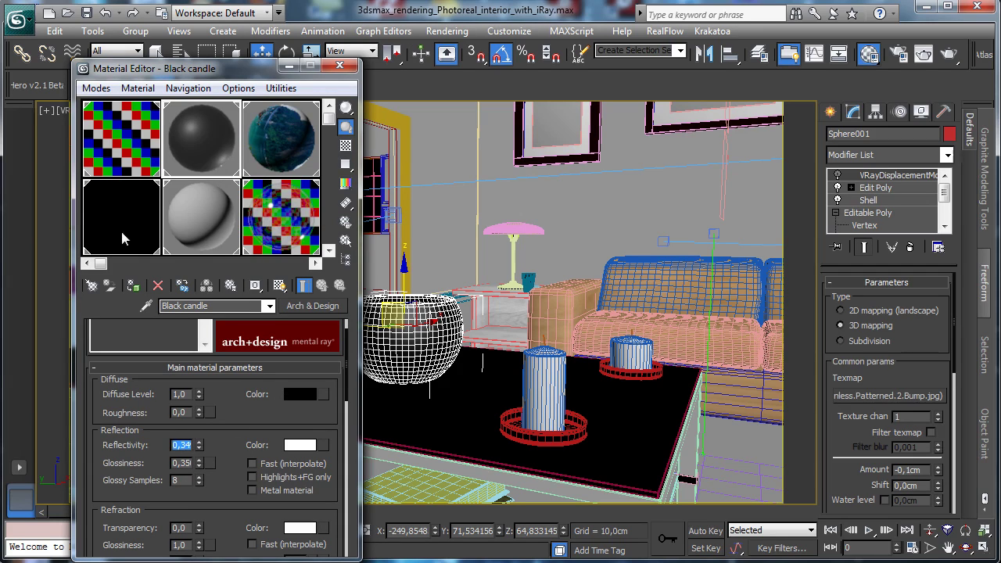
Open the Gold sub-material of Candle glass and copy its reflection color.
left_click(119, 140)
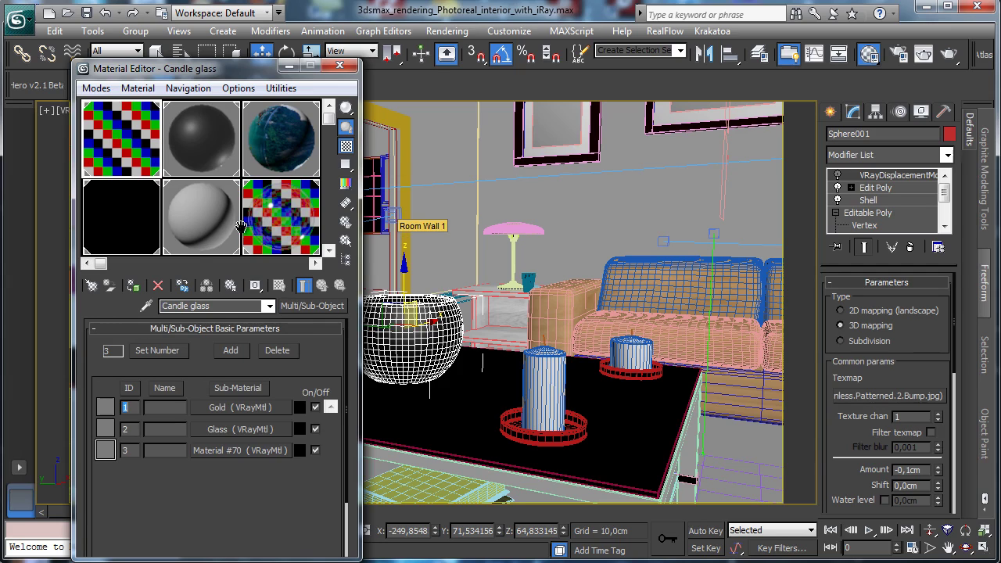
scroll(160, 184, "down", 1)
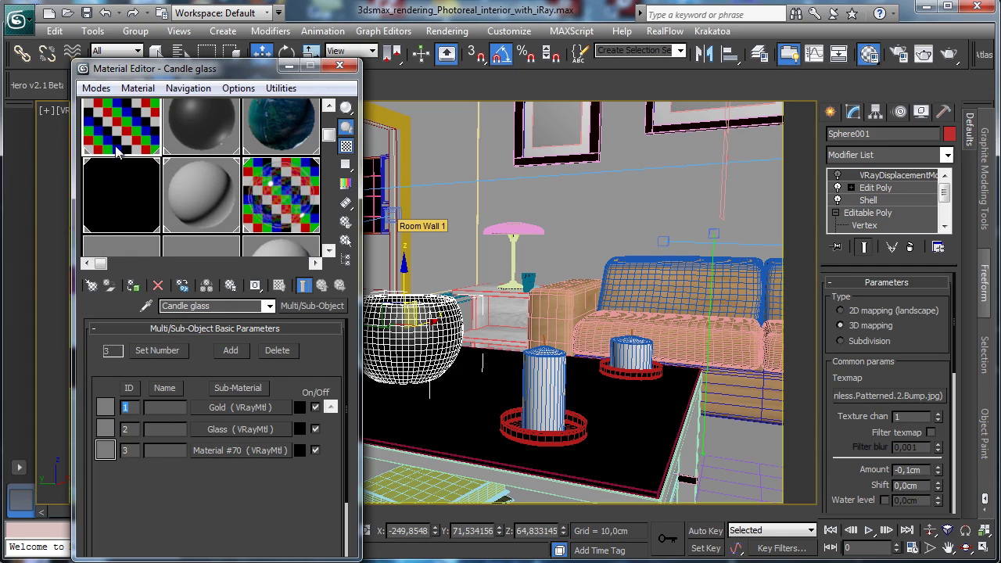
left_click(240, 407)
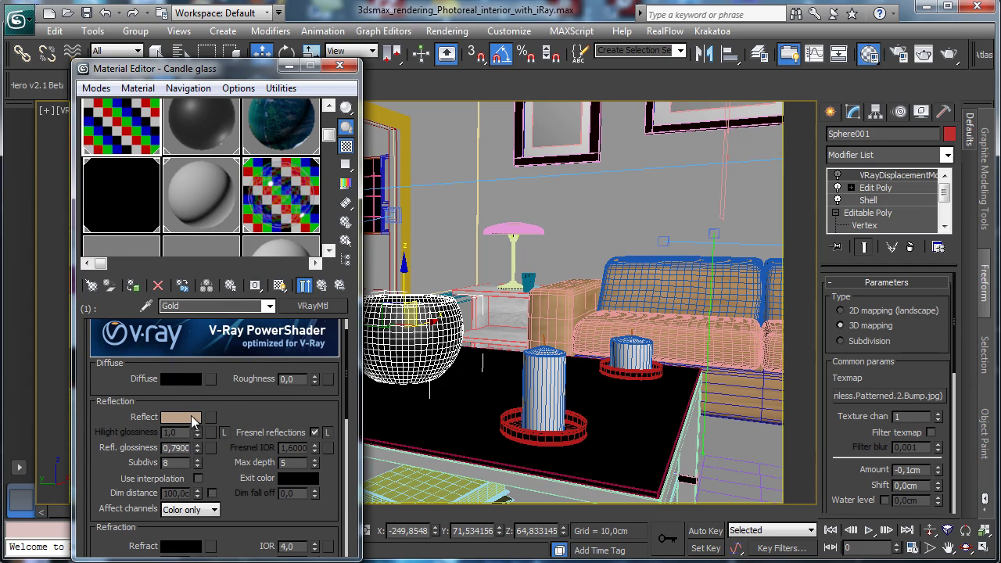
right_click(194, 418)
left_click(226, 424)
Check the Gold sub-material's V-Ray parameters and maps, and convert it to an Arch & Design material.
mouse_move(257, 410)
left_mouse_down()
mouse_move(309, 200)
mouse_move(267, 410)
left_mouse_up()
scroll(266, 411, "up", 2)
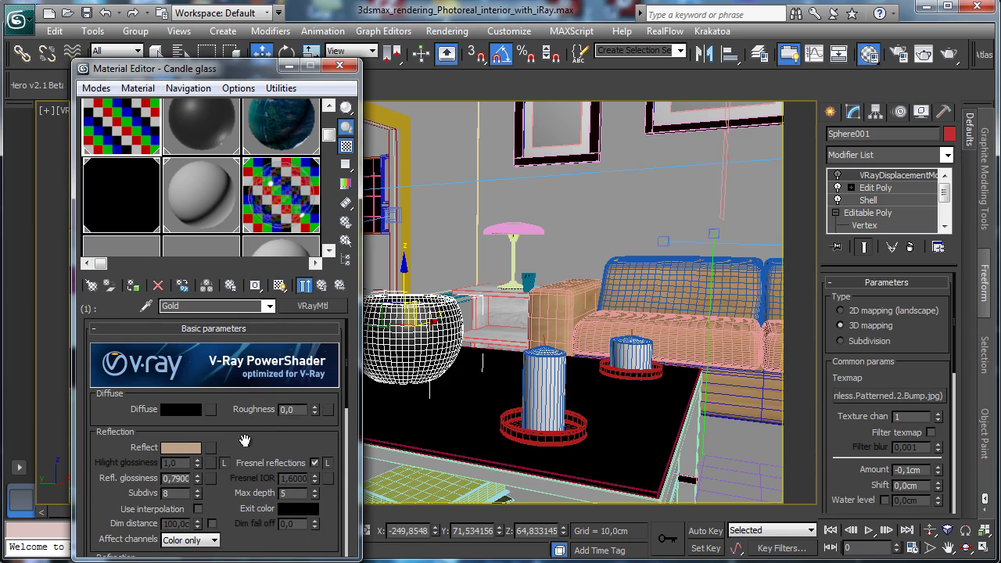
scroll(246, 440, "down", 10)
left_click(200, 501)
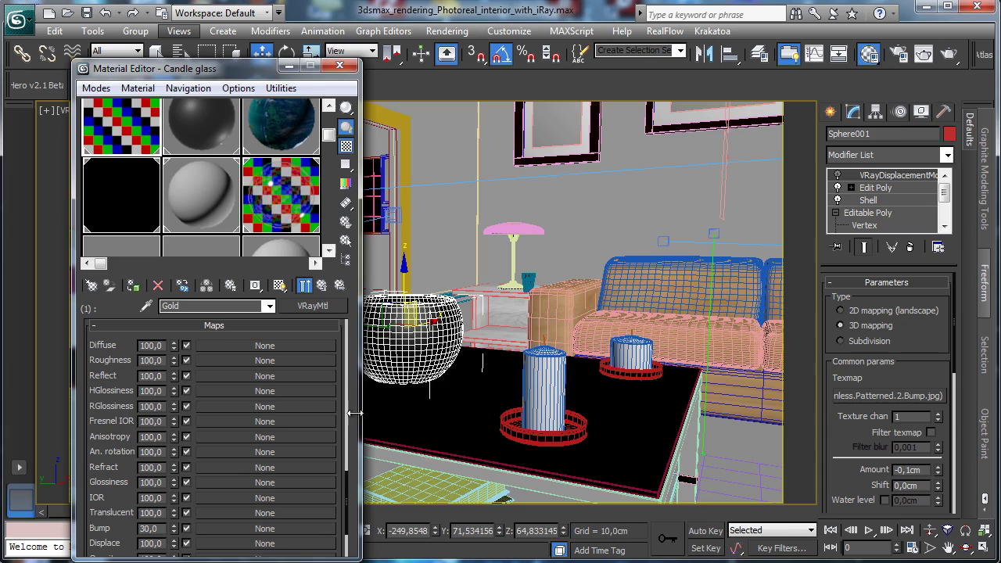
left_click(312, 306)
double_click(168, 174)
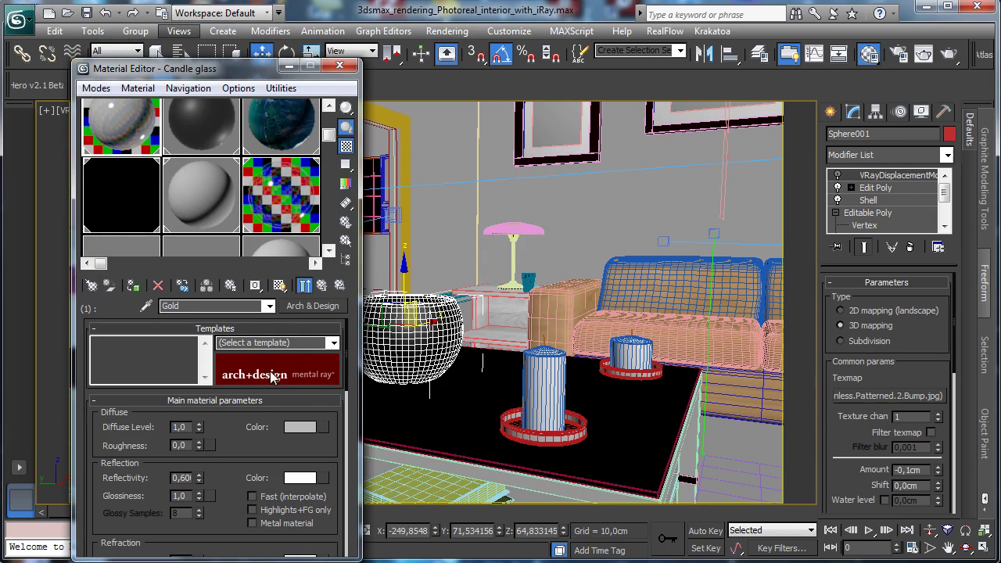
Set the Gold sub-material's diffuse color to black, paste the copied color into its reflection color, and set reflectivity to 1,0.
left_click(300, 428)
left_click_drag(457, 162, 431, 162)
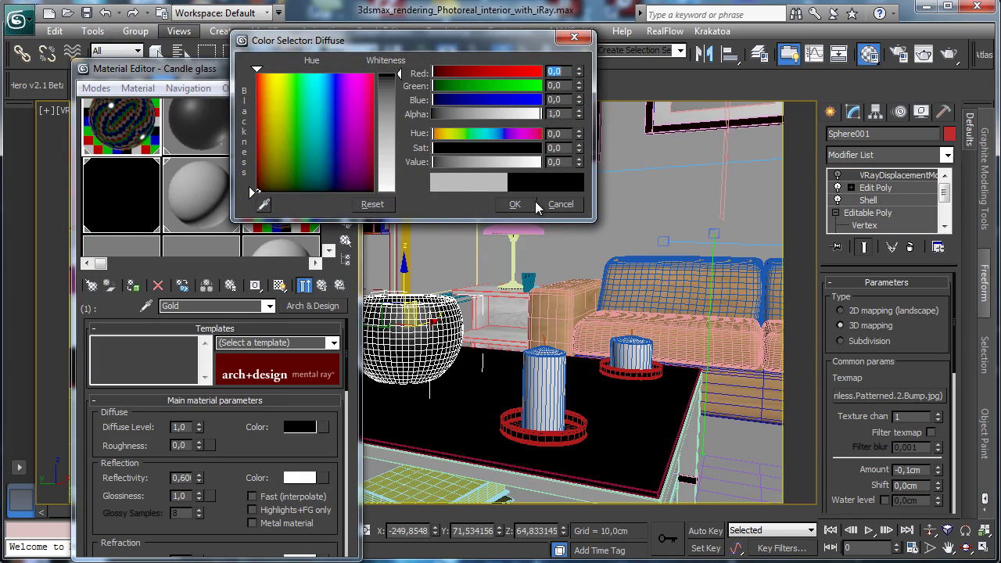
left_click(514, 204)
right_click(302, 477)
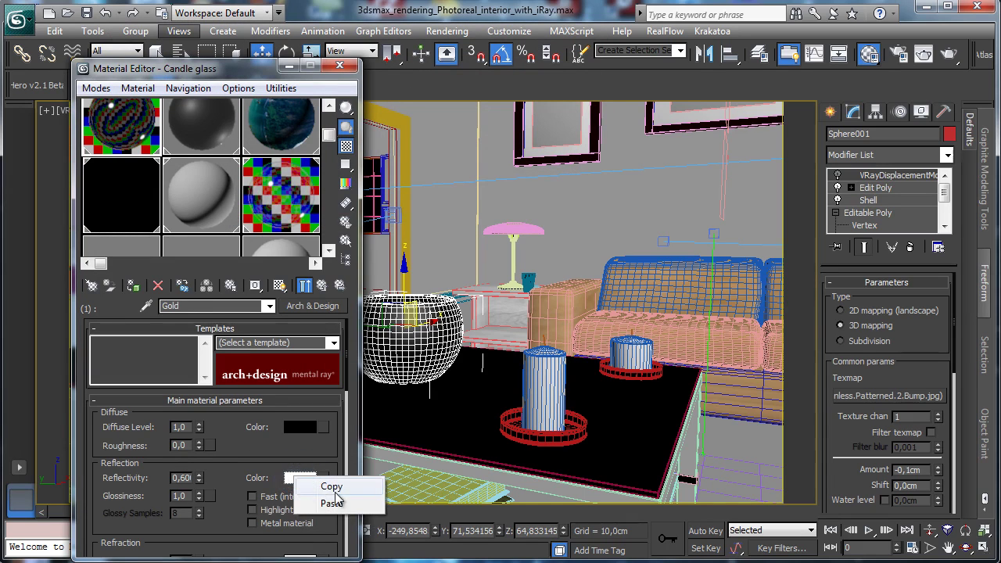
left_click(330, 502)
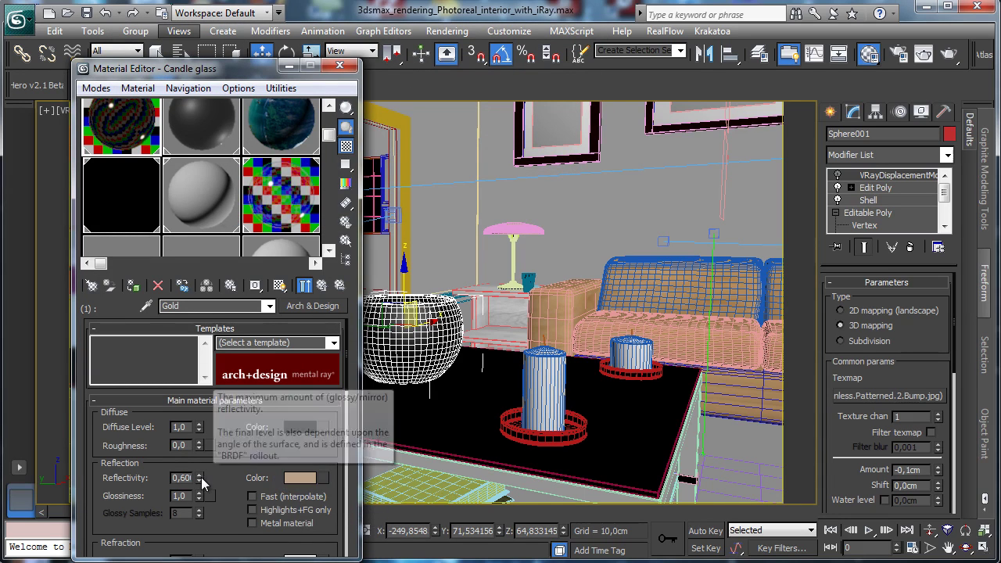
left_click_drag(200, 477, 200, 427)
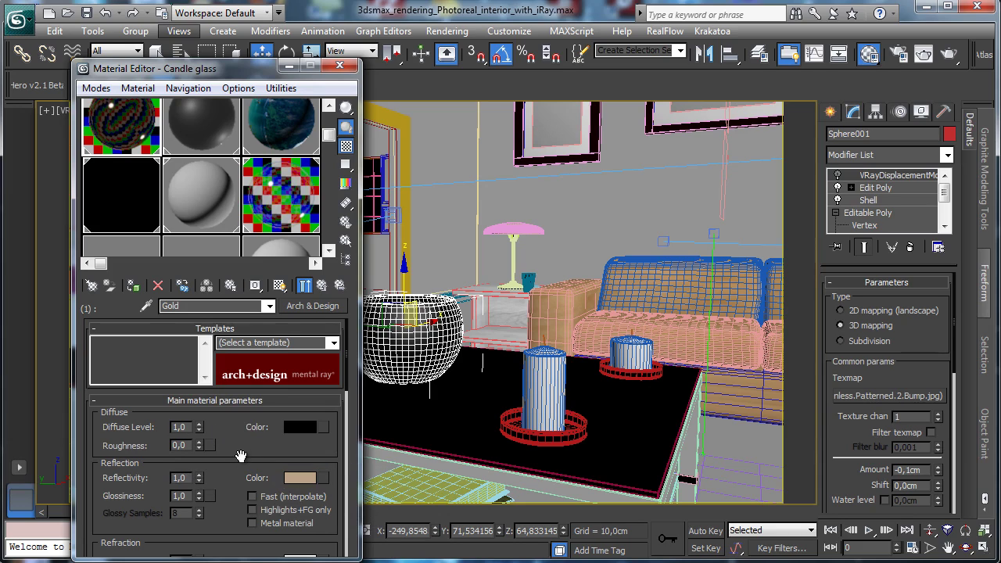
Set the Gold sub-material's reflection glossiness to about 0,69 and its refraction IOR to 4.
mouse_move(219, 481)
left_mouse_down()
mouse_move(222, 446)
mouse_move(201, 476)
left_mouse_up()
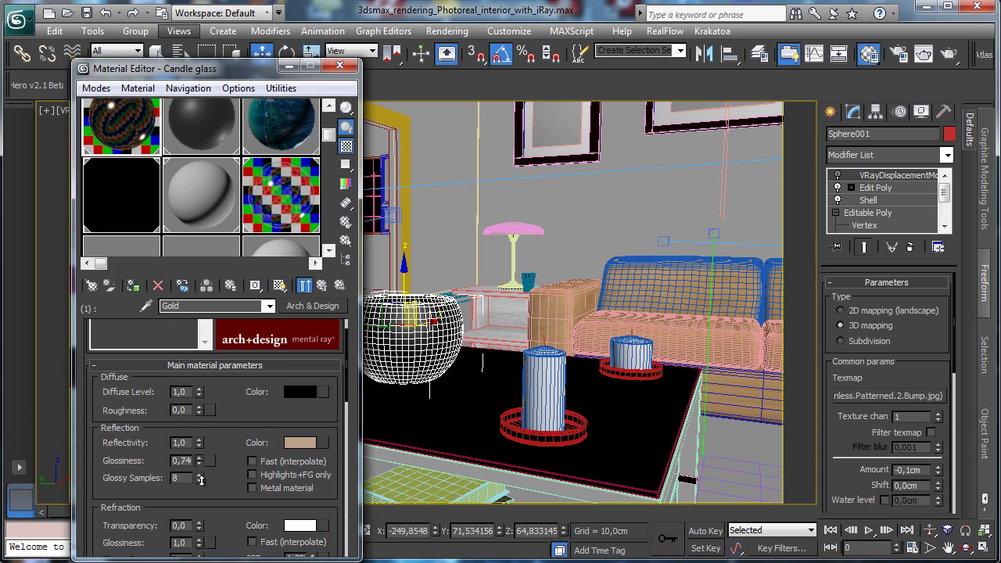
left_click_drag(227, 425, 258, 271)
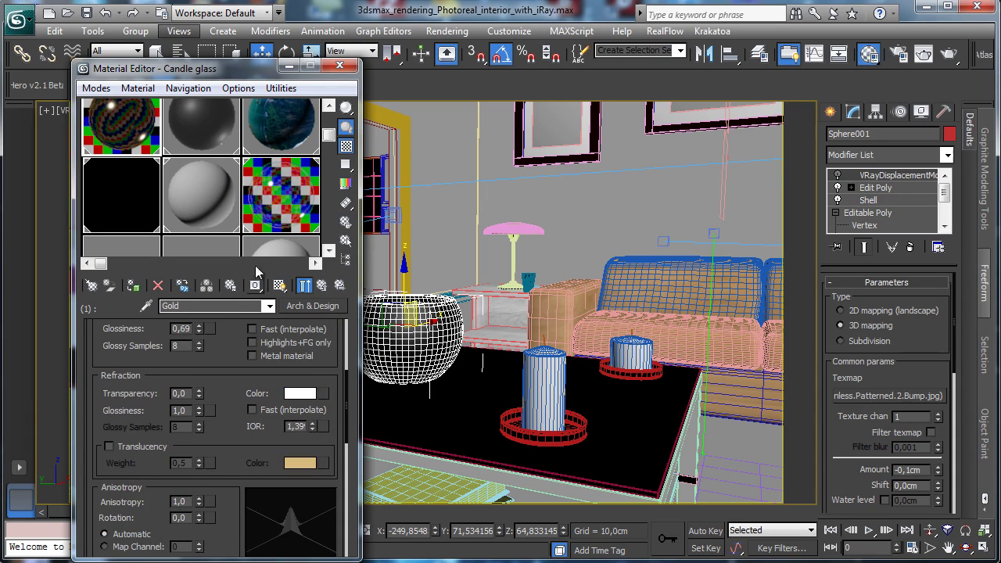
double_click(300, 429)
type("4")
key("Return")
Set Gold's anisotropy to about 0,5 and switch its BRDF to By IOR (fresnel reflections).
scroll(212, 441, "down", 4)
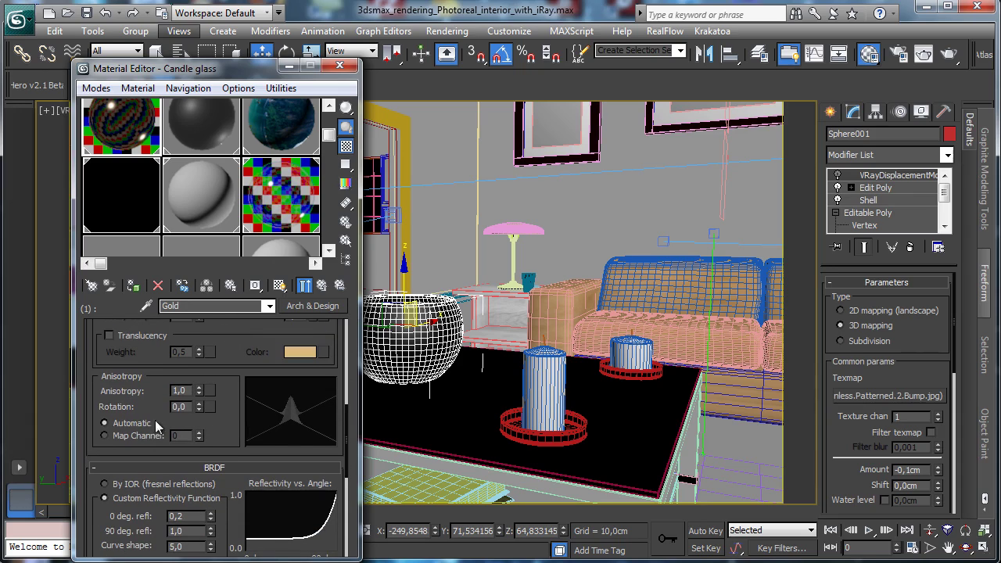
left_click_drag(200, 412, 199, 426)
scroll(216, 416, "down", 2)
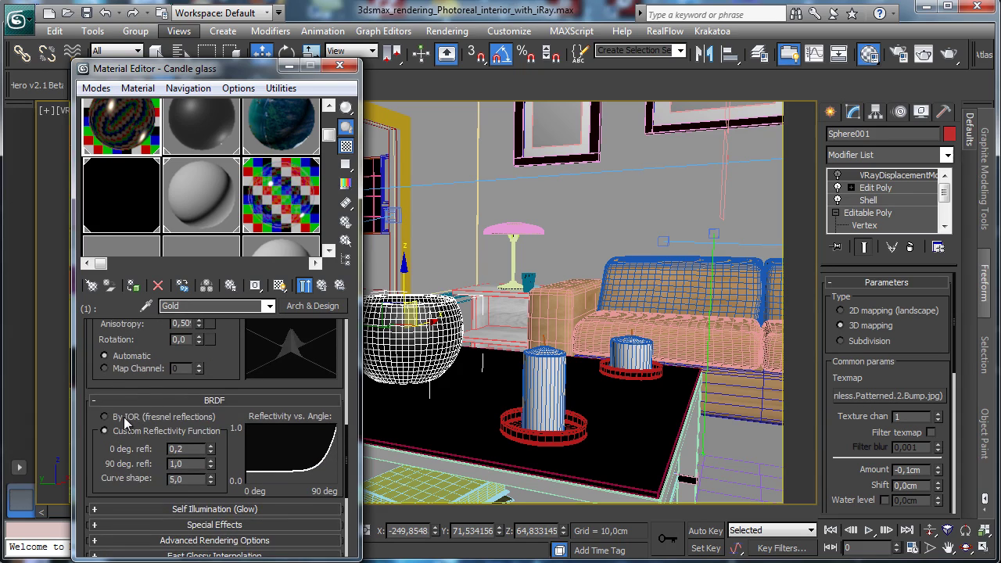
left_click(183, 410)
Open the Glass sub-material of Candle glass, review its V-Ray reflection and refraction settings, and copy its fog color.
left_click(327, 285)
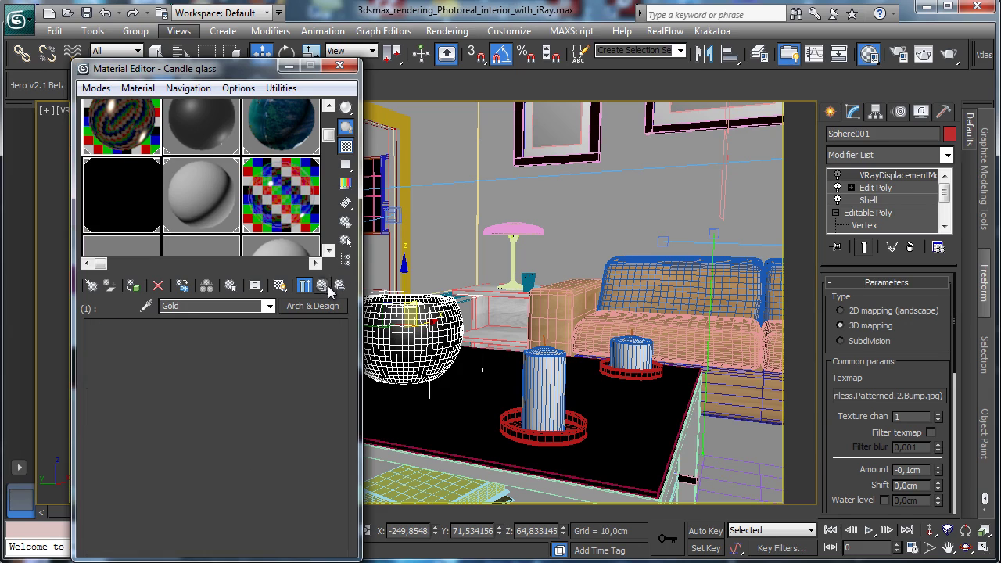
left_click(261, 430)
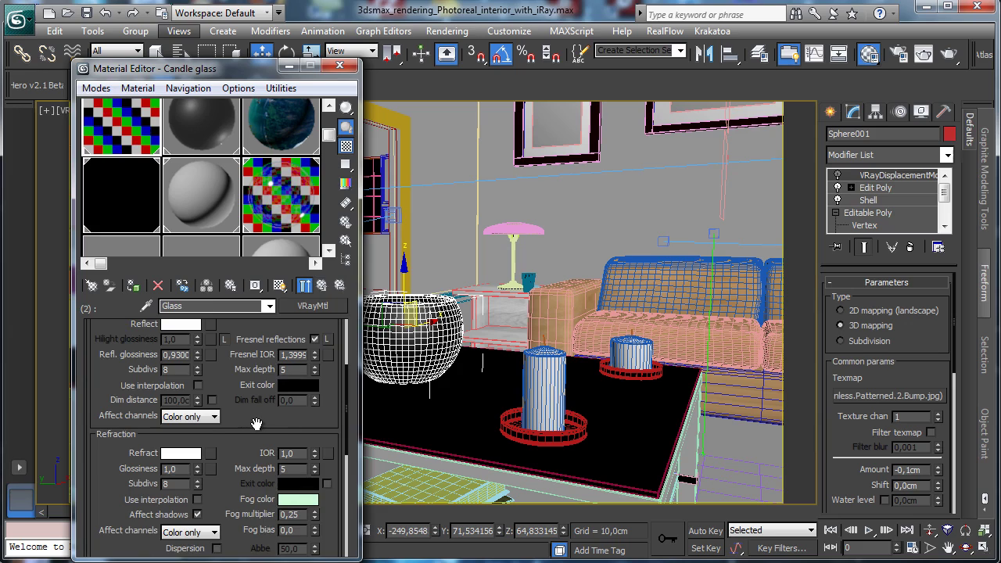
left_click_drag(256, 423, 341, 385)
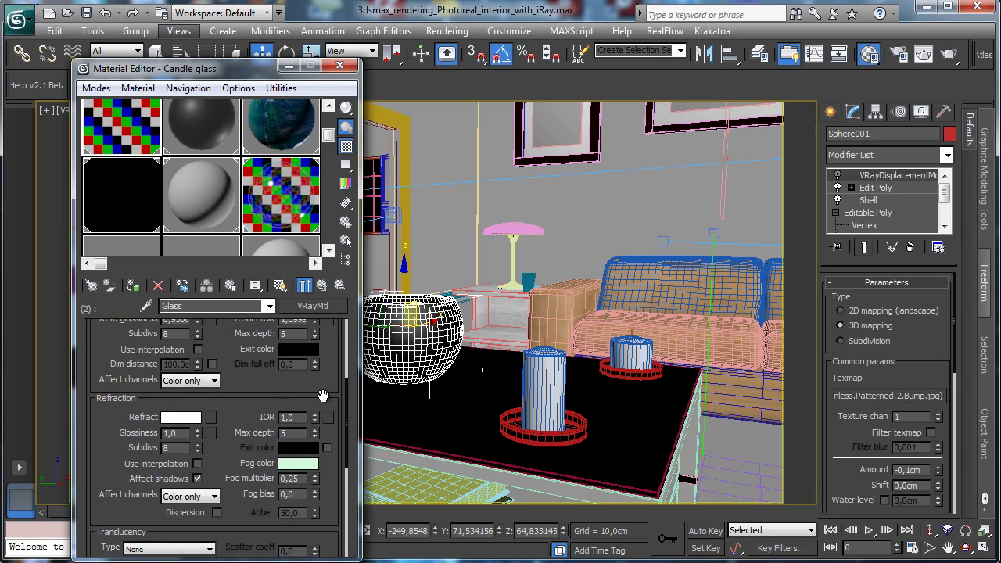
scroll(325, 392, "down", 2)
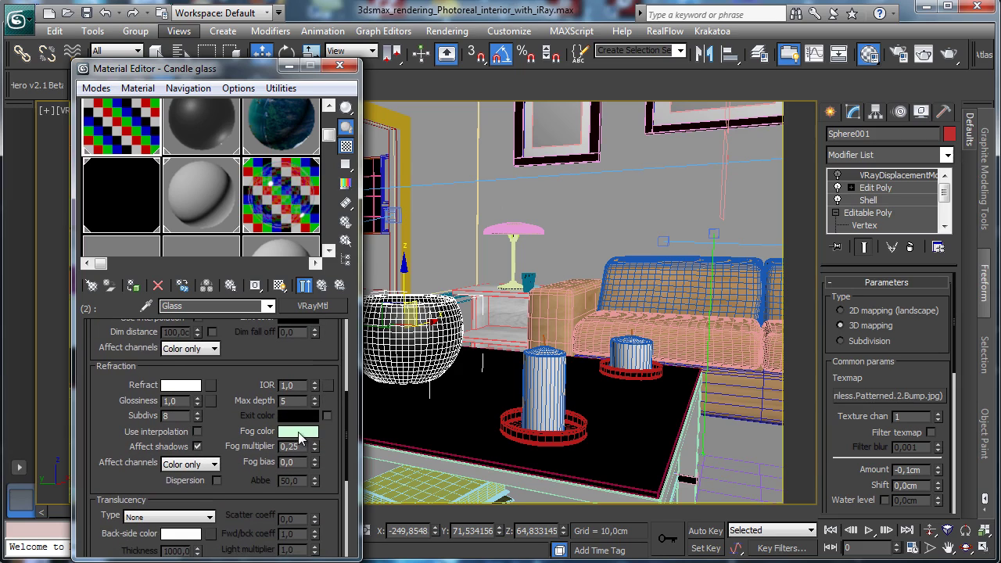
right_click(298, 434)
left_click(334, 446)
Convert the Glass sub-material to a mental ray Arch & Design material and set its diffuse color to black.
left_click(313, 306)
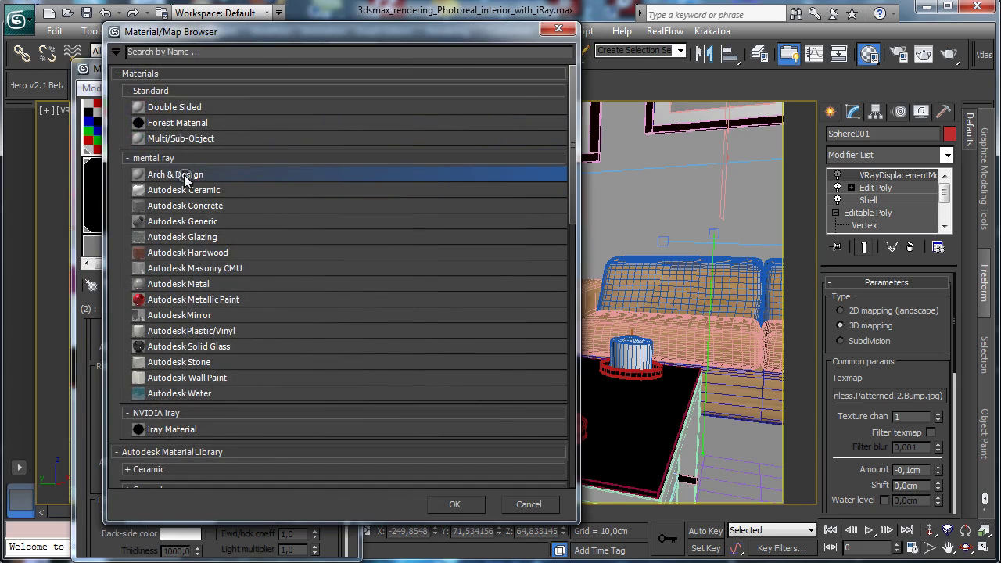
double_click(185, 173)
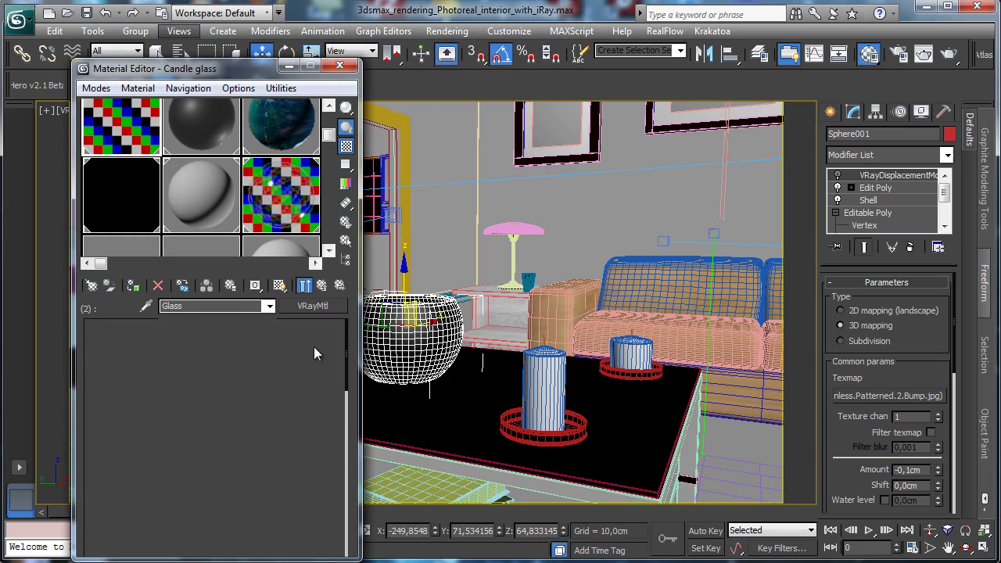
left_click(299, 426)
left_click_drag(459, 148, 359, 167)
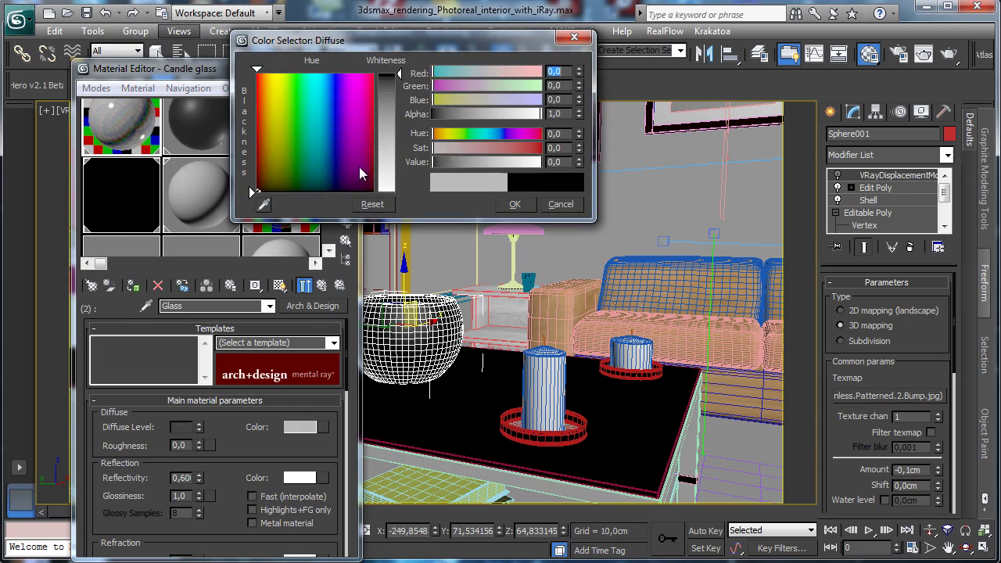
left_click(503, 204)
Set Glass's reflectivity to 1,0, its reflection glossiness to about 0,87 and its refraction IOR to 1,0.
left_click_drag(201, 478, 212, 427)
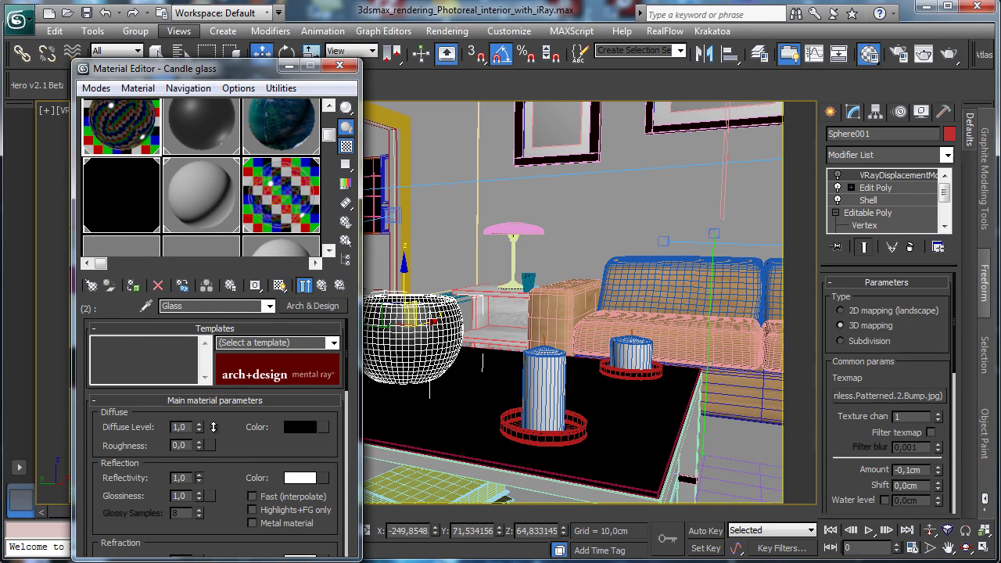
left_click_drag(239, 469, 201, 403)
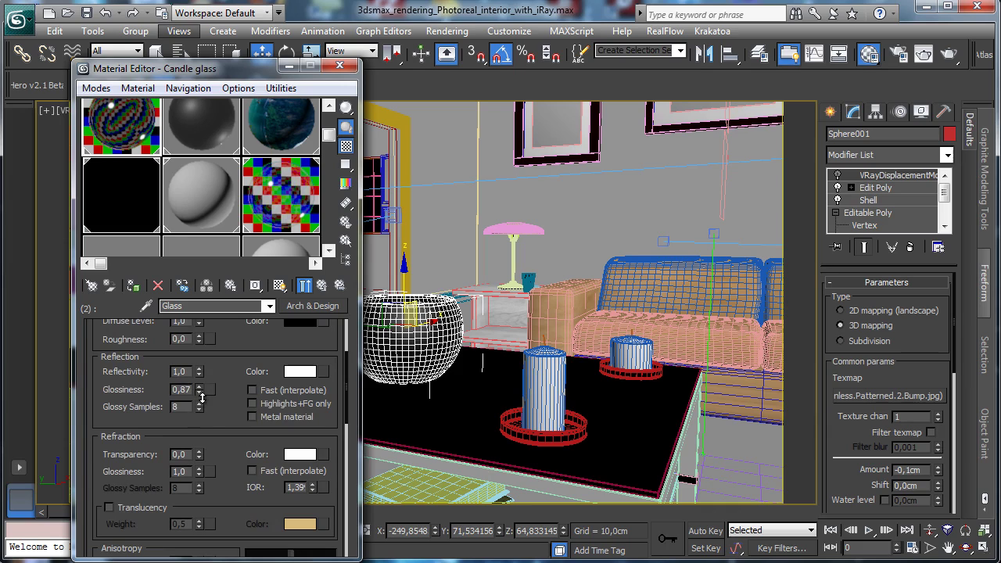
scroll(219, 408, "down", 3)
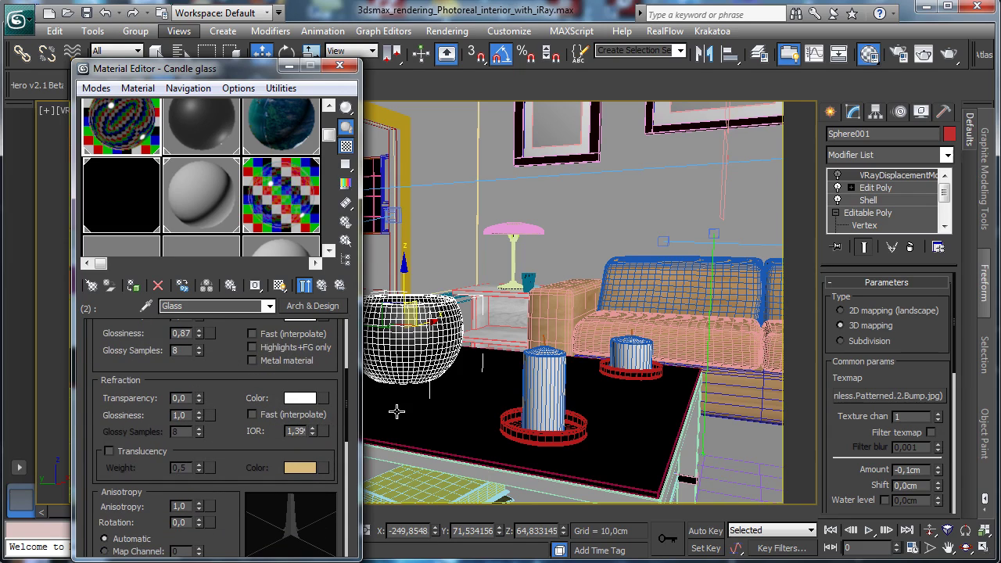
left_click(313, 428)
double_click(296, 431)
key("Return")
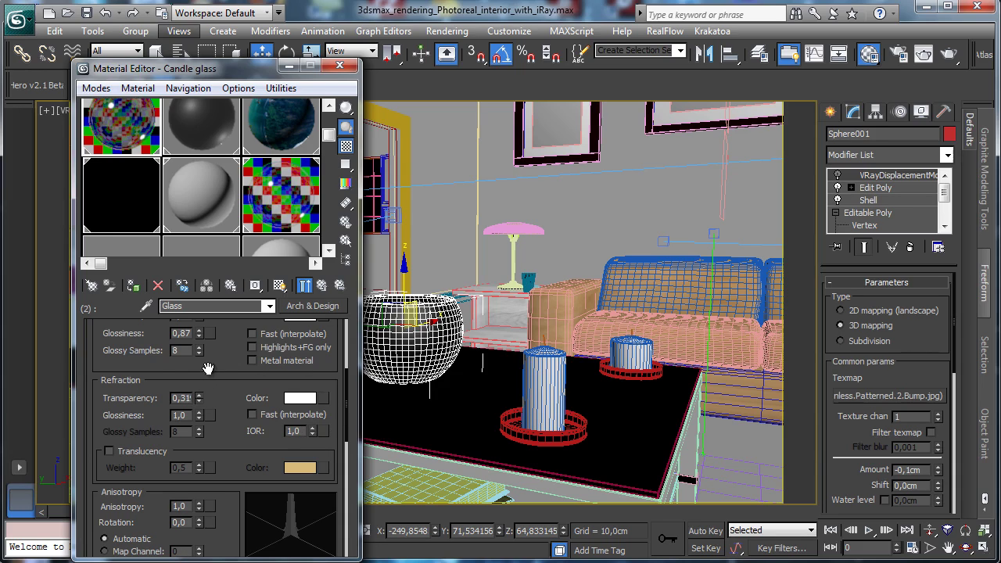
Paste the copied fog color into Glass's refraction color and set its transparency to about 0,73.
right_click(305, 401)
left_click(338, 428)
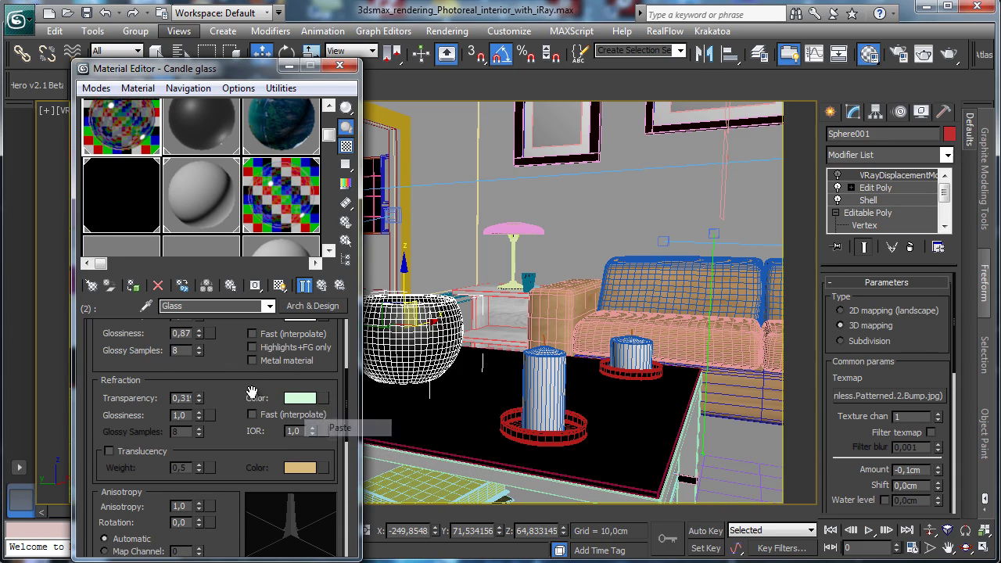
left_click_drag(199, 395, 212, 358)
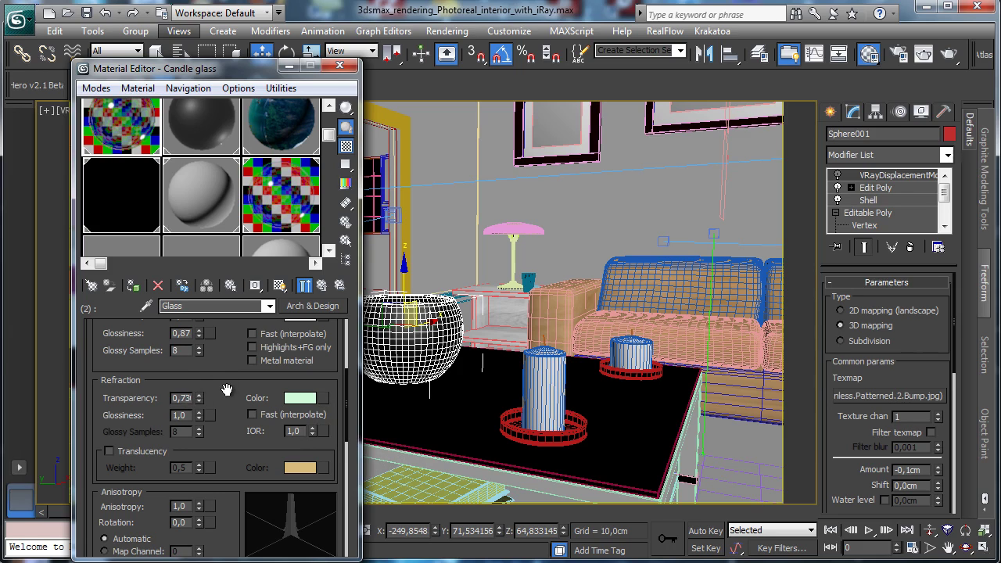
Set Glass's anisotropy to about 0,98 and its 0 deg. reflectivity to about 0,1, and return to the parent Candle glass material.
scroll(244, 344, "down", 3)
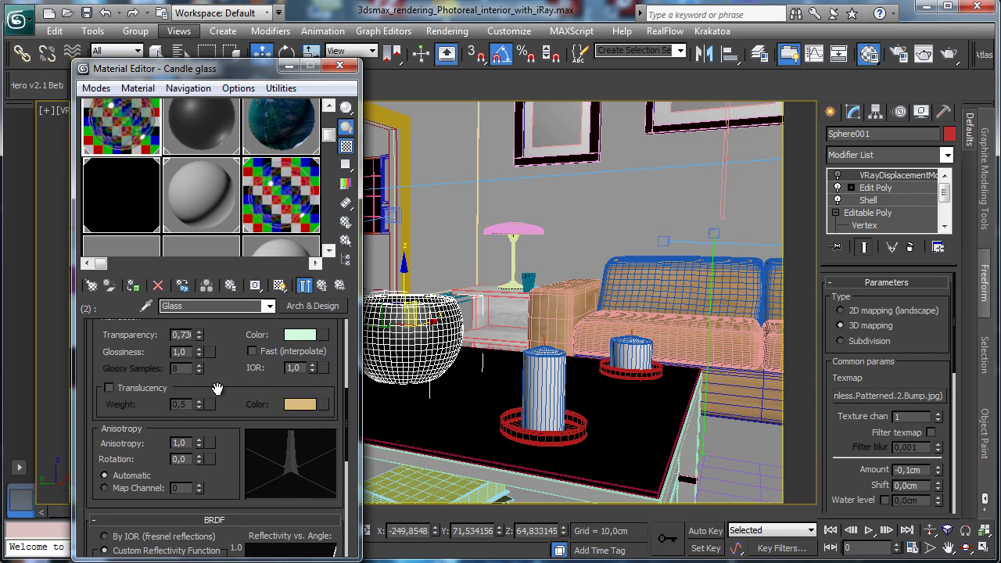
scroll(222, 368, "down", 2)
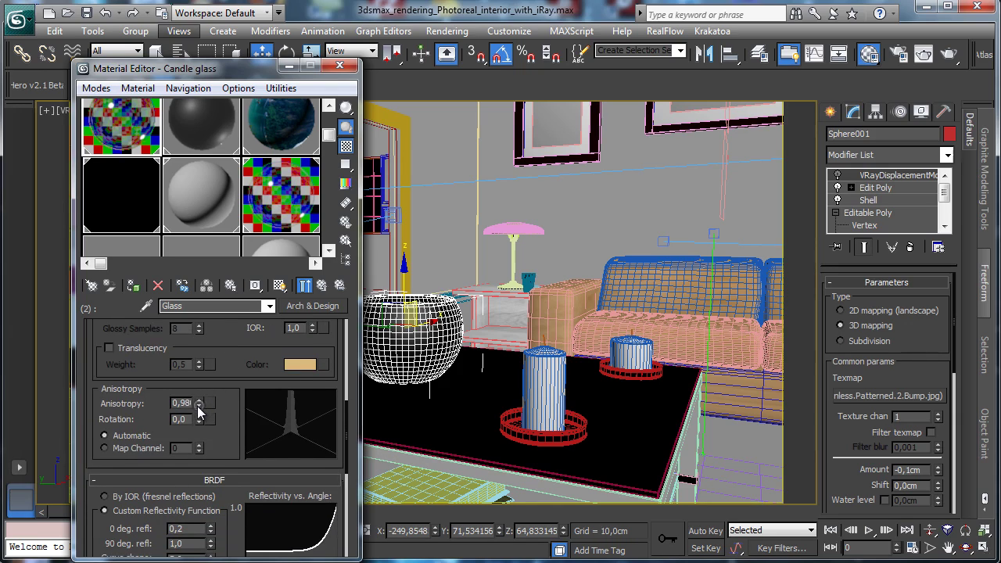
scroll(203, 406, "down", 4)
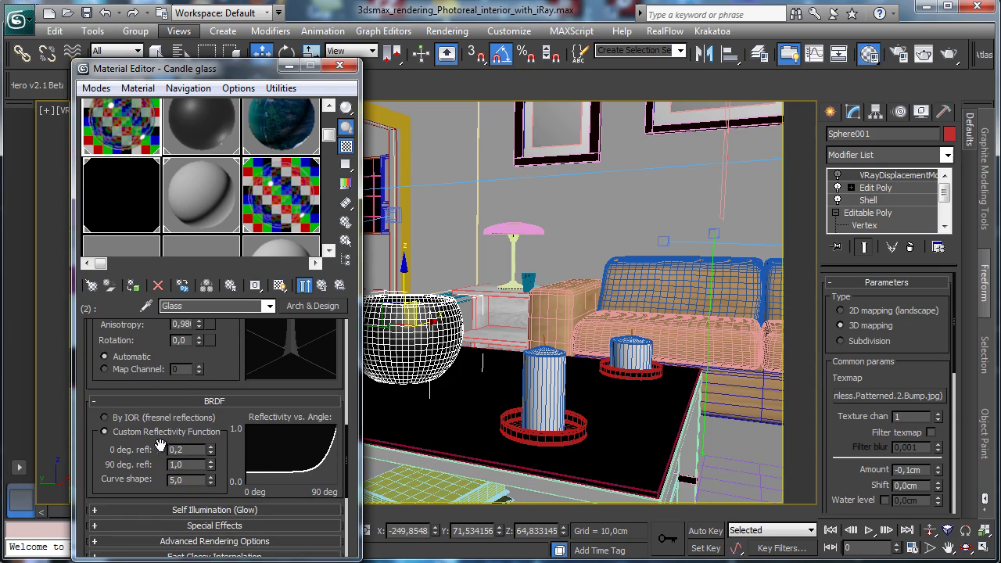
left_click(210, 453)
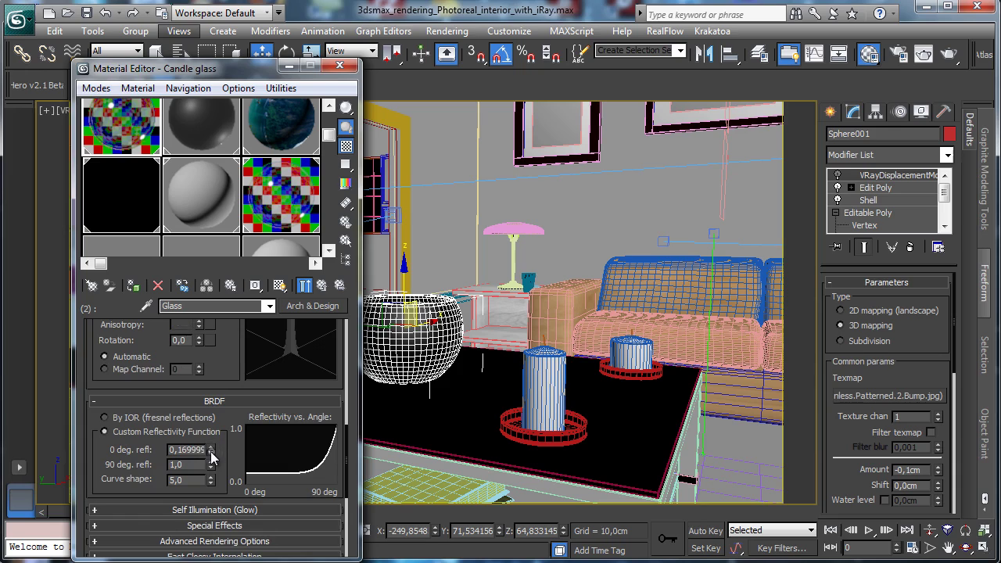
left_click(209, 453)
left_click_drag(210, 453, 211, 457)
left_click(210, 448)
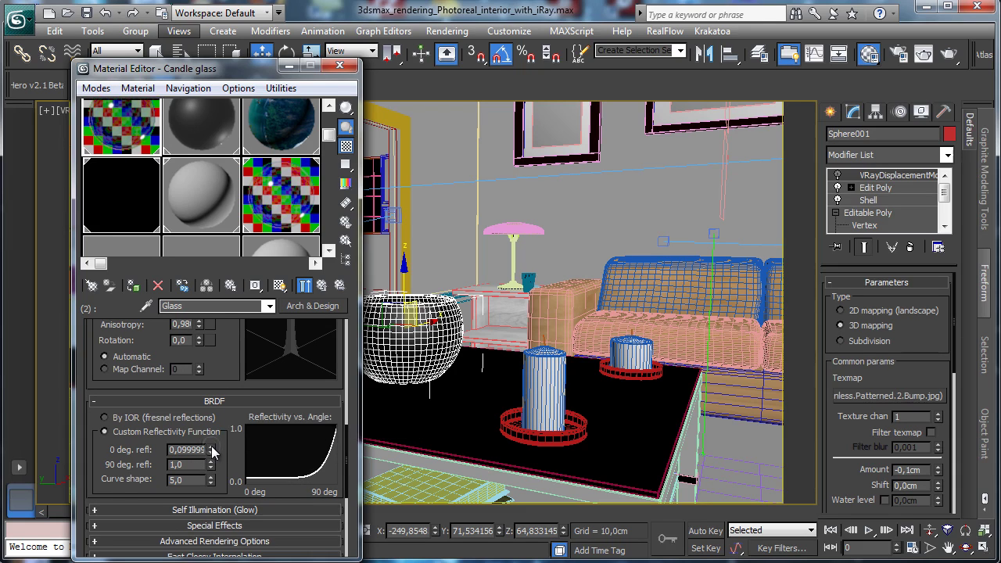
left_click(339, 289)
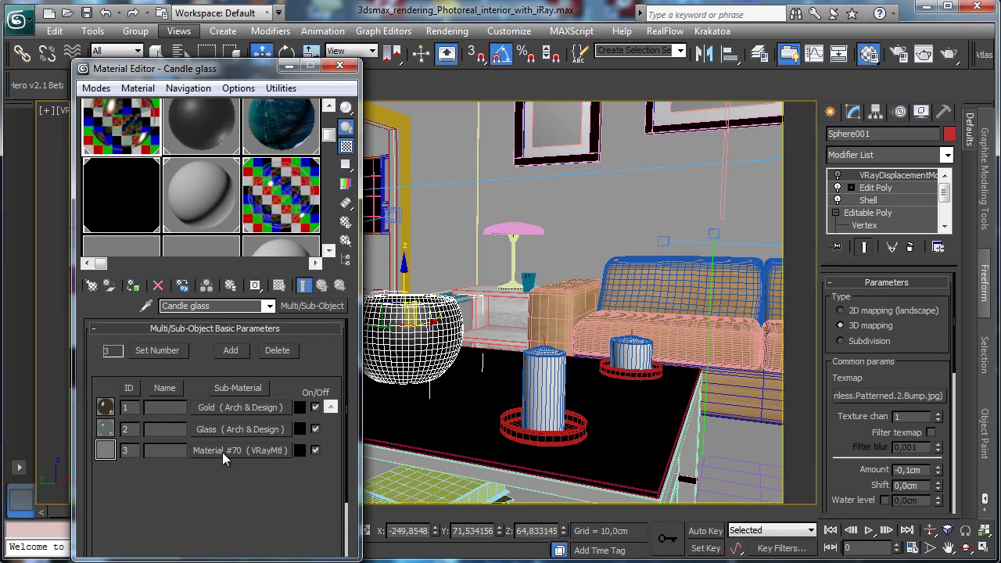
Convert the third sub-material of the Candle glass material from VRayMtl to Arch & Design.
left_click(222, 451)
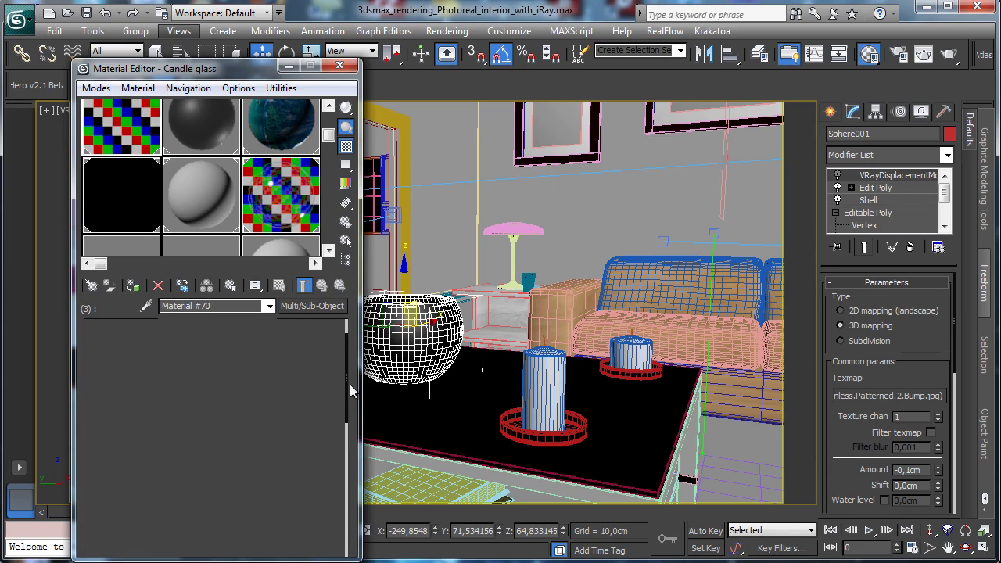
scroll(252, 401, "down", 5)
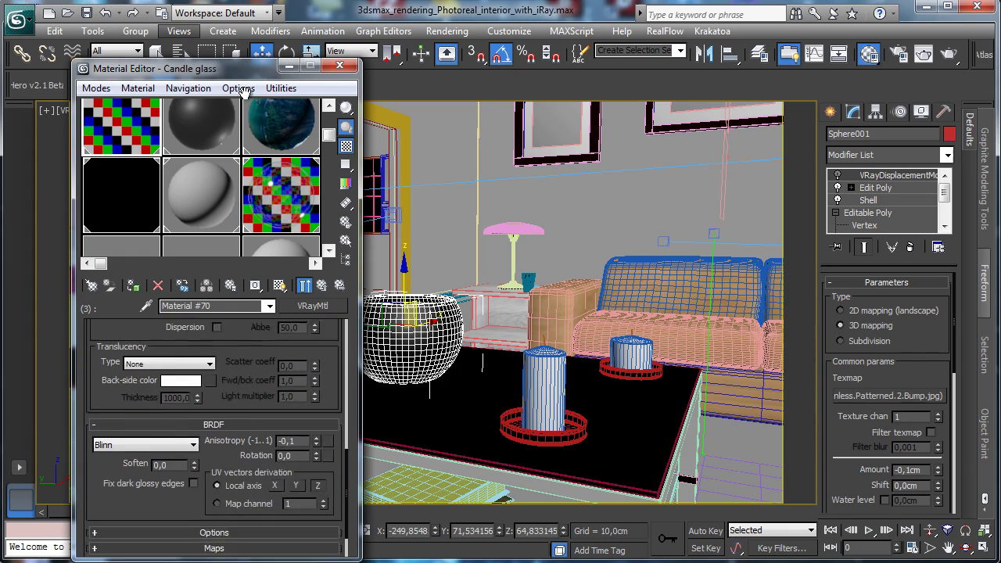
scroll(252, 402, "up", 8)
left_click(320, 306)
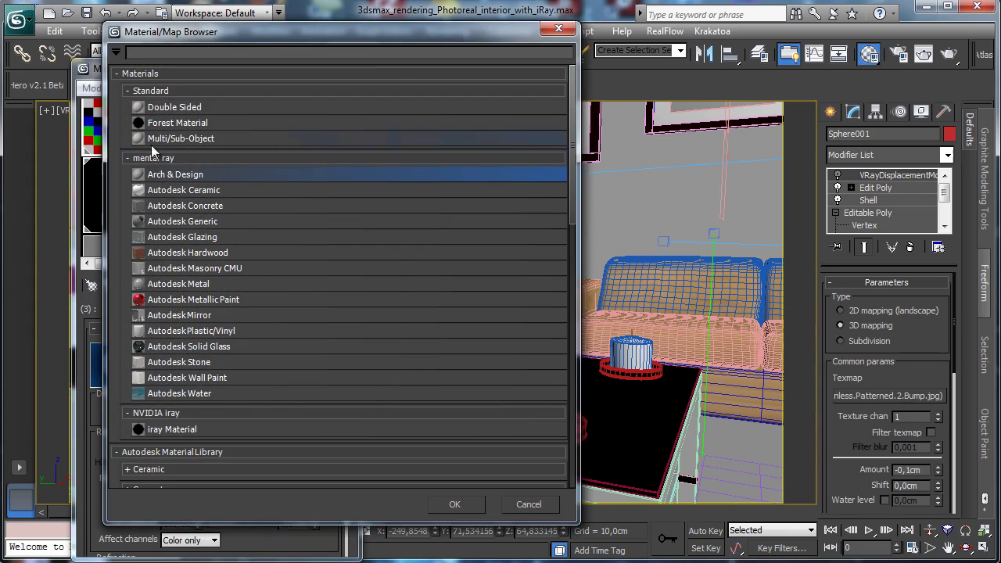
double_click(172, 173)
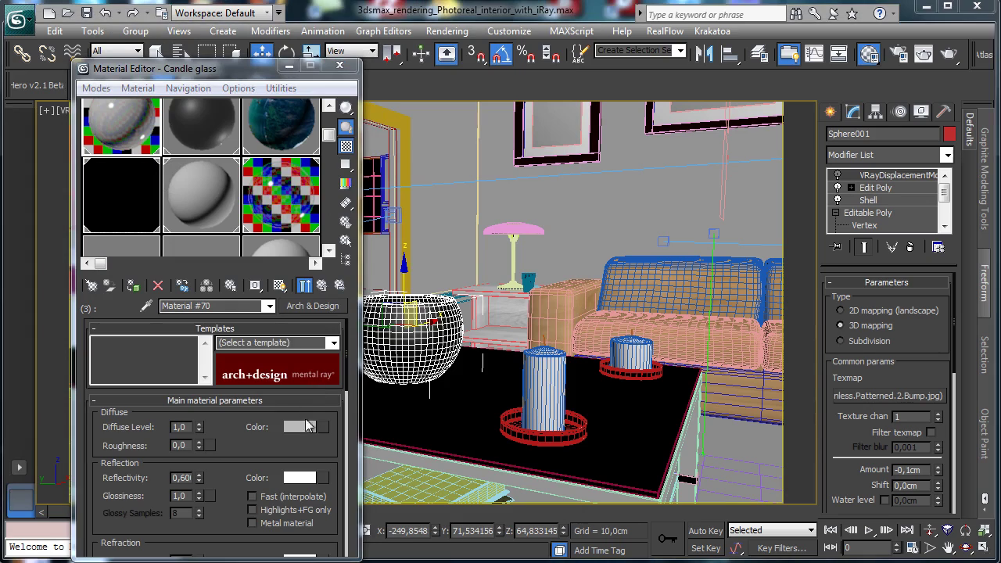
Set the diffuse color of the third Candle glass sub-material to black.
left_click(302, 430)
left_click_drag(458, 161, 430, 161)
left_click(515, 205)
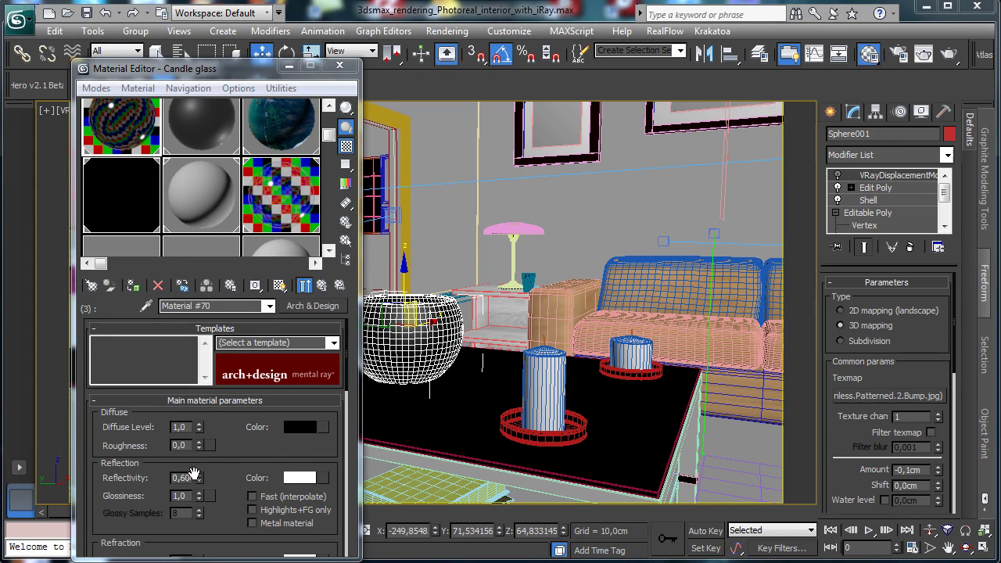
Give the sub-material reflectivity 0.42, glossiness 0.80 and By IOR (Fresnel) reflections, and return to the parent material.
left_click_drag(200, 496, 201, 514)
left_click_drag(216, 475, 232, 387)
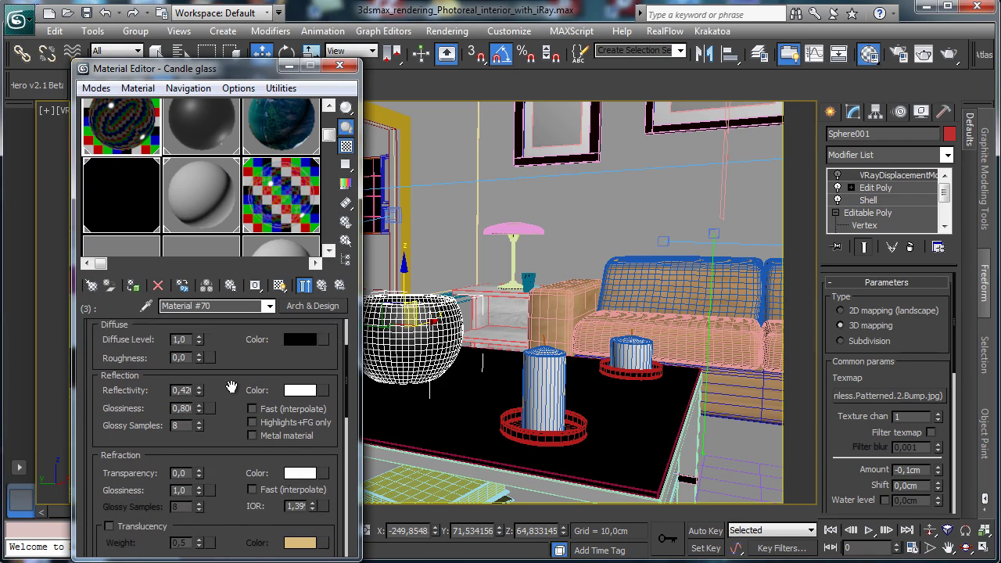
scroll(239, 399, "down", 1)
left_click_drag(227, 521, 234, 375)
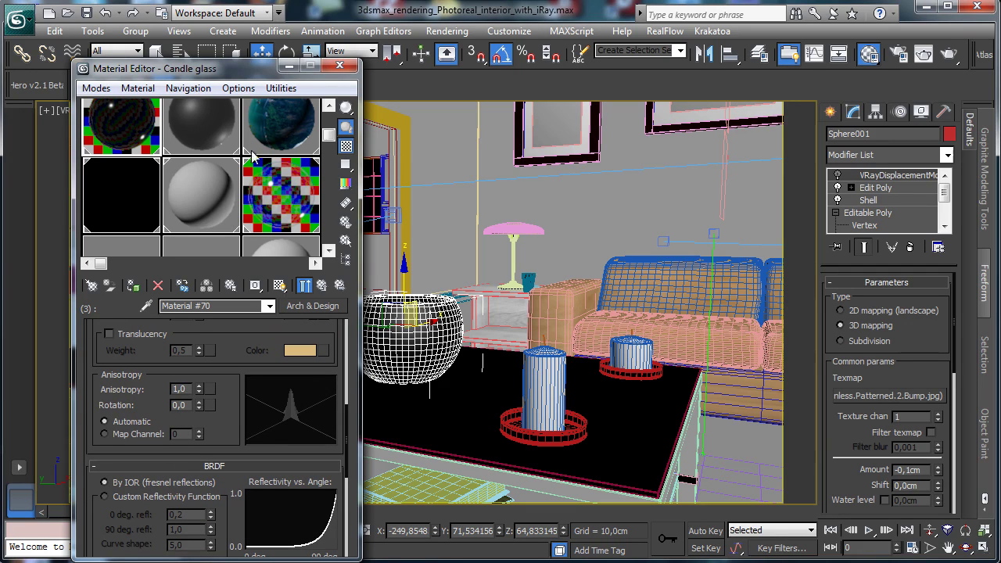
left_click(322, 286)
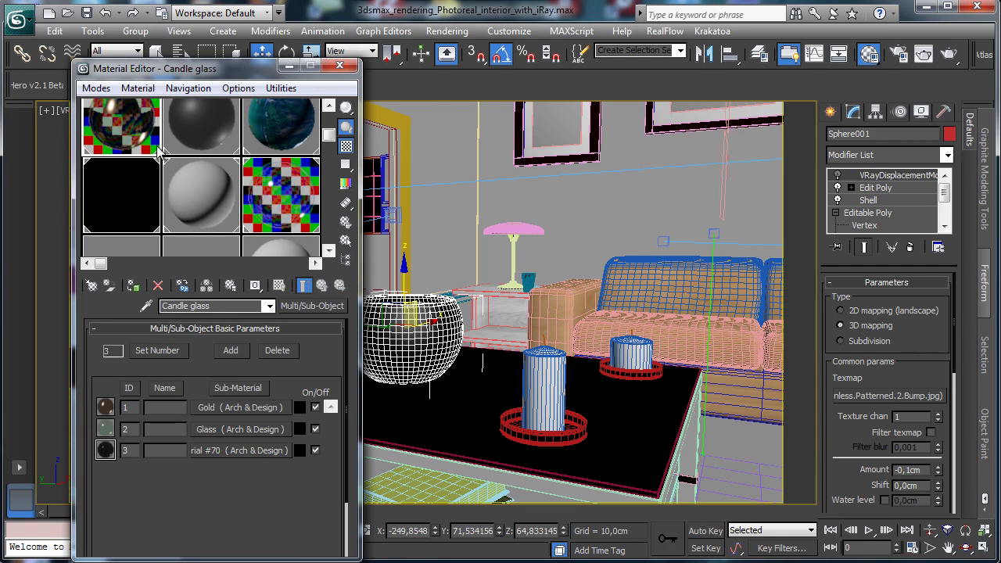
Reset the Candle glass, Black candle and Art 2 sample slots, affecting only the editor slots and not the scene.
left_click(157, 286)
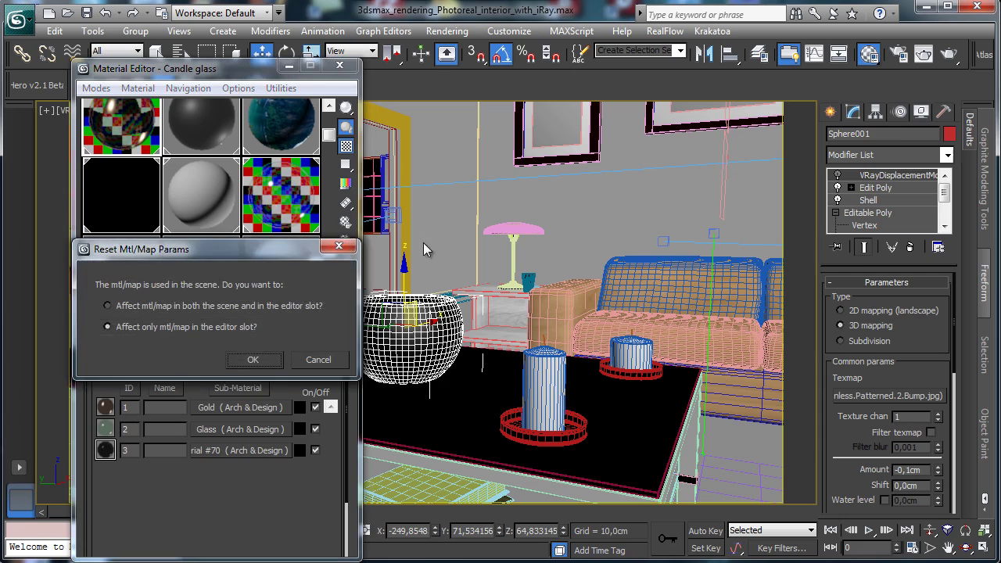
left_click(254, 360)
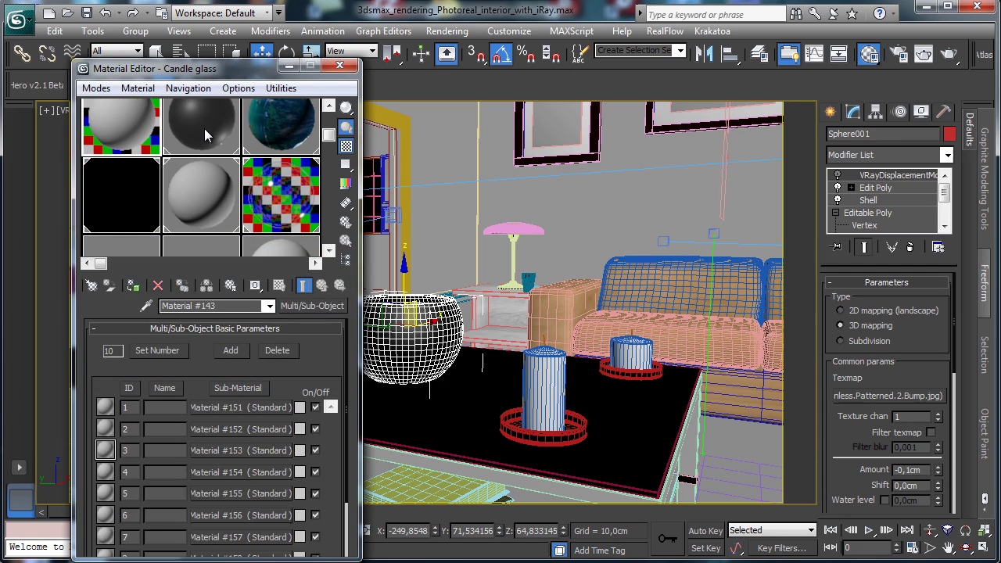
left_click(157, 287)
left_click(253, 359)
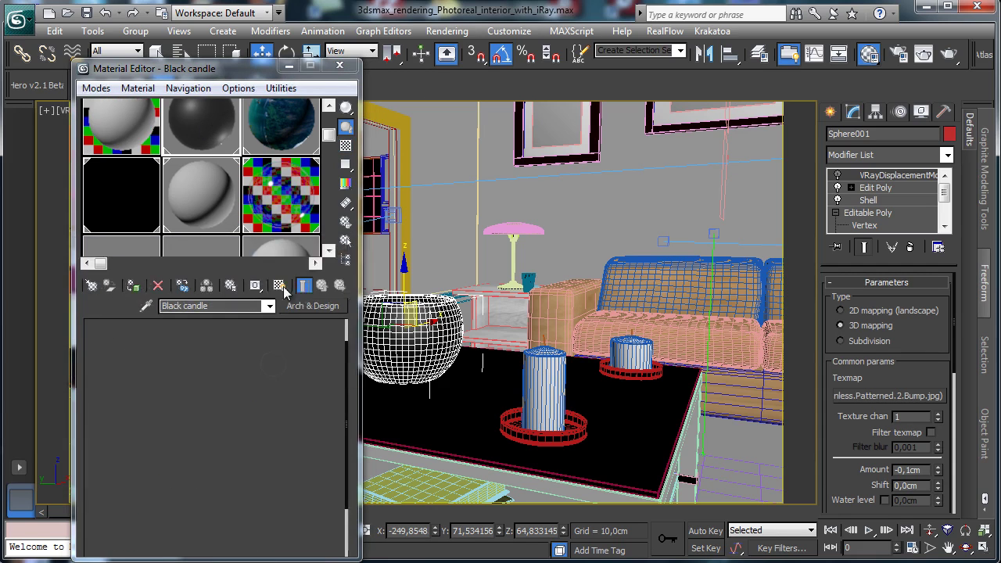
left_click(283, 131)
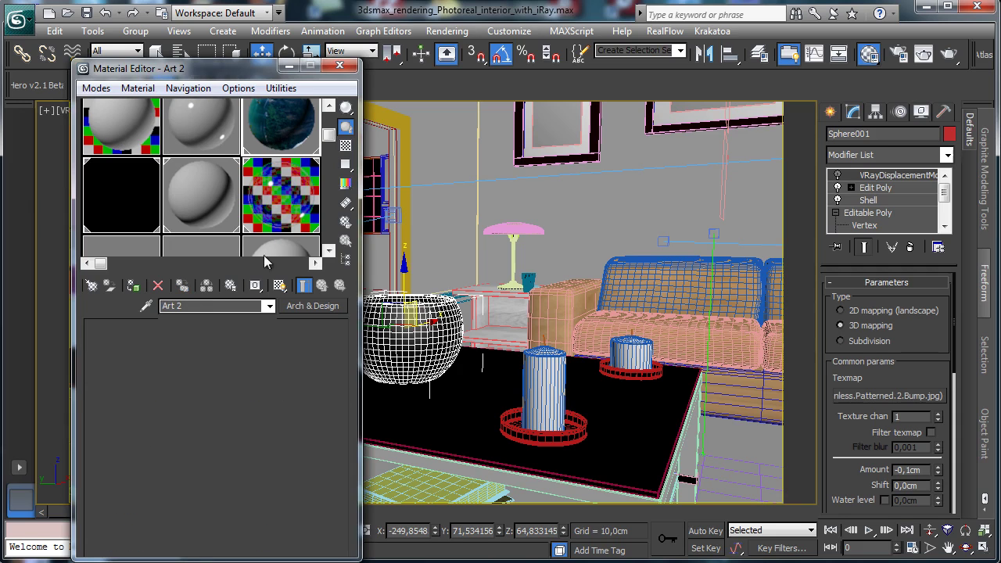
left_click(157, 287)
left_click(252, 358)
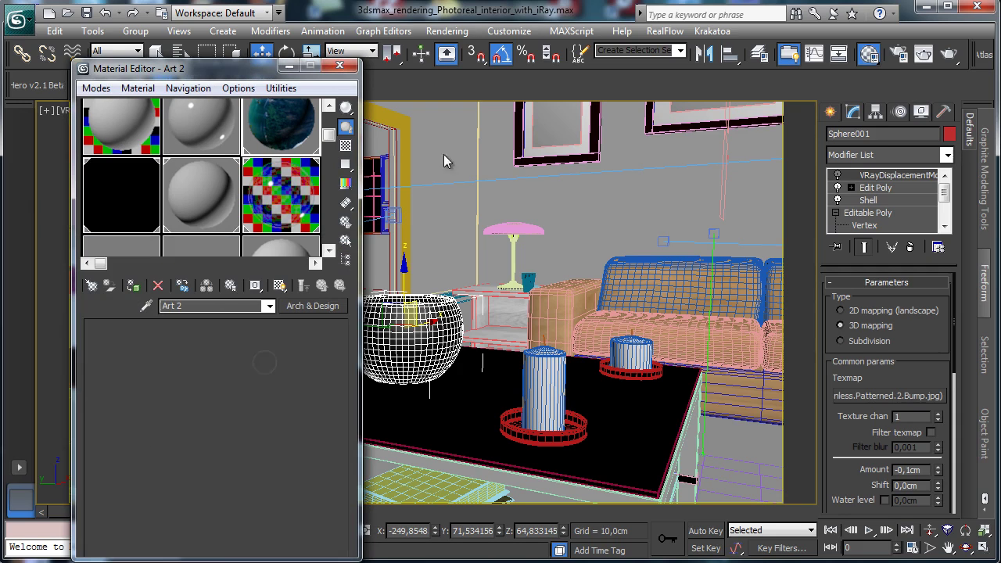
Find the Chrome lamp material in the Material Explorer and load it as an instance into the former Candle glass slot.
left_click(447, 31)
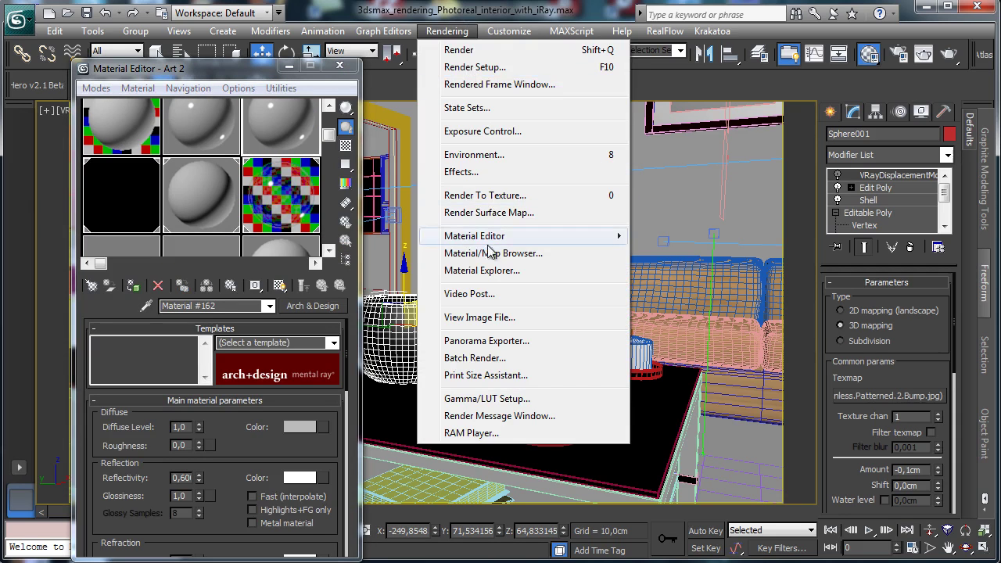
left_click(477, 270)
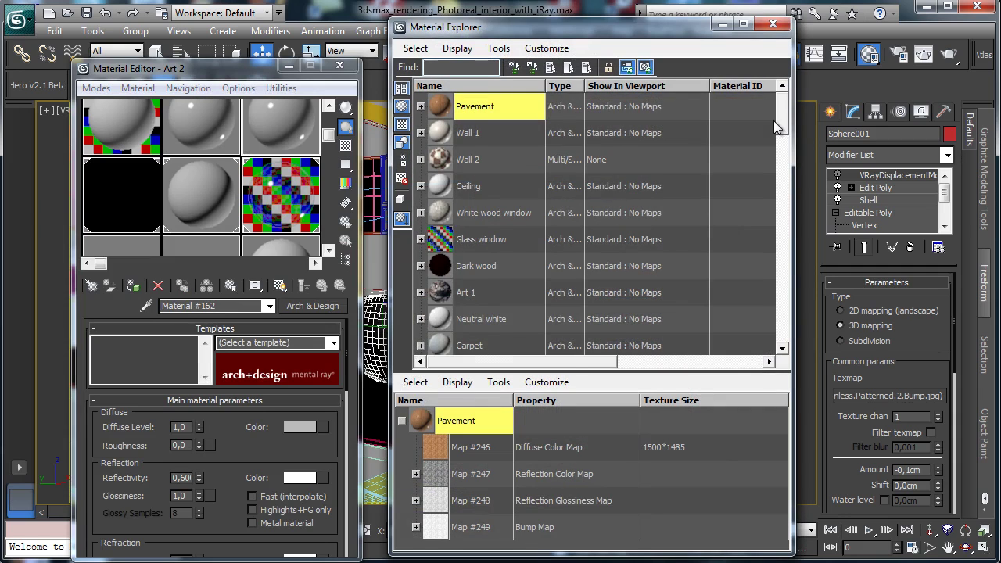
left_click(776, 129)
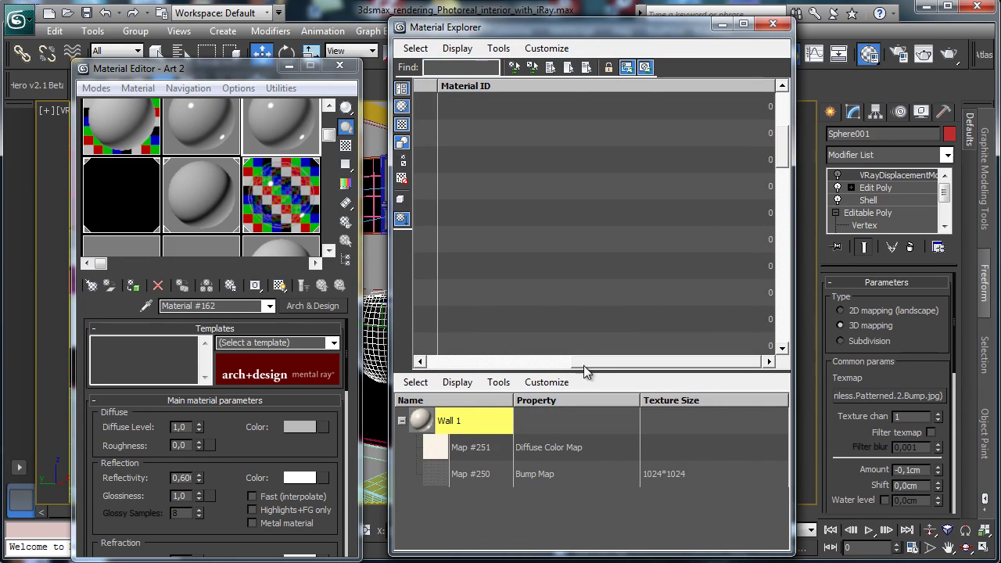
mouse_move(584, 365)
left_mouse_down()
mouse_move(434, 361)
mouse_move(580, 361)
left_mouse_up()
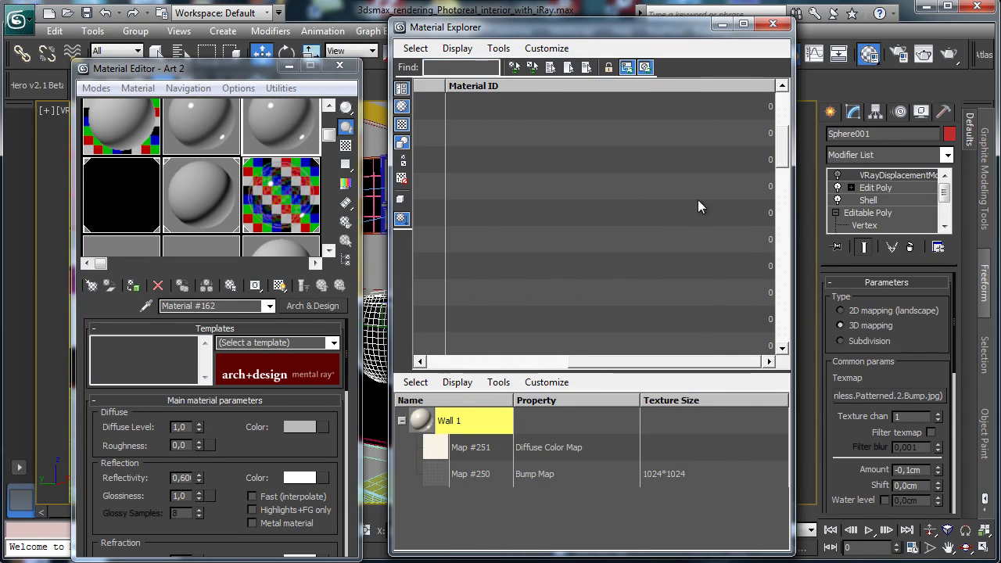
left_click(481, 363)
left_click_drag(786, 150, 788, 198)
left_click(426, 149)
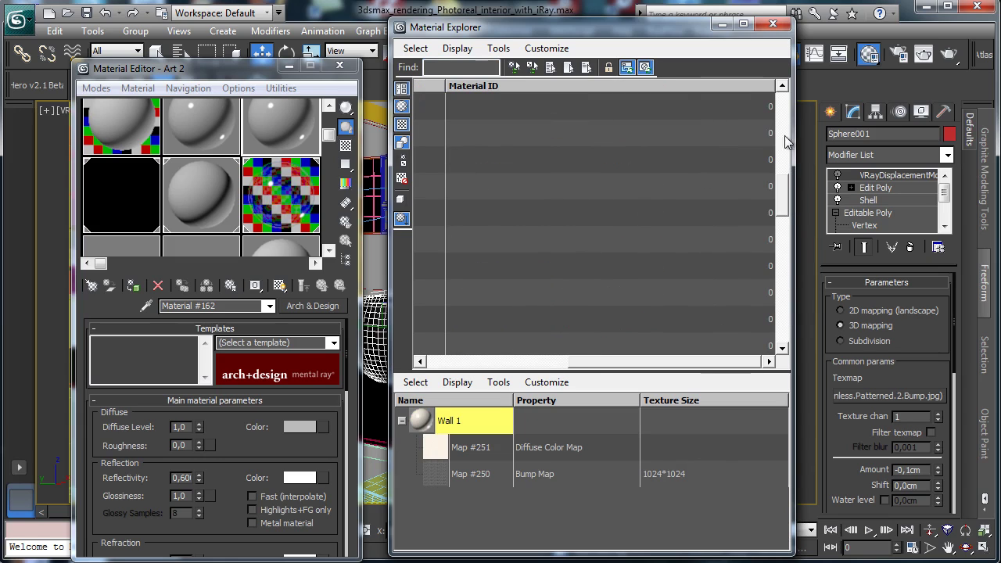
left_click(438, 363)
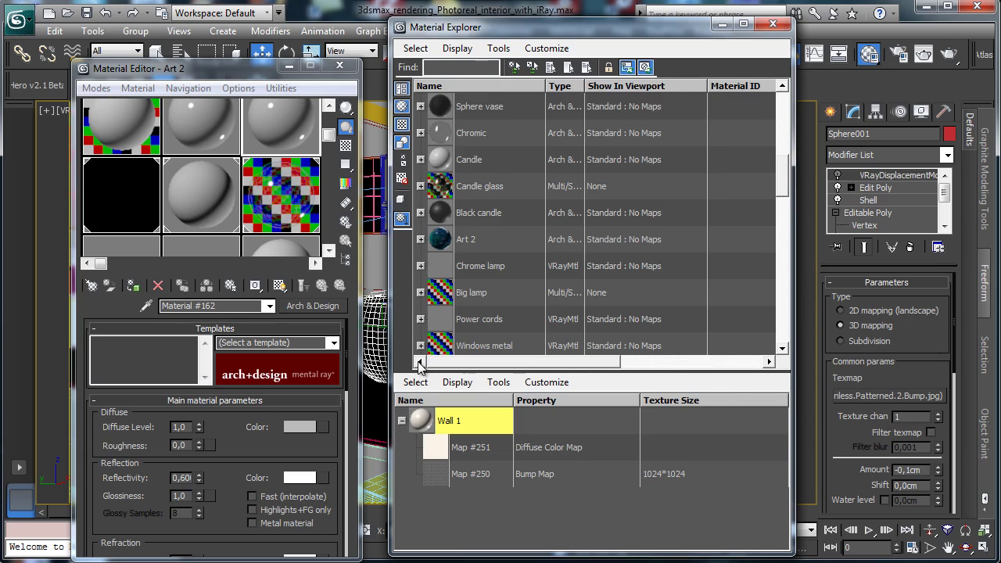
left_click(440, 266)
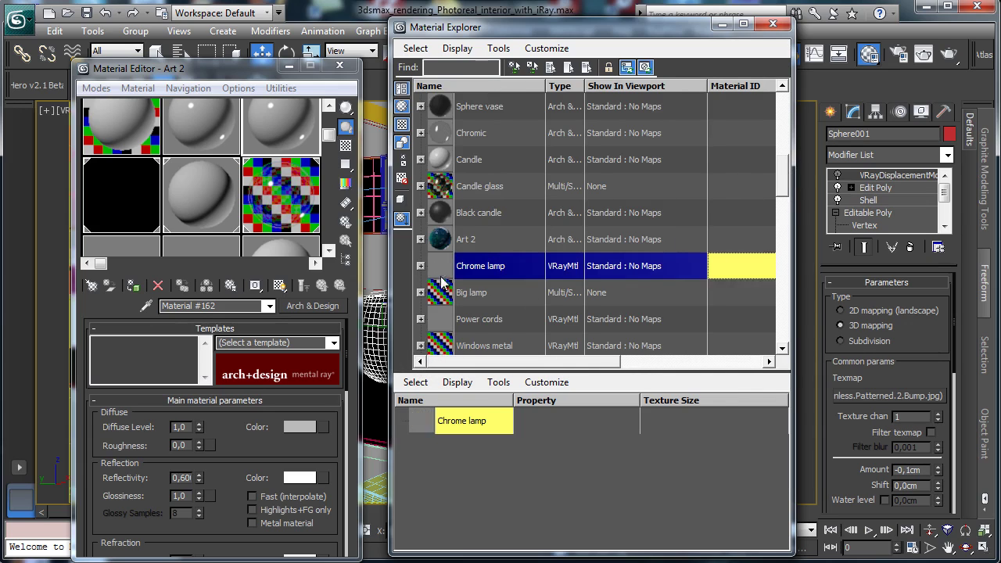
left_click_drag(440, 265, 126, 160)
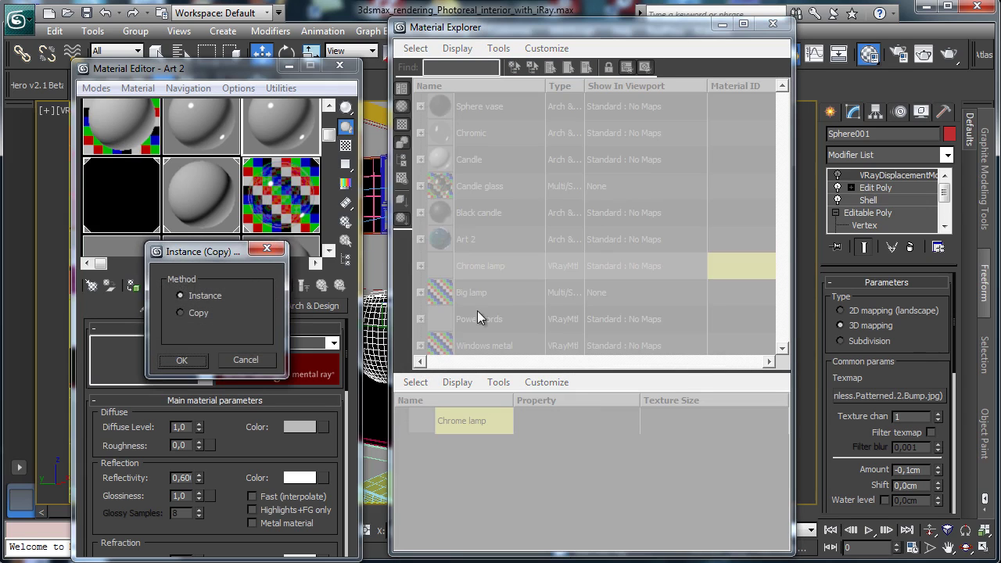
left_click(181, 361)
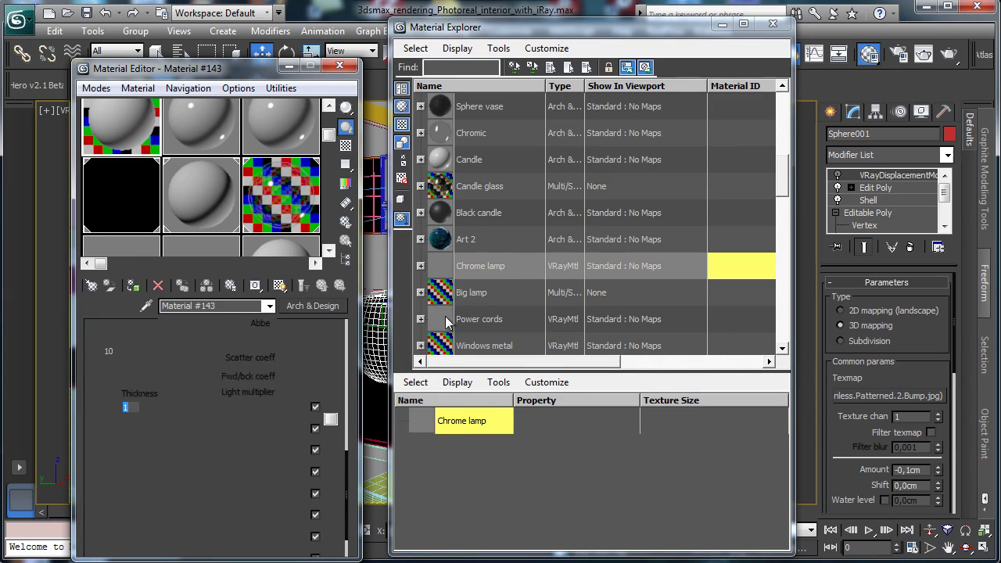
Load the Big lamp material as an instance into the former Black candle slot.
left_click(443, 295)
left_click_drag(443, 300, 202, 131)
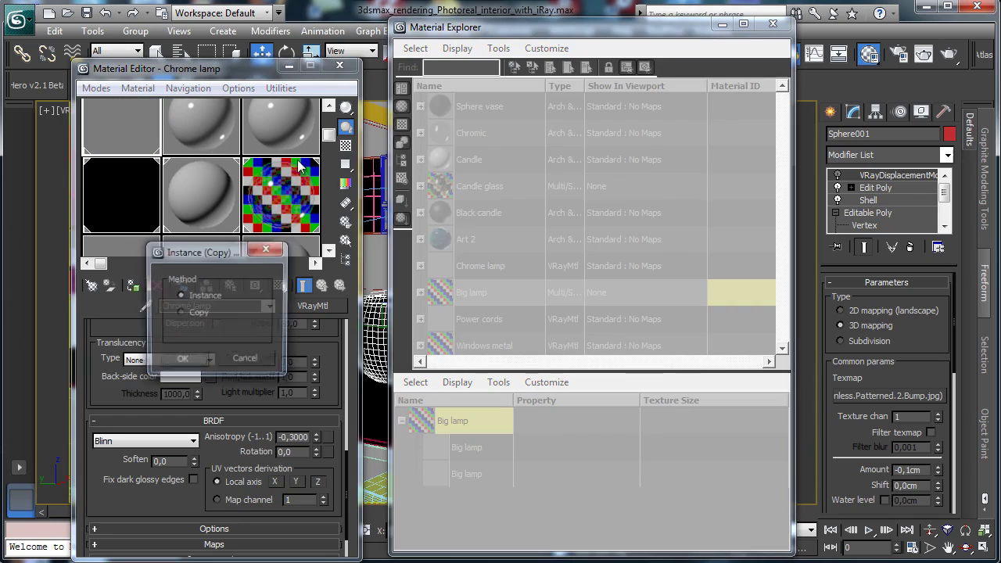
left_click(181, 361)
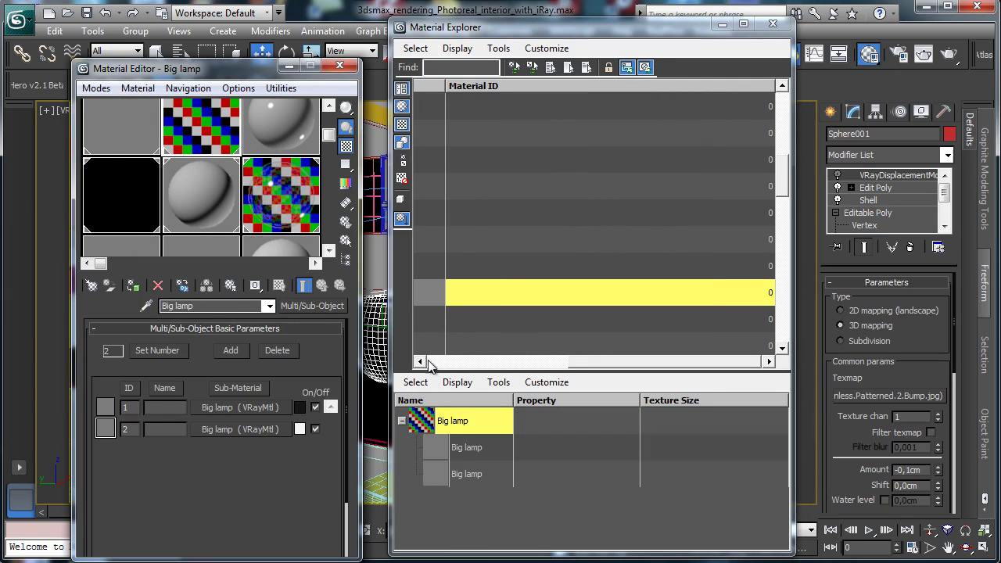
Load the Power cords material as an instance into the former Art 2 slot and close the Material Explorer.
left_click(446, 319)
left_click_drag(437, 320, 290, 127)
left_click(185, 362)
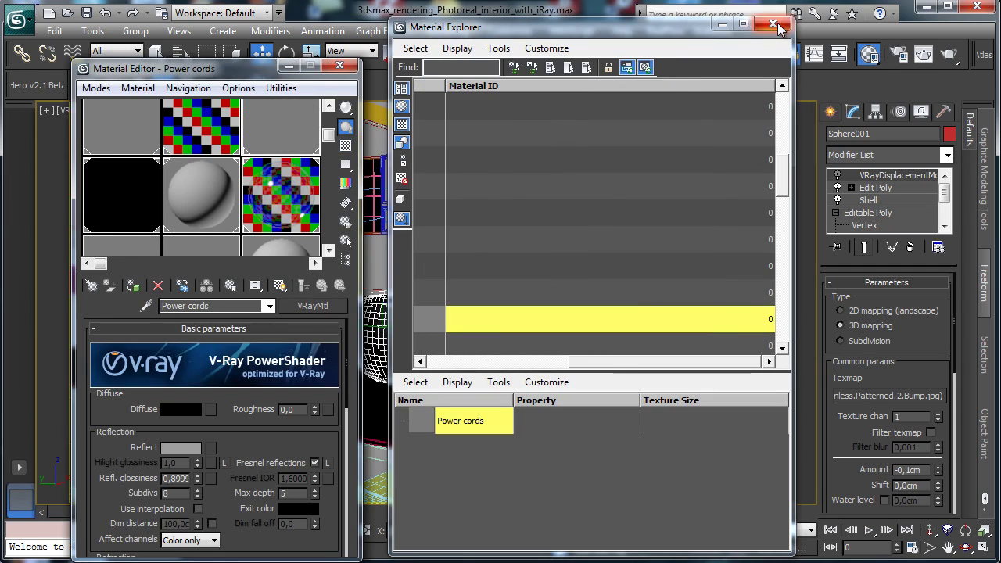
left_click(774, 26)
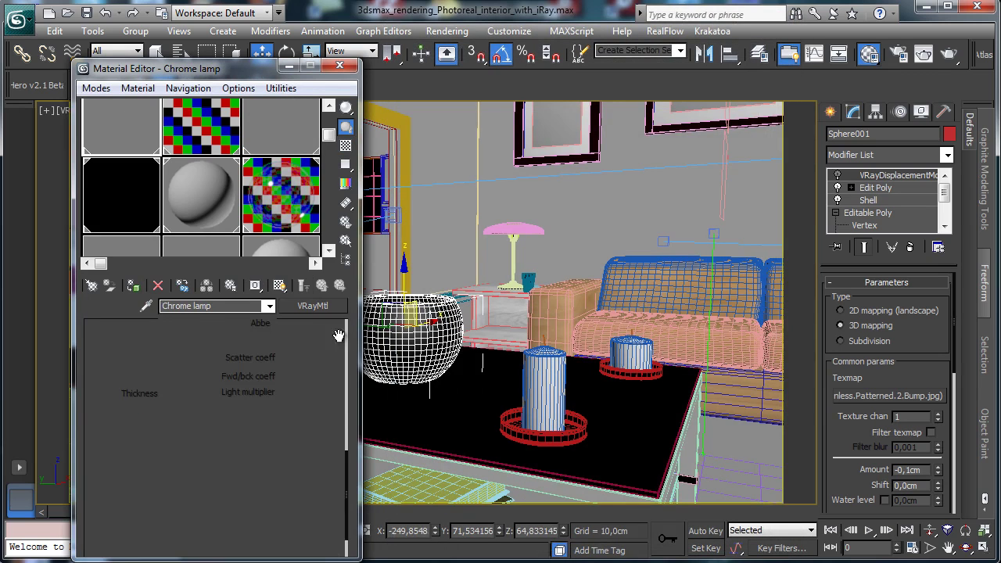
Review the Chrome lamp material's V-Ray parameters and convert it to Arch & Design.
left_click_drag(239, 350, 266, 369)
scroll(265, 370, "up", 5)
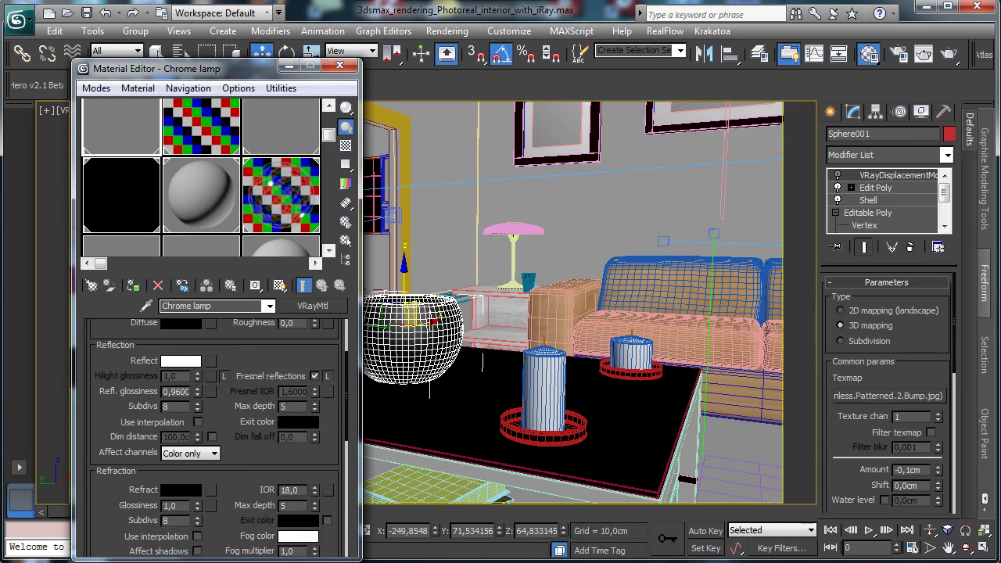
scroll(254, 356, "up", 3)
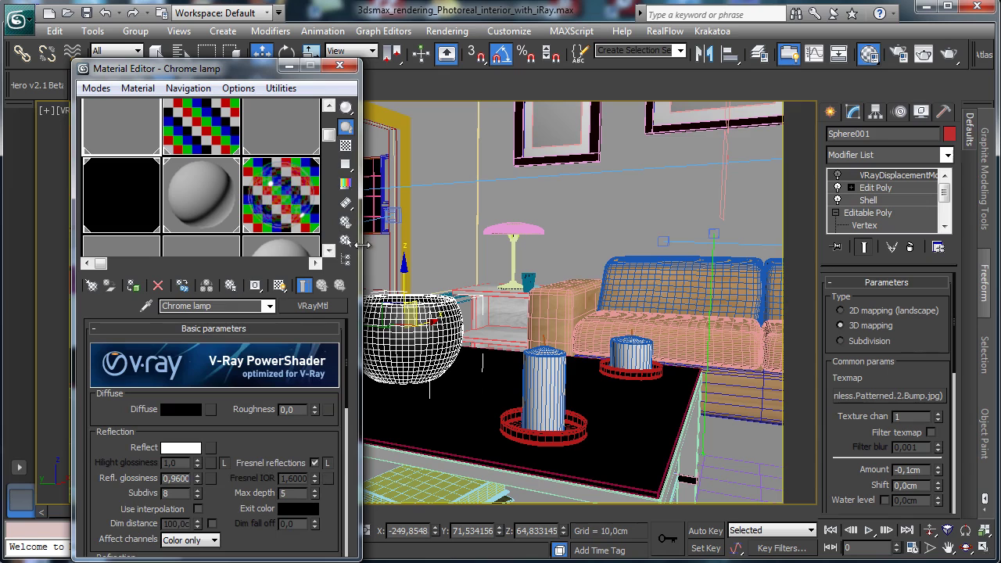
left_click(337, 306)
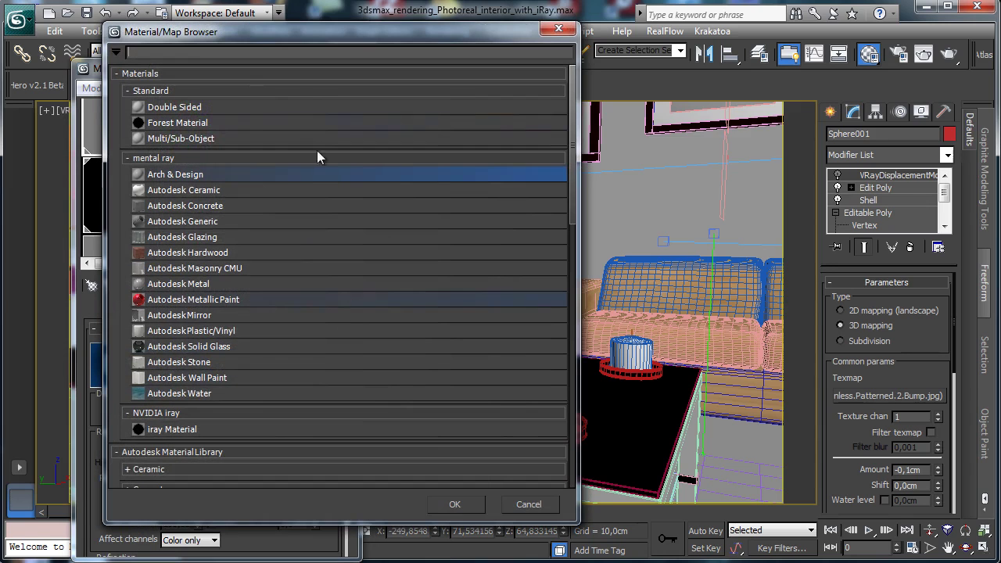
double_click(188, 175)
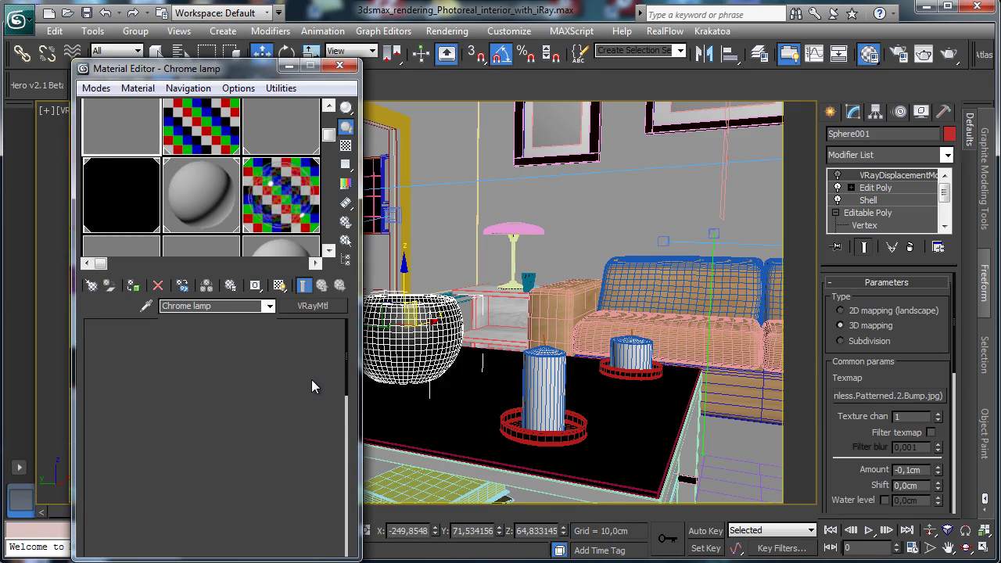
Set the Chrome lamp material's diffuse color to black.
left_click(295, 426)
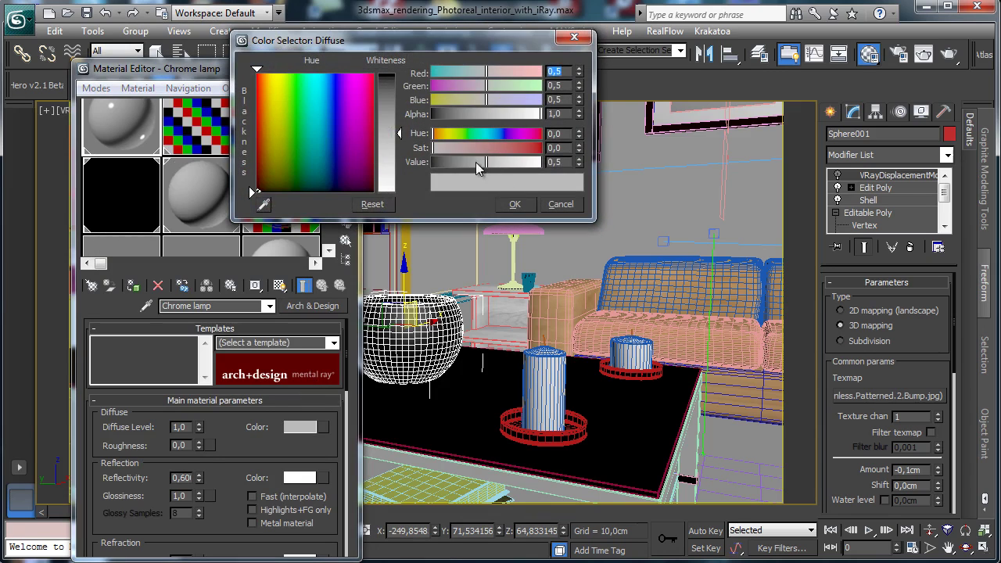
left_click_drag(476, 162, 395, 170)
left_click(514, 204)
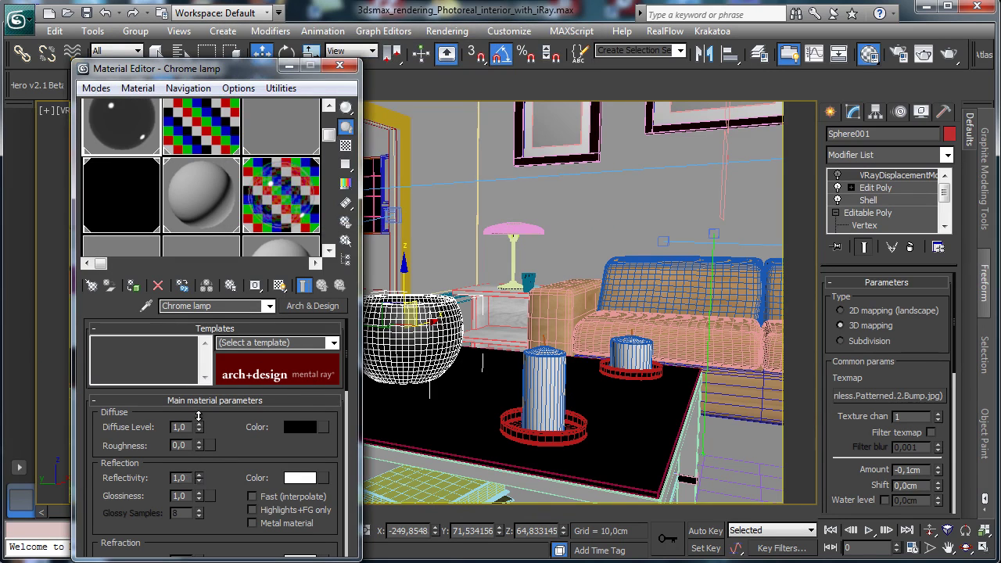
Set the Chrome lamp material's reflectivity to 1.0, reflection glossiness to about 0.89 and IOR to 12.
left_click_drag(199, 497, 202, 508)
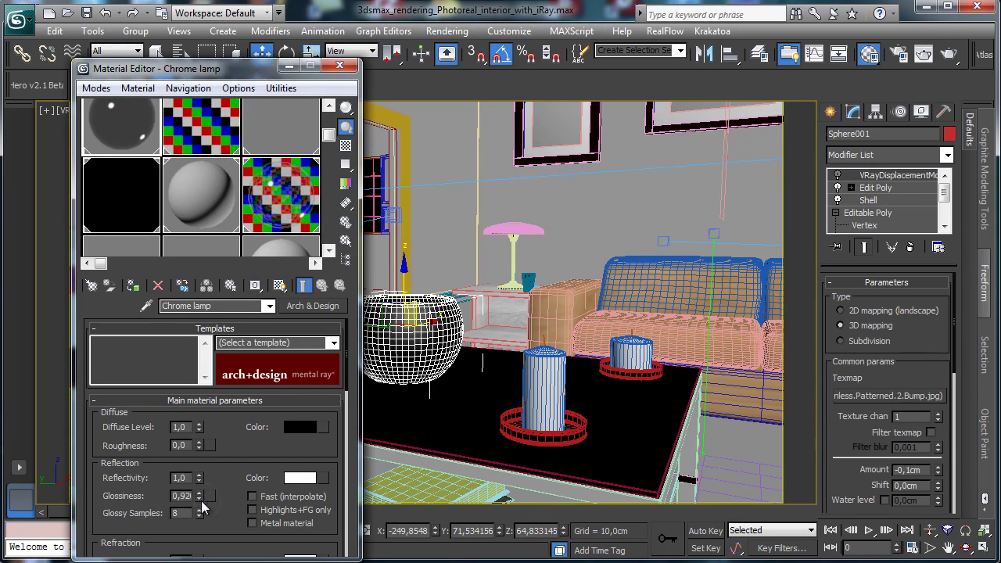
scroll(262, 425, "down", 5)
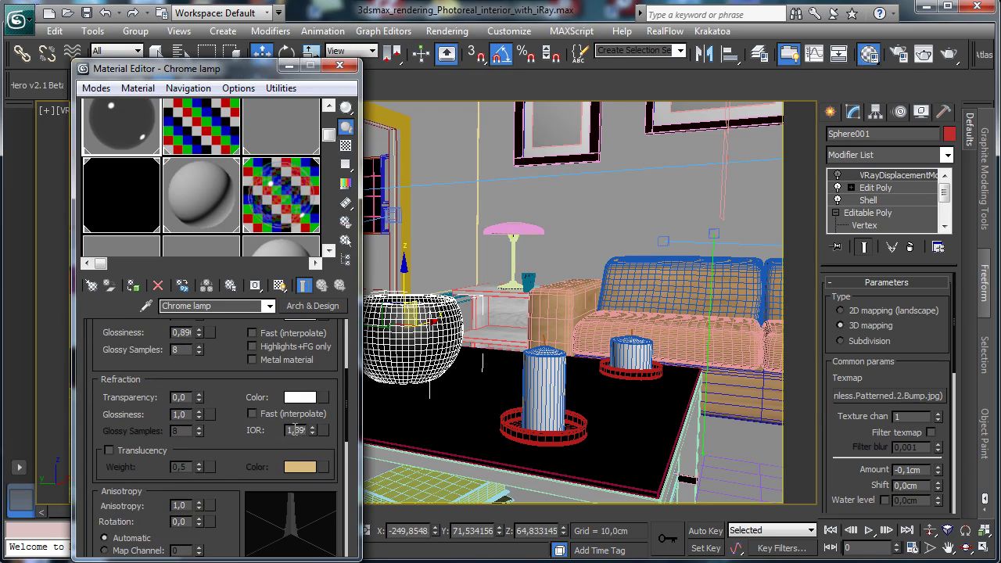
type("12")
key("Return")
scroll(228, 368, "down", 5)
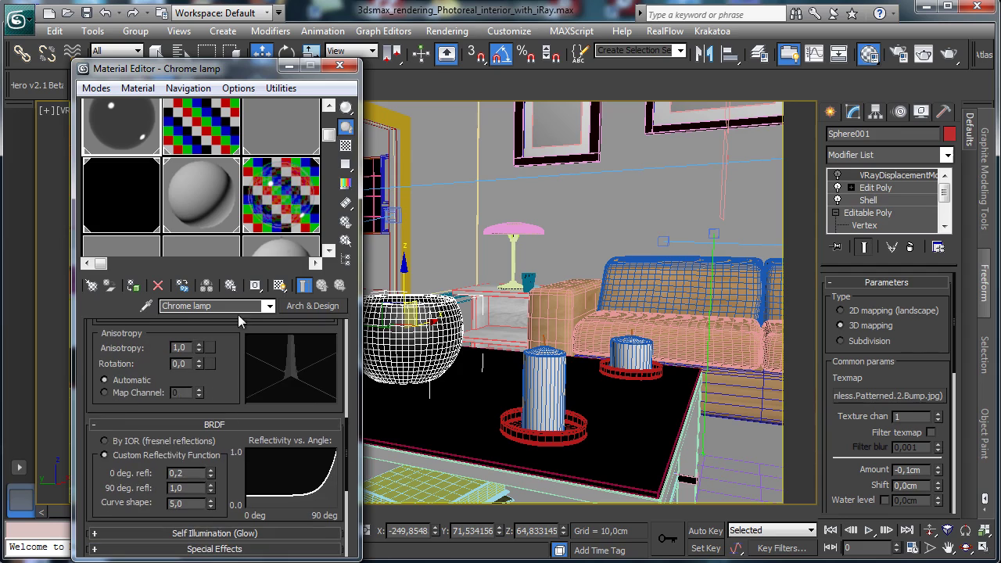
Switch the Chrome lamp material's BRDF to By IOR (fresnel reflections) and lower its anisotropy.
left_click(155, 443)
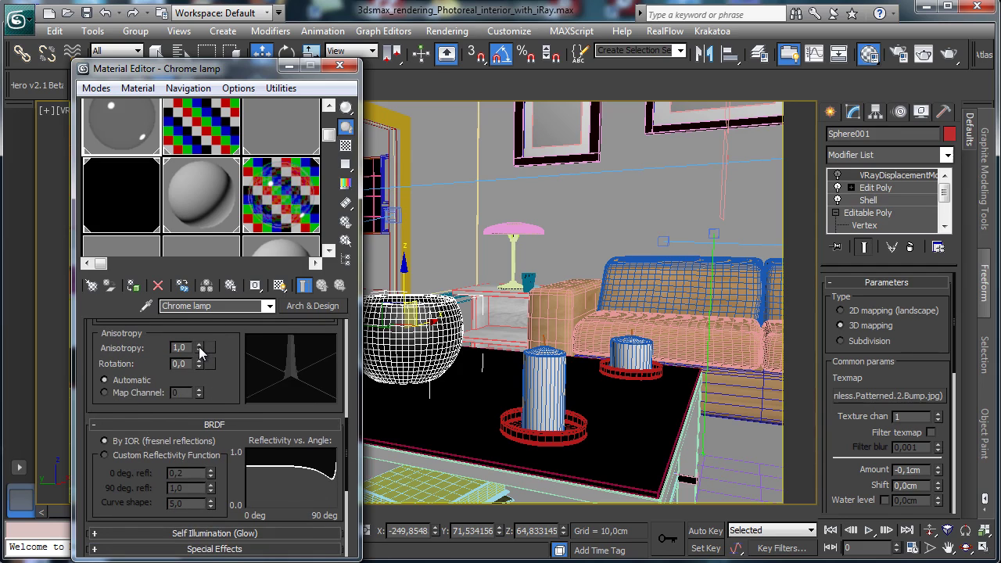
left_click_drag(200, 350, 201, 364)
scroll(227, 352, "up", 6)
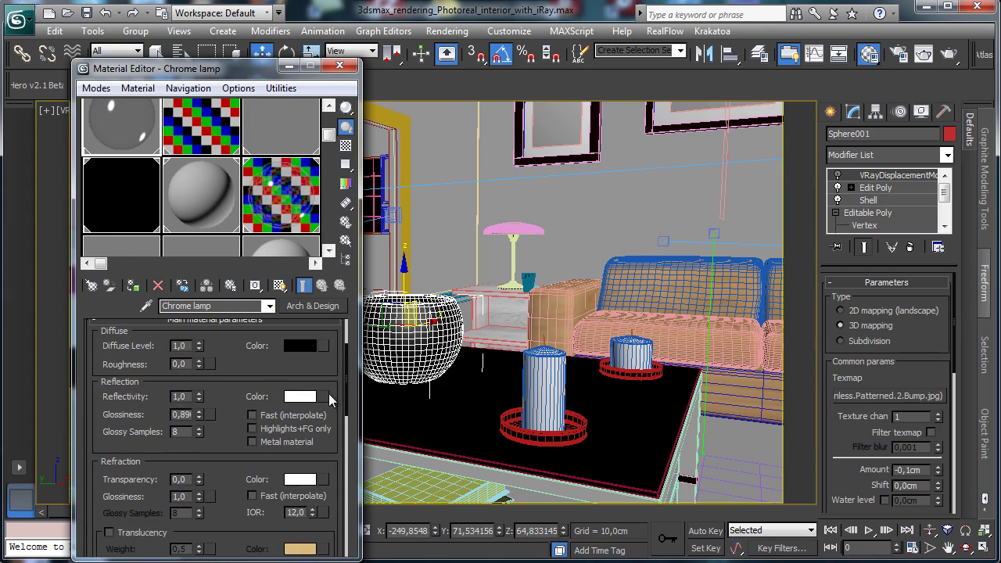
scroll(329, 401, "up", 3)
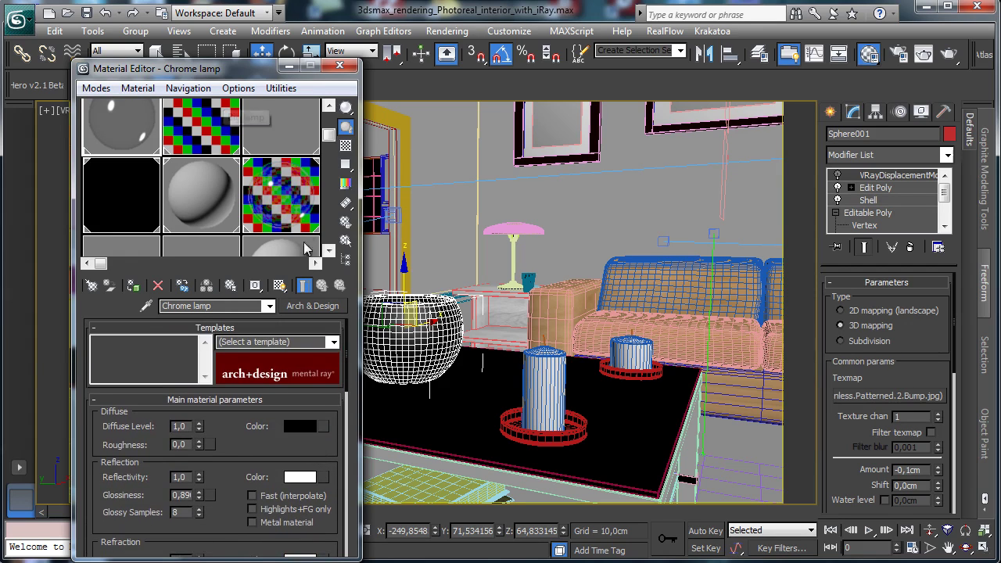
Review the V-Ray parameters of the Big lamp material's first sub-material and convert it to Arch & Design.
left_click(198, 135)
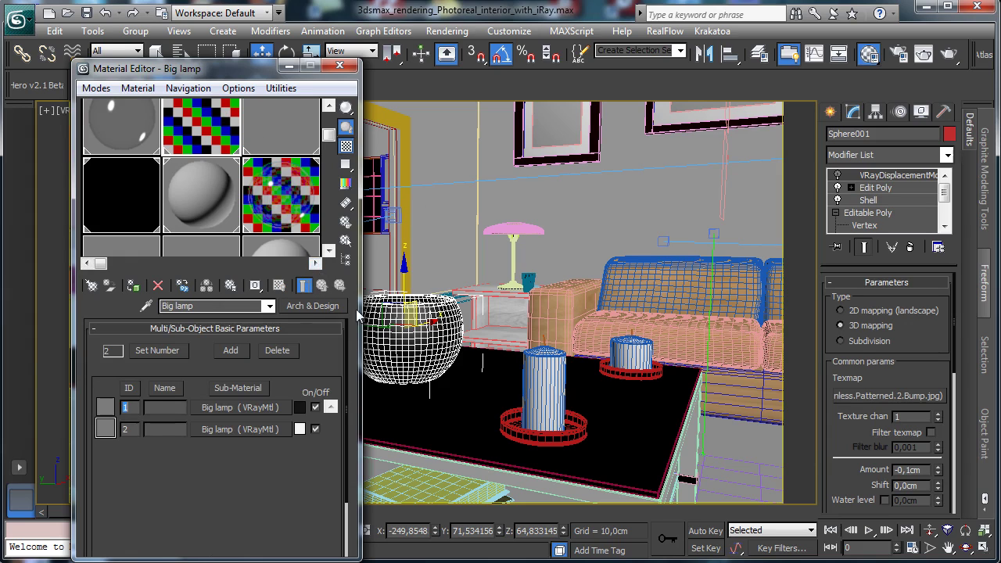
left_click(272, 406)
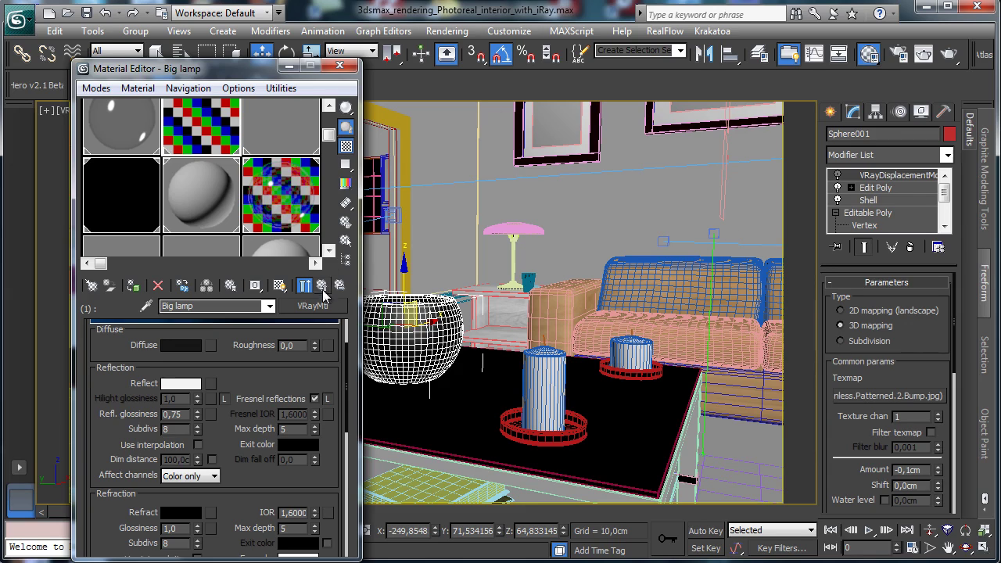
left_click_drag(240, 390, 219, 93)
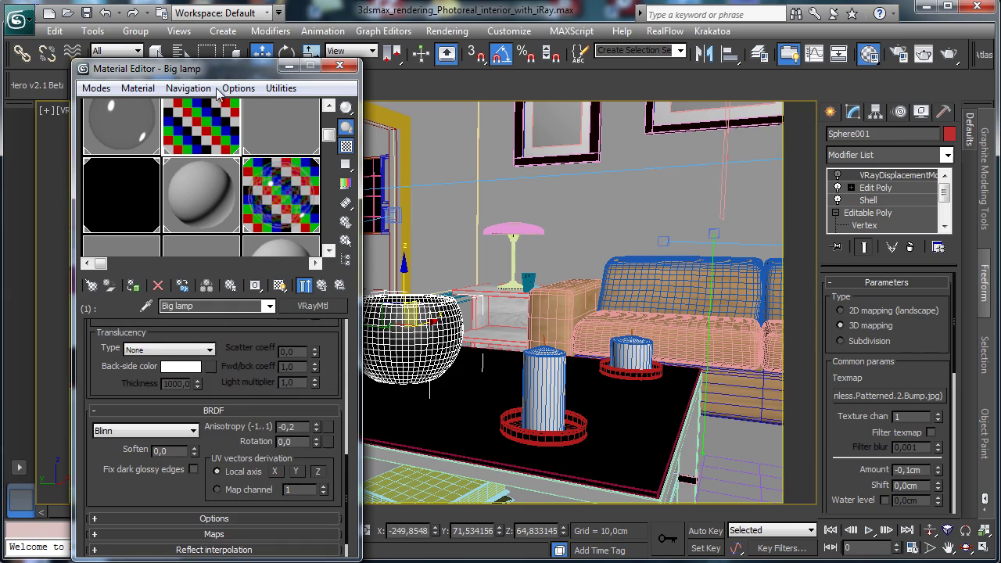
left_click(263, 532)
left_click(307, 305)
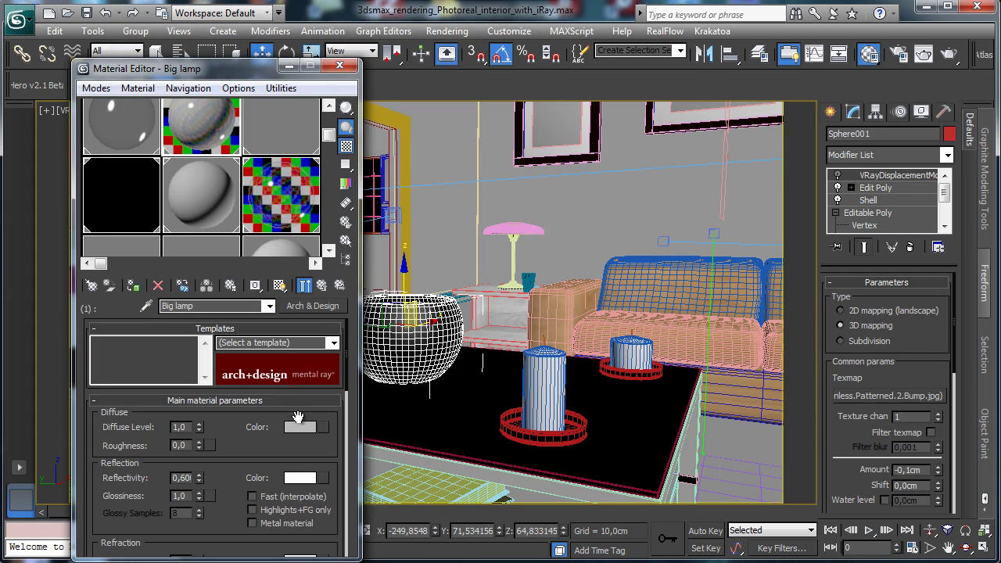
Set the diffuse color of Big lamp's first sub-material to black and lower its reflection glossiness.
left_click(300, 427)
left_click_drag(440, 170, 432, 162)
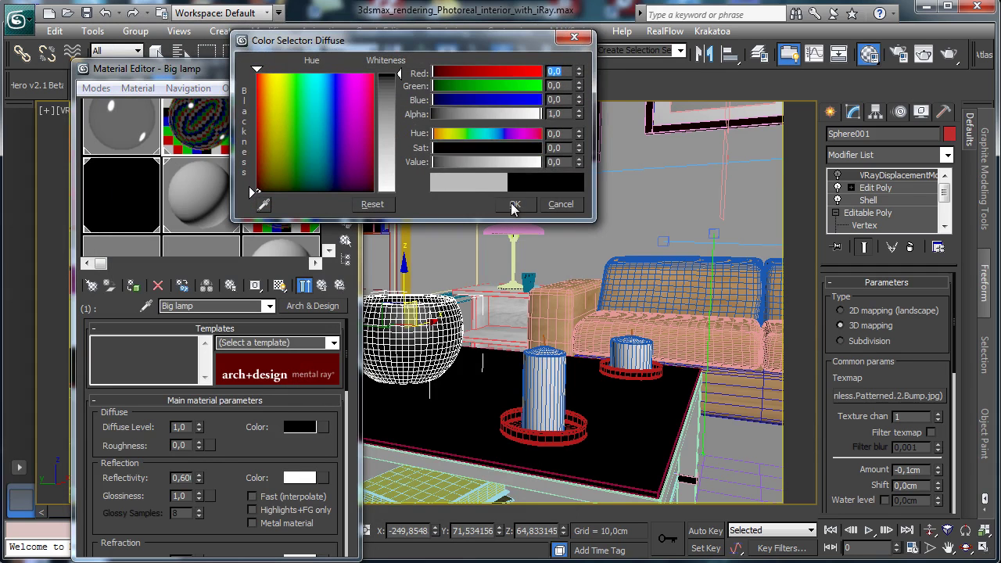
left_click(513, 204)
scroll(217, 458, "down", 1)
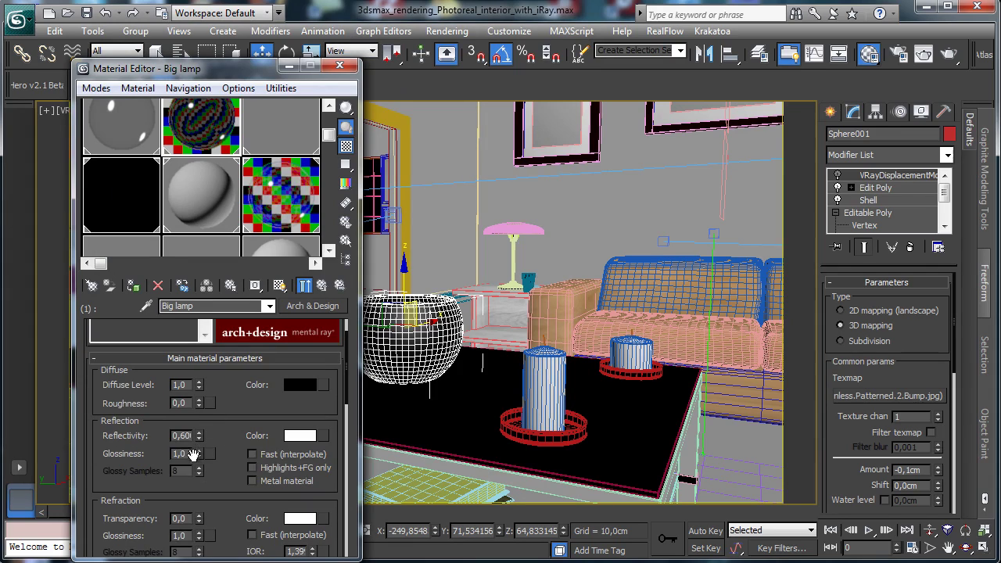
left_click_drag(199, 455, 202, 471)
Set the first sub-material's anisotropy to about 0.61 and its BRDF to By IOR (fresnel reflections).
scroll(225, 426, "down", 5)
scroll(243, 366, "down", 3)
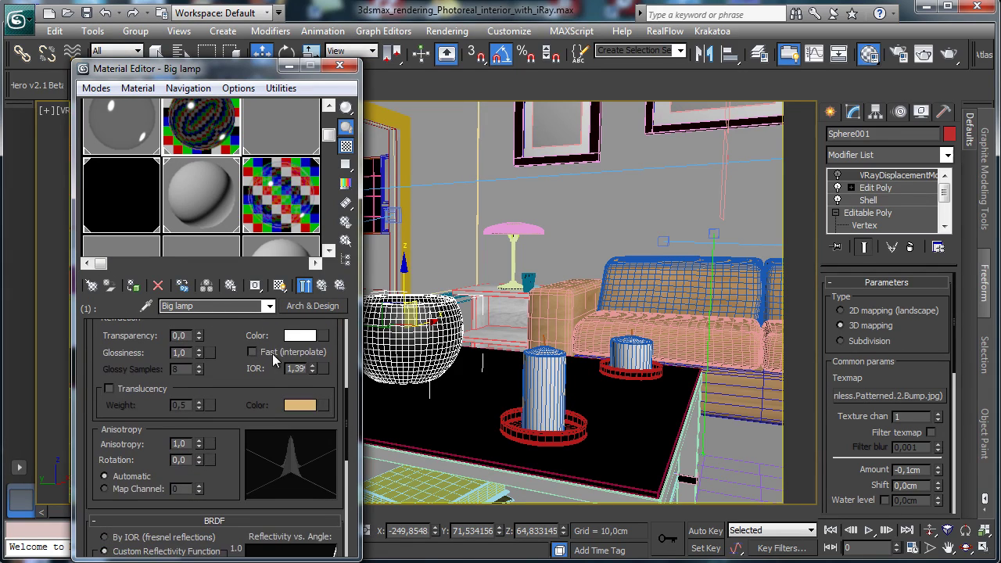
scroll(227, 360, "down", 3)
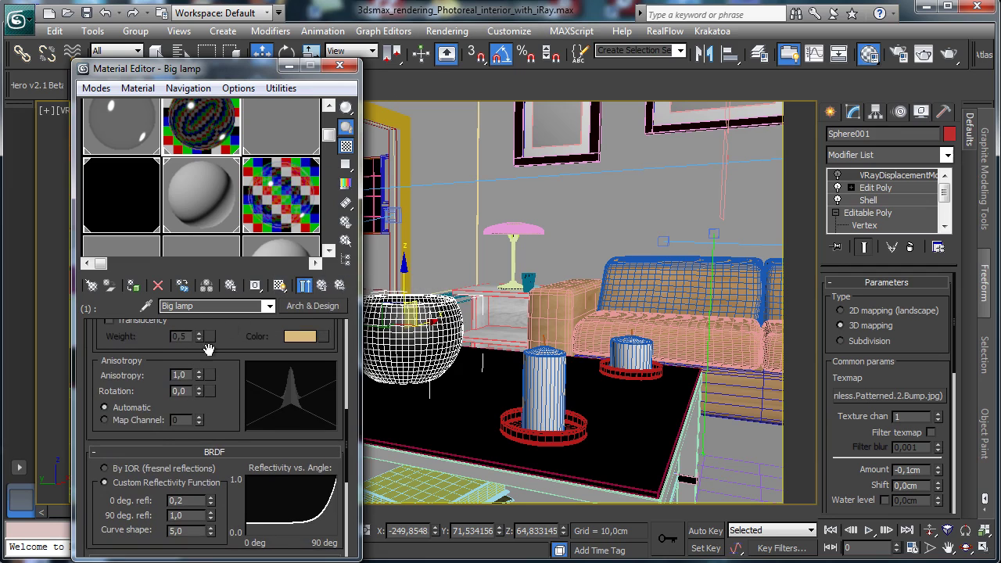
left_click_drag(199, 374, 200, 397)
left_click(115, 469)
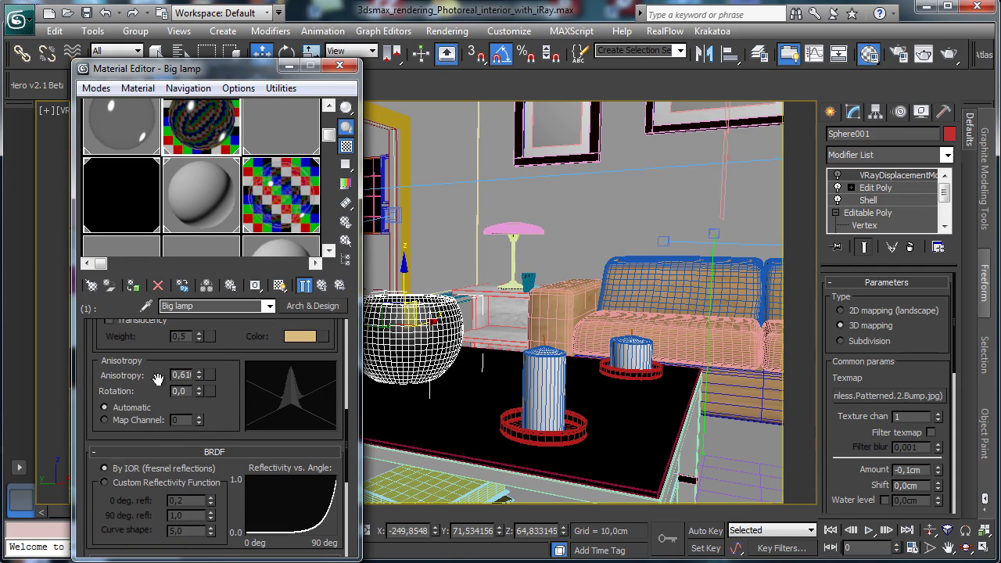
Review the V-Ray parameters of the Big lamp material's second sub-material and convert it to Arch & Design.
left_click(321, 286)
left_click(231, 408)
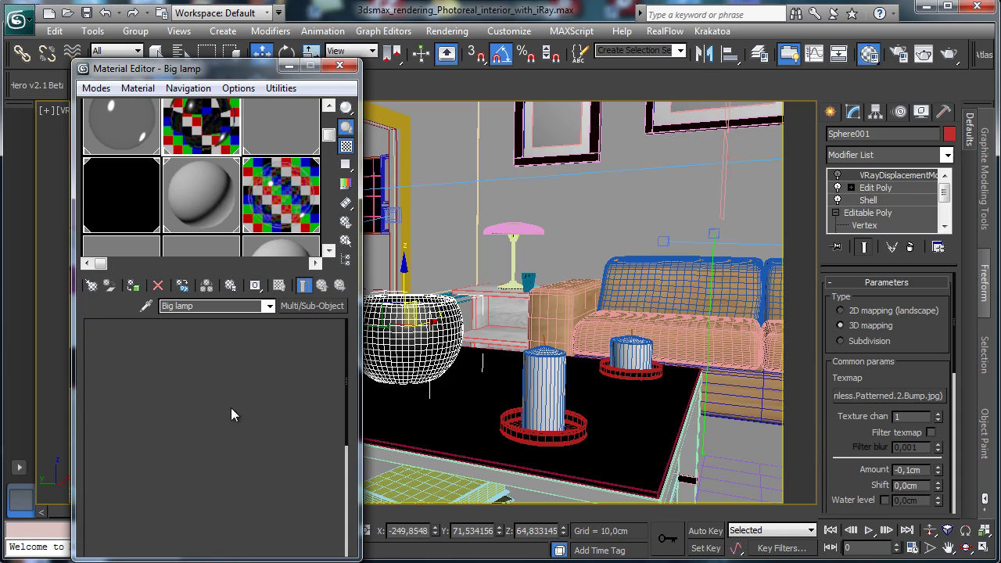
scroll(243, 437, "up", 10)
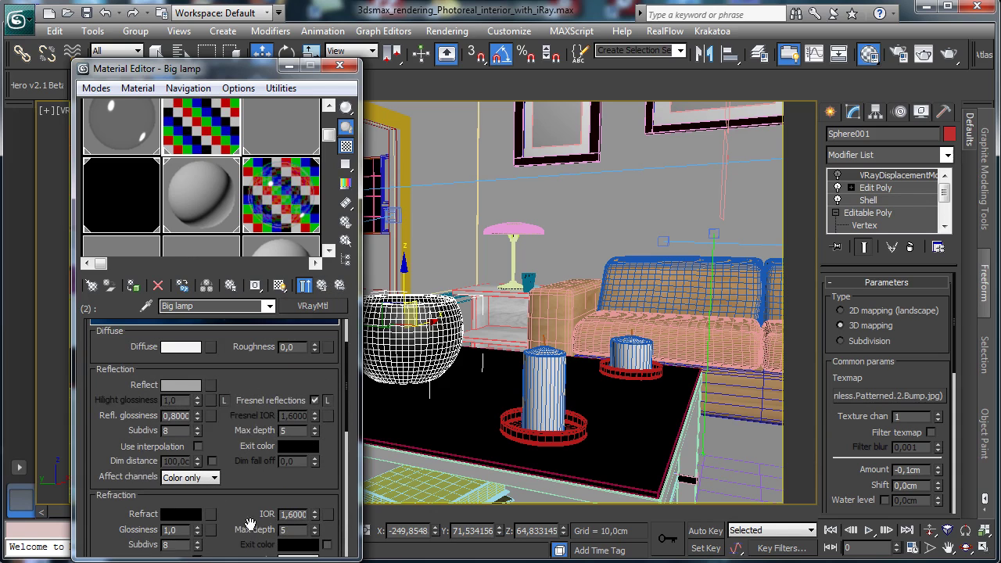
scroll(231, 391, "up", 3)
scroll(247, 367, "down", 4)
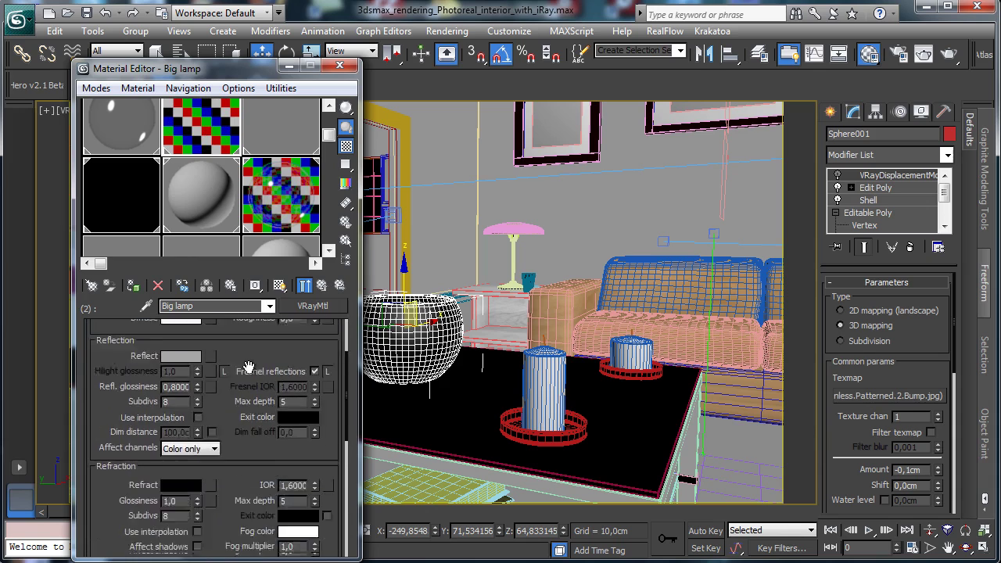
scroll(247, 368, "down", 4)
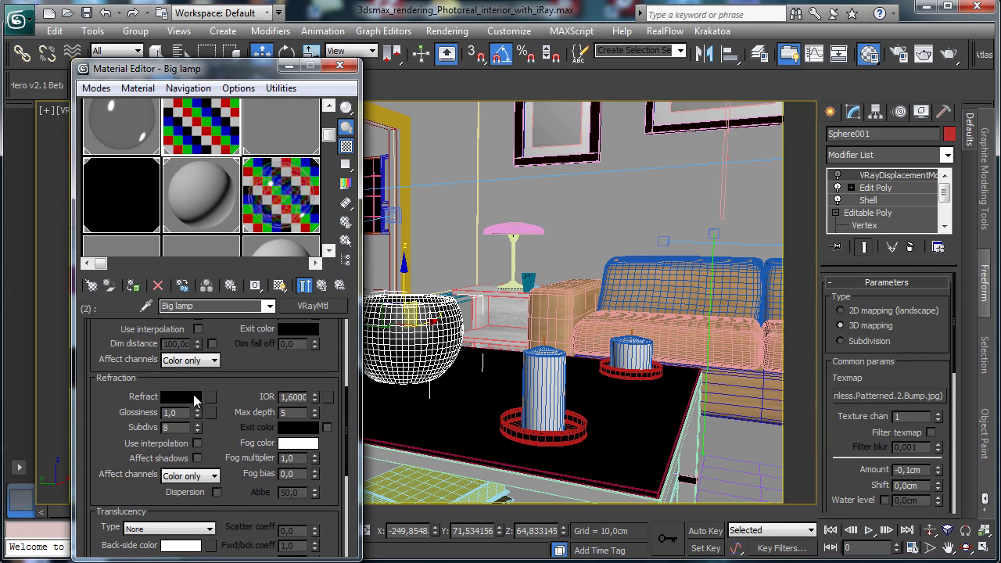
left_click(195, 399)
left_click(559, 201)
left_click_drag(240, 366, 179, 557)
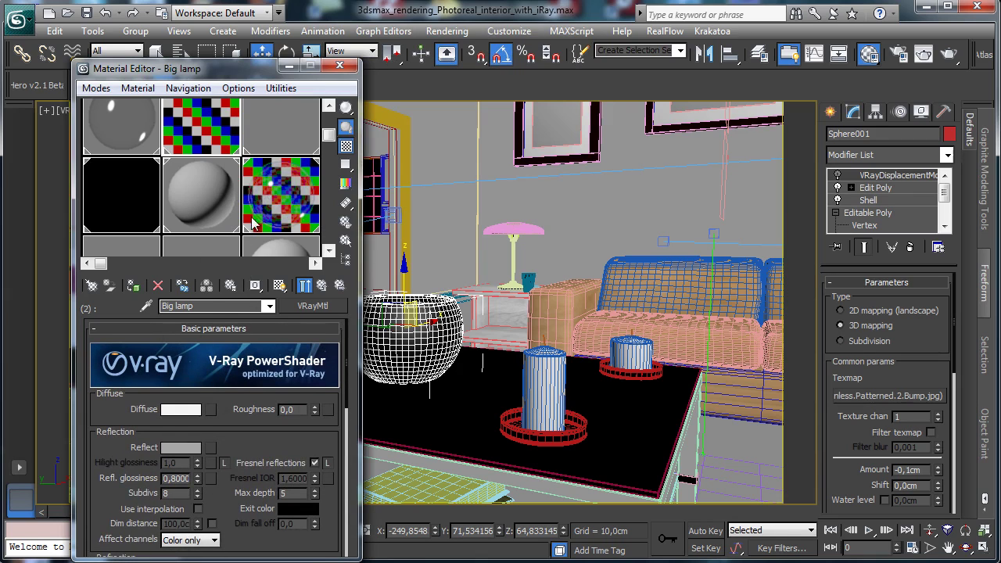
left_click(314, 307)
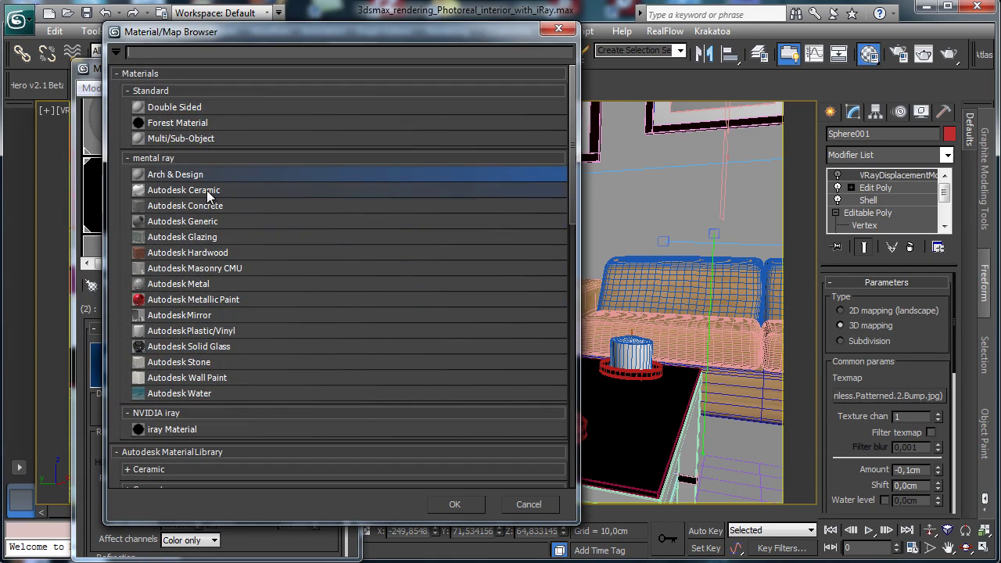
double_click(194, 175)
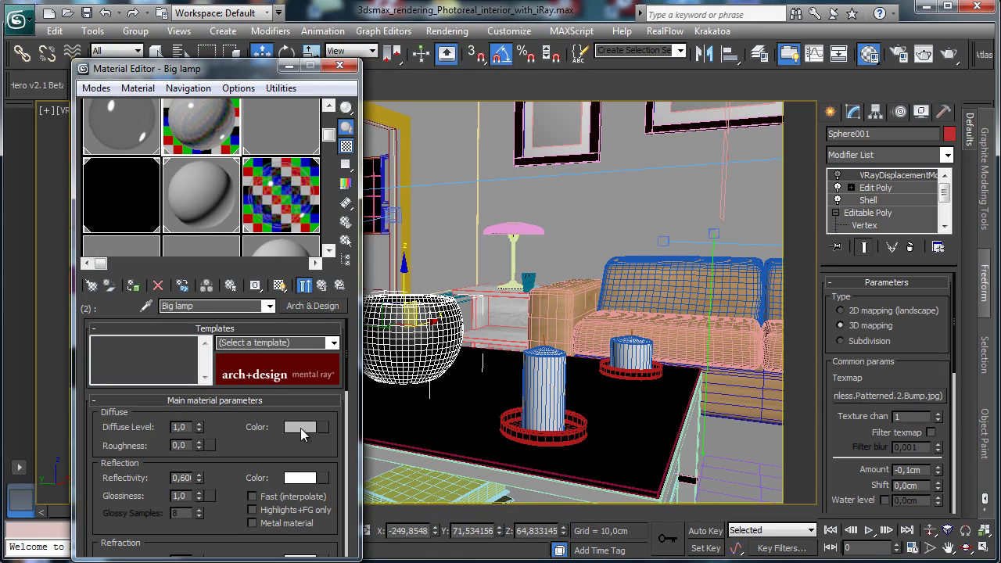
Set the diffuse color of Big lamp's second sub-material to a neutral off-white with a value of about 0.87.
left_click(300, 428)
left_click(392, 177)
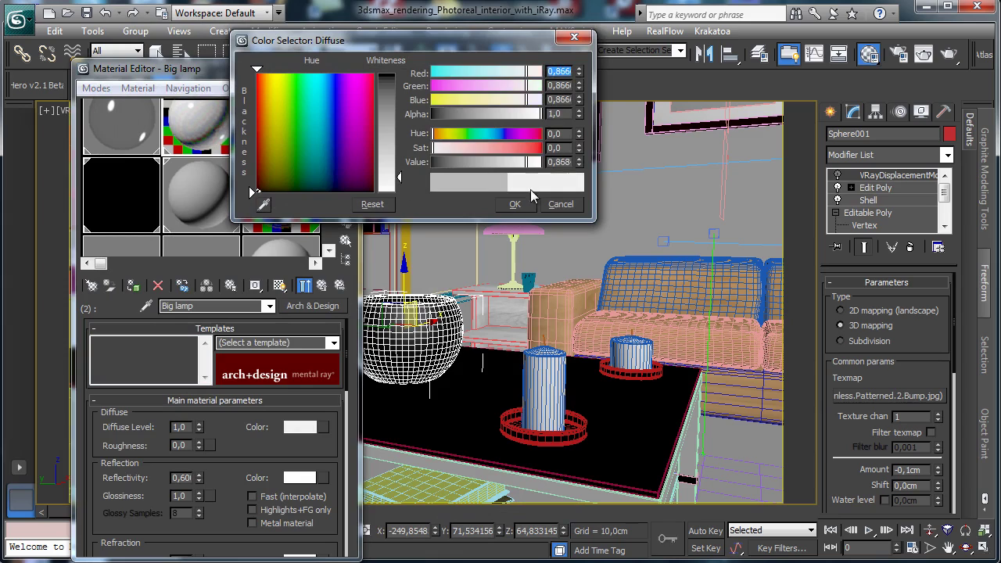
left_click(518, 203)
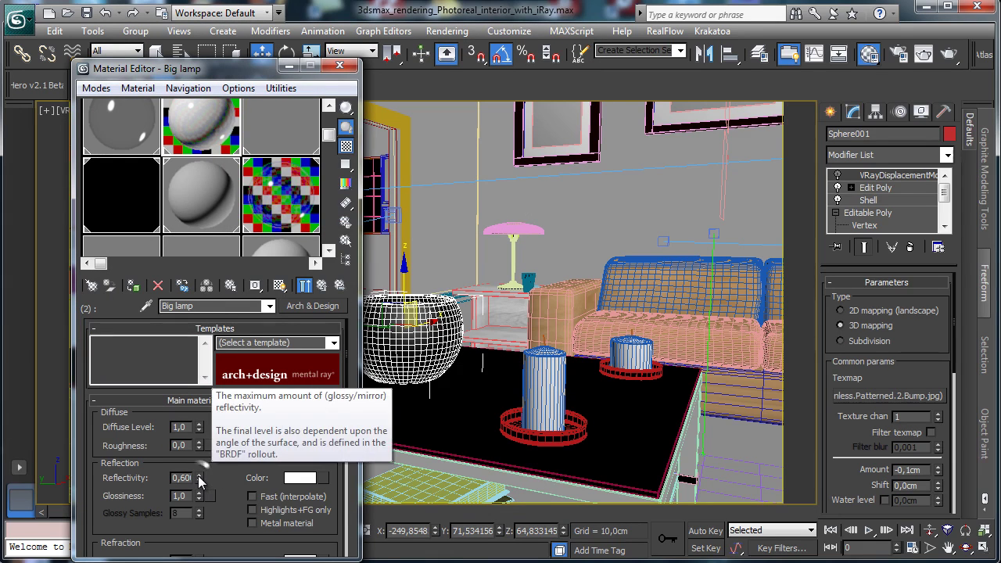
Set the second sub-material's reflectivity to 0.38 and its reflection glossiness to about 0.63.
right_click(200, 477)
left_click_drag(200, 478, 200, 450)
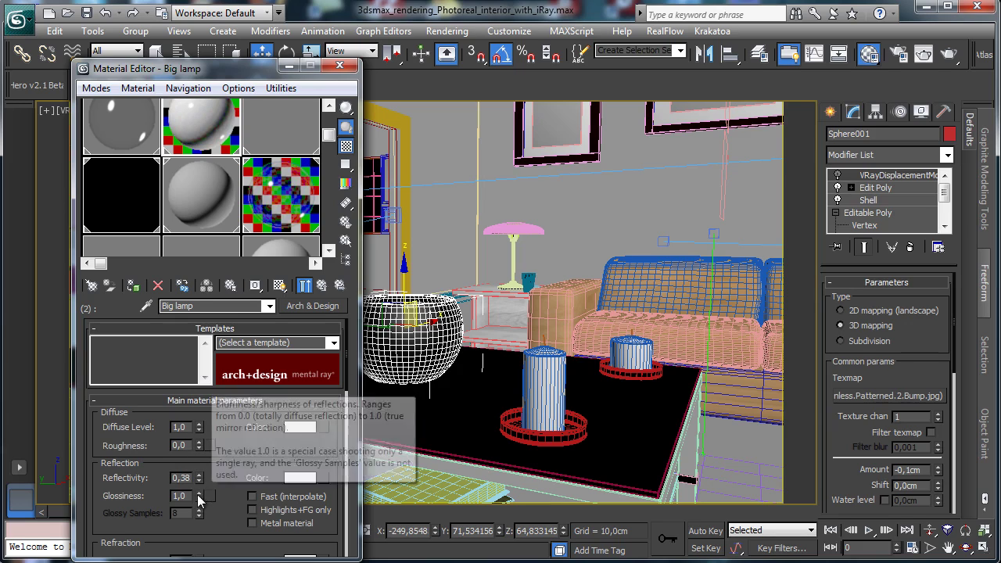
left_click_drag(199, 495, 202, 521)
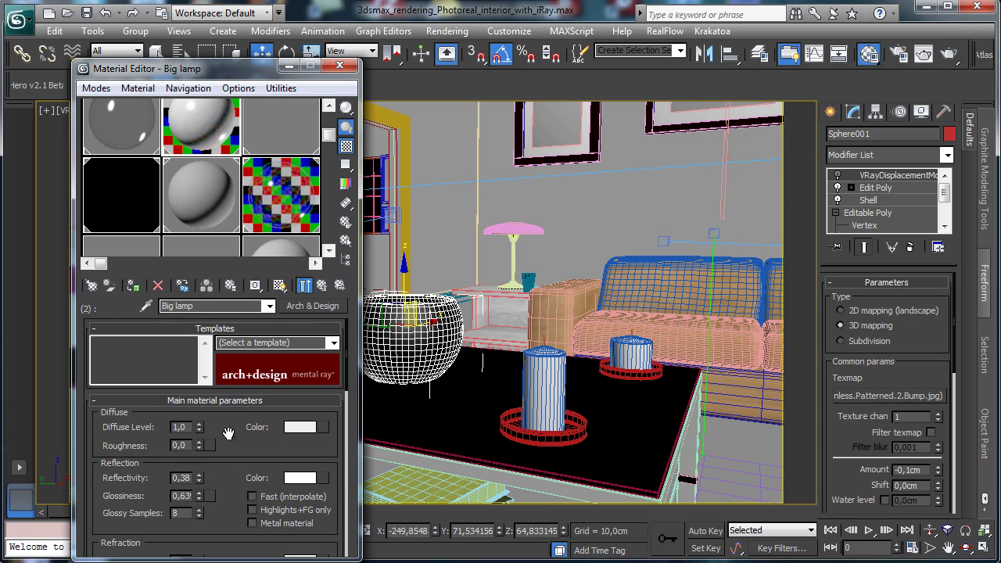
Open the second sub-material's IOR for editing and set its anisotropy to about 0.91.
scroll(297, 379, "down", 3)
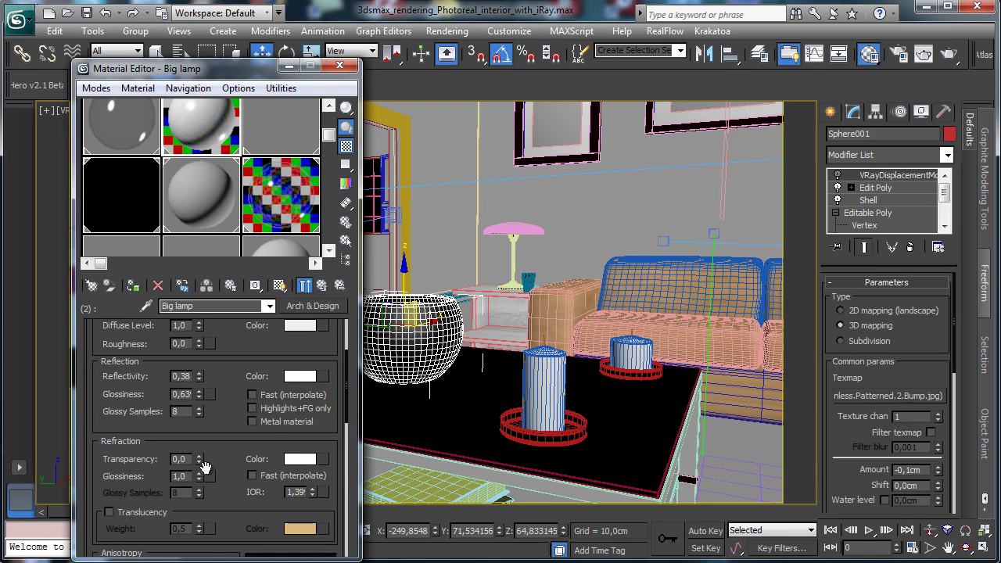
double_click(296, 492)
scroll(253, 427, "down", 5)
left_click_drag(199, 390, 198, 397)
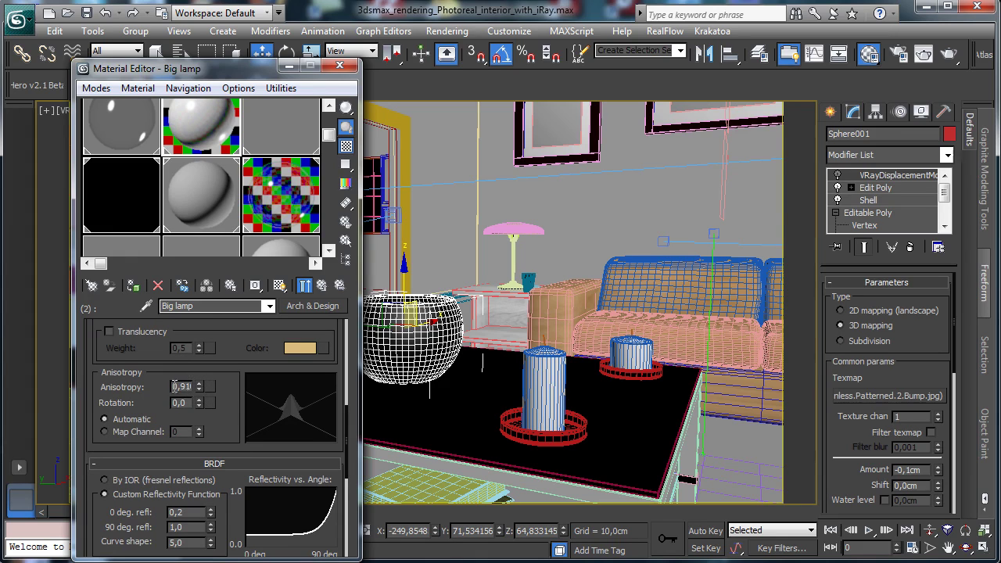
Copy the Power cords material's V-Ray diffuse color and review its BRDF and map settings.
left_click(305, 143)
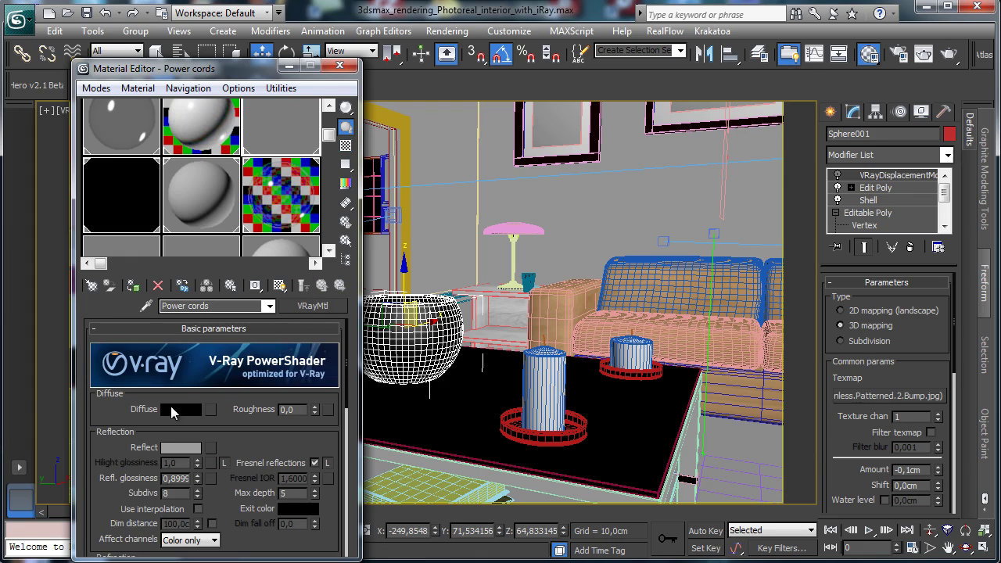
right_click(168, 414)
left_click(200, 418)
left_click(318, 303)
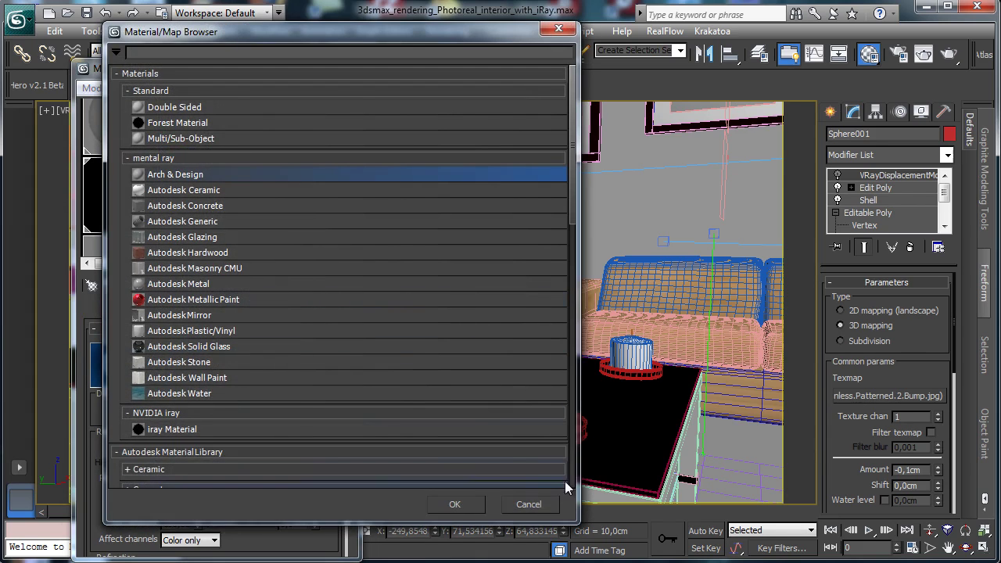
left_click(521, 496)
scroll(246, 437, "down", 5)
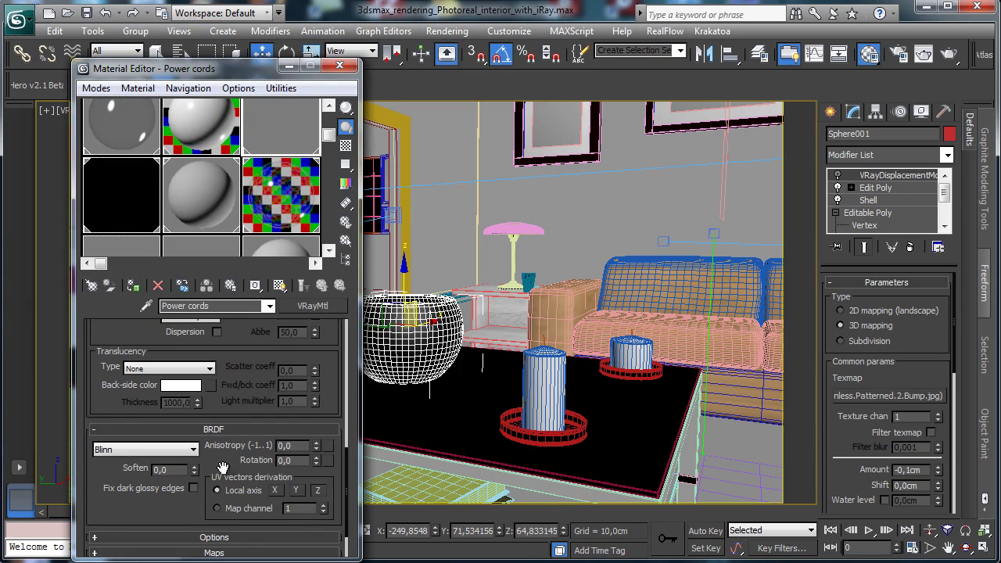
scroll(206, 484, "down", 1)
left_click(213, 504)
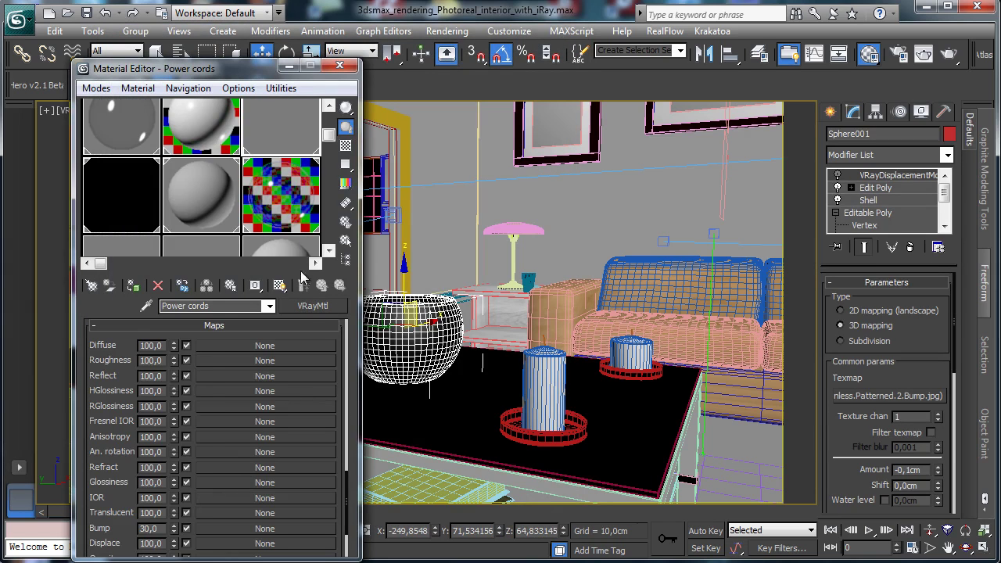
Convert the Power cords material to Arch & Design and paste the copied color as its diffuse color.
left_click(313, 306)
double_click(190, 174)
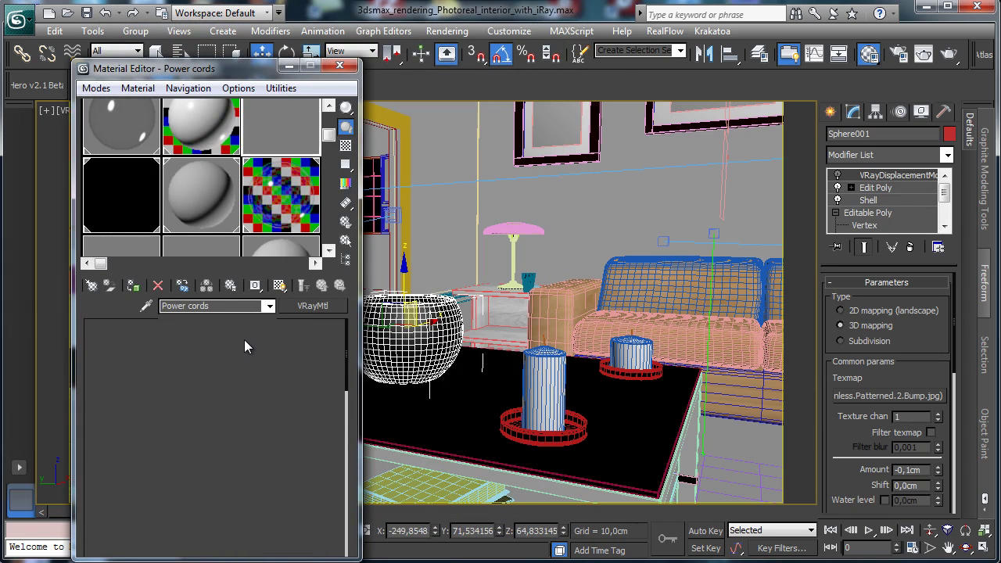
right_click(307, 428)
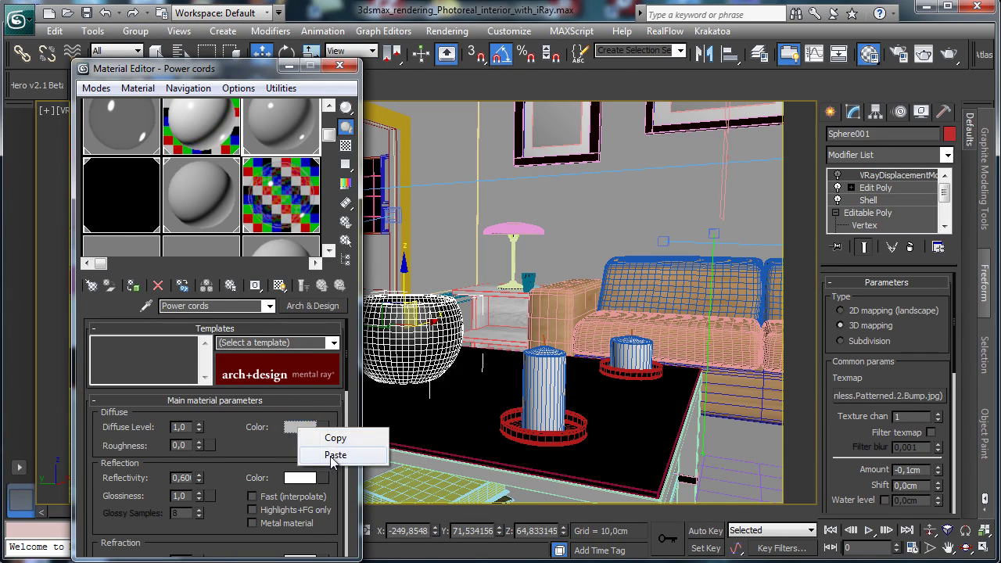
left_click(336, 453)
Set the Power cords material's reflection glossiness to about 0.69 and its IOR to 0.6.
left_click_drag(200, 480, 202, 519)
left_click_drag(227, 483, 238, 388)
left_click_drag(223, 487, 225, 423)
double_click(295, 426)
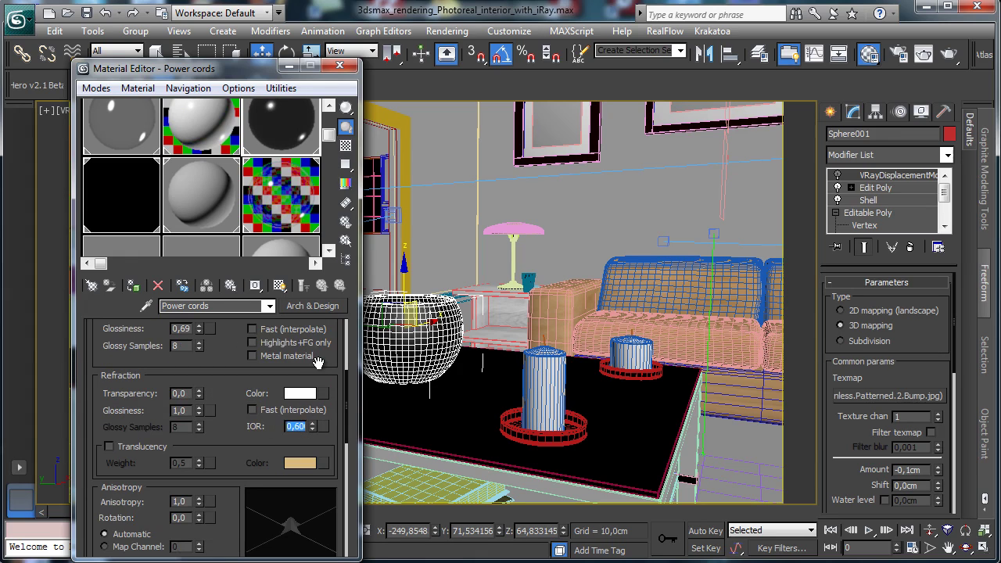
Switch the Power cords material's BRDF to By IOR (fresnel reflections).
left_click_drag(231, 505, 239, 344)
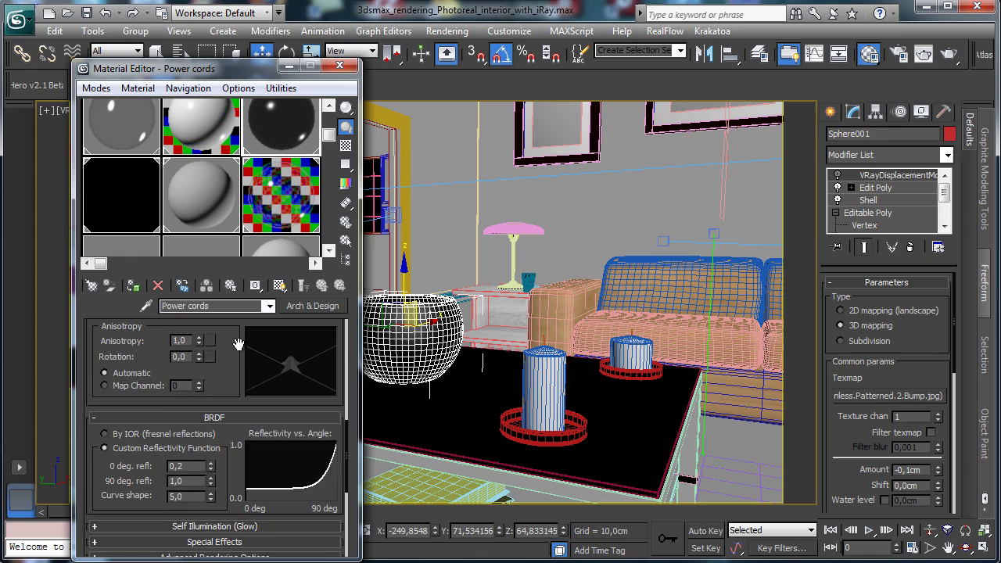
left_click(129, 436)
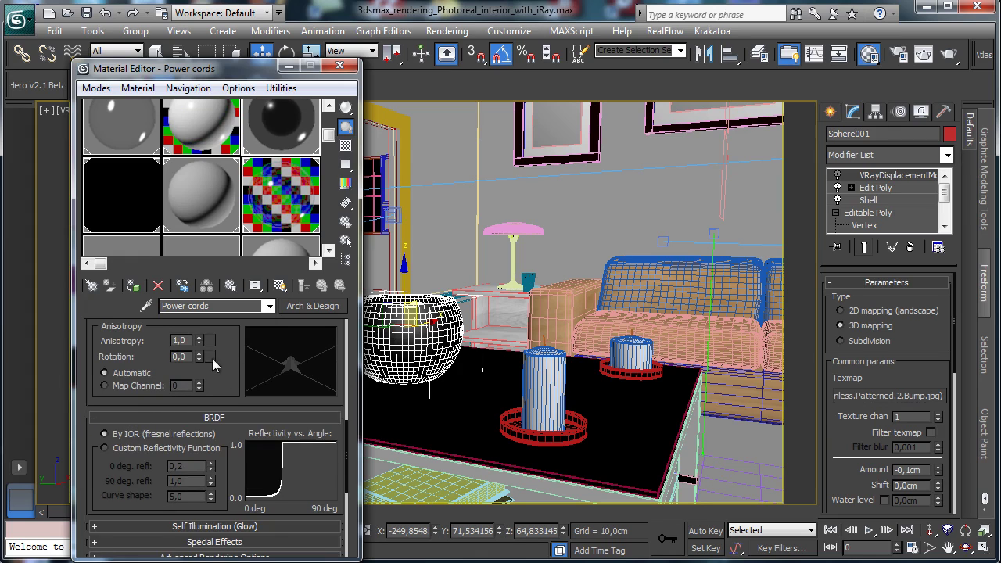
left_click_drag(212, 358, 221, 463)
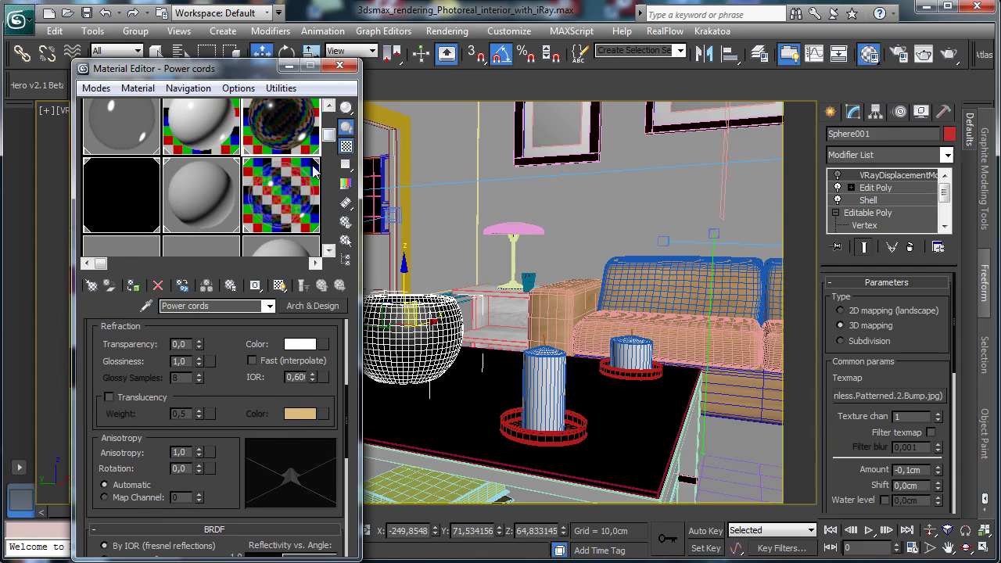
Set the Power cords material's refraction IOR to 1.6.
left_click_drag(227, 428, 307, 479)
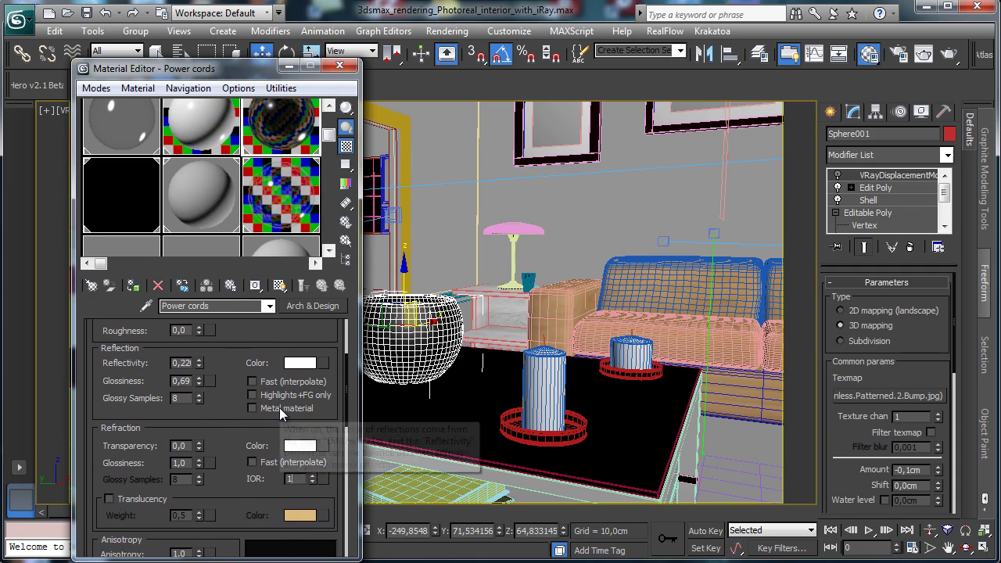
type("1,6")
key("Return")
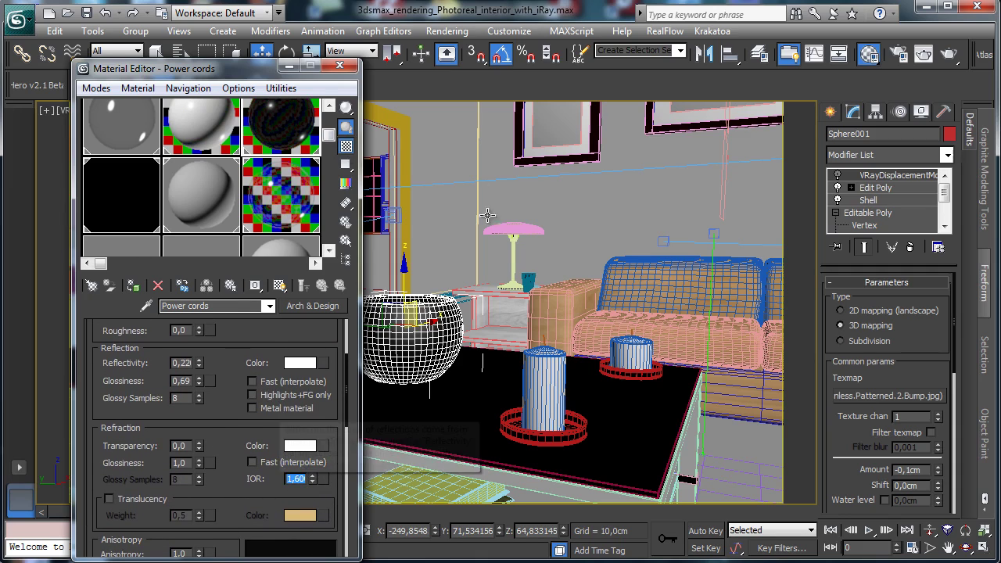
Reset the Chrome lamp, Big lamp and Power cords sample slots, affecting only the editor slots and not the scene.
left_click(133, 121)
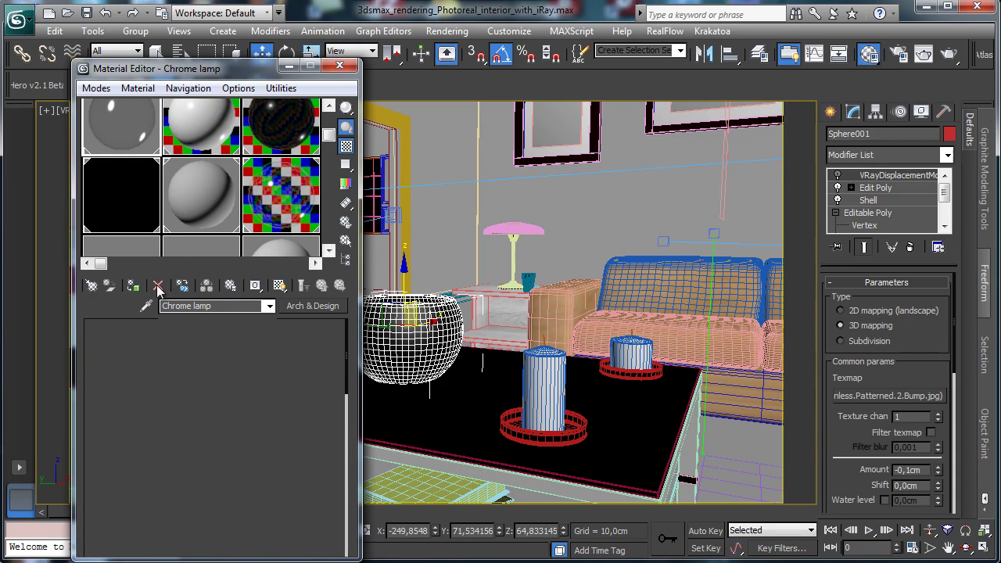
left_click(158, 286)
key("Return")
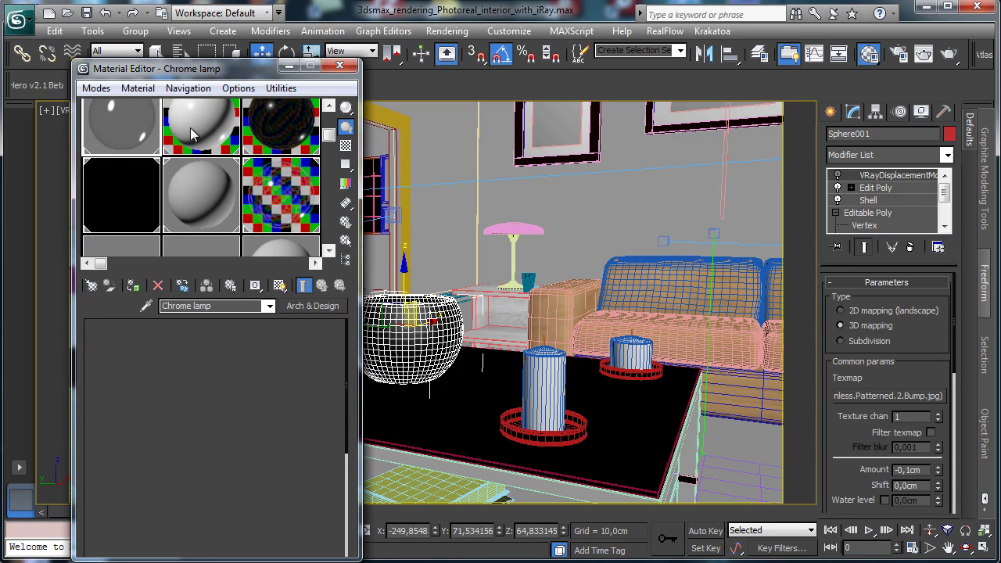
left_click(196, 125)
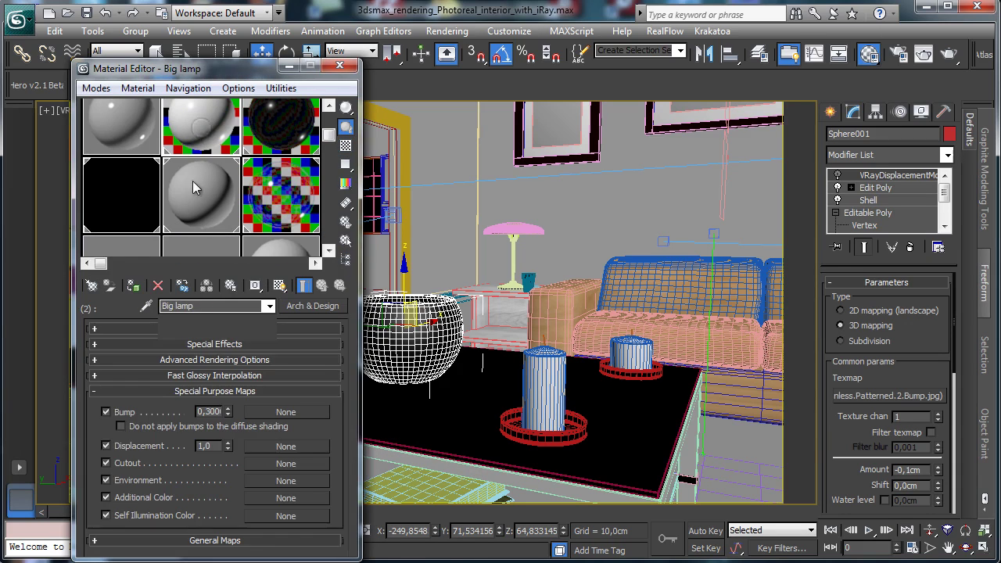
left_click(158, 286)
key("Return")
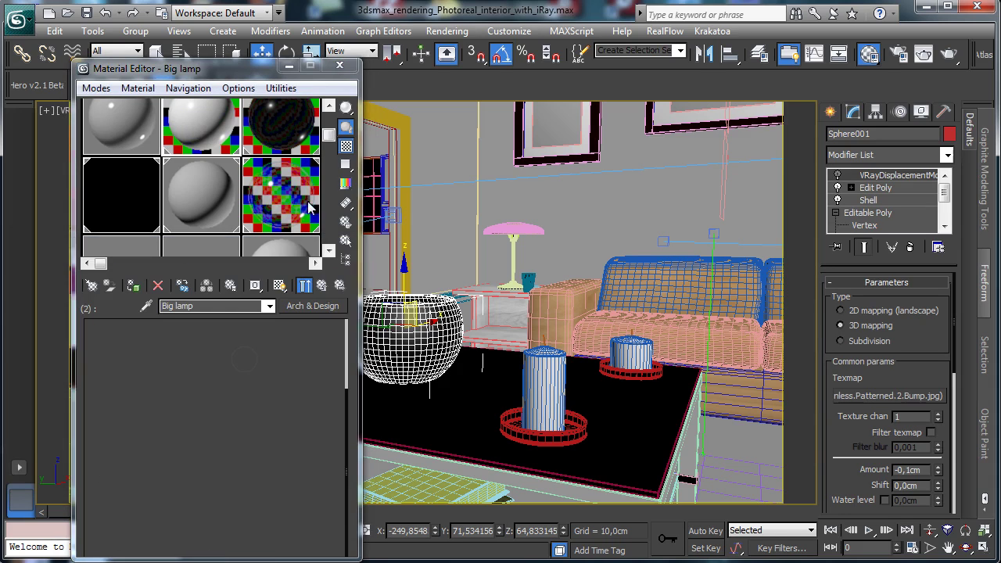
left_click(283, 124)
left_click(157, 286)
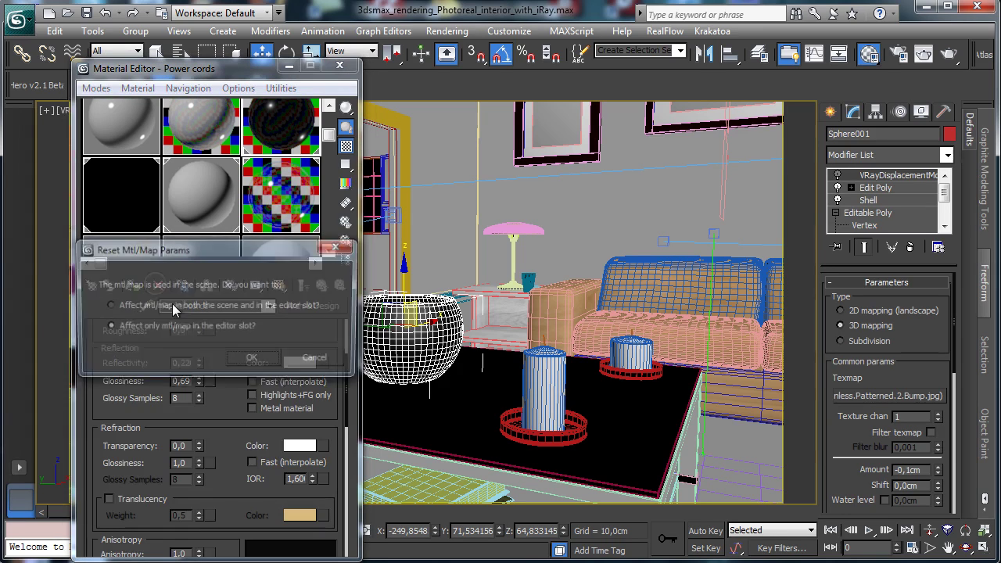
left_click(248, 357)
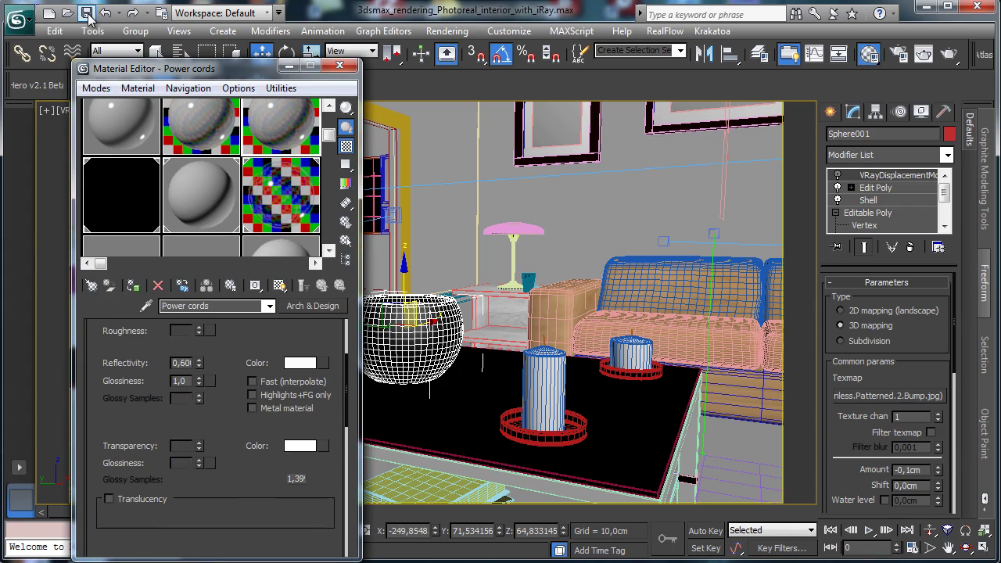
Open the Material Explorer and load the Windows metal material as an instance into the first freed sample slot.
left_click(454, 30)
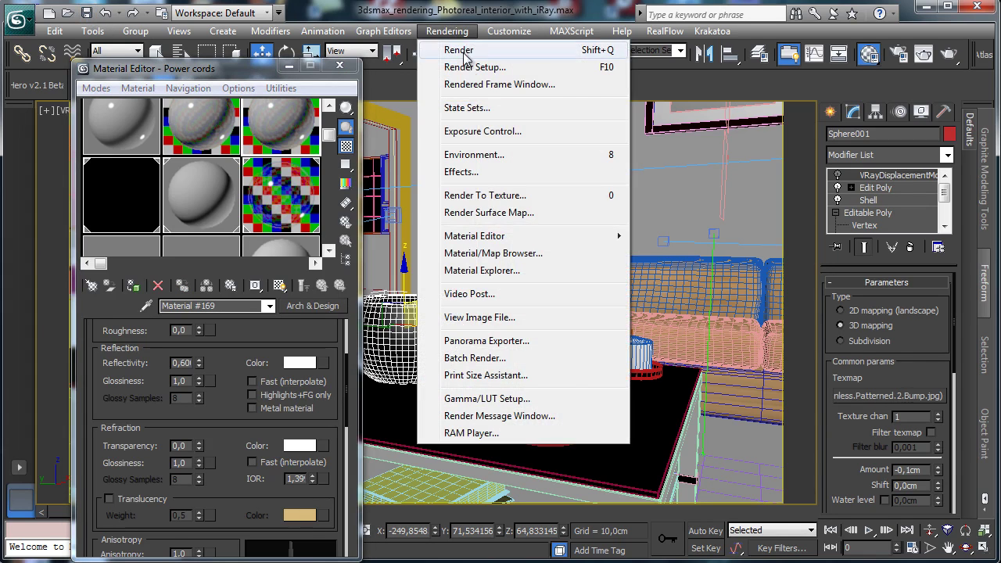
left_click(510, 275)
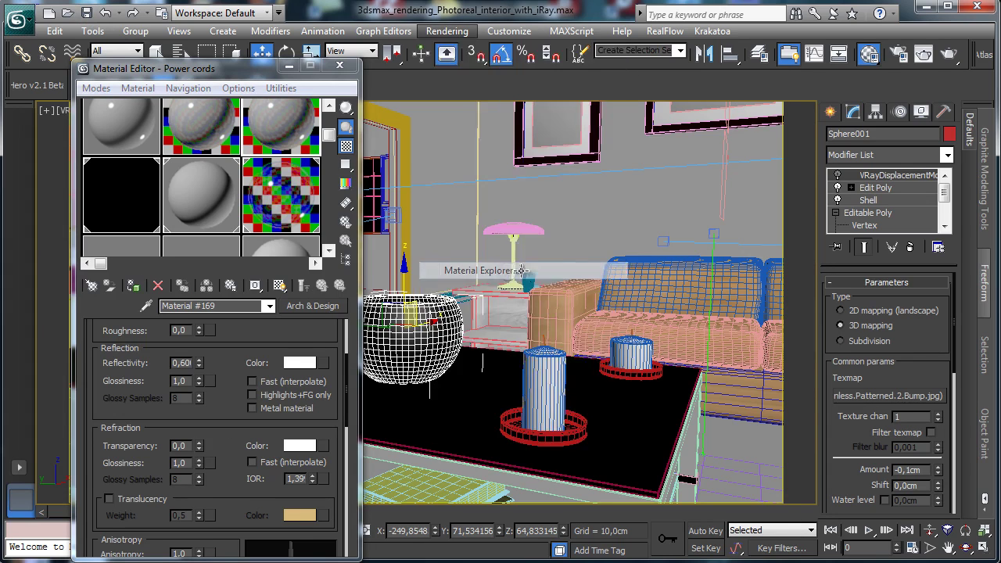
left_click_drag(782, 129, 773, 208)
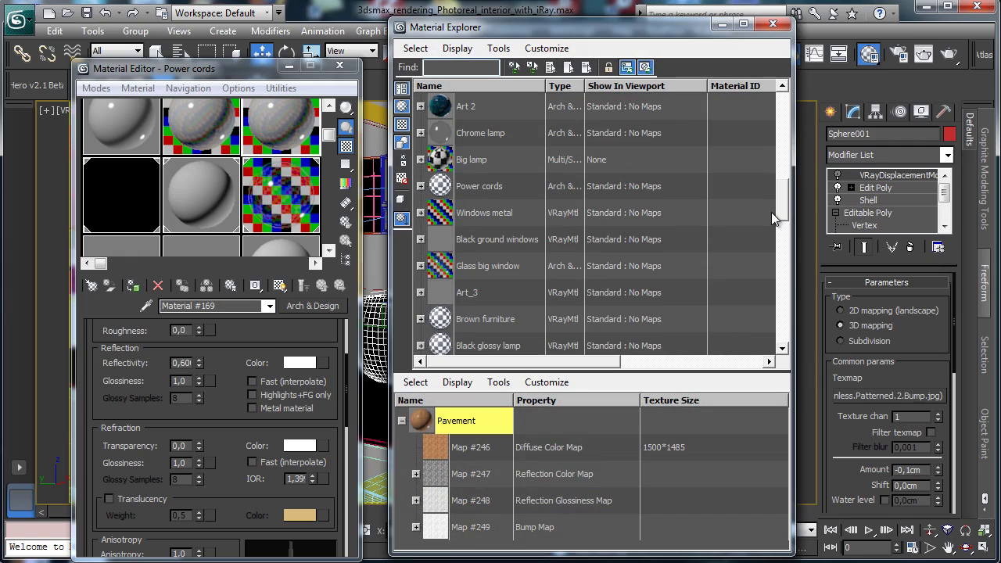
left_click(440, 214)
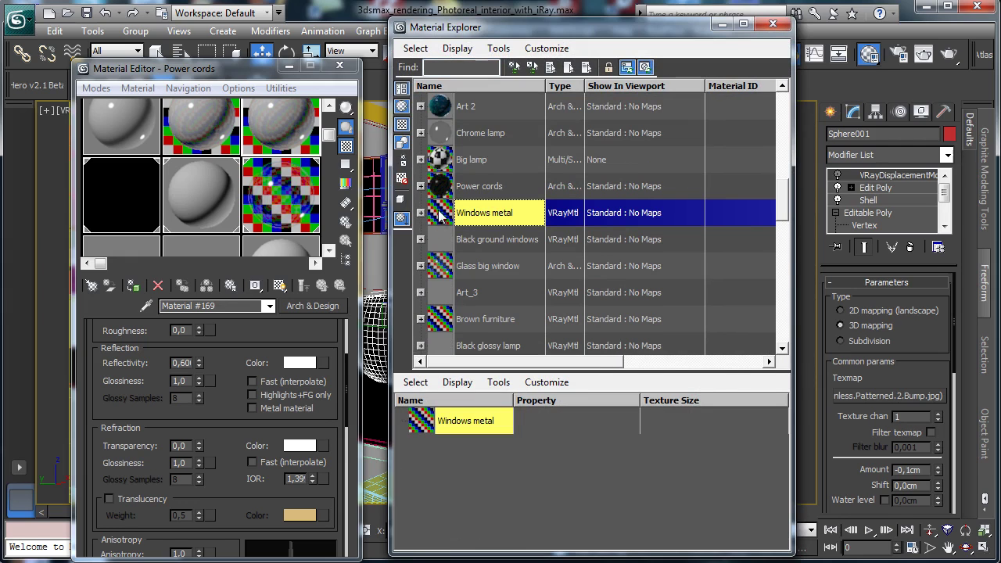
left_click_drag(440, 219, 121, 122)
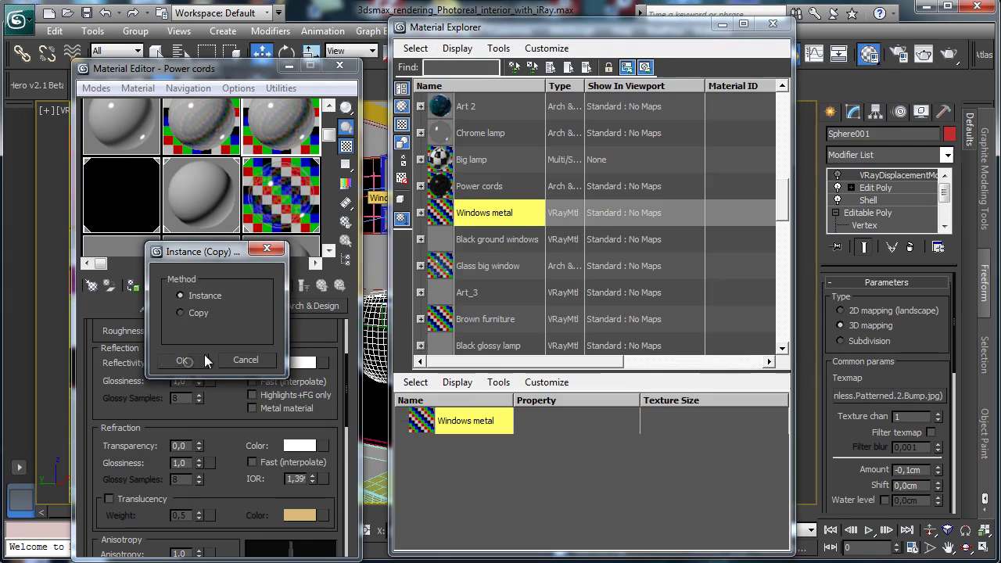
left_click(202, 359)
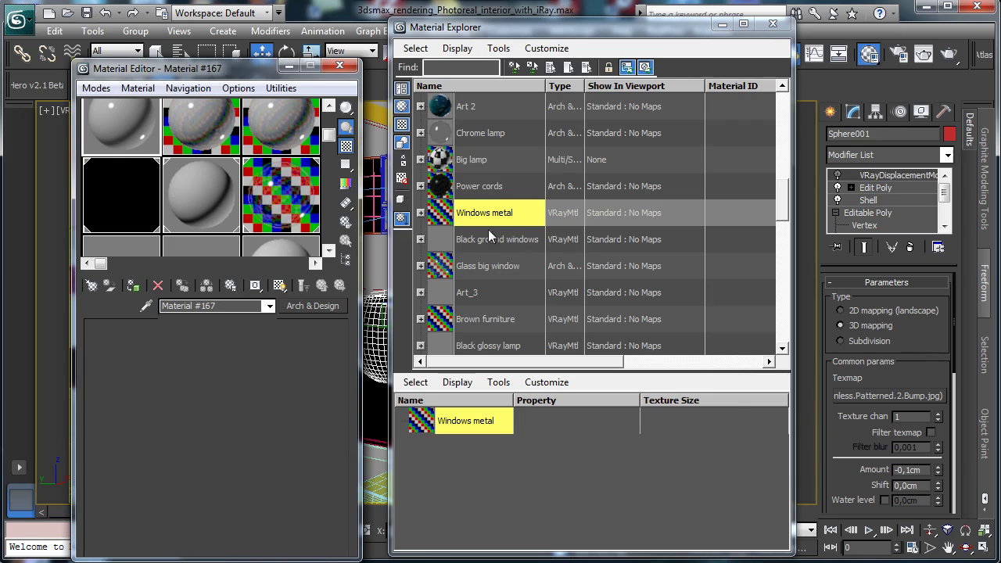
Load the Black ground windows and Art_3 materials as instances into the next two sample slots and close the Material Explorer.
left_click(440, 240)
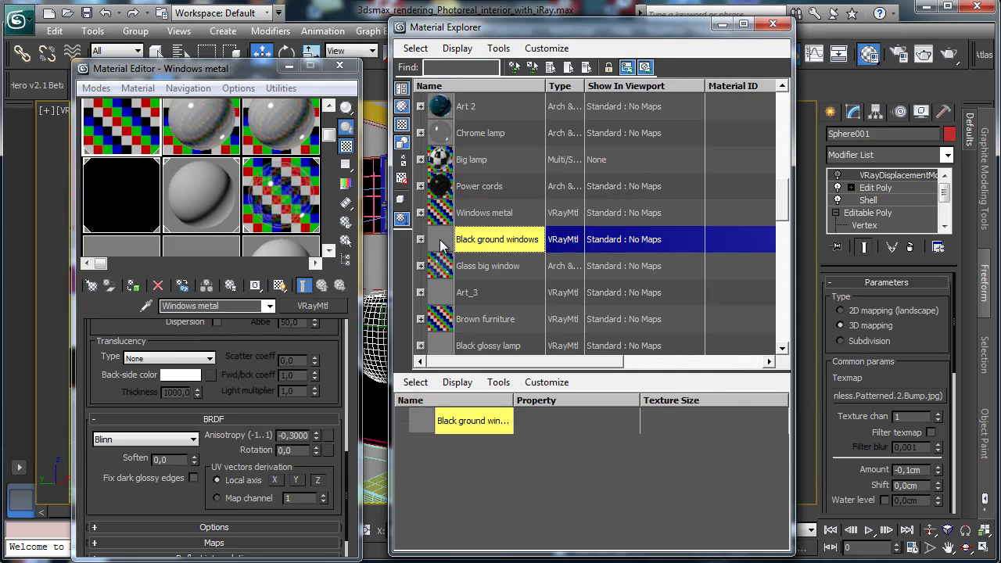
left_click_drag(439, 240, 222, 157)
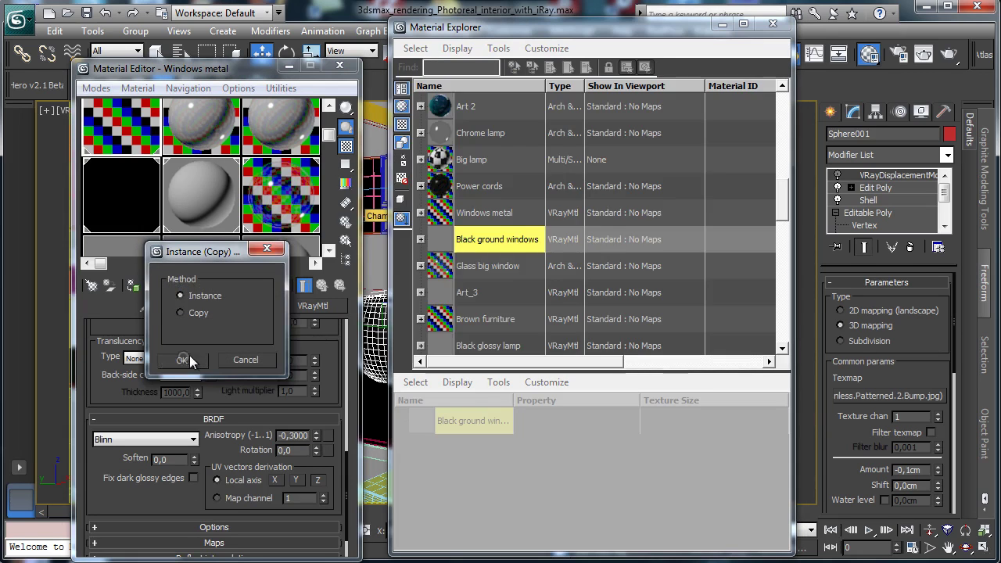
left_click(190, 359)
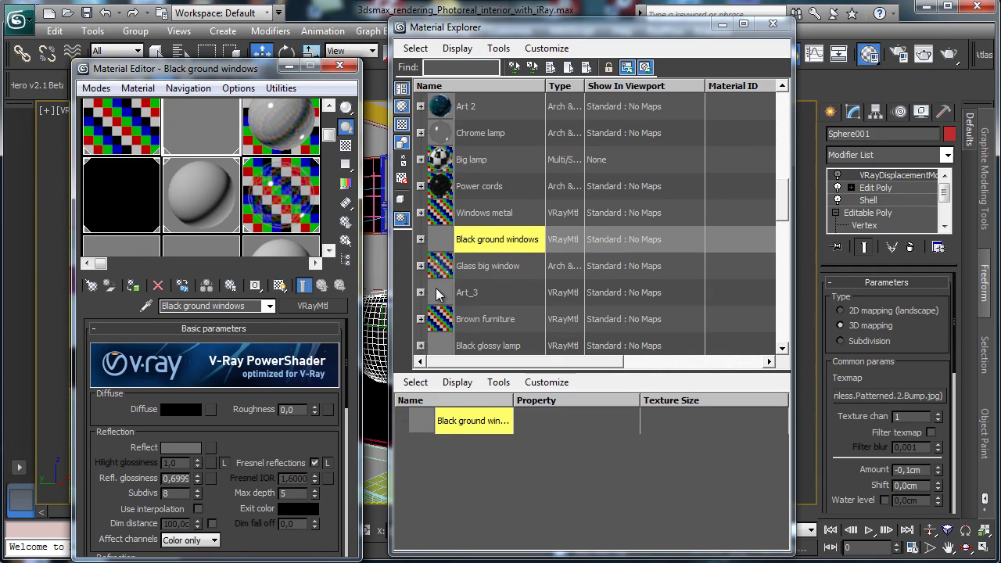
left_click(436, 293)
left_click_drag(437, 294, 258, 117)
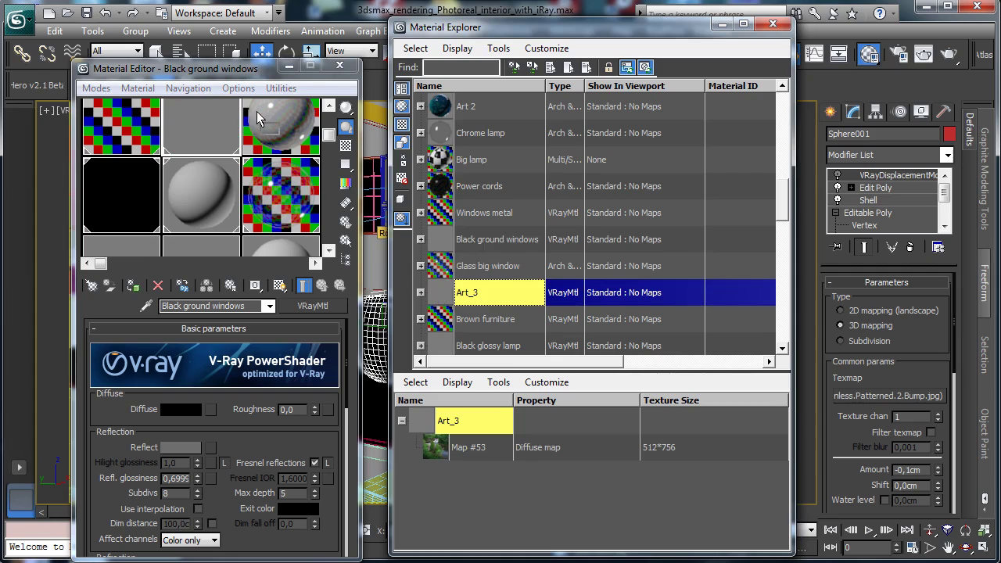
left_click(190, 359)
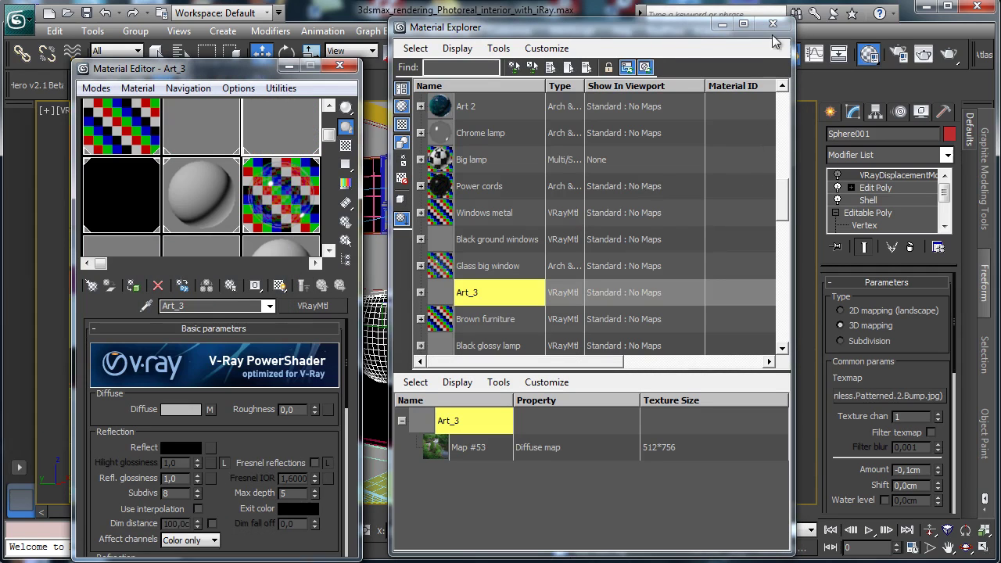
left_click(773, 24)
Review the Windows metal material's V-Ray reflection and refraction settings, and convert it to Arch & Design.
left_click(127, 136)
left_click(161, 173)
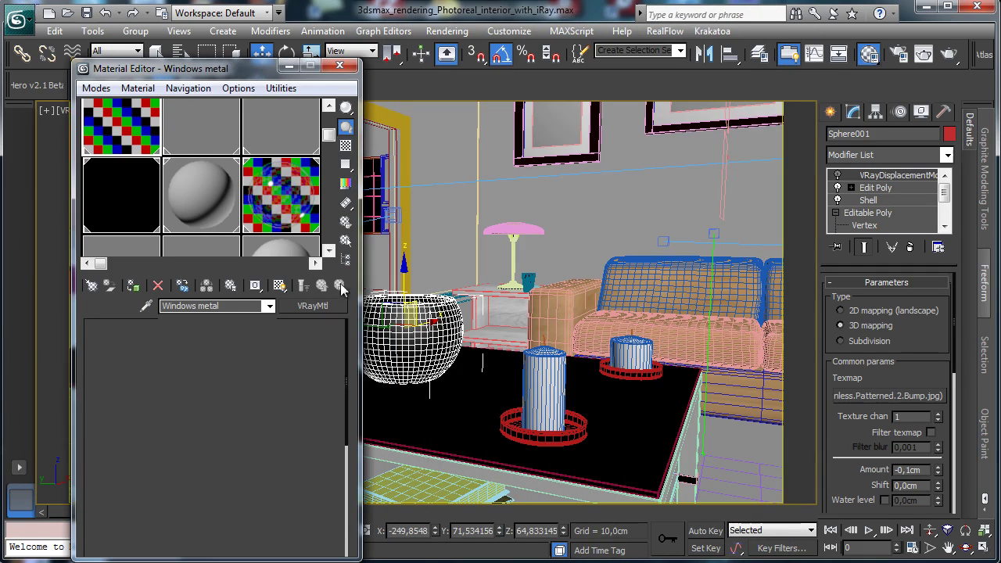
left_click_drag(284, 326, 233, 528)
scroll(278, 378, "up", 5)
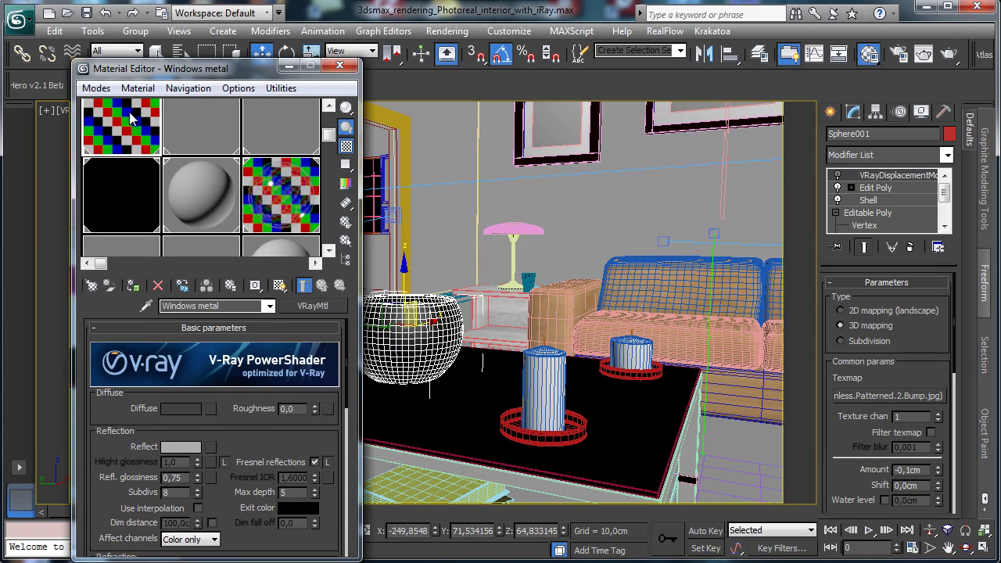
left_click_drag(242, 436, 284, 280)
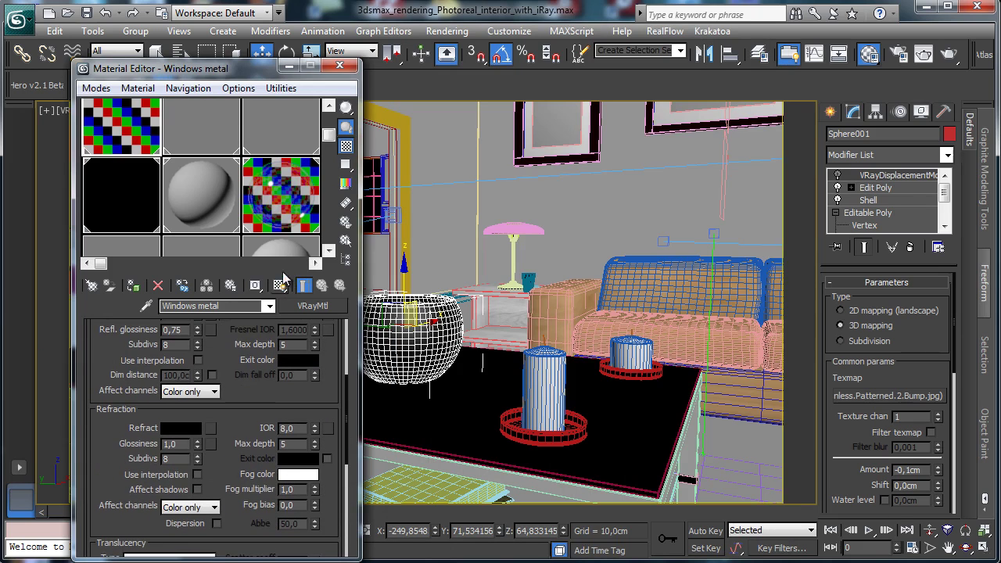
left_click(317, 306)
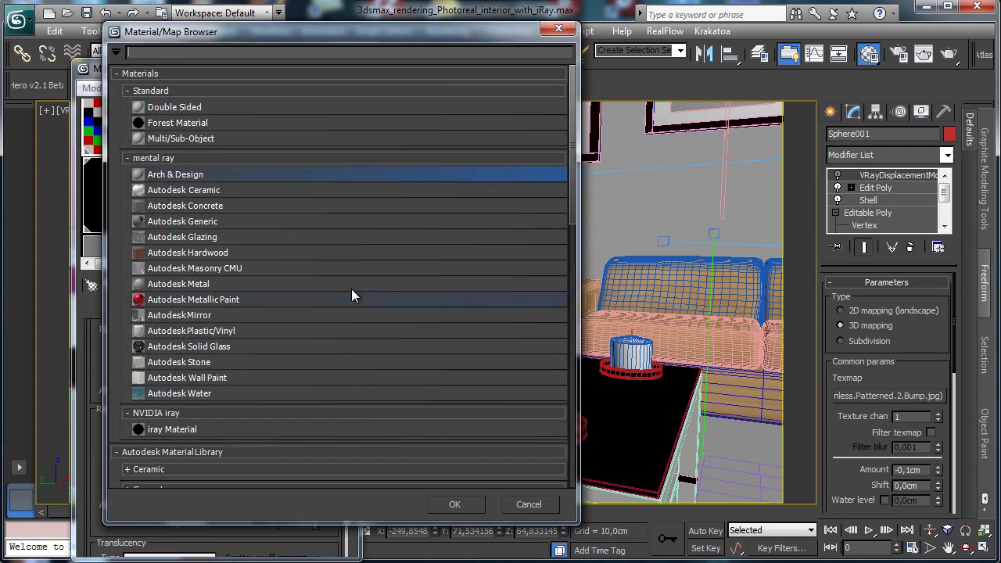
double_click(190, 176)
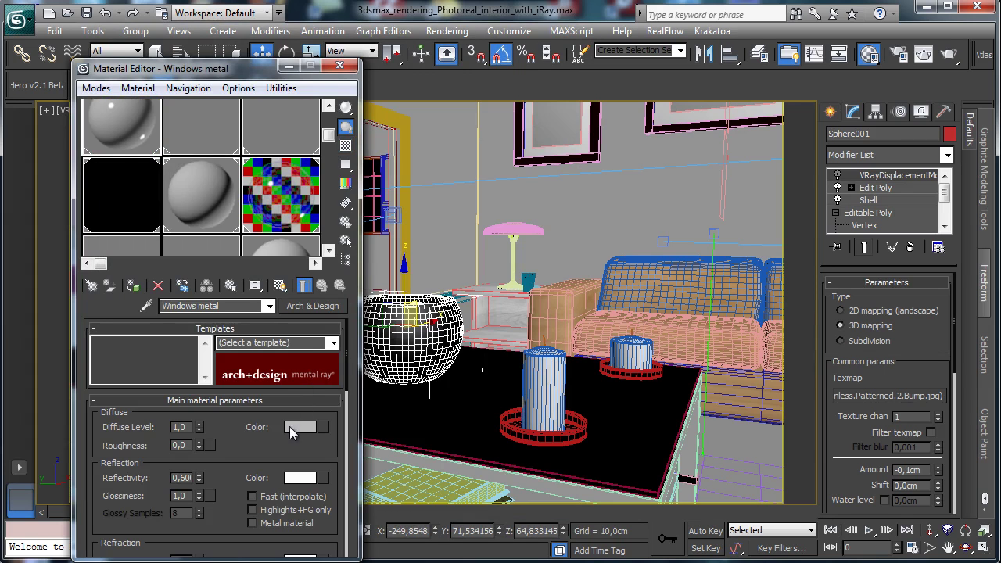
Set the Windows metal material's diffuse color to a dark gray with a value of about 0.122.
left_click(289, 427)
left_click_drag(475, 167, 446, 162)
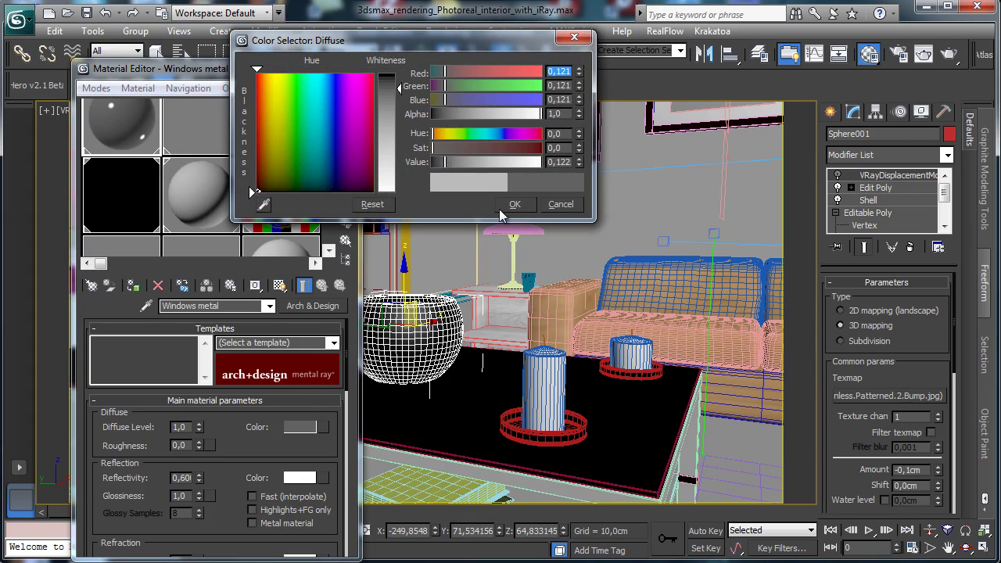
left_click(512, 206)
Lower the Windows metal material's reflection glossiness and set its IOR to 2.0.
left_click_drag(225, 455, 244, 381)
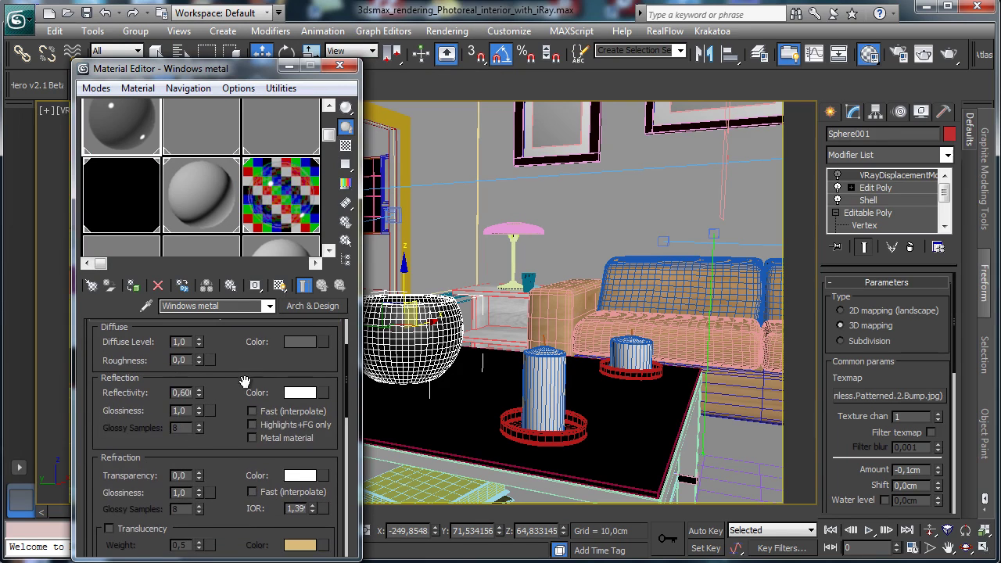
left_click_drag(199, 412, 263, 306)
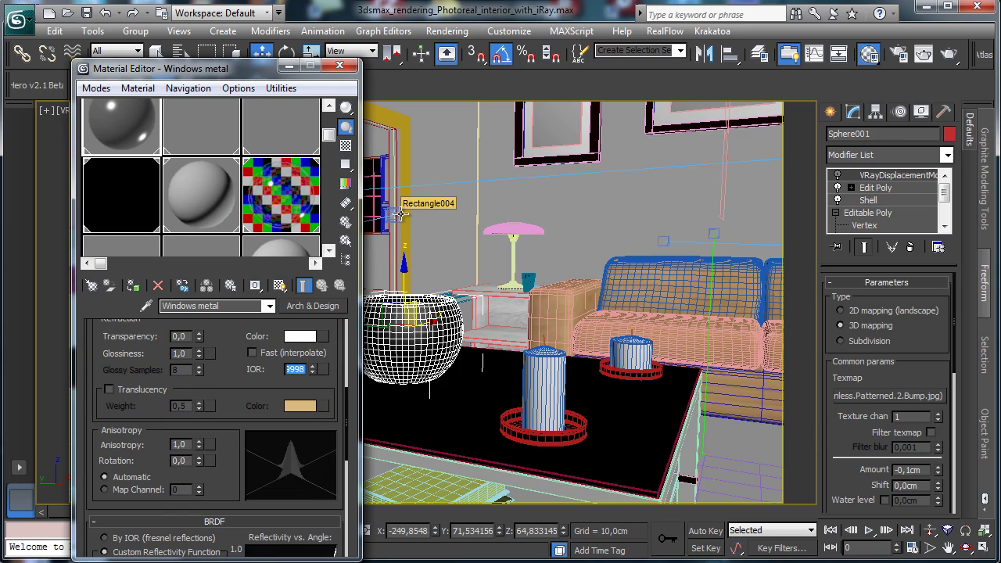
type("2")
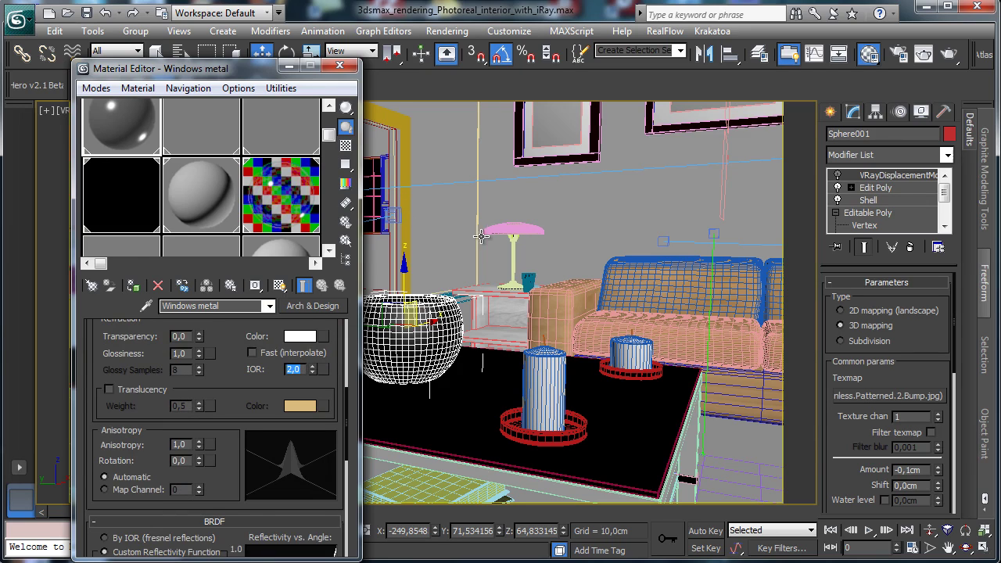
Set the Windows metal material's anisotropy to about 0.61 and bring up its BRDF settings.
scroll(230, 416, "down", 5)
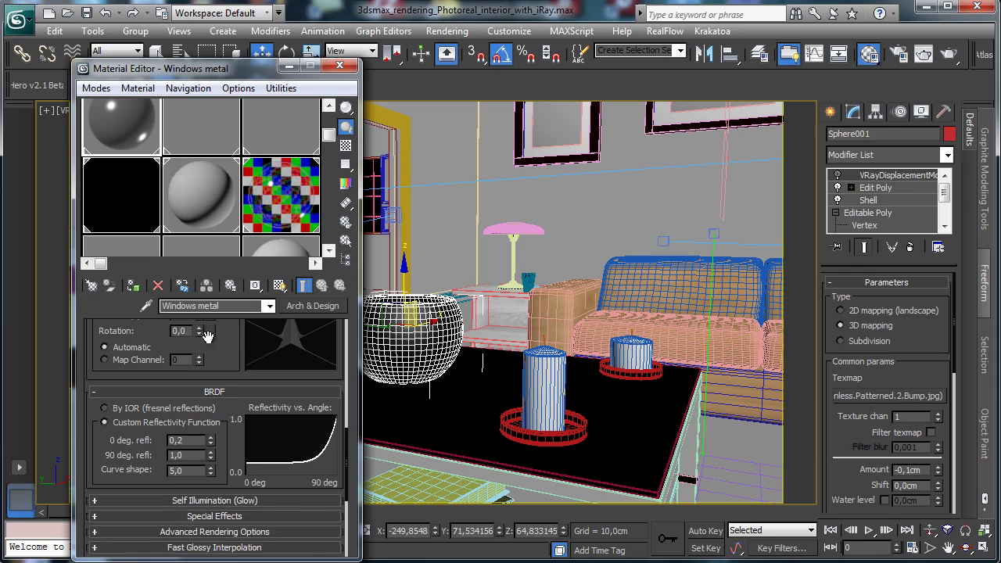
left_click_drag(207, 335, 215, 376)
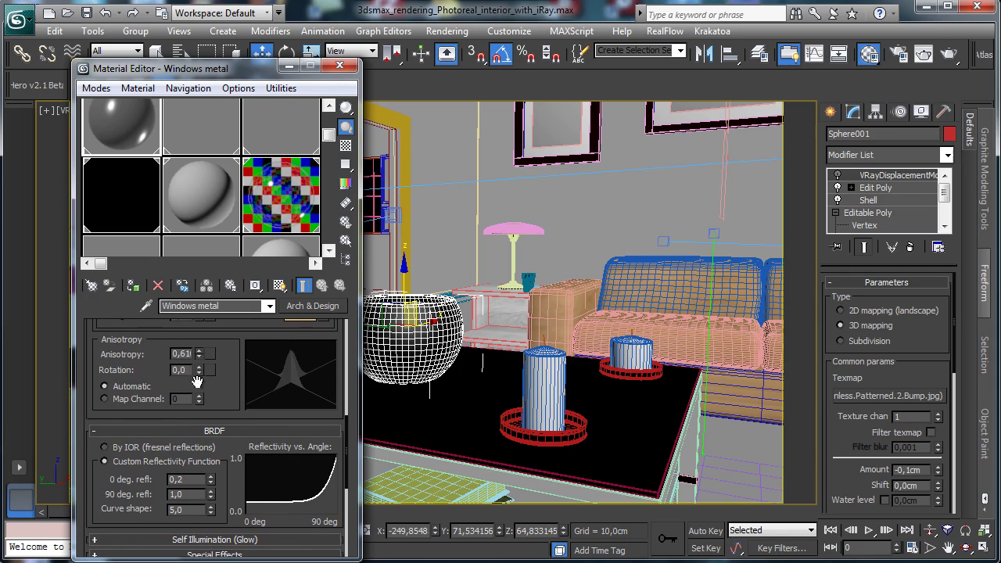
scroll(223, 408, "down", 2)
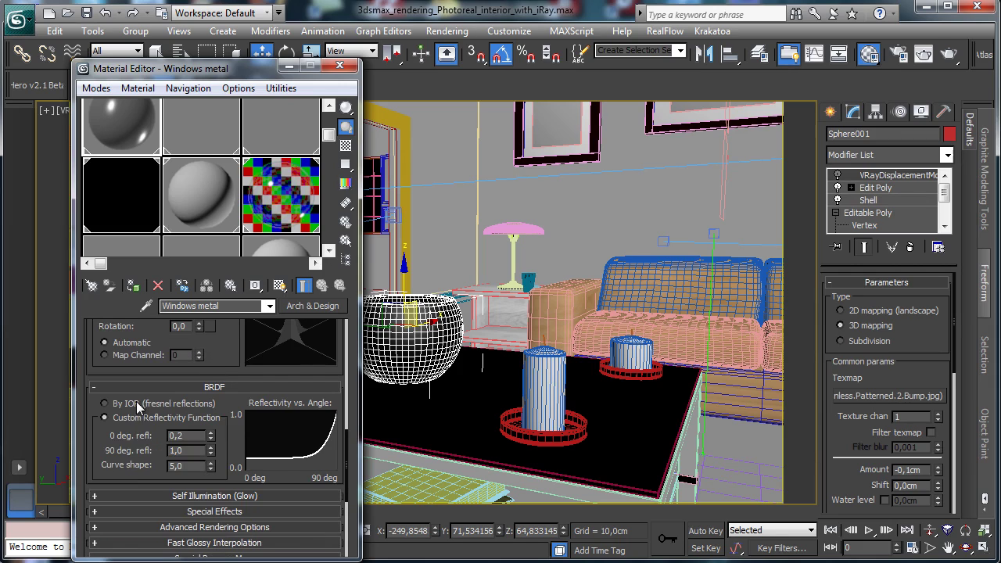
Check the Black ground windows material's V-Ray settings and convert it to Arch & Design.
left_click(202, 147)
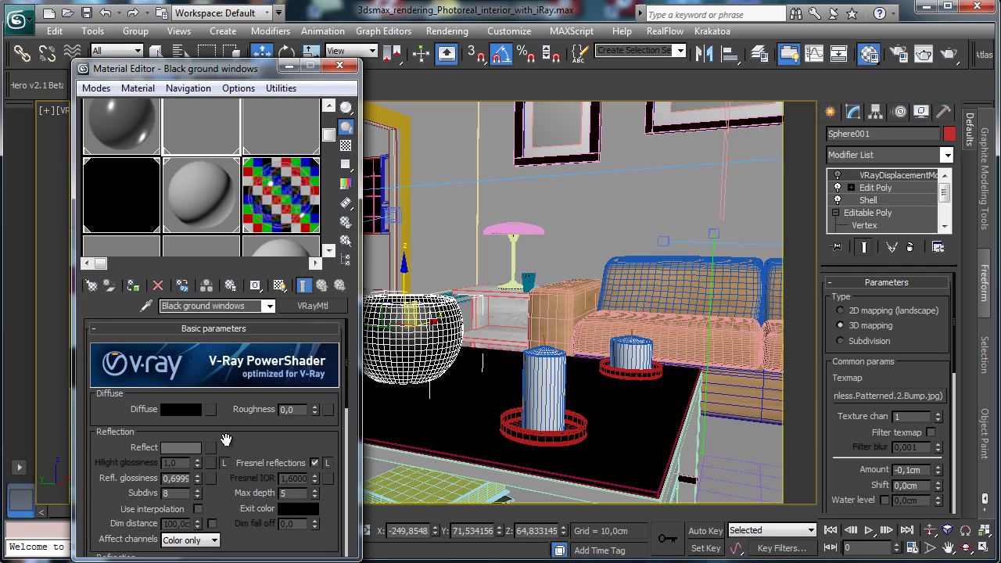
left_click_drag(244, 437, 281, 383)
left_click(330, 305)
double_click(207, 180)
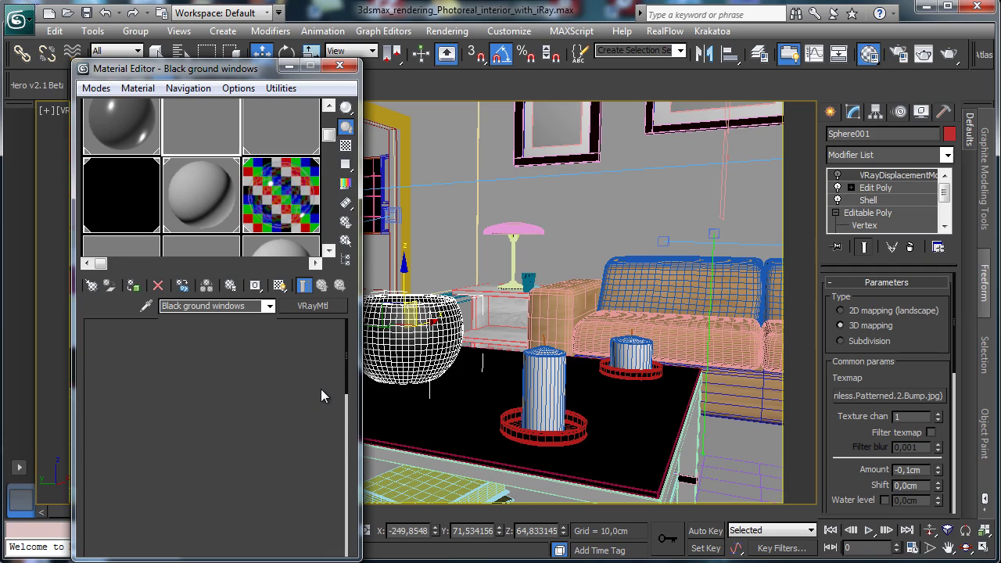
Set the Black ground windows material's diffuse color to black.
left_click(300, 427)
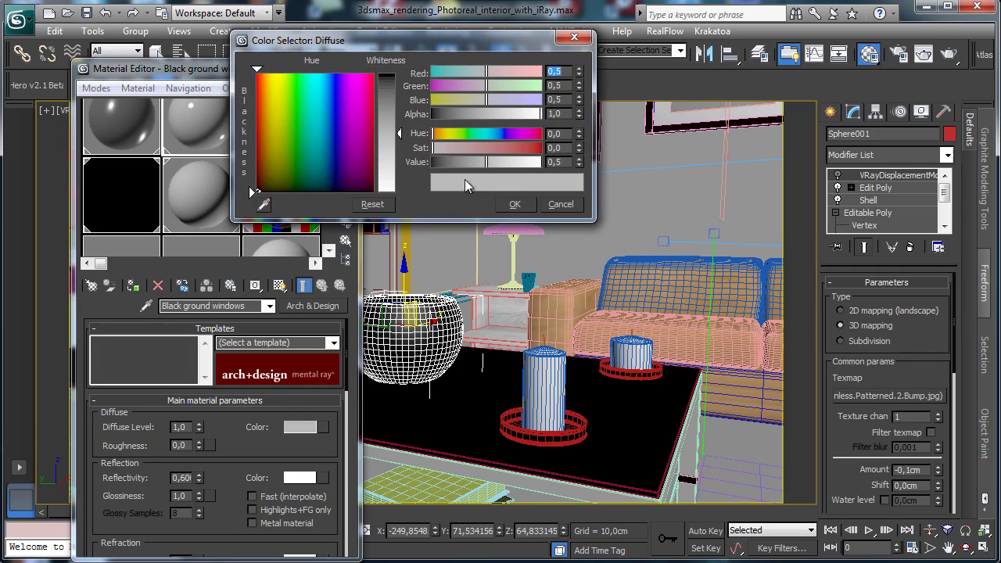
left_click_drag(455, 164, 430, 163)
left_click(514, 204)
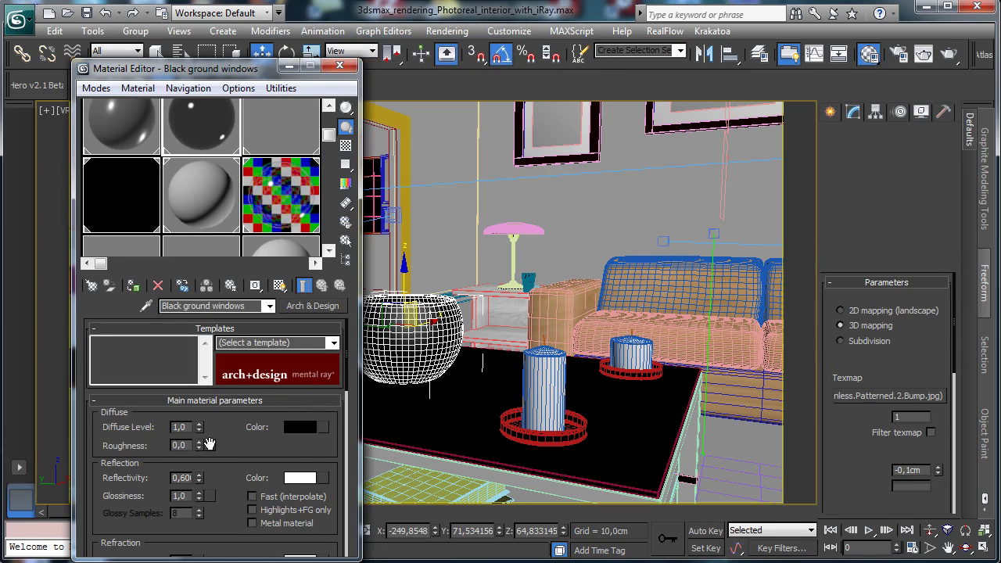
Set the Black ground windows material's reflectivity to about 0.44 and glossiness to about 0.37, and adjust its IOR for Fresnel reflections.
left_click_drag(199, 478, 200, 544)
scroll(234, 445, "down", 4)
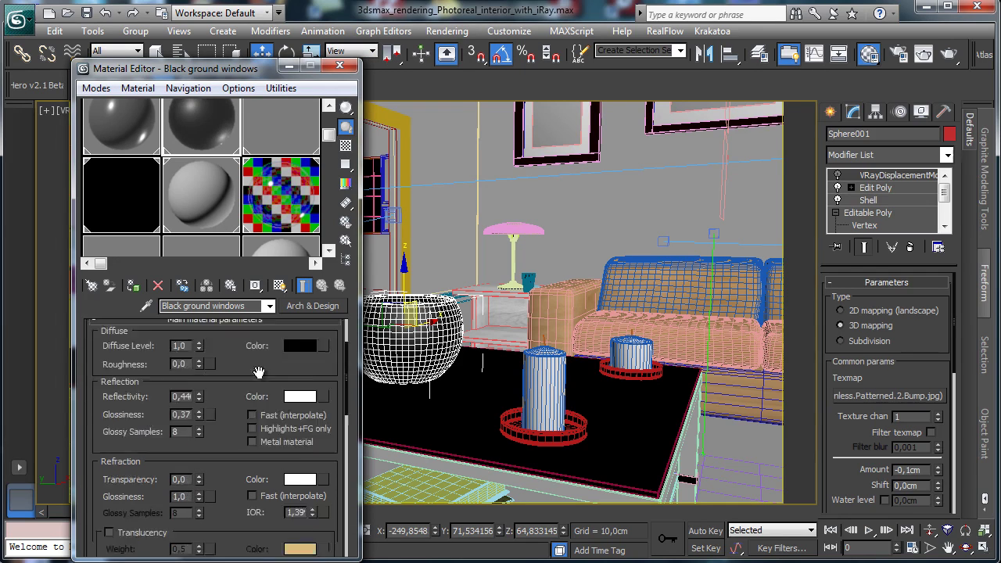
double_click(296, 453)
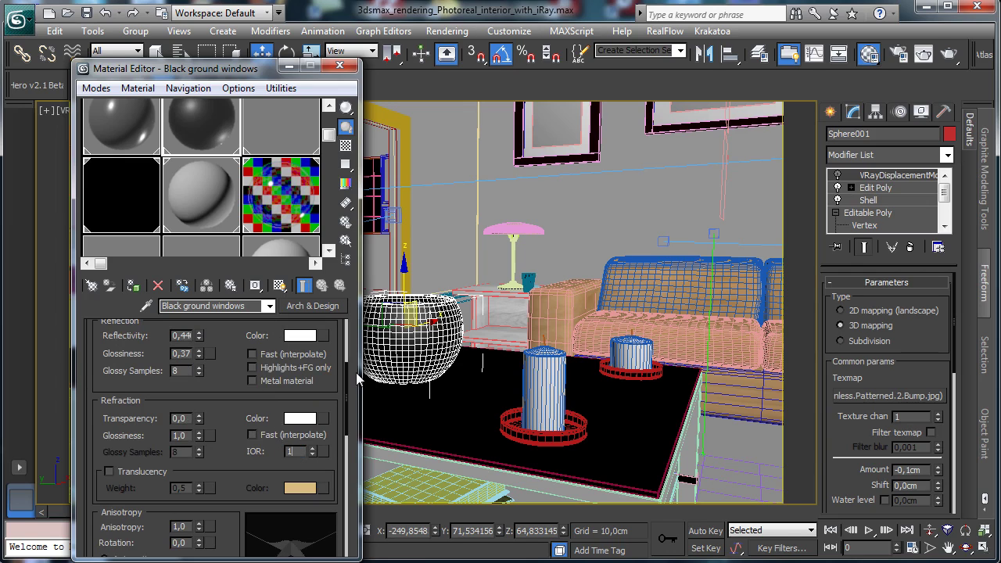
key("Return")
scroll(224, 375, "down", 5)
left_click(129, 445)
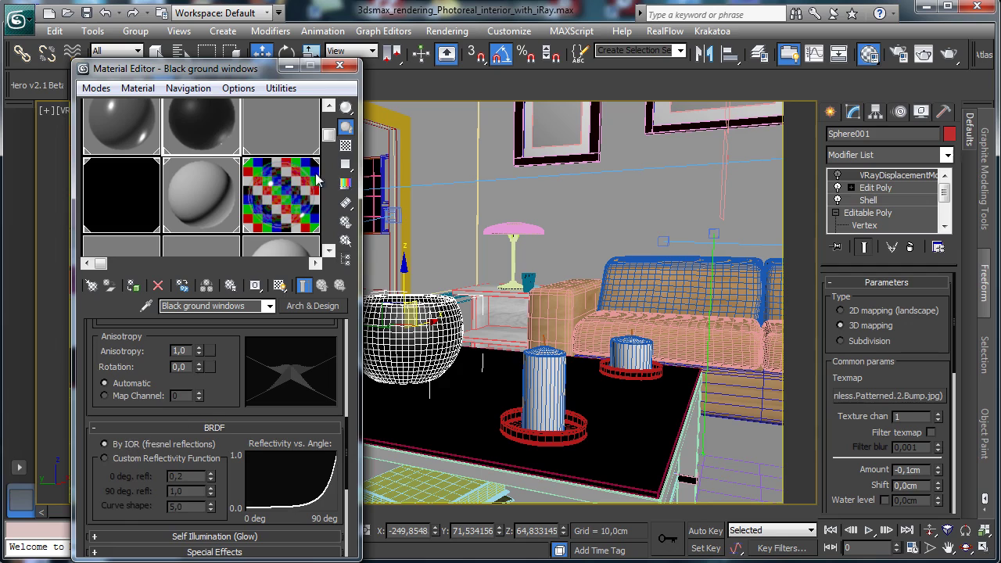
Copy the diffuse map of the Art_3 V-Ray material and convert the material to Arch & Design.
left_click(275, 134)
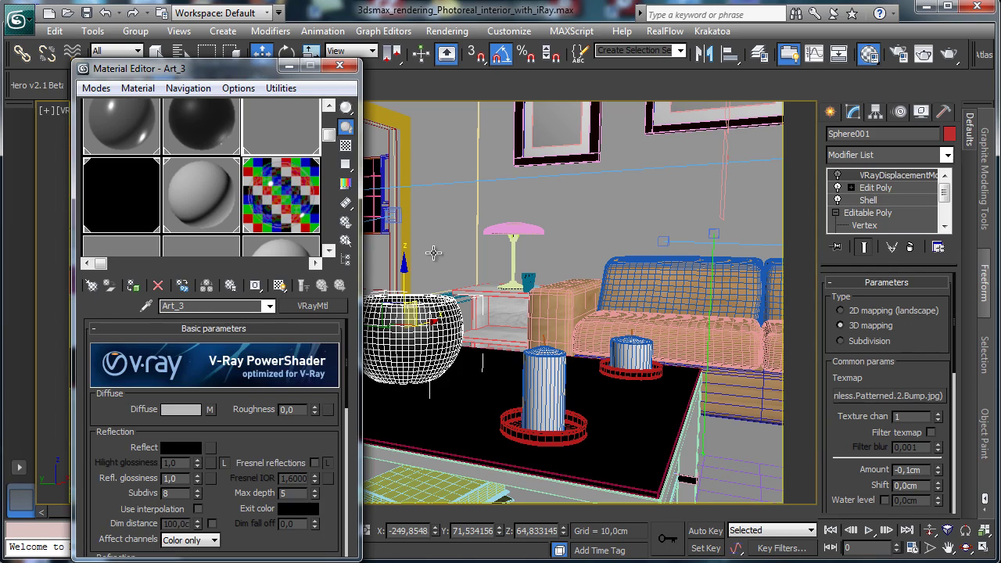
right_click(210, 411)
left_click(242, 438)
left_click(323, 306)
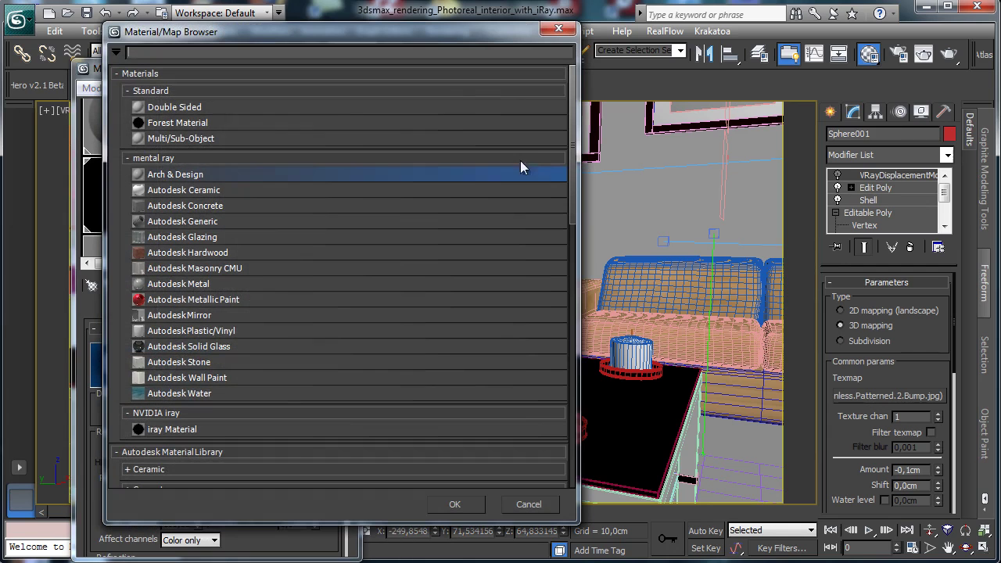
double_click(184, 174)
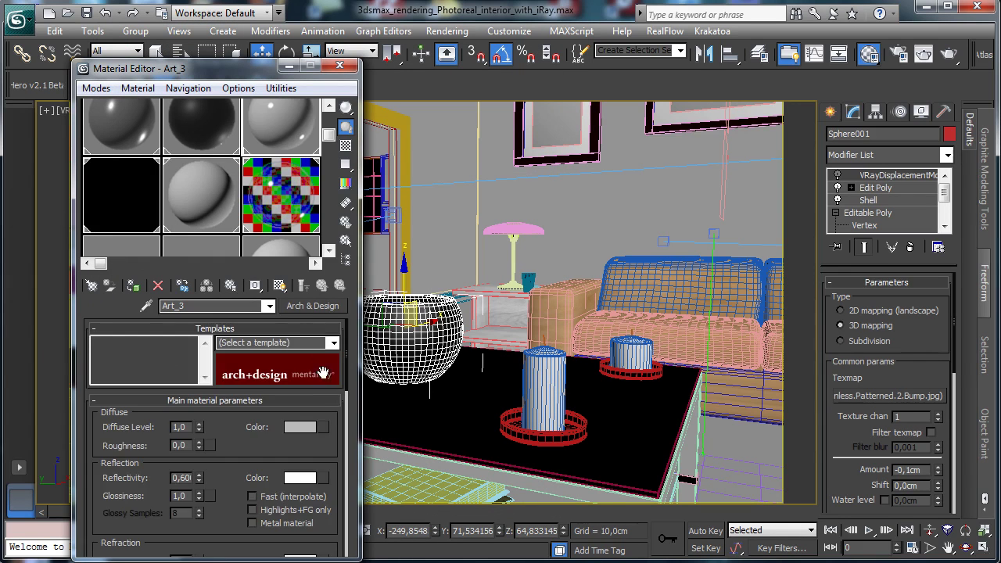
Paste the copied map into Art_3's diffuse color and set the reflectivity to 0.0.
right_click(324, 429)
left_click(367, 438)
right_click(198, 477)
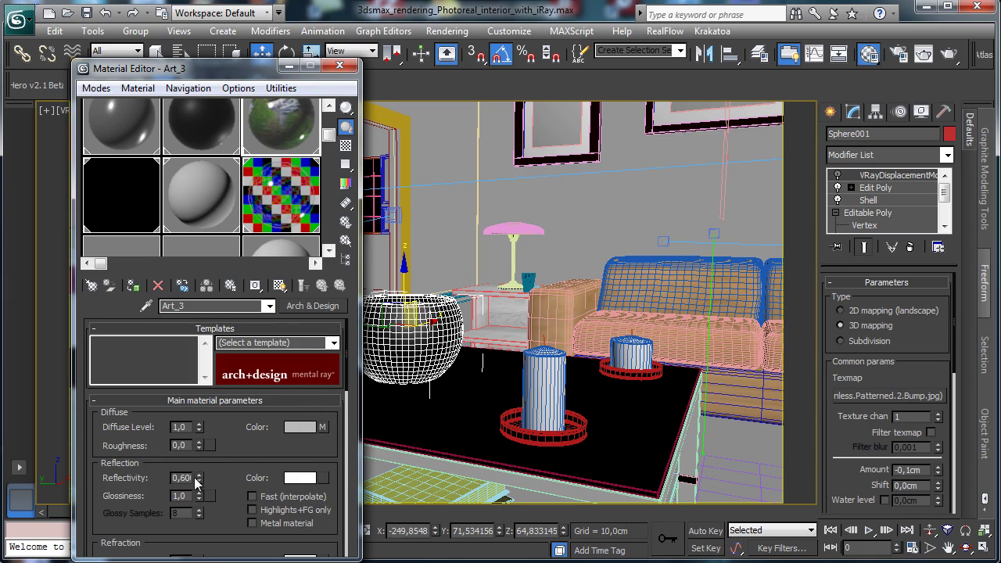
Save the scene and clear the Windows metal, Black ground windows and Art_3 materials from their sample slots only.
left_click(88, 12)
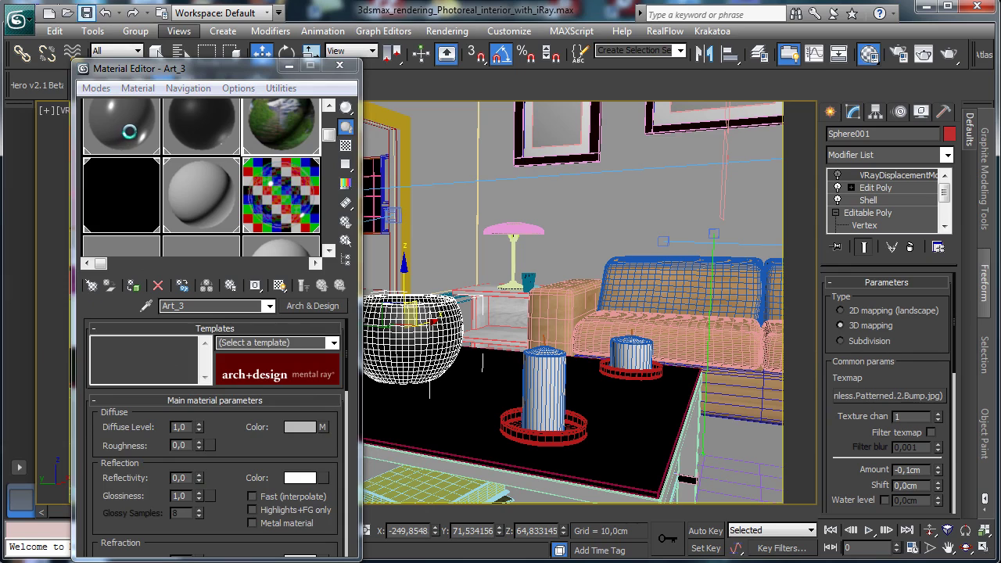
left_click(136, 127)
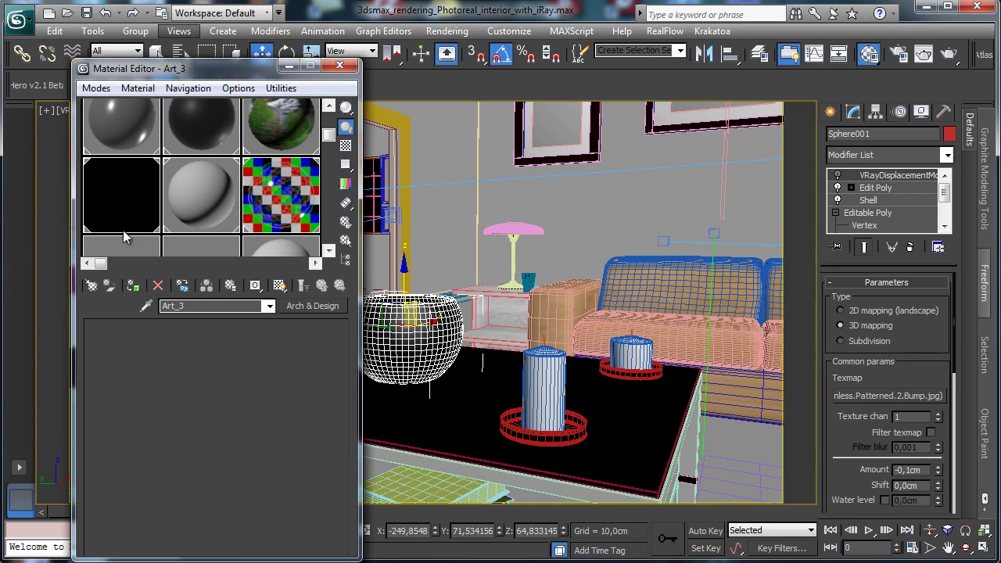
left_click(158, 285)
left_click(248, 362)
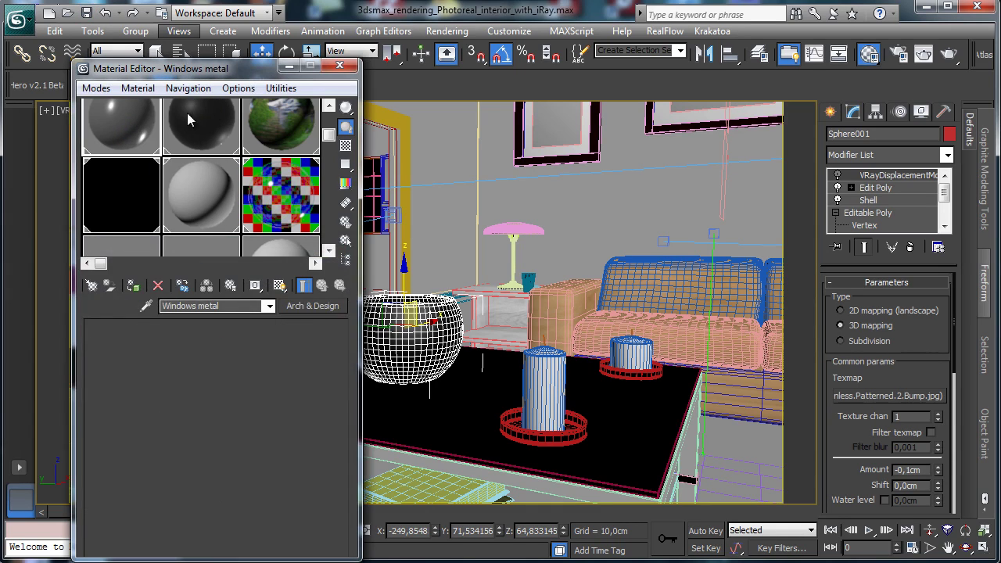
left_click(158, 285)
left_click(252, 360)
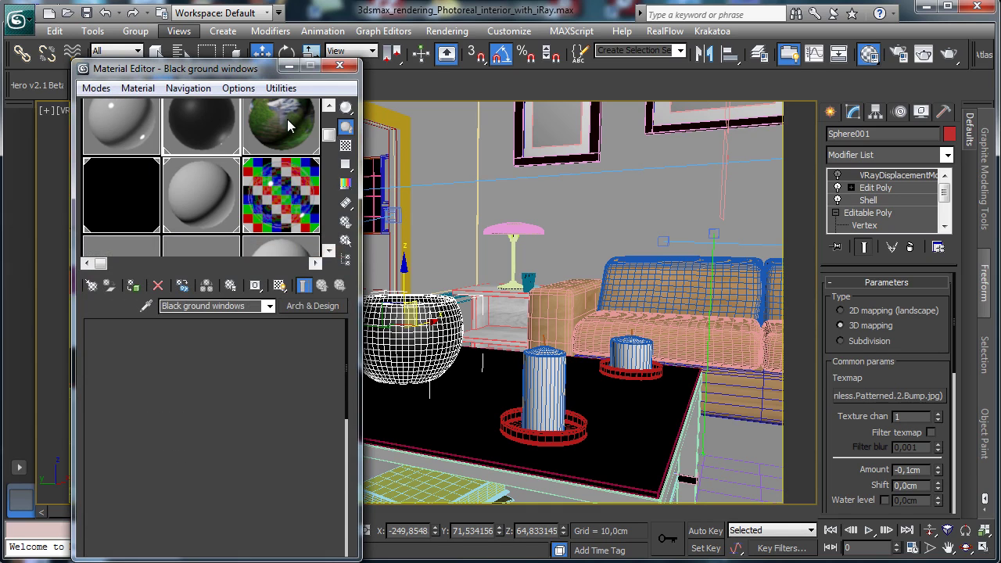
left_click(289, 117)
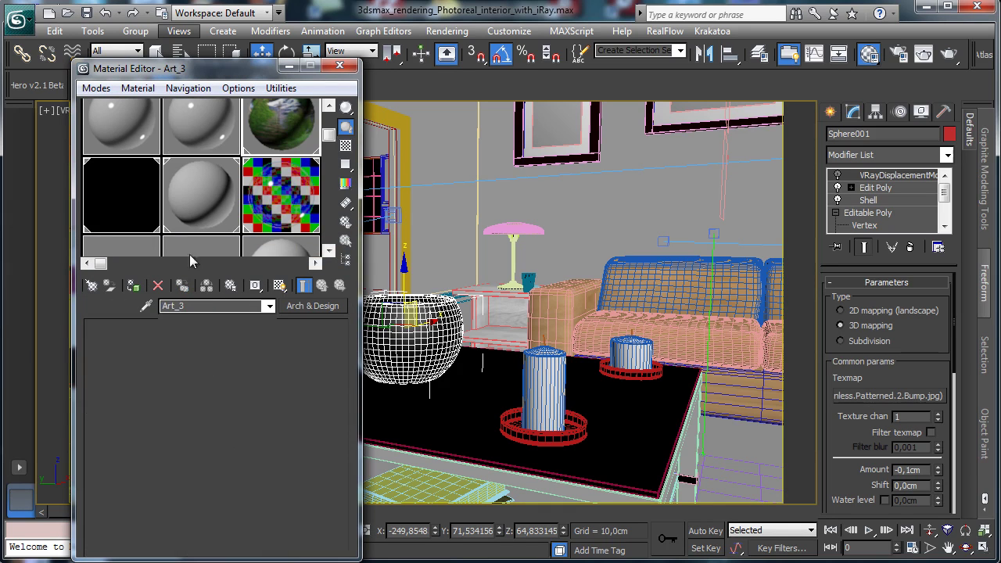
left_click(158, 285)
left_click(254, 359)
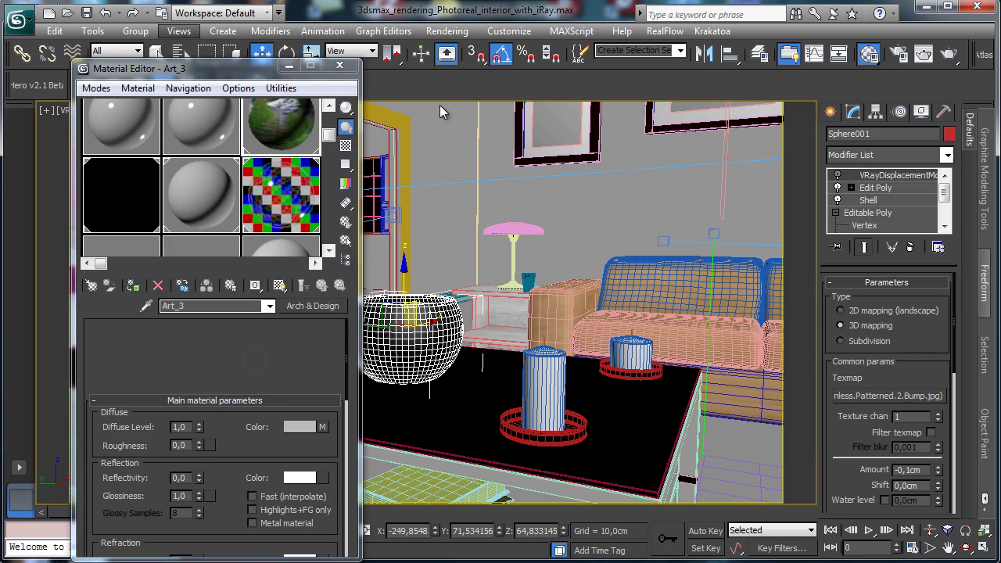
Find the Brown furniture material in the Material Explorer and load it as an instance into the first cleared sample slot.
left_click(460, 33)
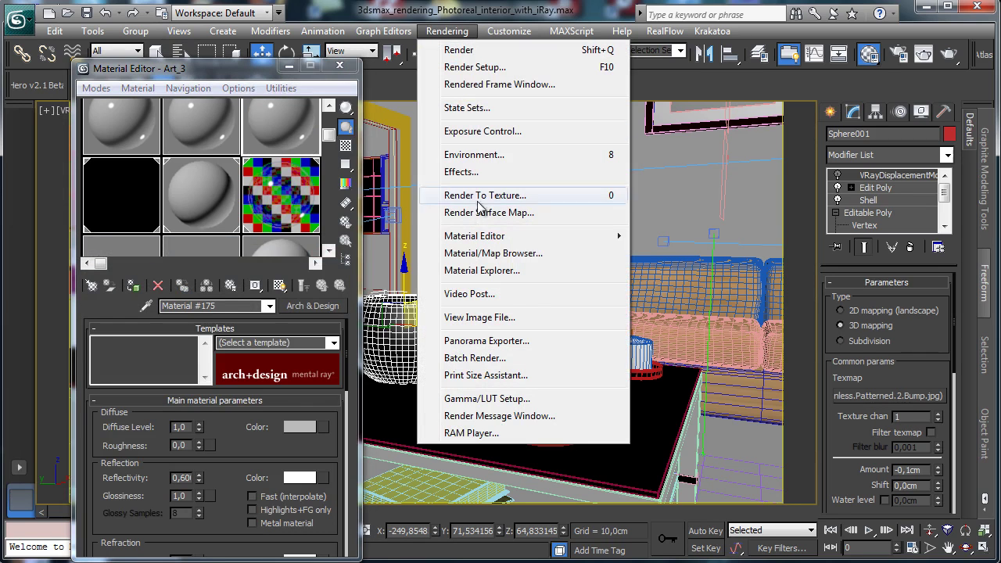
left_click(513, 269)
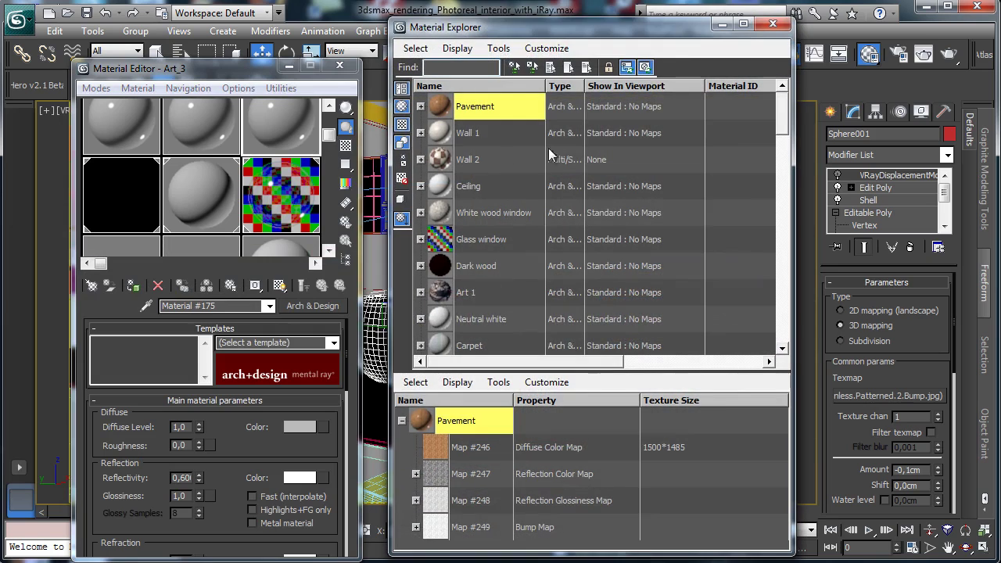
left_click_drag(771, 118, 777, 215)
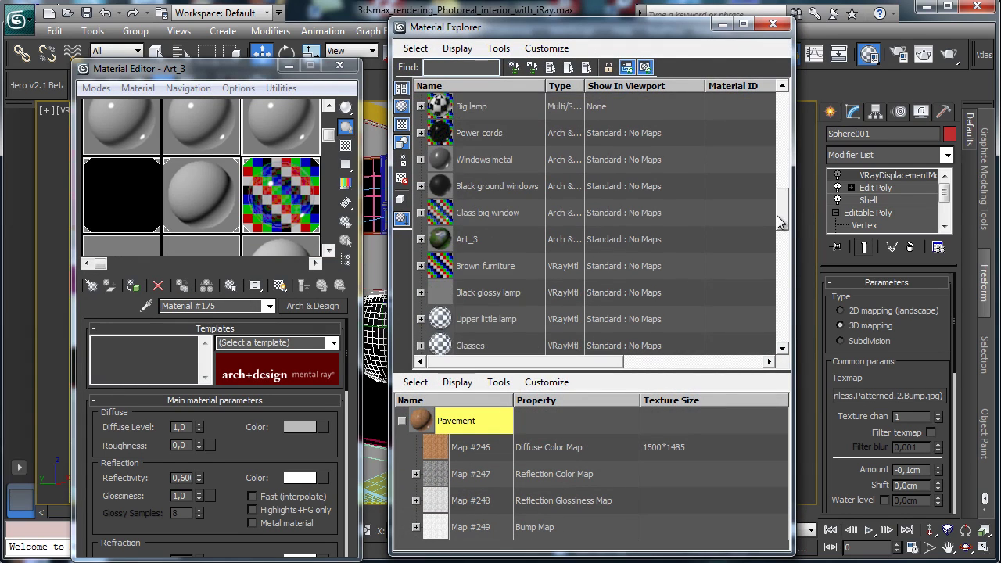
left_click(433, 266)
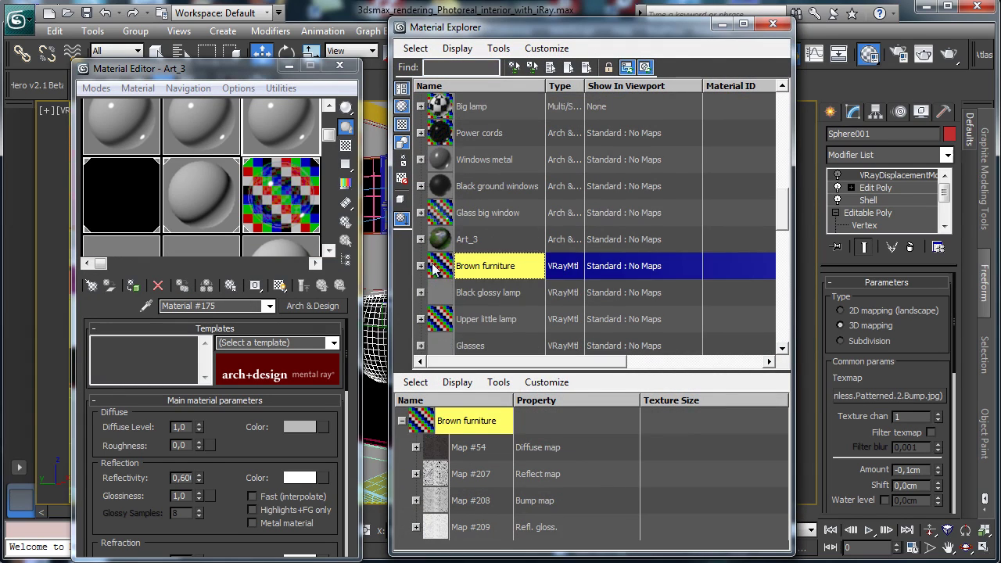
left_click_drag(439, 270, 117, 141)
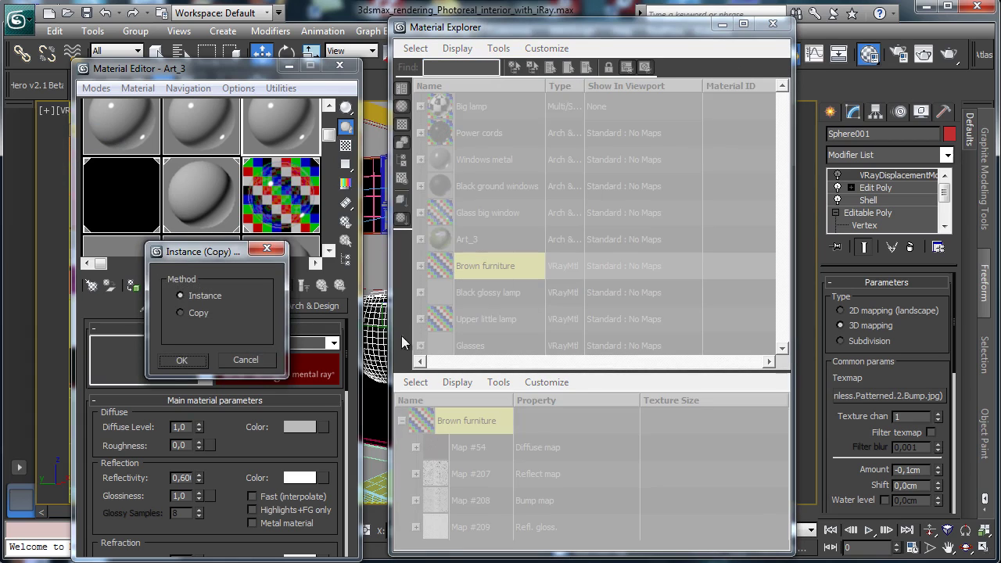
left_click(179, 360)
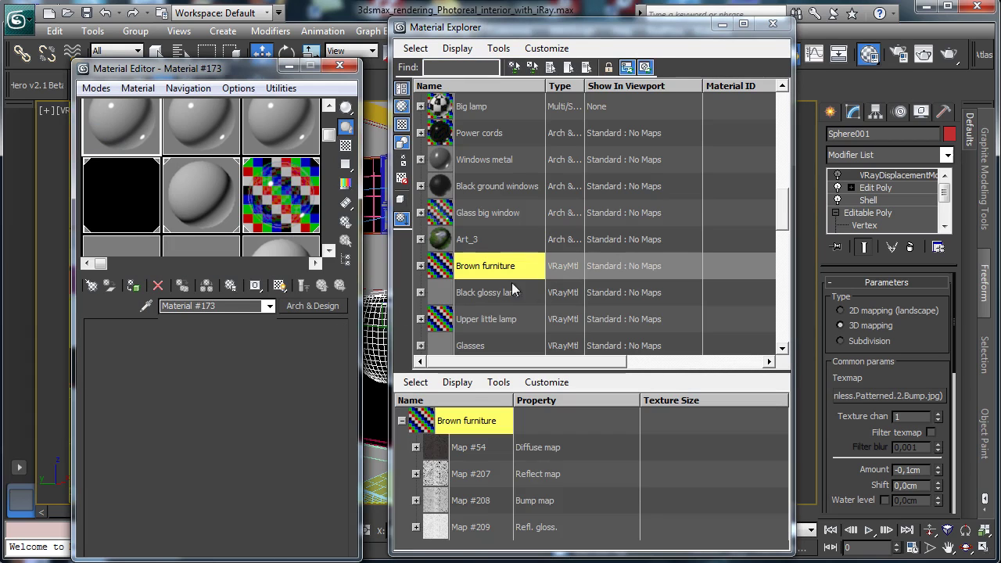
Load the Black glossy lamp and Upper little lamp materials as instances into the other two cleared slots and close the Material Explorer.
left_click(439, 293)
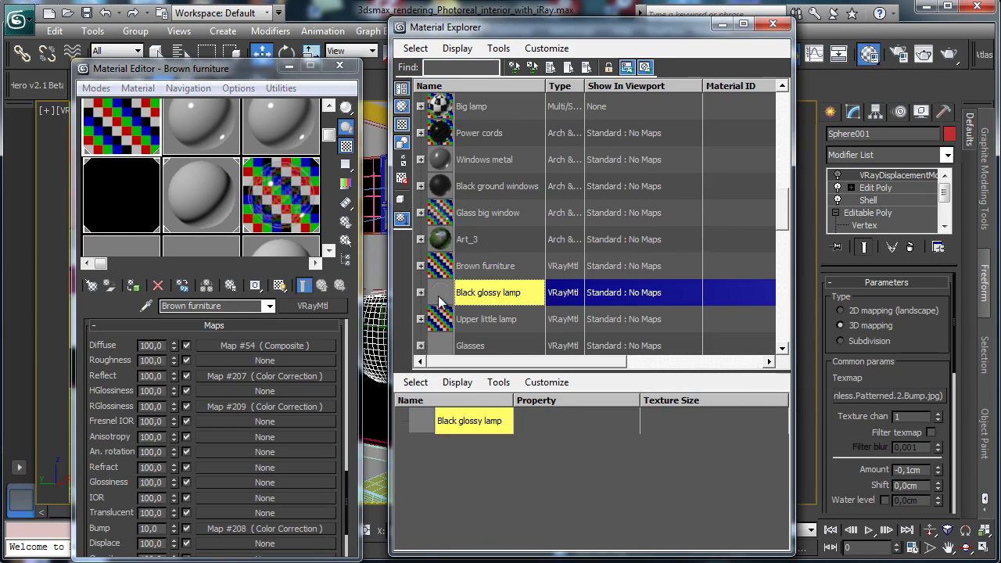
left_click_drag(435, 300, 187, 137)
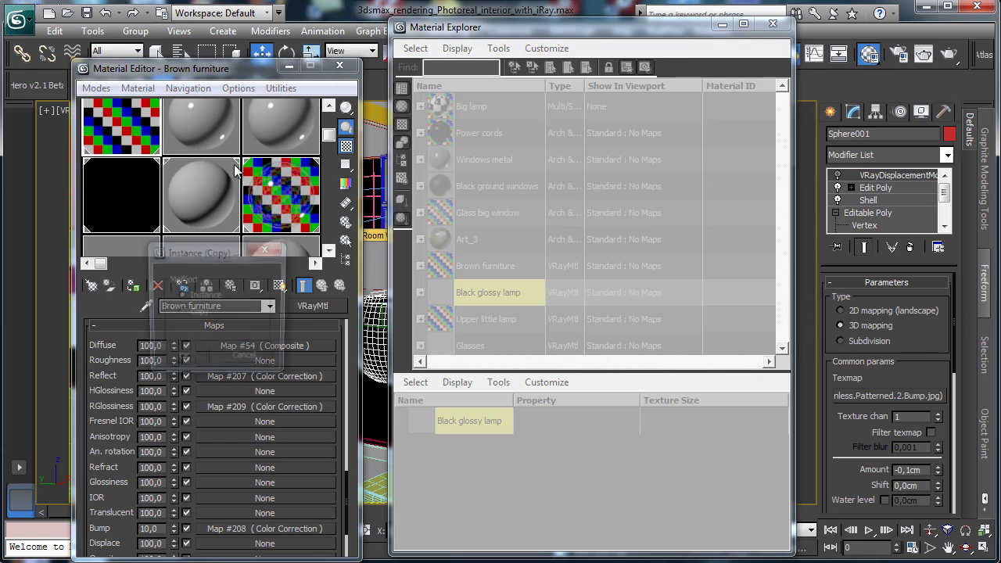
left_click(194, 363)
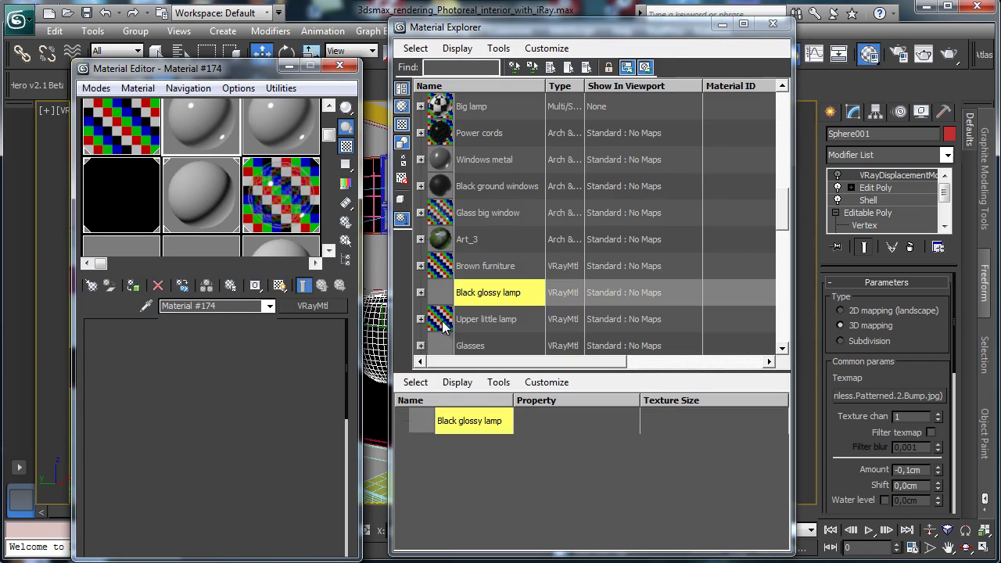
left_click(441, 322)
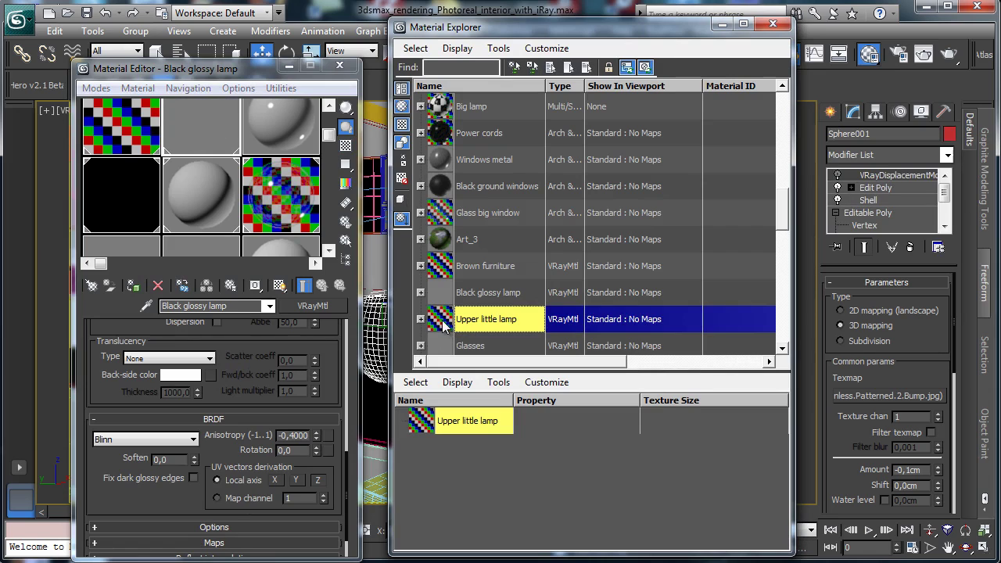
left_click_drag(248, 137, 270, 135)
left_click(186, 361)
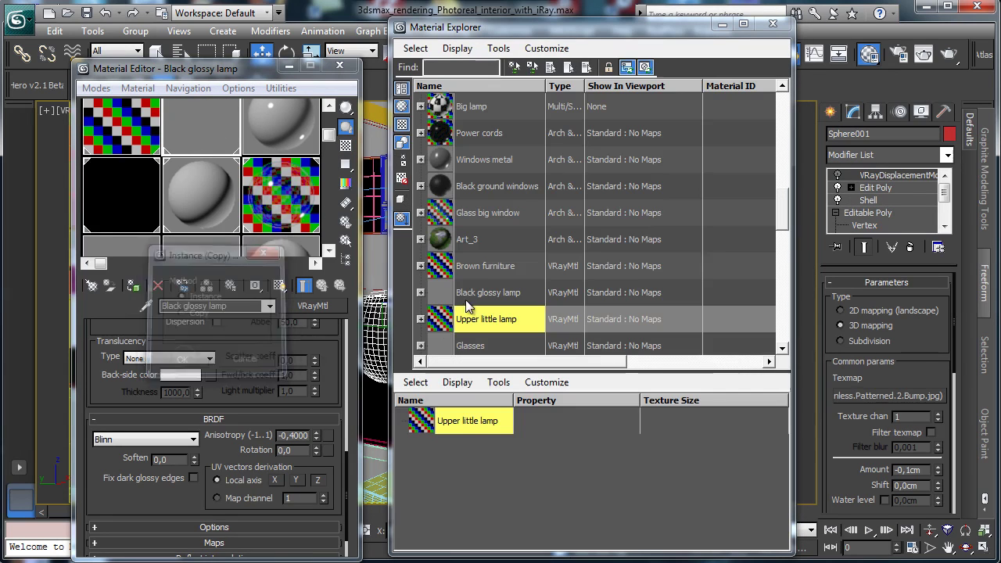
left_click_drag(786, 217, 792, 260)
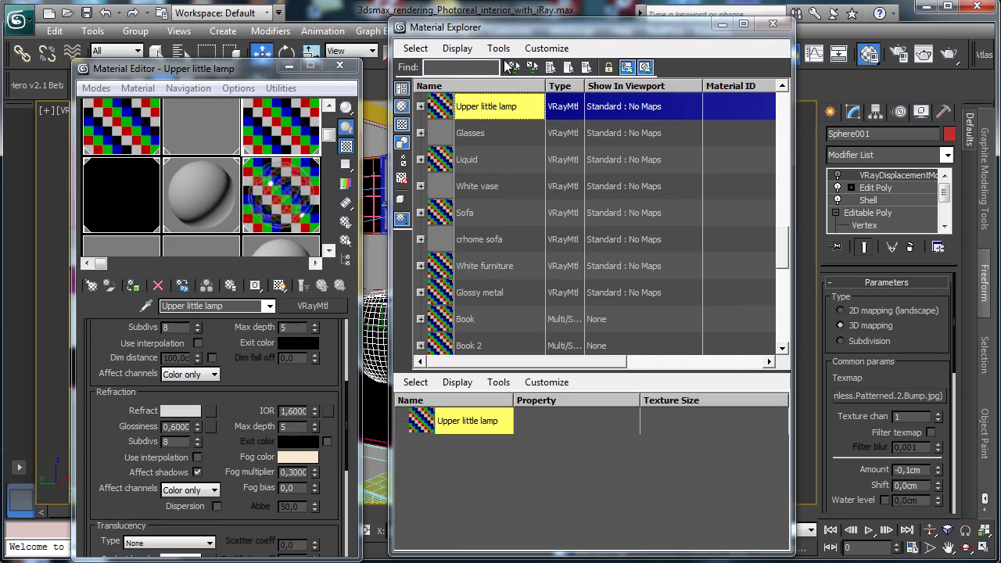
left_click(773, 24)
Duplicate the Brown furniture V-Ray material into the Candle sample slot and convert the original to Arch & Design.
left_click(111, 131)
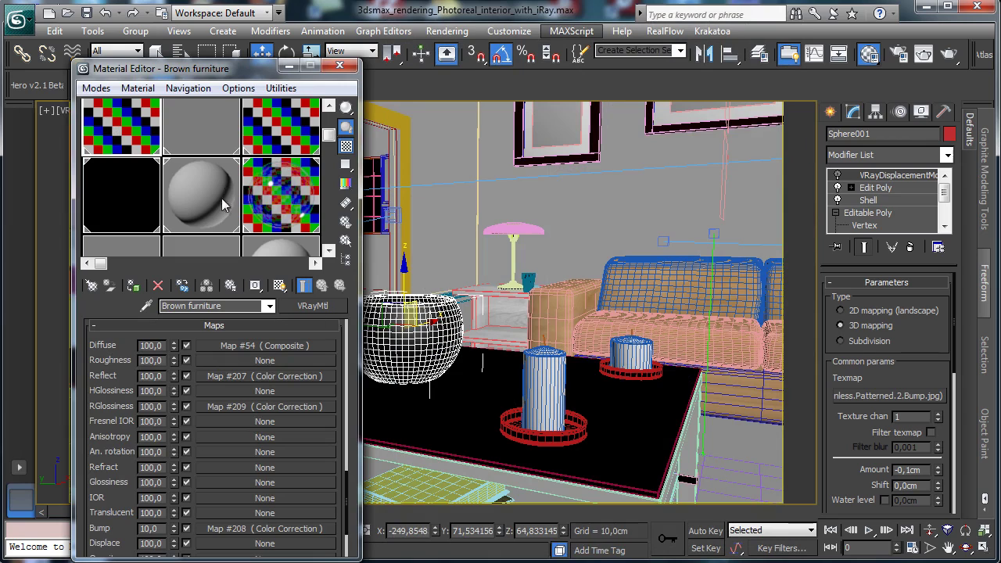
left_click(108, 248)
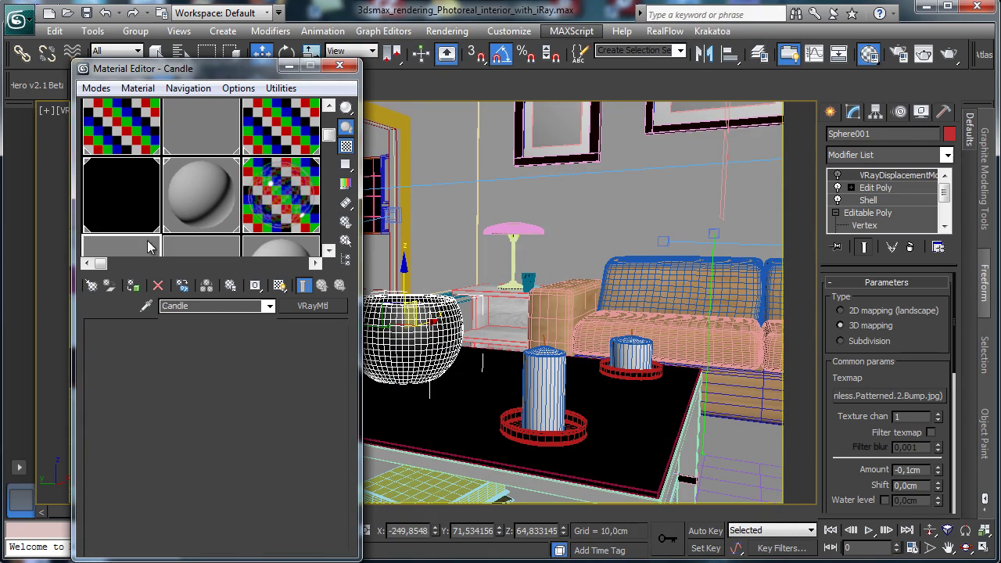
left_click(137, 127)
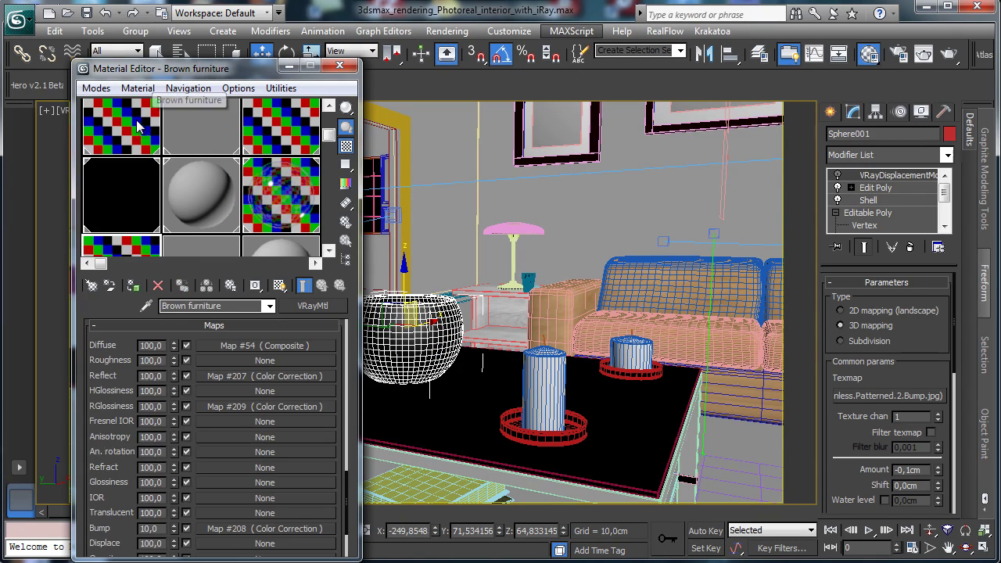
left_click(321, 306)
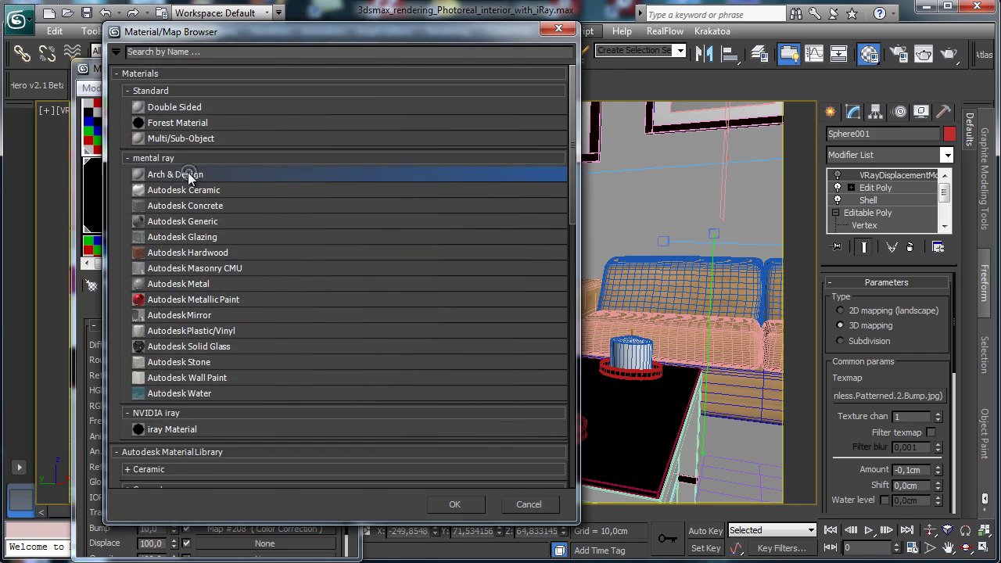
double_click(182, 174)
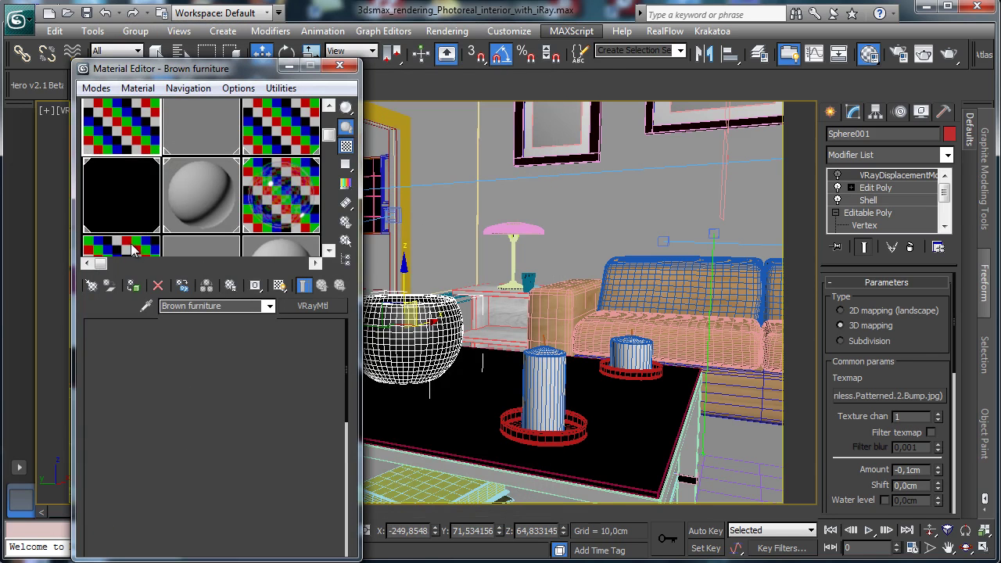
Copy the composite diffuse map from the duplicate V-Ray Brown furniture material into the Arch & Design version's diffuse color.
left_click(132, 244)
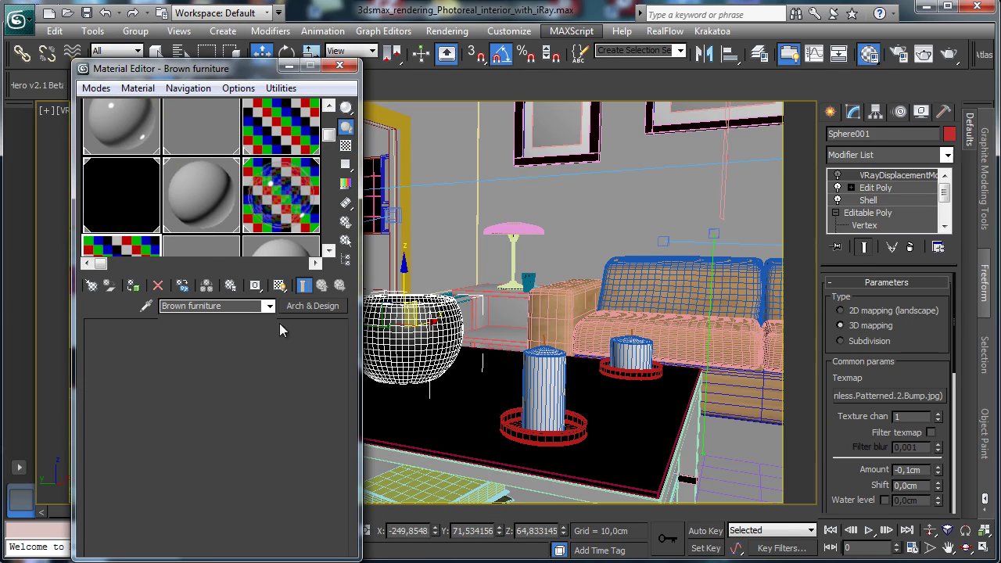
right_click(230, 343)
left_click(252, 370)
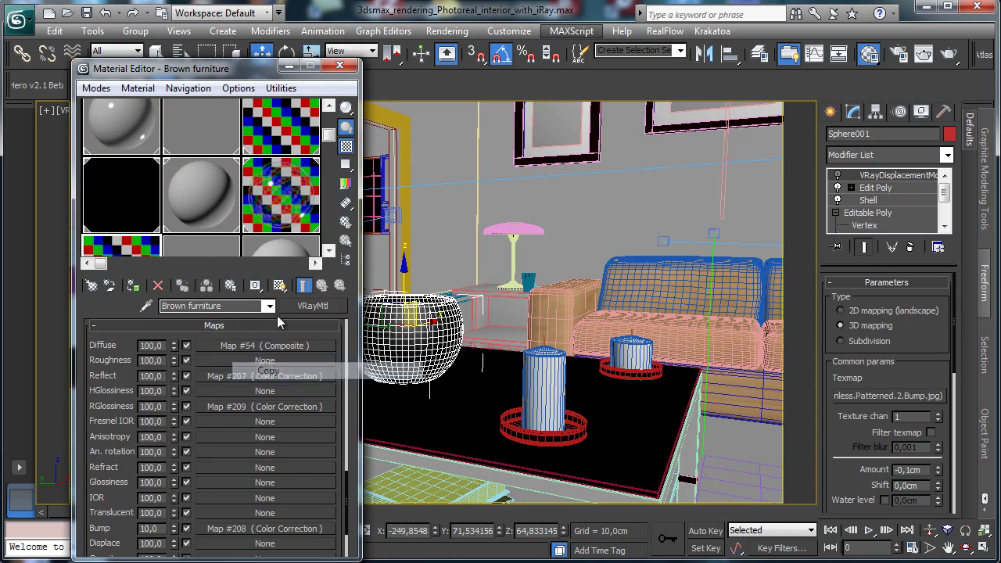
left_click(141, 129)
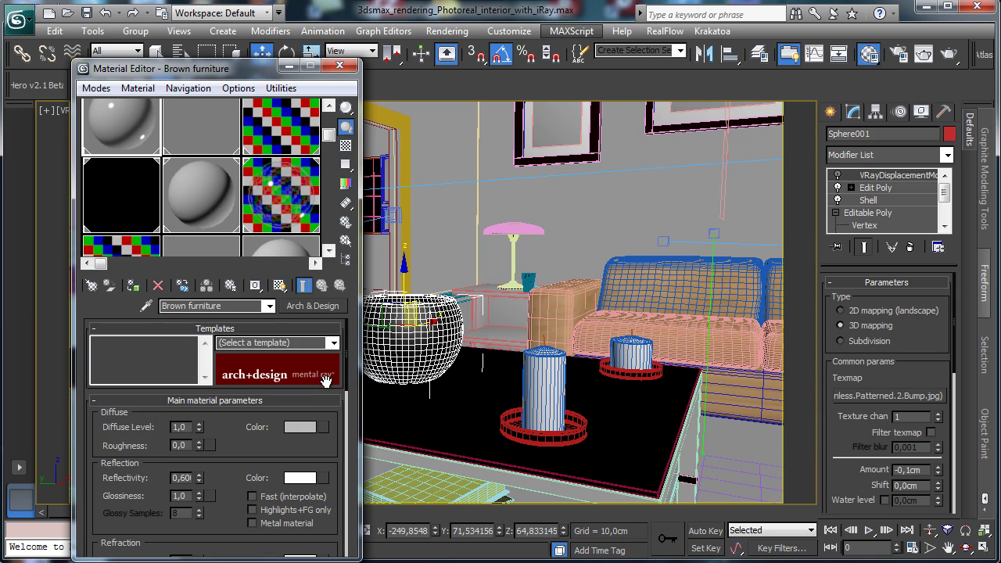
right_click(325, 431)
left_click(344, 436)
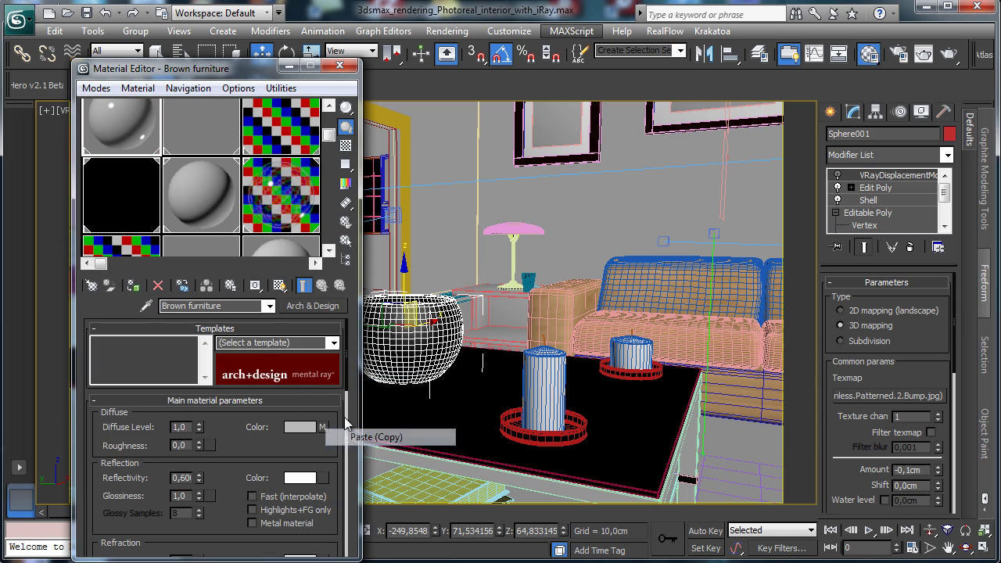
Copy the reflect Color Correction map from the duplicate V-Ray Brown furniture material into the Arch & Design version's reflection color.
left_click(122, 250)
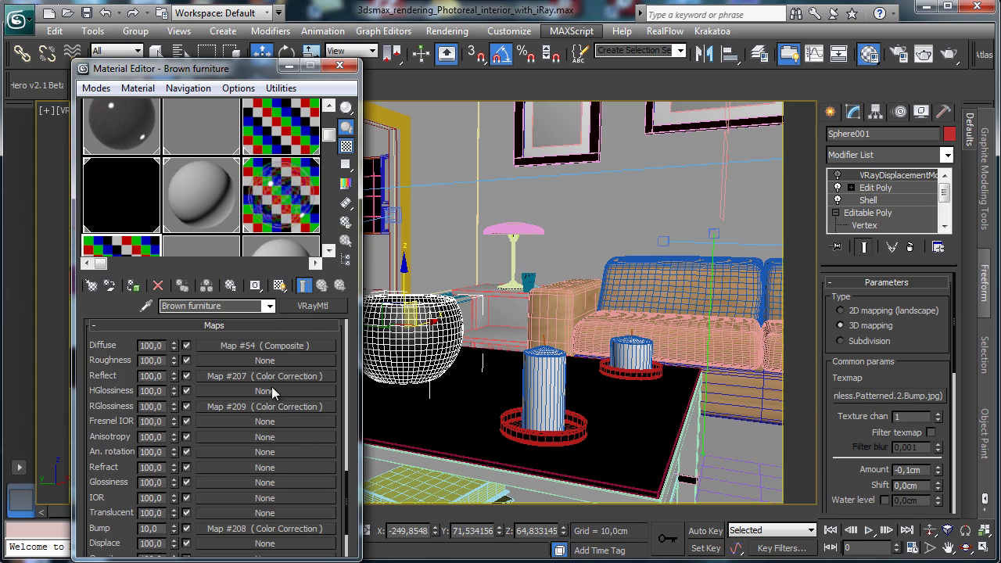
right_click(268, 378)
left_click(301, 402)
left_click(147, 137)
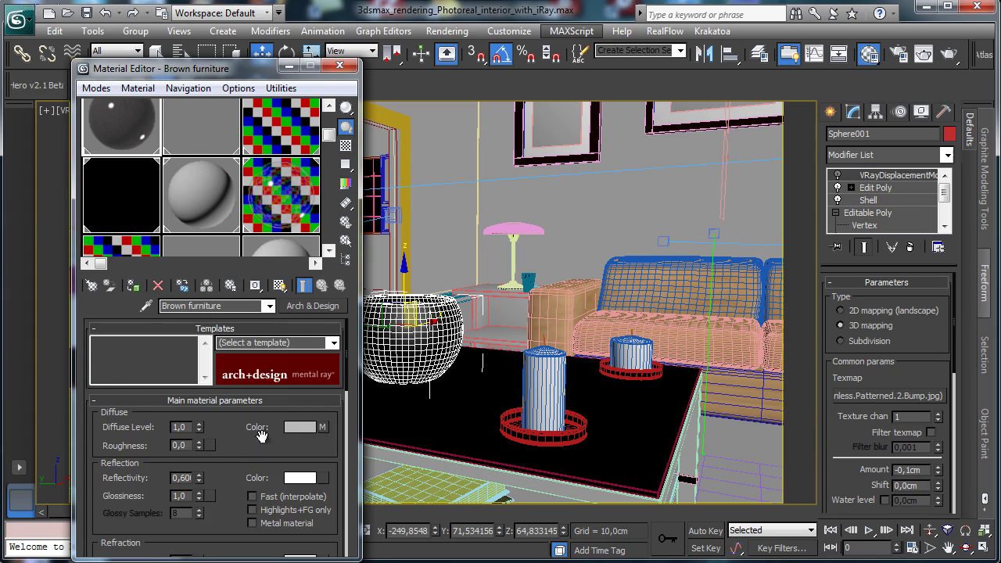
left_click_drag(261, 436, 250, 385)
right_click(320, 429)
right_click(321, 430)
left_click(352, 452)
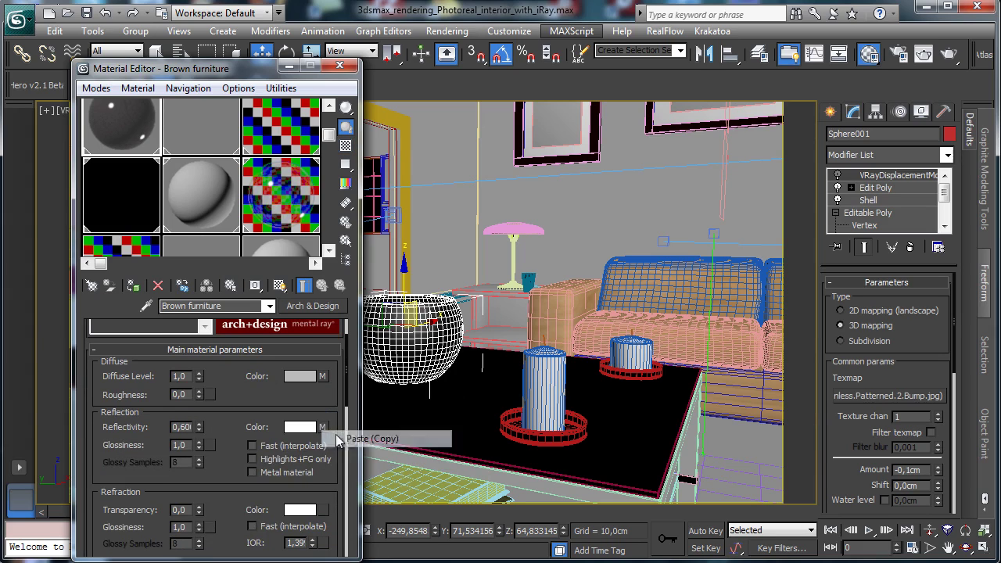
Set the Arch & Design Brown furniture reflectivity to 1.0 and copy the V-Ray duplicate's RGlossiness map into its reflection glossiness.
left_click(130, 249)
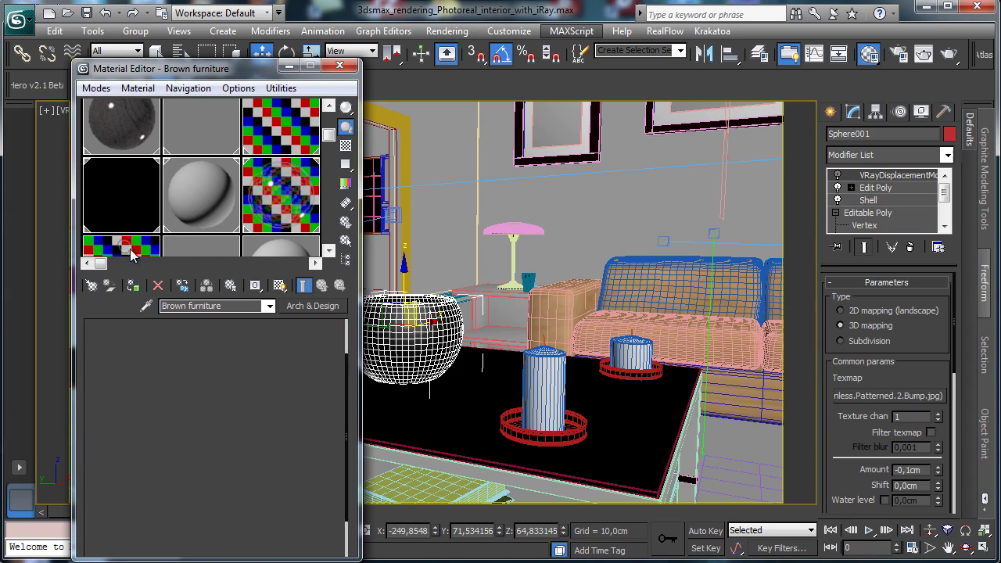
right_click(230, 406)
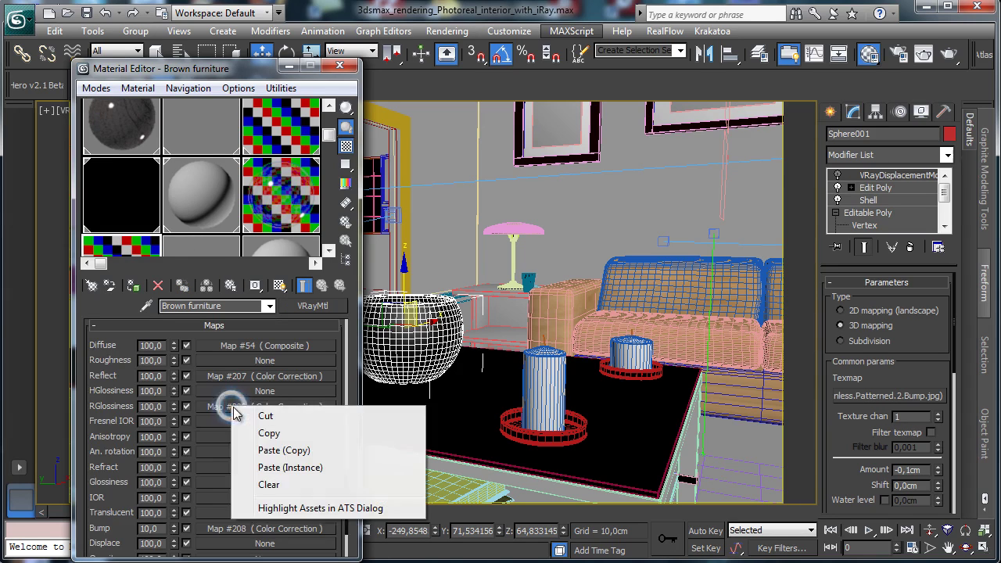
left_click(270, 434)
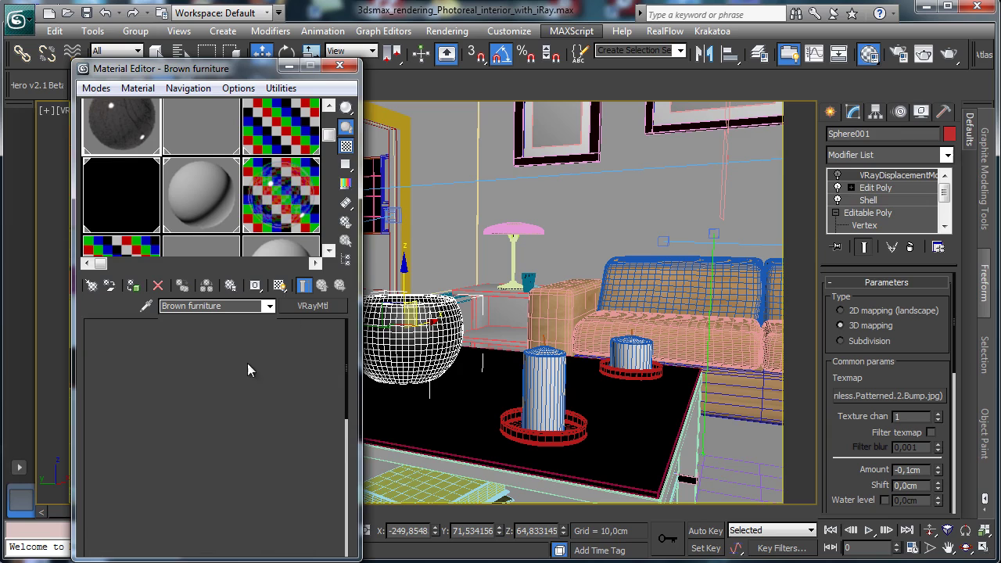
right_click(209, 447)
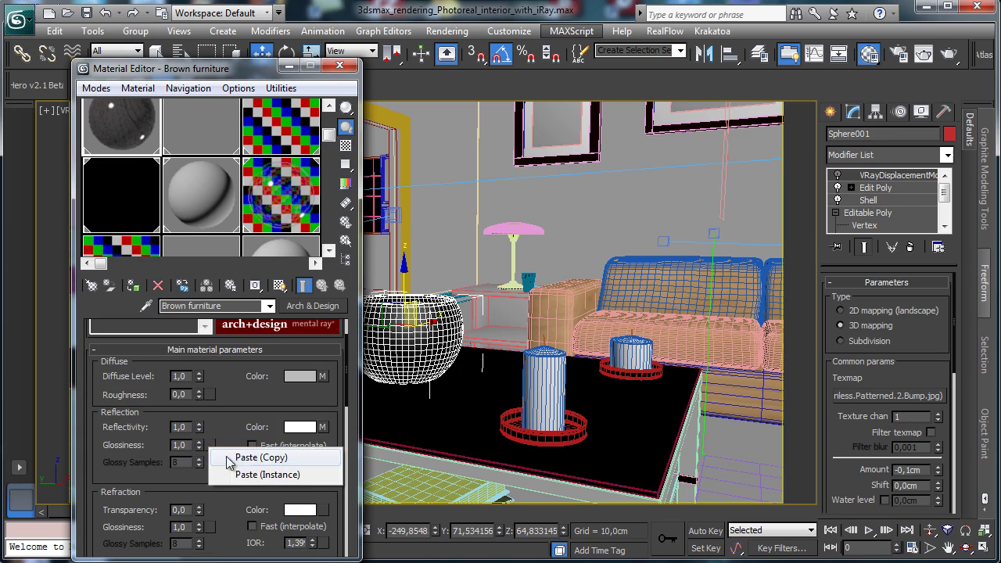
left_click(249, 458)
Copy the bump Color Correction map of the duplicate V-Ray Brown furniture material to the clipboard.
left_click(130, 249)
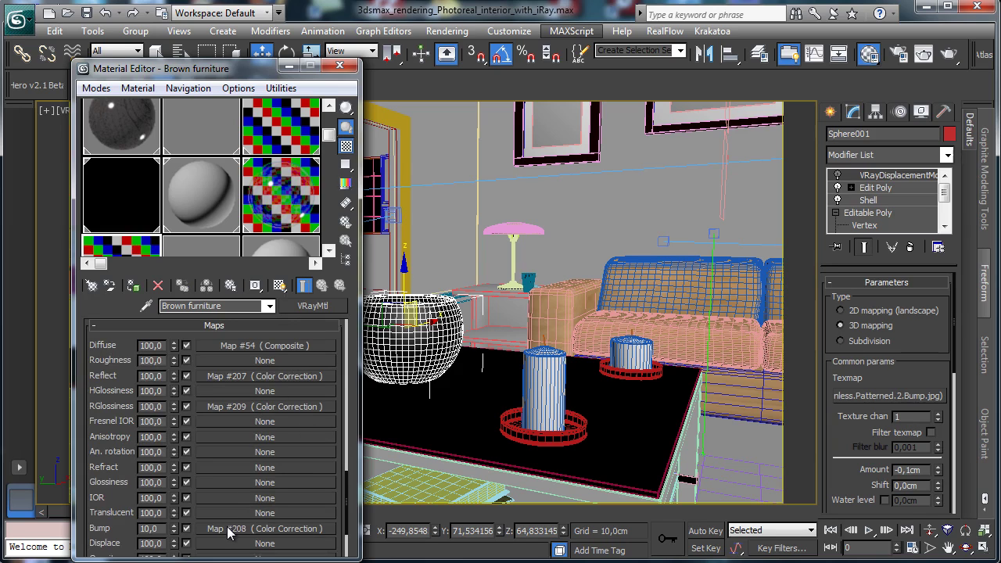
right_click(227, 530)
left_click(251, 551)
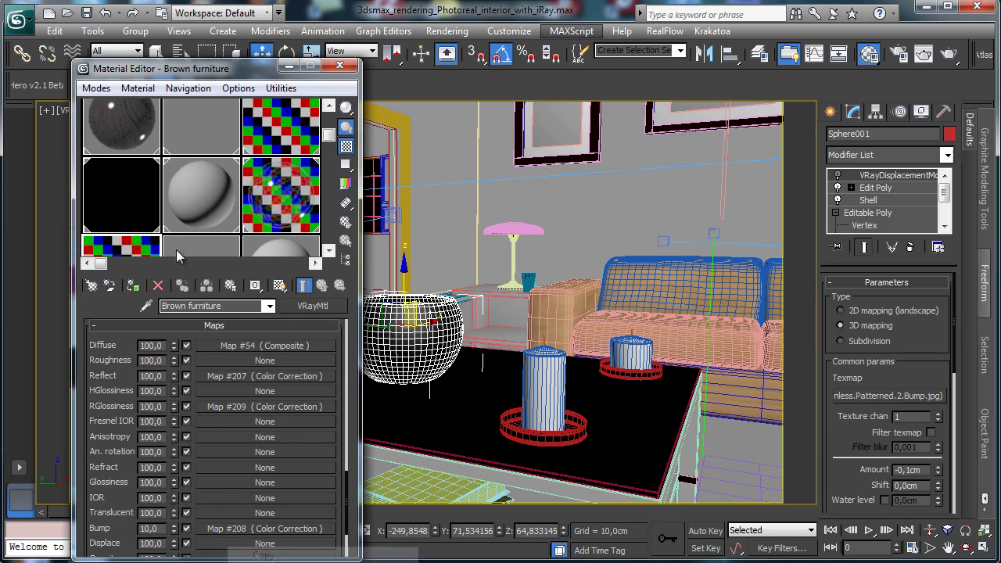
Make the Arch & Design Brown furniture material use Fresnel reflections by IOR, with an IOR of 1.6.
left_click(134, 130)
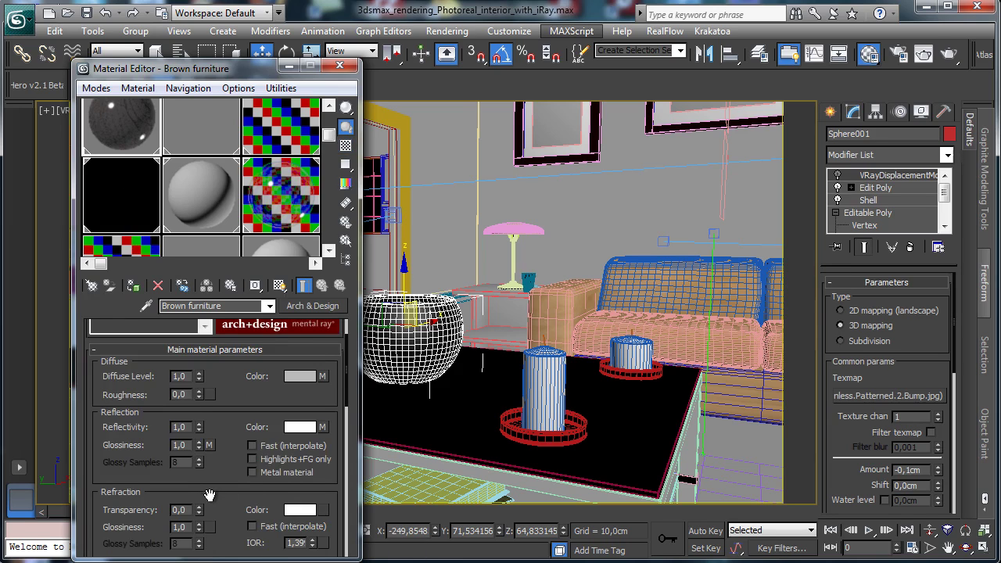
scroll(210, 495, "down", 10)
left_click(125, 399)
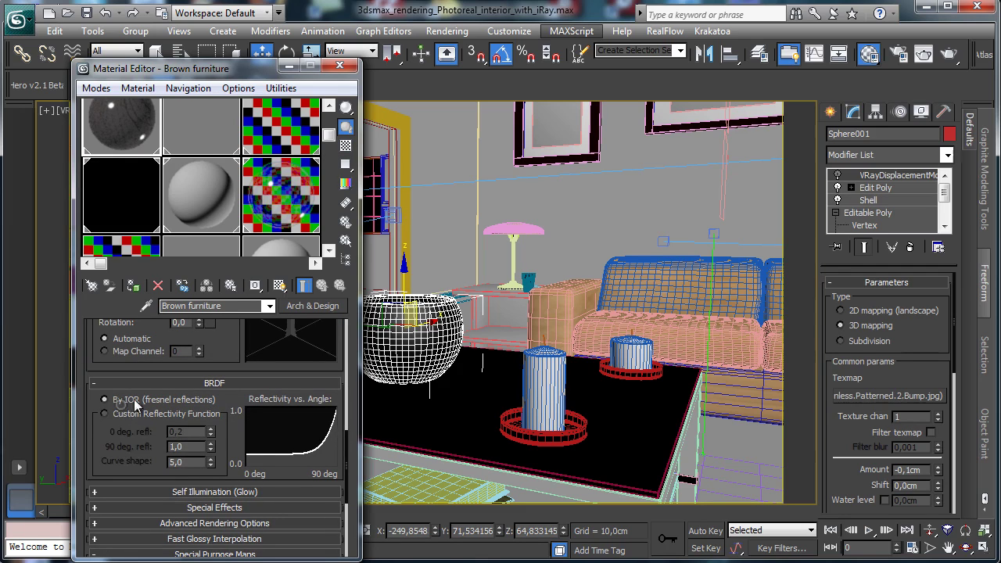
scroll(302, 369, "up", 5)
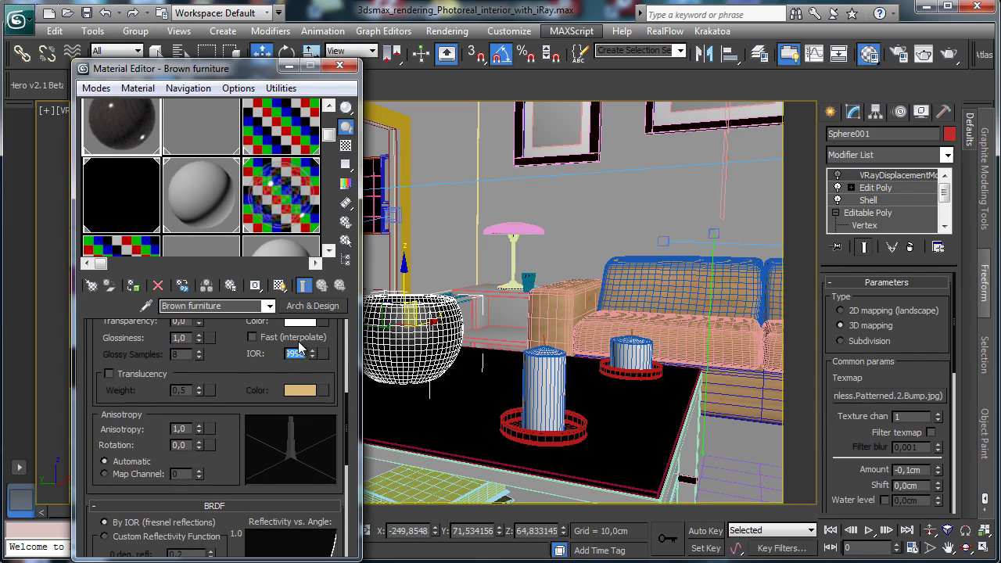
double_click(298, 350)
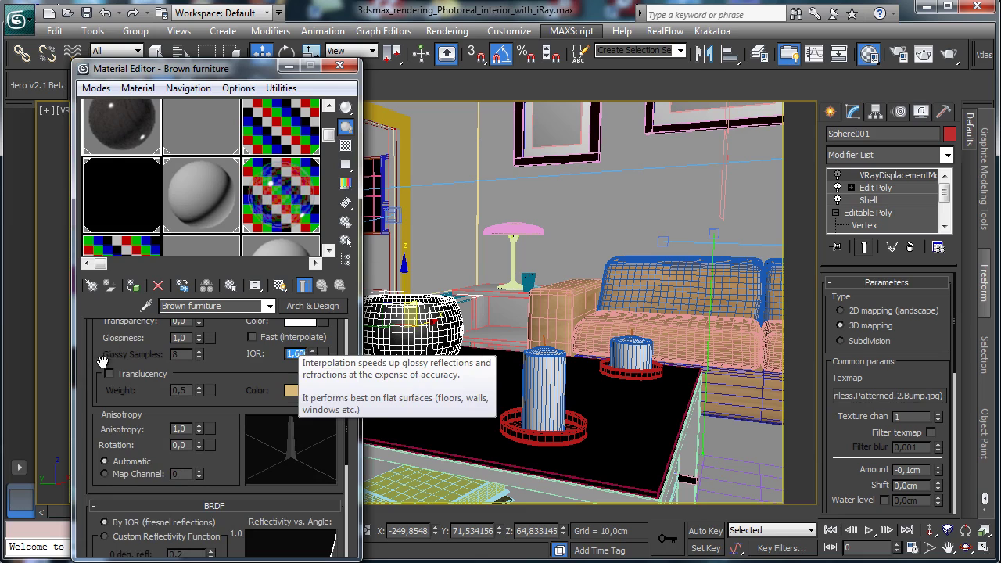
Paste the copied Color Correction map into the Arch & Design Brown furniture material's bump slot and set the bump amount to 0.15.
scroll(235, 387, "down", 5)
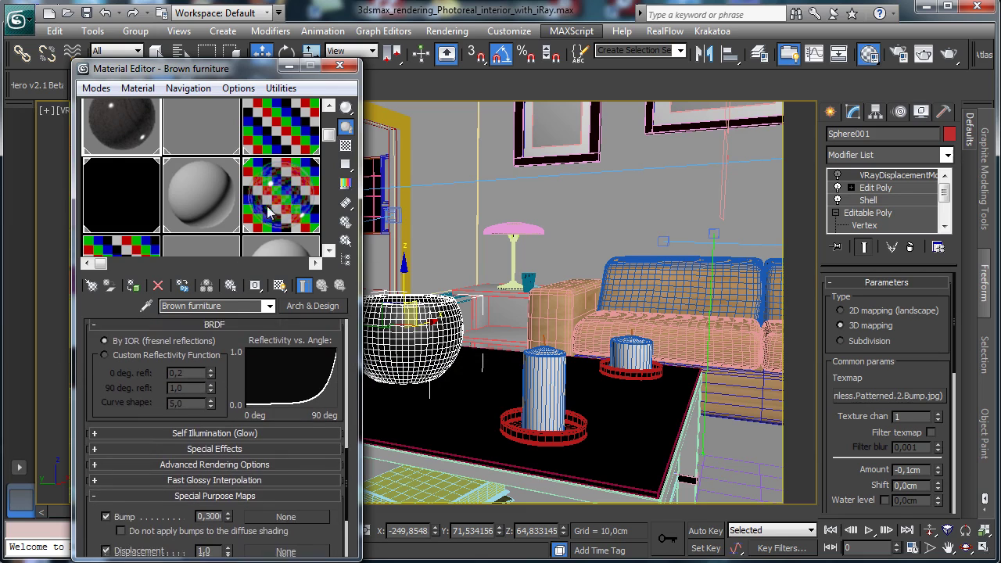
right_click(285, 510)
left_click(323, 523)
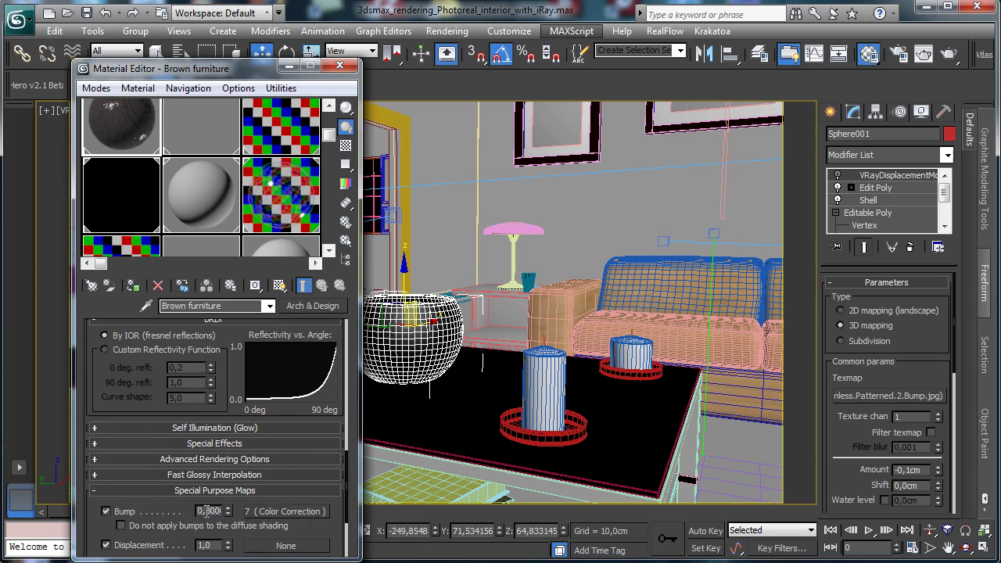
type("0,150")
key("Return")
Examine the V-Ray parameters of the duplicate Brown furniture material and of the Black glossy lamp material.
left_click(101, 245)
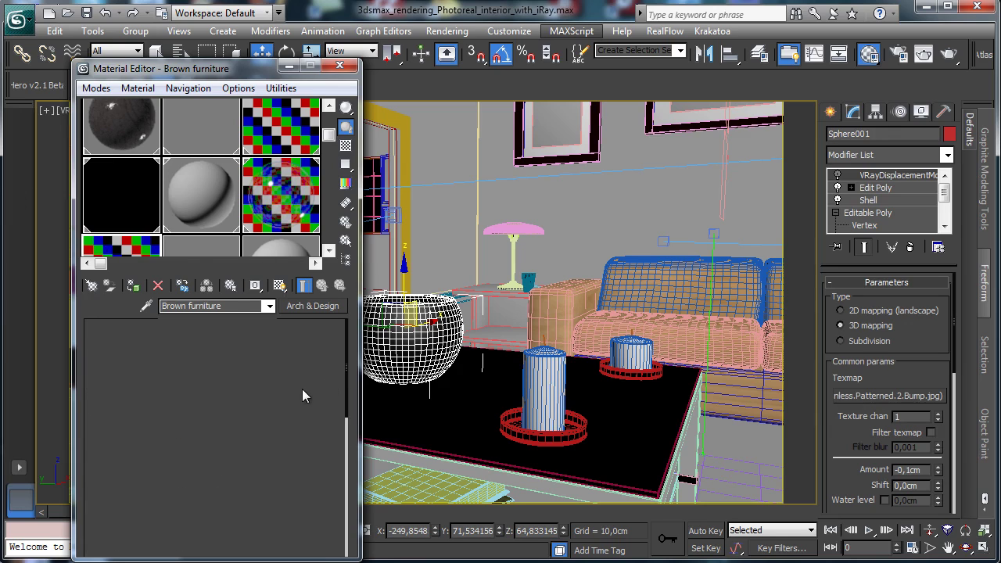
scroll(339, 375, "up", 3)
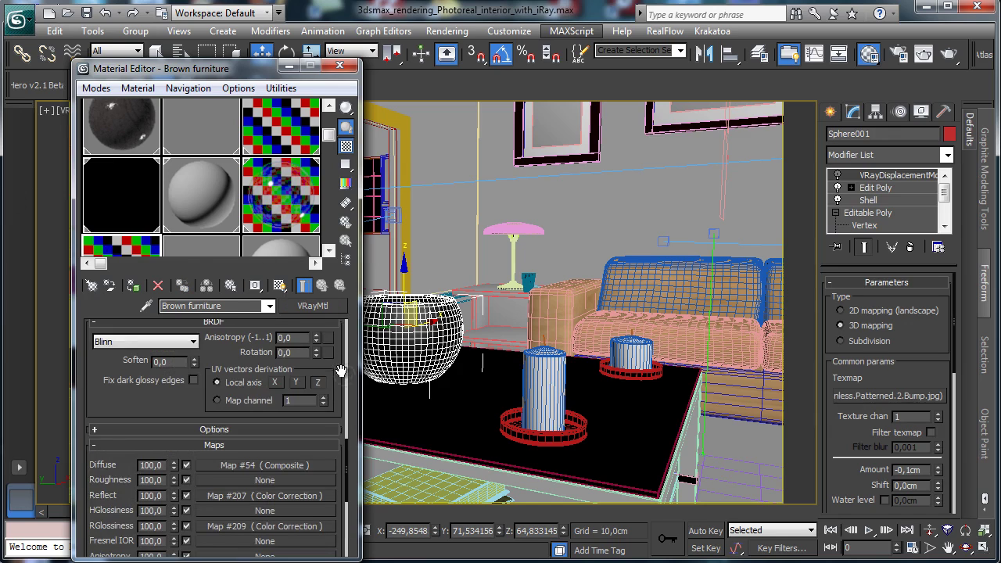
scroll(342, 365, "up", 10)
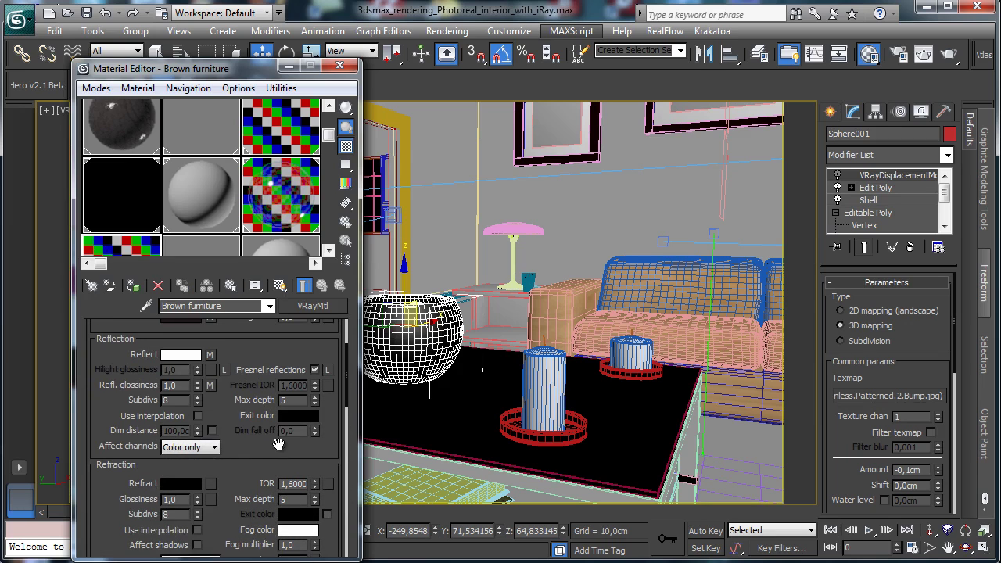
scroll(262, 438, "up", 3)
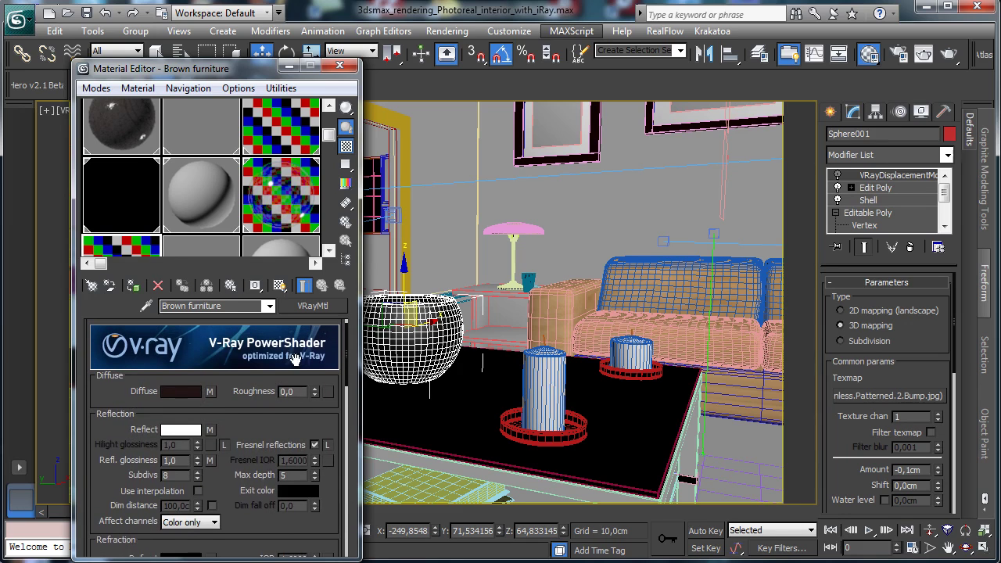
left_click(194, 124)
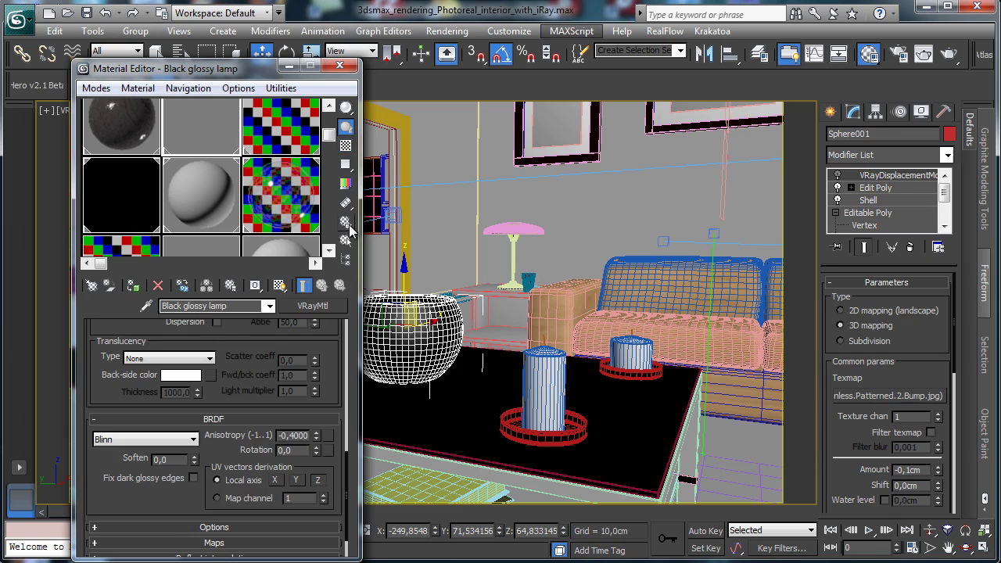
scroll(247, 342, "up", 5)
scroll(243, 454, "up", 2)
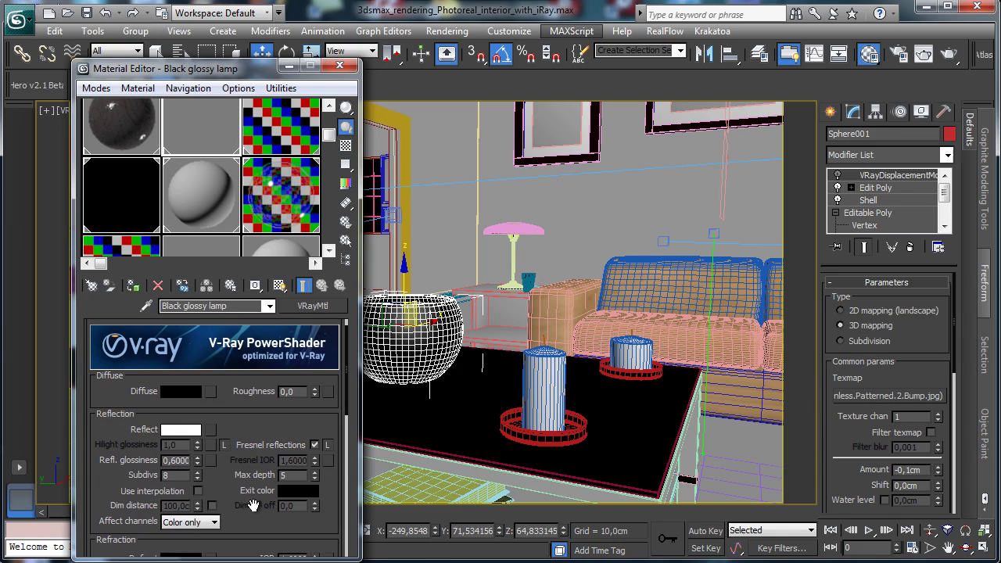
scroll(225, 441, "down", 2)
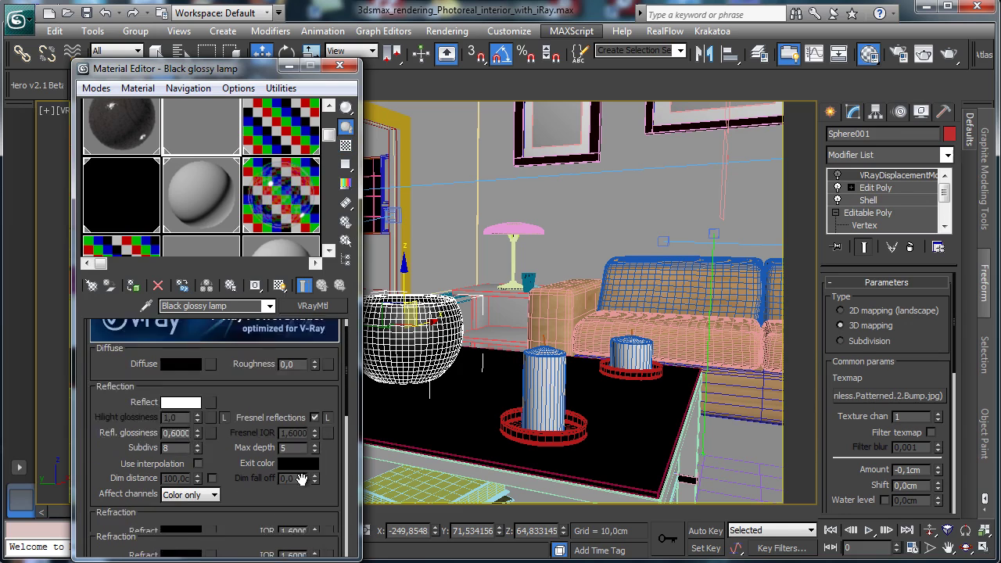
Convert the Black glossy lamp material to Arch & Design and set its diffuse color to black.
left_click(330, 285)
double_click(188, 178)
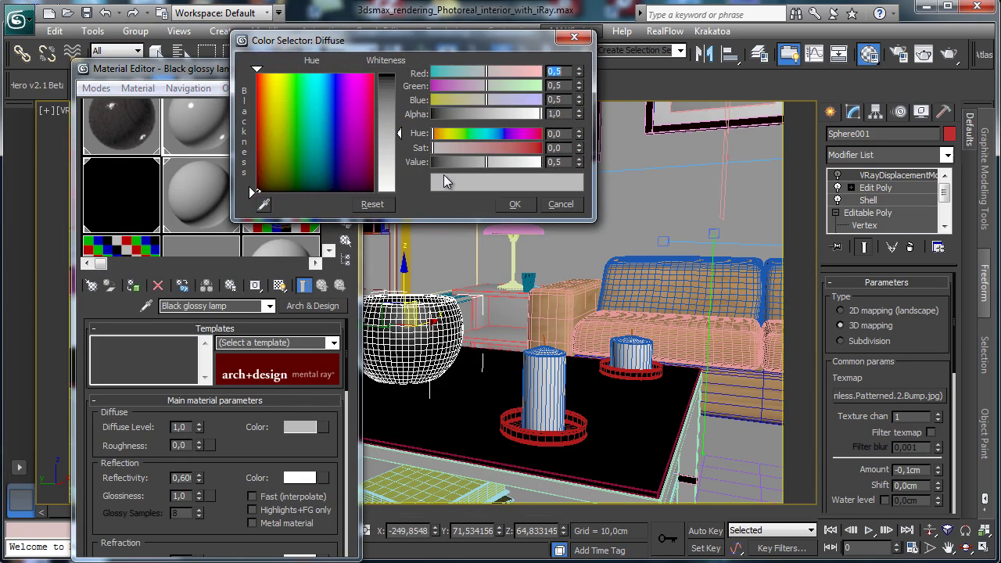
left_click_drag(442, 164, 361, 165)
left_click(509, 205)
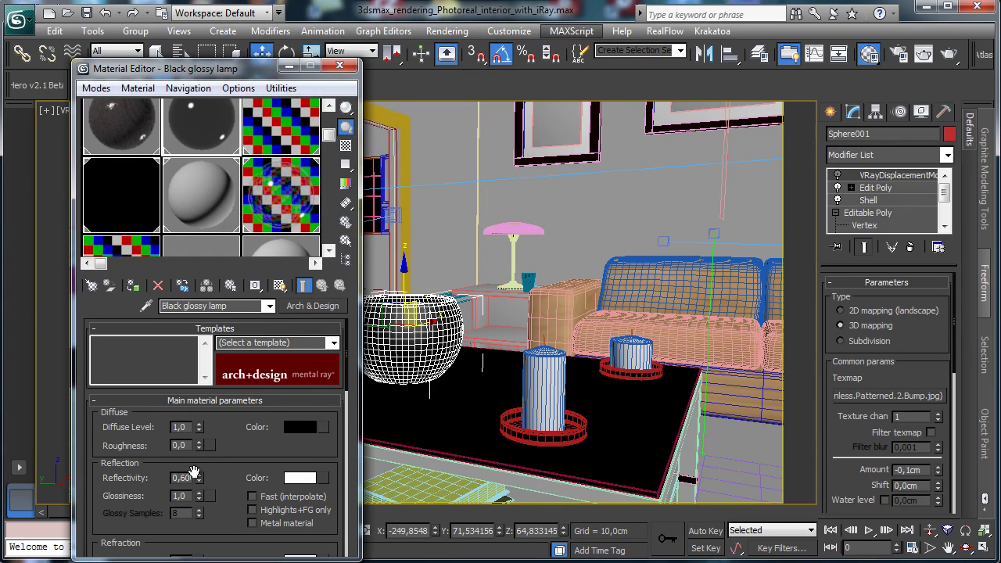
Set the Black glossy lamp's reflectivity to 1.0, reflection glossiness to about 0.38, IOR to 1.6 and anisotropy to about 0.58.
left_click_drag(202, 480, 203, 447)
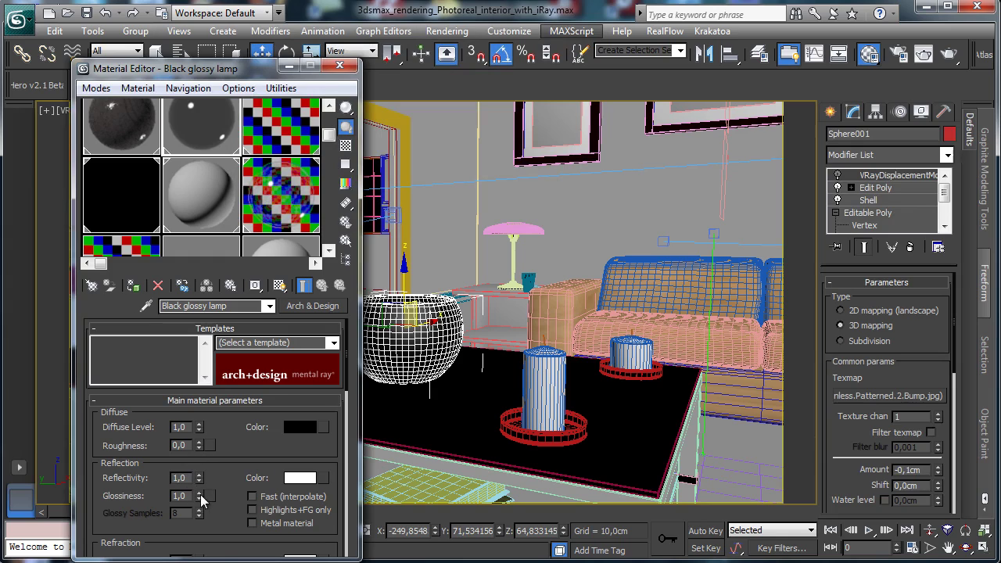
left_click_drag(200, 496, 201, 538)
left_click_drag(243, 475, 260, 376)
double_click(302, 499)
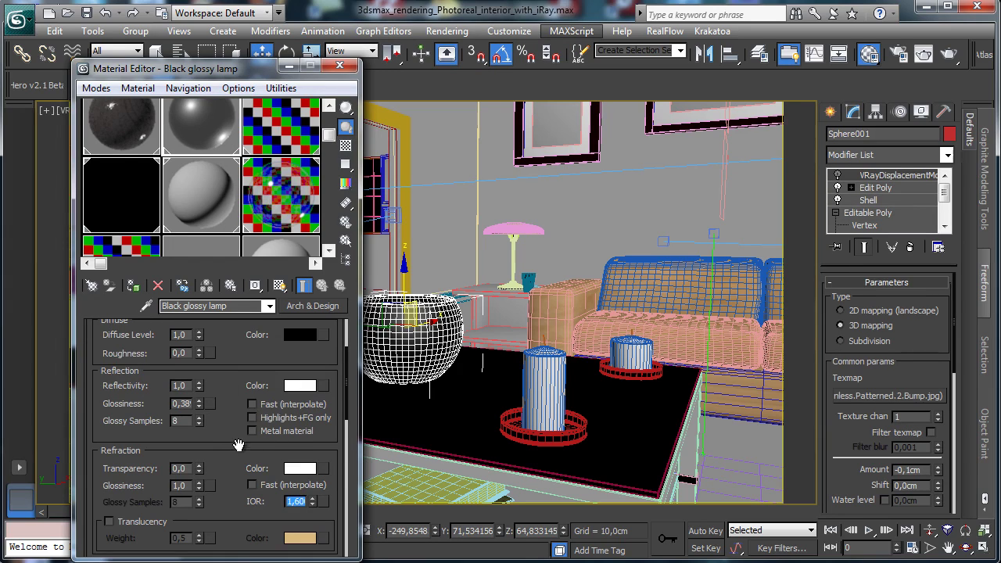
left_click_drag(239, 445, 237, 306)
left_click(131, 532)
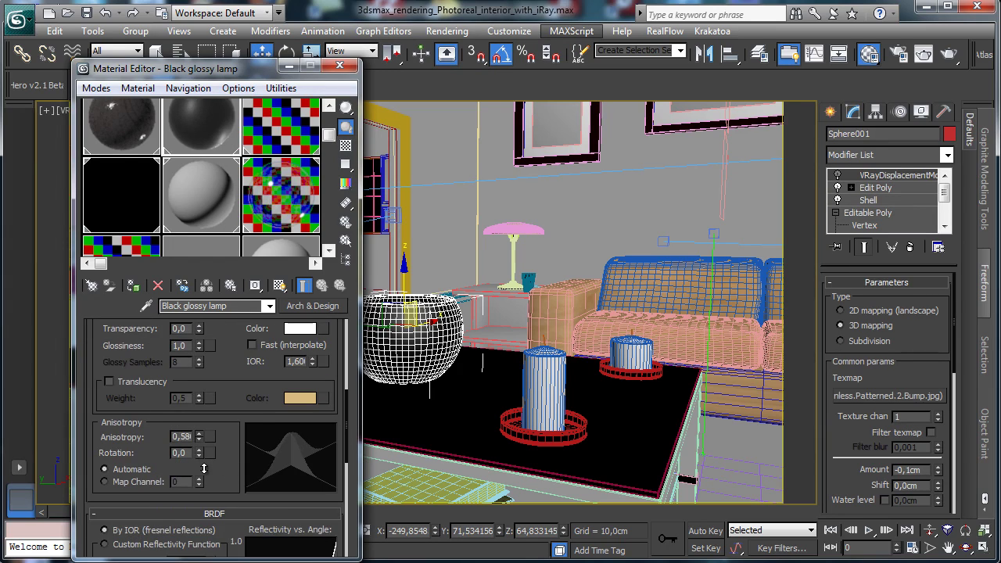
Duplicate the Upper little lamp V-Ray material over the duplicate Brown furniture sample slot and convert the original to Arch & Design.
left_click(287, 123)
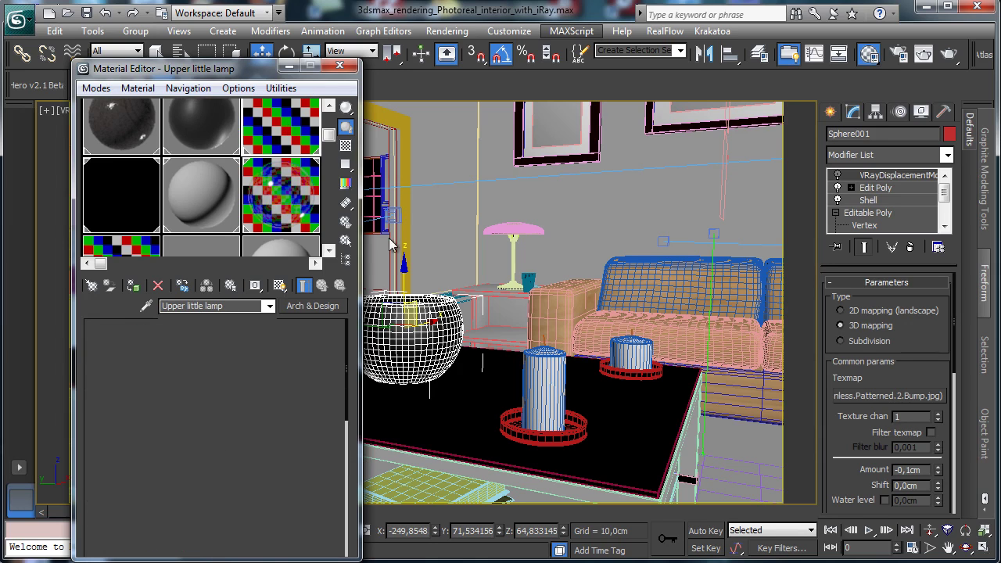
left_click_drag(238, 366, 254, 328)
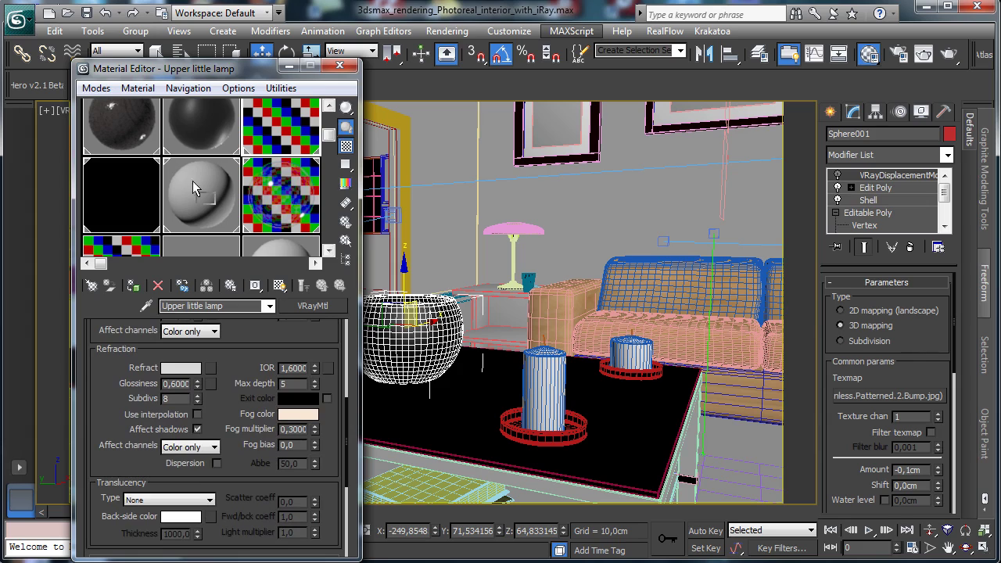
left_click(199, 249)
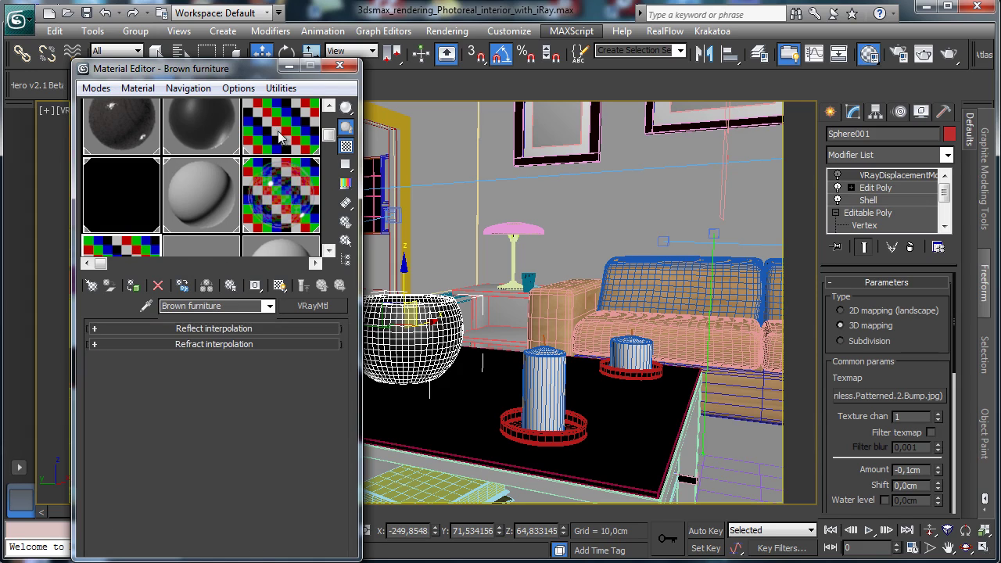
left_click(269, 180)
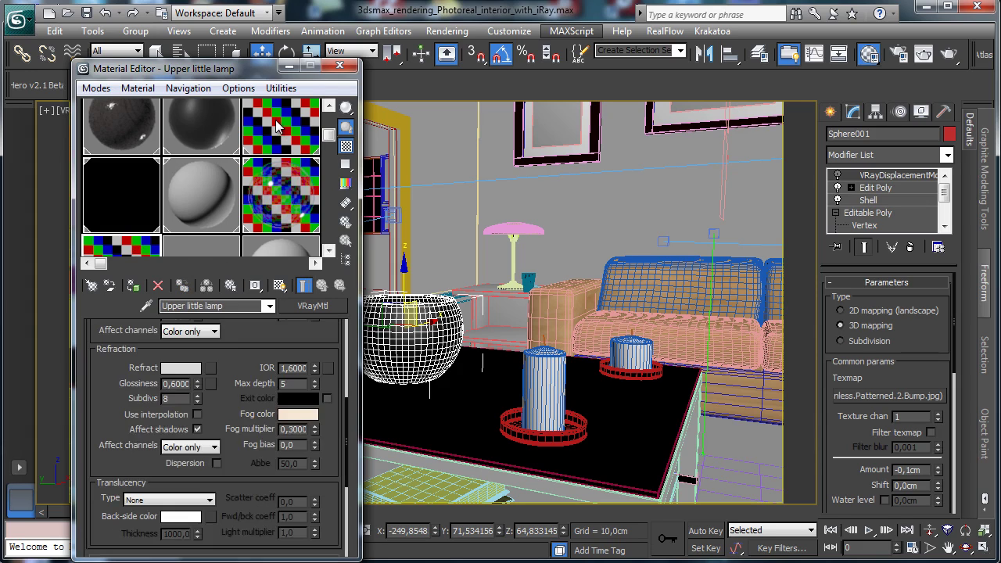
left_click(316, 306)
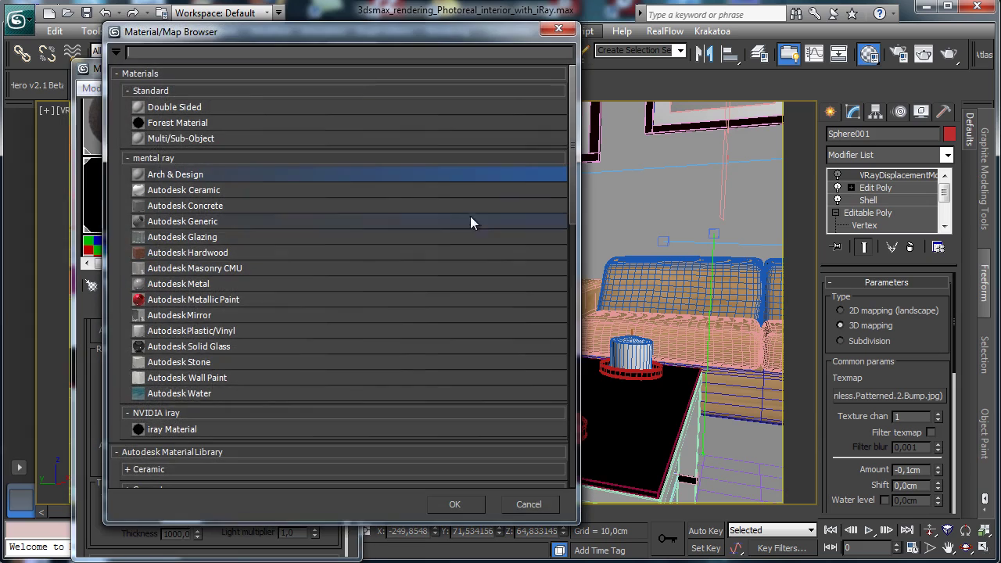
double_click(158, 175)
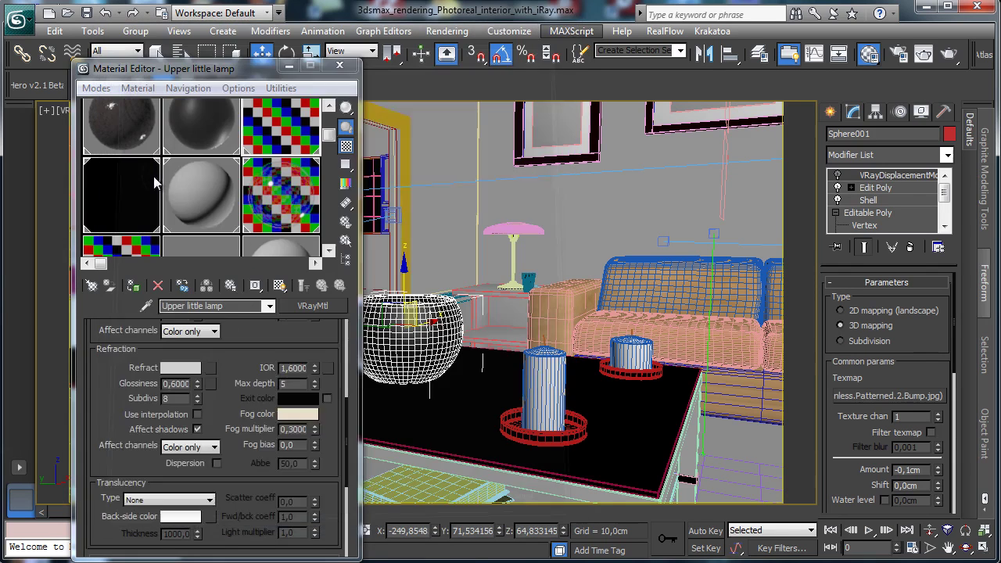
Copy the diffuse color from the duplicate V-Ray Upper little lamp material to the Arch & Design version.
left_click(140, 246)
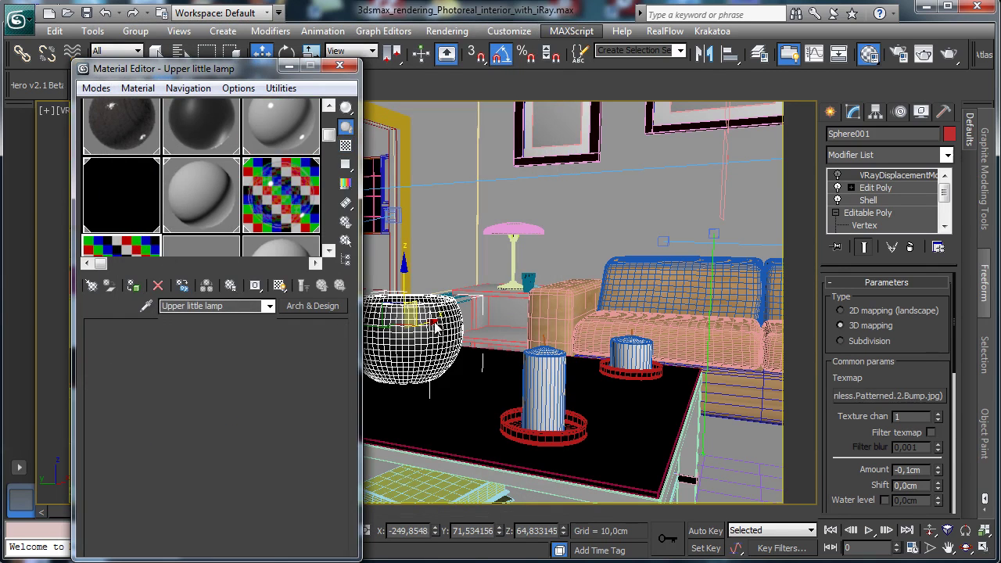
scroll(235, 395, "up", 5)
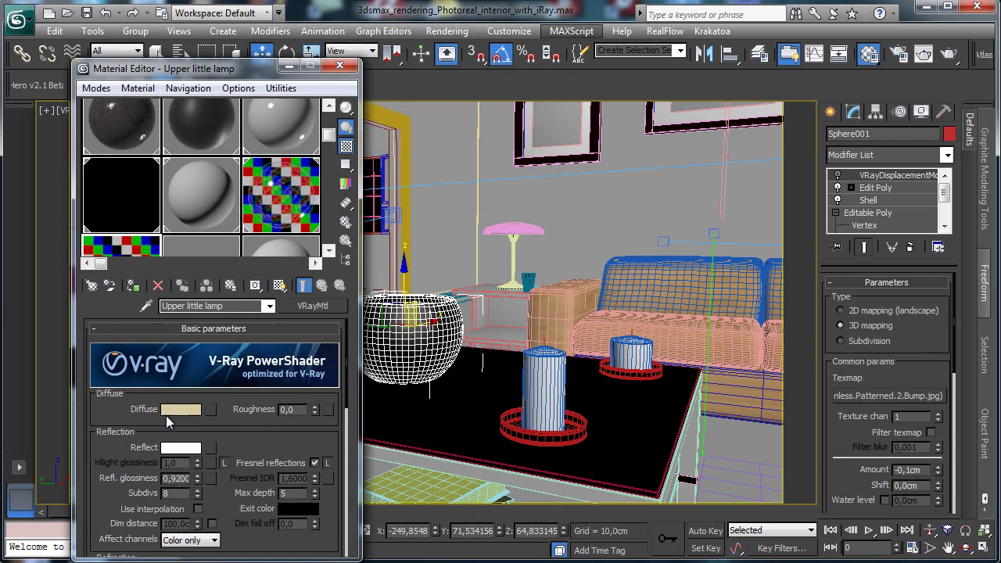
right_click(185, 413)
left_click(222, 420)
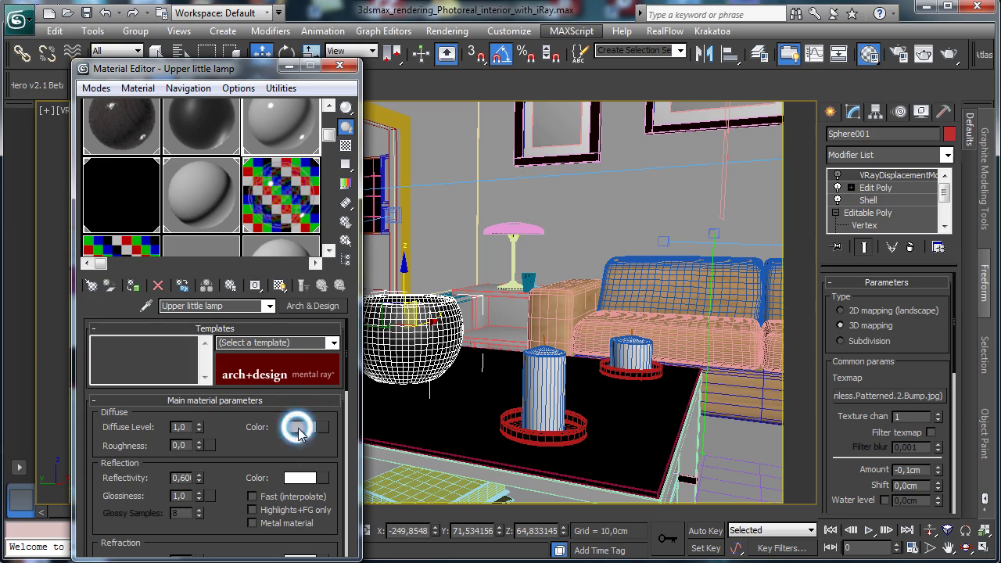
right_click(300, 427)
left_click(352, 455)
Set the Arch & Design Upper little lamp's reflectivity to 1.0 and reflection glossiness to about 0.74, using the V-Ray duplicate as reference.
left_click(136, 258)
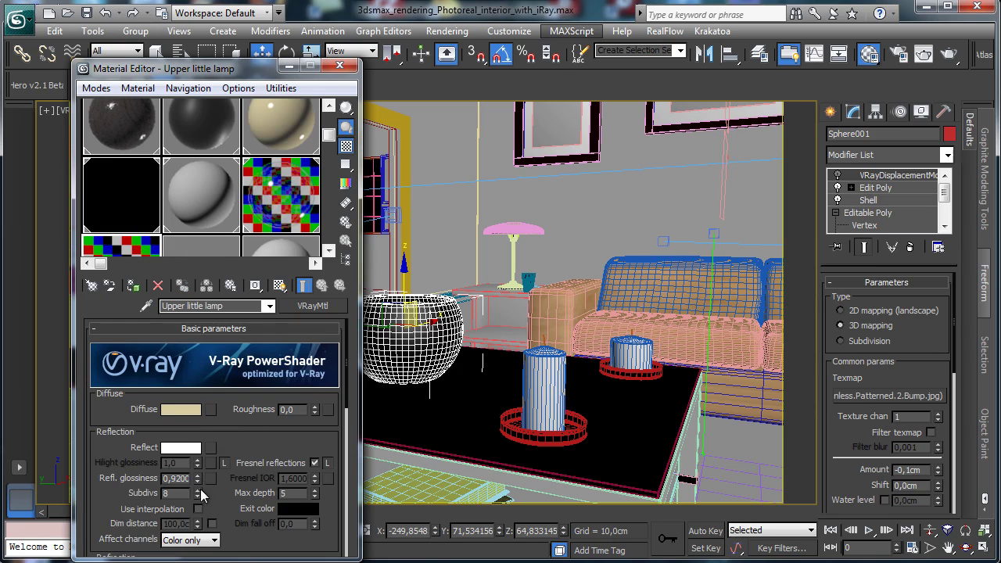
left_click_drag(275, 536, 275, 473)
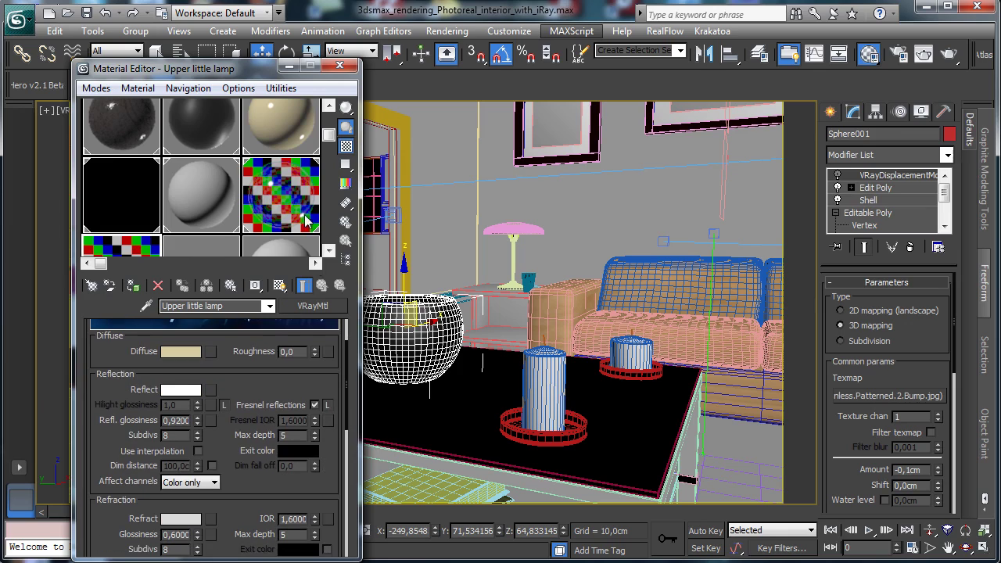
left_click(296, 137)
left_click(296, 148)
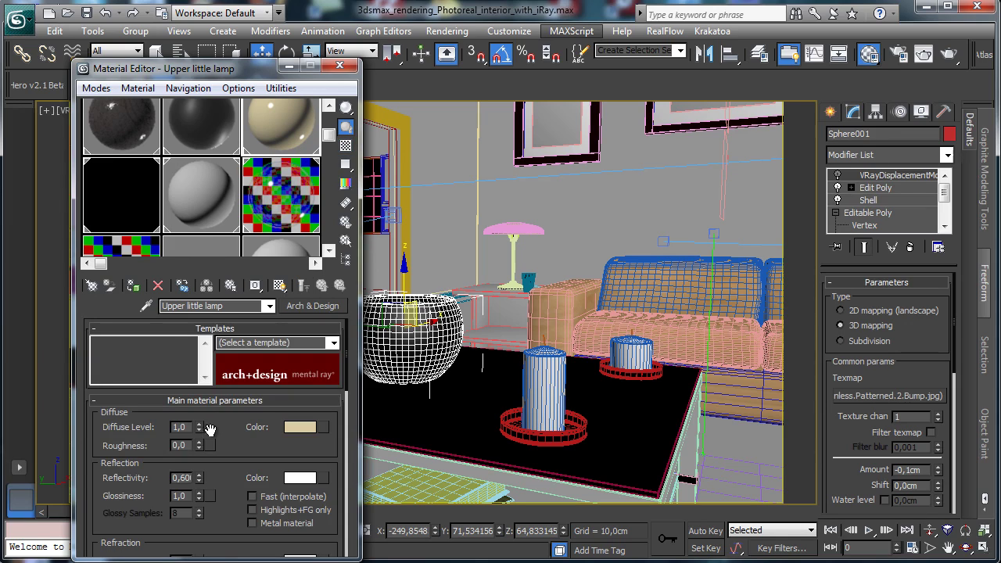
left_click_drag(199, 497, 206, 518)
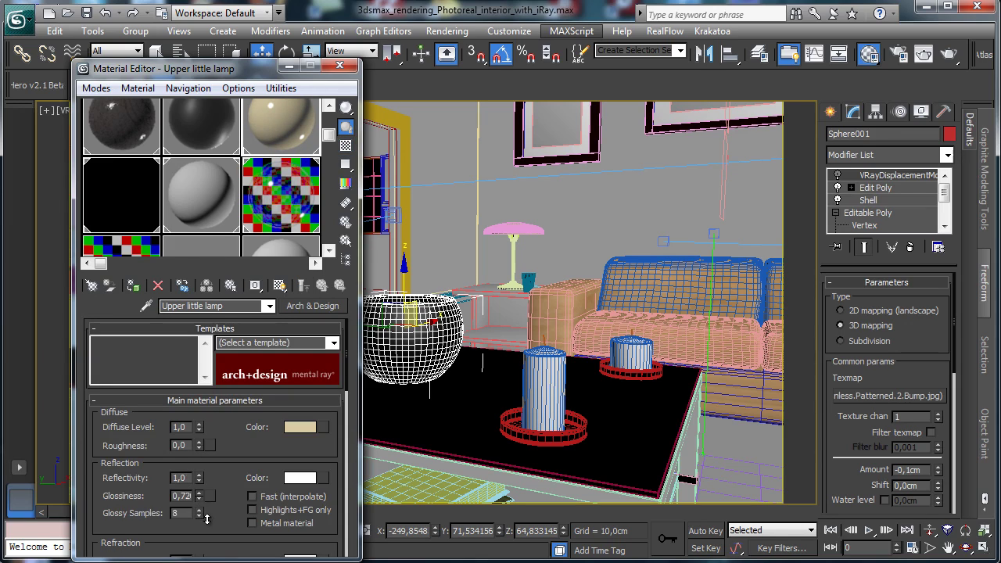
Check the V-Ray duplicate's refraction color and set the Arch & Design Upper little lamp's transparency to about 0.65.
left_click(137, 244)
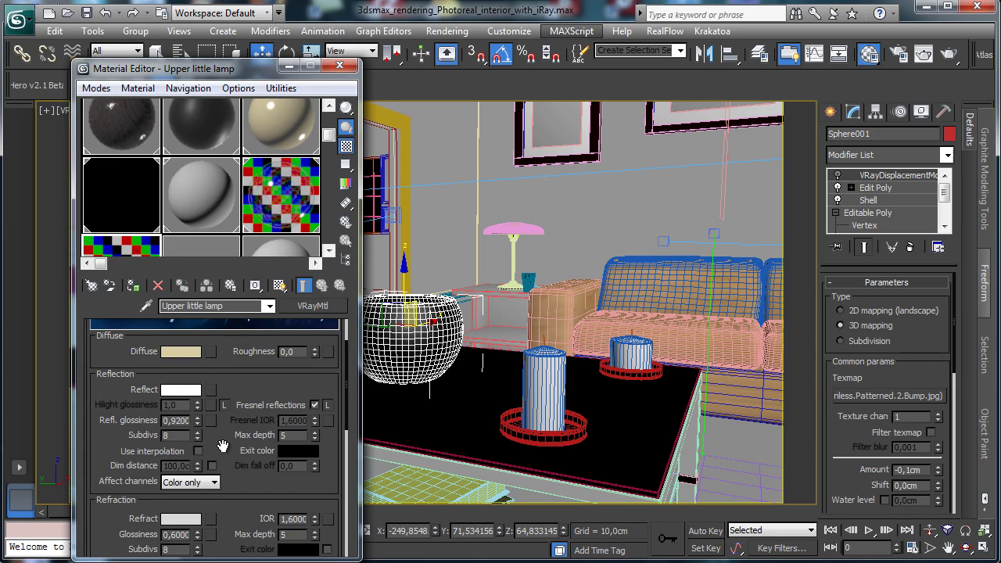
scroll(222, 445, "down", 5)
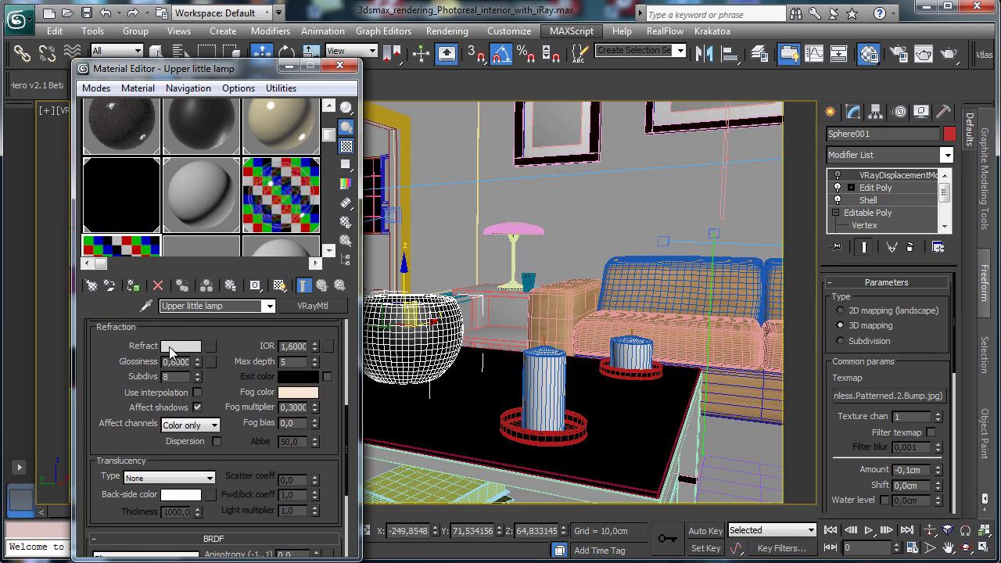
right_click(169, 346)
left_click(217, 352)
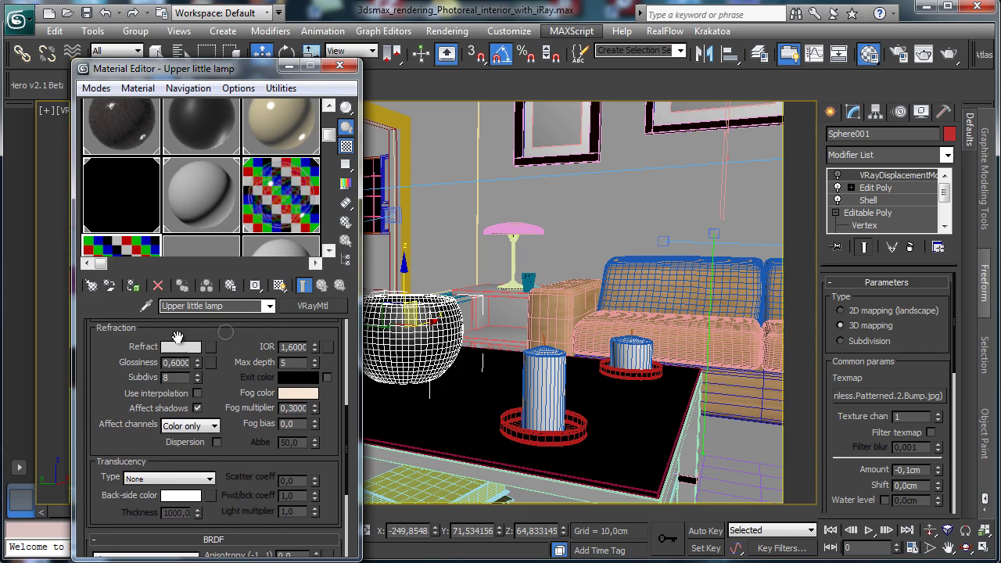
left_click(200, 346)
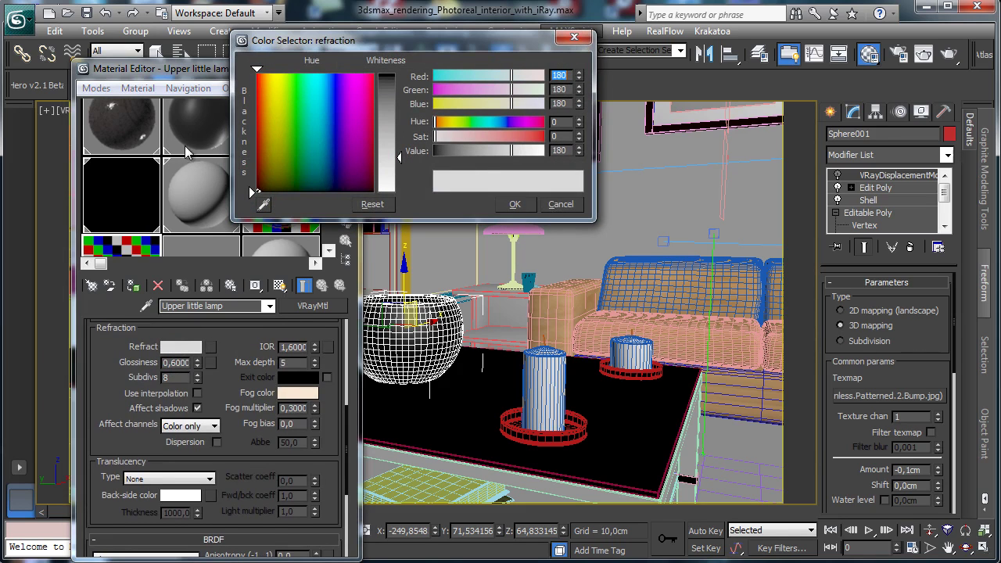
left_click(555, 208)
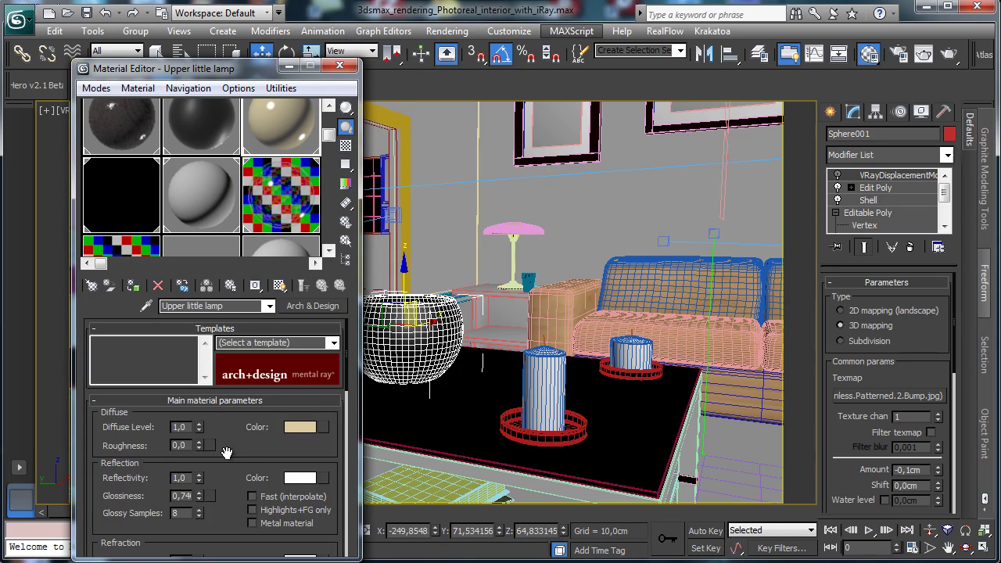
left_click_drag(226, 451, 247, 316)
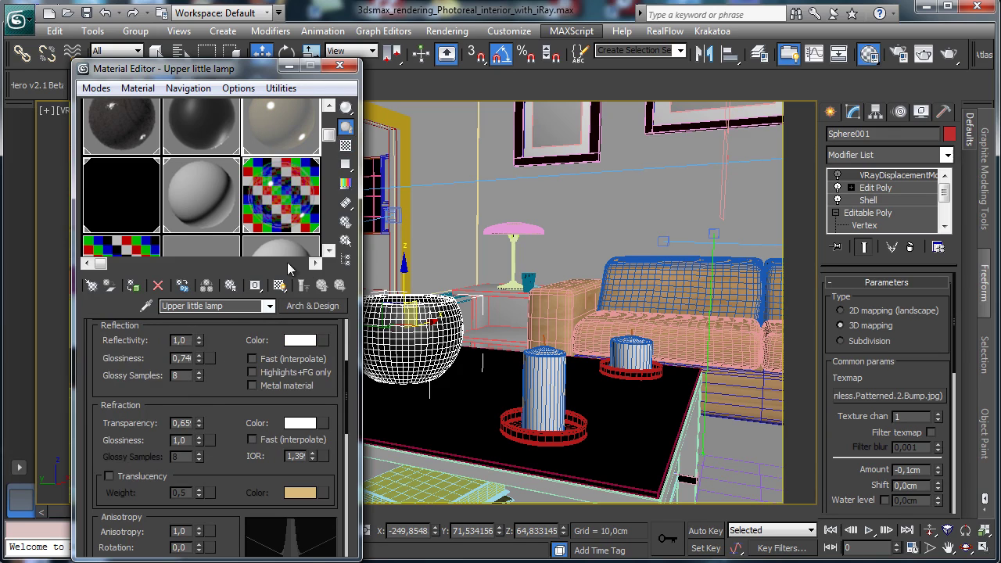
Copy the V-Ray duplicate's fog color to the refraction color of the Arch & Design Upper little lamp material.
left_click(128, 246)
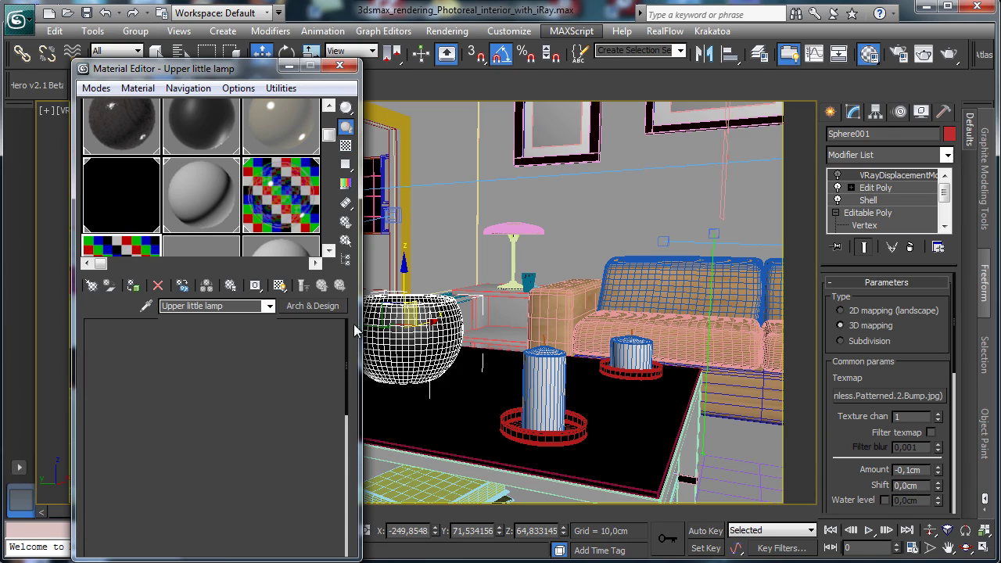
scroll(234, 457, "down", 1)
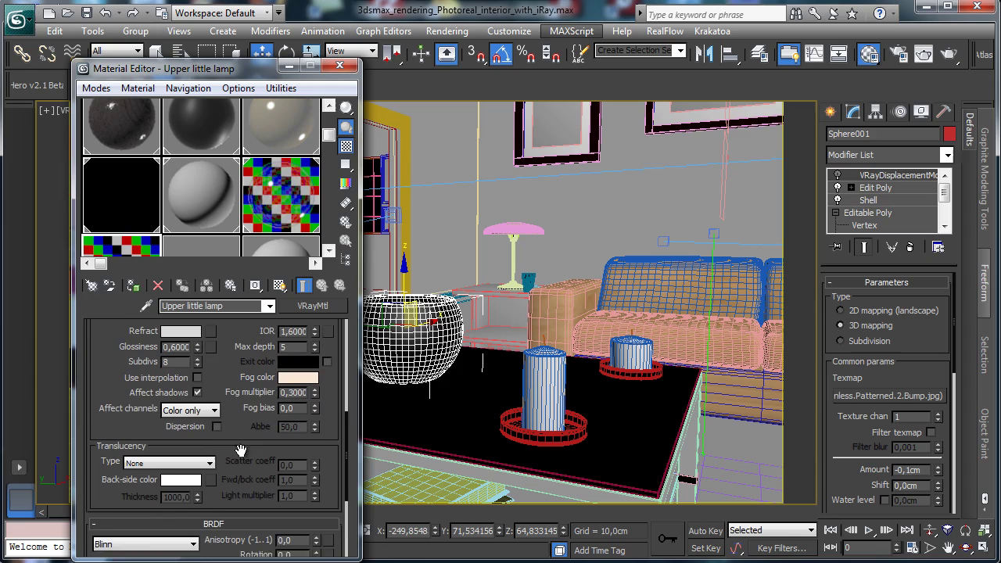
right_click(298, 387)
left_click(329, 397)
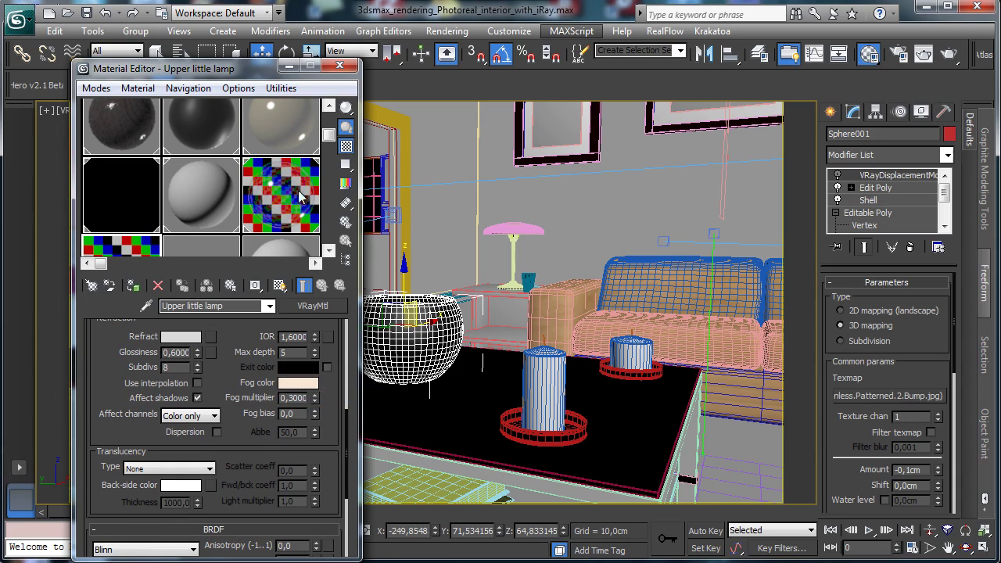
left_click(290, 135)
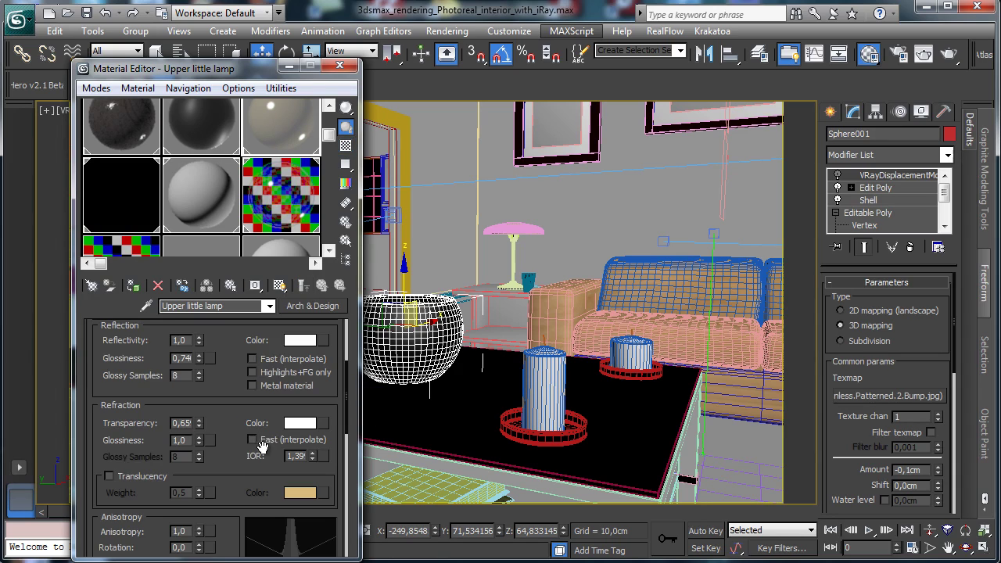
right_click(301, 423)
left_click(329, 448)
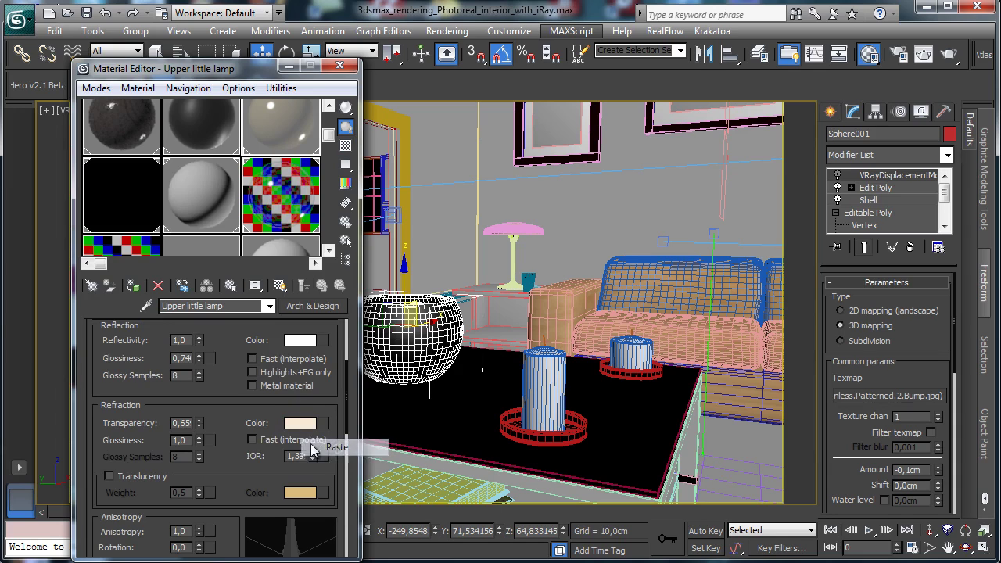
Set the Upper little lamp's refraction glossiness to about 0.49 and its IOR to 1.2.
left_click_drag(198, 443, 200, 479)
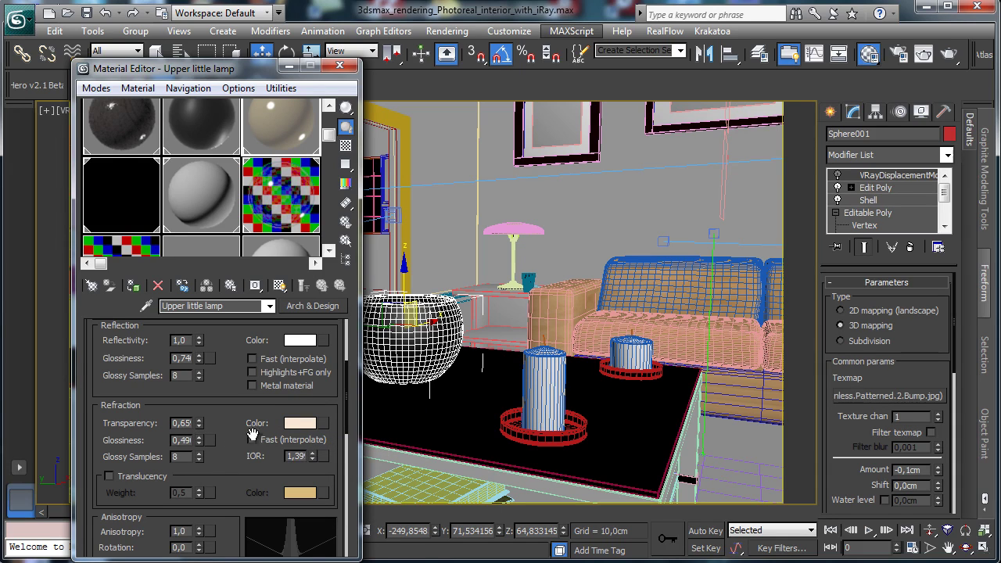
double_click(295, 456)
type("1,2")
key("Return")
Set the Upper little lamp's anisotropy to about 0.75 and its 0-degree BRDF reflectivity to about 0.11.
left_click_drag(230, 460, 235, 208)
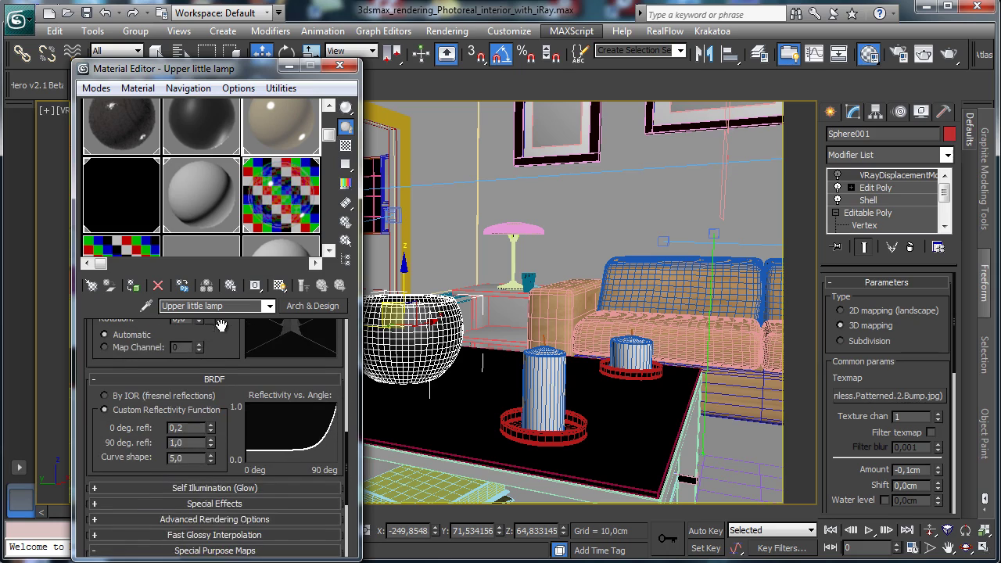
left_click_drag(223, 346, 228, 396)
left_click_drag(200, 358, 199, 368)
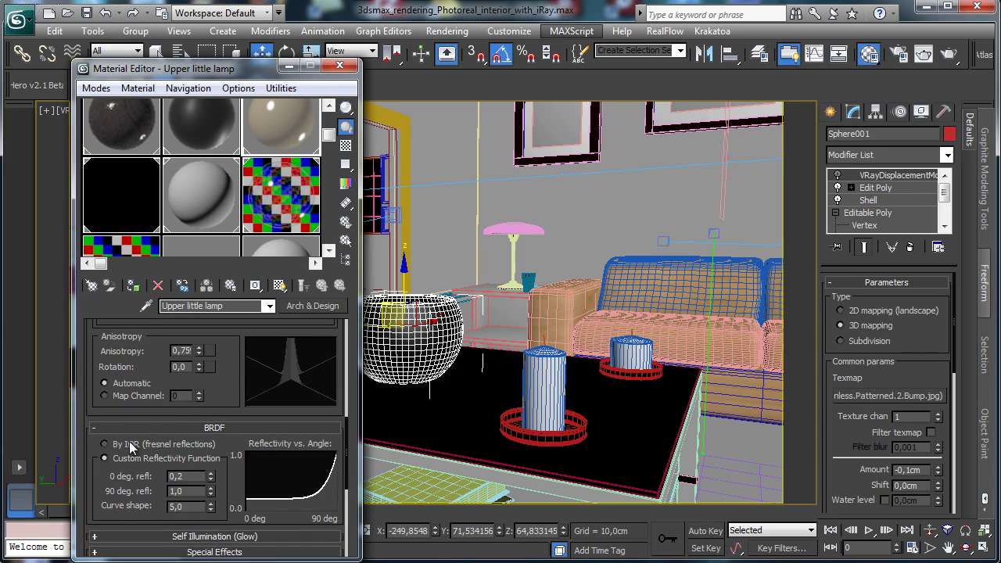
mouse_move(211, 480)
left_mouse_down()
mouse_move(210, 489)
mouse_move(210, 476)
left_mouse_up()
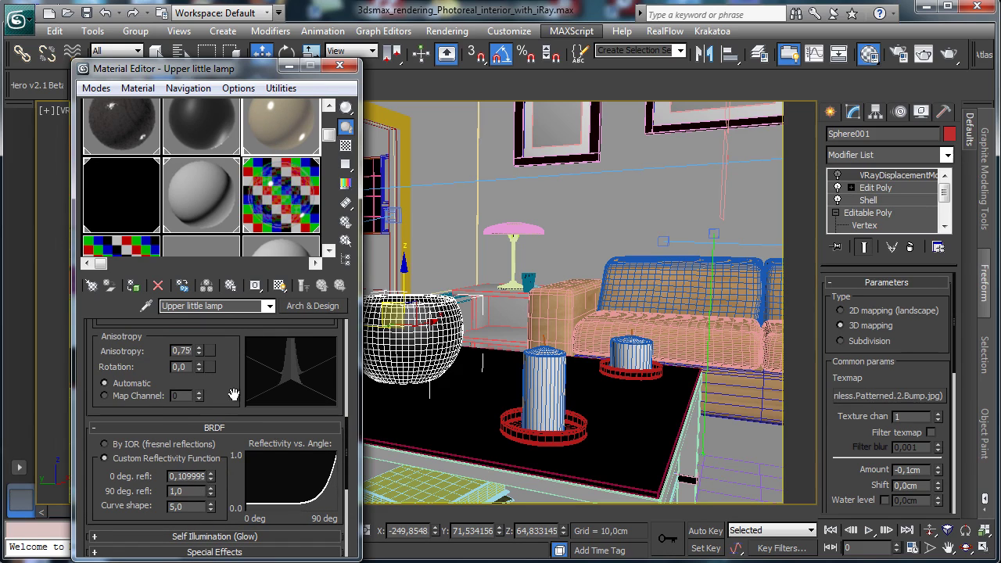
Reset the Brown furniture, Black glossy lamp and Upper little lamp sample slots, affecting only the material in the editor slot.
left_click(145, 134)
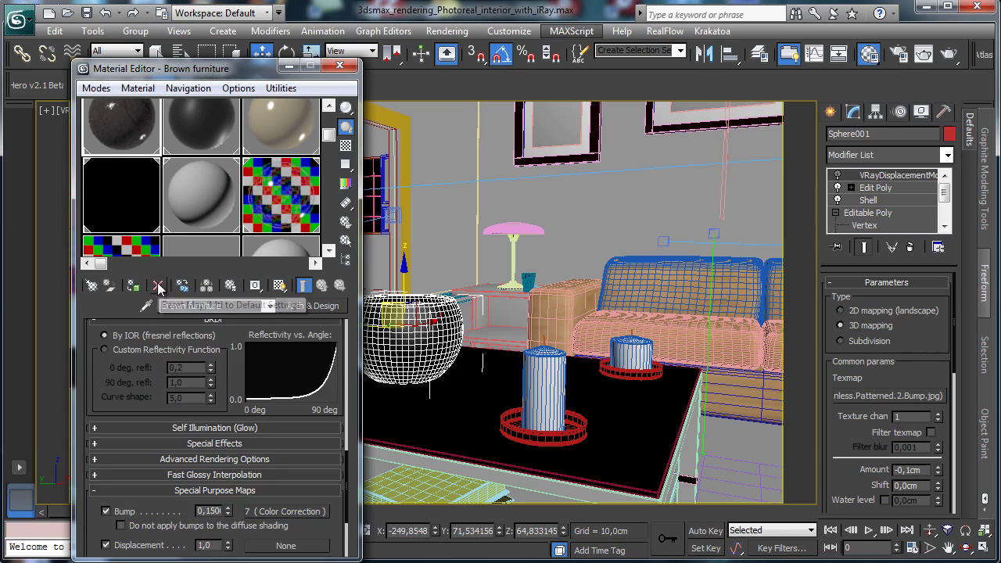
left_click(158, 288)
left_click(255, 359)
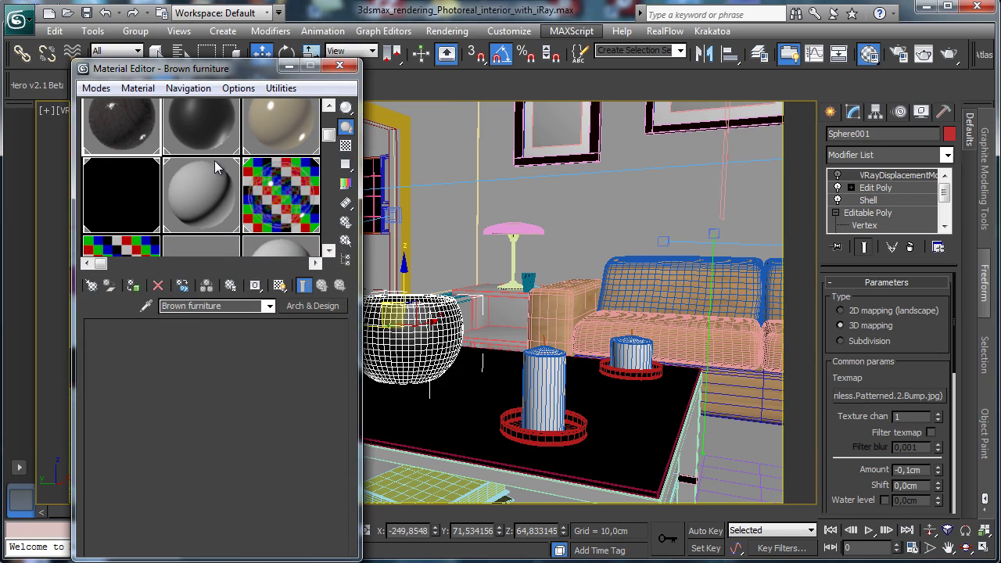
left_click(202, 122)
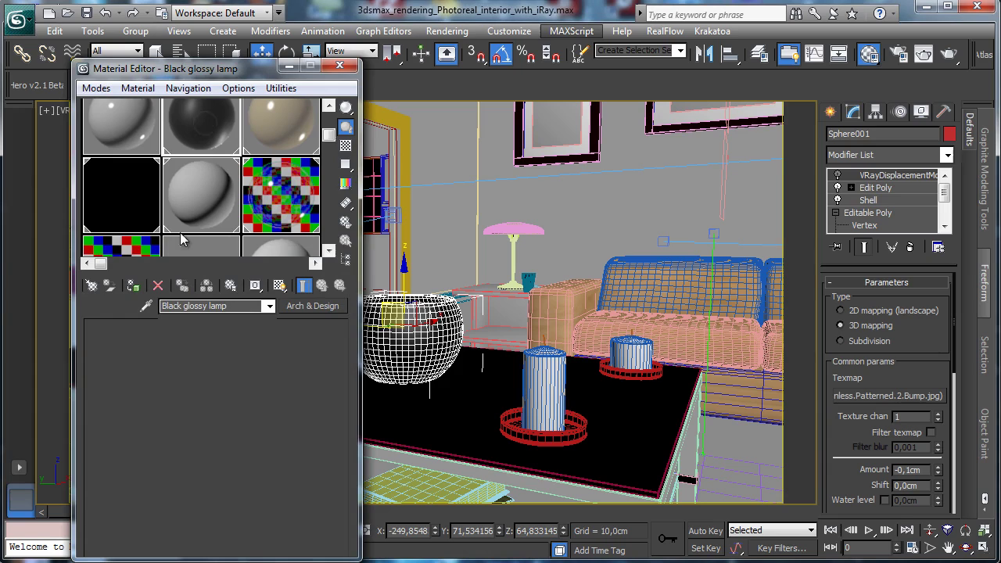
left_click(157, 286)
left_click(233, 359)
left_click(289, 132)
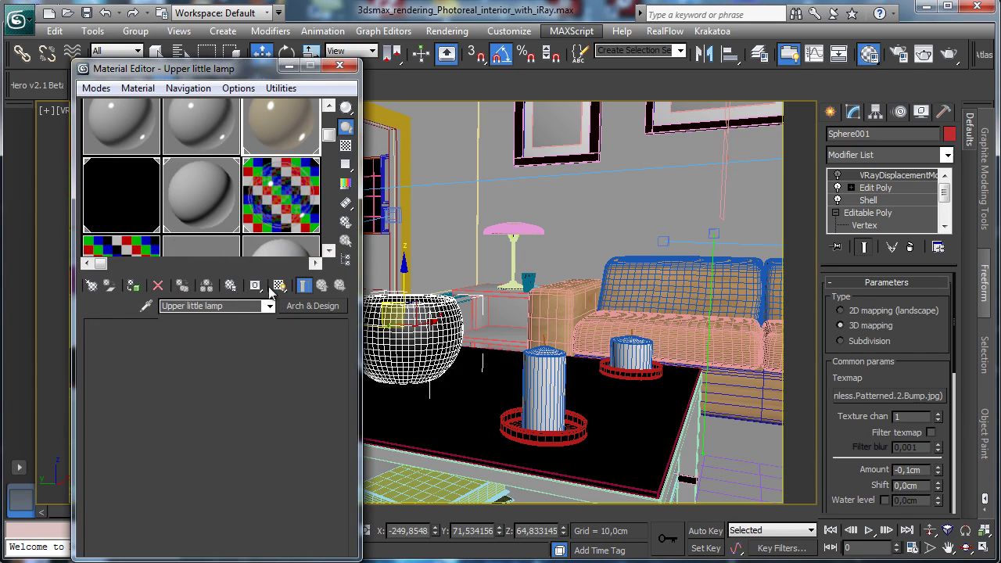
left_click(157, 286)
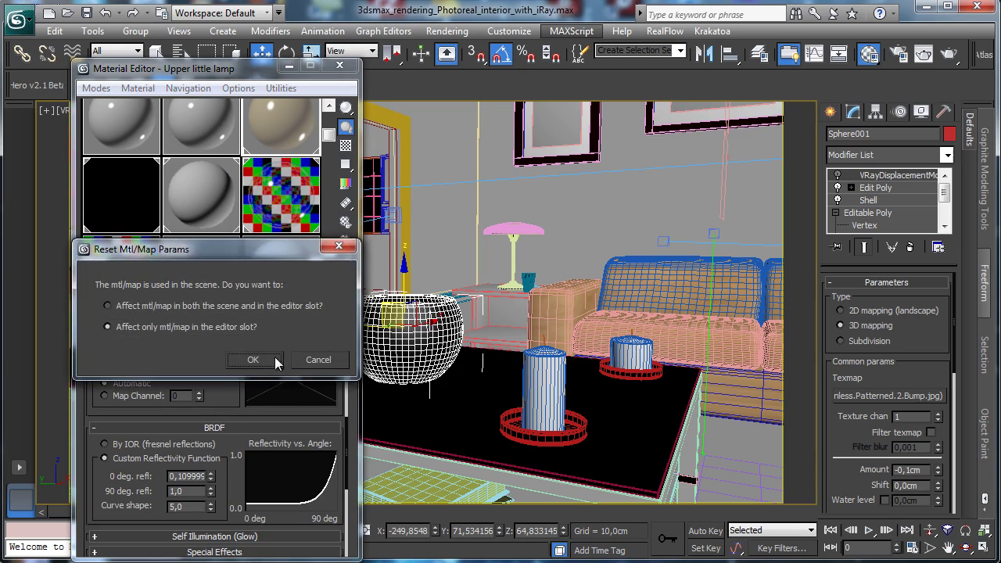
left_click(233, 360)
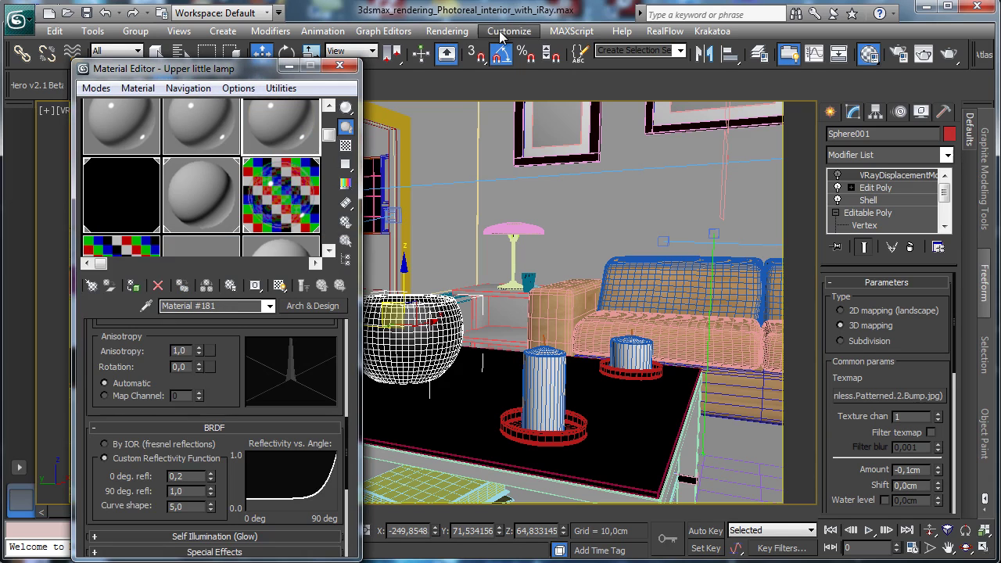
Open the Material Explorer and load the Glasses material as an instance into the sample slot freed from Brown furniture.
left_click(438, 33)
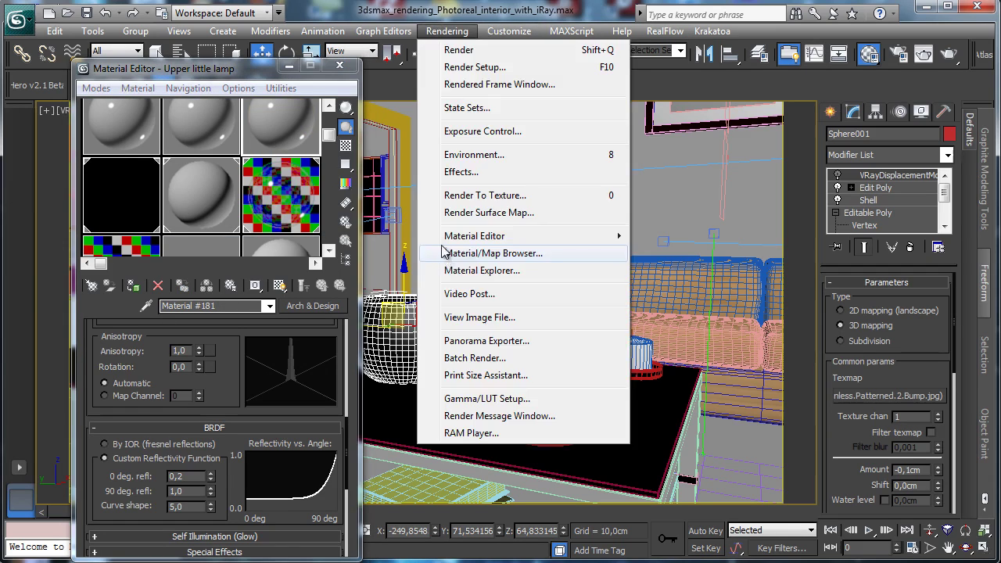
left_click(485, 270)
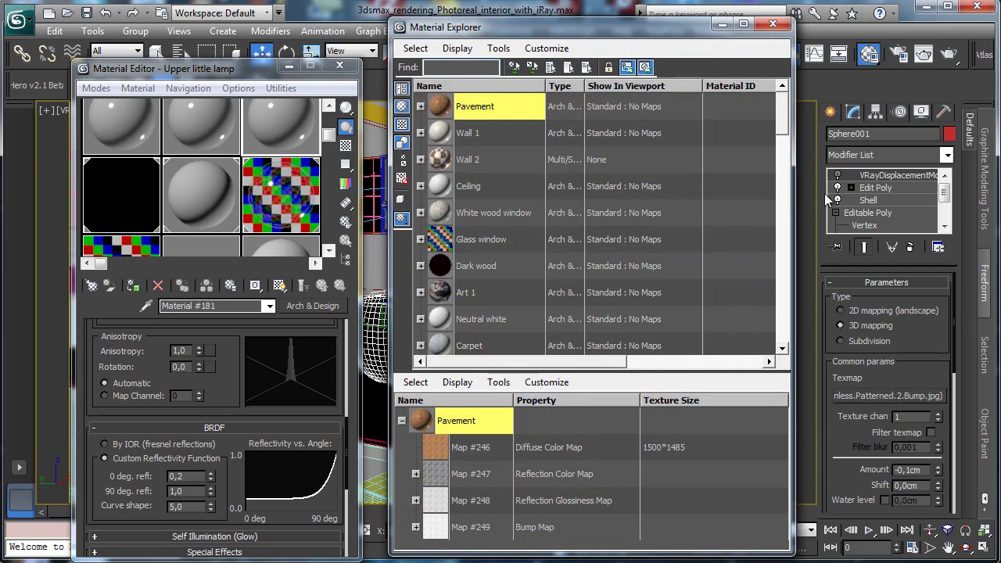
left_click_drag(786, 121, 782, 223)
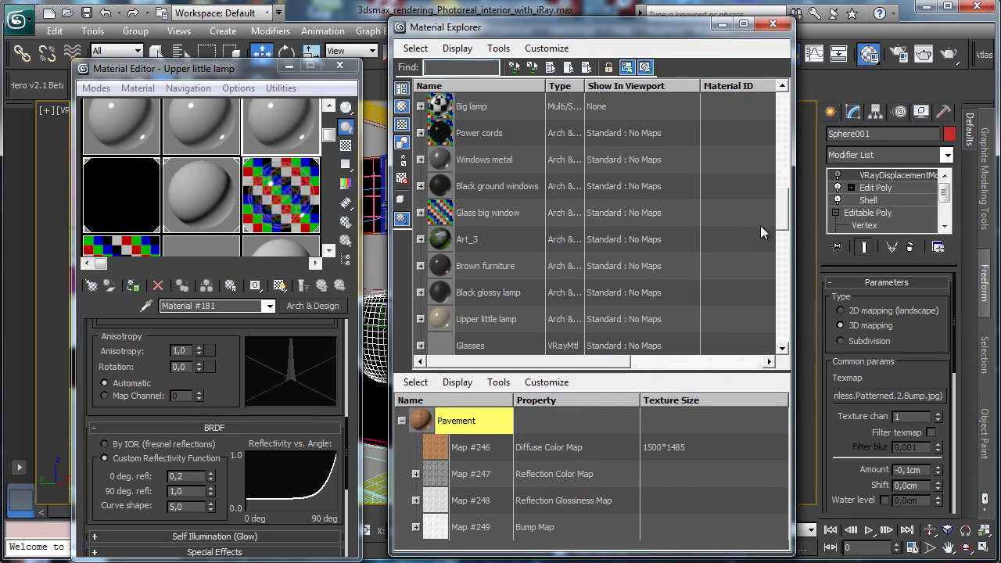
left_click_drag(788, 225, 786, 263)
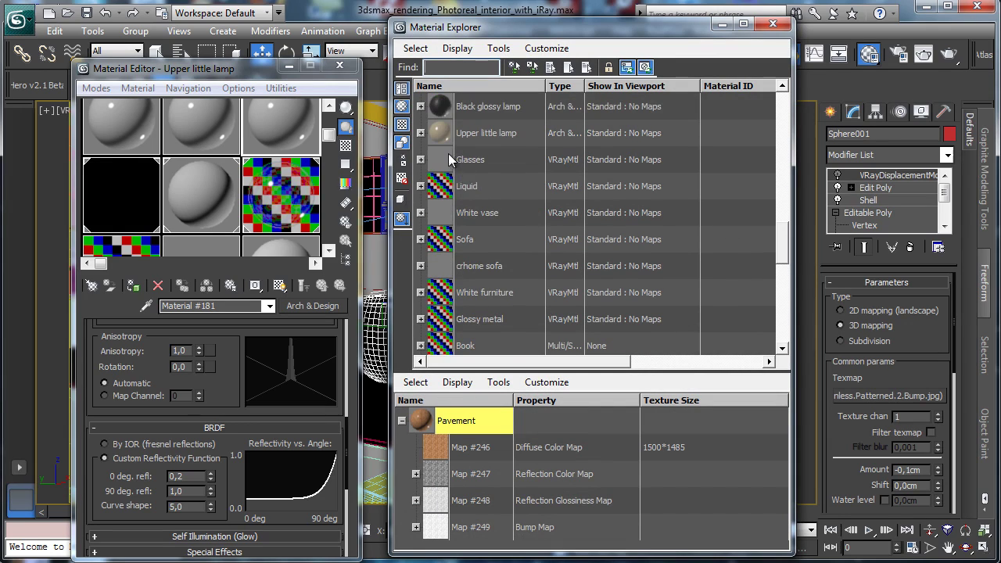
left_click_drag(446, 155, 114, 130)
left_click(189, 358)
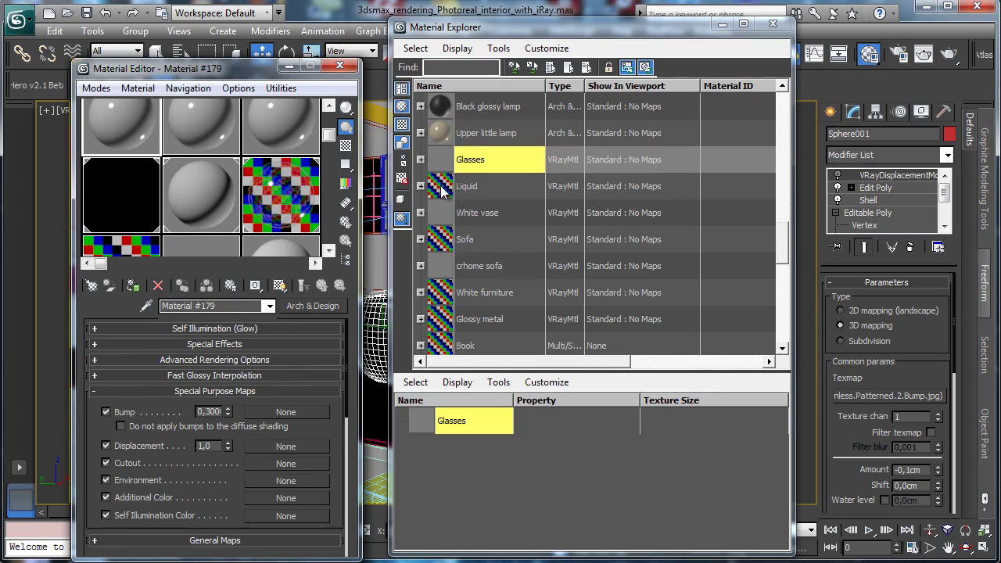
Load the Liquid material as an instance into the sample slot beside Glasses.
left_click(444, 193)
left_click_drag(213, 128, 213, 129)
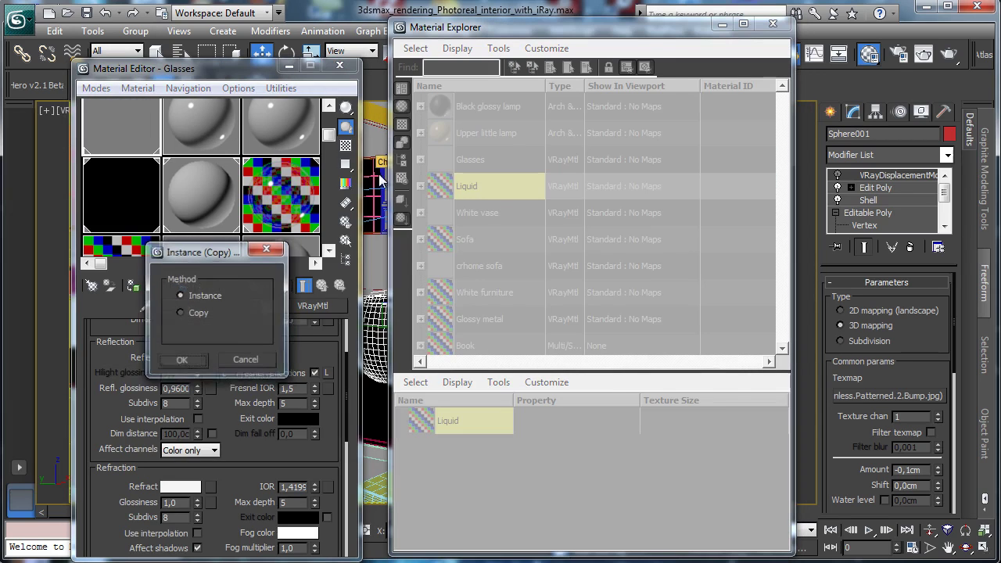
left_click(182, 358)
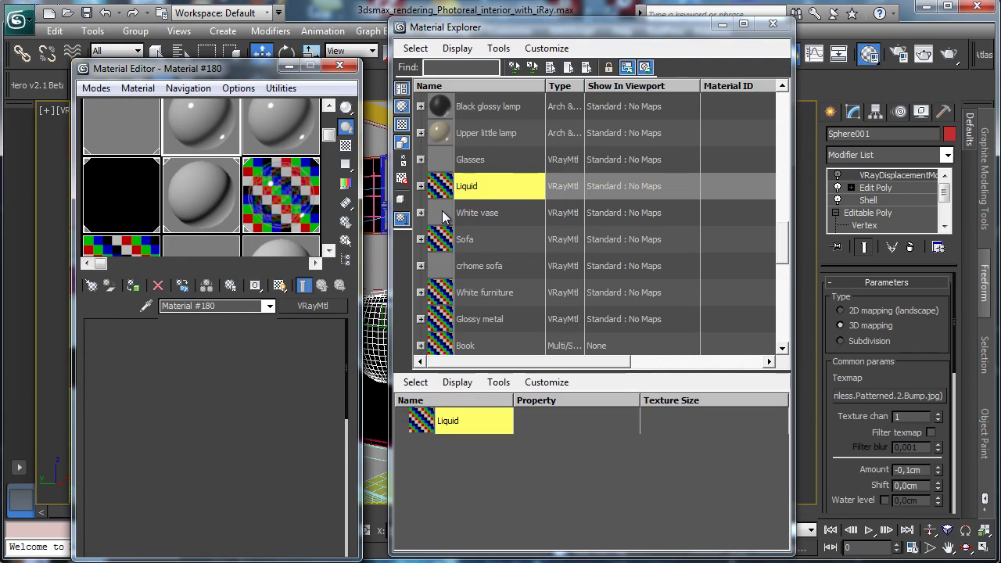
Load the White vase and Sofa materials as instances into the next free sample slots.
left_click_drag(442, 211, 201, 126)
left_click(177, 360)
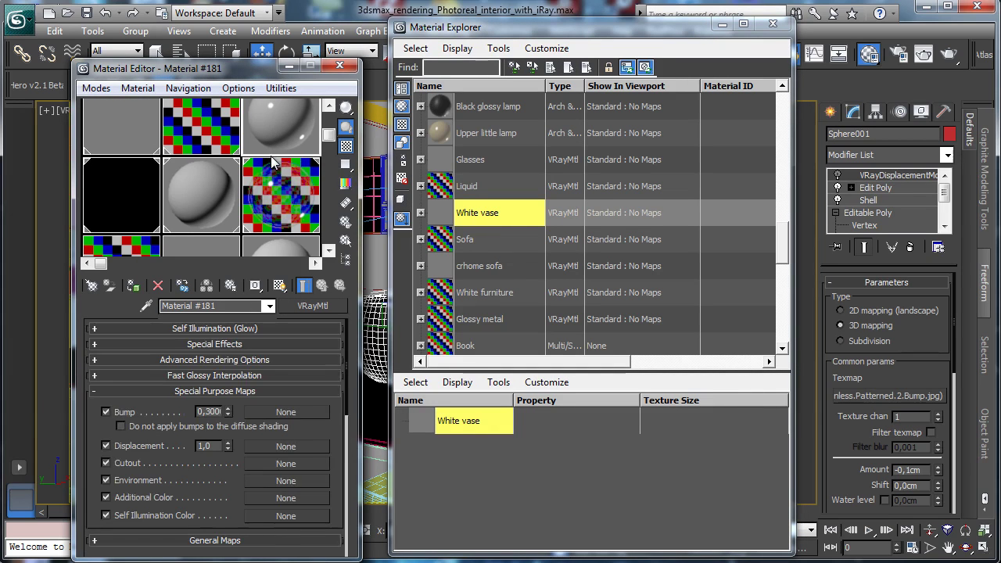
left_click_drag(274, 154, 194, 152)
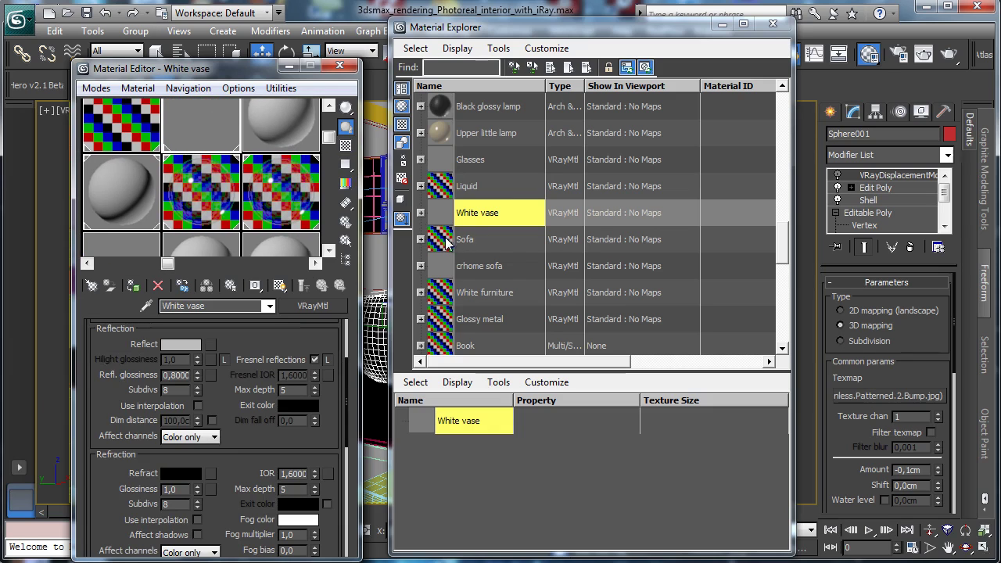
left_click_drag(448, 239, 301, 128)
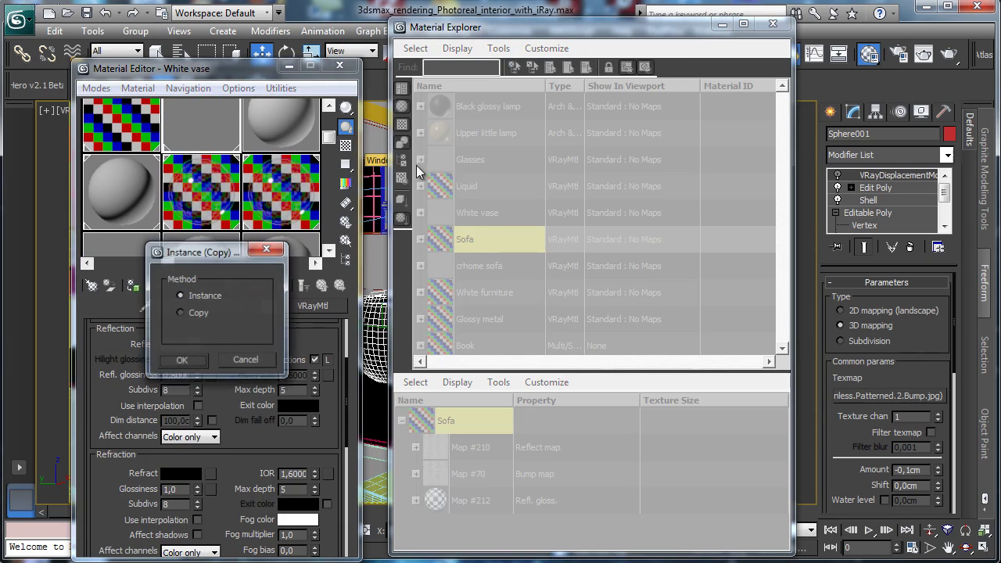
left_click(159, 361)
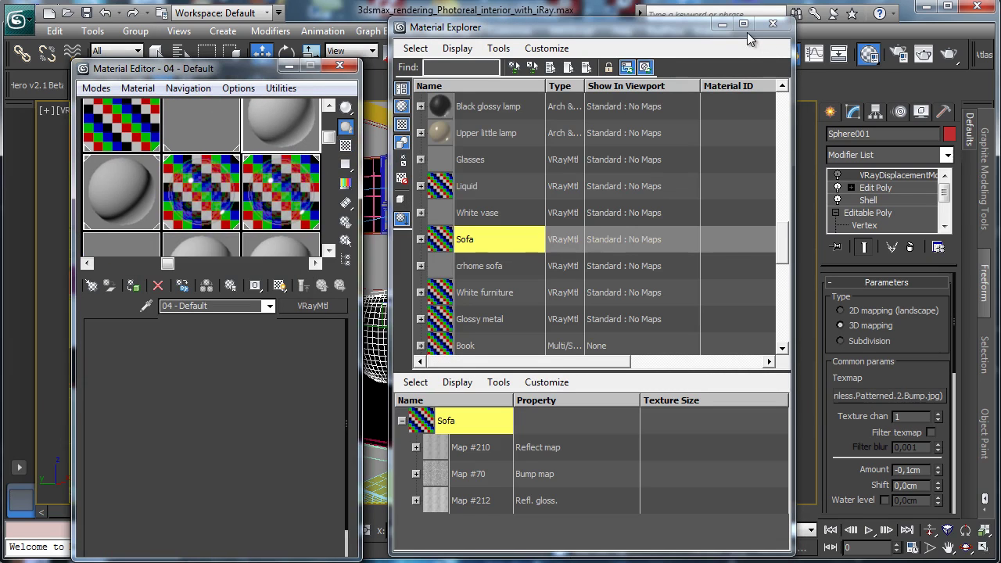
Close the Material Explorer and convert the Glasses material to a mental ray Arch & Design material.
left_click(216, 154)
left_click_drag(249, 152, 387, 222)
left_click(112, 136)
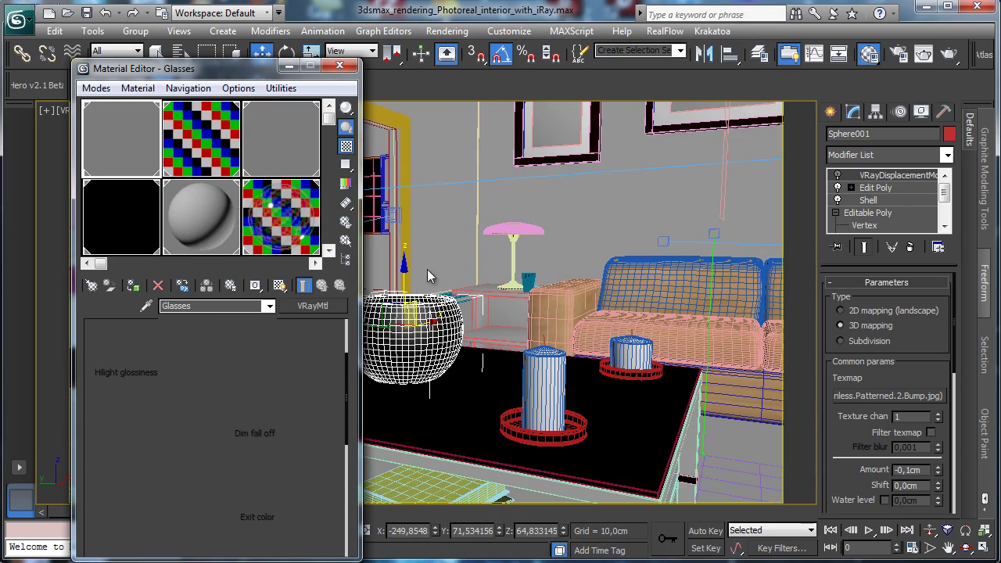
scroll(304, 353, "down", 3)
scroll(243, 360, "up", 5)
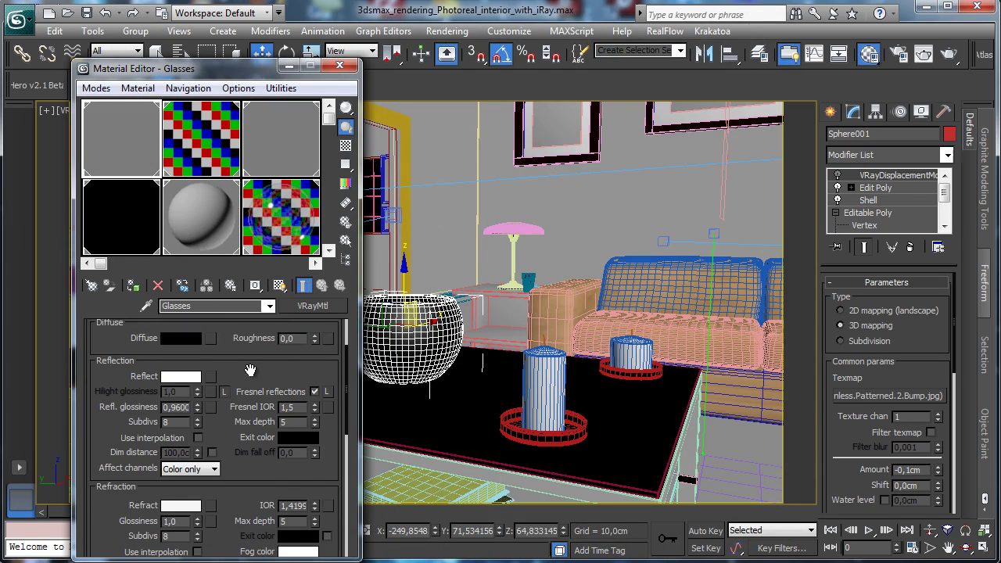
left_click(317, 305)
double_click(185, 173)
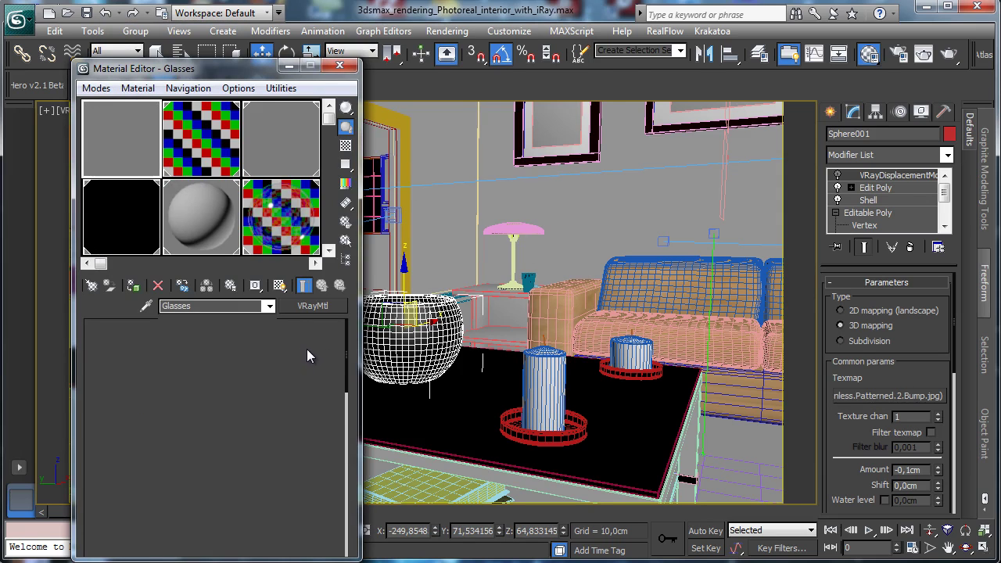
Give the Glasses material a black diffuse color, reflectivity 1.0 and reflection glossiness of about 0.86.
left_click(299, 426)
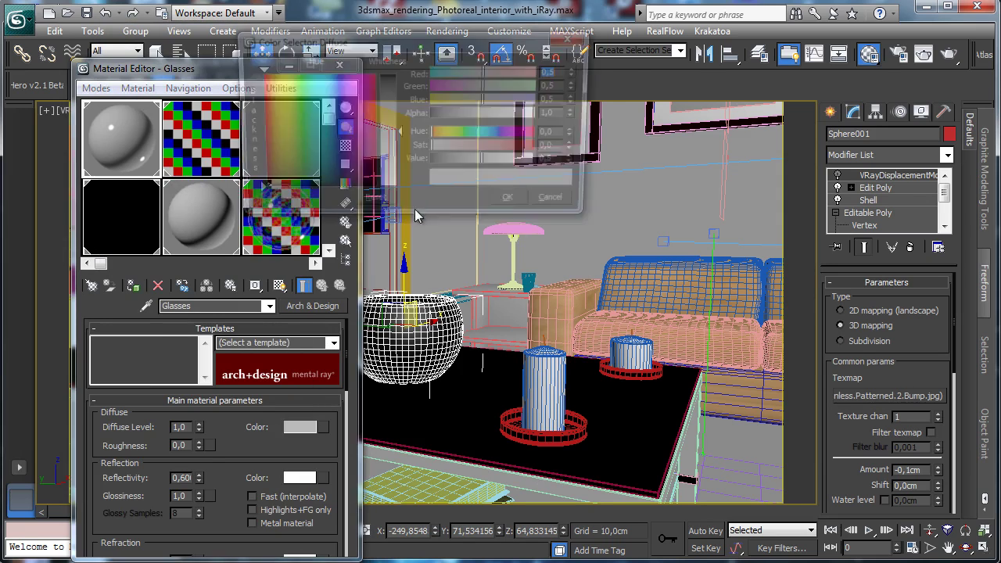
left_click_drag(464, 165, 431, 166)
left_click(509, 200)
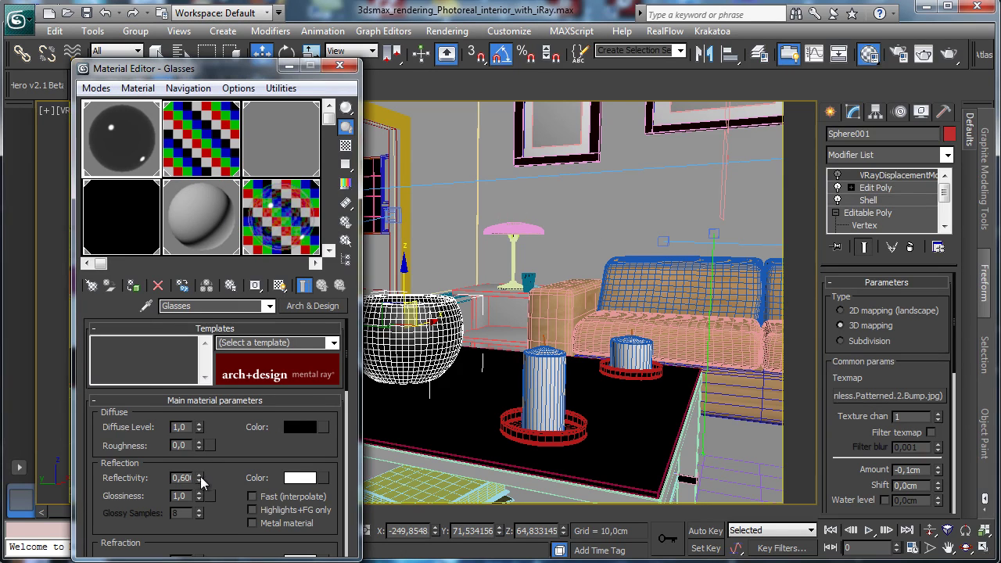
left_click_drag(200, 477, 227, 402)
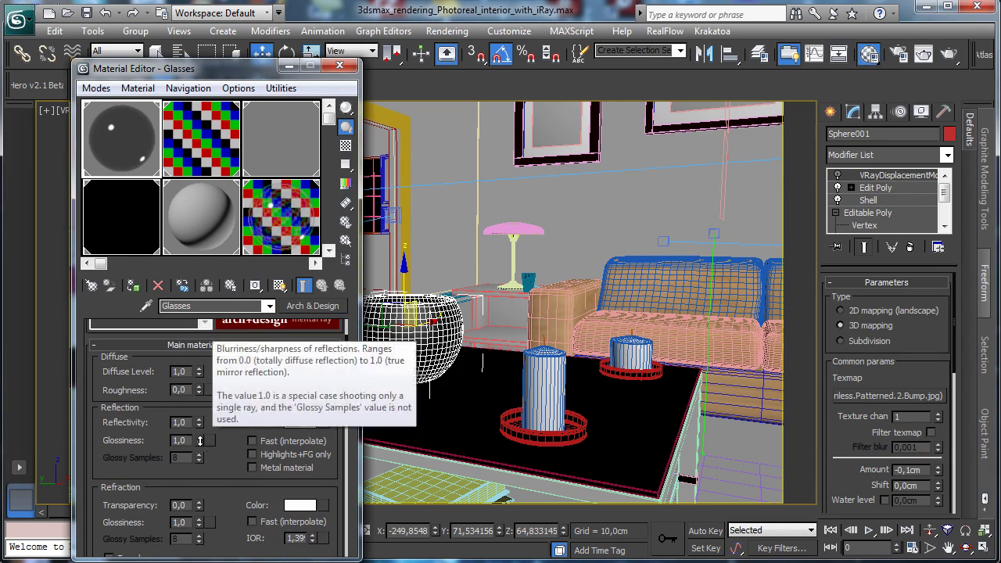
left_click_drag(199, 441, 202, 452)
Set the Glasses material's refraction IOR to 1.39 and its transparency to about 0.94.
scroll(235, 418, "down", 3)
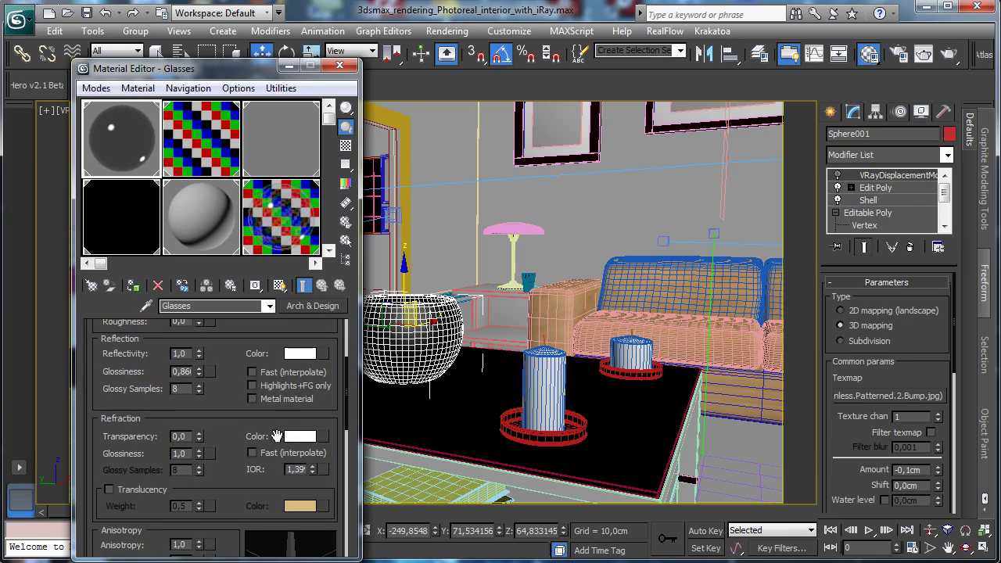
double_click(308, 469)
type("1,39")
key("Return")
left_click_drag(199, 411, 212, 367)
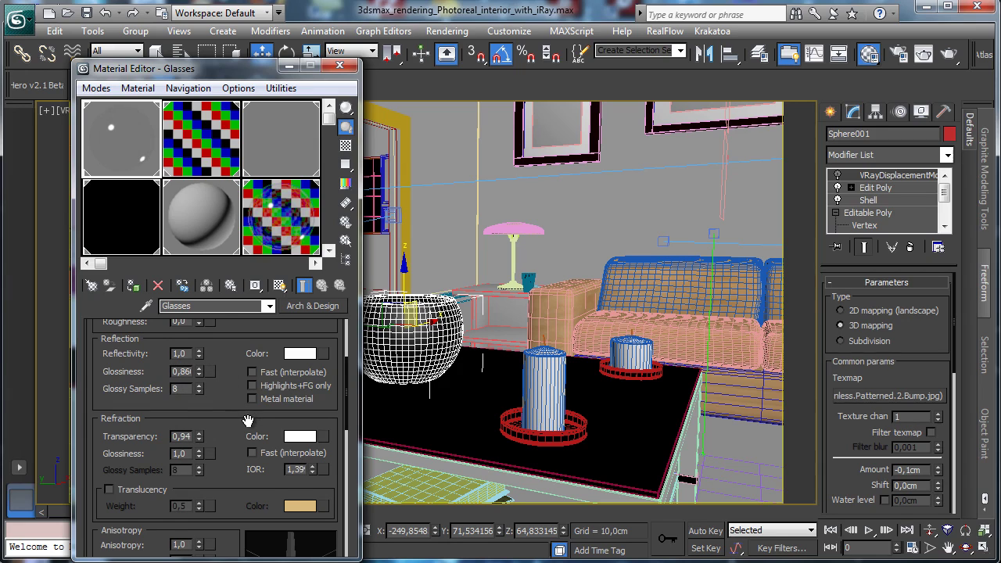
Switch the Glasses BRDF to By IOR (fresnel reflections) and show a checkered background in its sample slot.
scroll(248, 422, "down", 5)
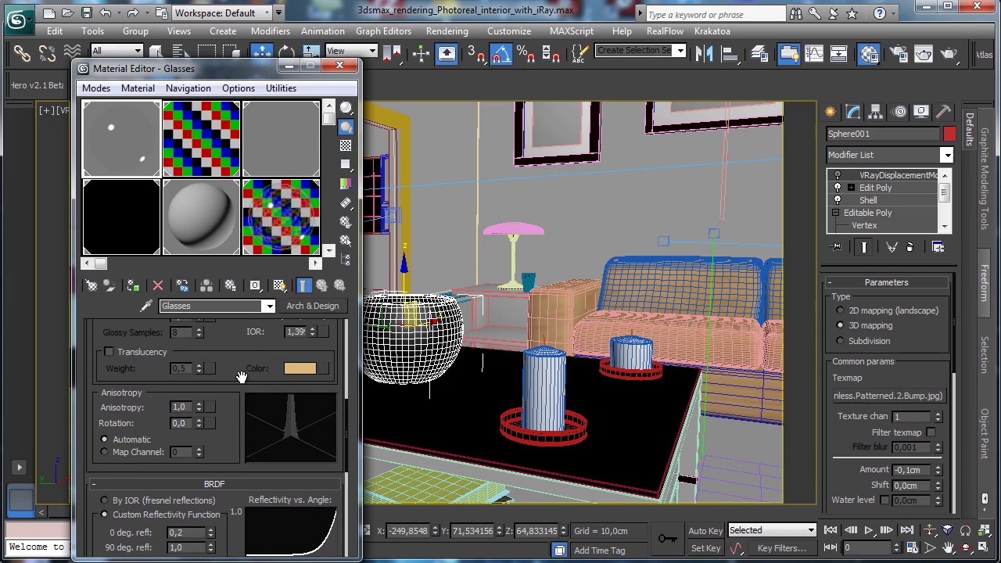
scroll(208, 374, "down", 1)
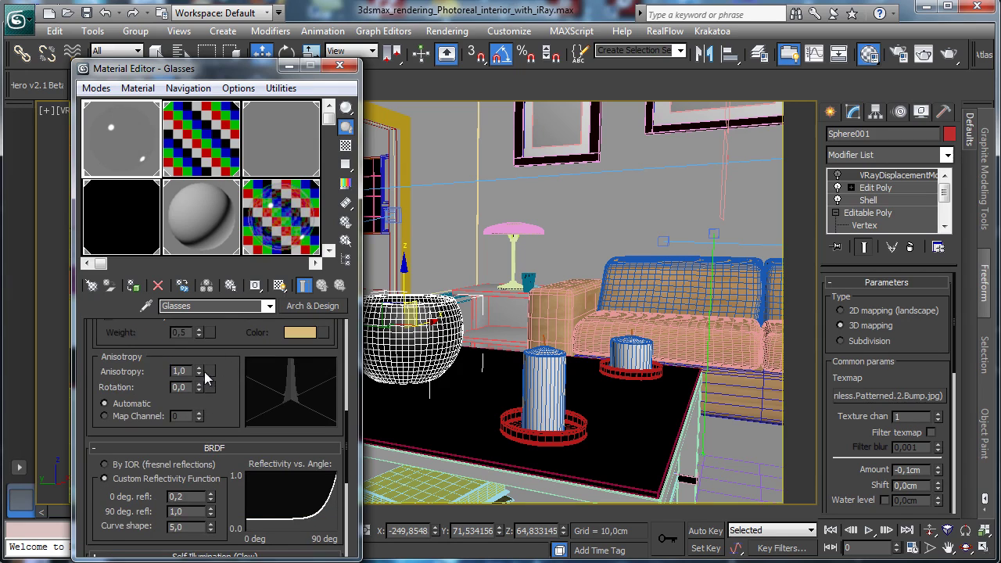
left_click(125, 466)
left_click(345, 146)
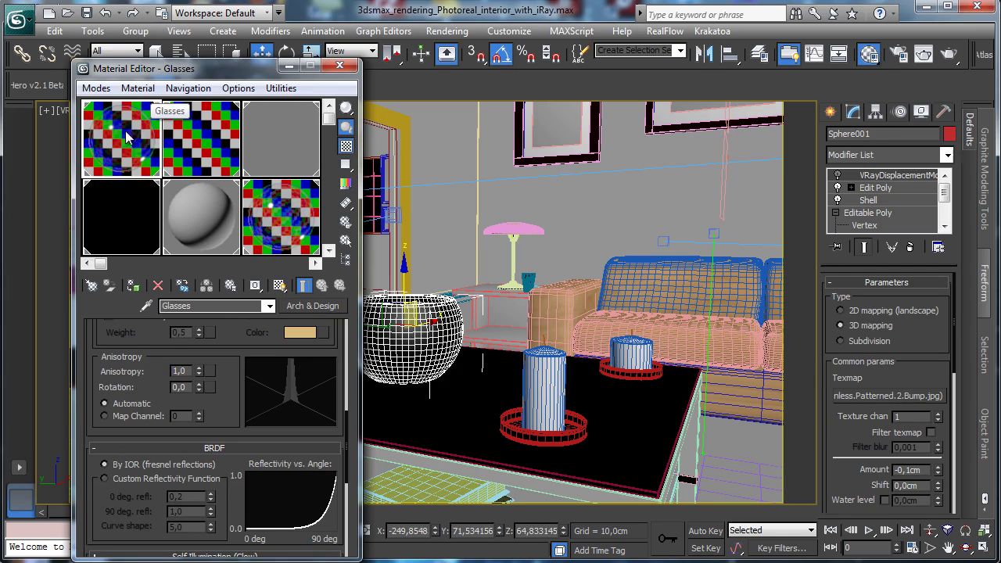
Copy the Liquid material's dark red fog color and convert the material to Arch & Design.
left_click(201, 138)
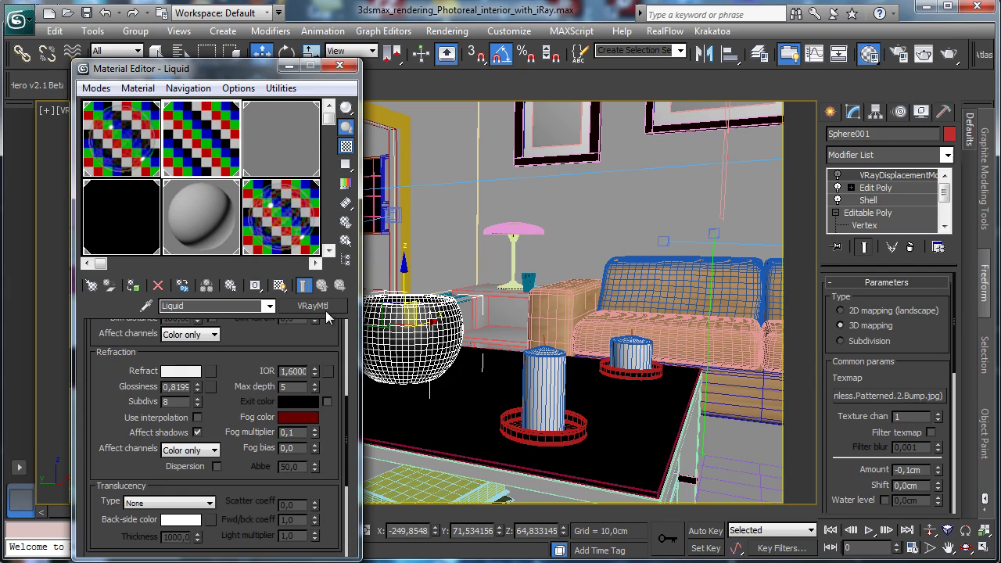
left_click_drag(248, 340, 254, 433)
right_click(297, 448)
key("Escape")
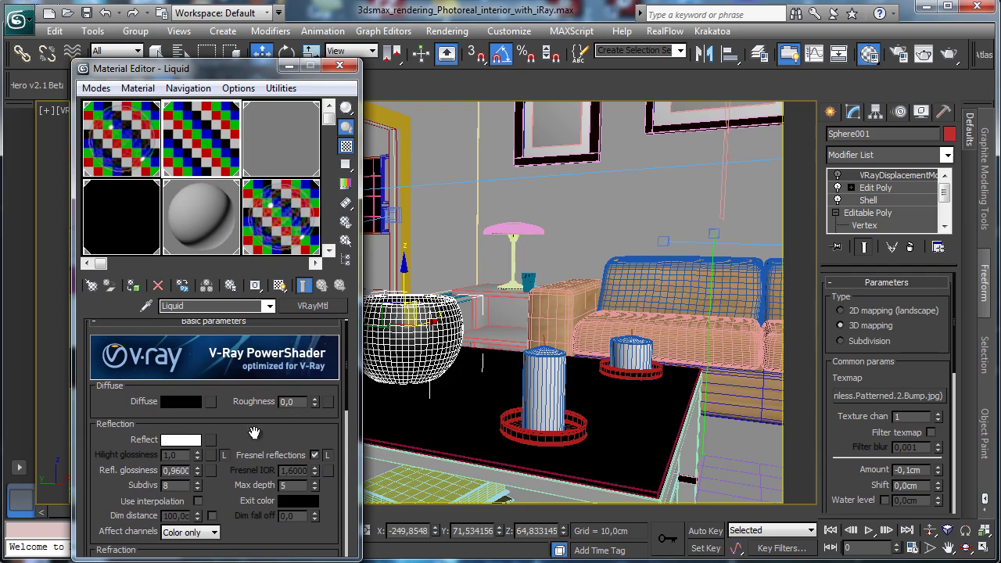
left_click(327, 305)
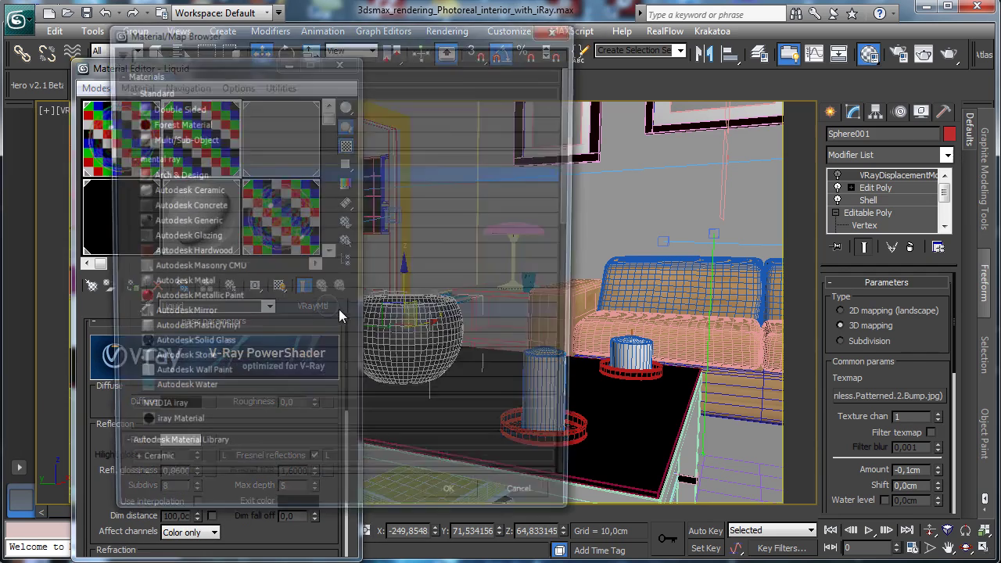
double_click(192, 172)
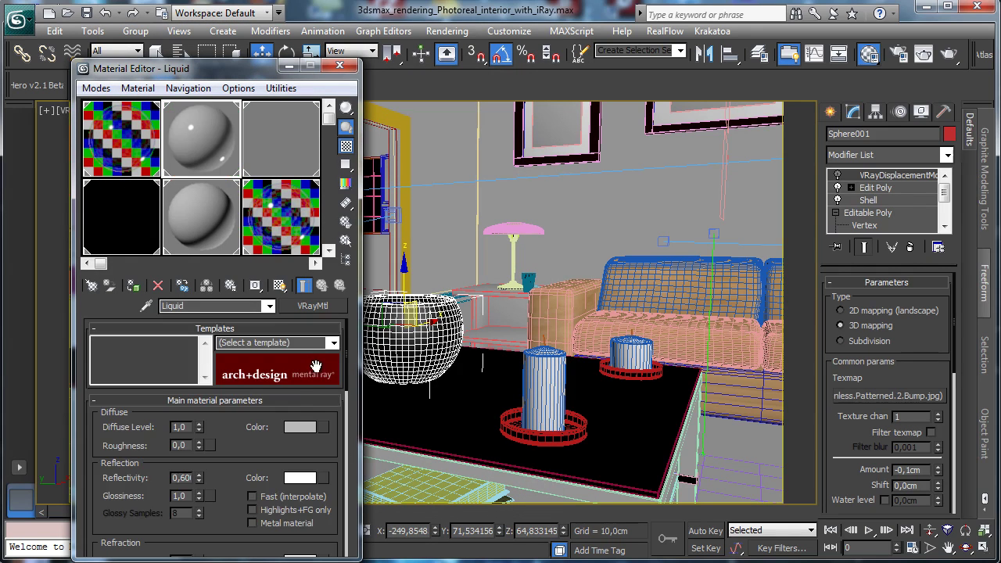
Give the Liquid material a black diffuse color and a reflection glossiness of about 0.85.
left_click(300, 426)
left_click_drag(486, 162, 371, 174)
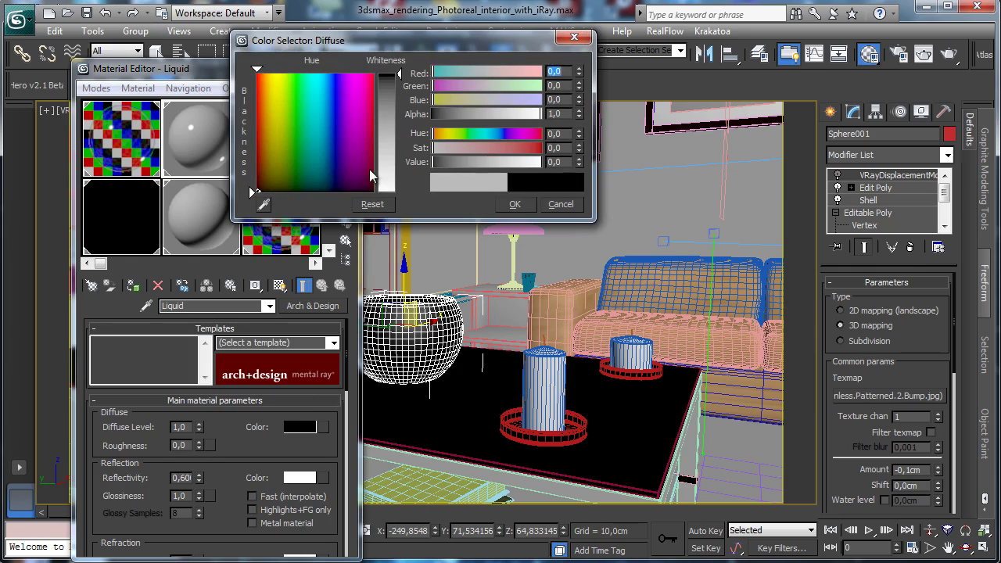
left_click(512, 204)
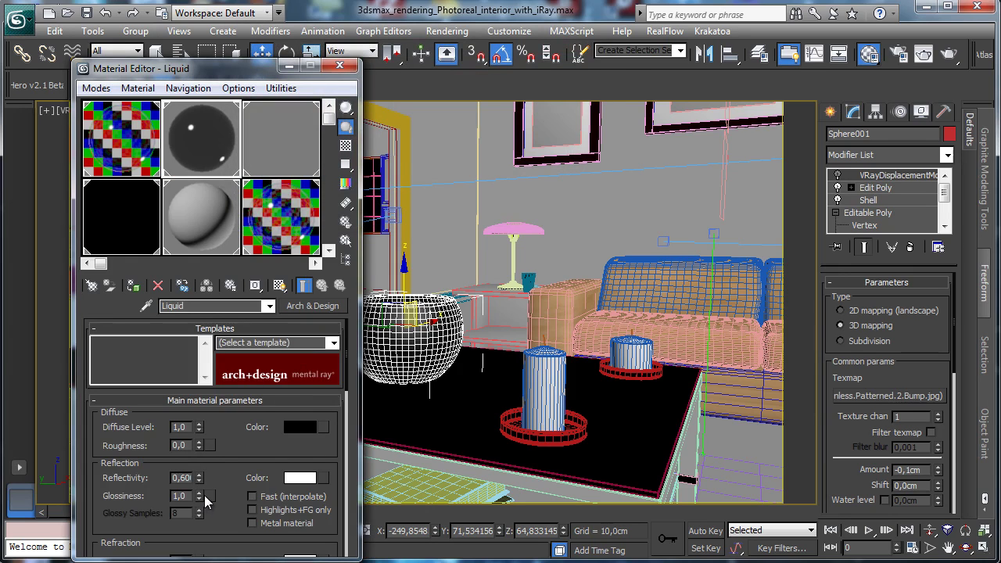
left_click_drag(205, 495, 200, 509)
Set the Liquid's refraction to IOR 1.5, the copied dark red color, transparency of about 0.81 and a lower glossiness.
left_click_drag(226, 477, 241, 366)
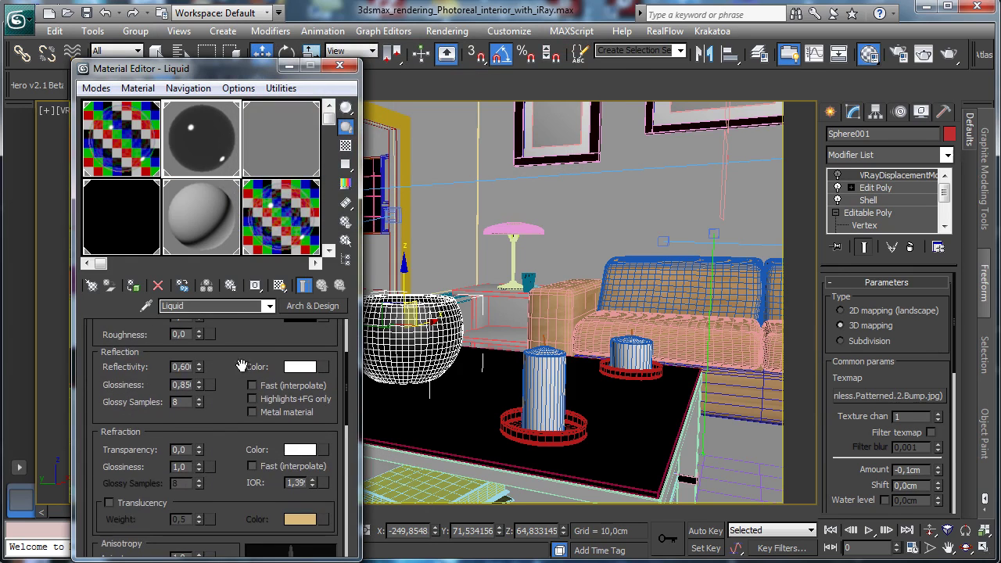
double_click(298, 484)
right_click(294, 453)
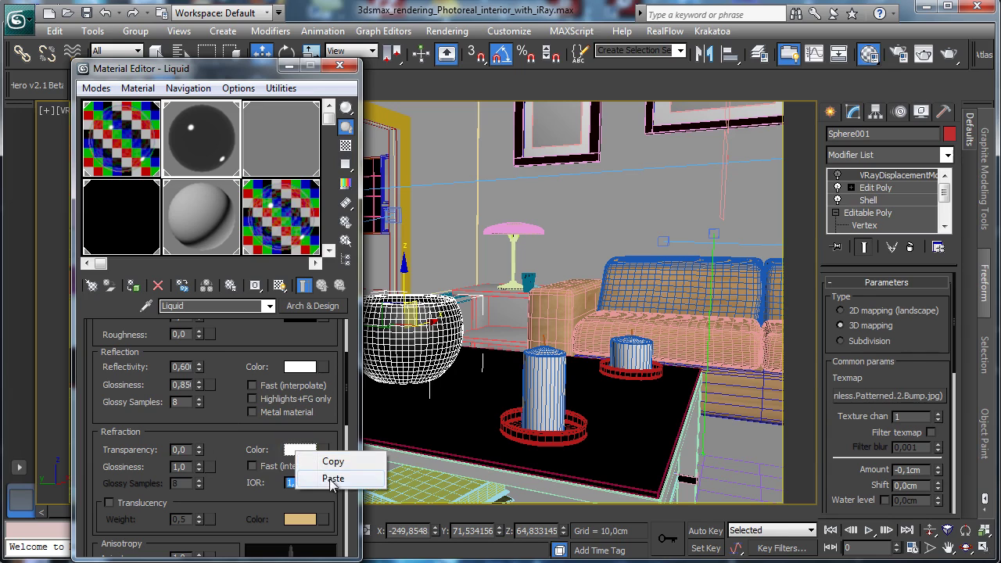
left_click(332, 479)
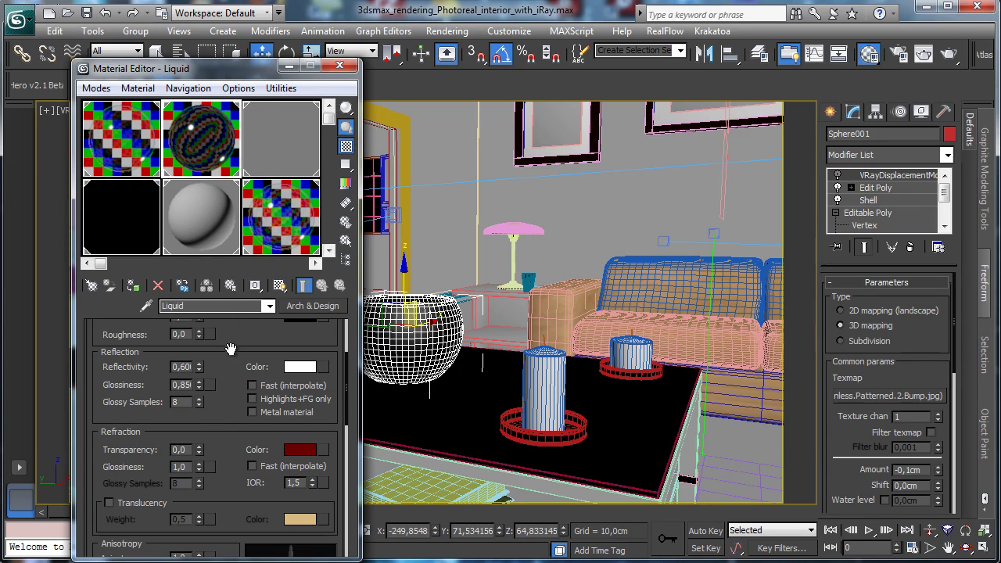
left_click_drag(200, 451, 209, 388)
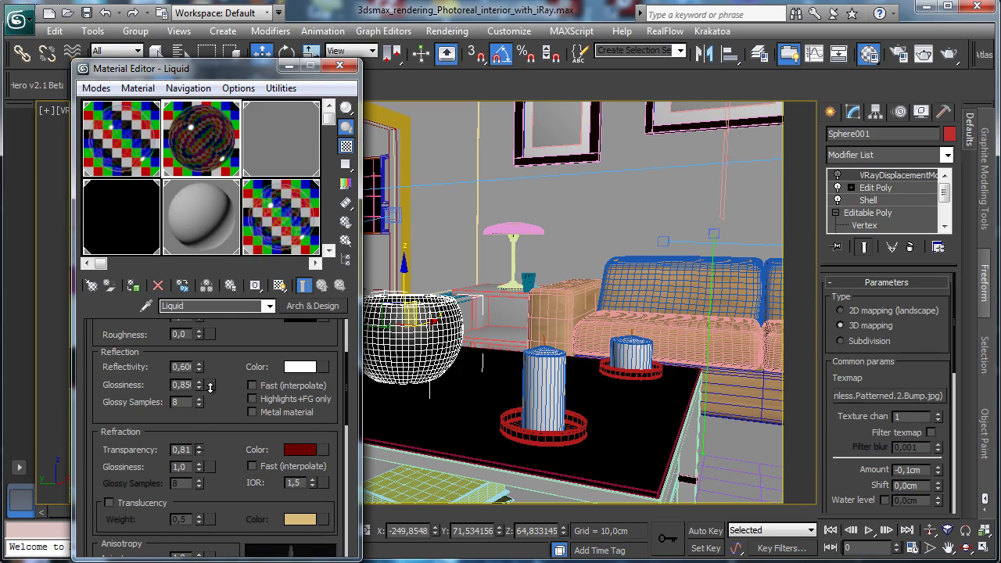
left_click_drag(201, 467, 204, 499)
Switch the Liquid material's BRDF to By IOR (fresnel reflections).
scroll(219, 435, "down", 5)
scroll(216, 433, "down", 2)
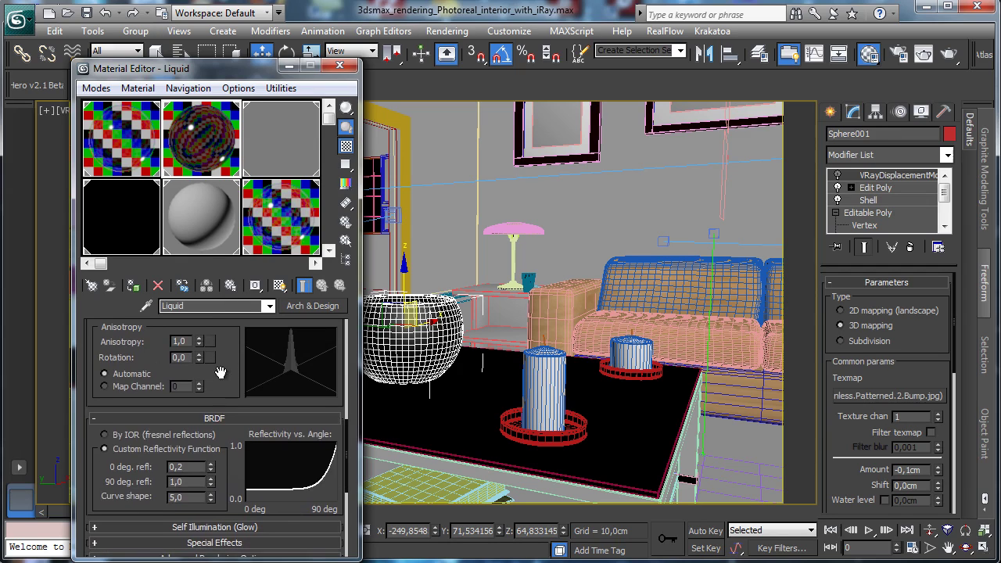
left_click(122, 434)
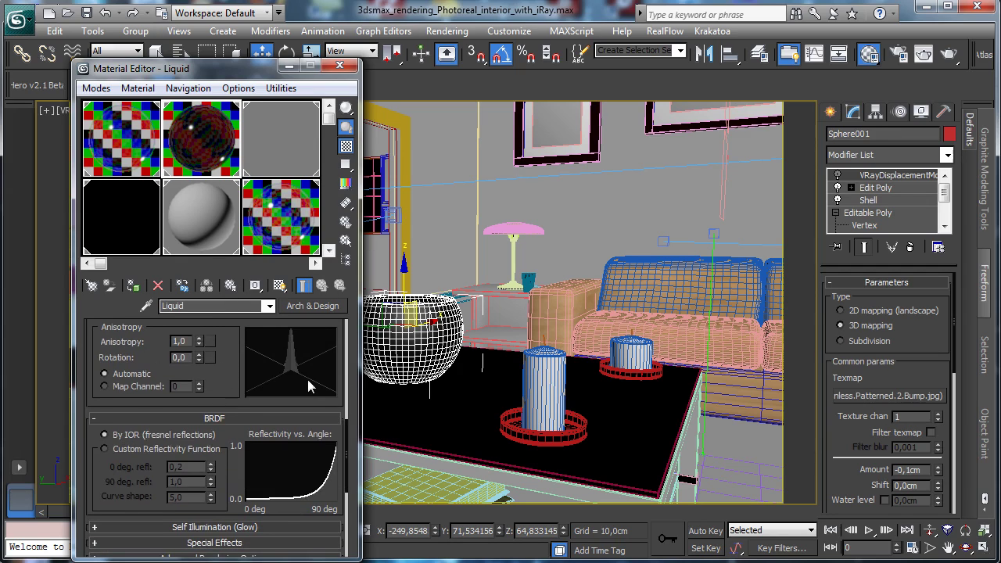
Review the White vase material's V-Ray diffuse and reflection settings and convert it to Arch & Design.
left_click(285, 164)
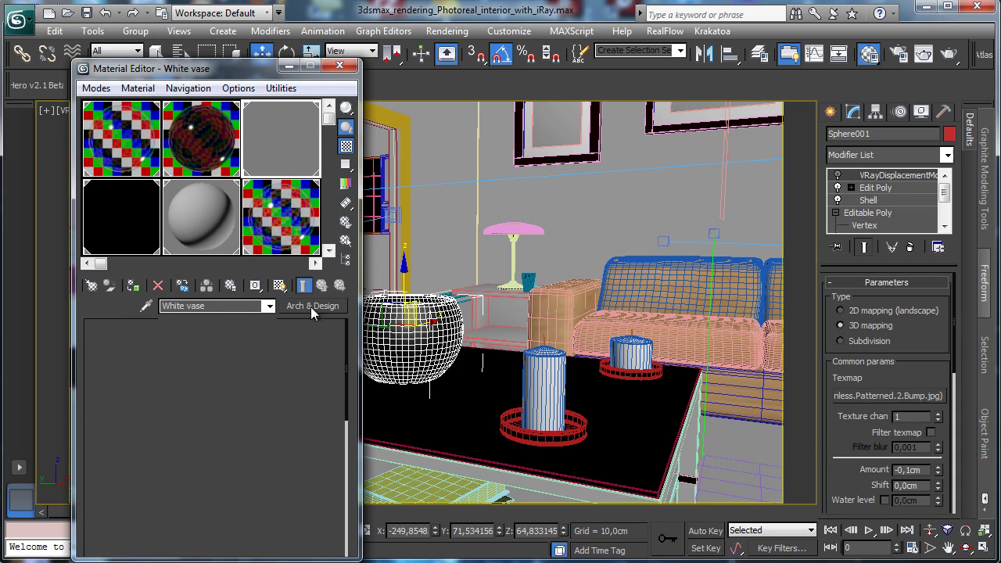
scroll(250, 381, "up", 2)
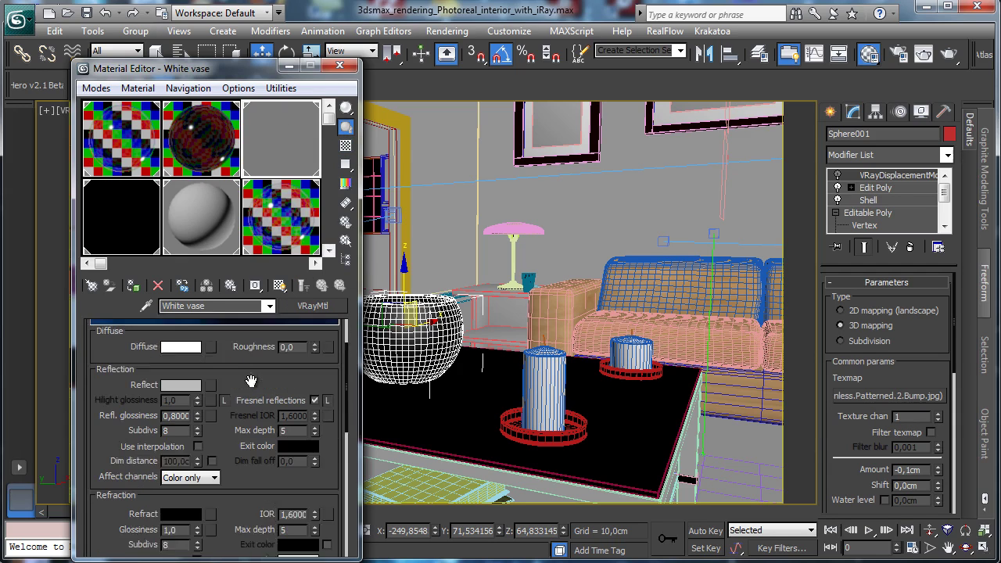
scroll(251, 381, "up", 2)
scroll(250, 400, "down", 4)
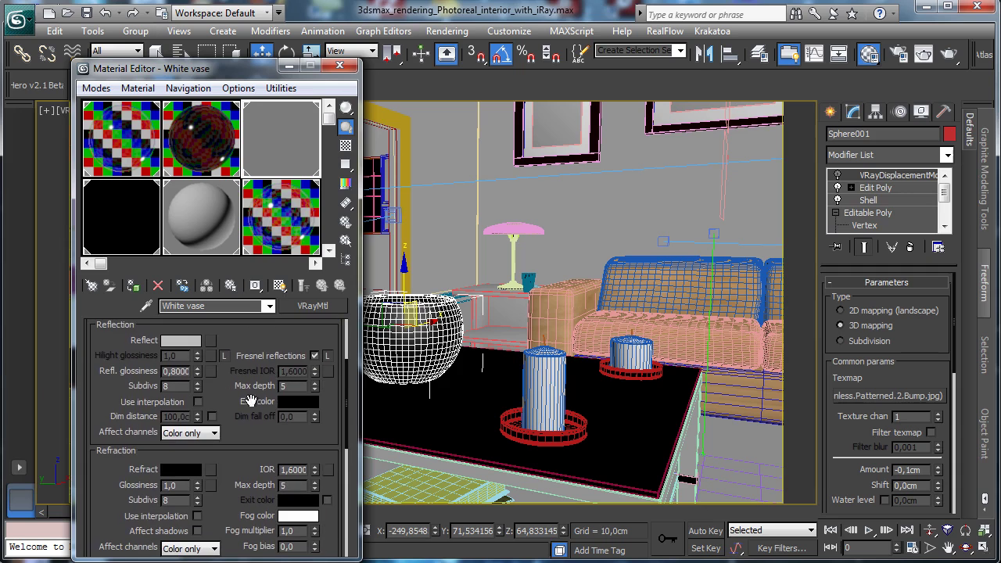
left_click(323, 307)
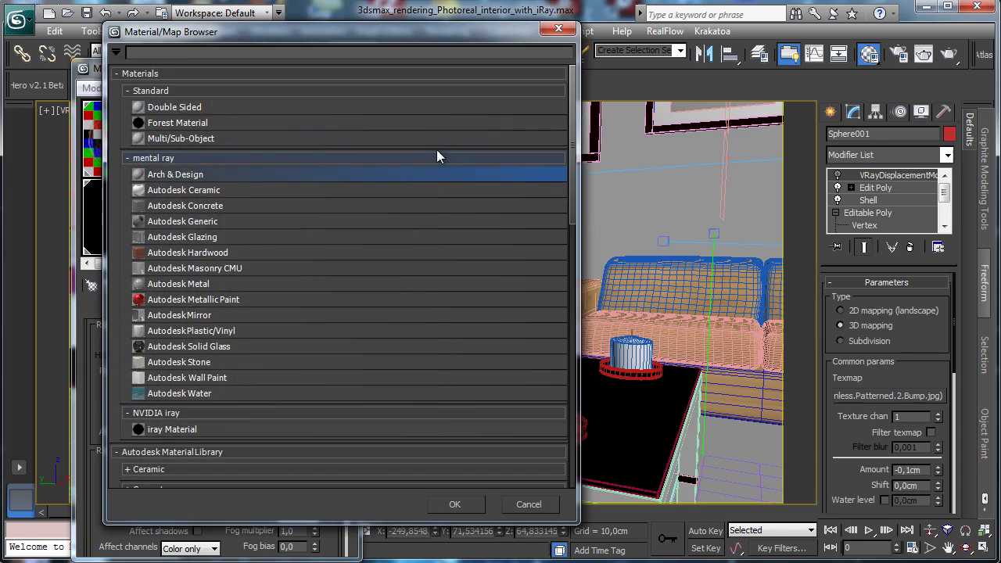
double_click(177, 174)
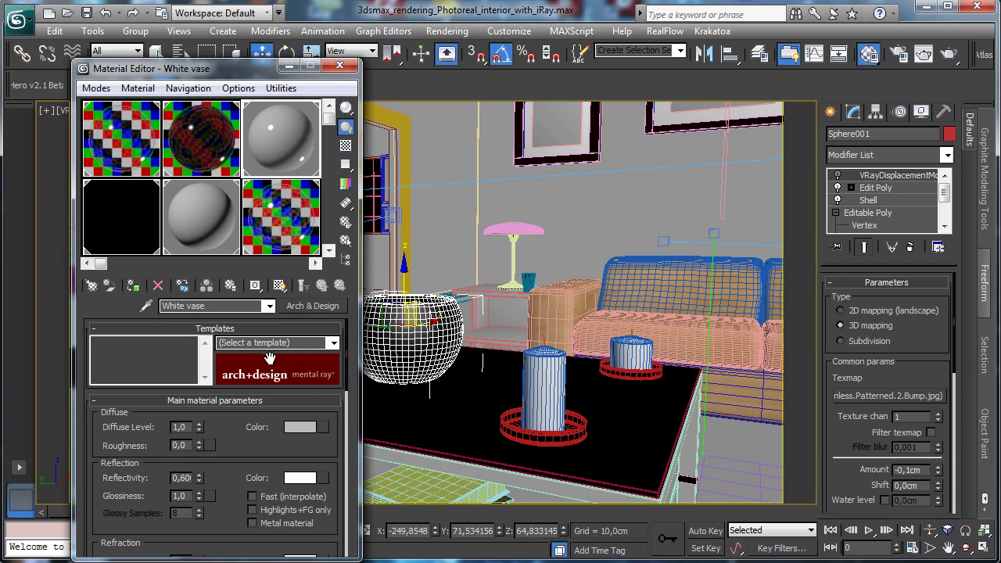
Give the White vase a near-white diffuse color of about 0.917, reflectivity of about 0.45 and glossiness of about 0.76.
left_click(303, 429)
left_click(386, 186)
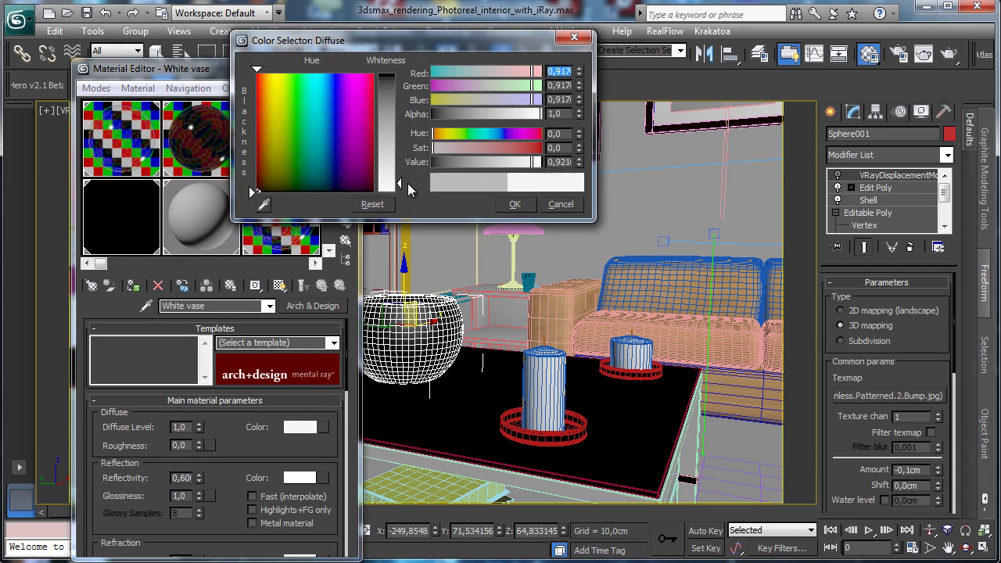
left_click(515, 205)
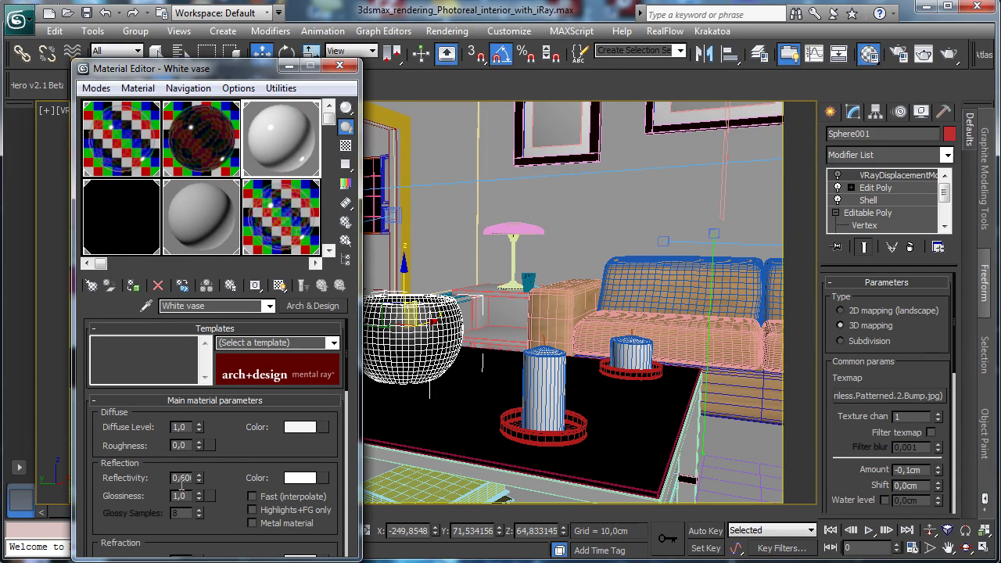
left_click_drag(199, 479, 203, 510)
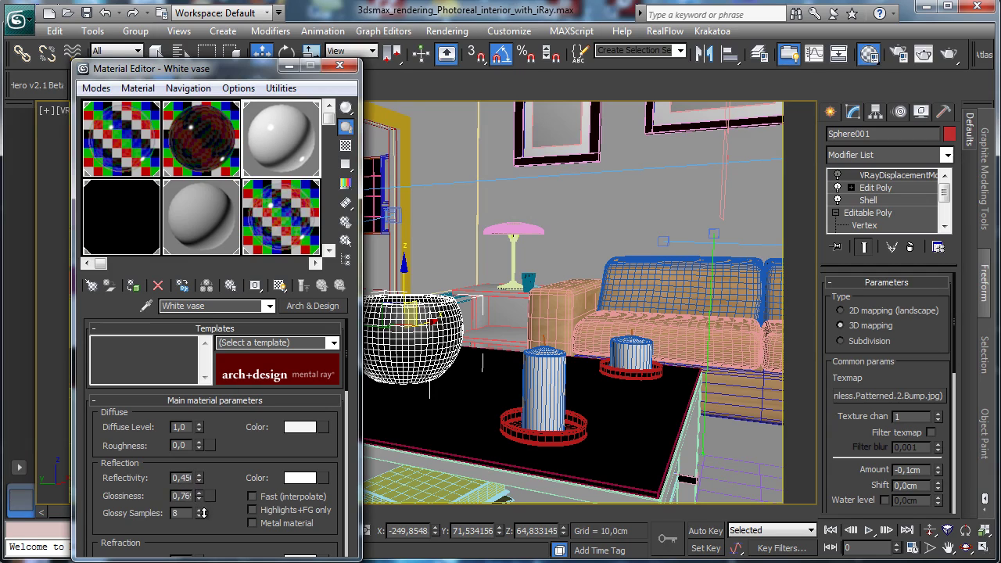
Set the White vase's refraction IOR to 1.6 and switch its BRDF to By IOR (fresnel reflections).
scroll(279, 413, "down", 5)
double_click(295, 453)
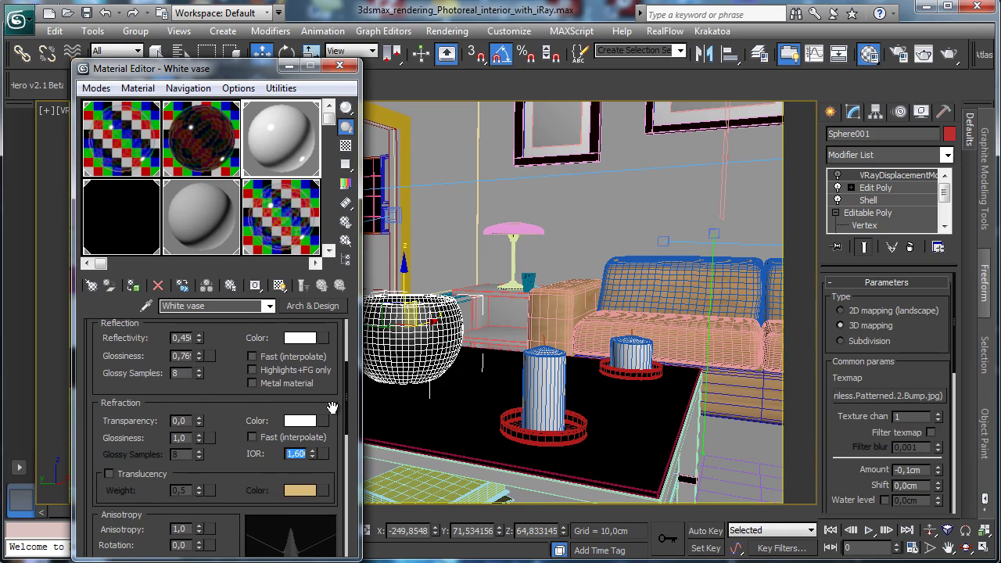
scroll(215, 402, "down", 3)
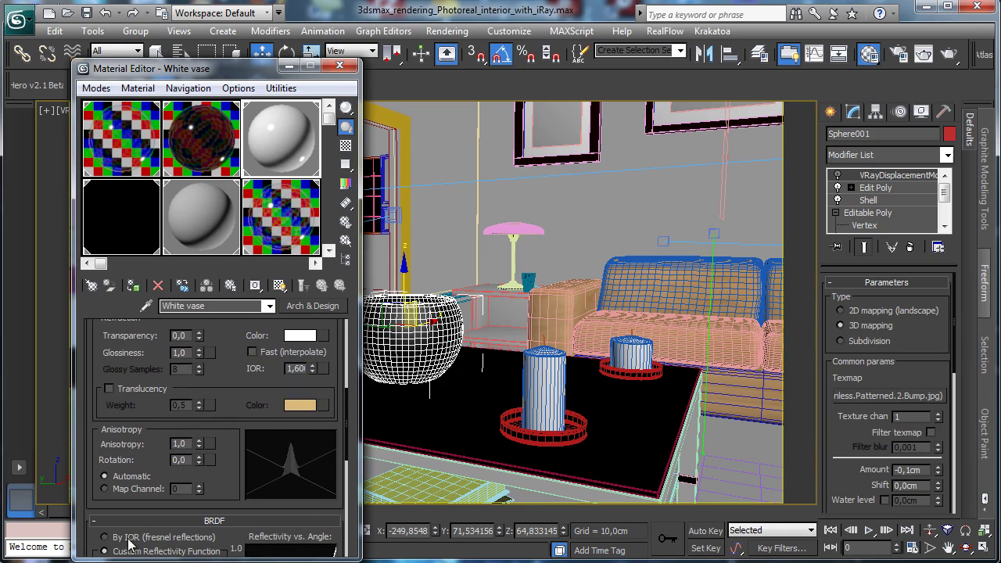
Duplicate the V-Ray Sofa material into the 15 - Default sample slot as a reference copy.
middle_click_drag(271, 174, 176, 173)
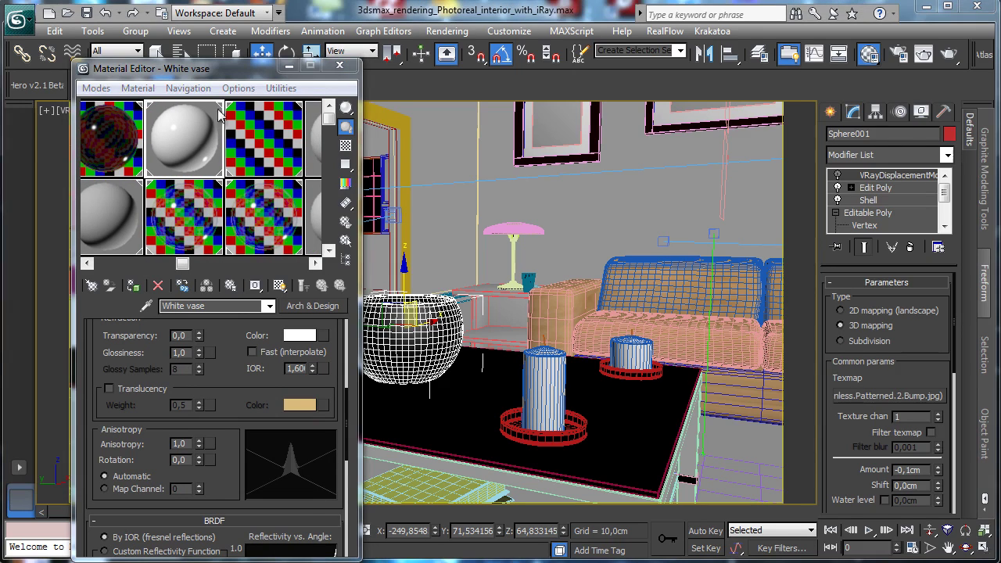
left_click(273, 154)
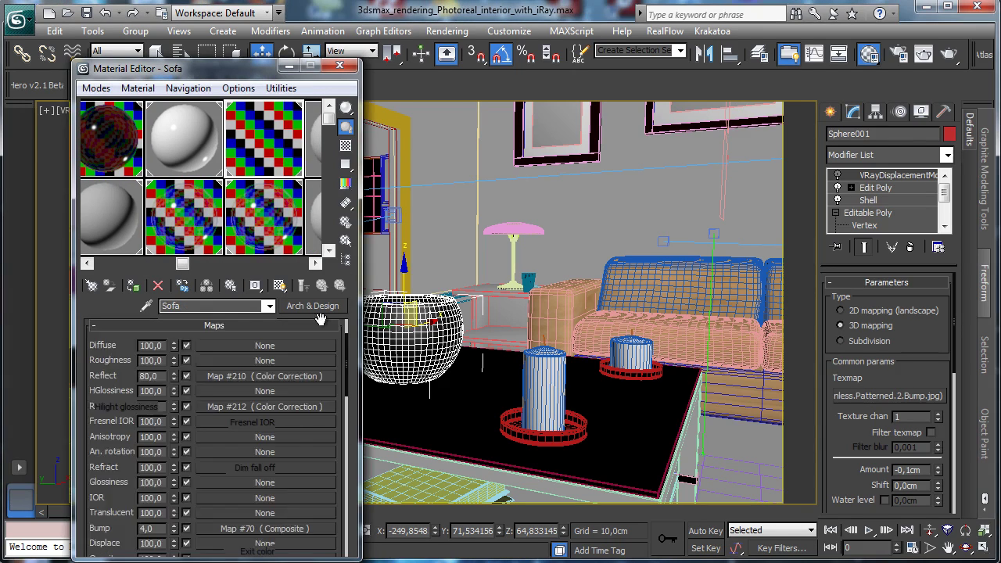
scroll(260, 379, "down", 10)
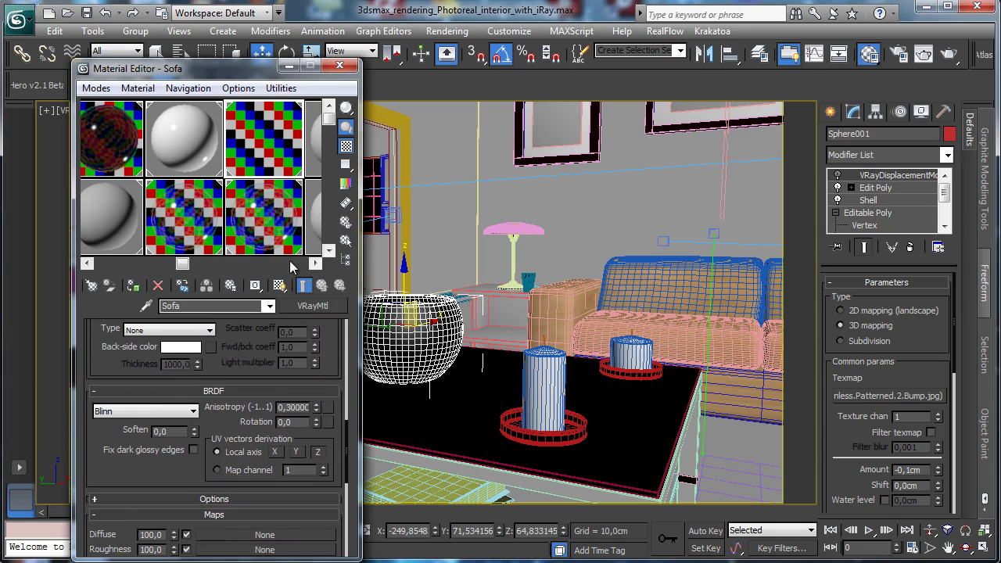
scroll(237, 363, "down", 5)
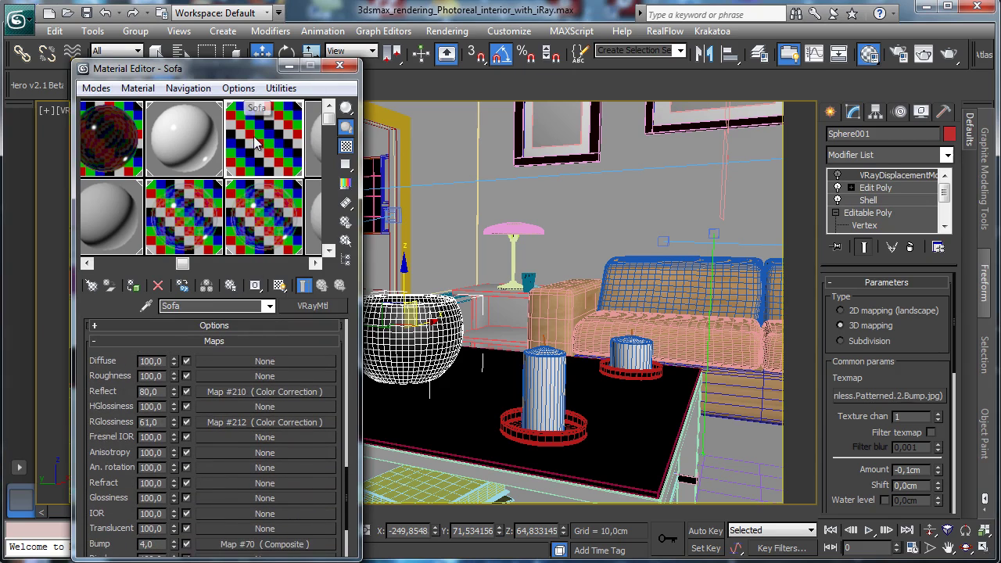
left_click_drag(224, 178, 241, 140)
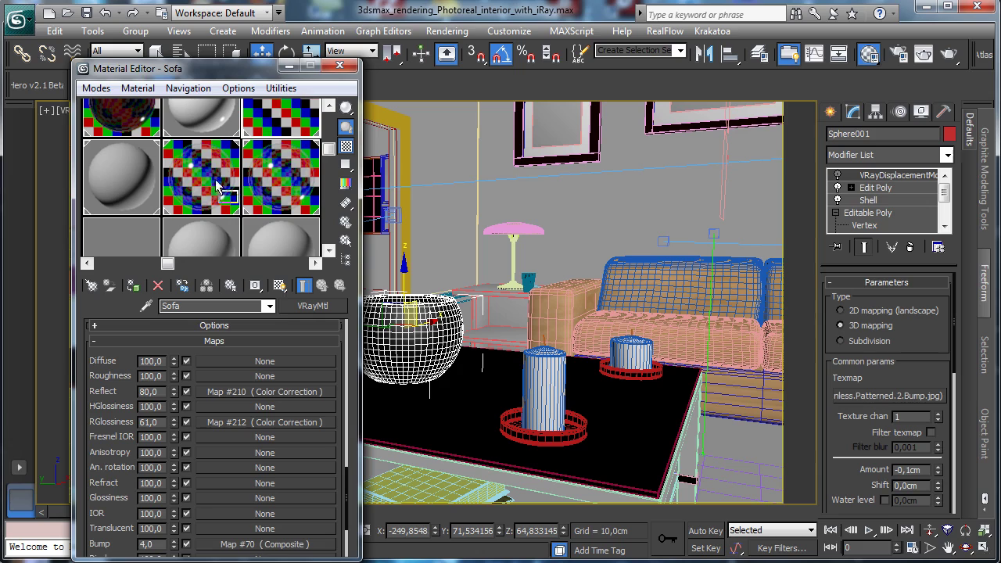
left_click(194, 220)
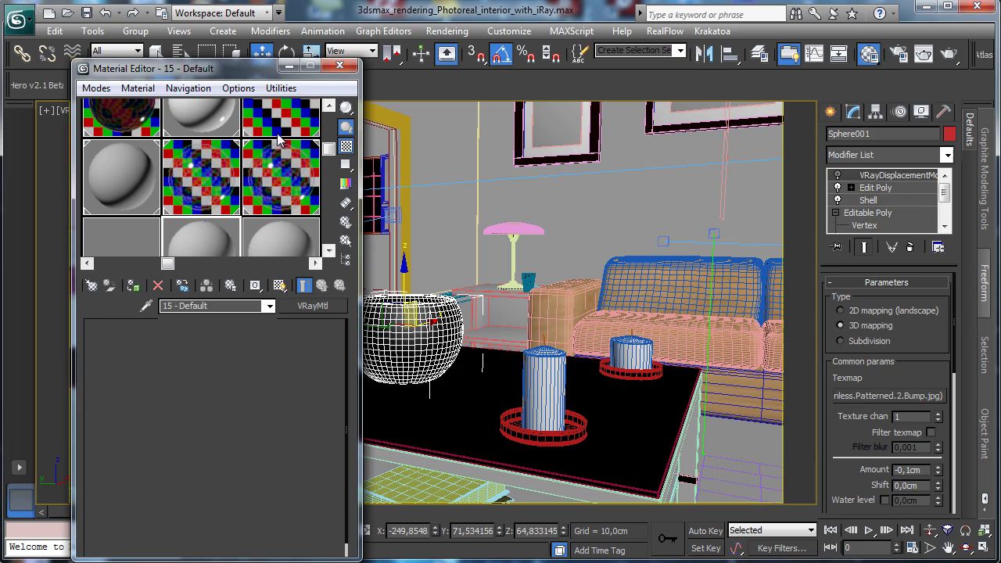
left_click_drag(278, 122, 204, 235)
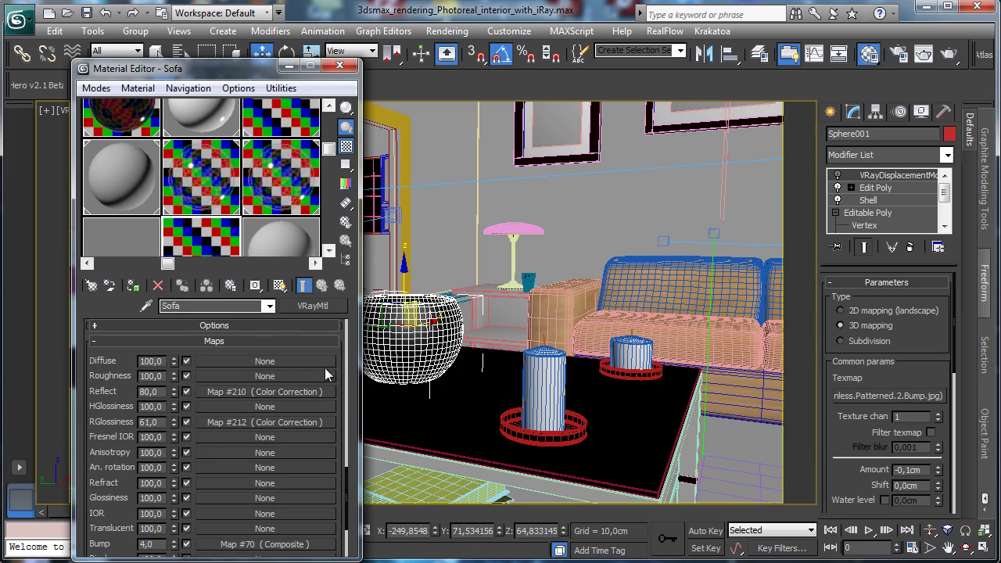
Convert the original Sofa material to Arch & Design and give it the dark diffuse color copied from its V-Ray duplicate.
left_click_drag(345, 362, 341, 420)
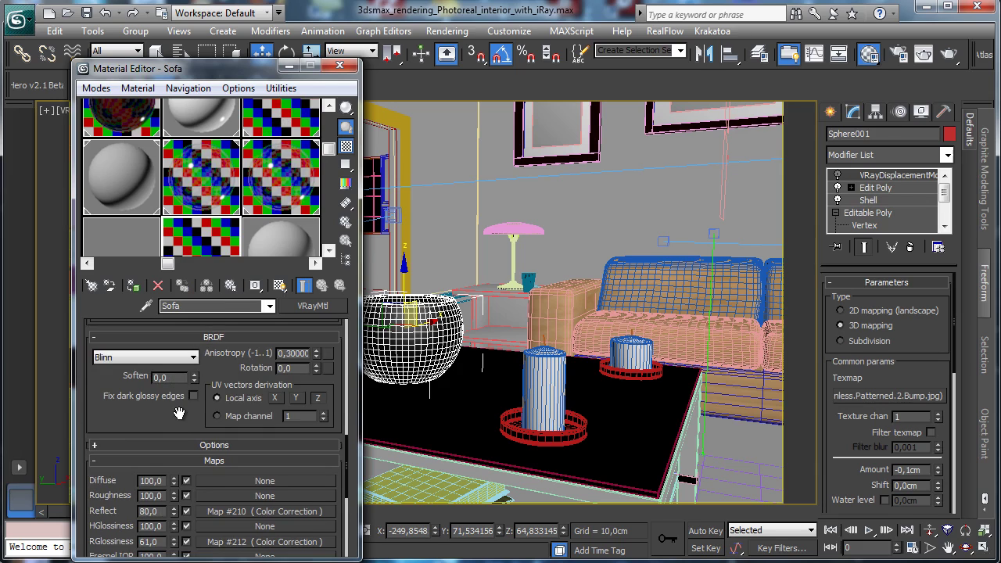
left_click_drag(179, 415, 179, 562)
scroll(238, 430, "up", 6)
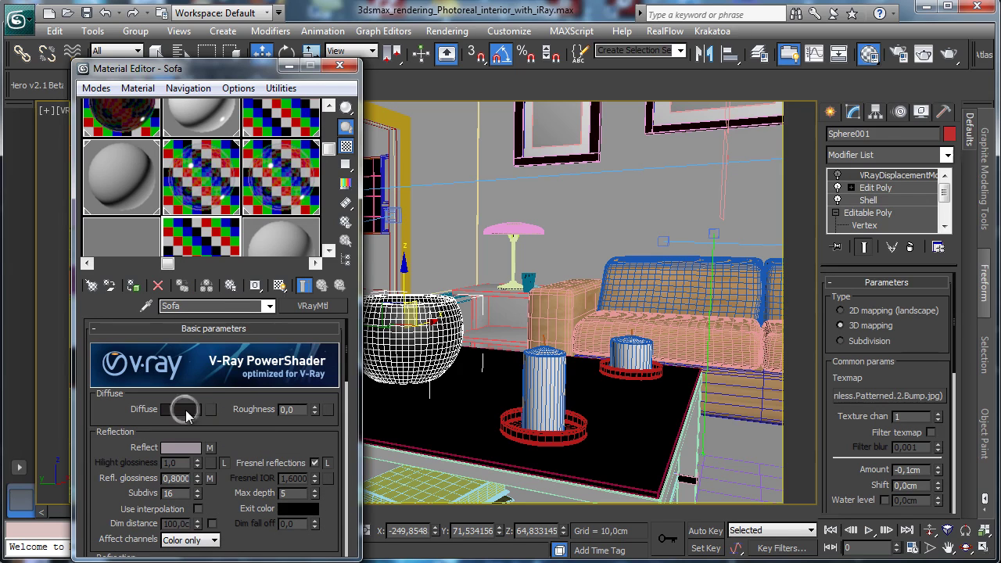
right_click(185, 412)
left_click(220, 417)
left_click(290, 109)
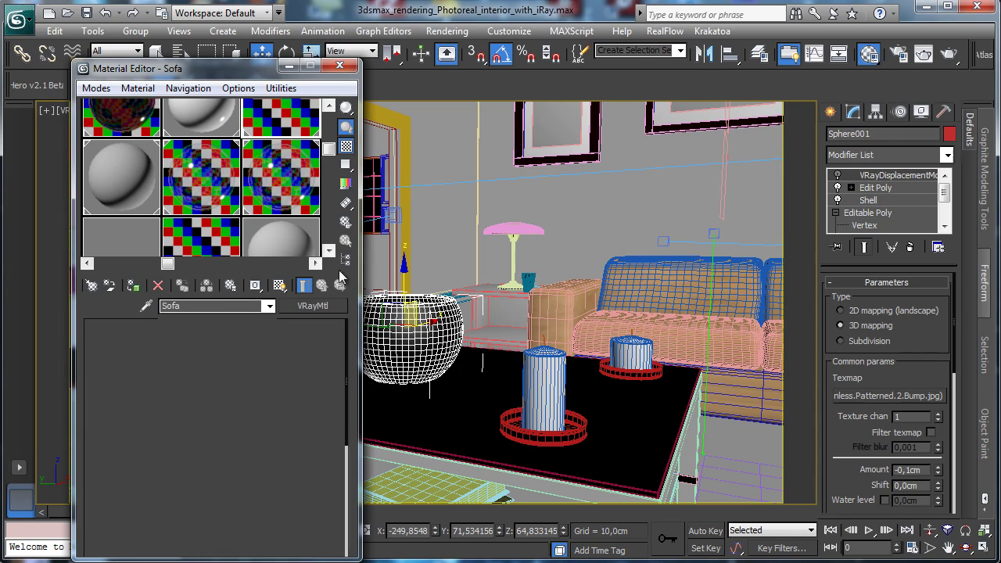
left_click(313, 306)
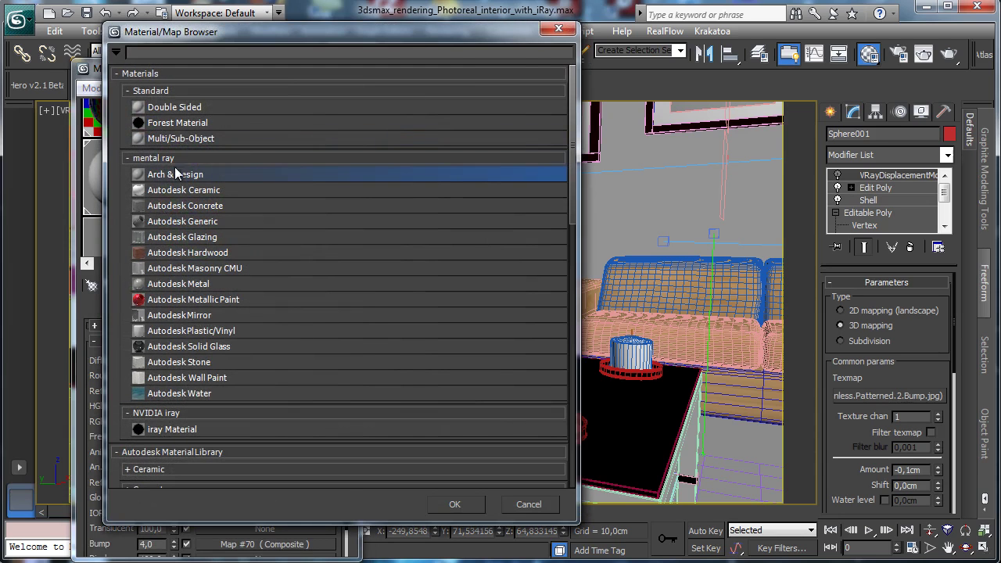
double_click(175, 169)
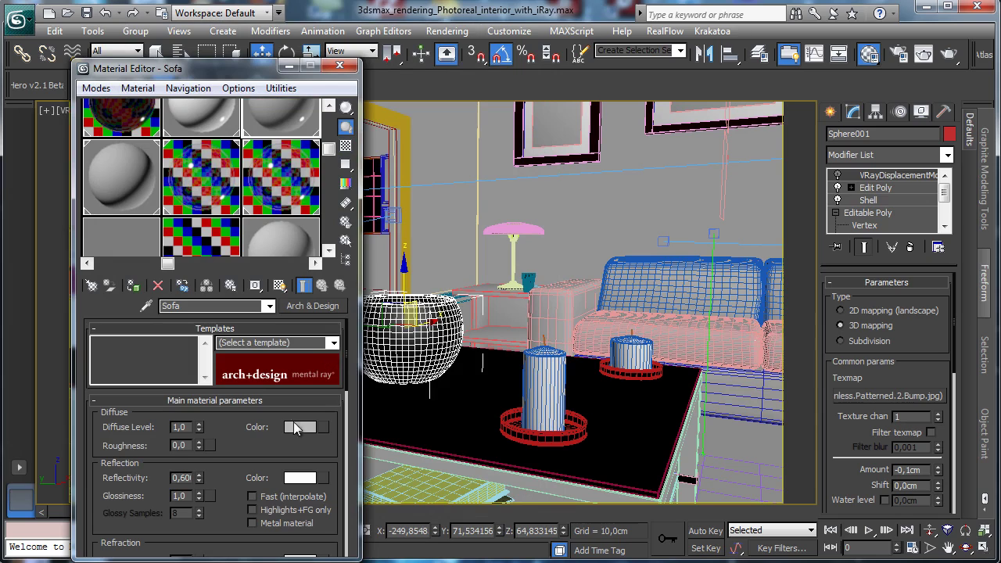
right_click(297, 427)
left_click(327, 446)
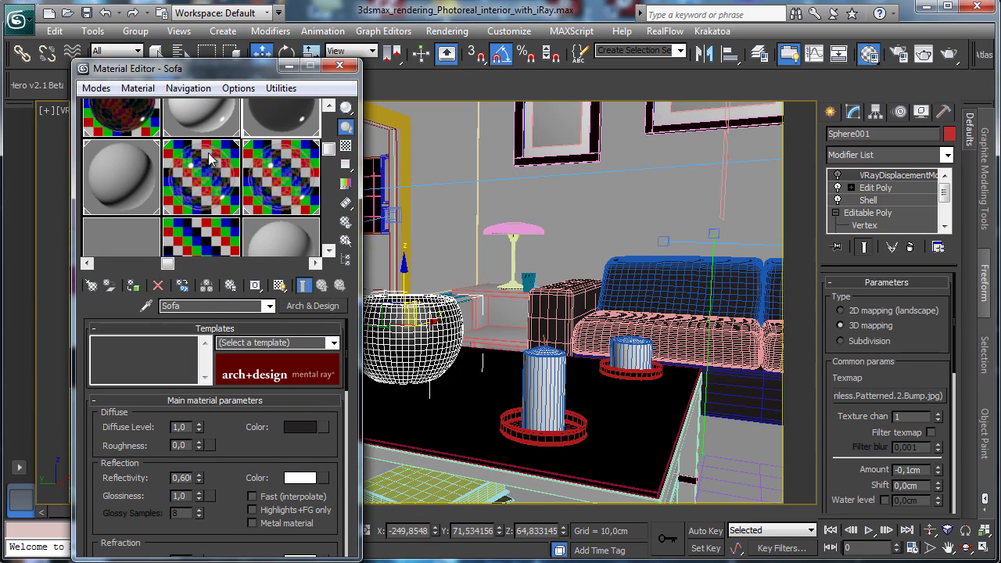
Copy the V-Ray Sofa's Reflect map into the reflection color map slot of the Arch & Design Sofa.
left_click(211, 242)
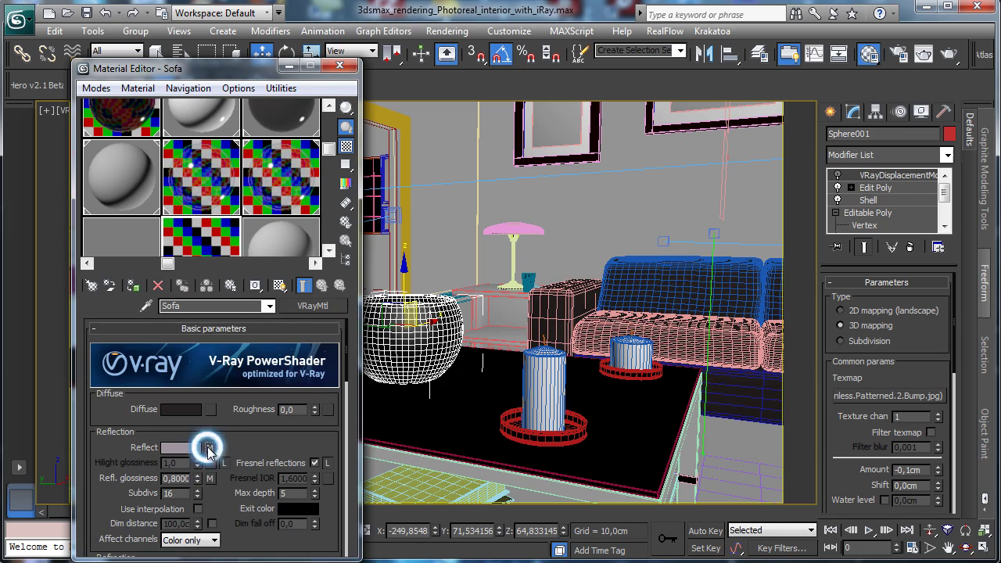
right_click(200, 448)
left_click(246, 475)
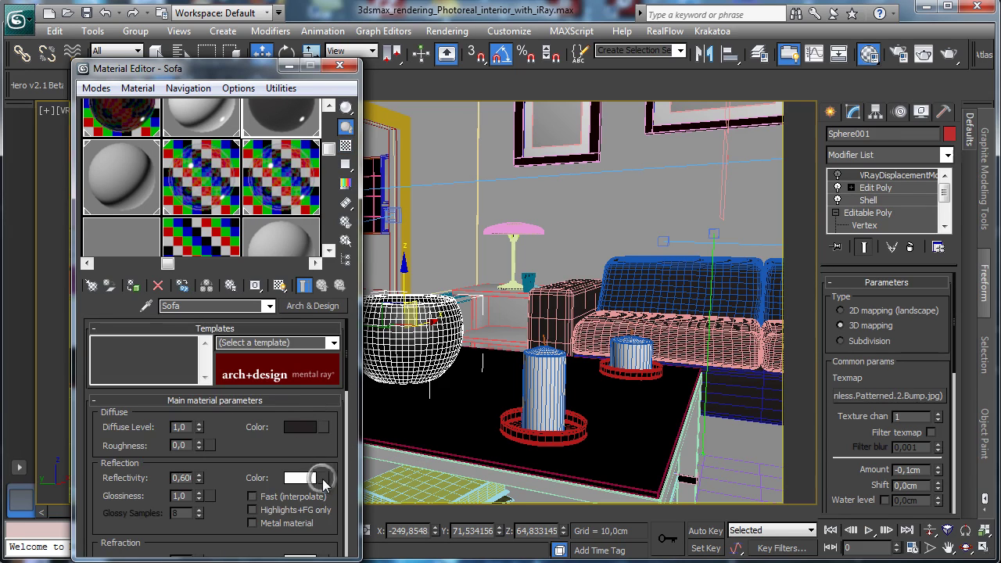
right_click(321, 478)
left_click(353, 492)
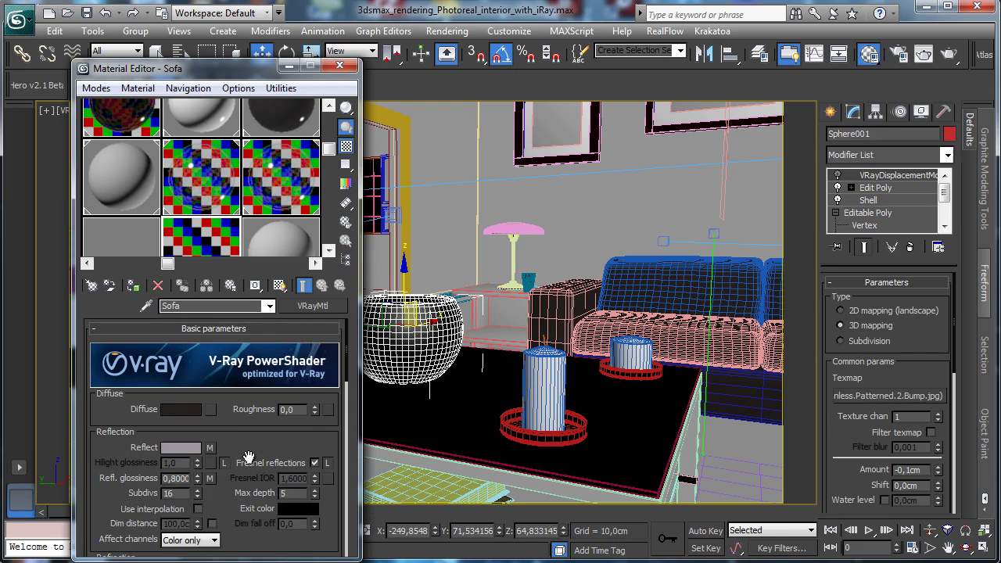
Copy the V-Ray Sofa's reflection glossiness map into the reflection Glossiness map slot of the Arch & Design Sofa.
scroll(235, 349, "down", 5)
right_click(210, 382)
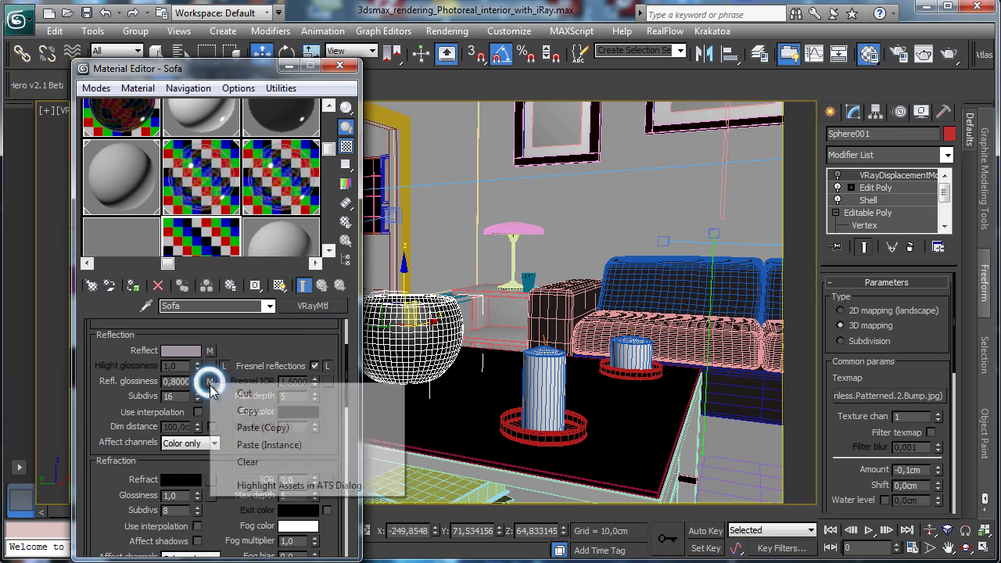
left_click(228, 404)
left_click(289, 120)
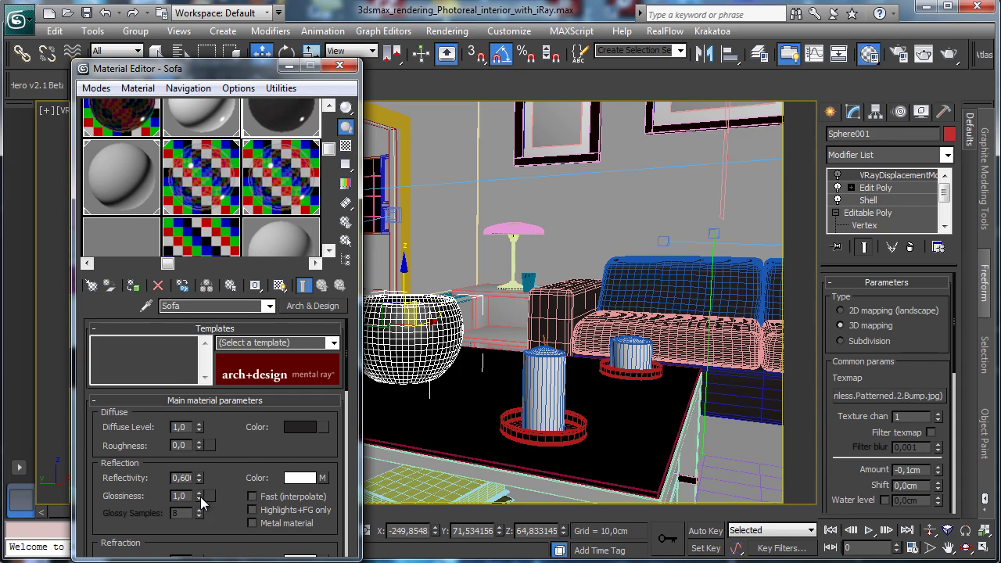
right_click(209, 496)
left_click(236, 506)
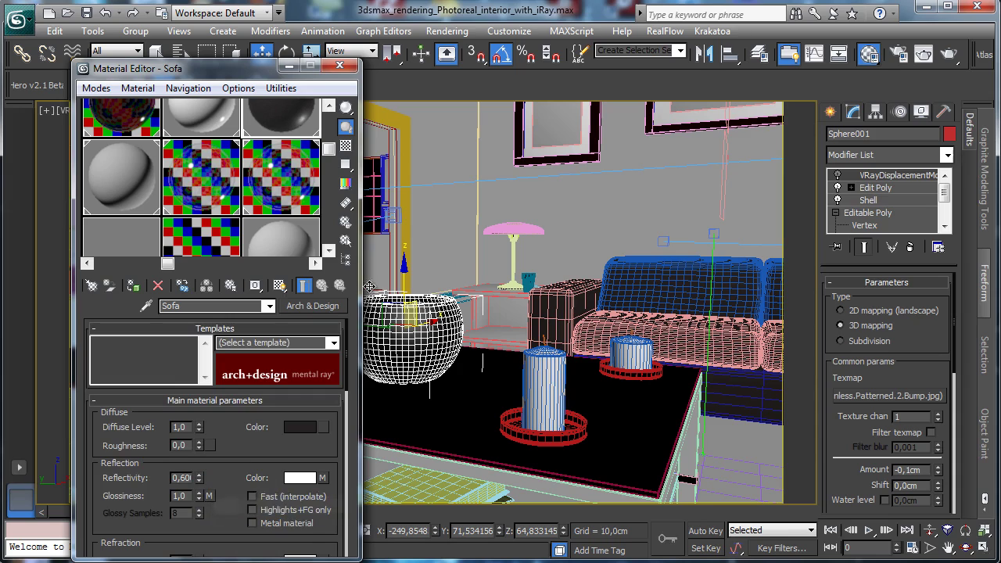
Check the V-Ray Sofa's refraction settings, and give the Arch & Design Sofa IOR 2.0 and a By IOR (fresnel reflections) BRDF.
left_click(206, 235)
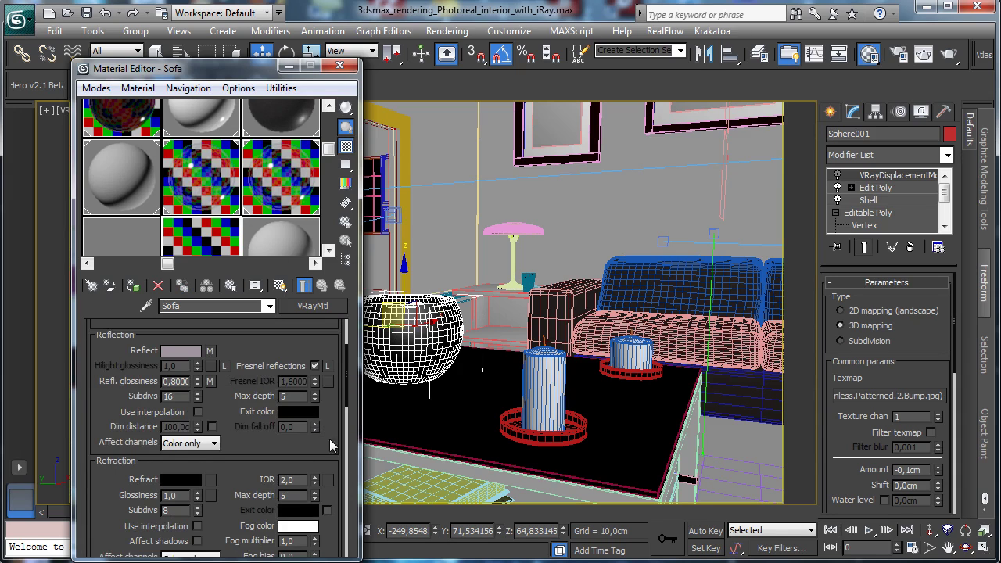
scroll(330, 444, "down", 5)
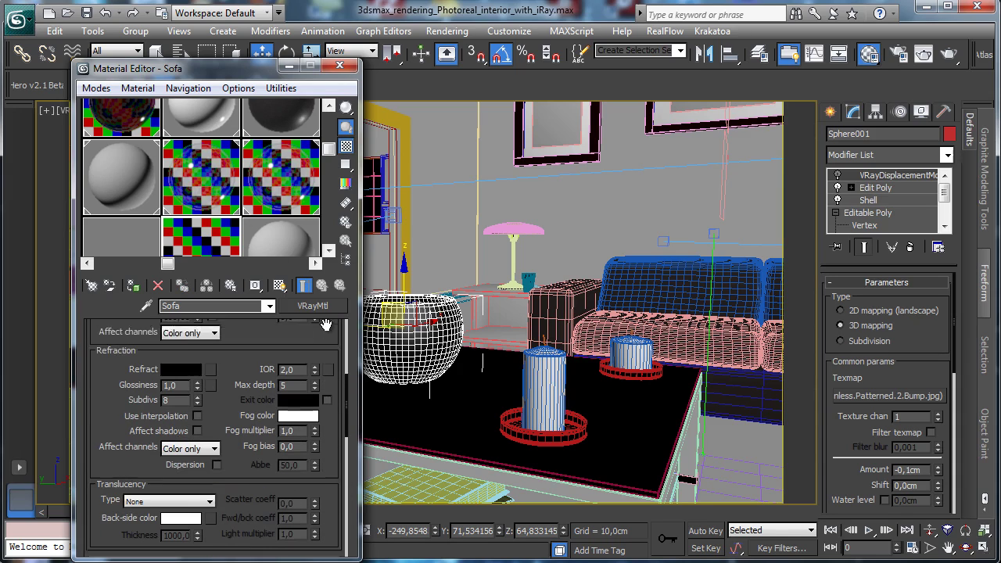
left_click(269, 125)
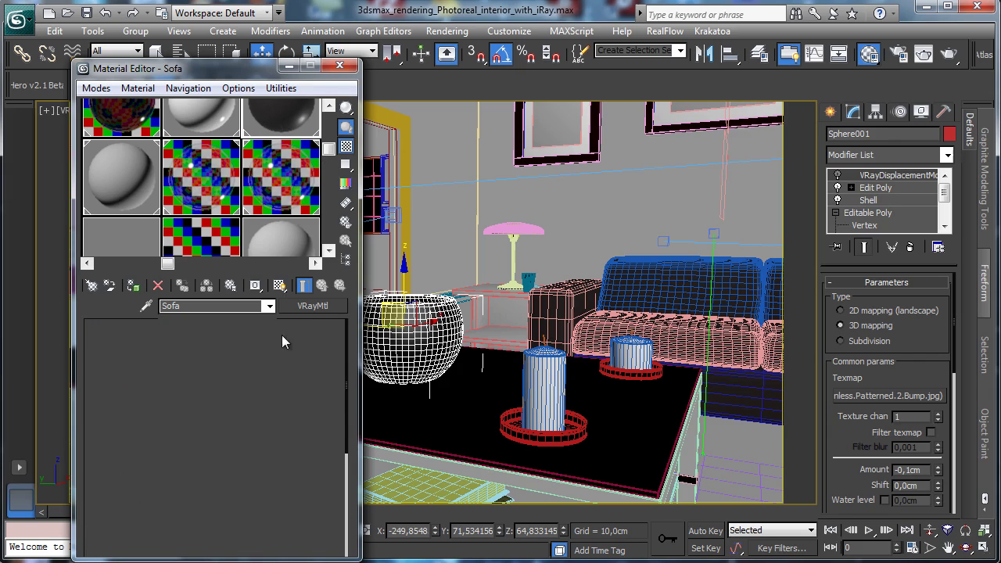
left_click_drag(263, 458, 266, 313)
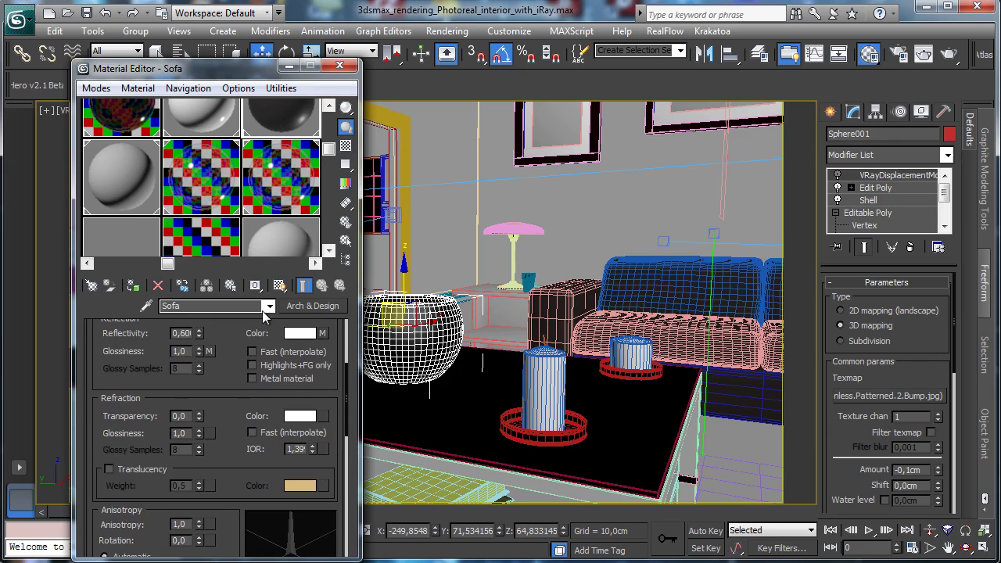
double_click(297, 450)
type("2")
key("Return")
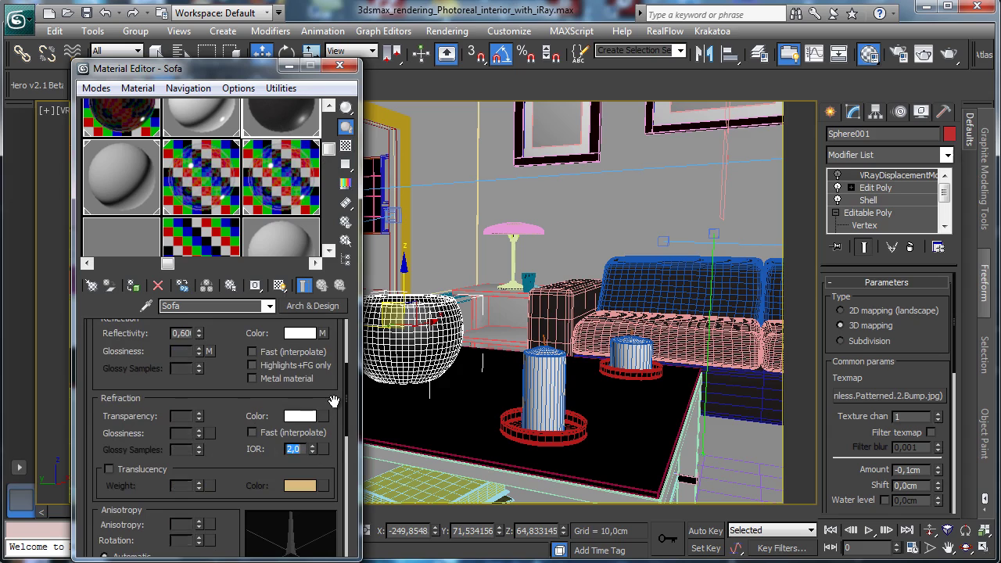
scroll(213, 435, "down", 5)
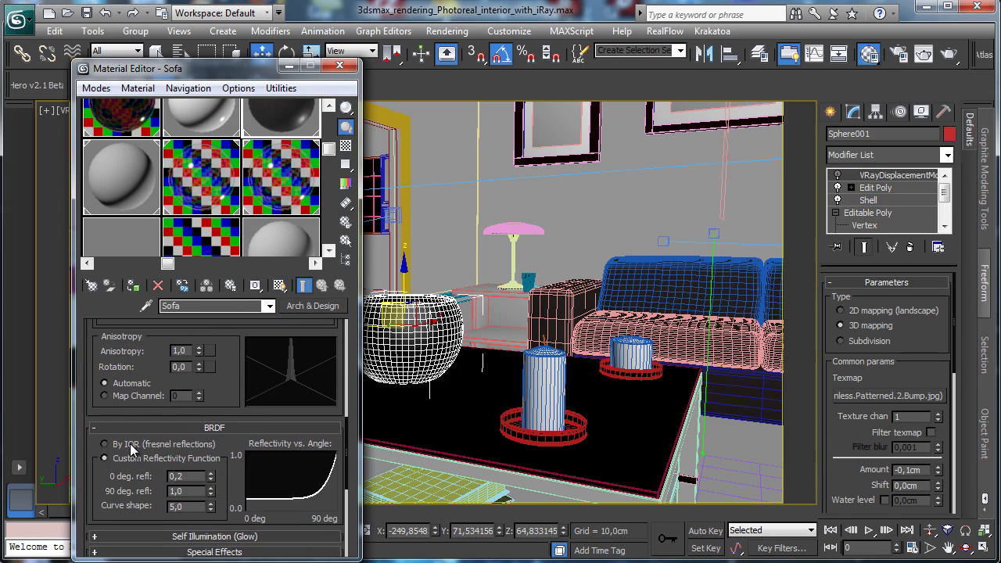
left_click_drag(200, 352, 203, 309)
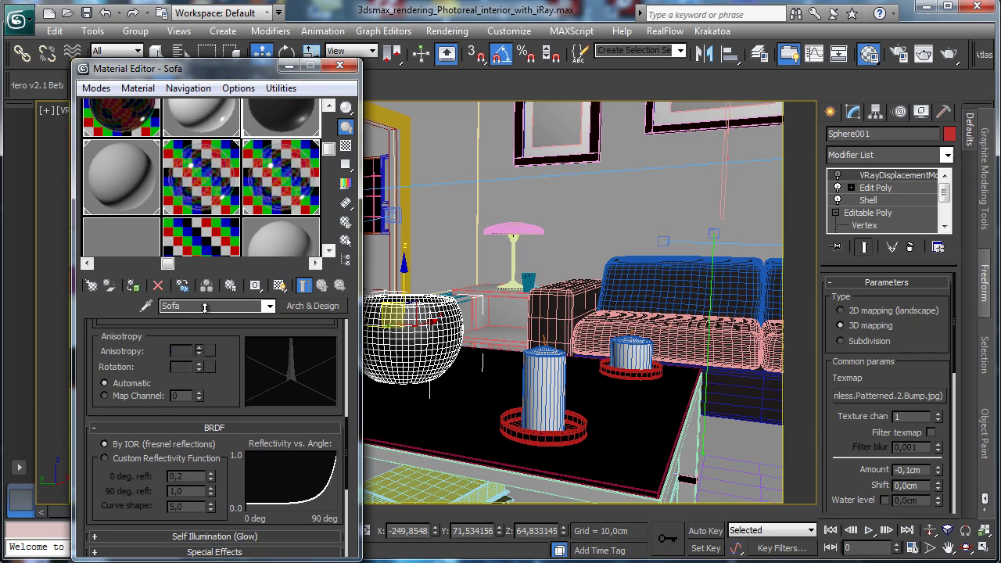
Copy the V-Ray Sofa's Composite bump map into the Arch & Design Sofa's Bump slot with amount 0.4, and save the scene.
left_click(192, 226)
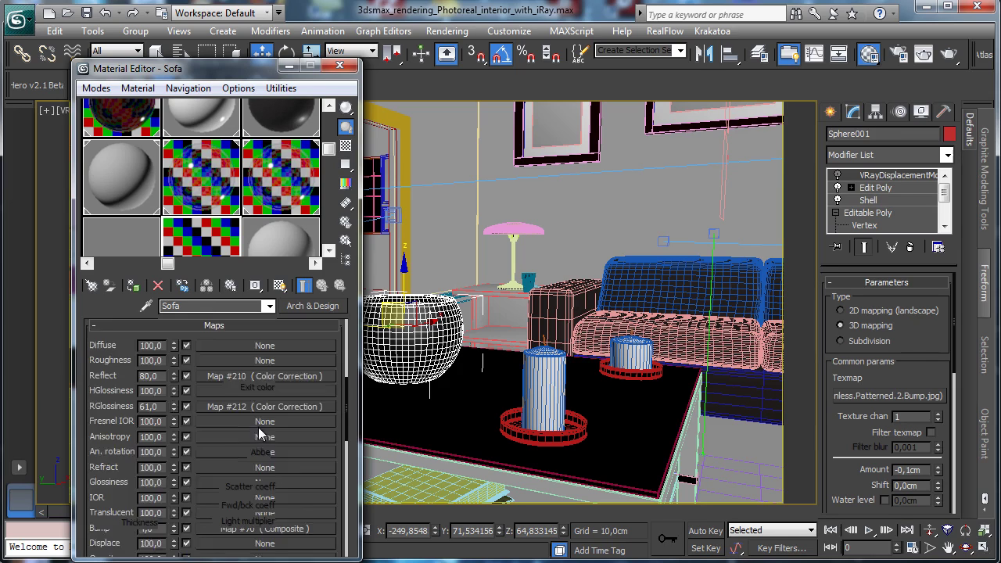
left_click_drag(324, 440, 286, 210)
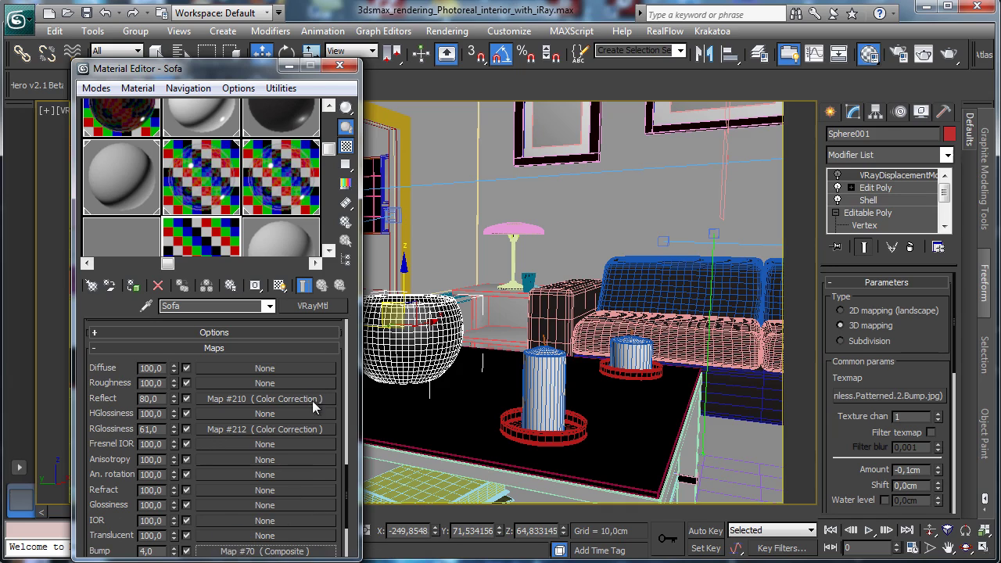
left_click(264, 102)
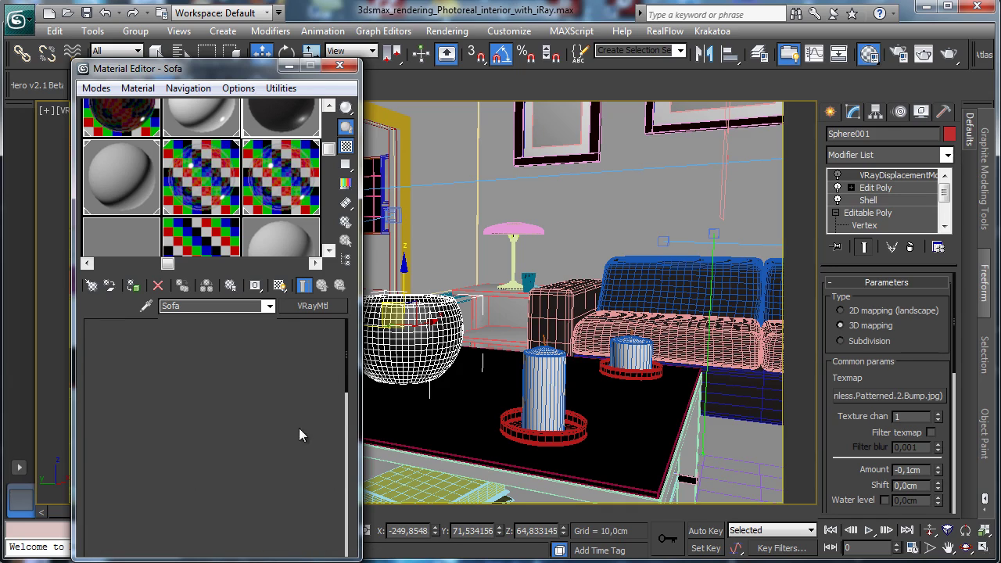
left_click_drag(223, 402, 262, 284)
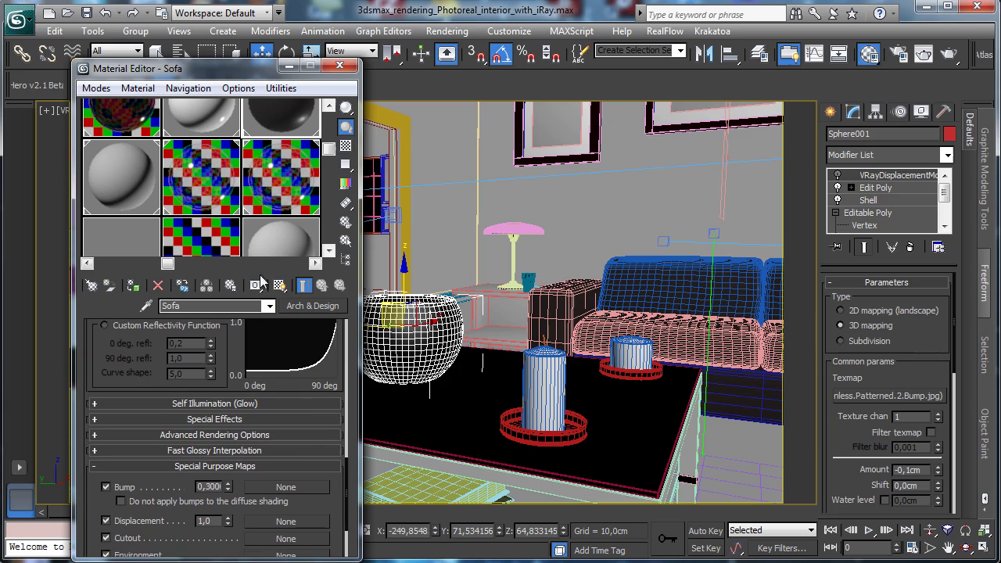
right_click(279, 490)
left_click(313, 495)
double_click(207, 487)
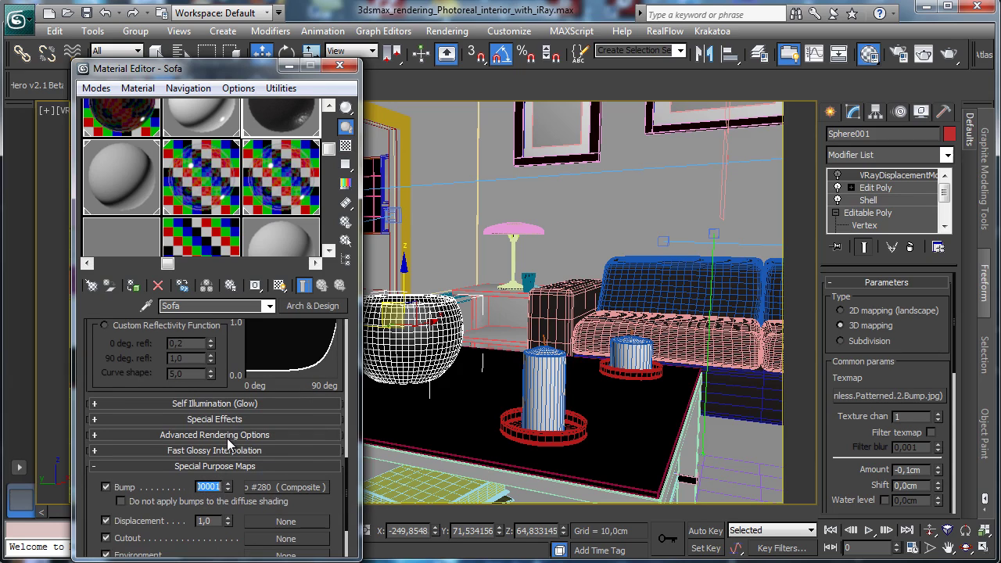
type("0,4")
key("Return")
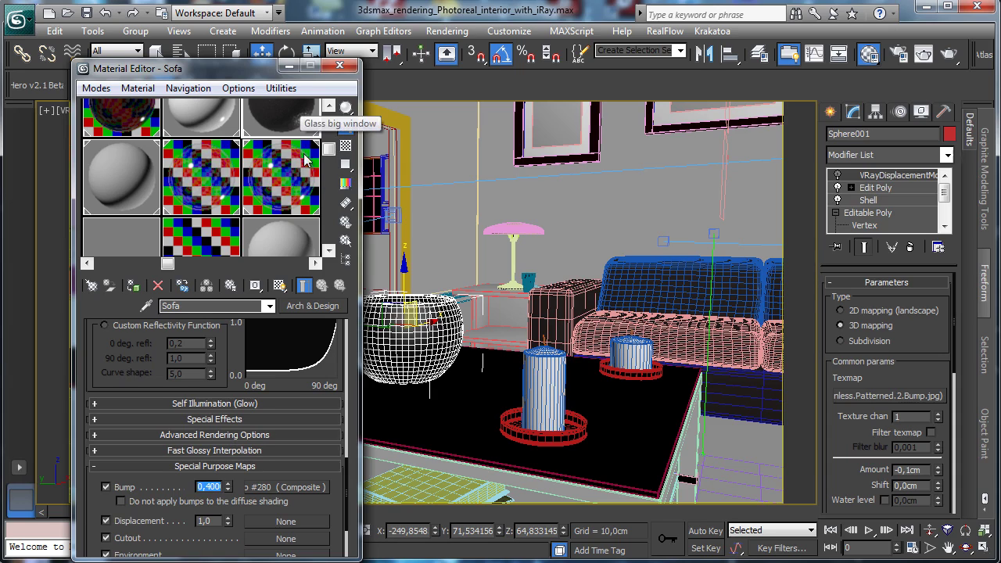
left_click(88, 17)
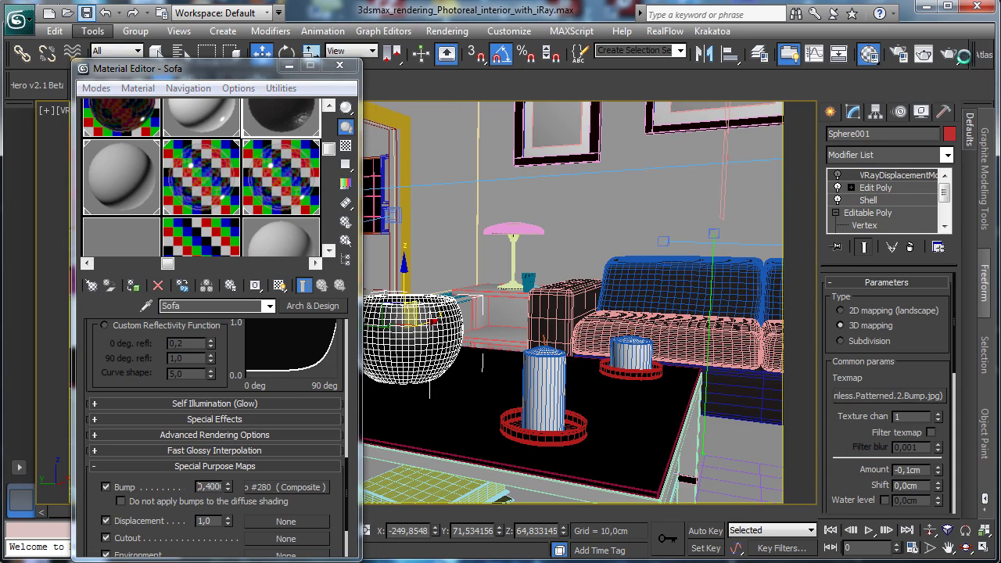
Render the VRayPhysicalCamera002 view and examine the table, vase and sofa in the result.
left_click(948, 55)
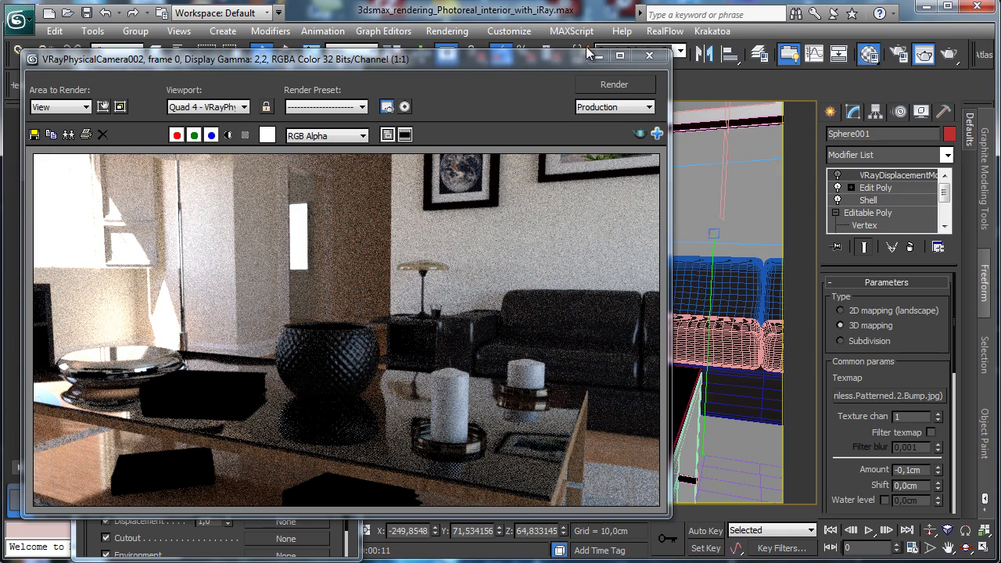
left_click_drag(587, 48, 613, 35)
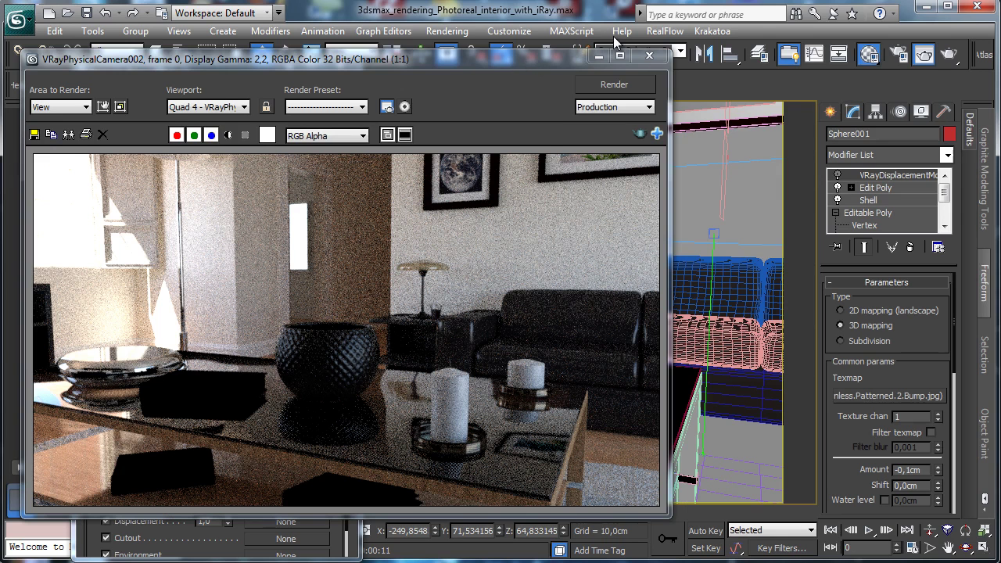
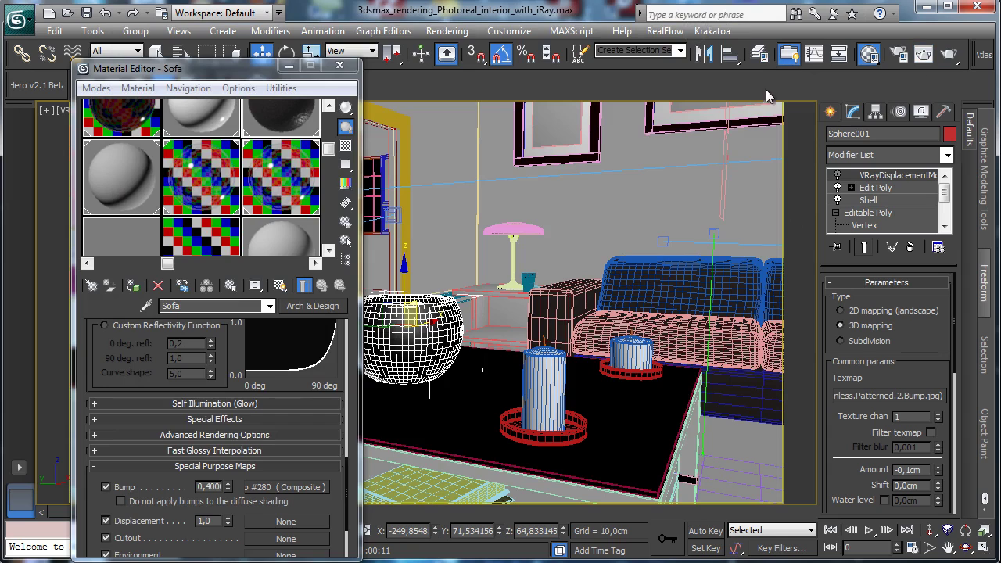
Clear the White vase sample slot in the Material Editor and load the Table center material into it from the coffee table.
left_click_drag(237, 189, 236, 209)
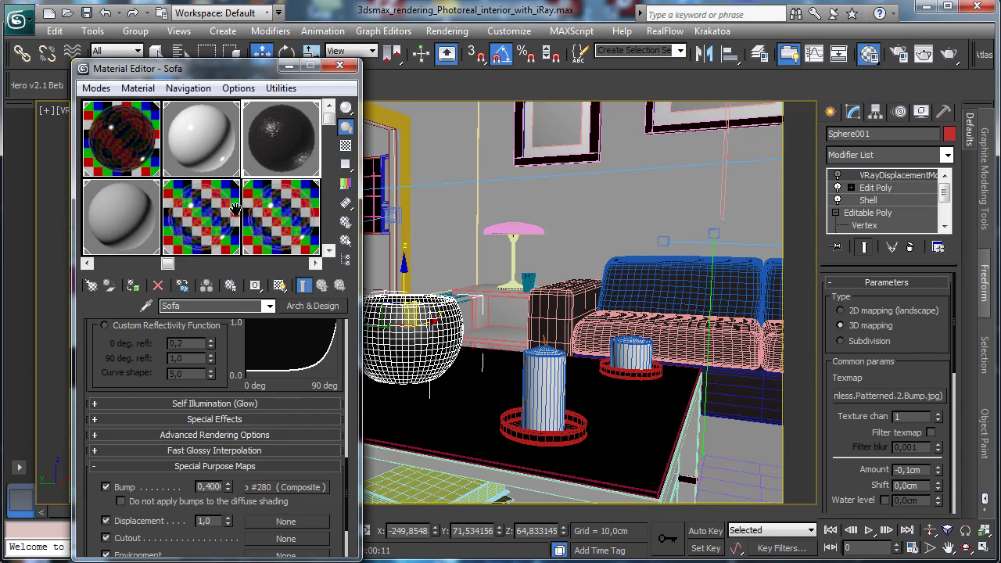
left_click(198, 158)
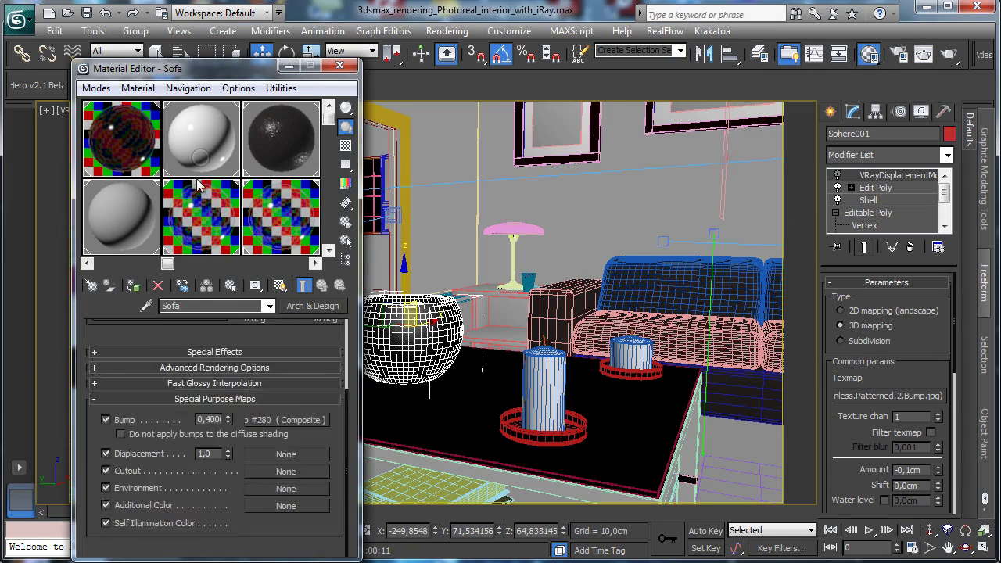
left_click(157, 286)
left_click(256, 360)
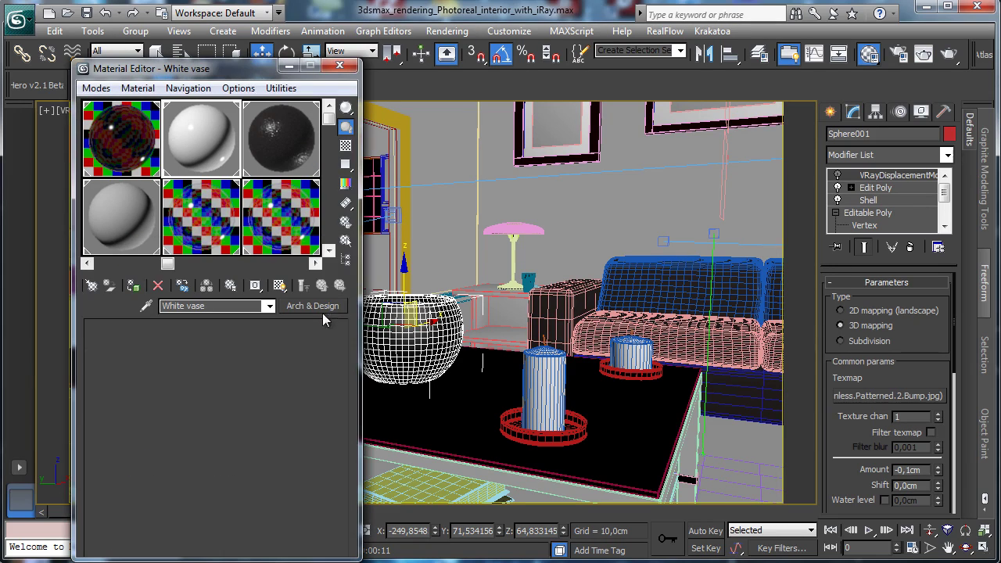
left_click(147, 306)
left_click(458, 460)
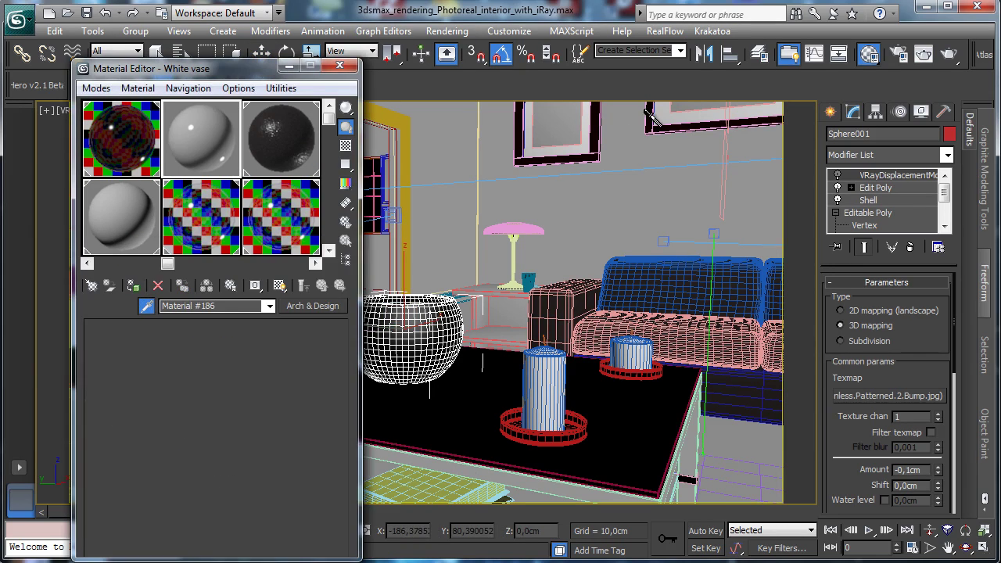
Set the reflection glossiness of the Arch & Design Sofa material to 0.71.
left_click(278, 140)
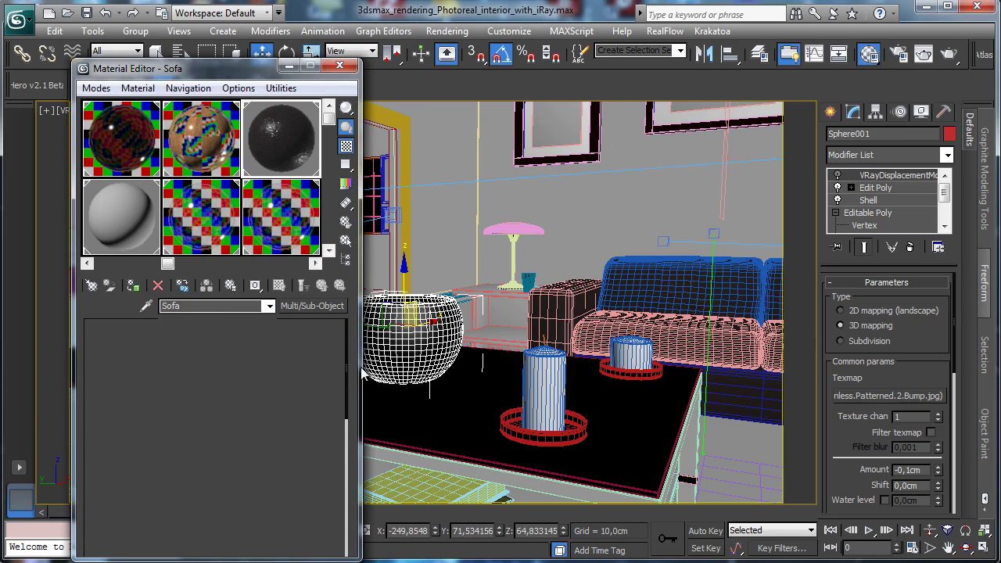
left_click_drag(230, 351, 222, 560)
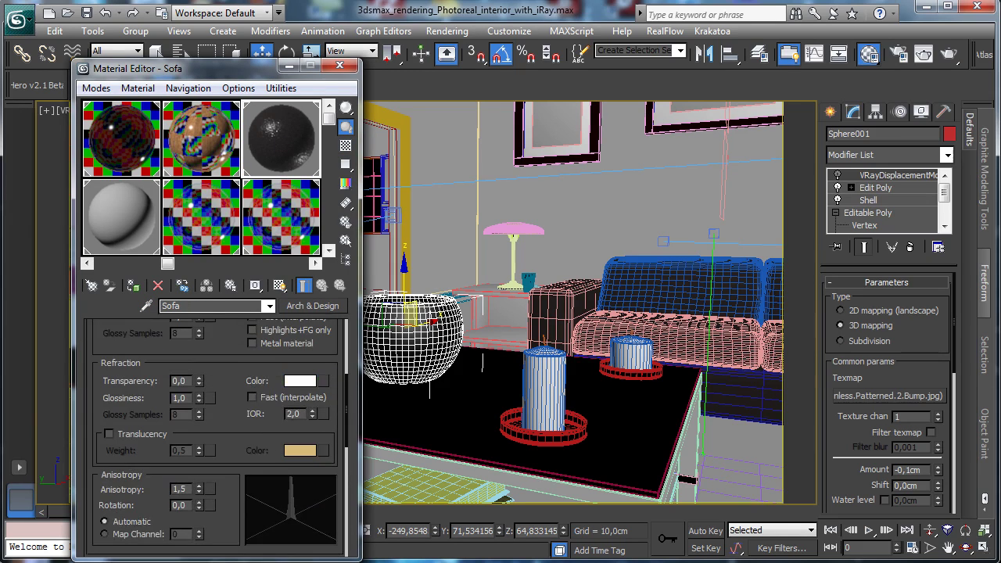
scroll(227, 359, "up", 3)
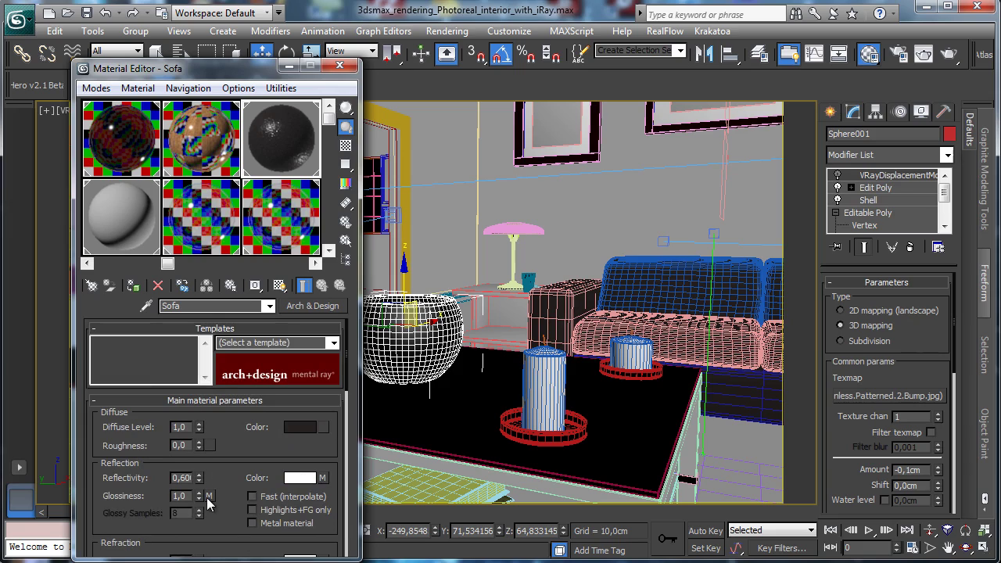
left_click_drag(198, 498, 200, 521)
Set the brightness of the Sofa's glossiness Color Correction map to about 0.33, and slightly raise the Sofa's reflectivity.
left_click(208, 496)
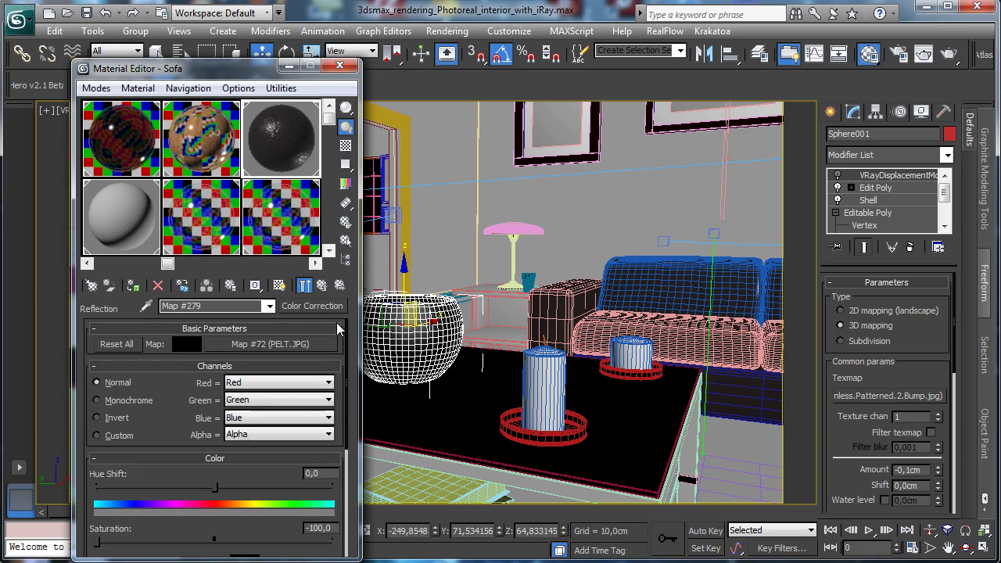
left_click(306, 286)
left_click_drag(186, 412, 222, 270)
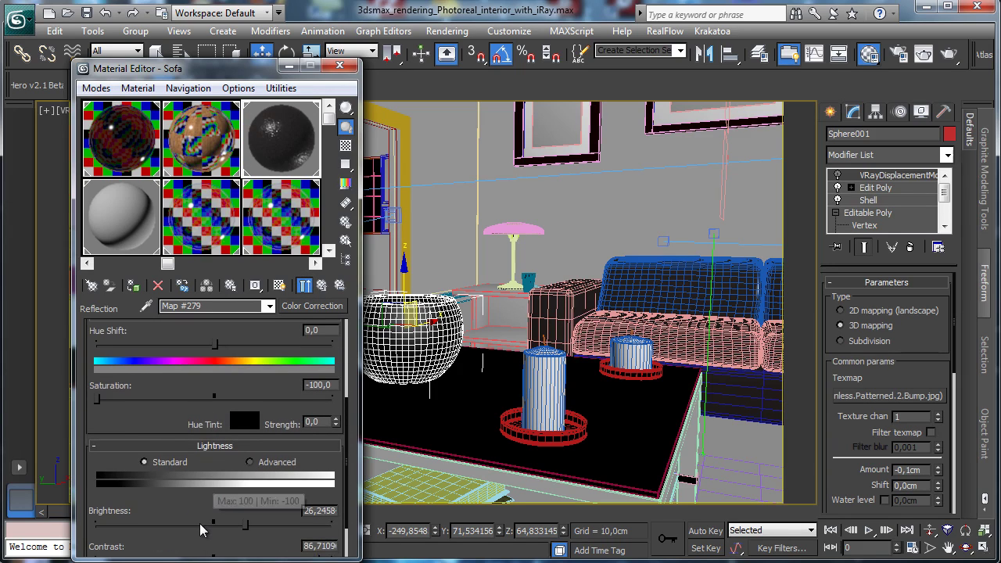
left_click(202, 526)
scroll(204, 509, "down", 2)
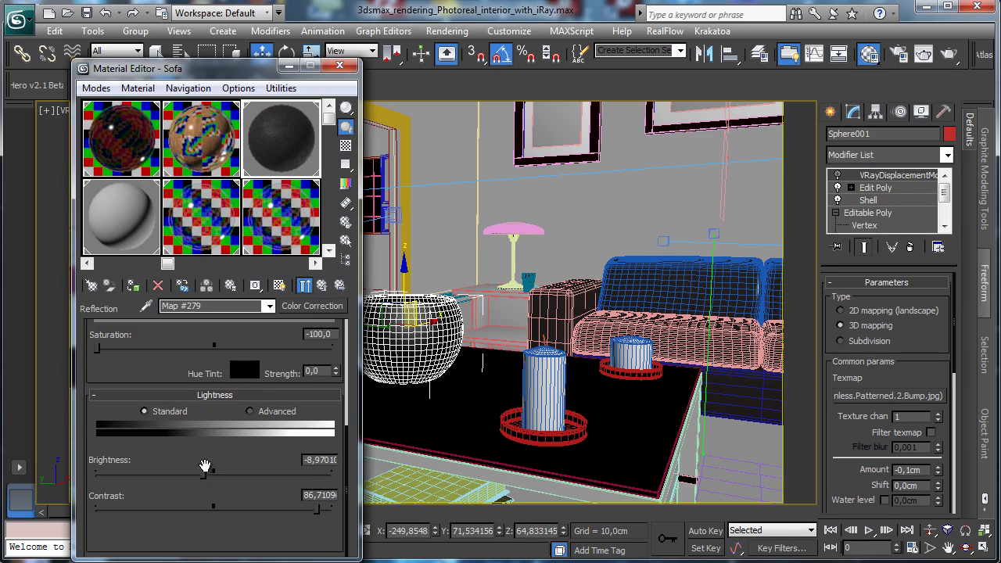
mouse_move(209, 483)
left_mouse_down()
mouse_move(224, 472)
mouse_move(214, 473)
left_mouse_up()
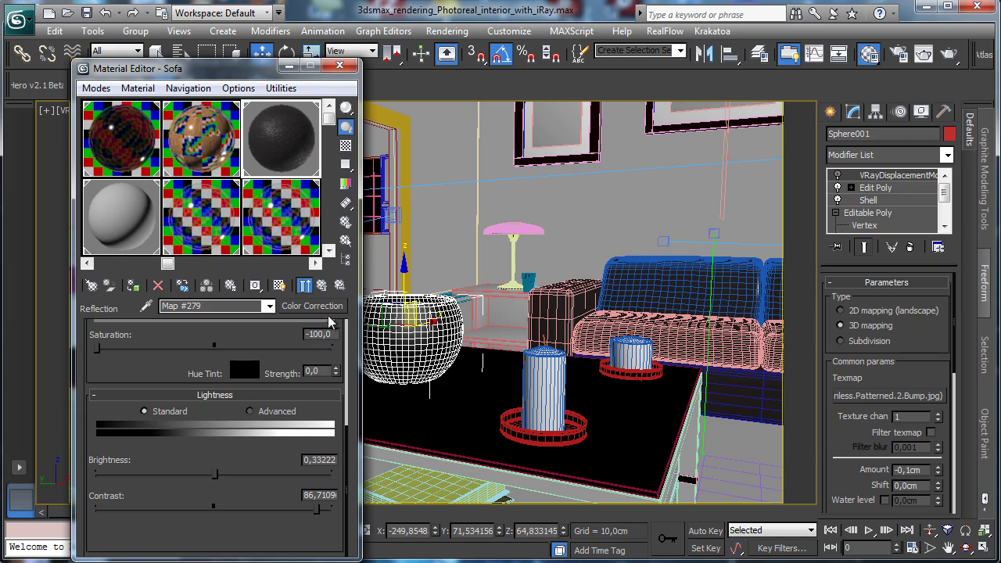
left_click(322, 287)
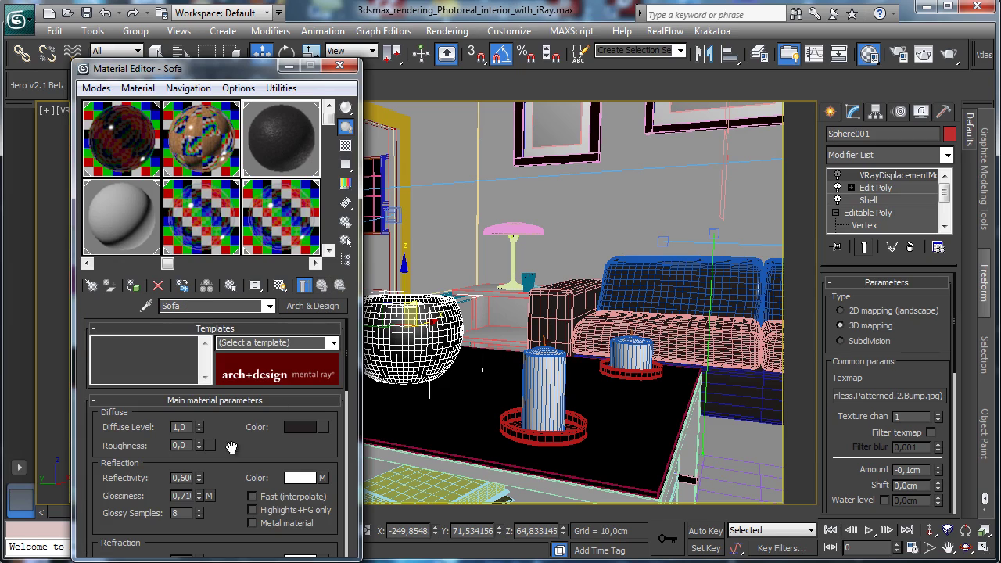
scroll(239, 460, "down", 2)
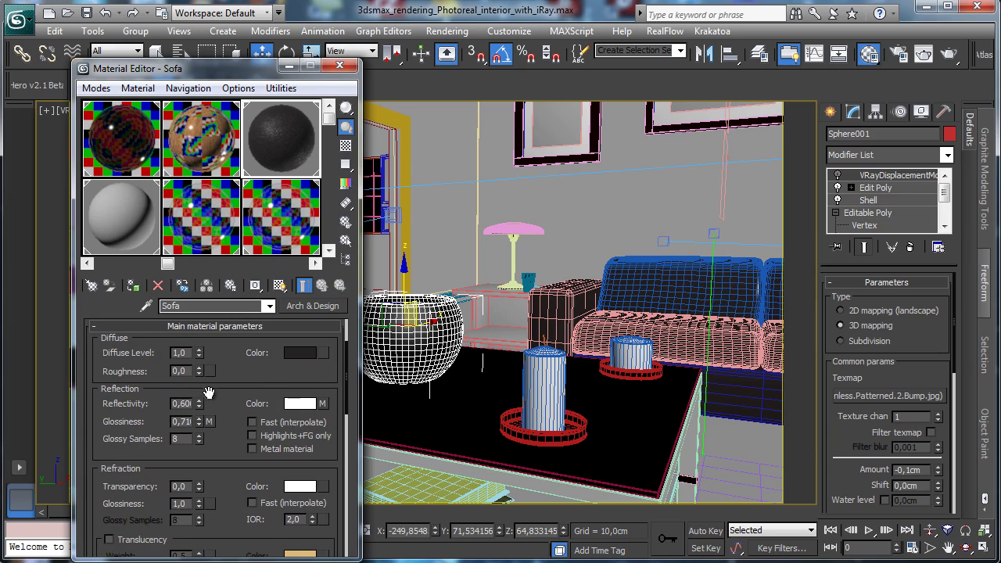
left_click_drag(200, 401, 202, 386)
Set the brightness of the Color Correction map in the Table center Wood's reflection glossiness slot to about 31.56.
left_click(169, 183)
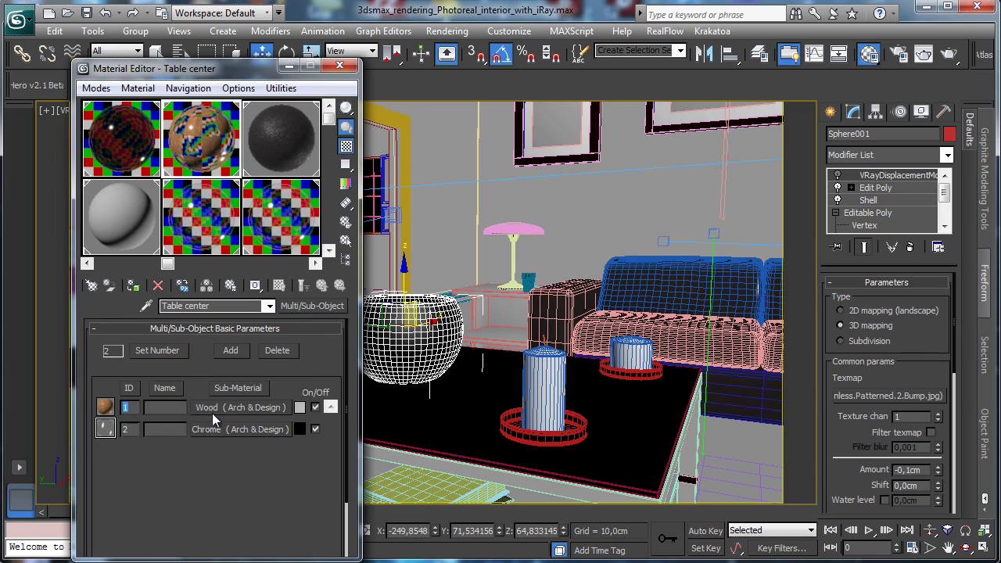
left_click(305, 433)
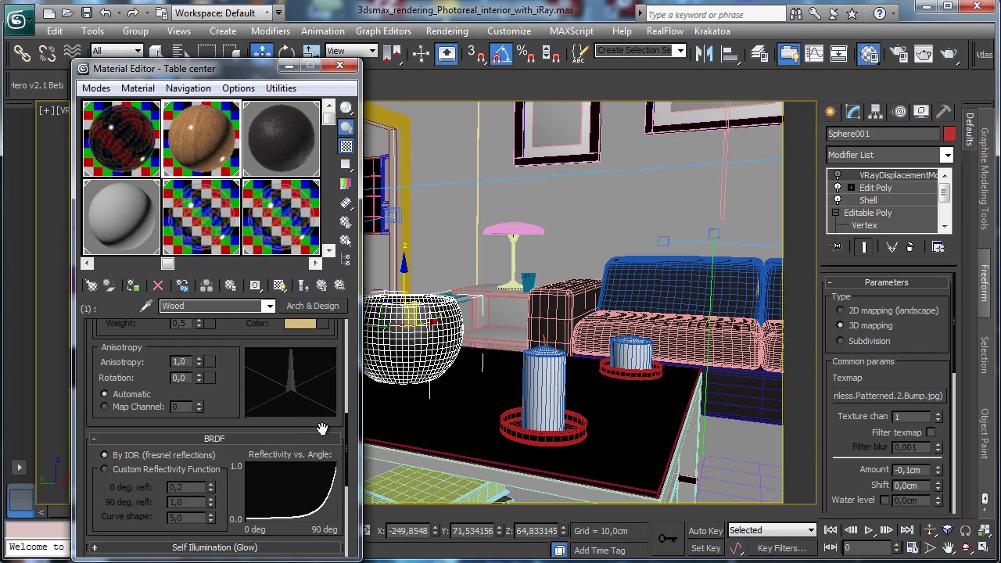
scroll(227, 395, "up", 5)
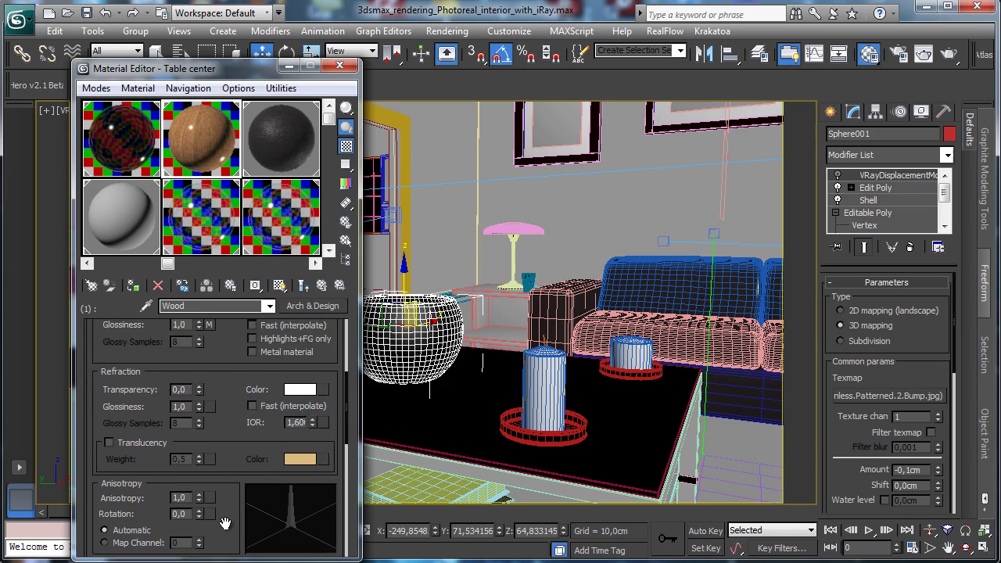
scroll(227, 430, "up", 5)
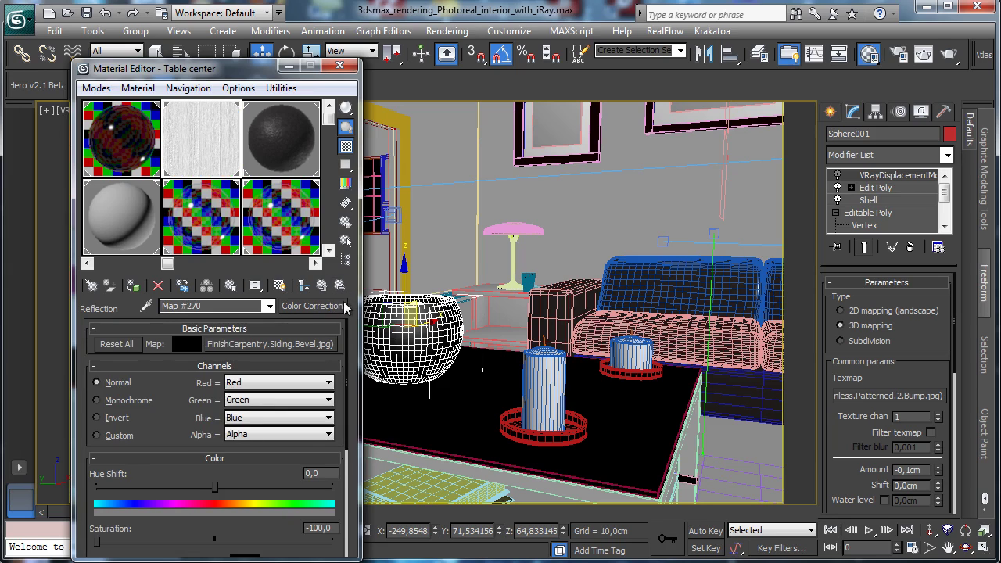
left_click(305, 286)
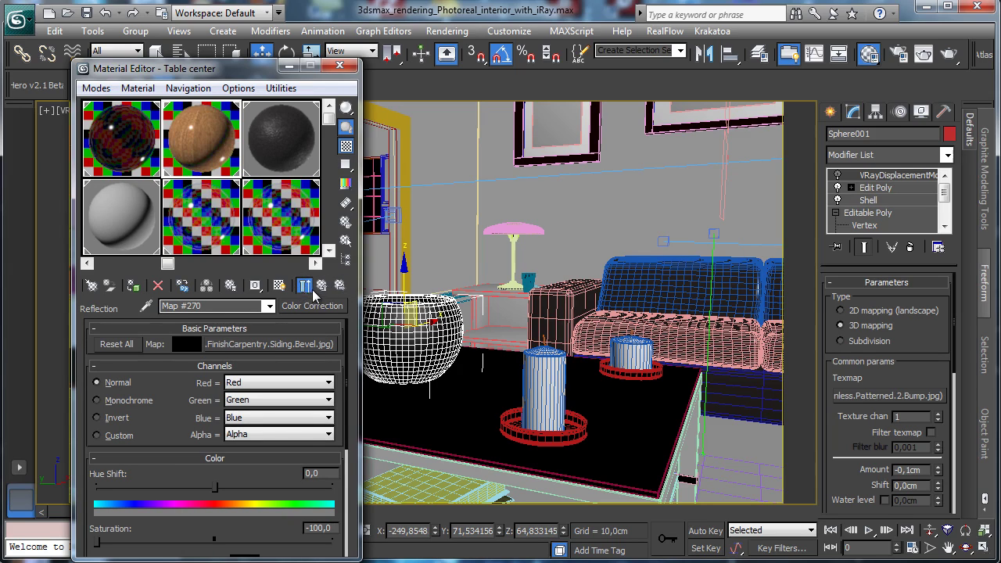
scroll(171, 425, "down", 5)
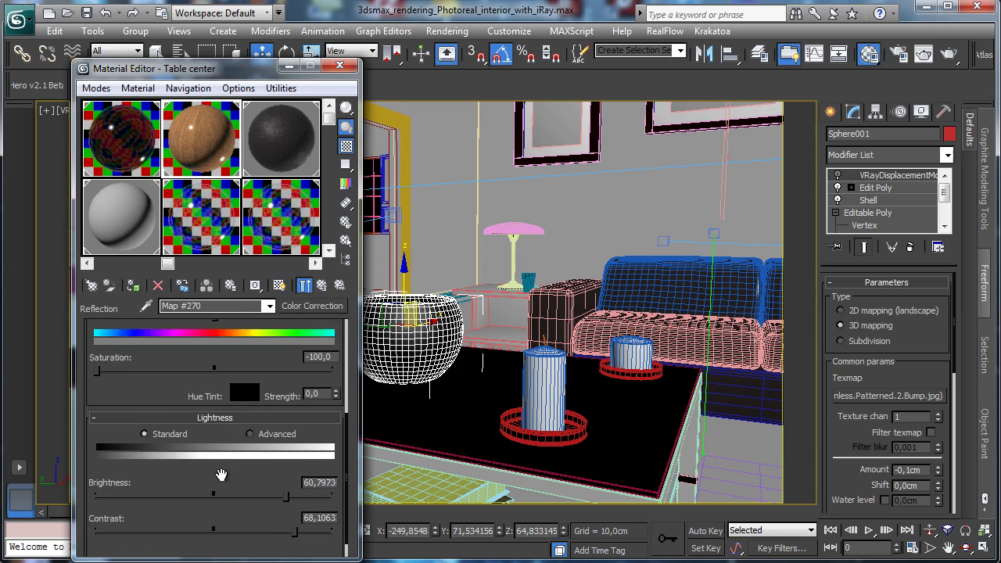
left_click_drag(270, 474, 251, 478)
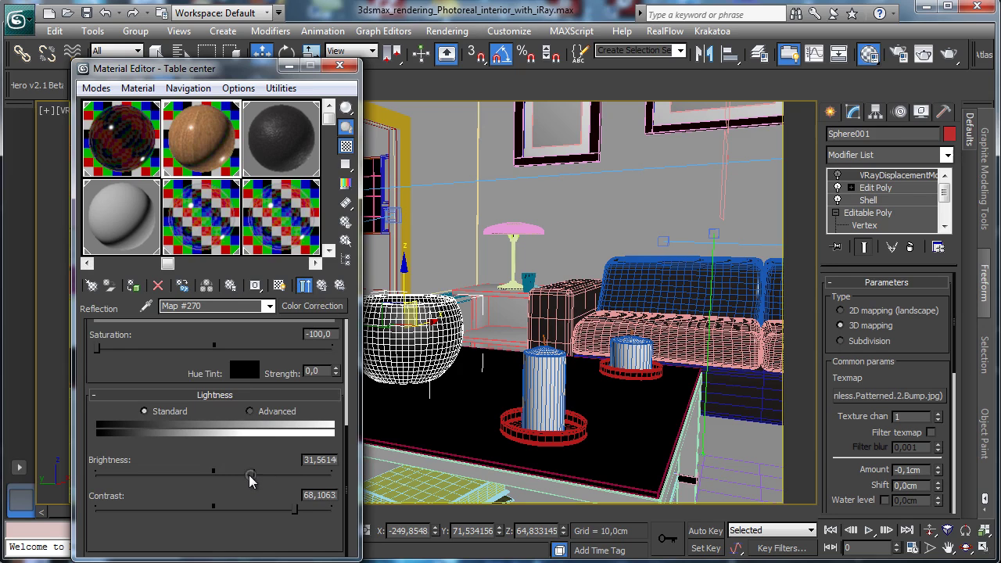
Move the render region over the near-left part of the coffee table with the glass bowl, and render that region.
left_click(339, 65)
left_click(923, 53)
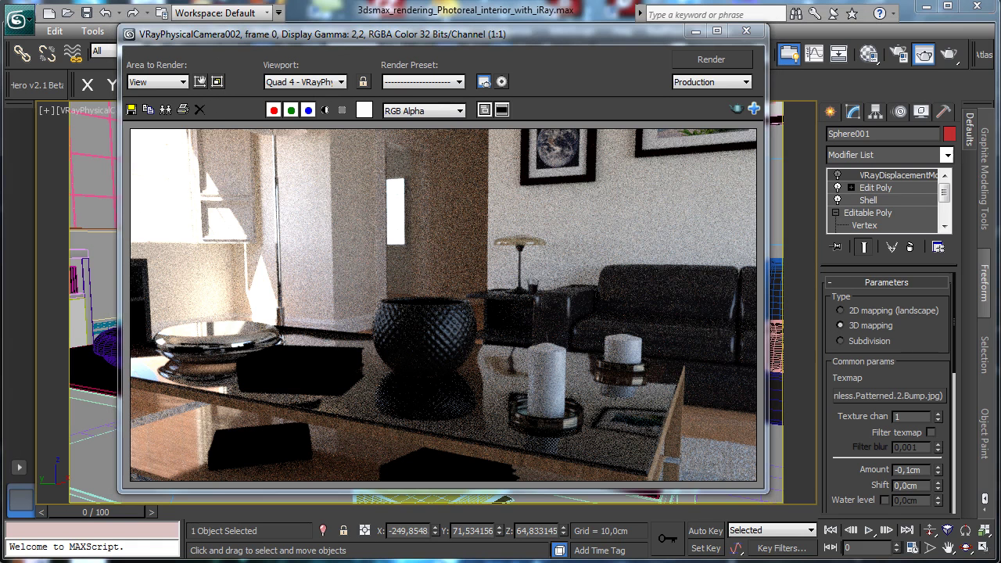
left_click(200, 81)
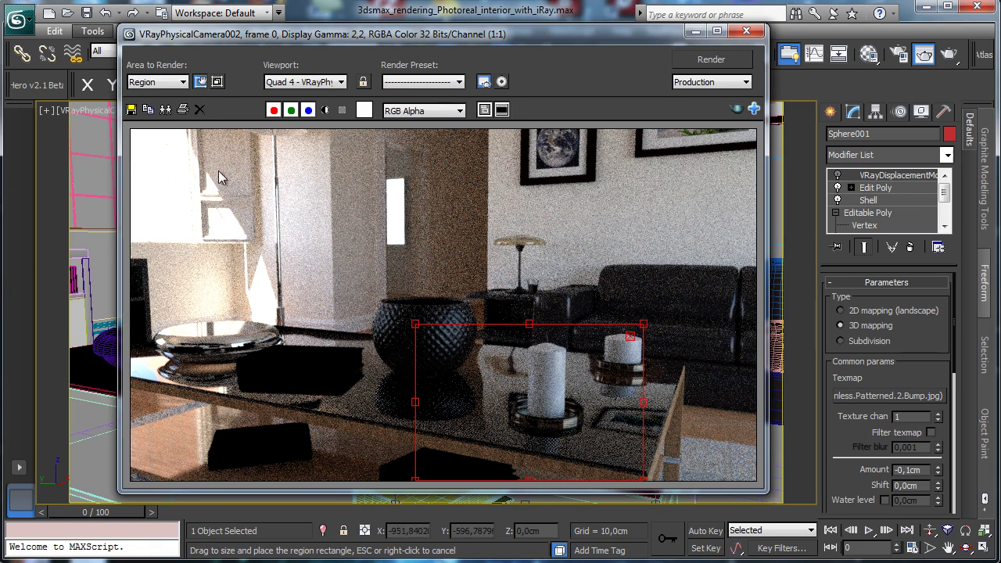
left_click_drag(564, 376, 282, 393)
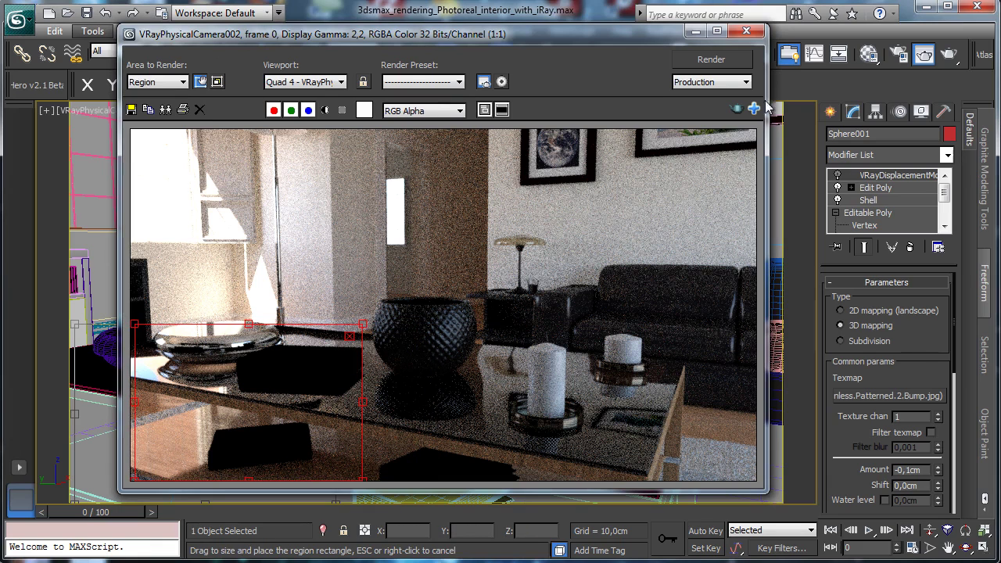
left_click(726, 59)
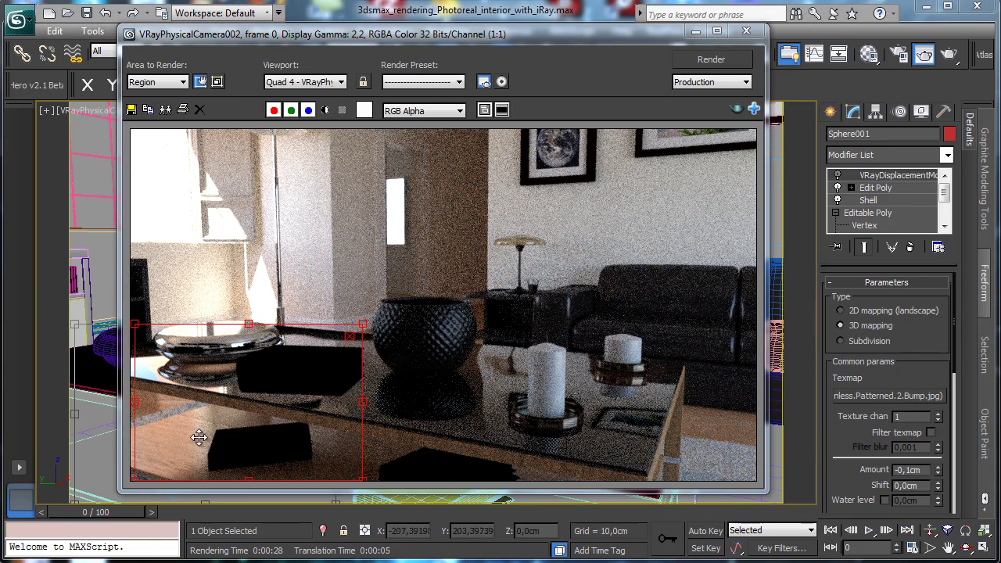
Set the brightness of the Color Correction map in the Wood's reflection color slot to about 27.57.
left_click(869, 53)
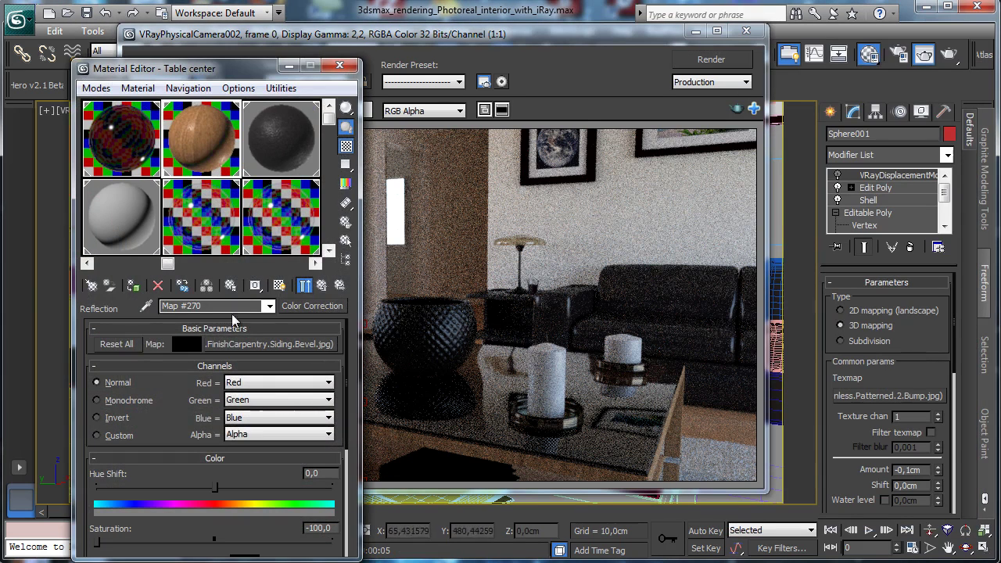
left_click(322, 287)
left_click_drag(233, 406, 250, 359)
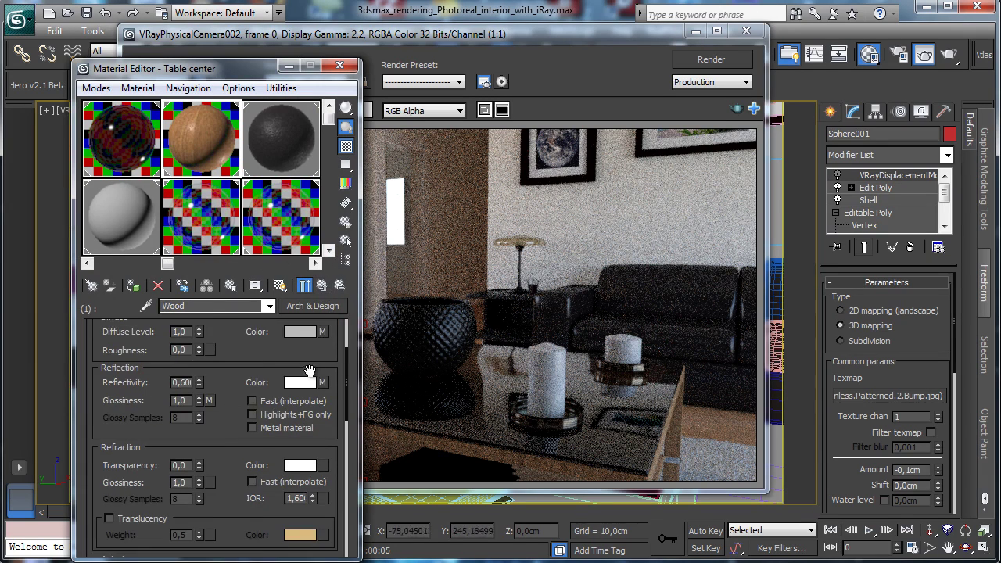
left_click(323, 382)
left_click_drag(178, 419, 291, 280)
left_click(303, 285)
left_click(304, 286)
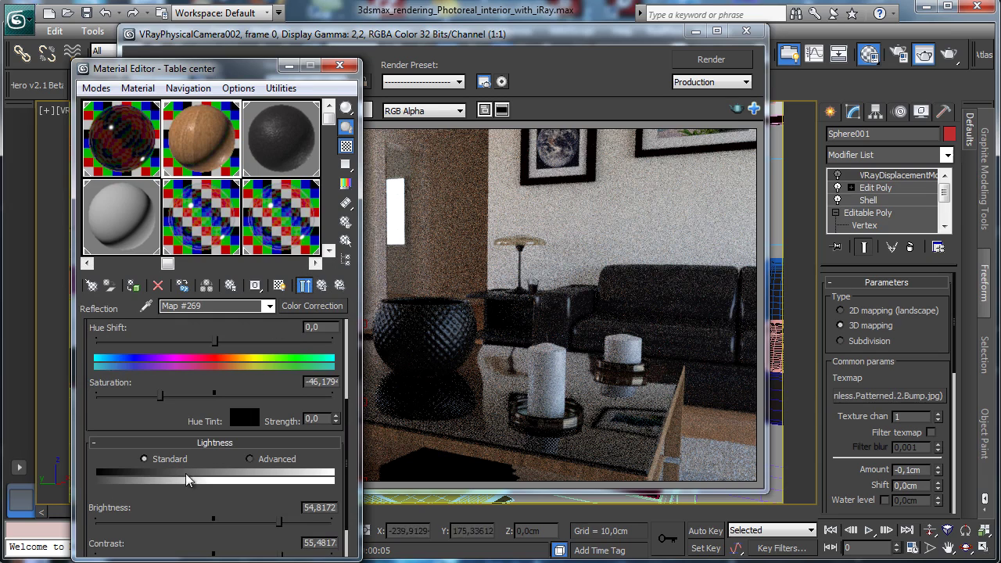
scroll(186, 473, "down", 2)
left_click_drag(278, 473, 245, 480)
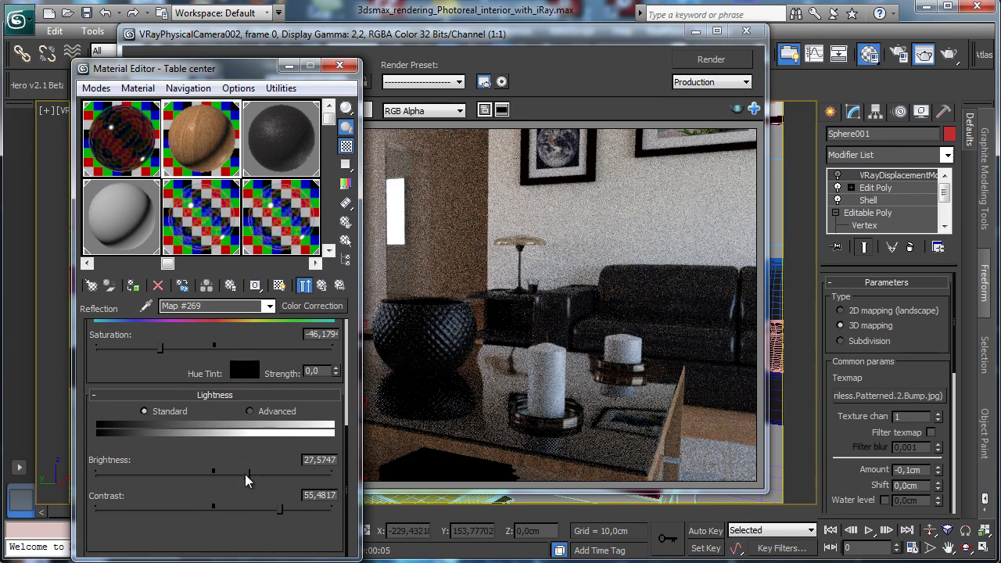
left_click(322, 285)
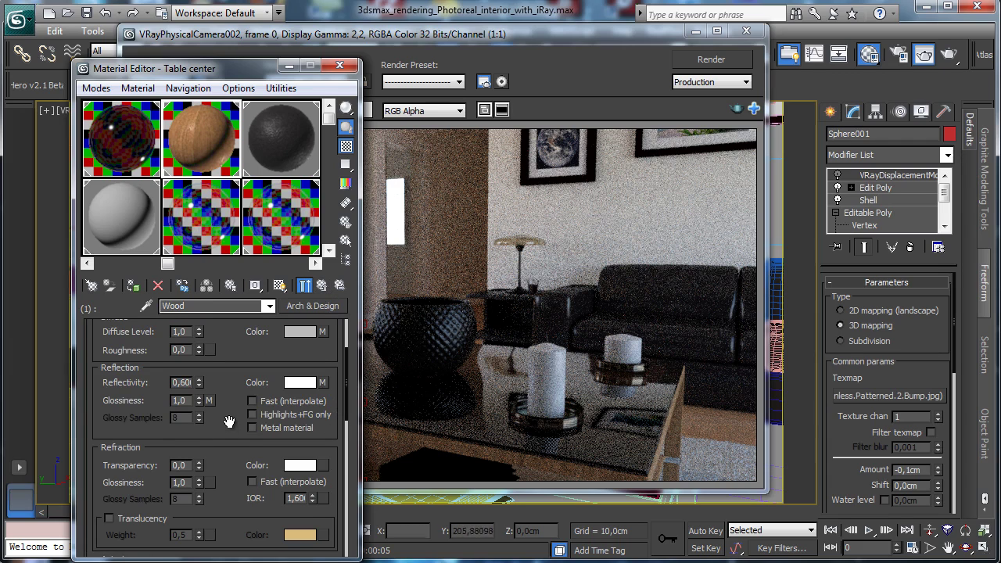
Set the brightness of the Color Correction map in the Wood's reflection glossiness slot to about 24.25.
left_click_drag(229, 423, 251, 485)
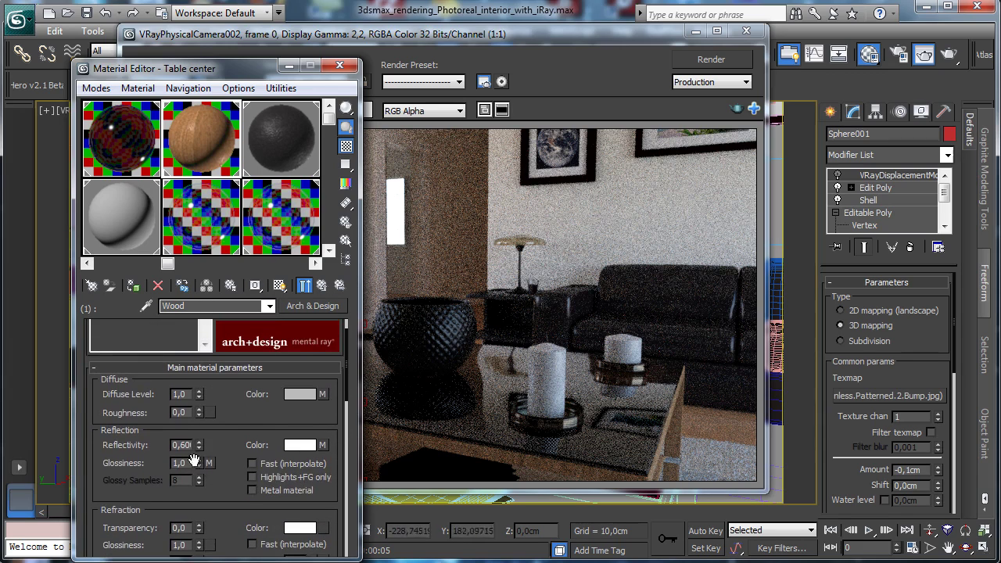
left_click(209, 463)
scroll(199, 378, "down", 1)
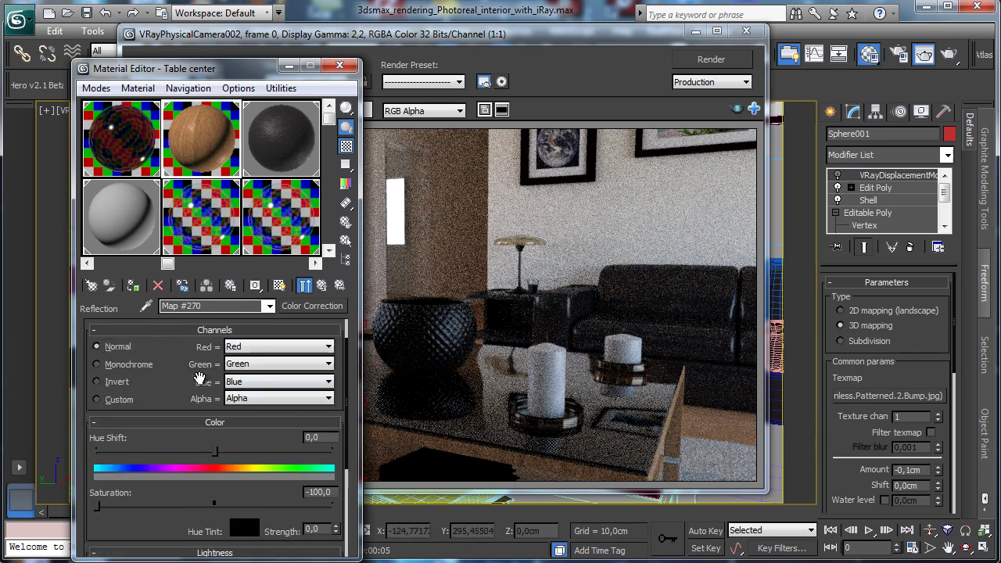
scroll(200, 378, "down", 2)
scroll(178, 529, "down", 2)
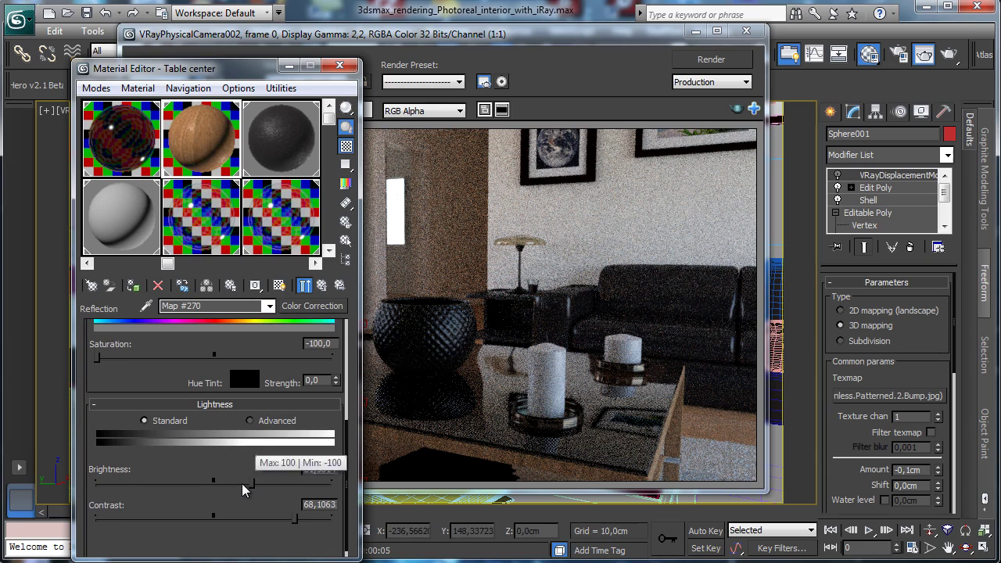
left_click_drag(242, 483, 239, 485)
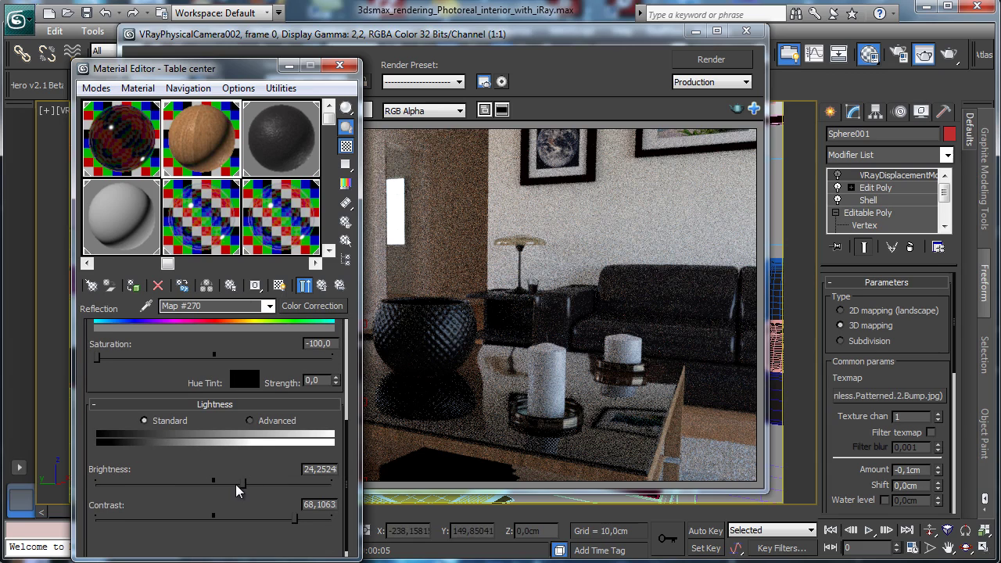
Select the Sofa material, move the render region over the sofa, and render that region.
left_click(277, 139)
left_click(601, 49)
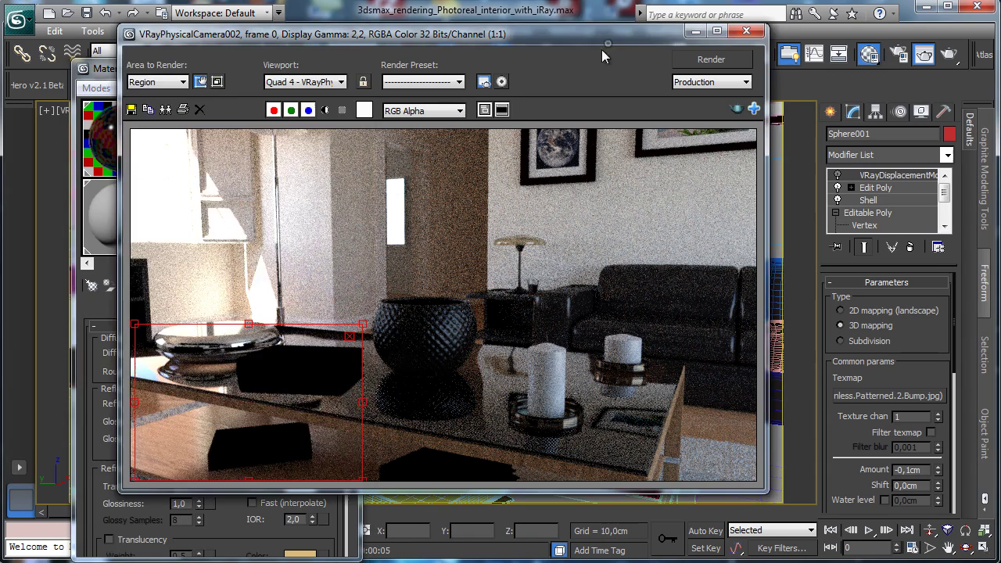
left_click_drag(268, 391, 682, 306)
left_click(726, 64)
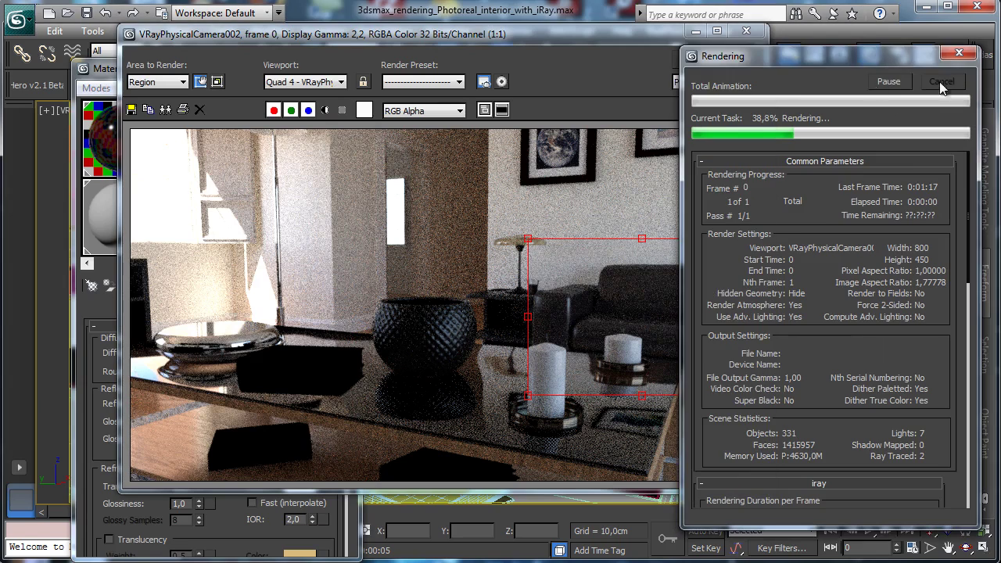
Set the brightness of the Color Correction map in the Sofa's reflection glossiness slot to about -7.64.
left_click(301, 115)
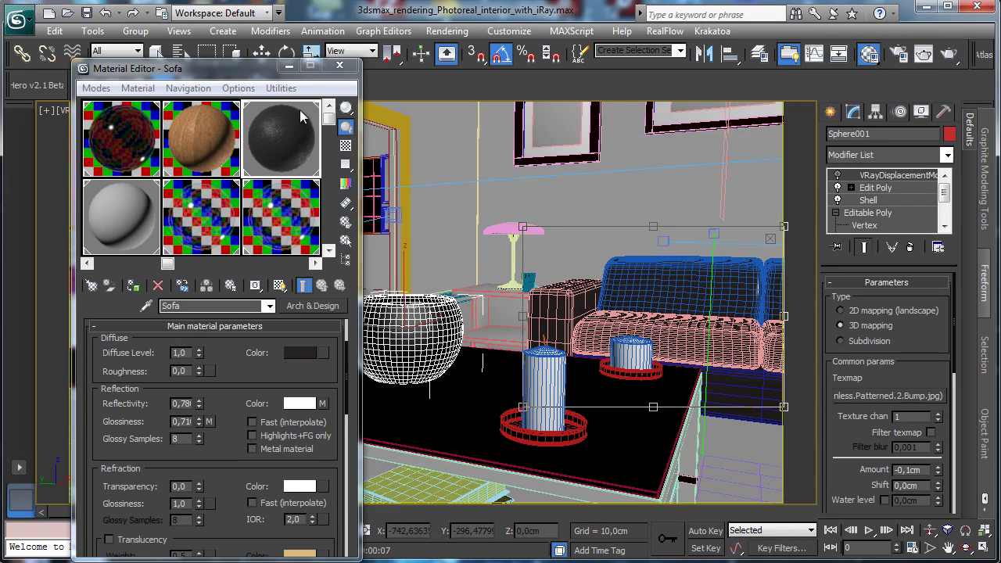
scroll(217, 360, "down", 2)
left_click(208, 378)
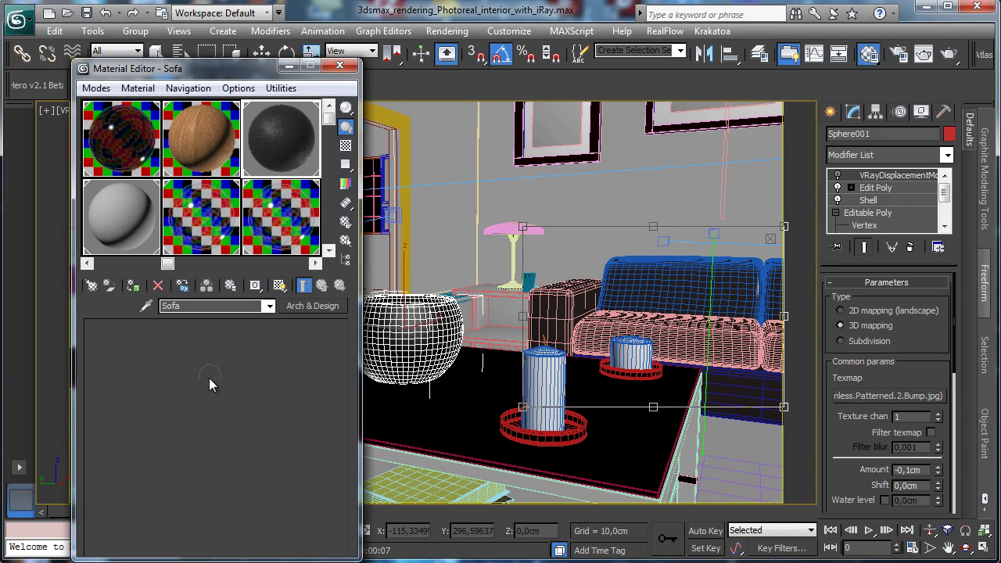
scroll(245, 464, "down", 4)
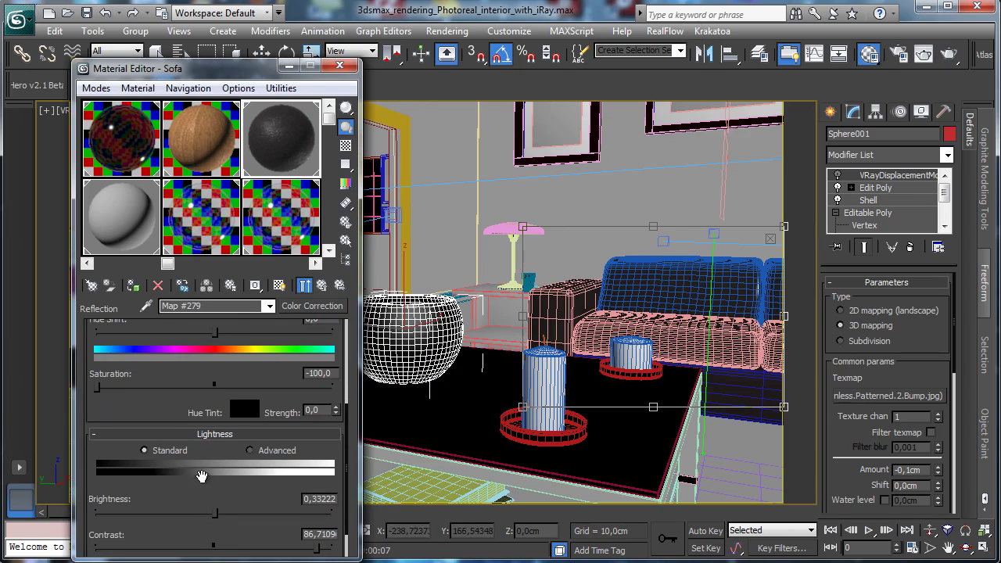
left_click_drag(205, 518, 199, 519)
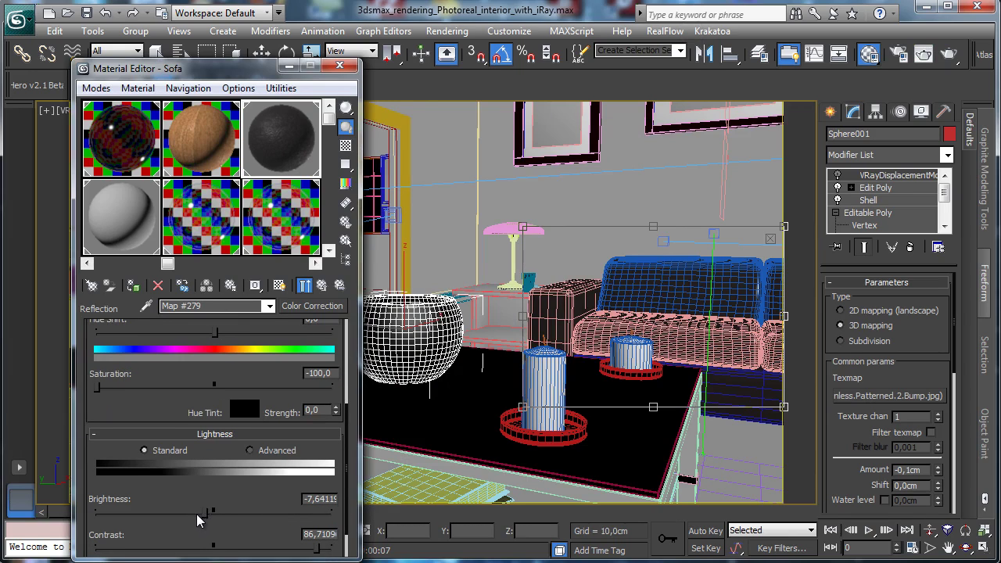
Render the sofa region again, and move the render region over the candles on the coffee table.
left_click(948, 54)
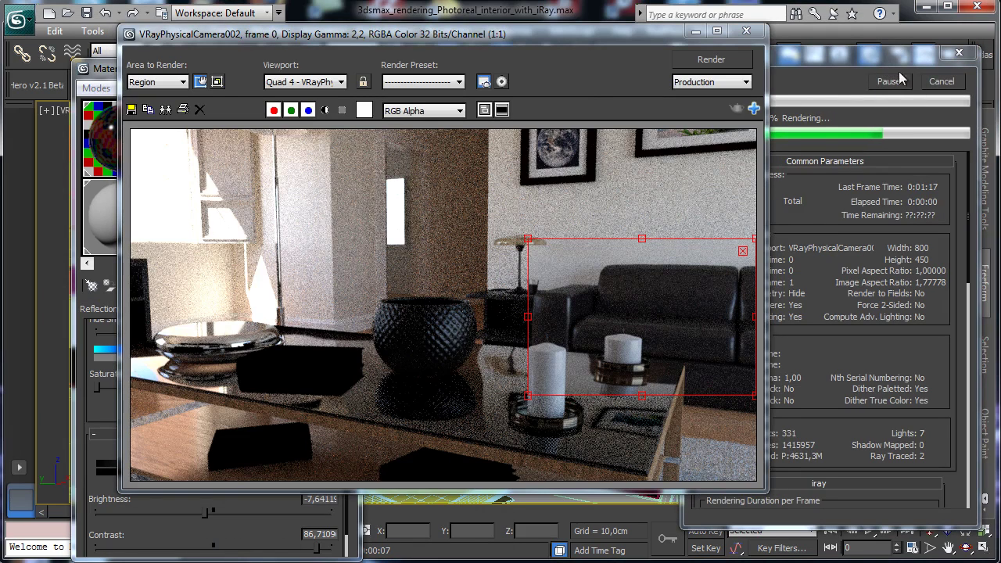
left_click(941, 82)
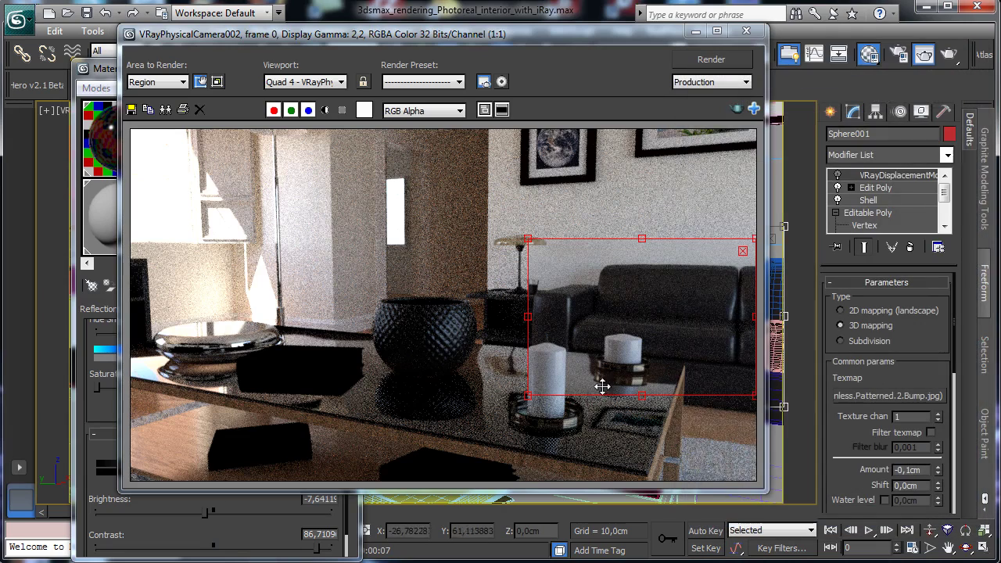
left_click_drag(492, 401, 487, 409)
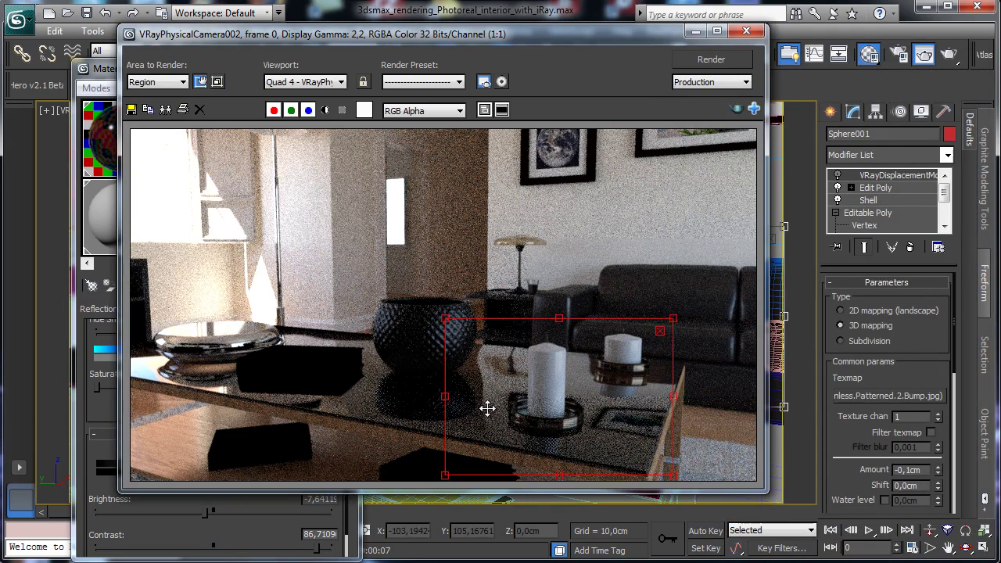
left_click(697, 34)
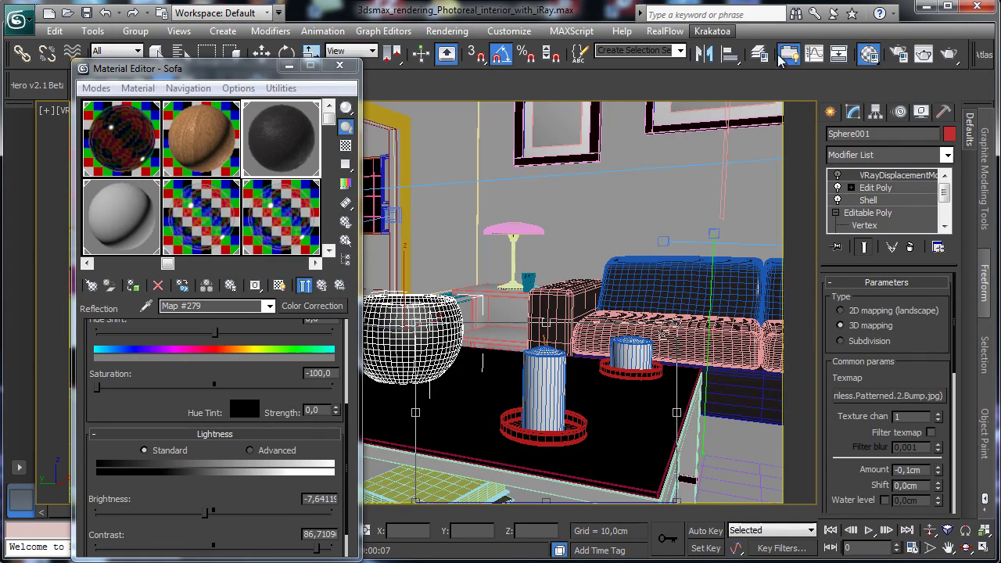
Sample the Table glass material from the coffee table top in the viewport into the slot holding the Liquid material.
left_click(215, 193)
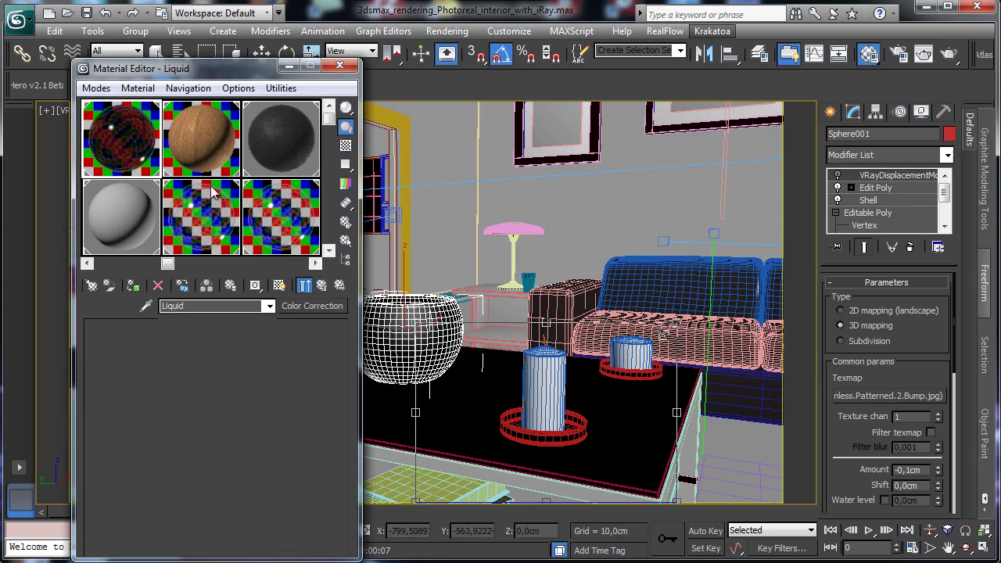
left_click(157, 285)
left_click(231, 354)
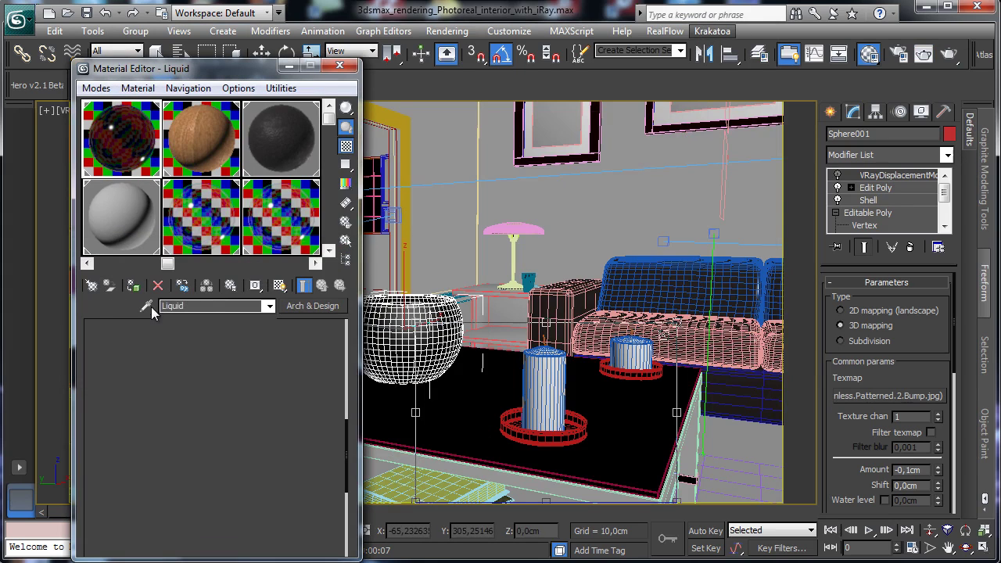
left_click(146, 306)
left_click(473, 381)
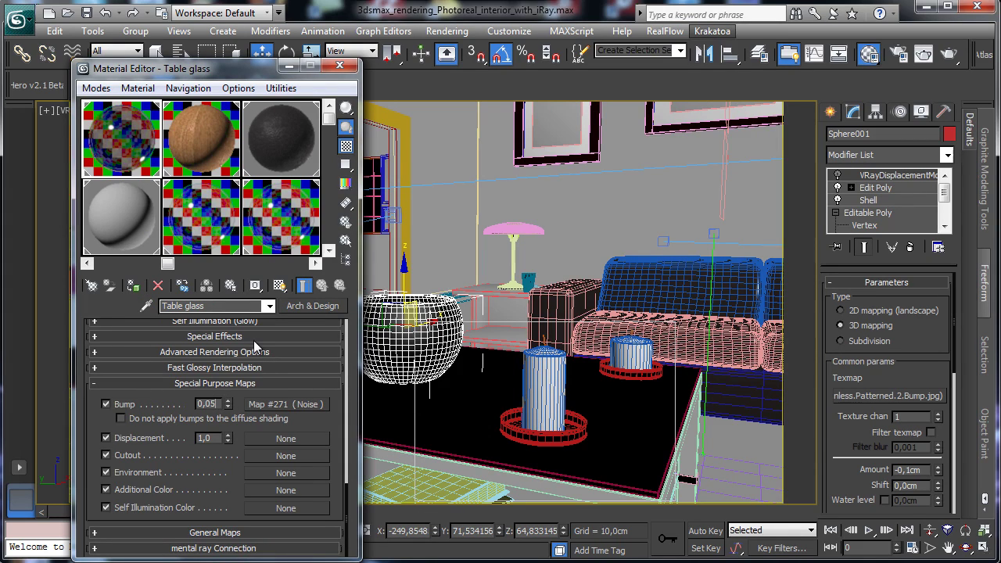
Set the Table glass's bump amount to 0.025 and its BRDF 0-degree reflectivity to 0.04.
key("BackSpace")
type("25")
key("Return")
scroll(335, 421, "up", 5)
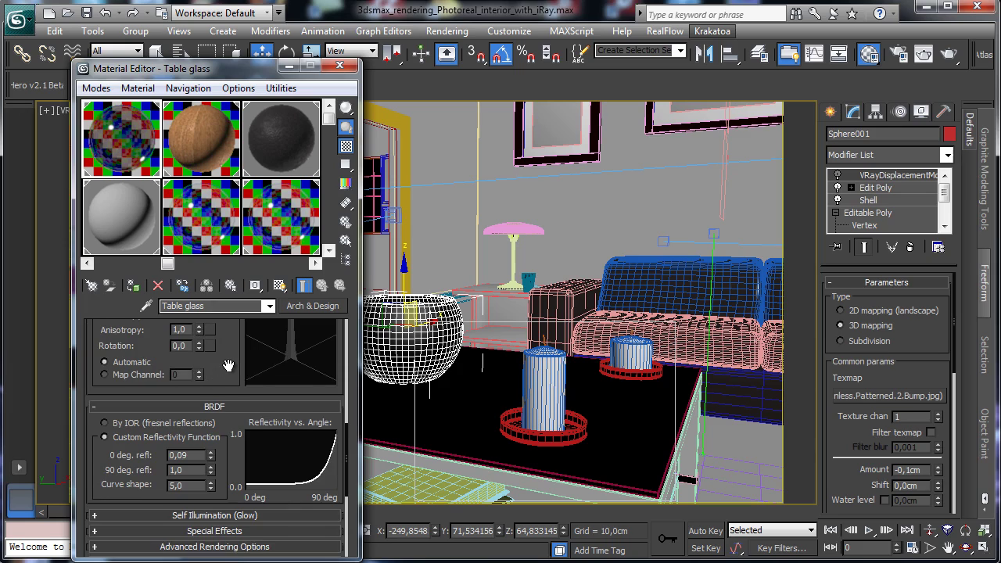
scroll(216, 443, "up", 1)
type("0,0")
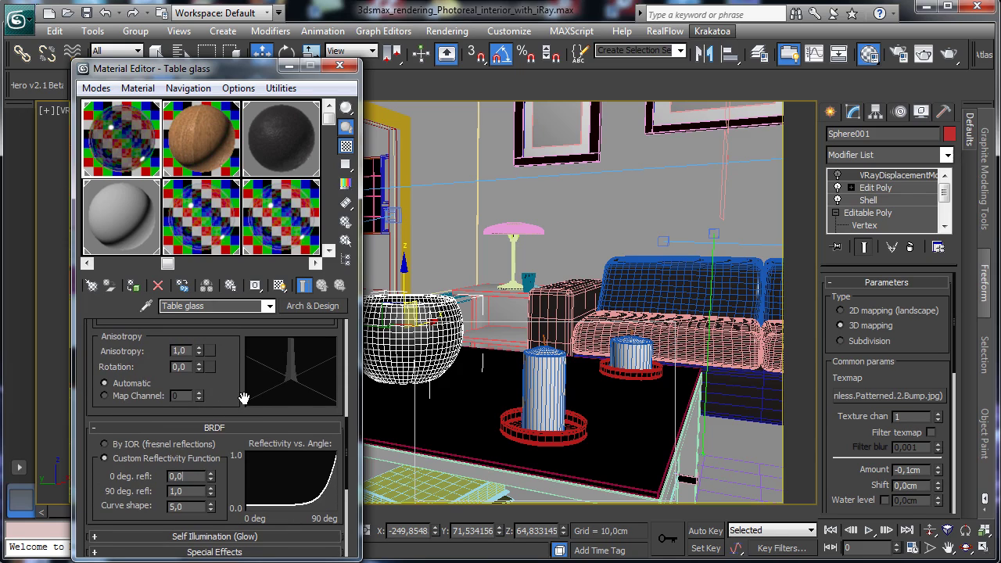
type("4")
key("Return")
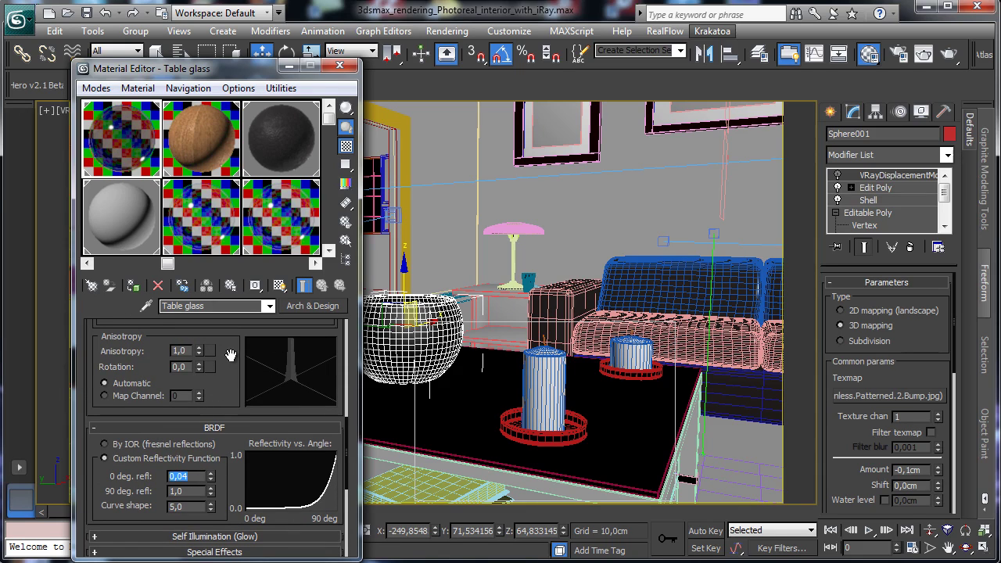
Set the Table glass's refraction transparency to 0.9.
scroll(219, 438, "up", 8)
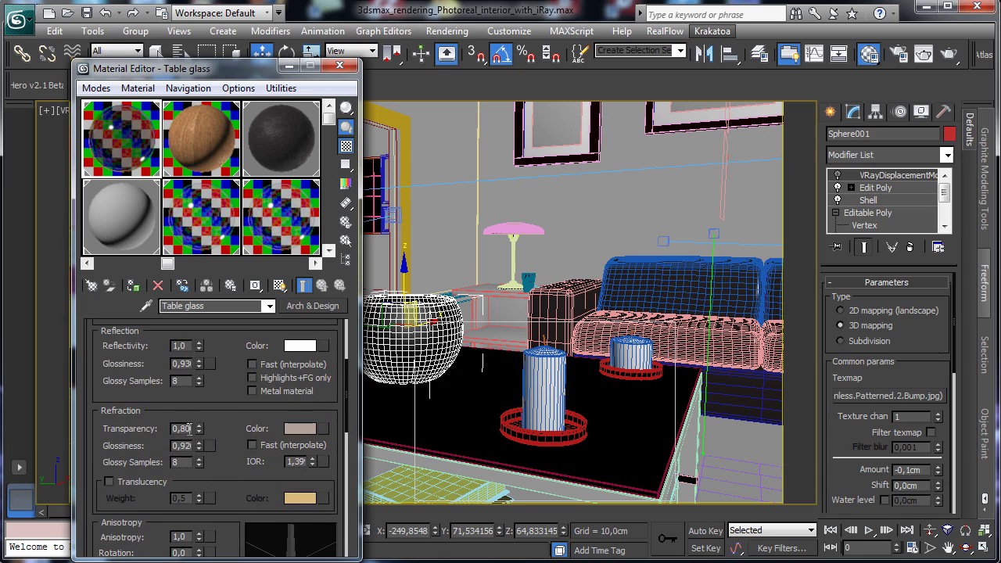
double_click(182, 429)
type("0,9")
key("Return")
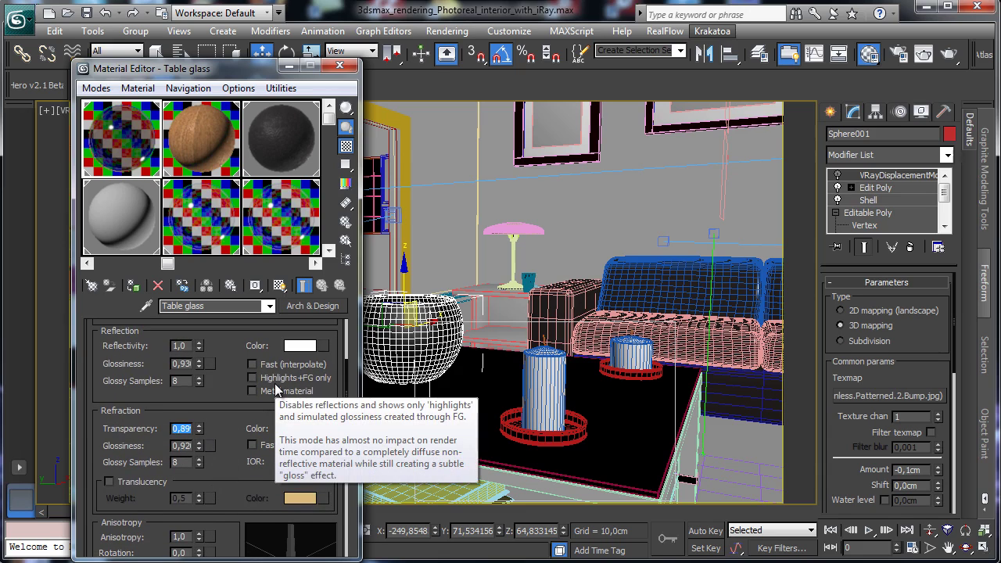
Lower the Table glass's reflection glossiness to about 0.85, and render the region over the candles.
scroll(193, 450, "up", 4)
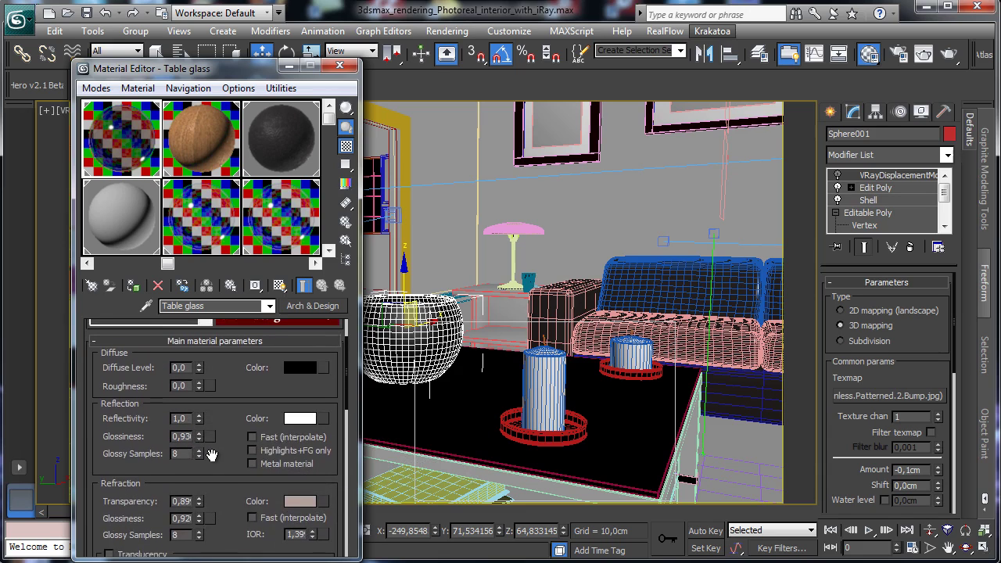
left_click(198, 452)
left_click(198, 452)
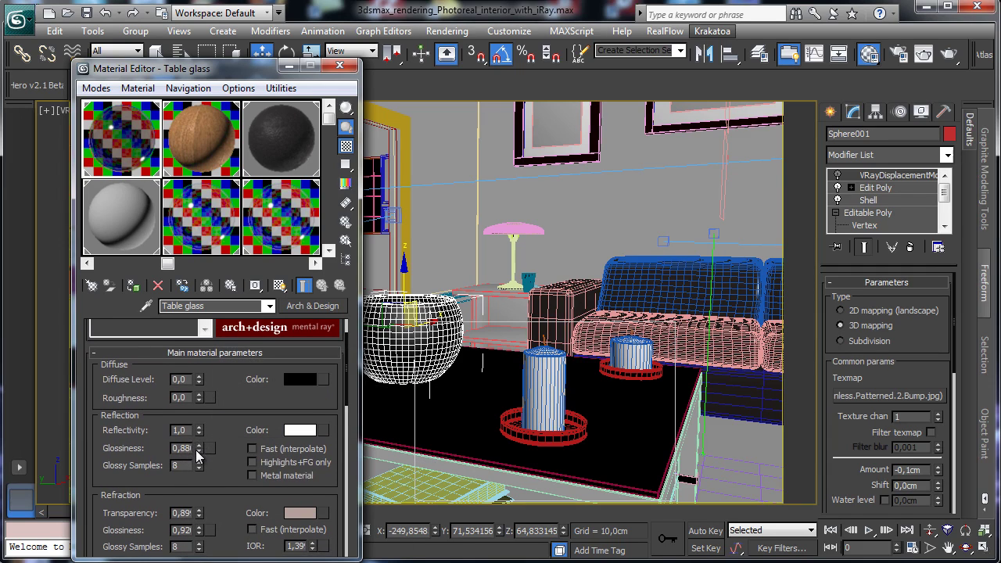
left_click(196, 451)
left_click(196, 451)
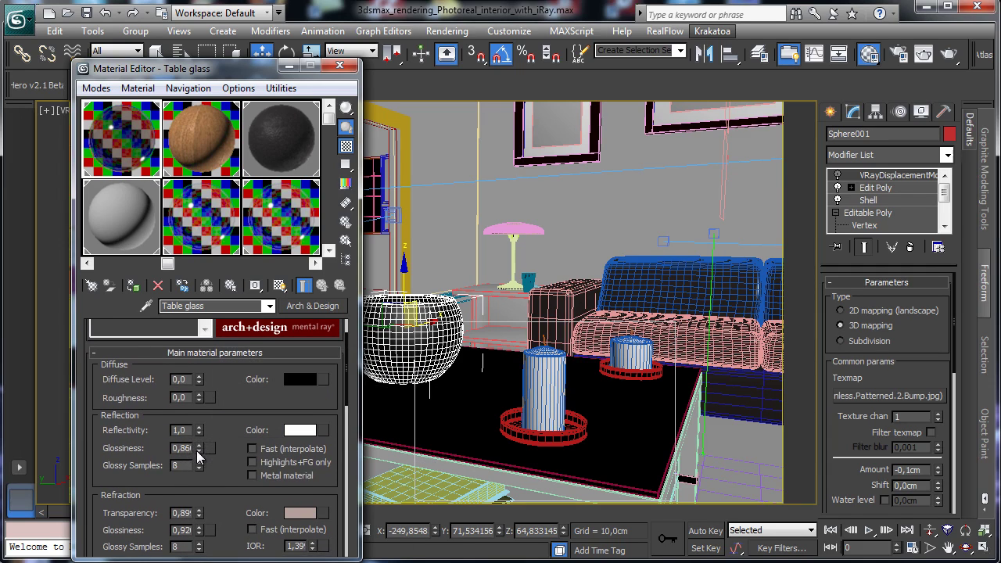
left_click(923, 55)
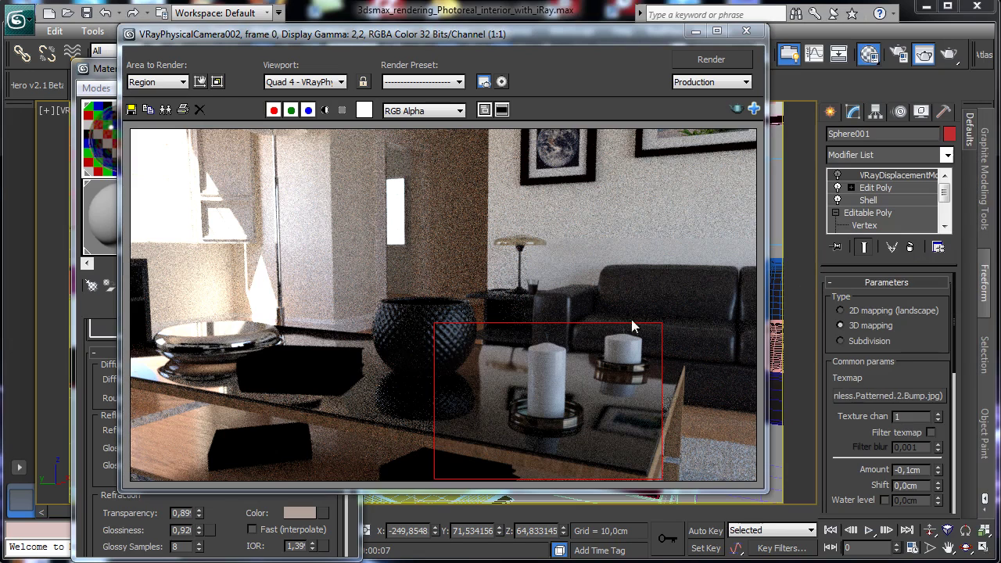
Set the area to render to View, and save the scene.
left_click(157, 82)
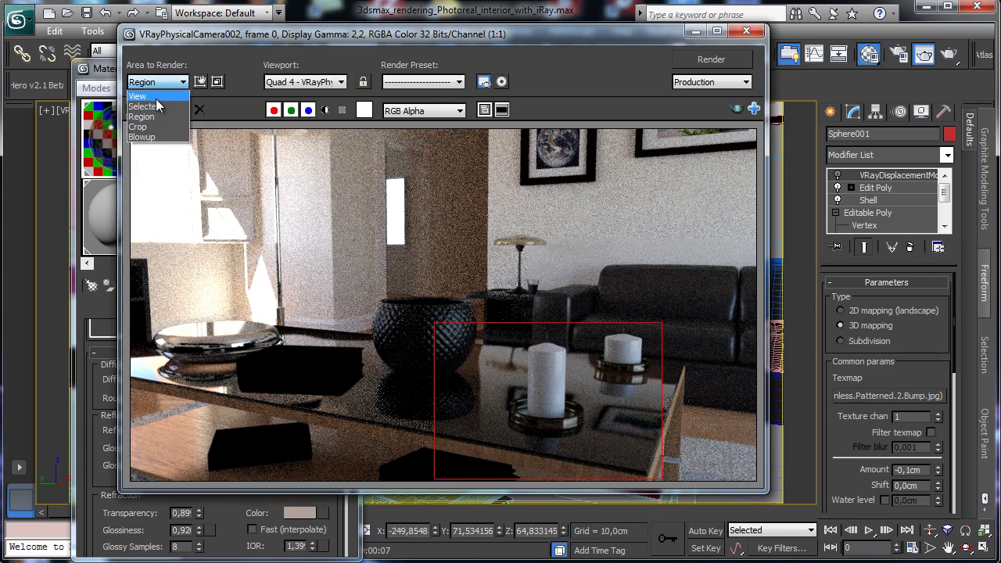
left_click(86, 13)
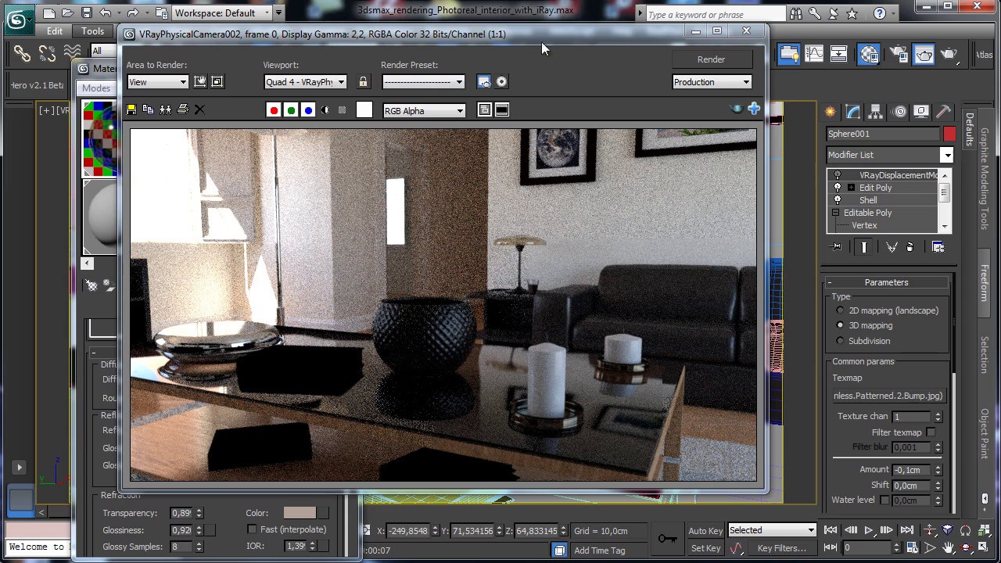
left_click_drag(533, 38, 619, 64)
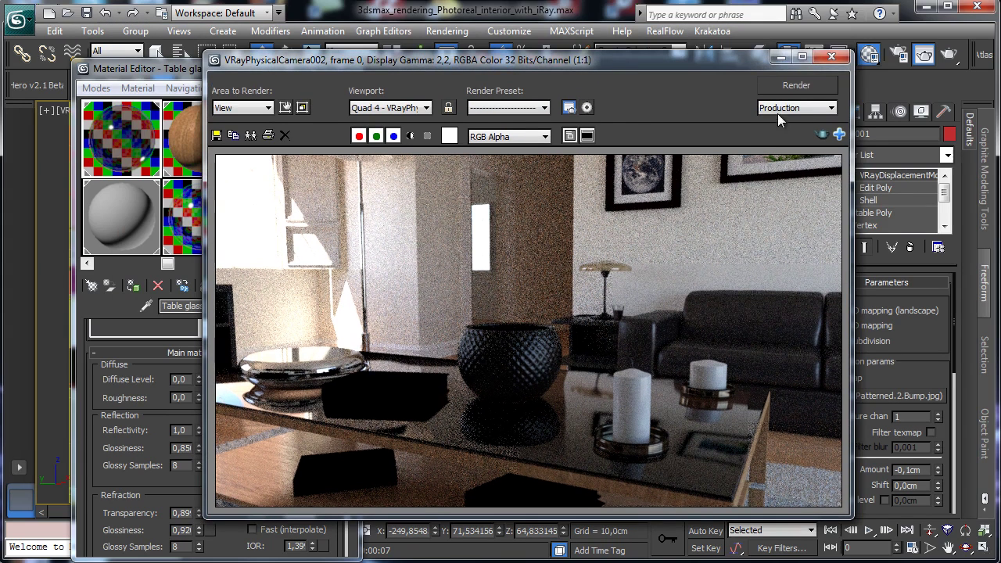